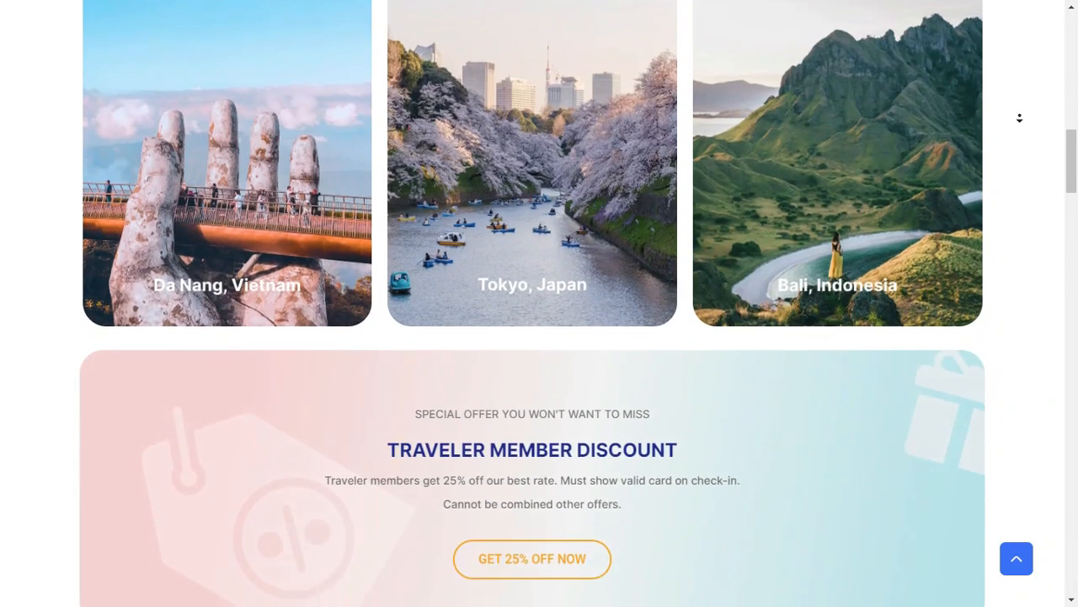
# Look through the finished travel home page from the destination cards down to the Other Destinations section
pyautogui.scroll(-5, 1019, 117)
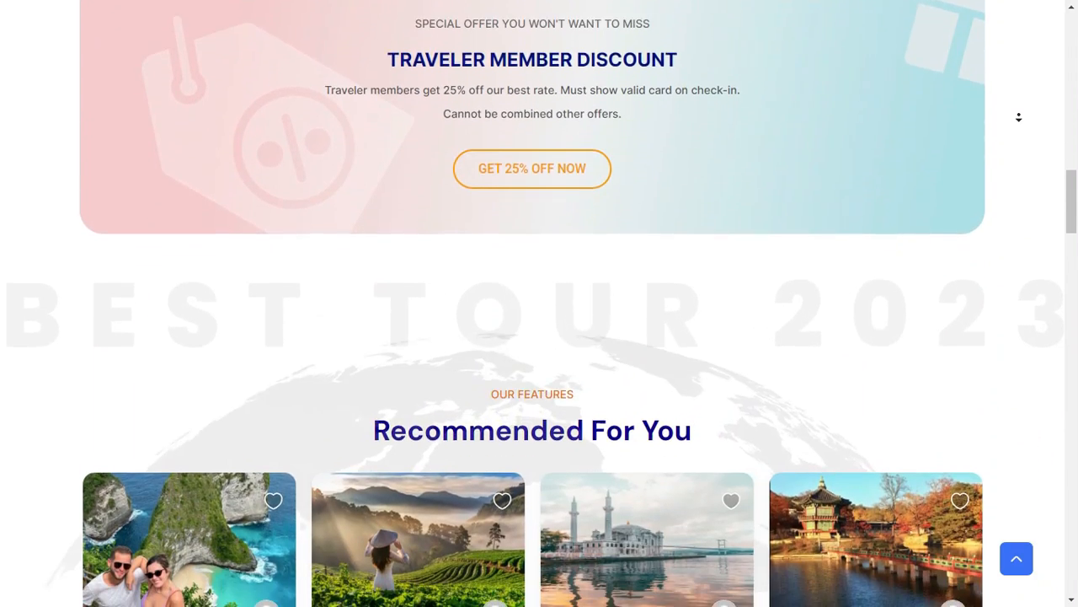
pyautogui.scroll(-5, 1019, 117)
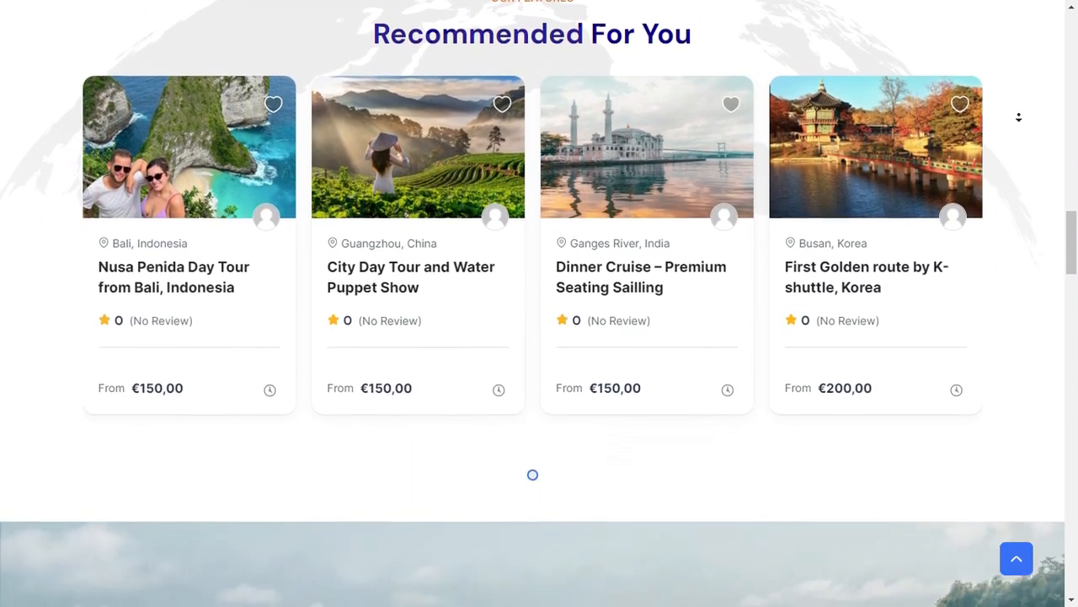
pyautogui.scroll(-5, 1018, 117)
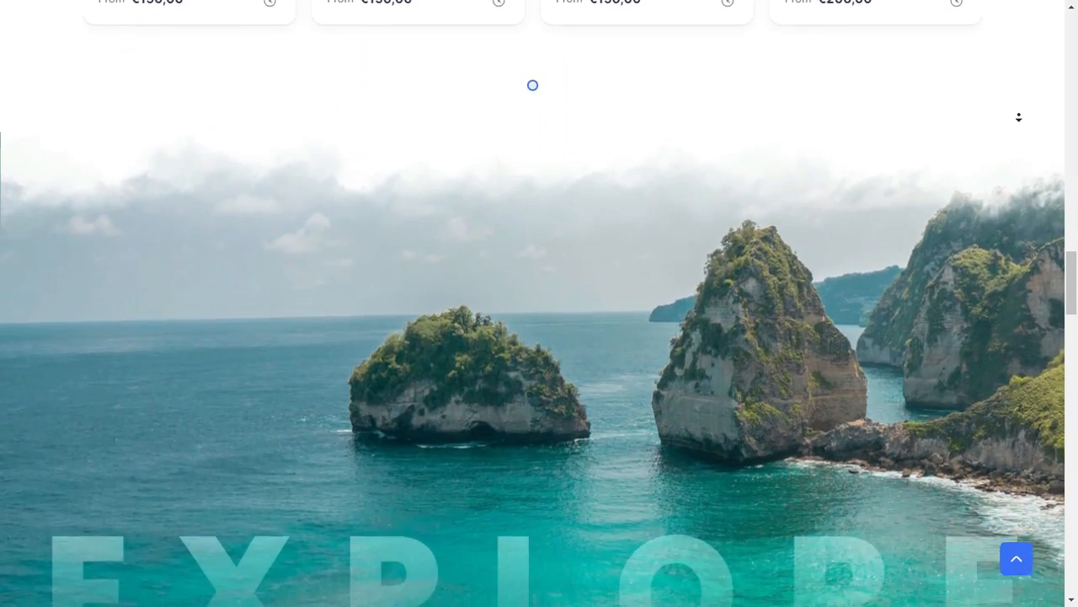
pyautogui.scroll(-5, 1019, 117)
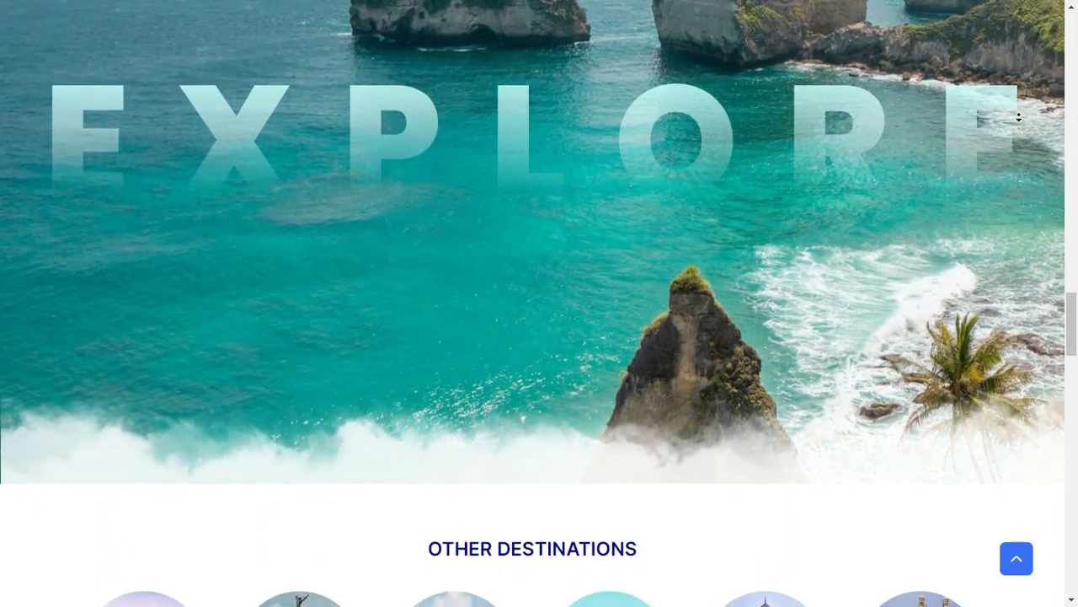
pyautogui.scroll(-5, 1019, 117)
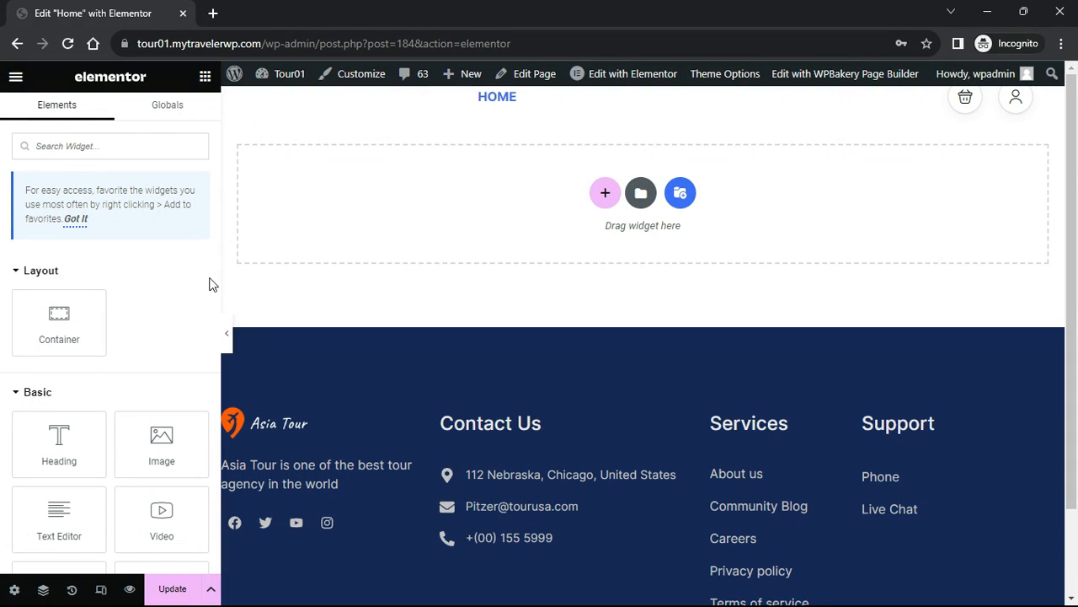
# Add a container to the empty page and give it a classic background image of the woman in red above misty mountains
pyautogui.moveTo(61, 308); pyautogui.dragTo(569, 202)
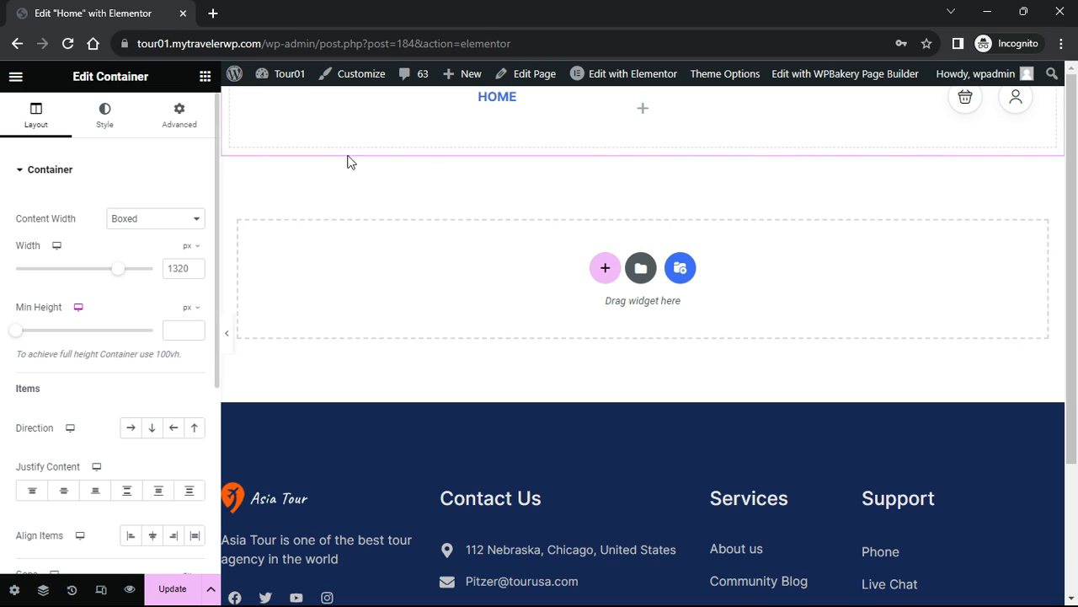
pyautogui.click(107, 118)
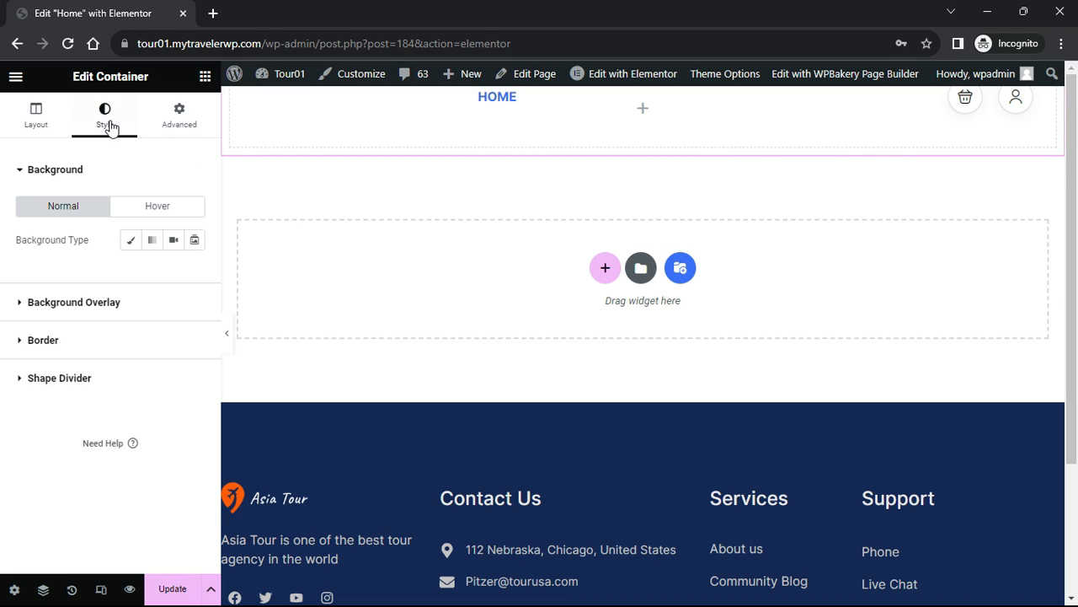
pyautogui.click(130, 241)
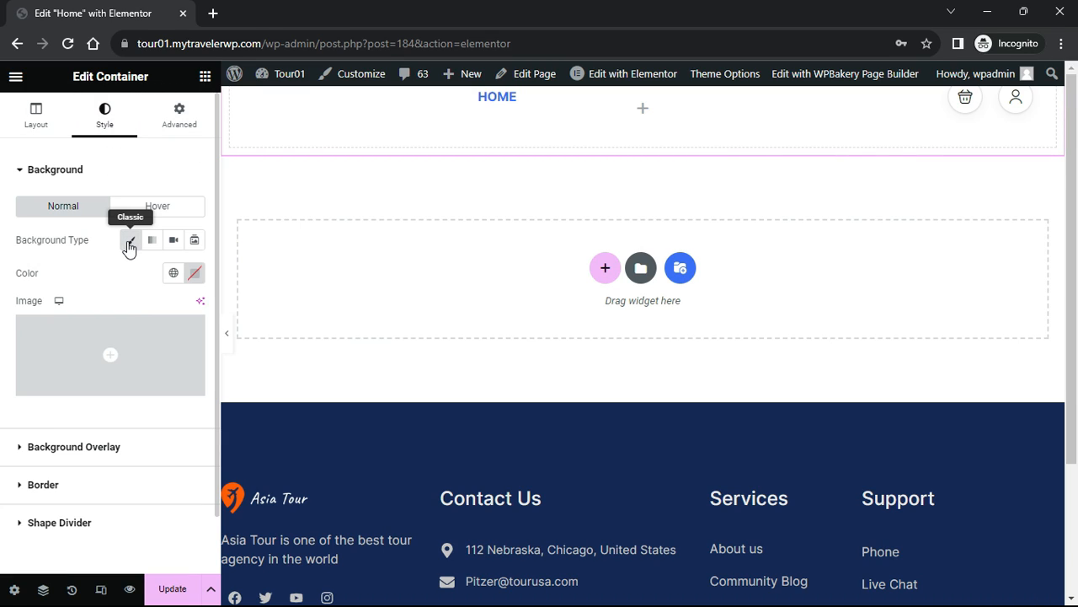
pyautogui.click(113, 356)
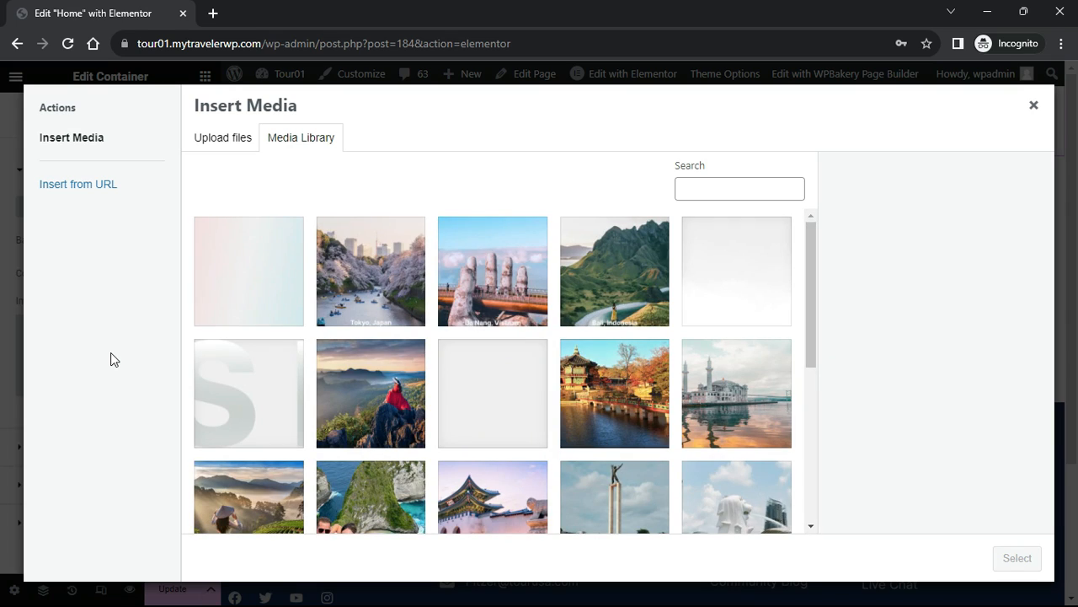
pyautogui.click(346, 394)
pyautogui.click(997, 564)
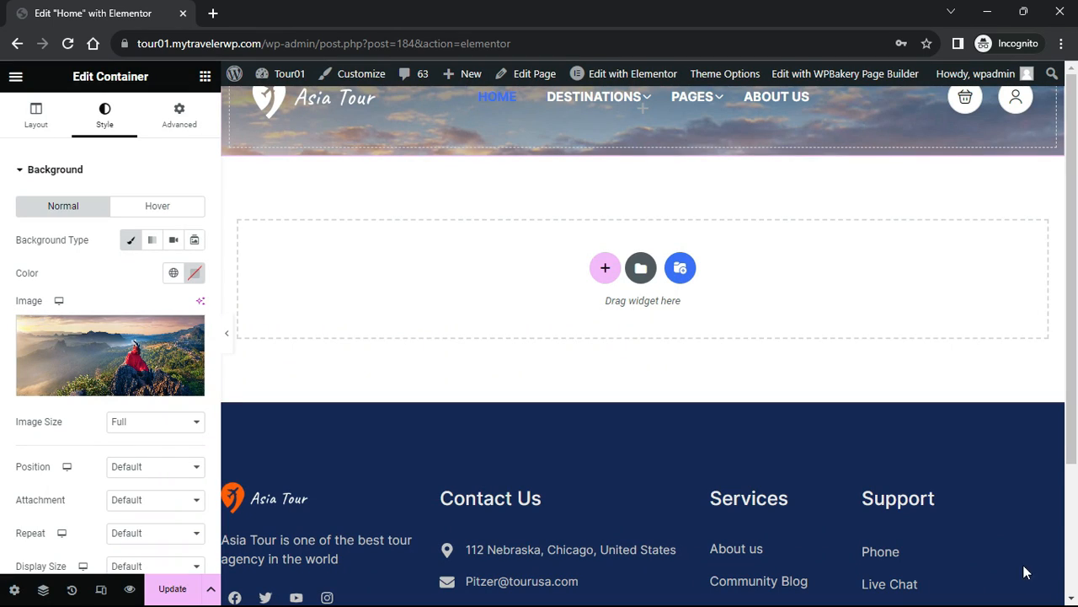
# Set the display size of the container's background image to Cover
pyautogui.scroll(-1, 169, 474)
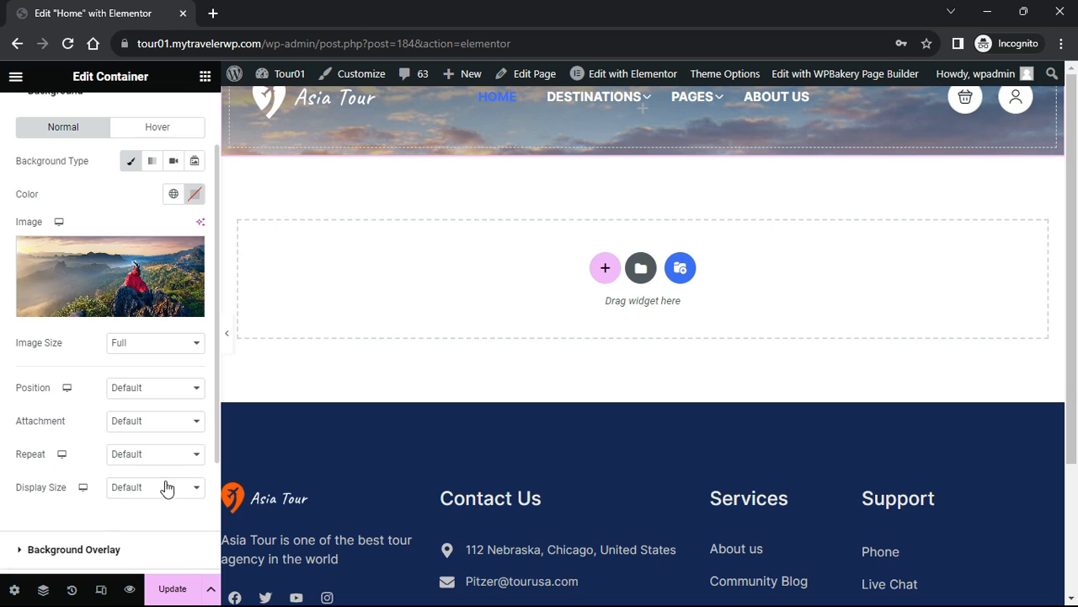
pyautogui.click(167, 487)
pyautogui.click(153, 529)
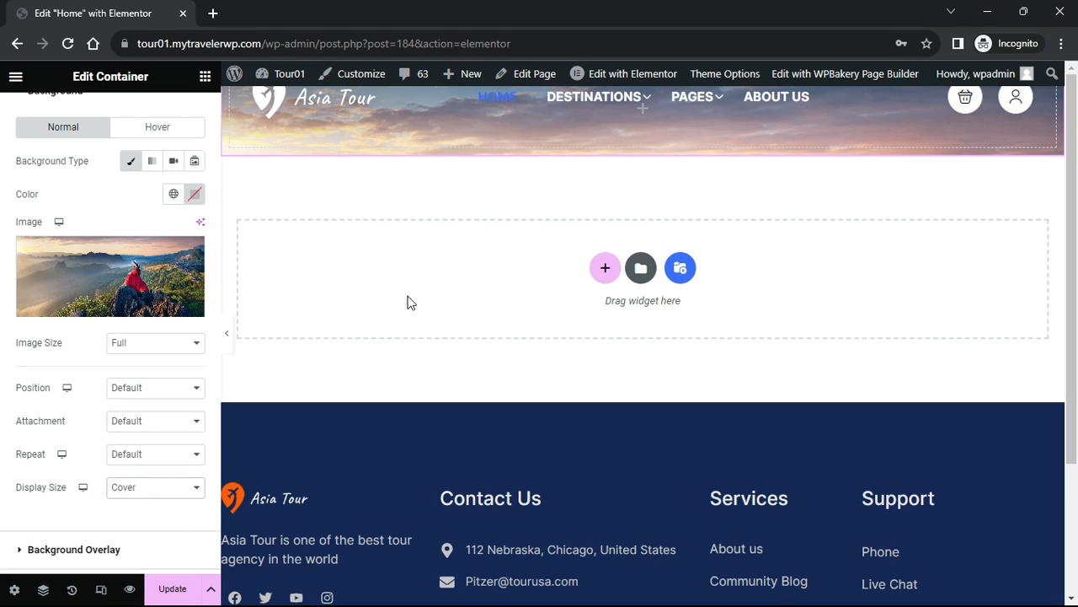
# Set the container's minimum height to 1080 px and preview the hero section at full width
pyautogui.scroll(1, 84, 279)
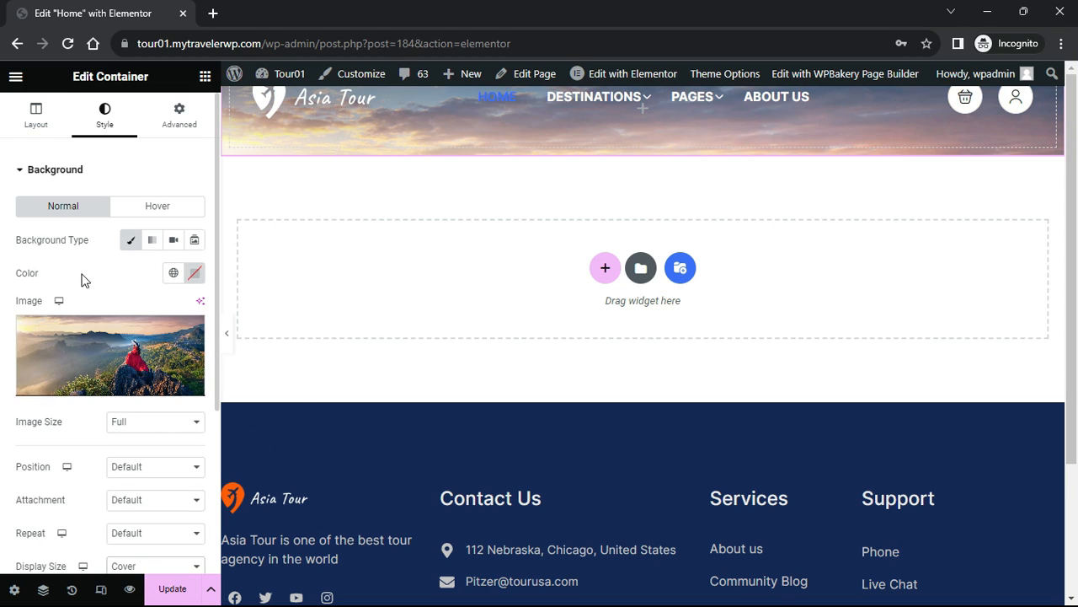
pyautogui.click(40, 126)
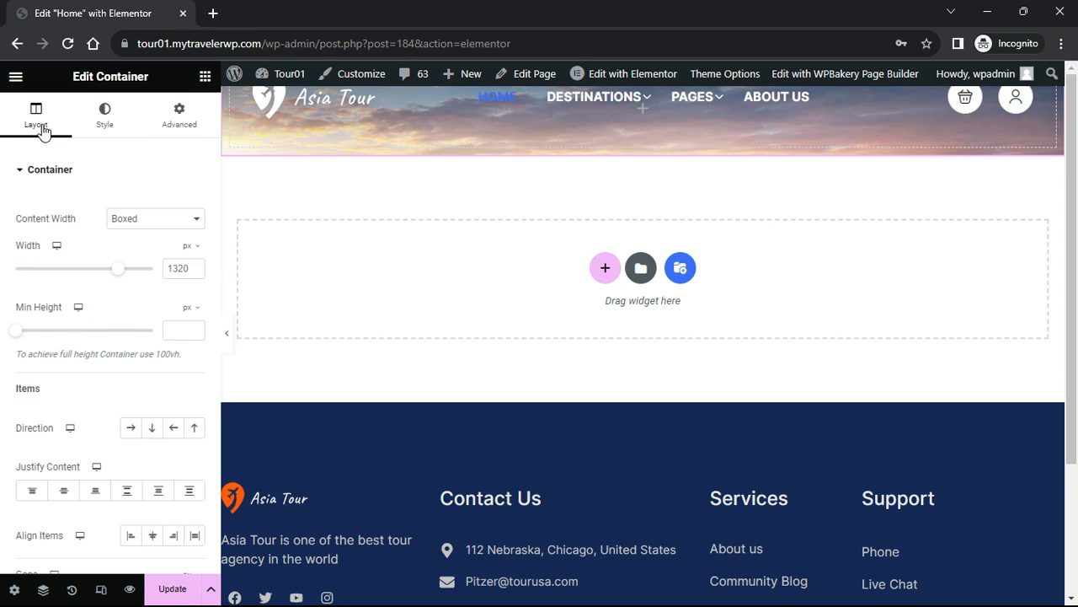
pyautogui.click(175, 330)
pyautogui.write('1080')
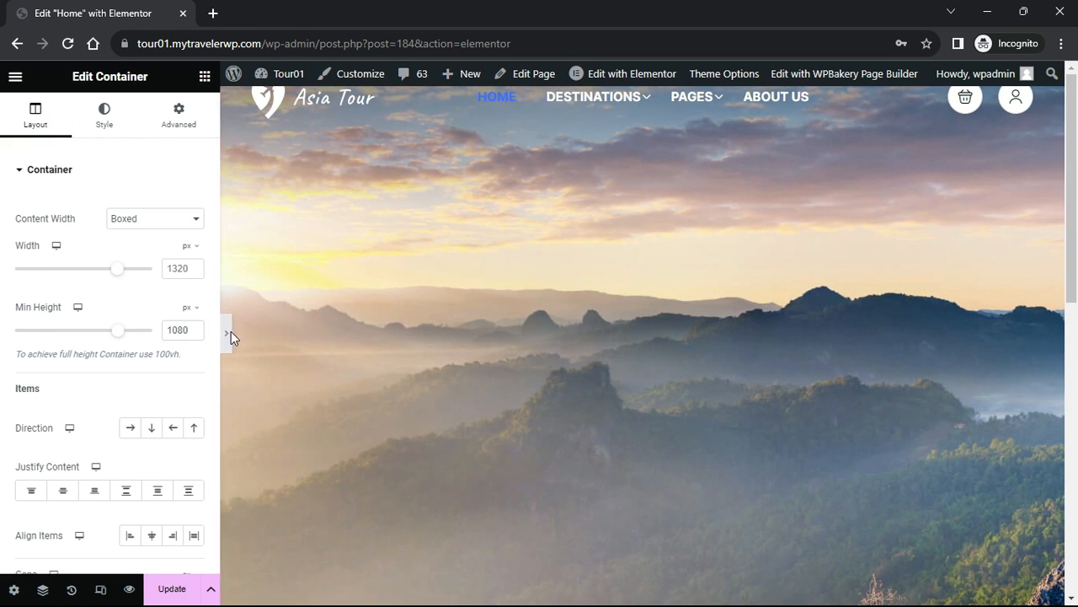
pyautogui.click(228, 332)
pyautogui.scroll(-8, 701, 335)
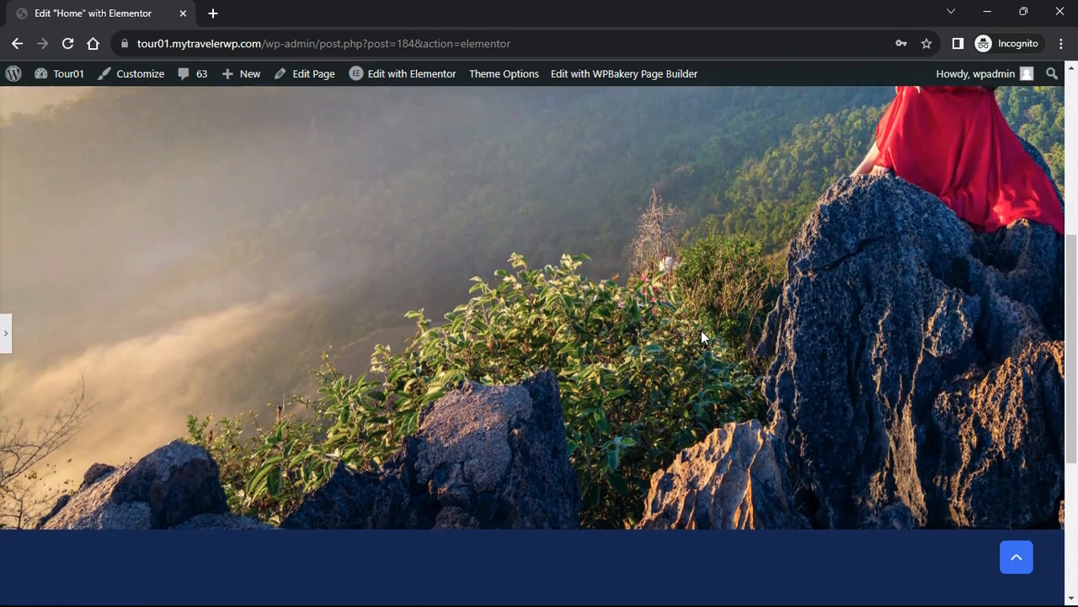
pyautogui.scroll(6, 701, 336)
pyautogui.scroll(1, 701, 335)
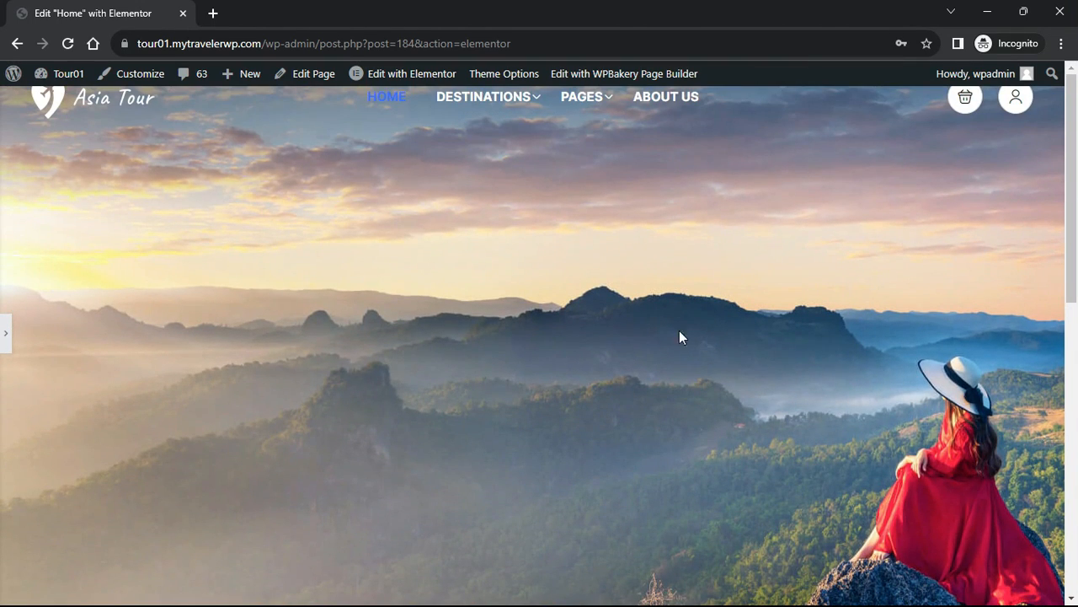
pyautogui.click(10, 325)
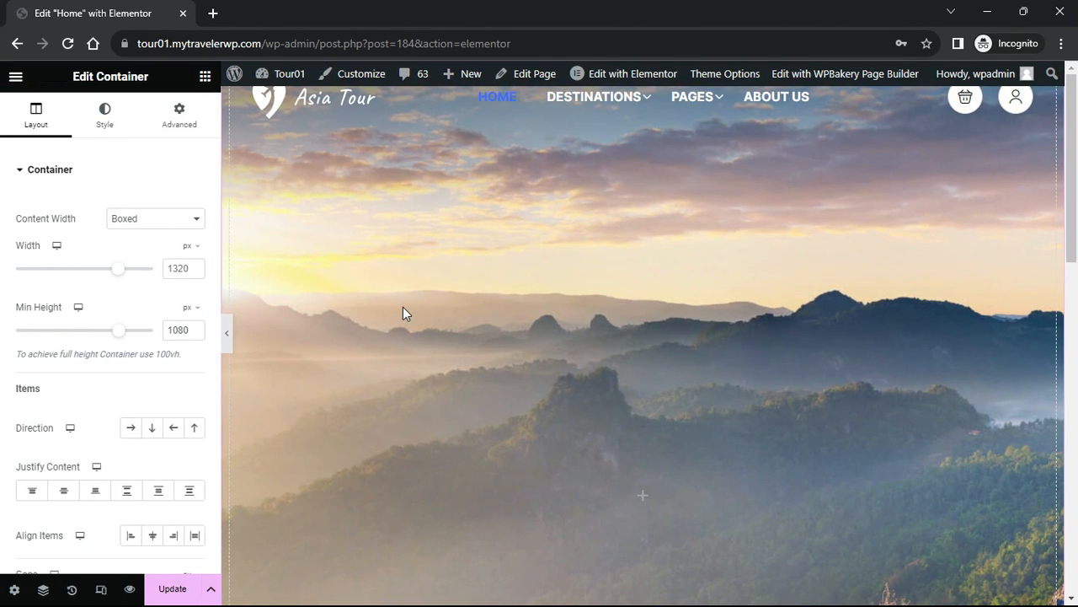
# Add an Image widget to the hero container, set its size to Full, and choose the ASIA lettering picture
pyautogui.click(204, 75)
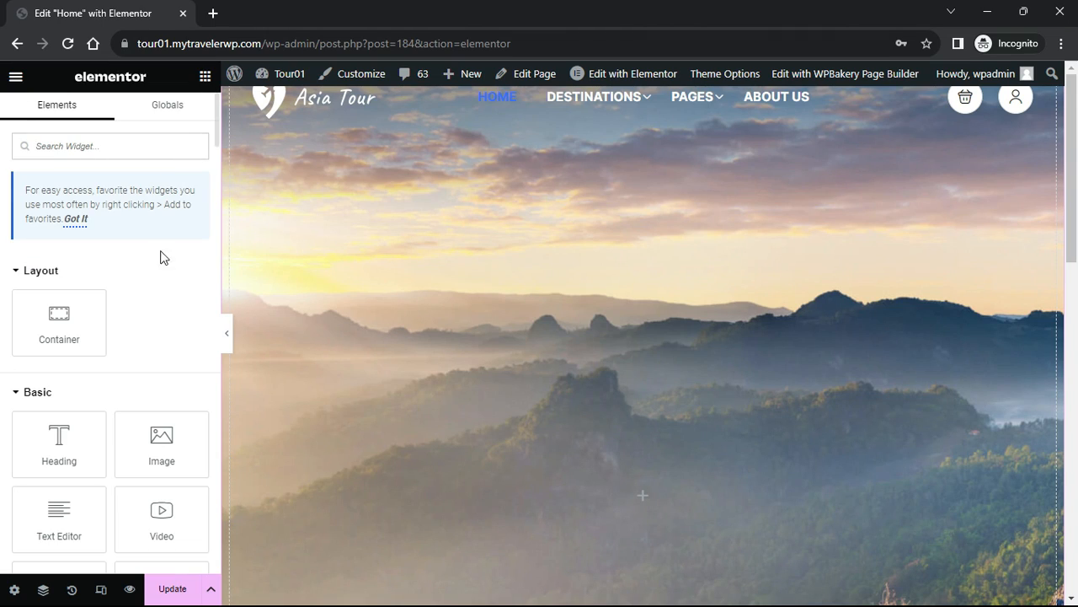
pyautogui.moveTo(153, 427); pyautogui.dragTo(506, 440)
pyautogui.click(190, 320)
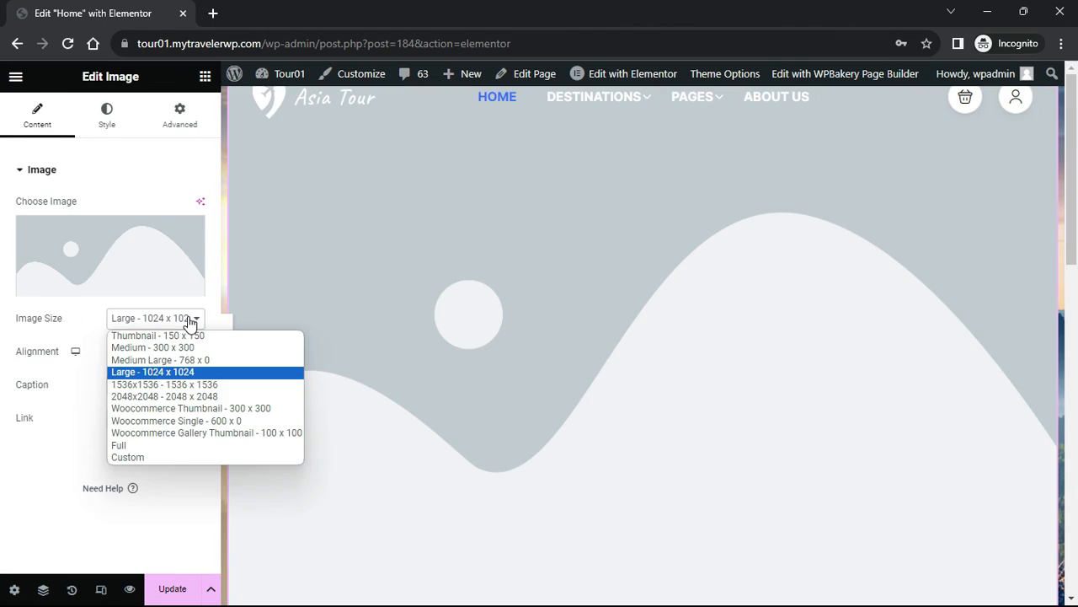
pyautogui.click(120, 445)
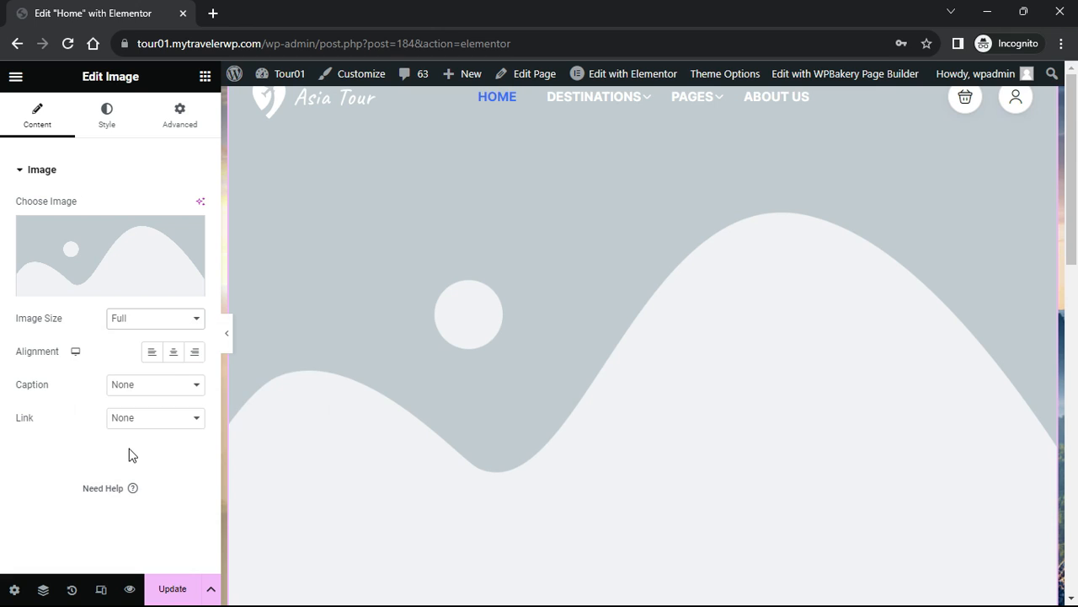
pyautogui.click(111, 254)
pyautogui.click(241, 396)
pyautogui.click(1009, 564)
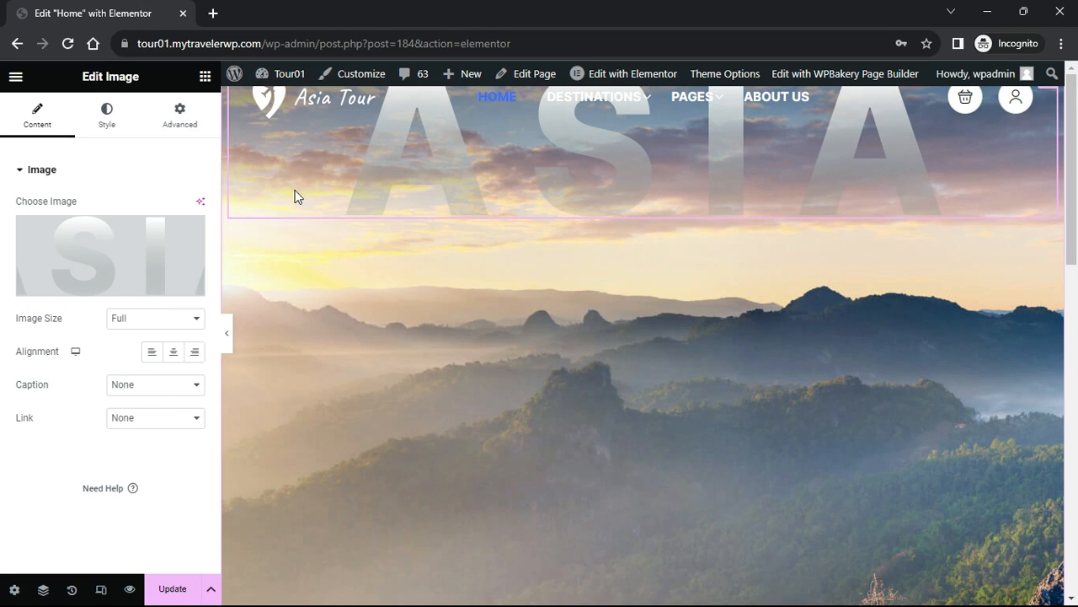
# Give the ASIA image an Absolute position, move it down over the forested hills, and preview it at full width
pyautogui.click(182, 118)
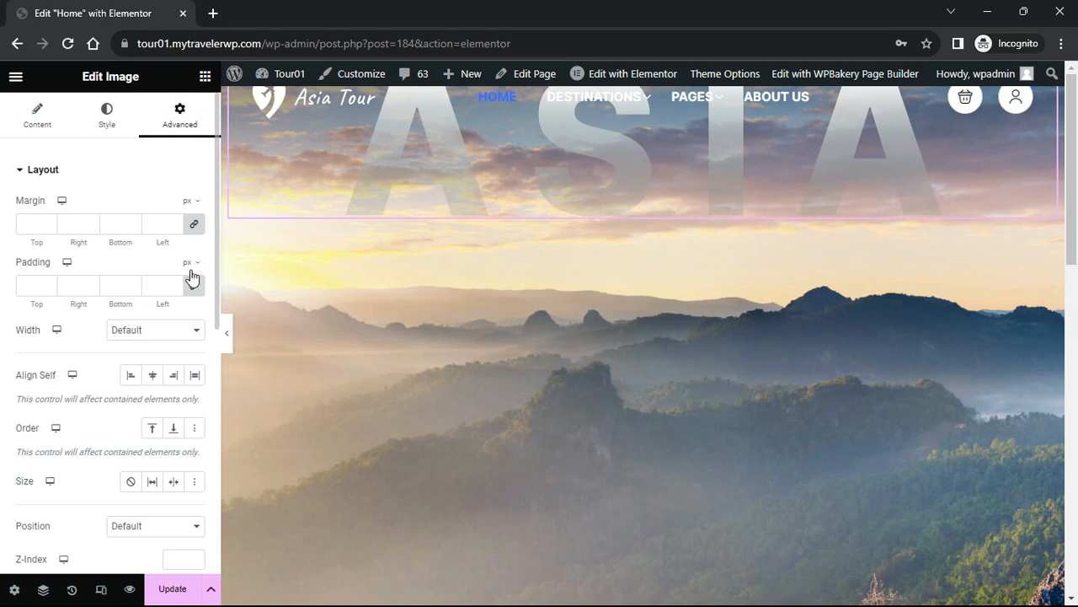
pyautogui.click(152, 526)
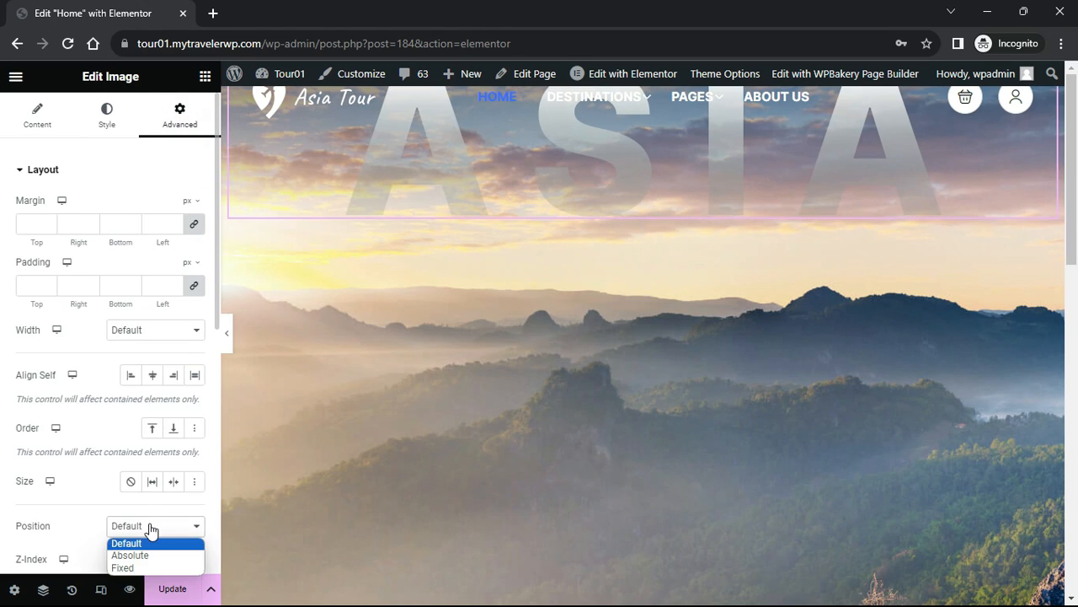
pyautogui.click(135, 556)
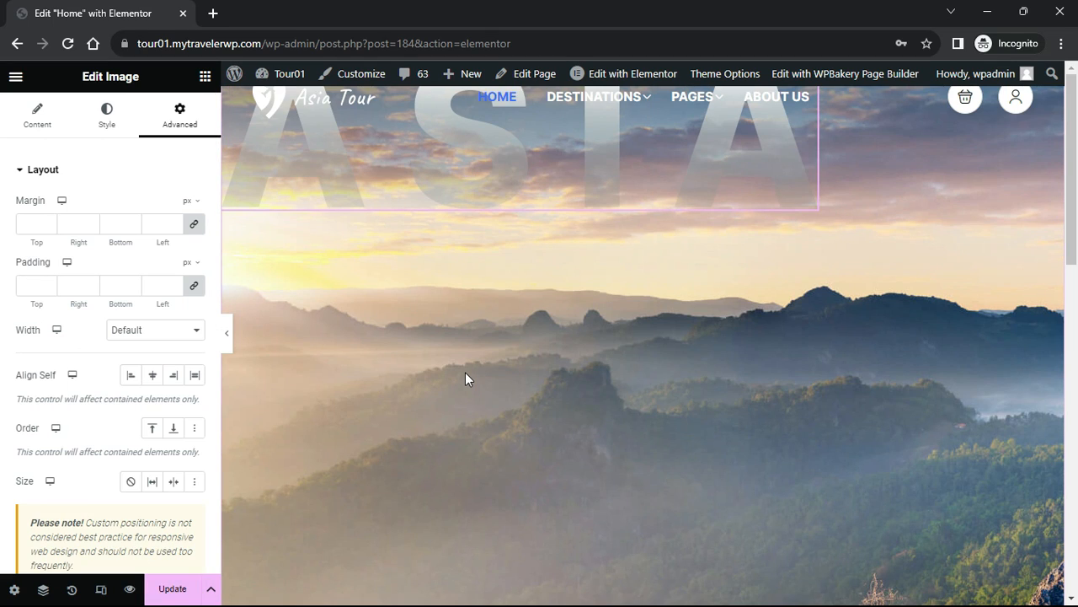
pyautogui.moveTo(486, 197); pyautogui.dragTo(636, 541)
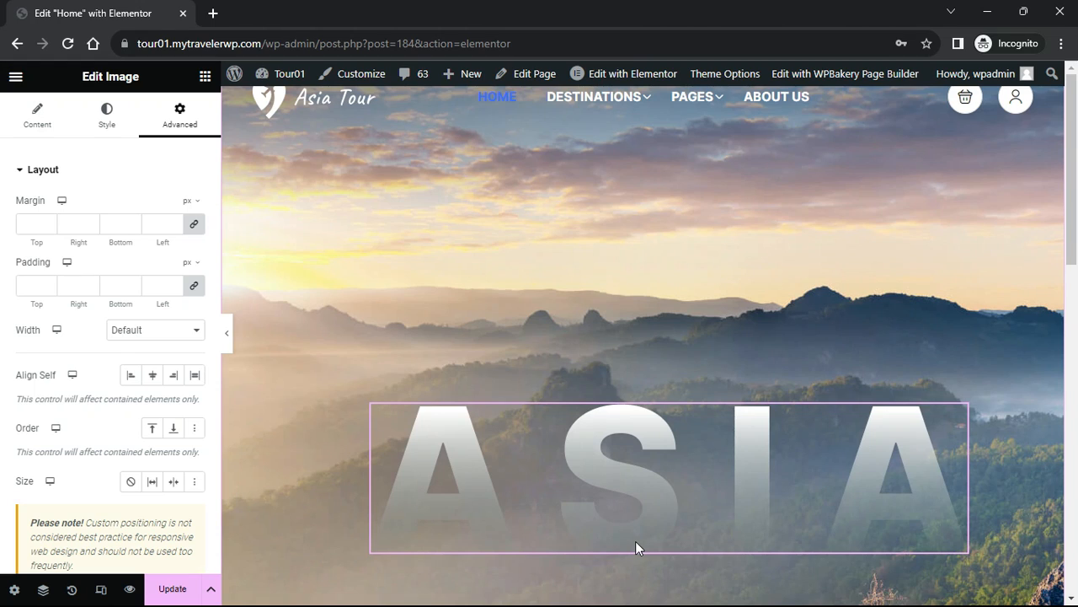
pyautogui.click(226, 333)
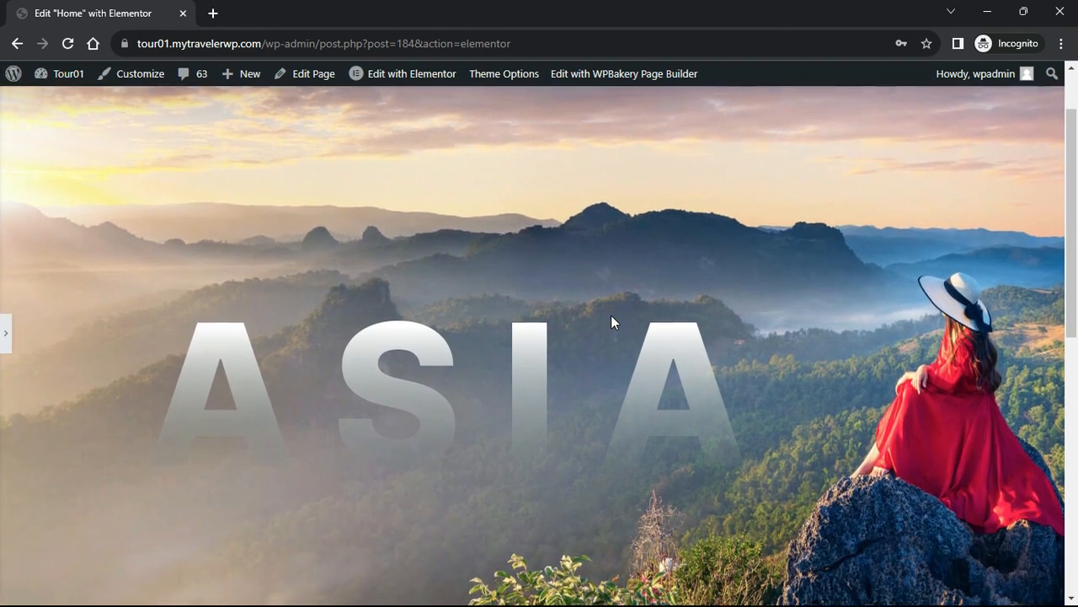
pyautogui.scroll(-1, 610, 315)
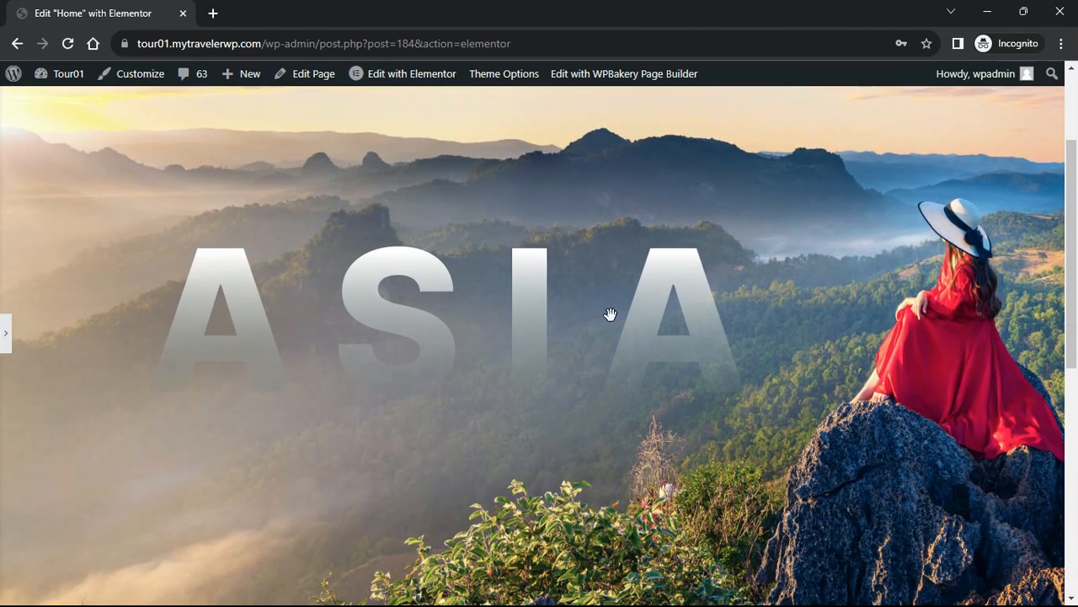
pyautogui.click(6, 337)
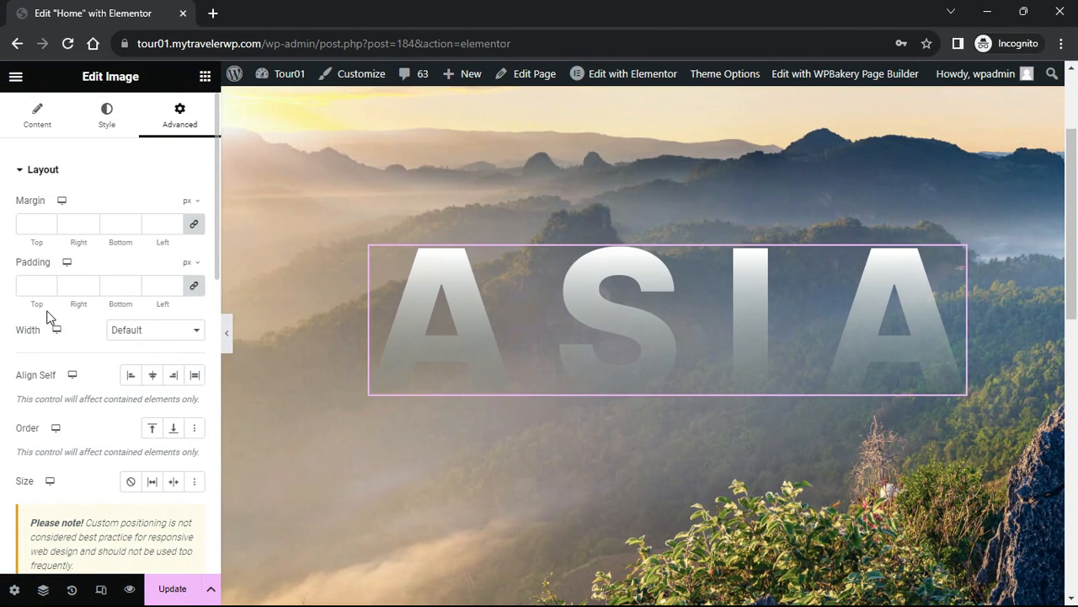
# Apply a Fade In Up entrance animation with Slow duration to the ASIA image
pyautogui.click(21, 173)
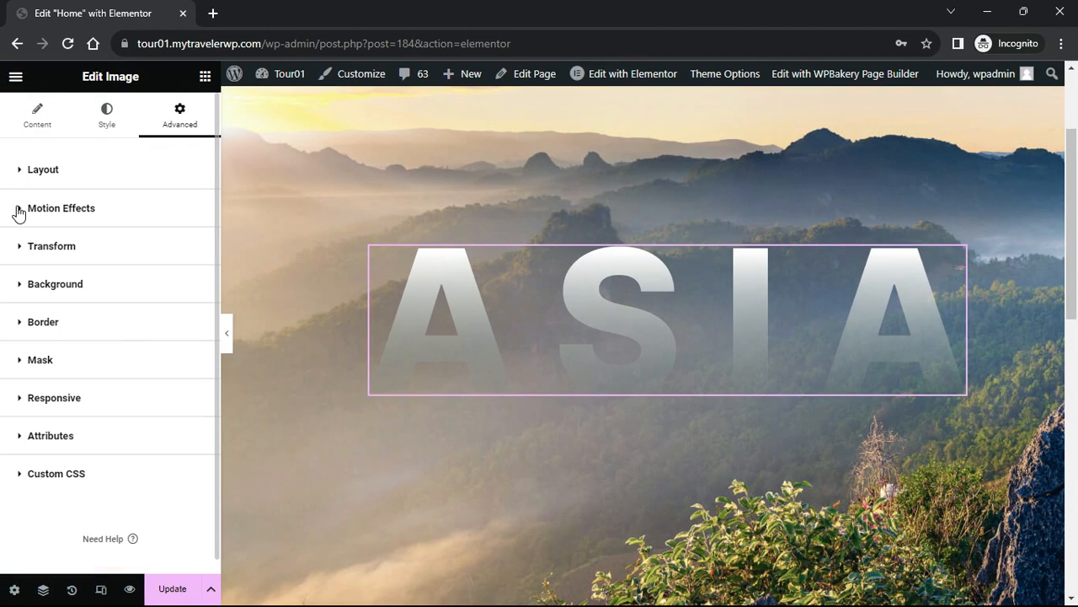
pyautogui.click(19, 212)
pyautogui.click(197, 263)
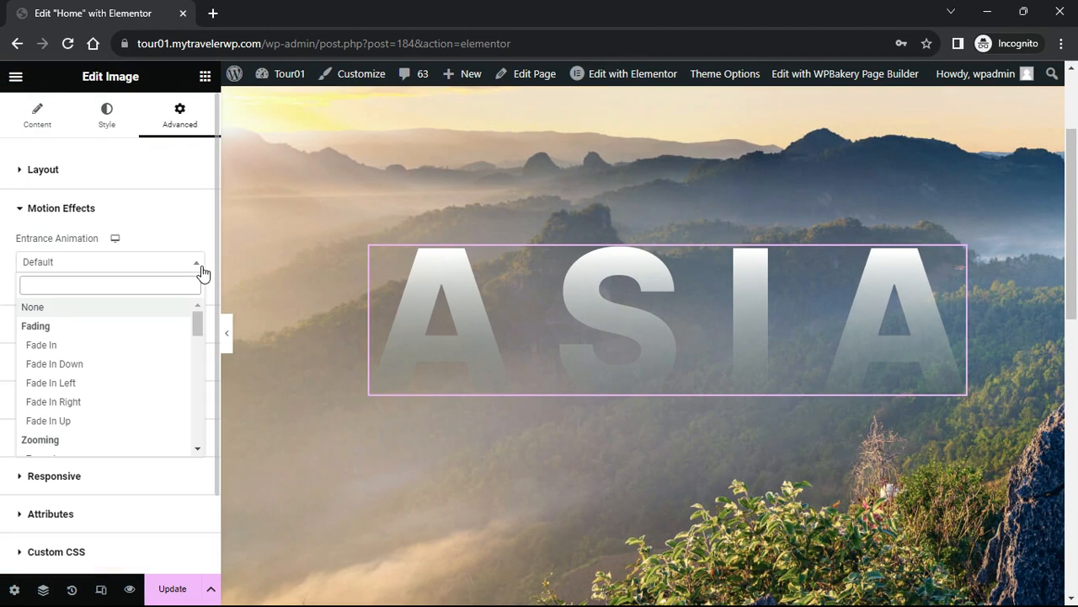
pyautogui.click(89, 420)
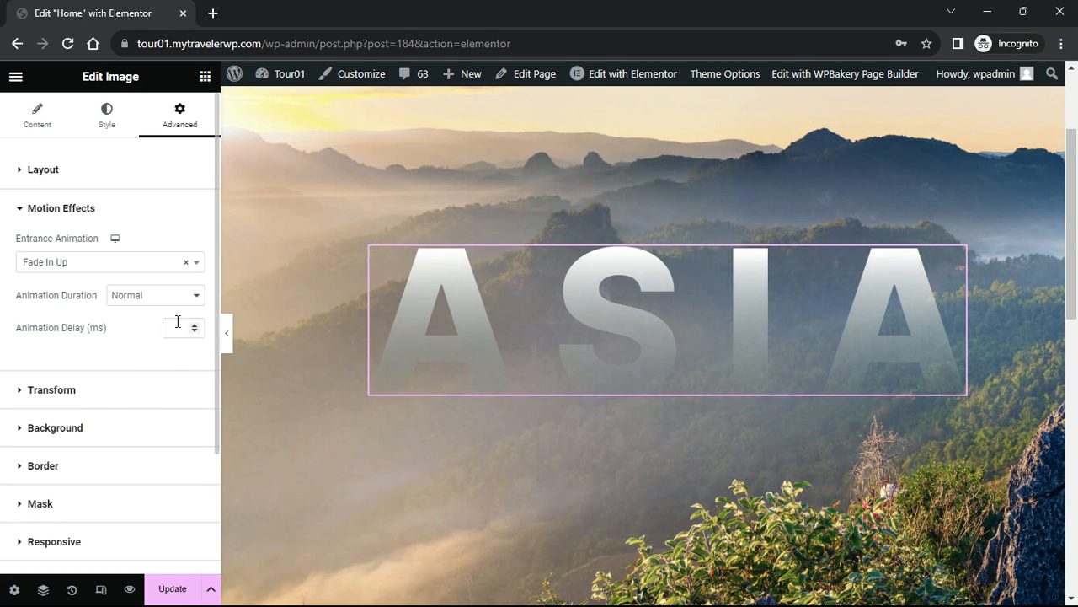
pyautogui.click(194, 300)
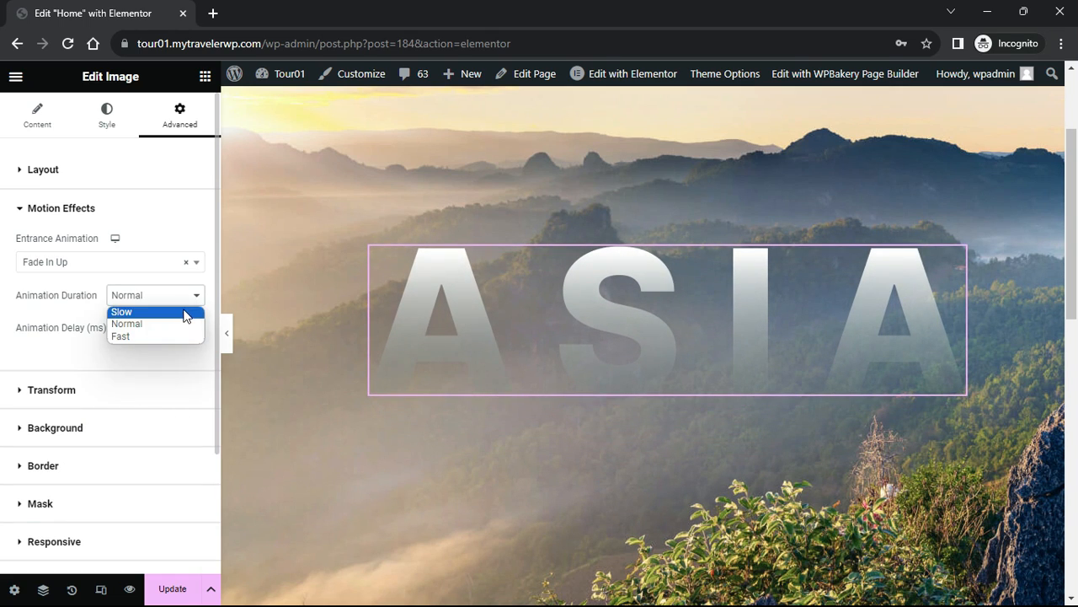
pyautogui.click(186, 312)
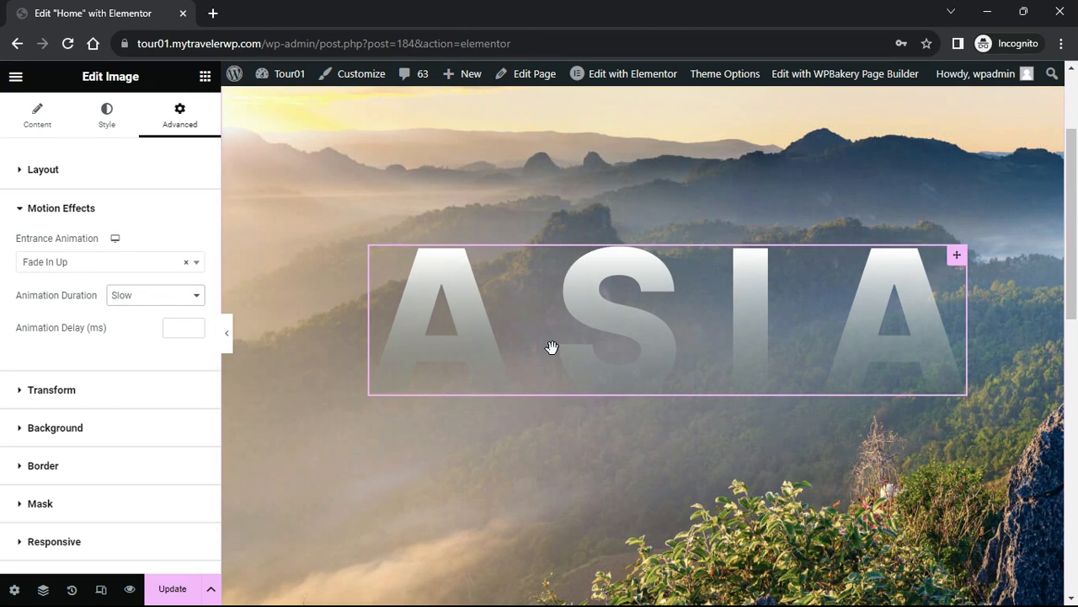
# Add a second Image widget to the hero container, set its size to Full, and choose Smoke-1-Home-Marketing-Demo-1.png from the media library
pyautogui.click(205, 76)
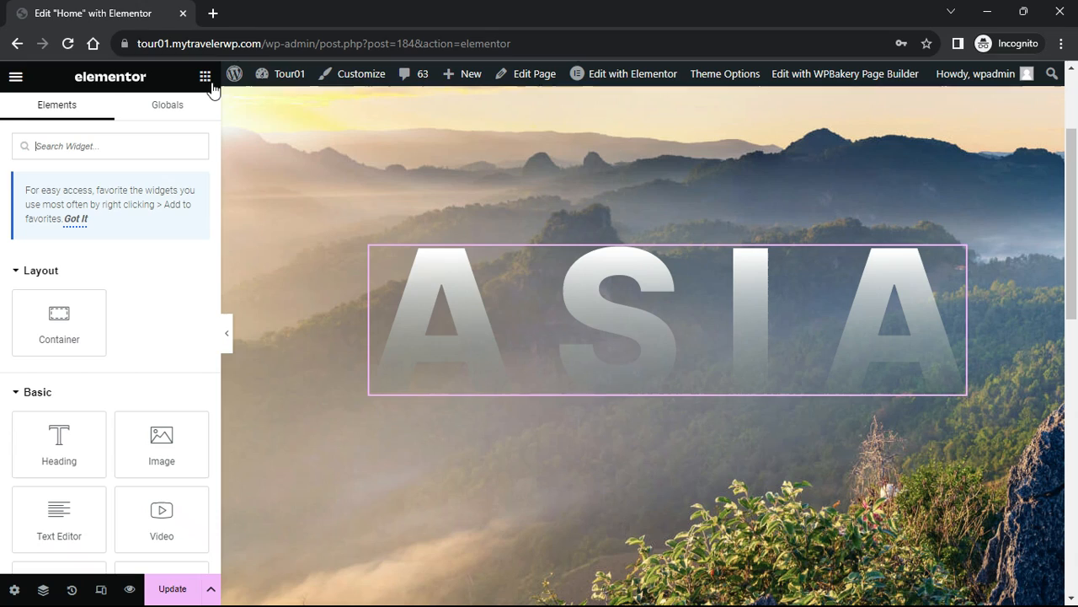
pyautogui.moveTo(179, 427); pyautogui.dragTo(581, 384)
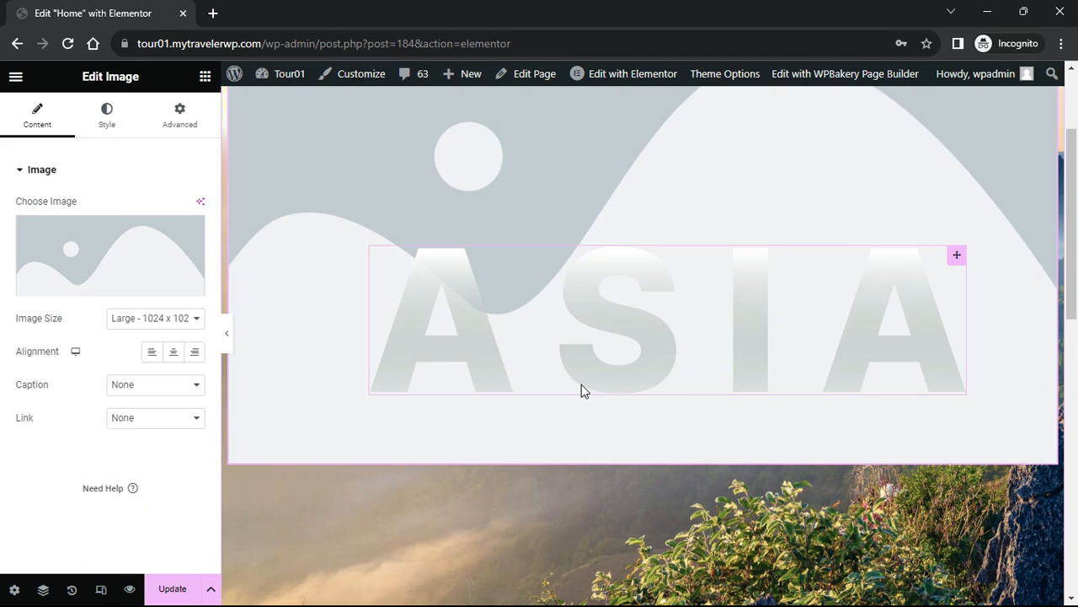
pyautogui.click(196, 324)
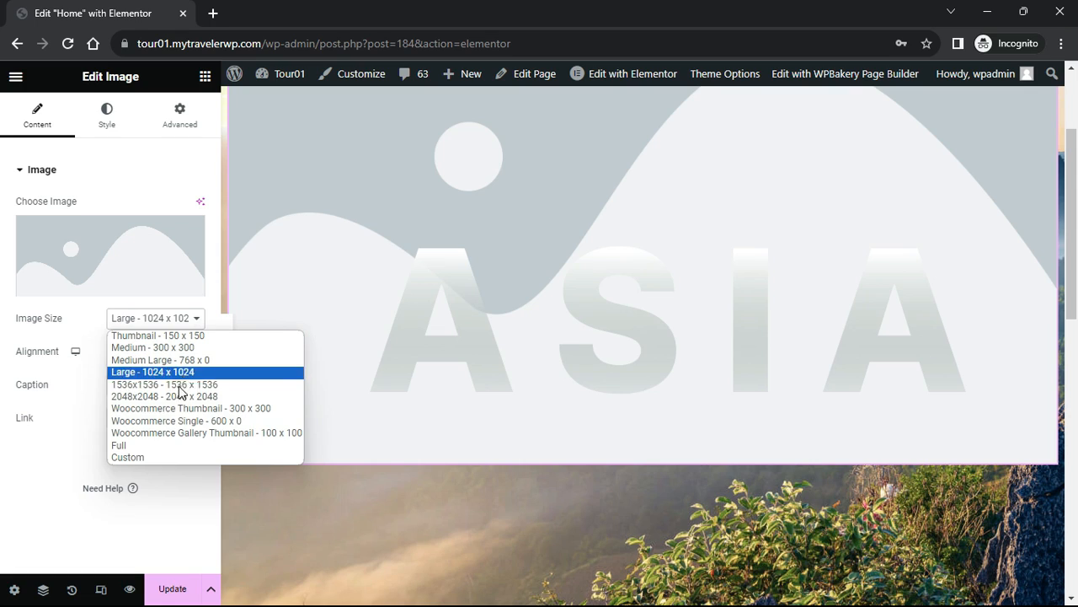
pyautogui.click(139, 445)
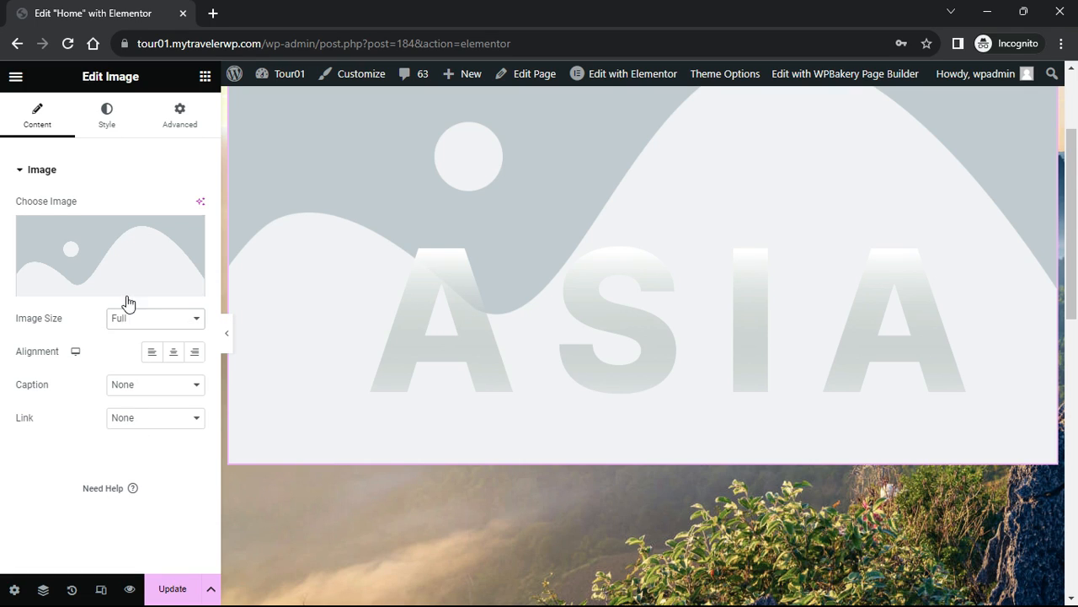
pyautogui.click(110, 262)
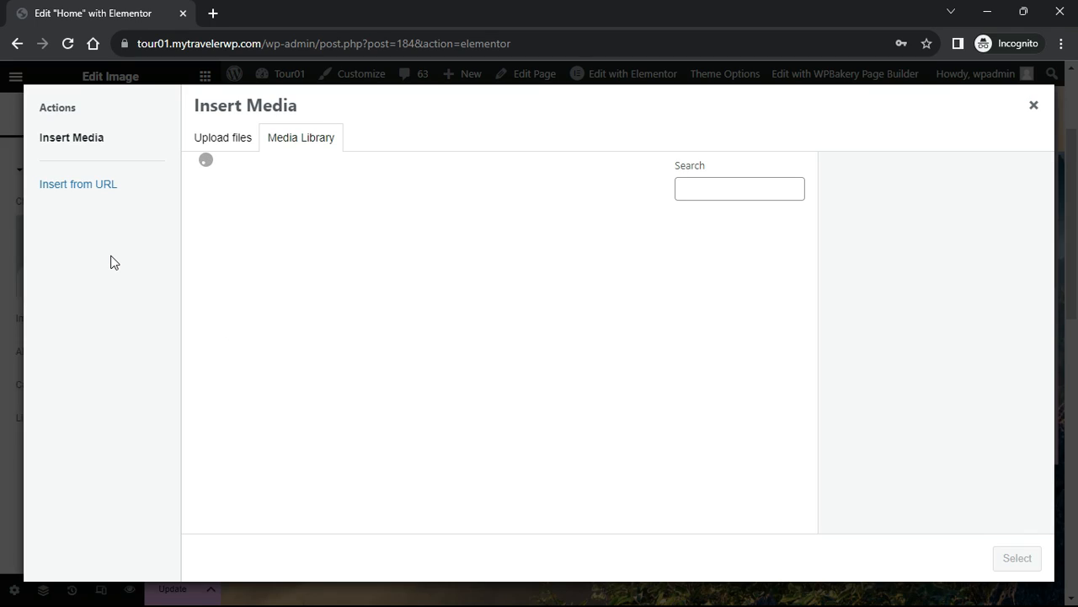
pyautogui.click(745, 284)
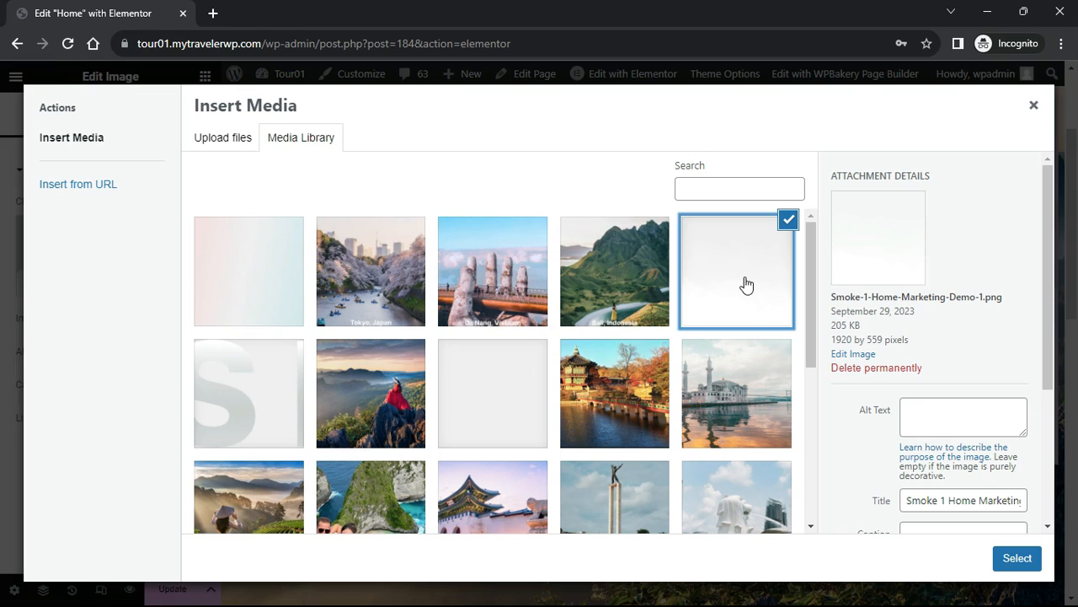
pyautogui.click(1017, 558)
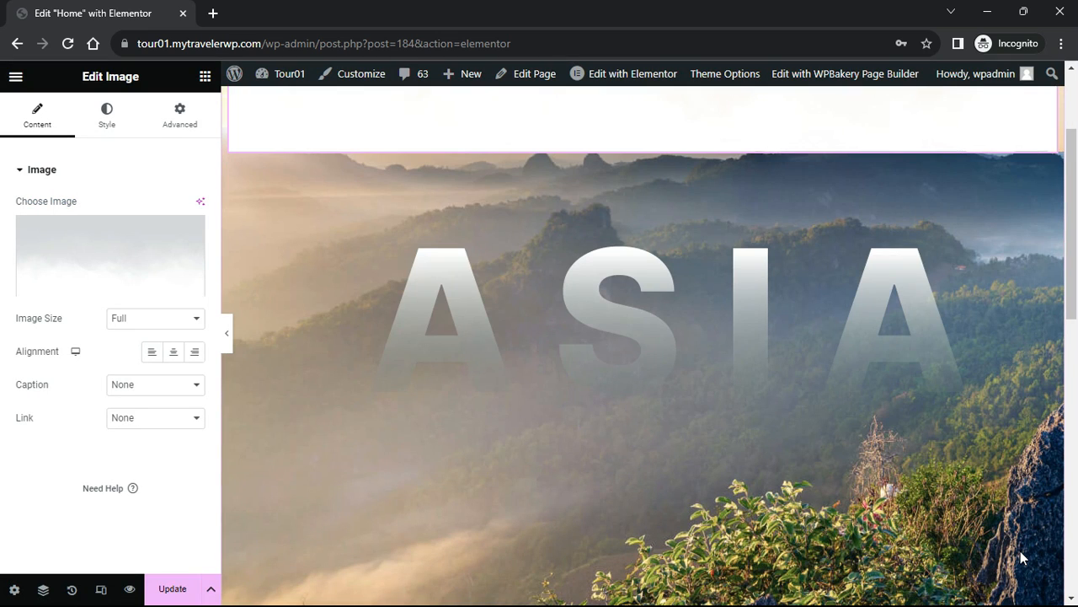
# Set the smoke image's position to Absolute
pyautogui.scroll(2, 643, 281)
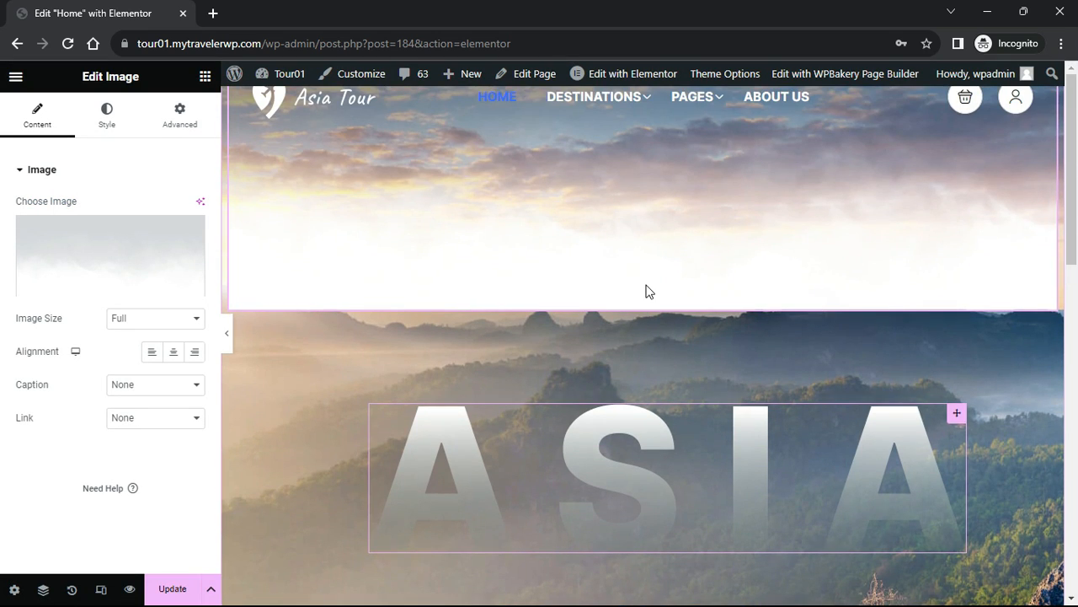
pyautogui.click(190, 128)
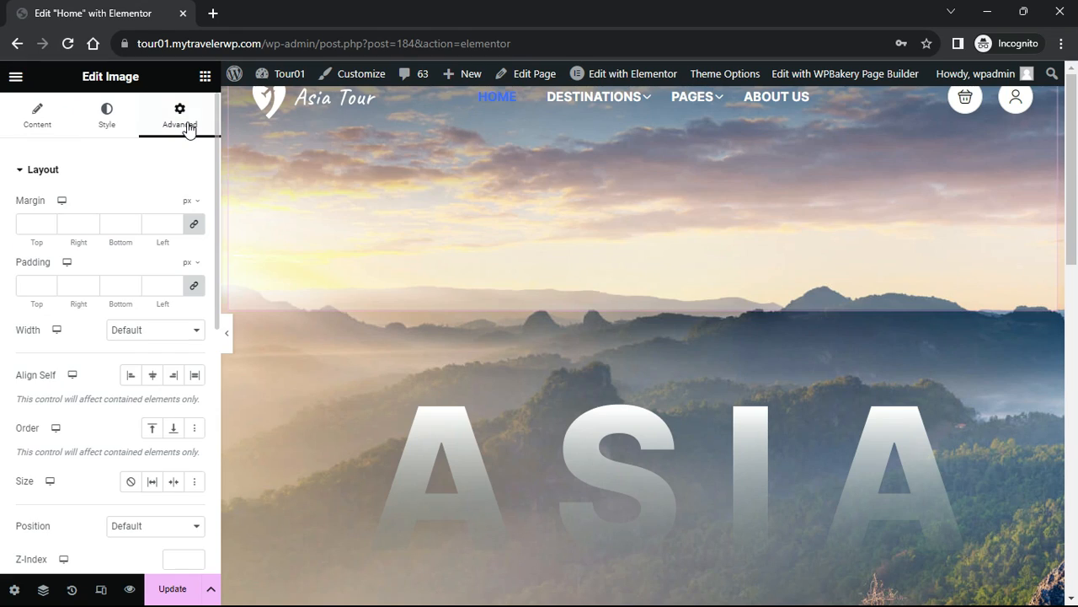
pyautogui.click(196, 529)
pyautogui.click(164, 555)
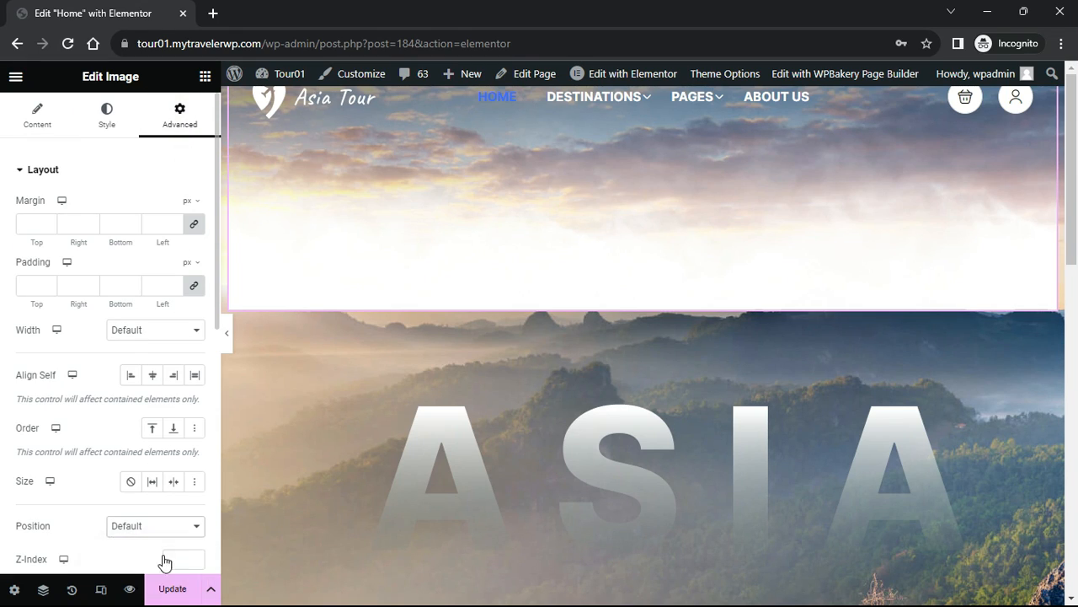
# Move the smoke image down to the lower edge of the hero photo and preview it at full width
pyautogui.moveTo(610, 276); pyautogui.dragTo(599, 519)
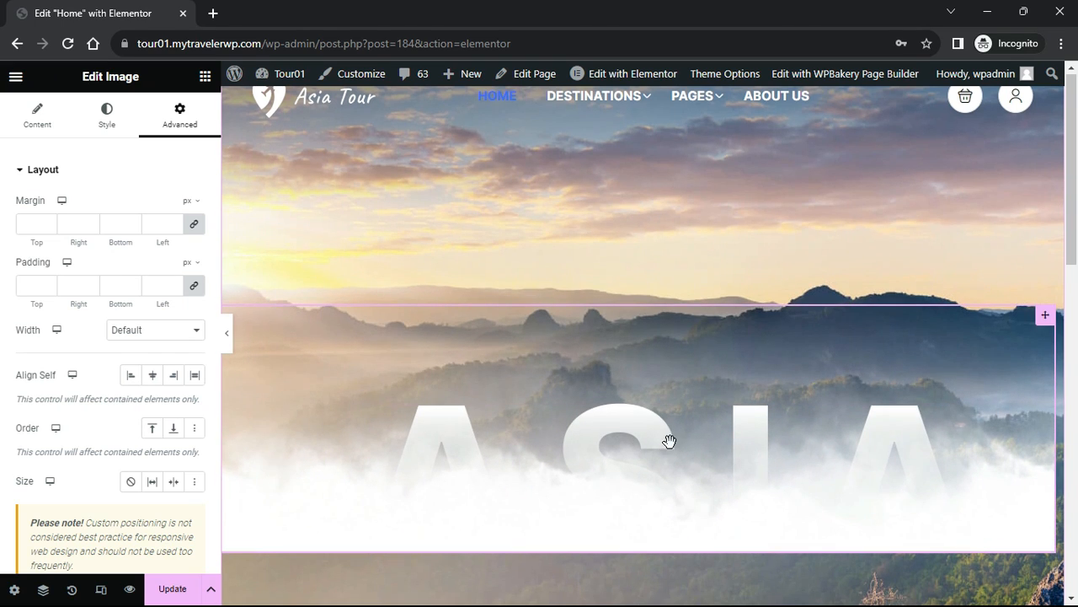
pyautogui.scroll(-4, 669, 441)
pyautogui.moveTo(633, 217); pyautogui.dragTo(643, 529)
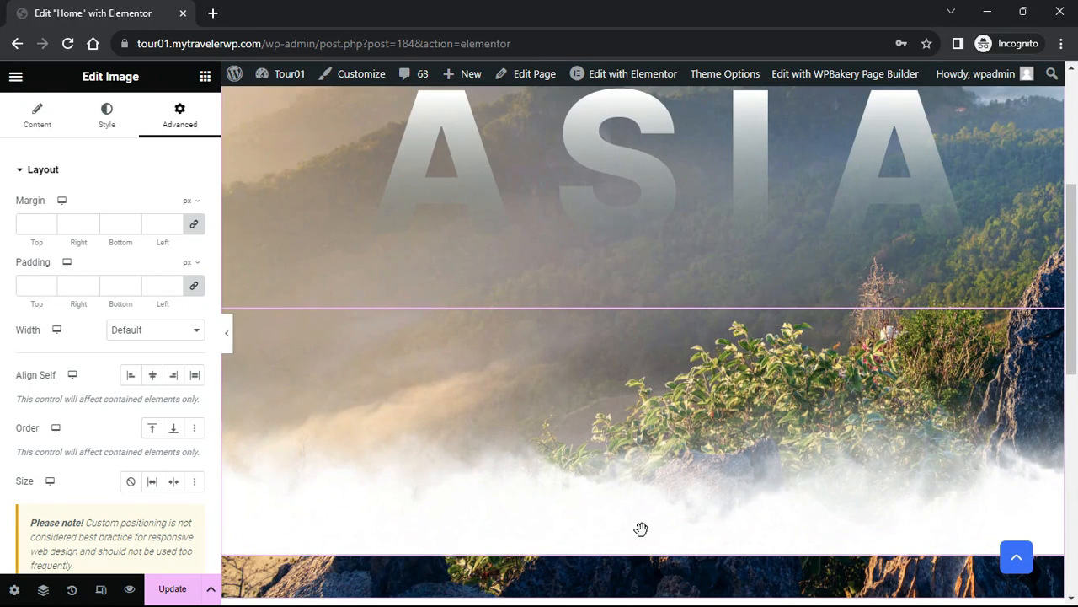
pyautogui.scroll(-3, 653, 388)
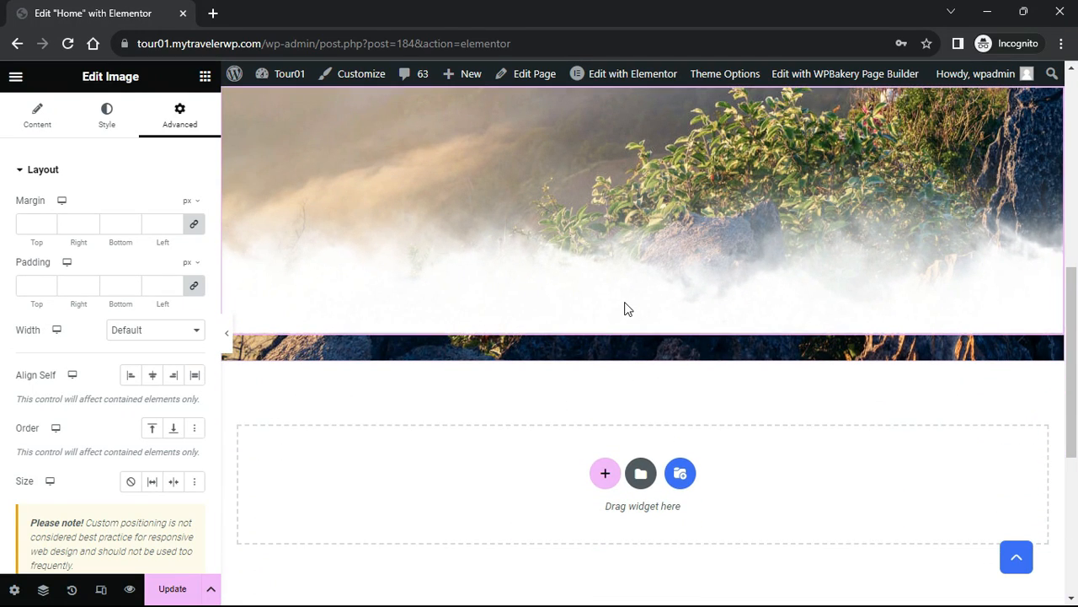
pyautogui.click(227, 332)
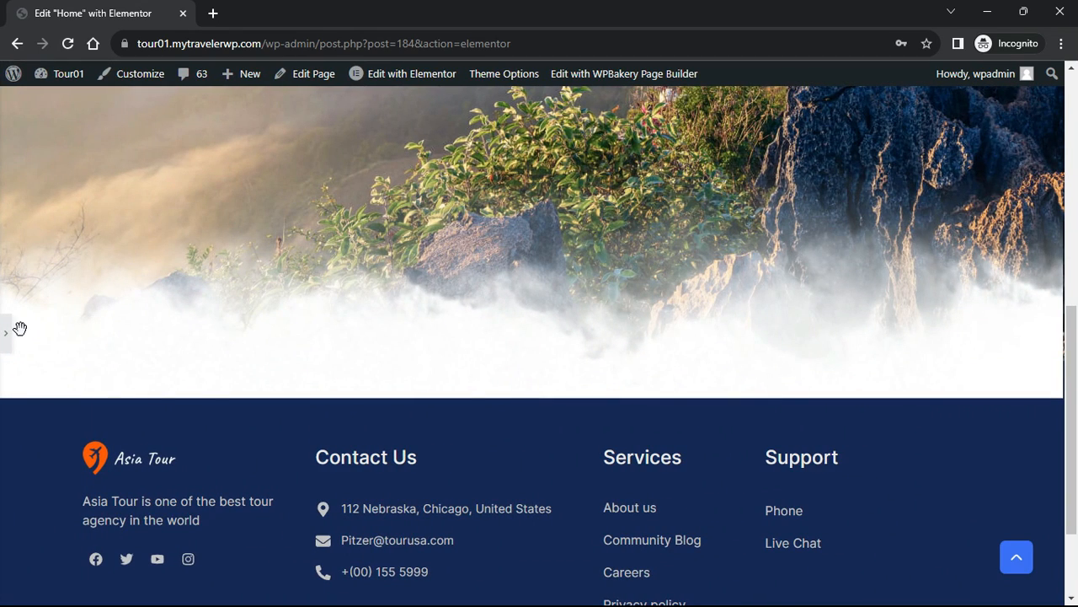
pyautogui.click(18, 331)
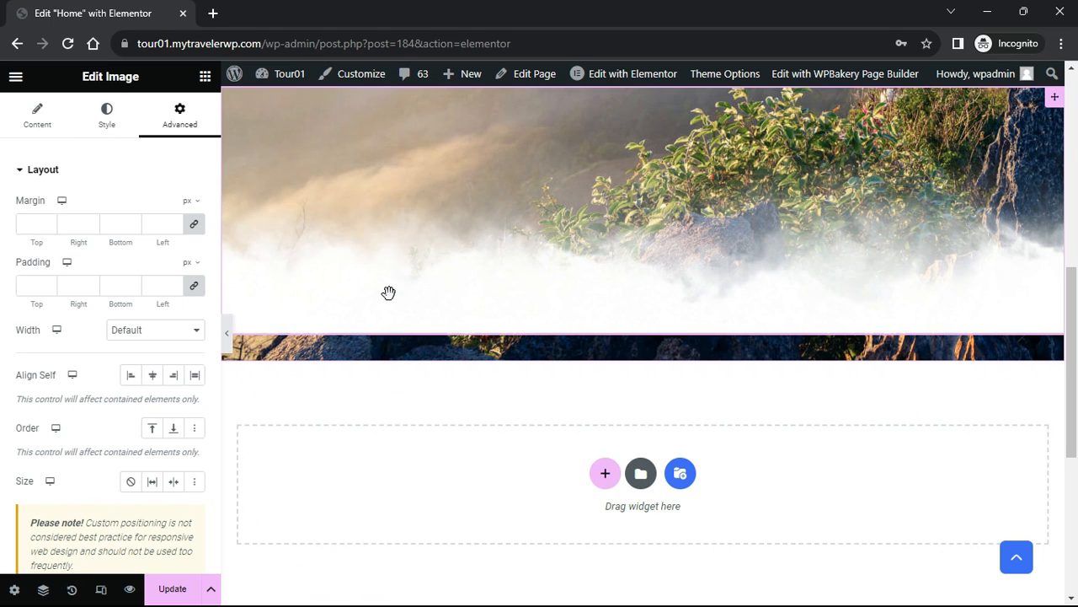
pyautogui.click(227, 334)
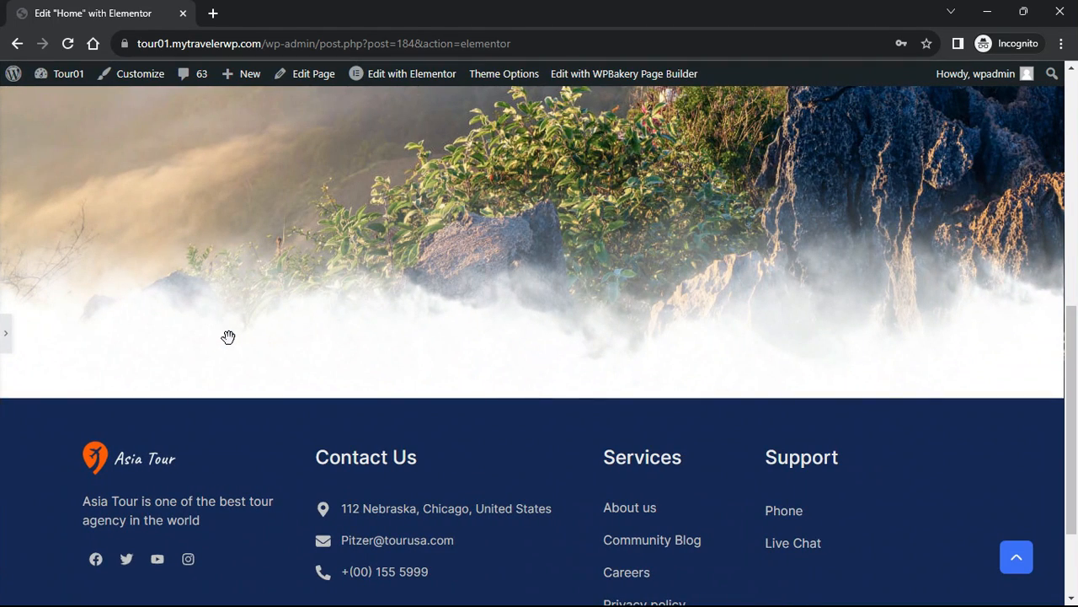
pyautogui.click(5, 333)
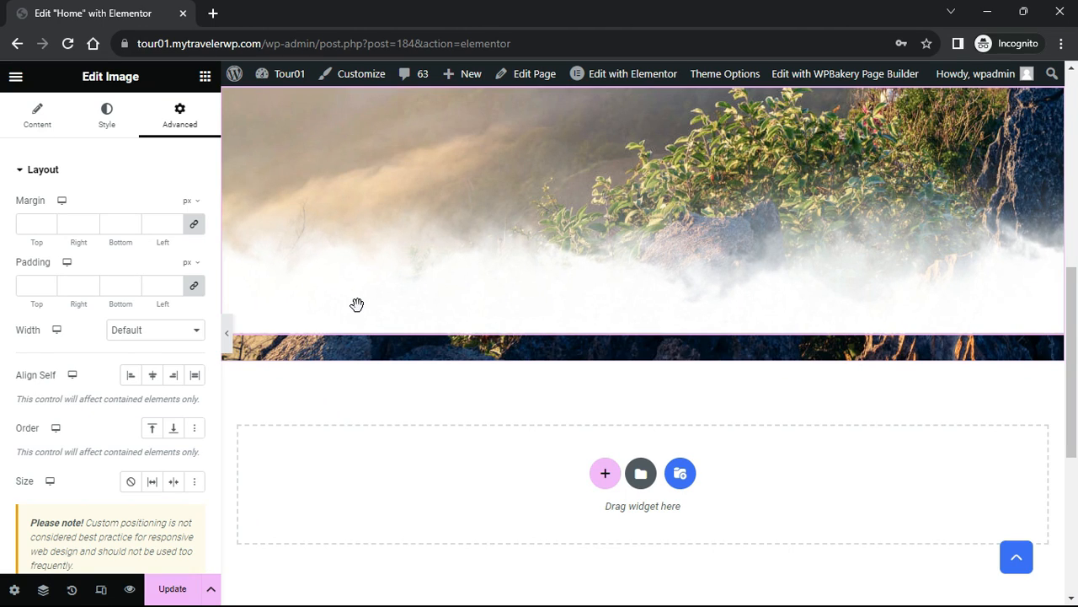
pyautogui.click(227, 336)
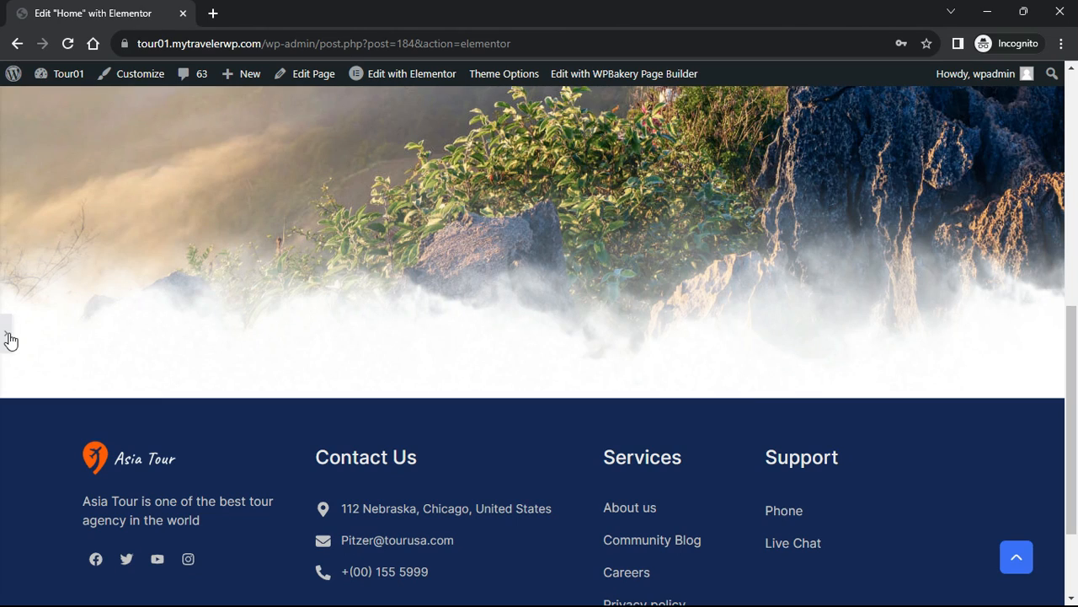
pyautogui.click(10, 339)
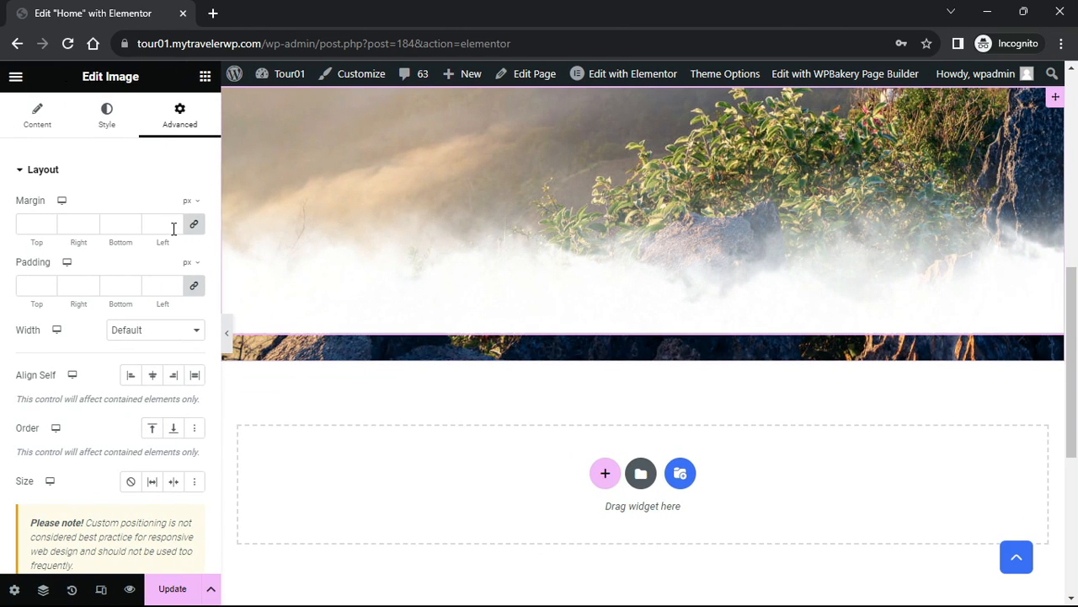
# Apply a Fade In entrance animation with Slow duration to the smoke image, preview the page in the browser, and return to the editor
pyautogui.click(20, 171)
pyautogui.click(19, 207)
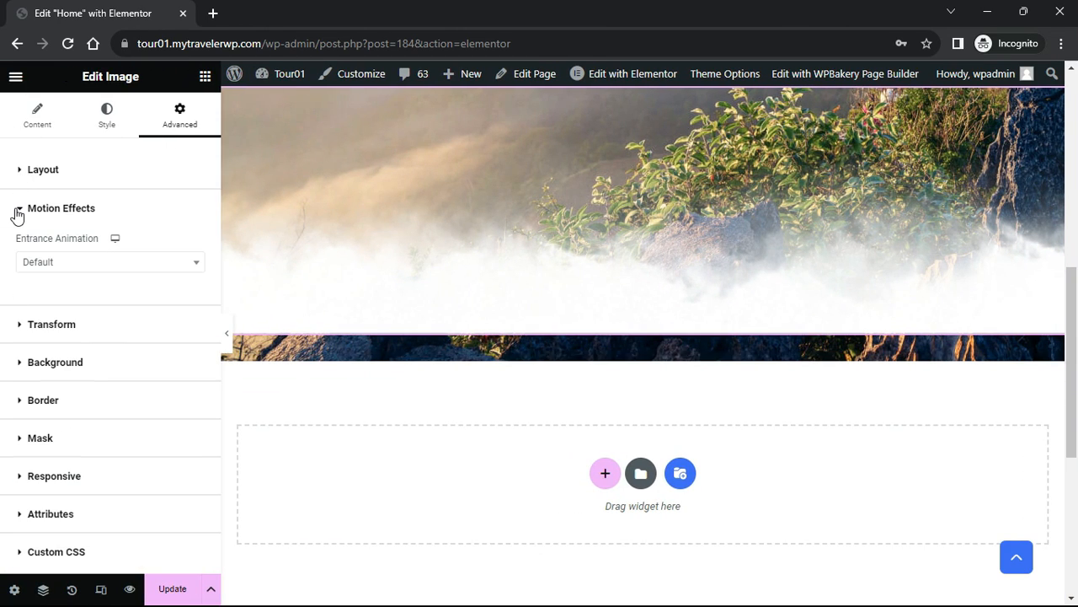
pyautogui.click(198, 264)
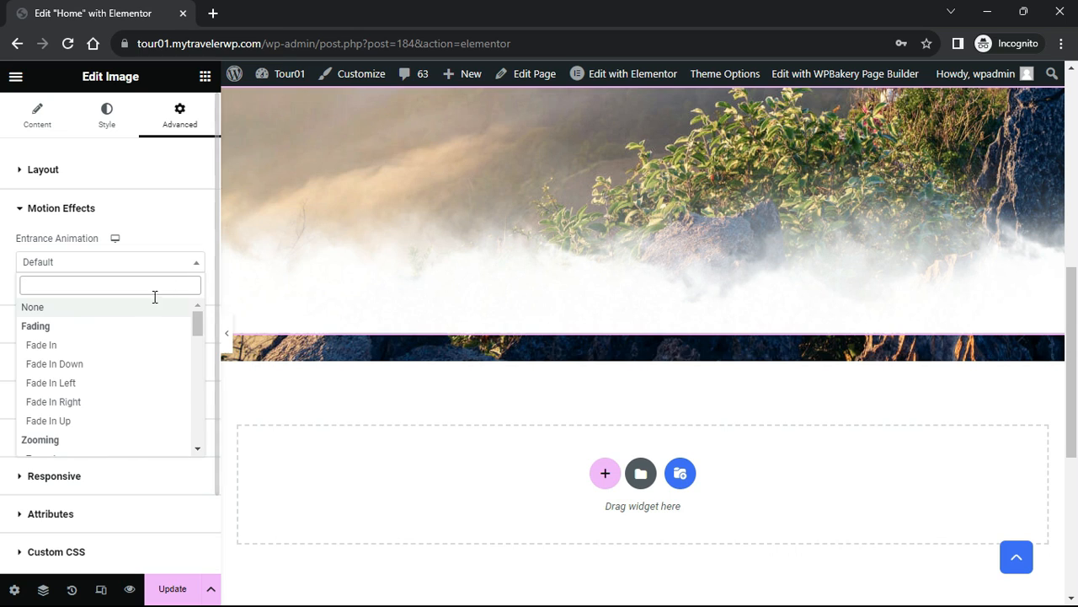
pyautogui.click(97, 344)
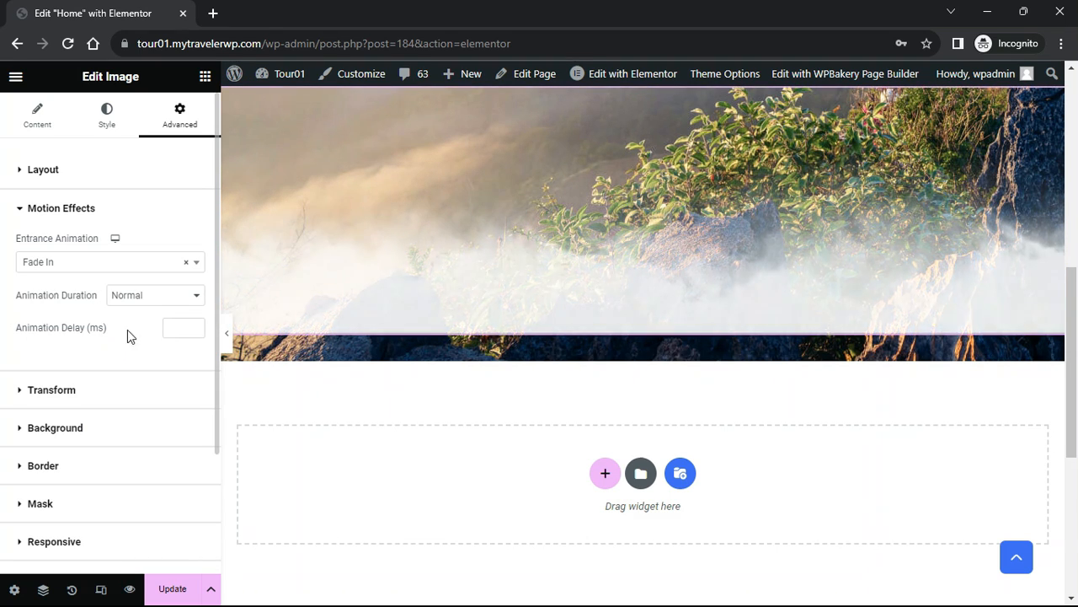
pyautogui.click(197, 297)
pyautogui.click(178, 312)
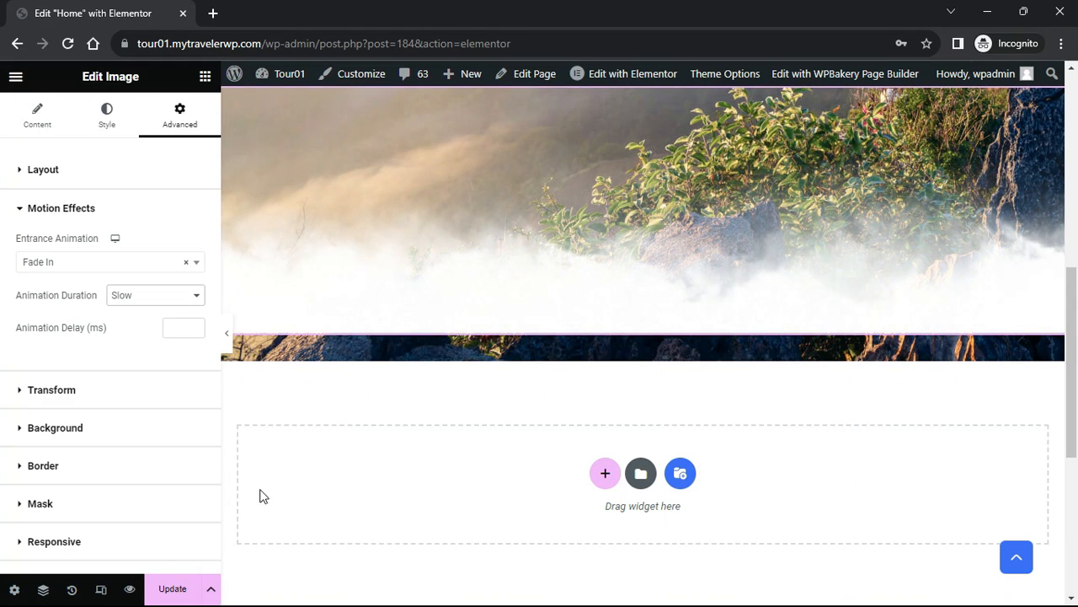
pyautogui.click(130, 589)
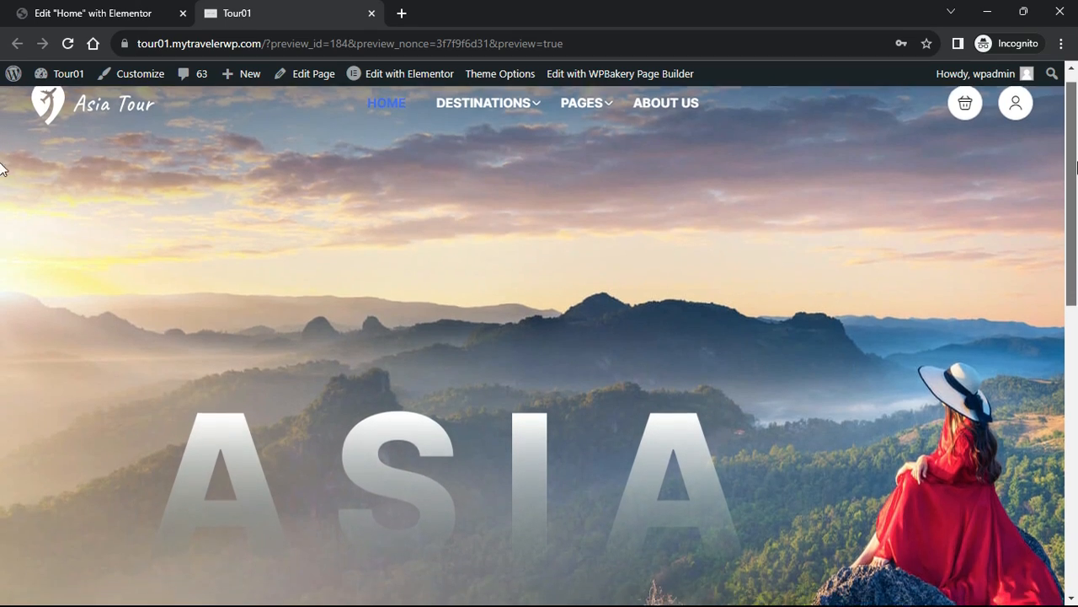
pyautogui.moveTo(1076, 167); pyautogui.dragTo(1077, 221)
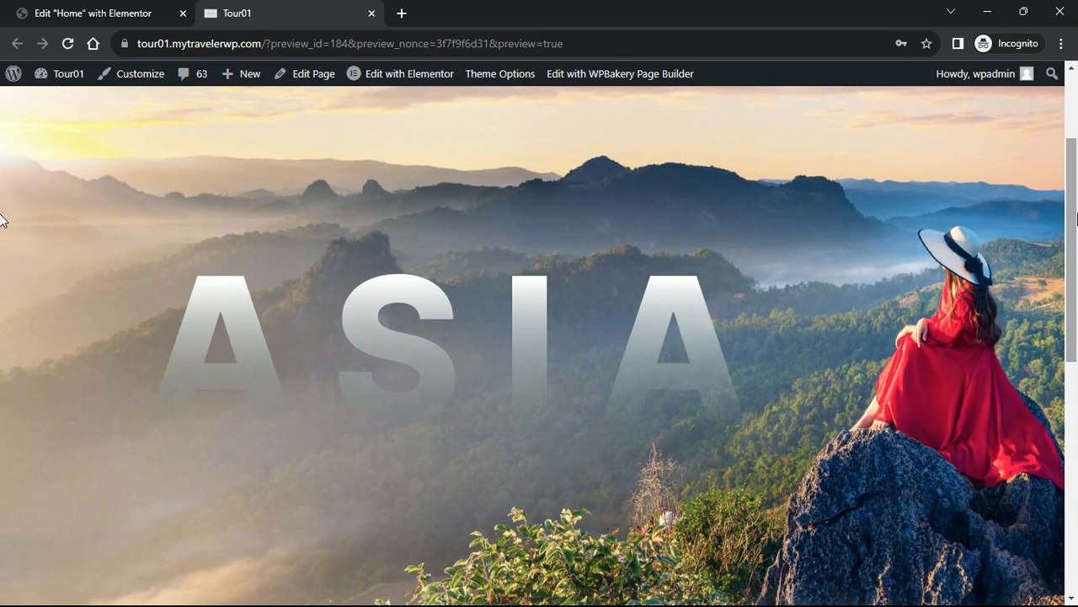
pyautogui.click(94, 12)
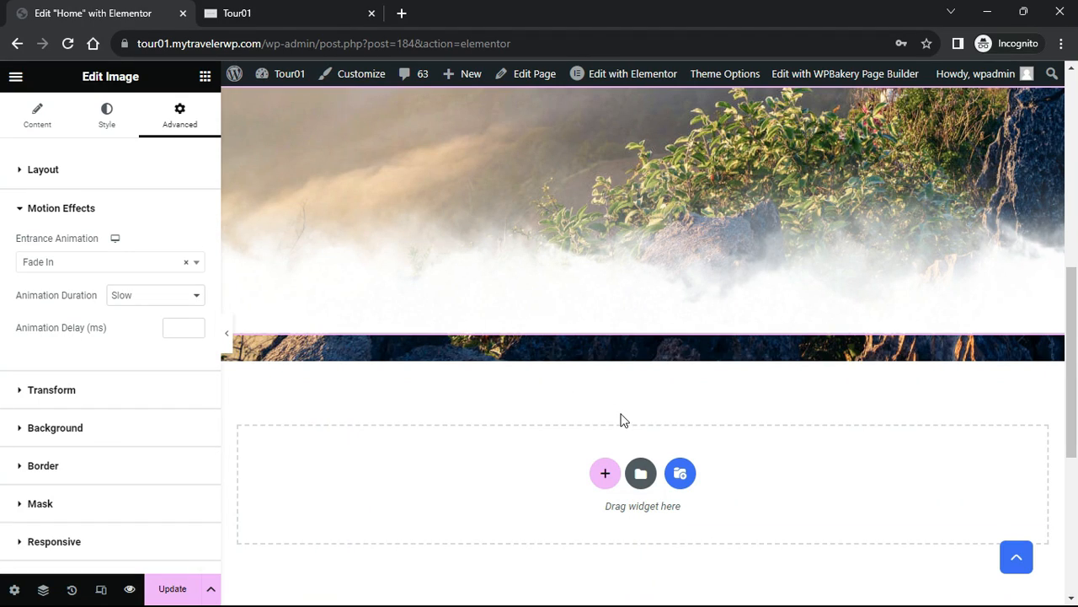
# Add a Form Search widget in the empty area below the hero, with Tour as its service and Style 2
pyautogui.click(205, 79)
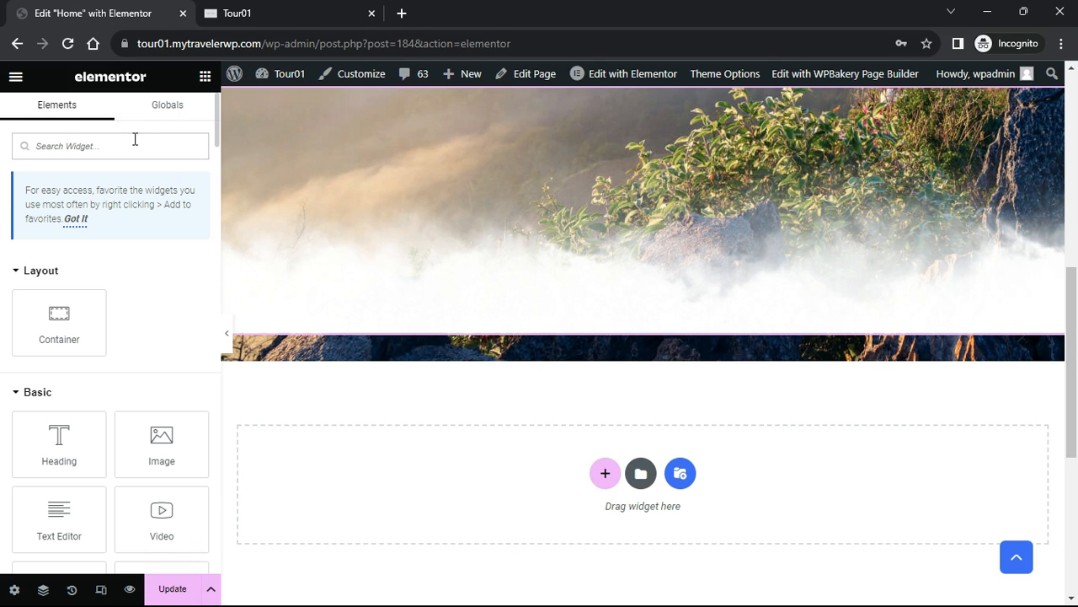
pyautogui.write('Search')
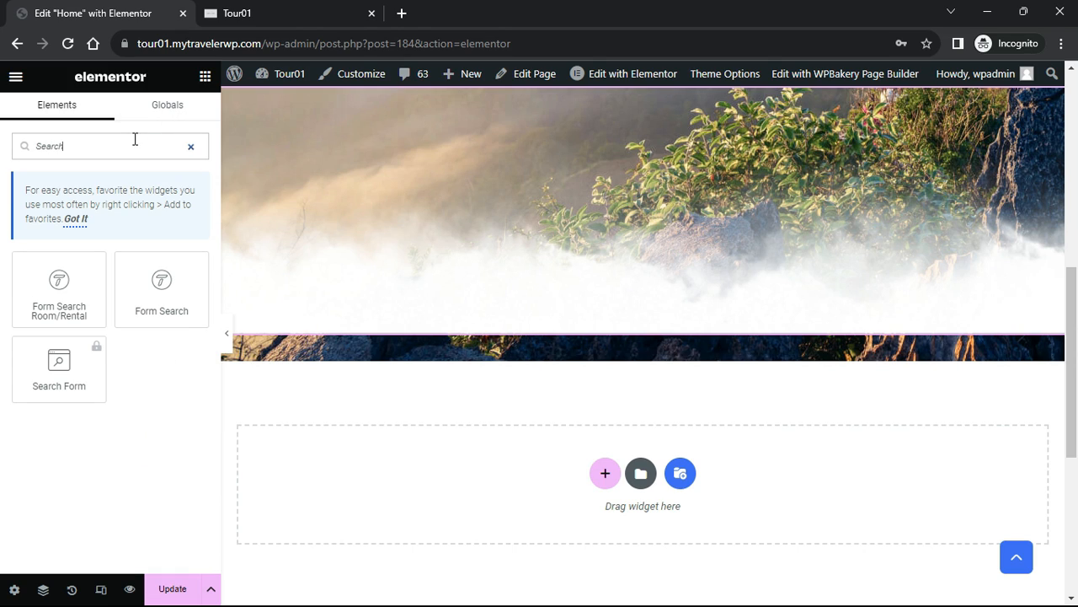
pyautogui.moveTo(160, 255); pyautogui.dragTo(449, 470)
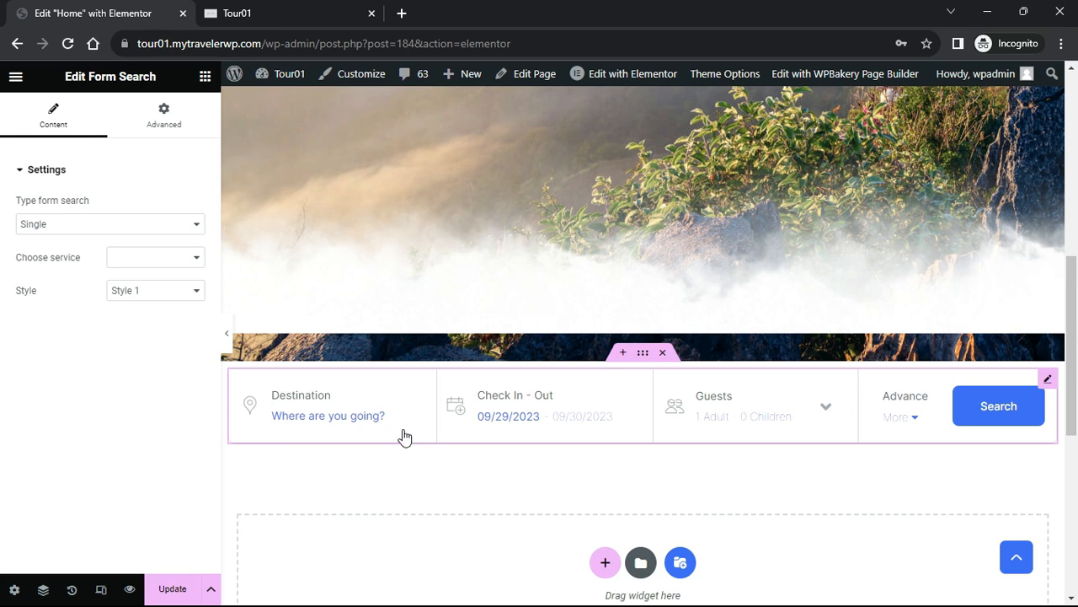
pyautogui.click(196, 259)
pyautogui.click(186, 275)
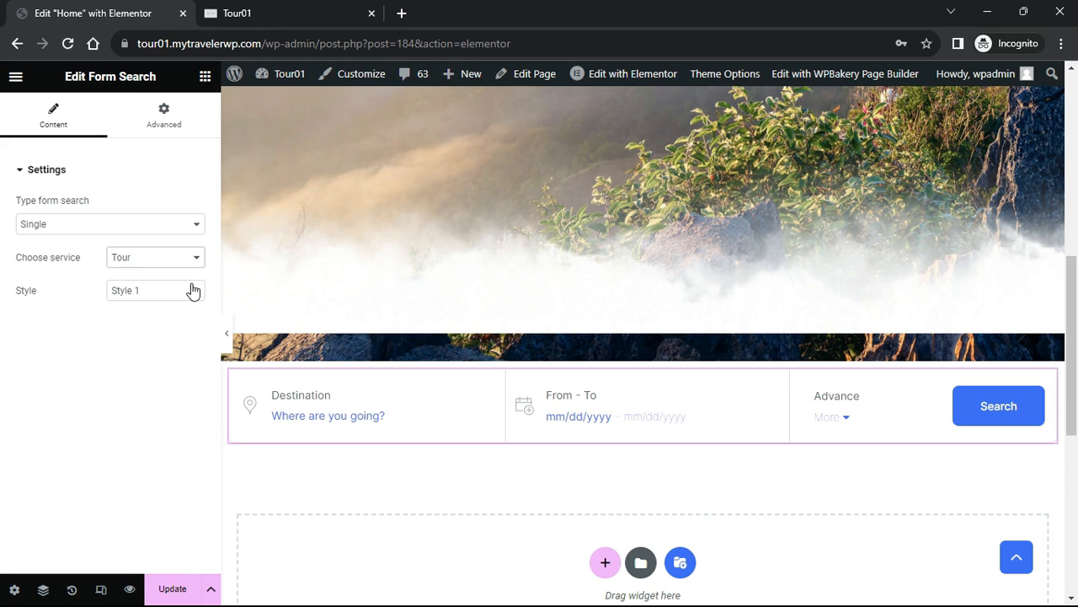
pyautogui.click(196, 291)
pyautogui.click(179, 319)
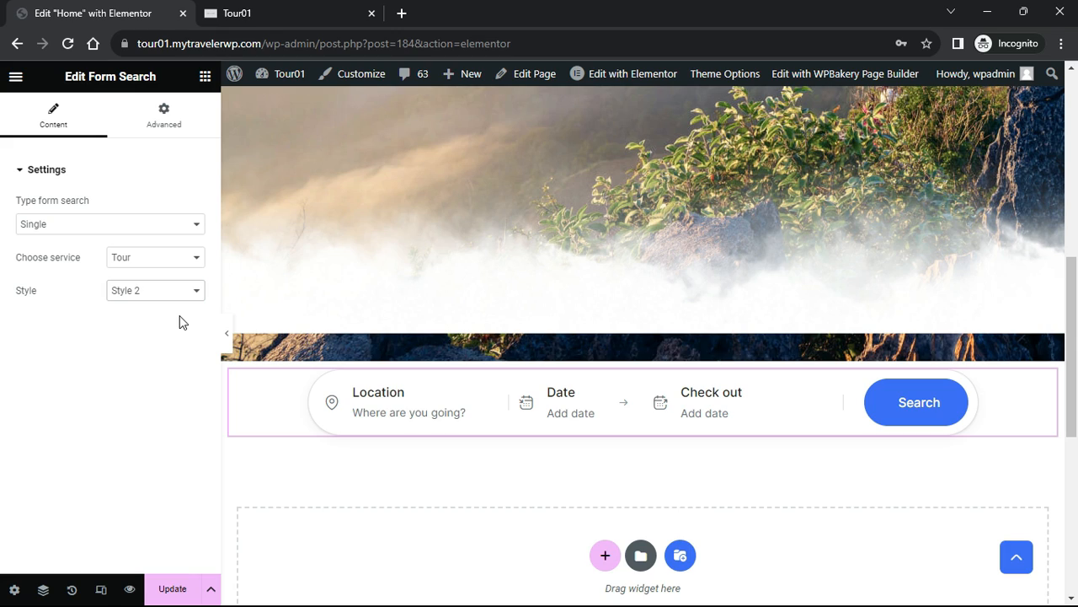
# Set the search form's top and bottom margins to 100 px and preview it at full width
pyautogui.click(177, 119)
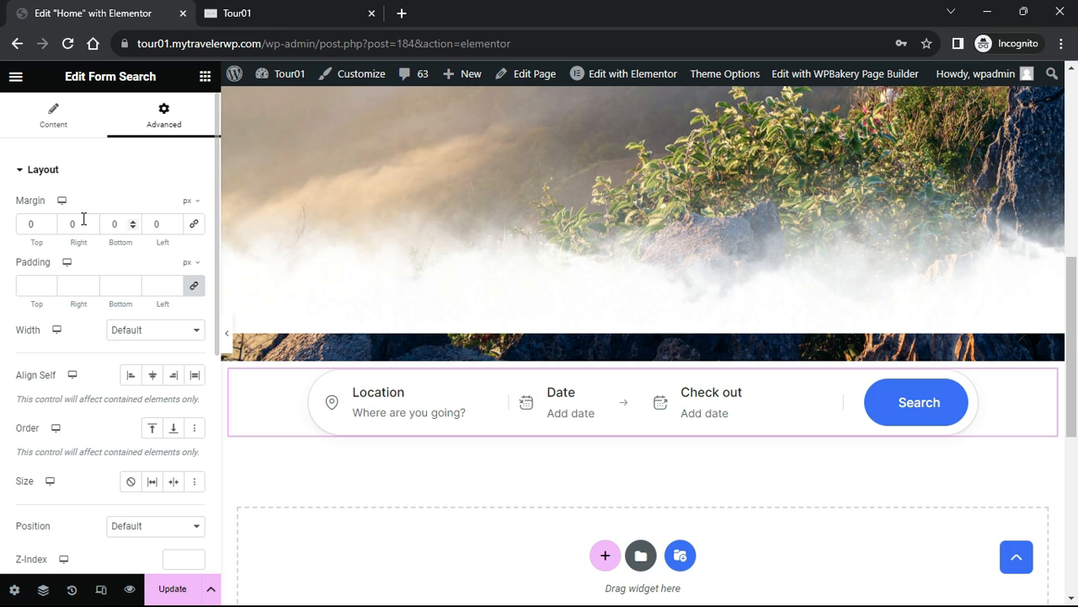
pyautogui.write('00')
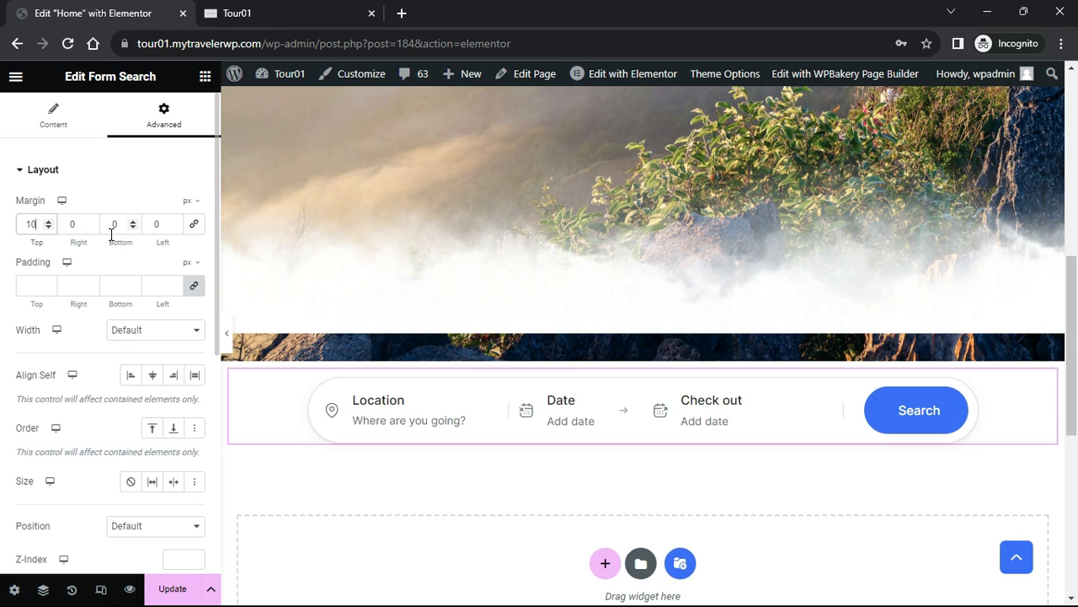
pyautogui.write('100')
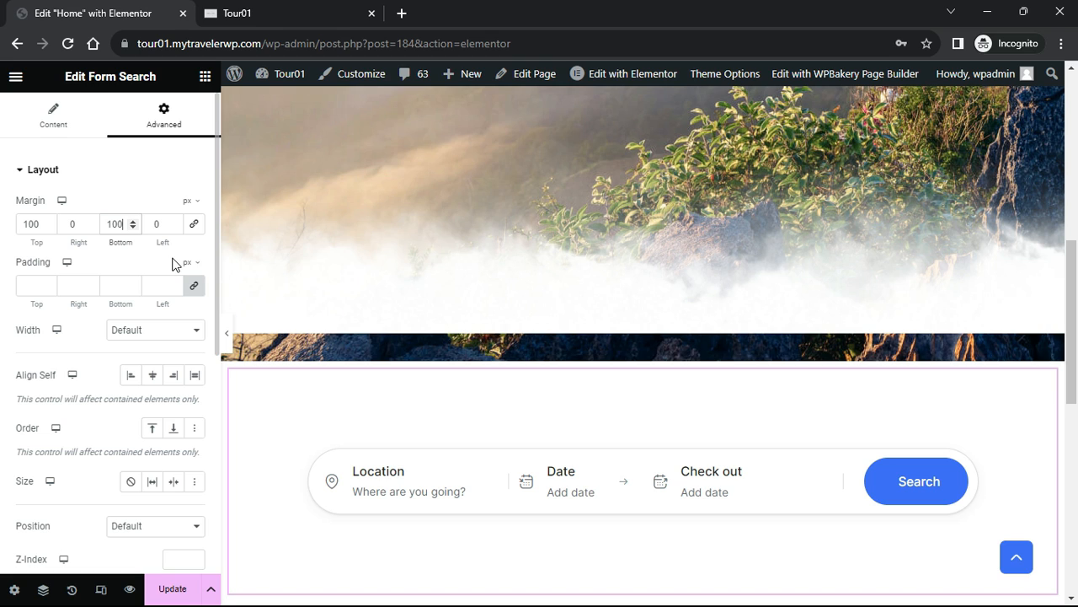
pyautogui.click(230, 335)
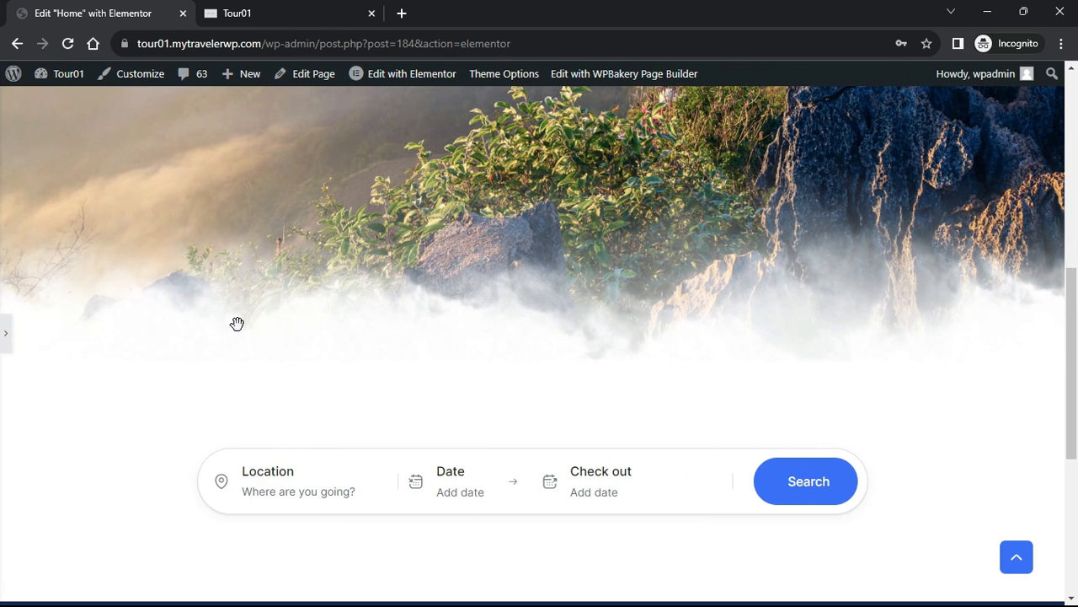
# Preview the page in the browser, look over the hero and search form, and return to the Elementor editor
pyautogui.click(19, 337)
pyautogui.click(132, 588)
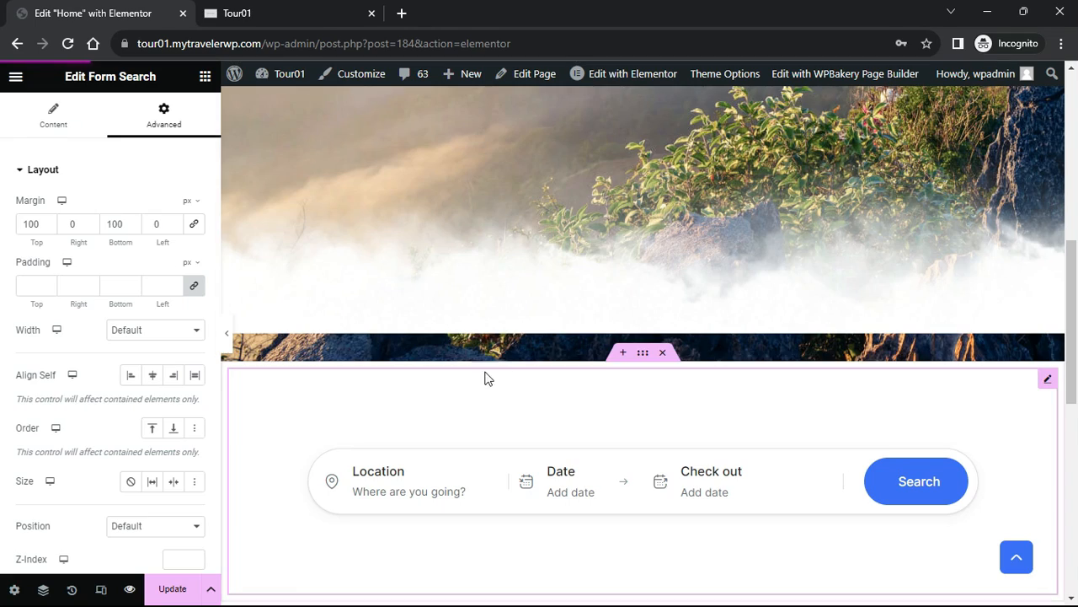
pyautogui.scroll(-5, 2, 169)
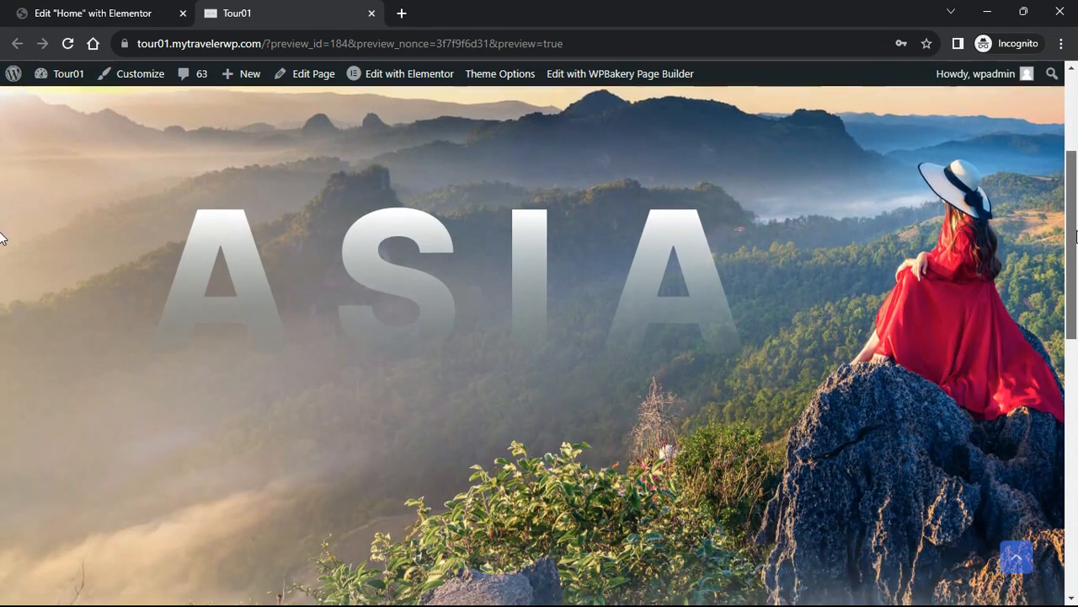
pyautogui.scroll(-5, 2, 275)
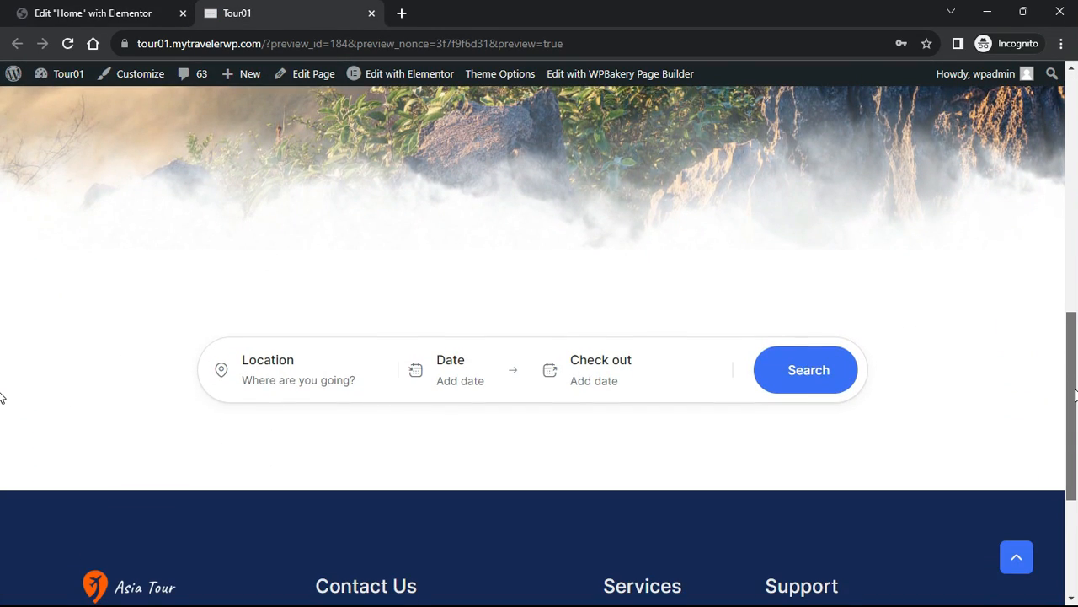
pyautogui.scroll(10, 1, 398)
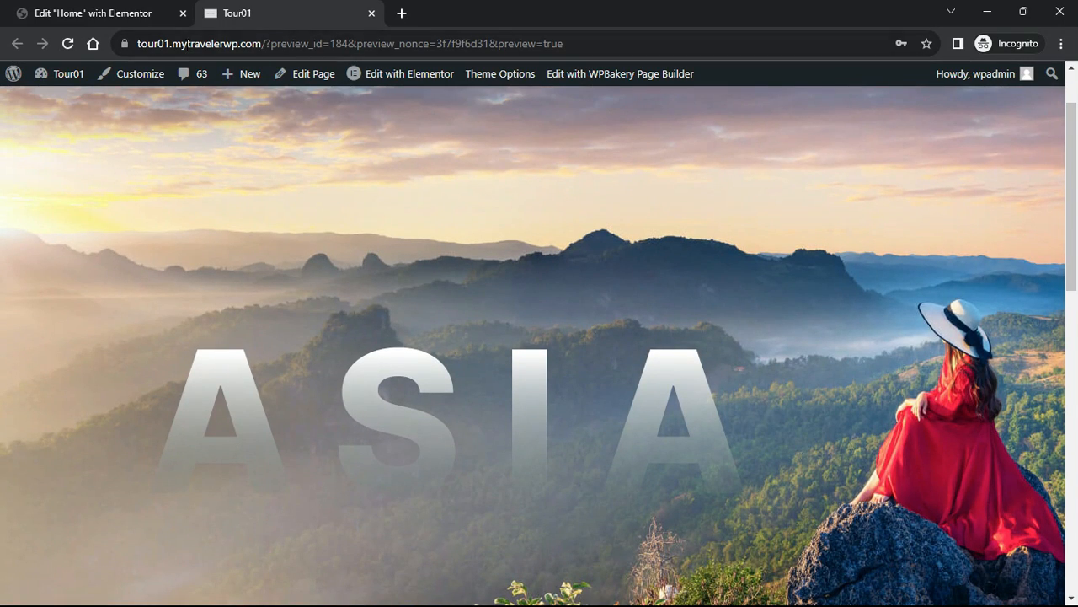
pyautogui.click(98, 16)
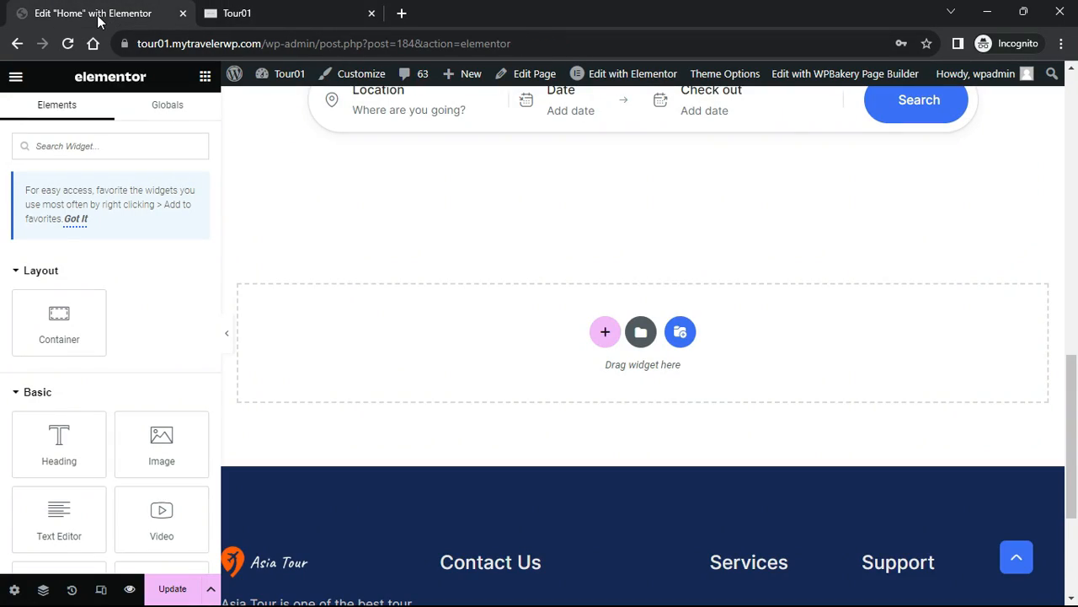
# Add a new container below the search form and place an Image widget inside it
pyautogui.moveTo(51, 318); pyautogui.dragTo(327, 330)
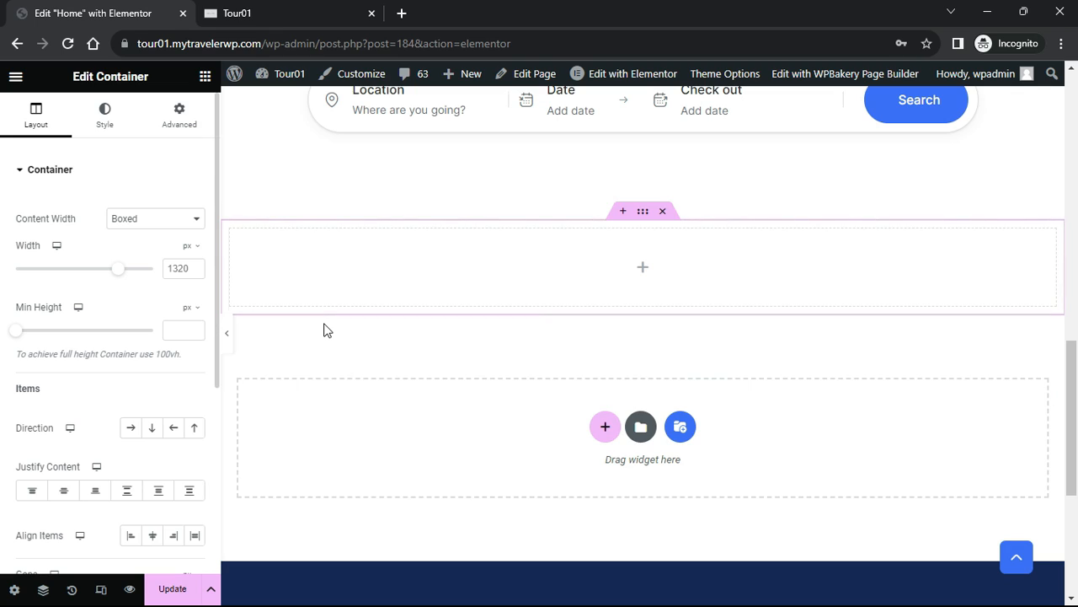
pyautogui.click(205, 77)
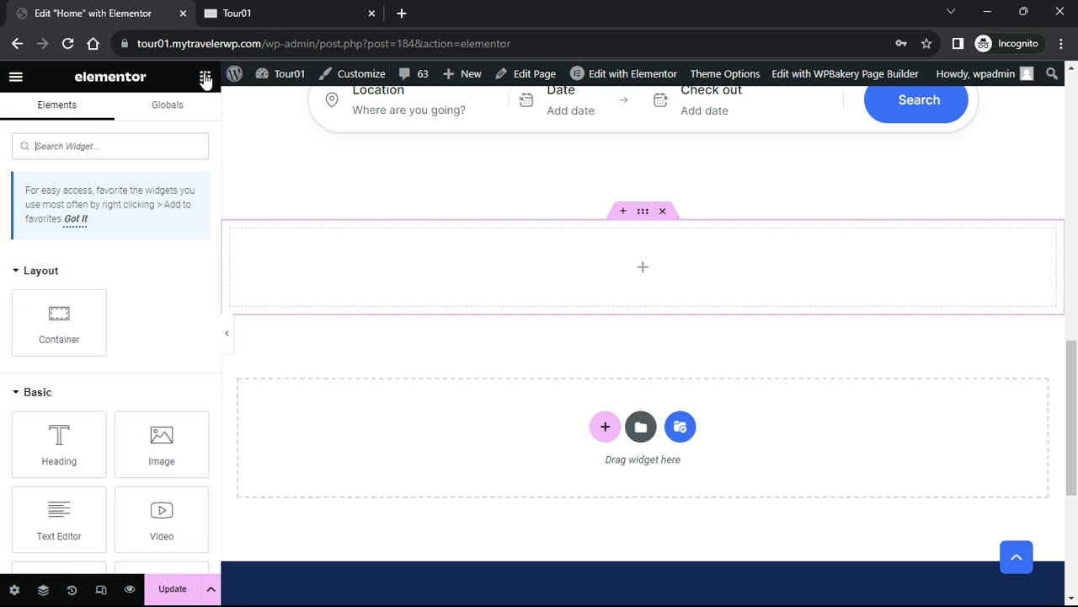
pyautogui.moveTo(161, 438); pyautogui.dragTo(417, 271)
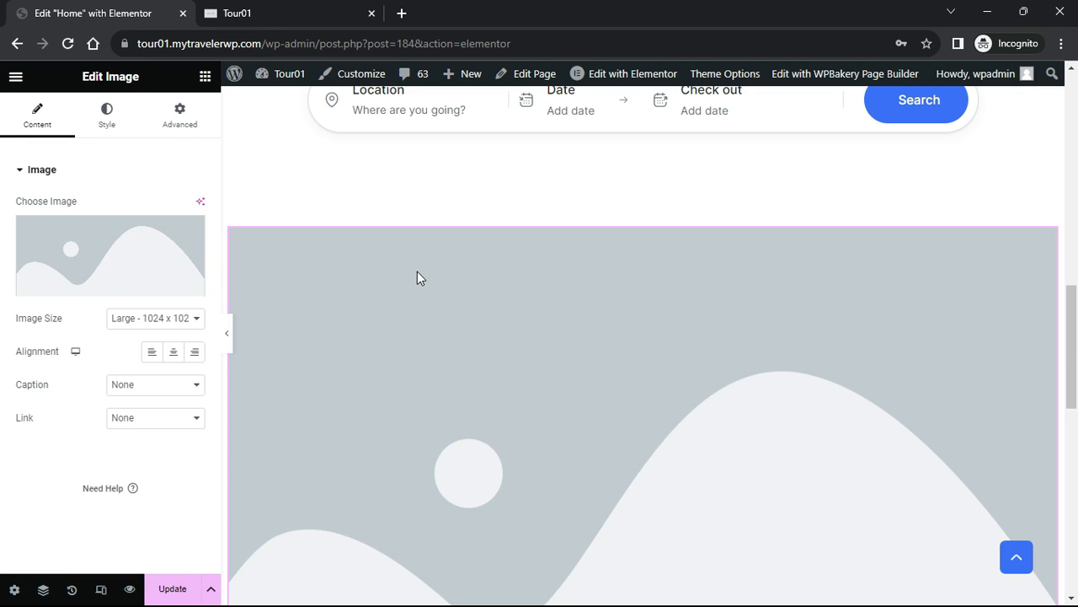
# Set the image size to Full and choose Danang-Marketing-Demo-1.jpg from the media library as its picture
pyautogui.click(200, 319)
pyautogui.click(153, 445)
pyautogui.click(123, 266)
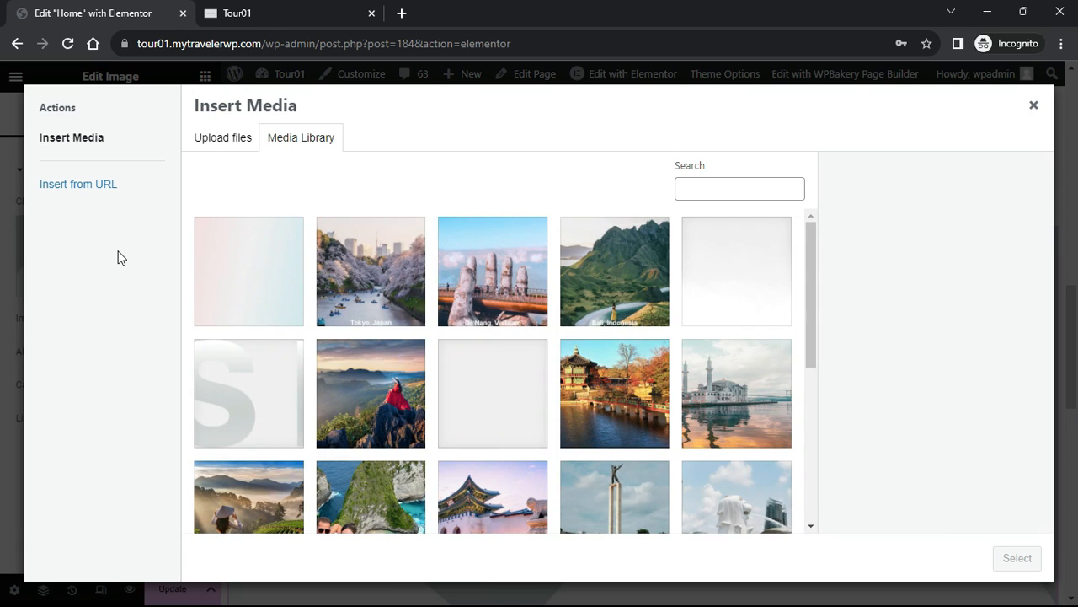
pyautogui.click(492, 280)
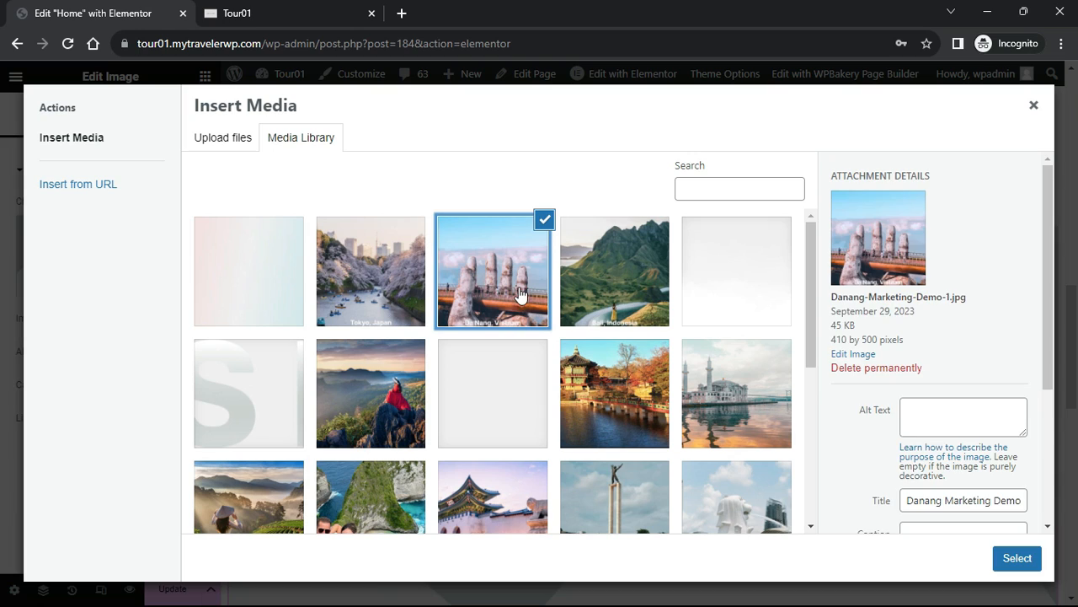
pyautogui.click(1016, 559)
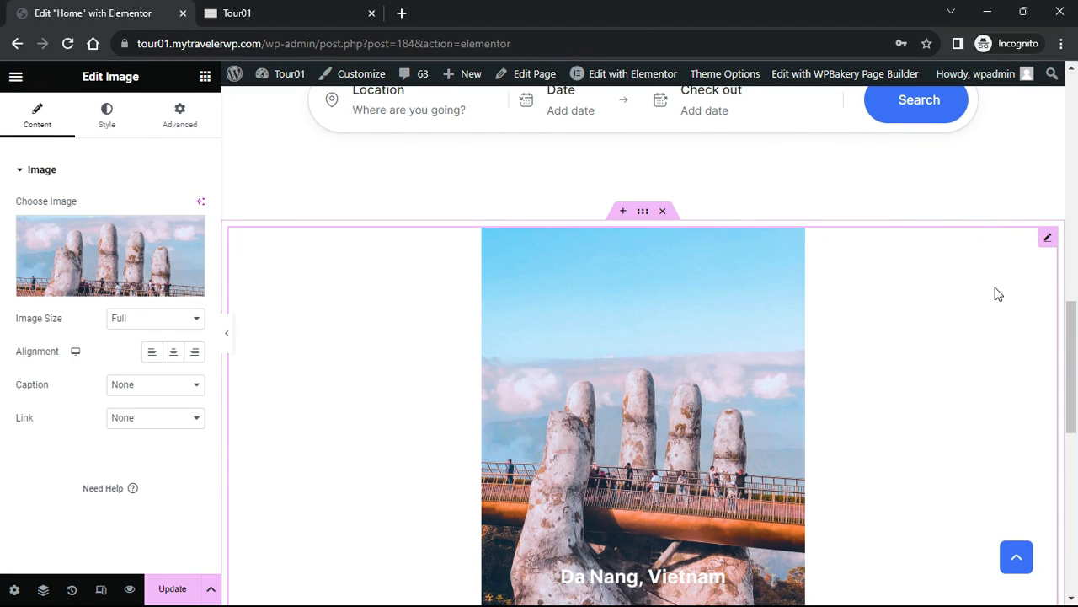
# Duplicate the Da Nang image twice inside its container
pyautogui.rightClick(1046, 244)
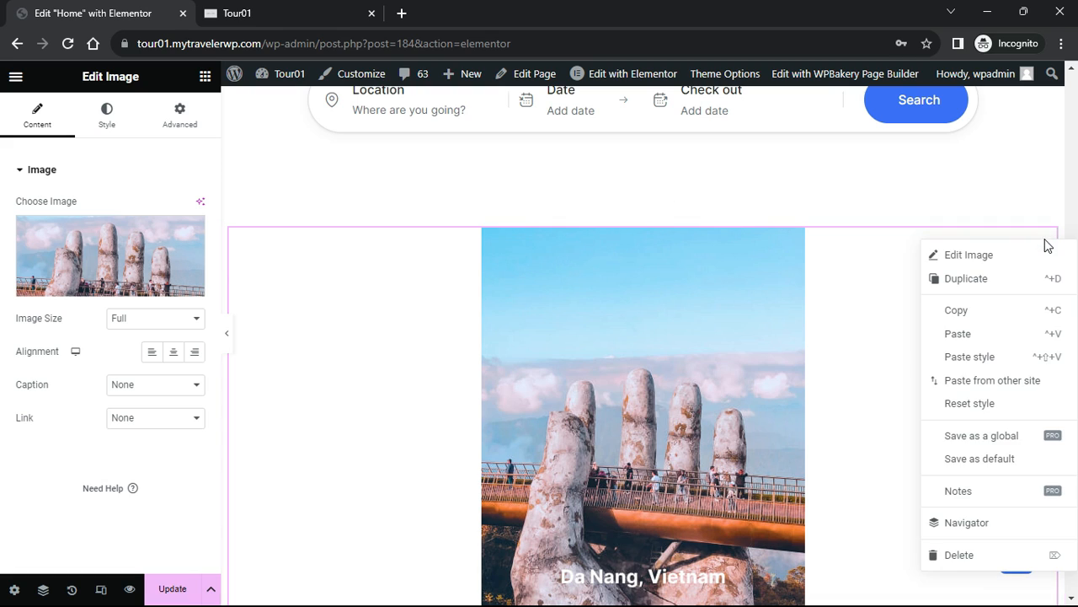
pyautogui.click(1020, 276)
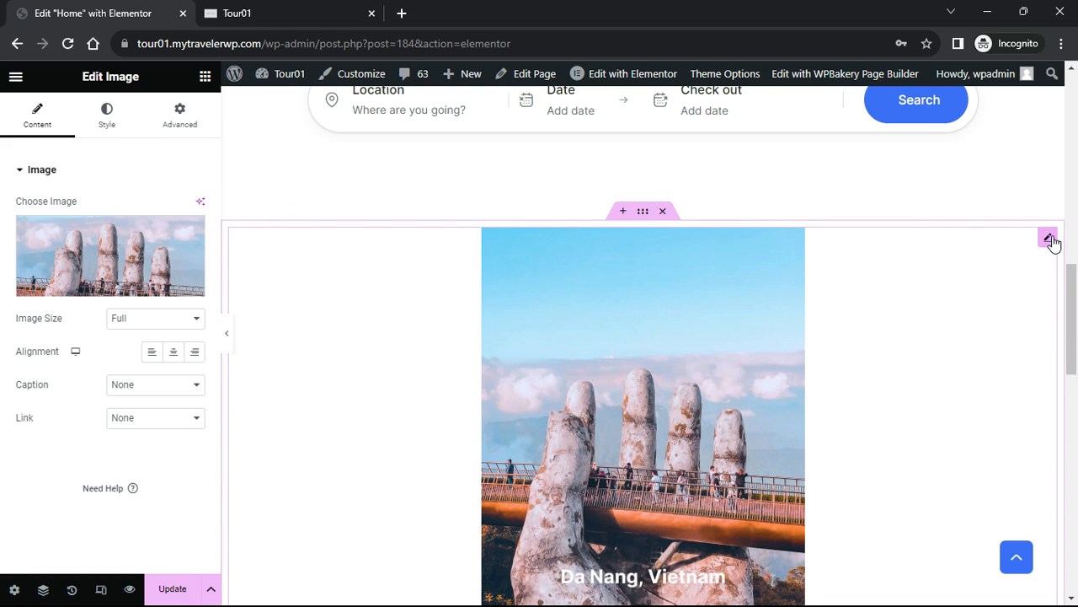
pyautogui.rightClick(1051, 241)
pyautogui.click(1030, 279)
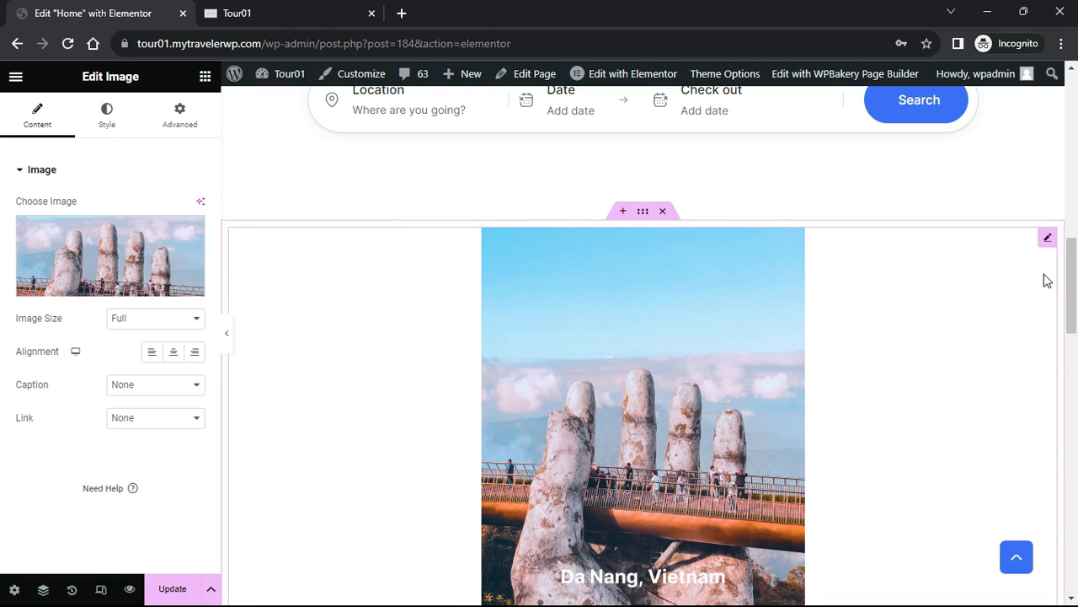
# Arrange the container's three images in a horizontal row with Space Around justification
pyautogui.moveTo(1071, 282)
pyautogui.mouseDown()
pyautogui.moveTo(1070, 439)
pyautogui.moveTo(1073, 266)
pyautogui.mouseUp()
pyautogui.click(643, 266)
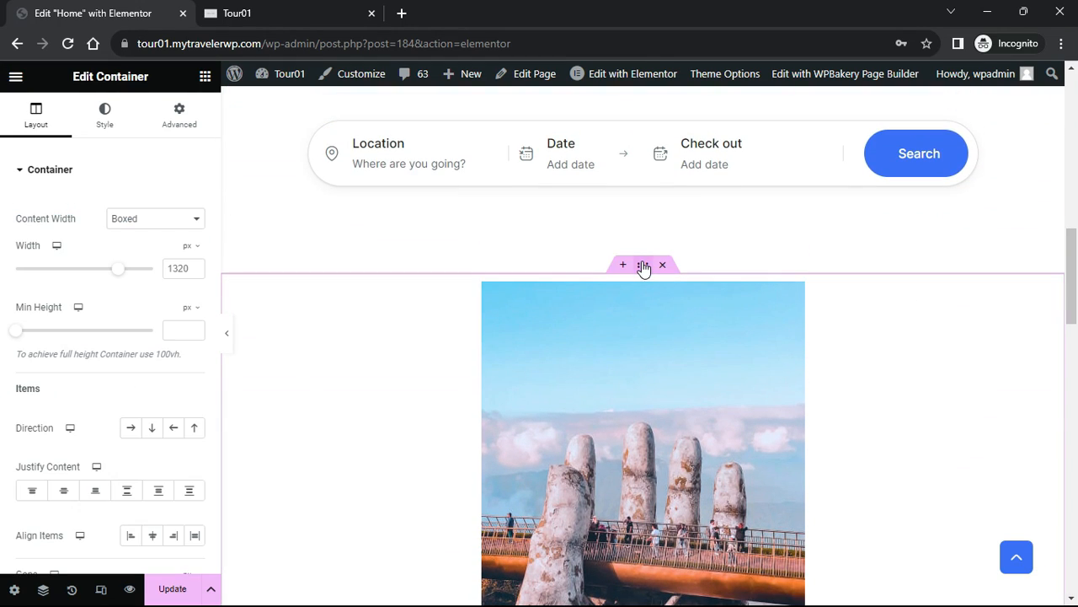
pyautogui.click(131, 428)
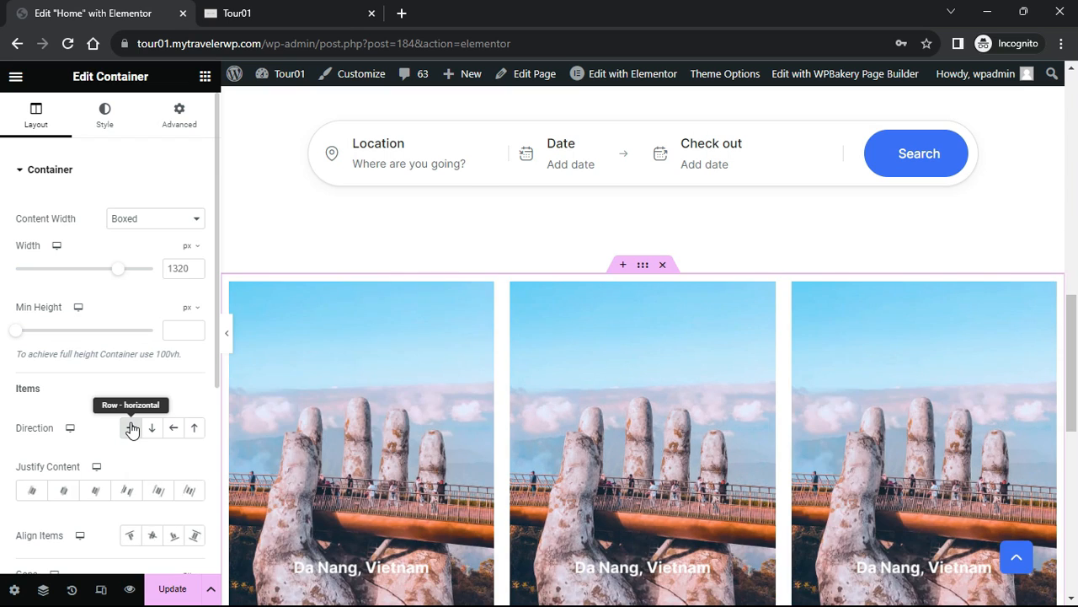
pyautogui.click(158, 492)
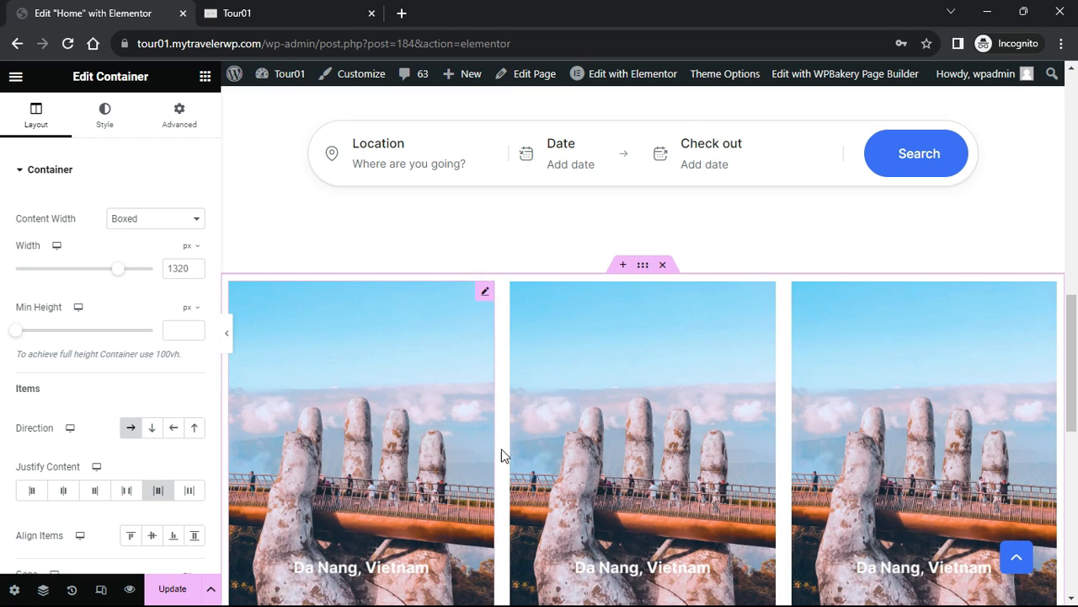
# Replace the middle image of the row with the Tokyo, Japan picture from the media library
pyautogui.scroll(-1, 706, 435)
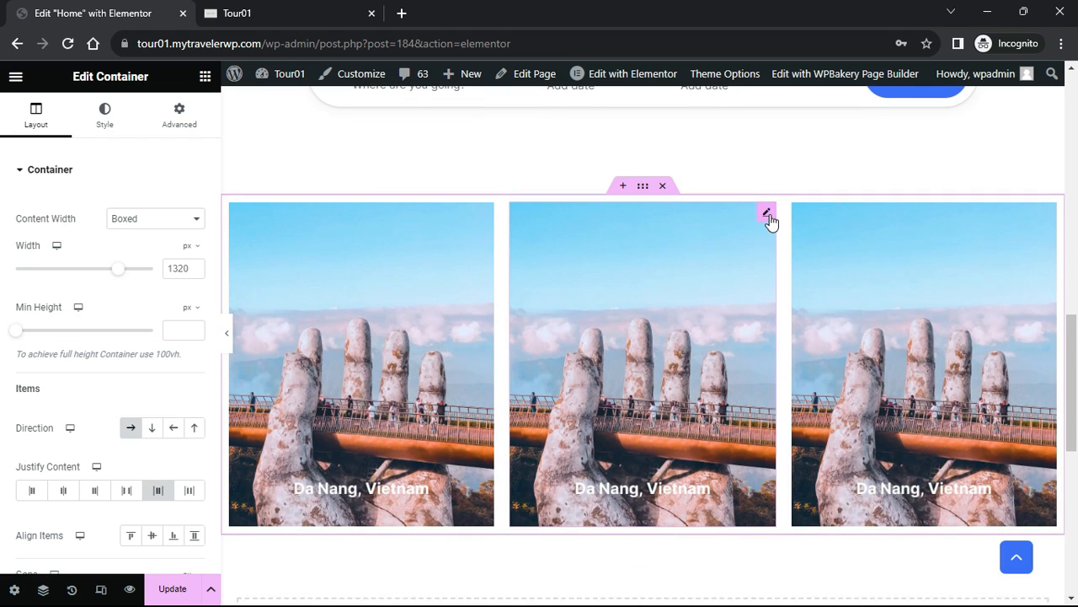
pyautogui.click(768, 214)
pyautogui.moveTo(116, 239)
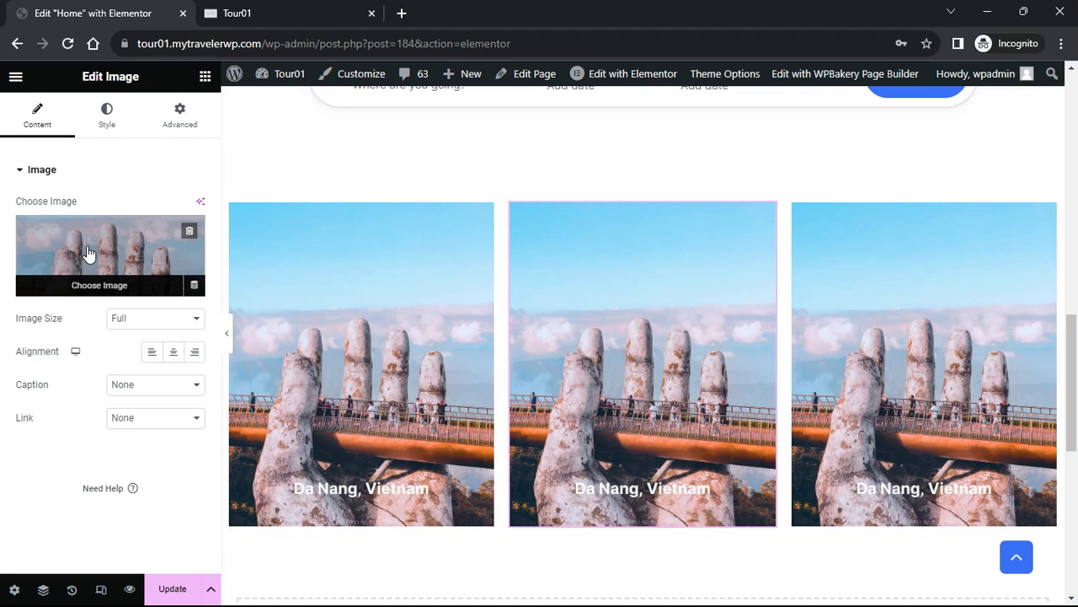
pyautogui.click(95, 253)
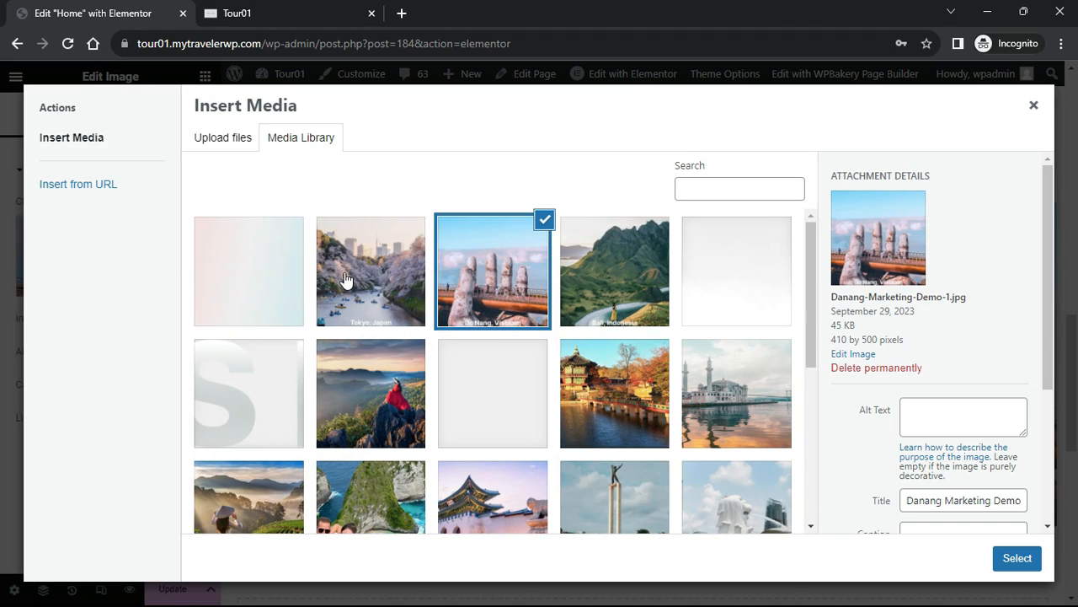
pyautogui.click(386, 287)
pyautogui.click(1018, 558)
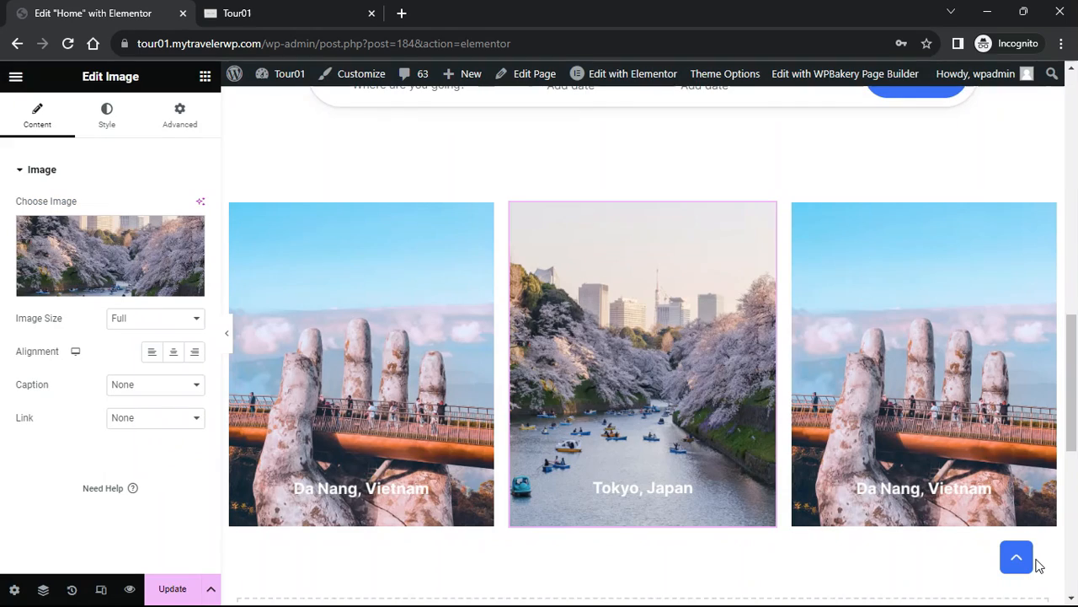
# Replace the third image of the row with the Bali, Indonesia picture from the media library
pyautogui.click(928, 311)
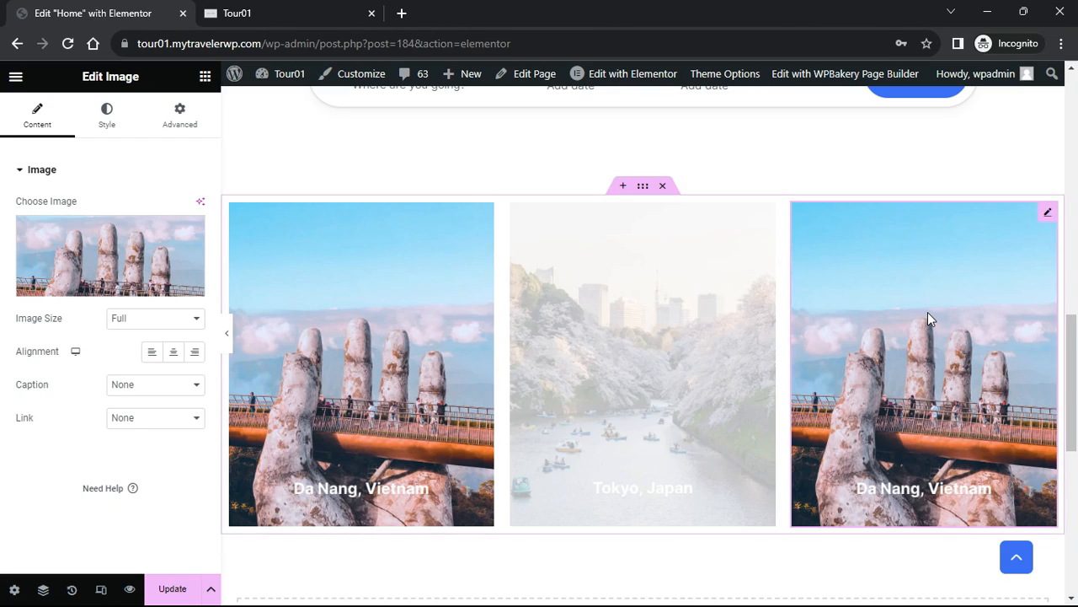
pyautogui.click(124, 262)
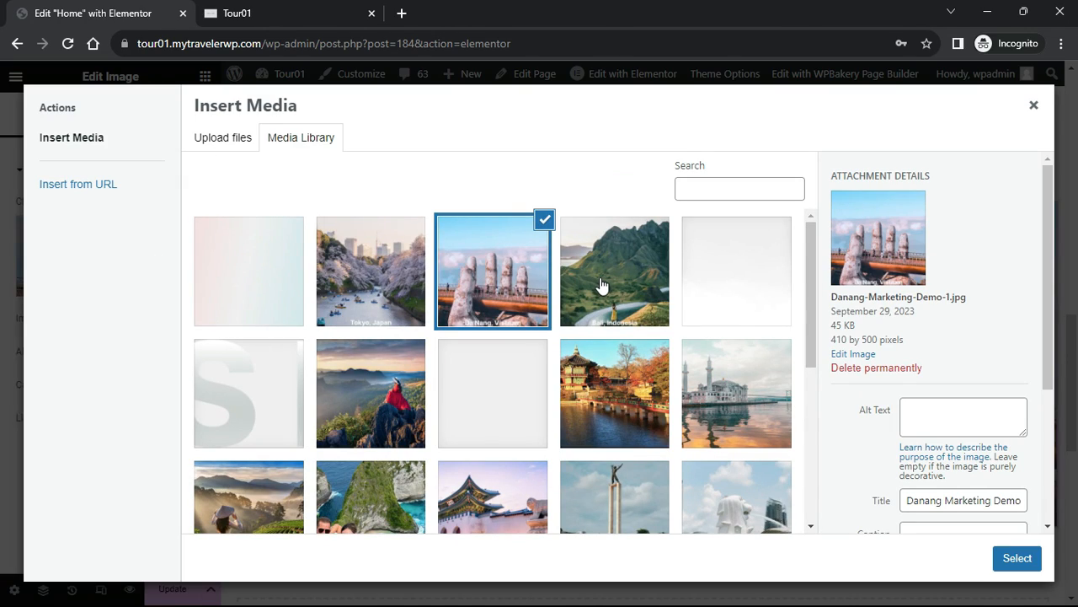
pyautogui.click(602, 286)
pyautogui.click(1017, 557)
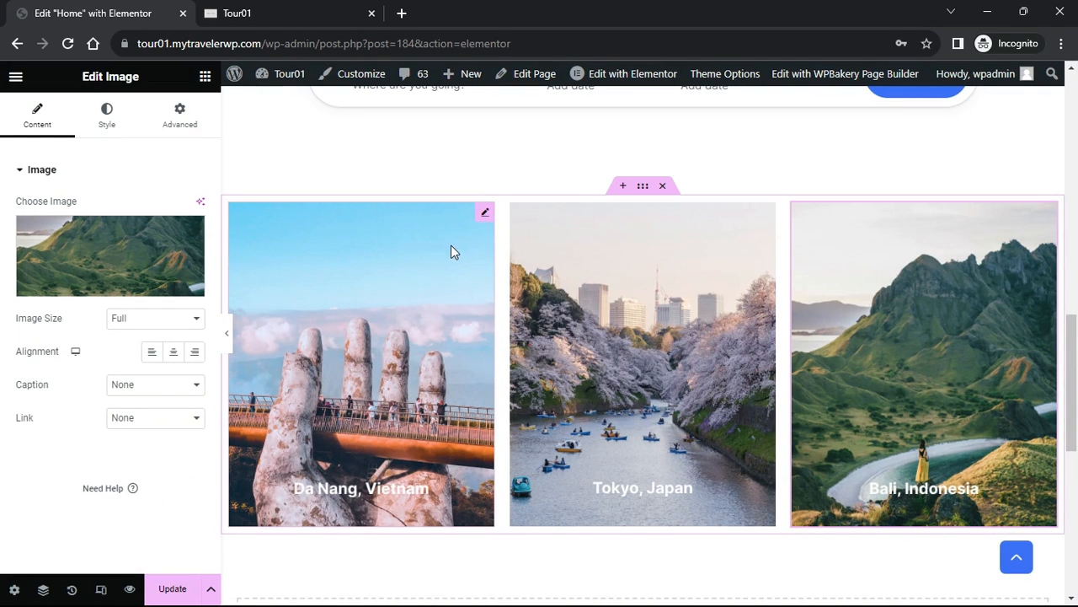
# Set the link type of the Da Nang image to Custom URL
pyautogui.click(481, 222)
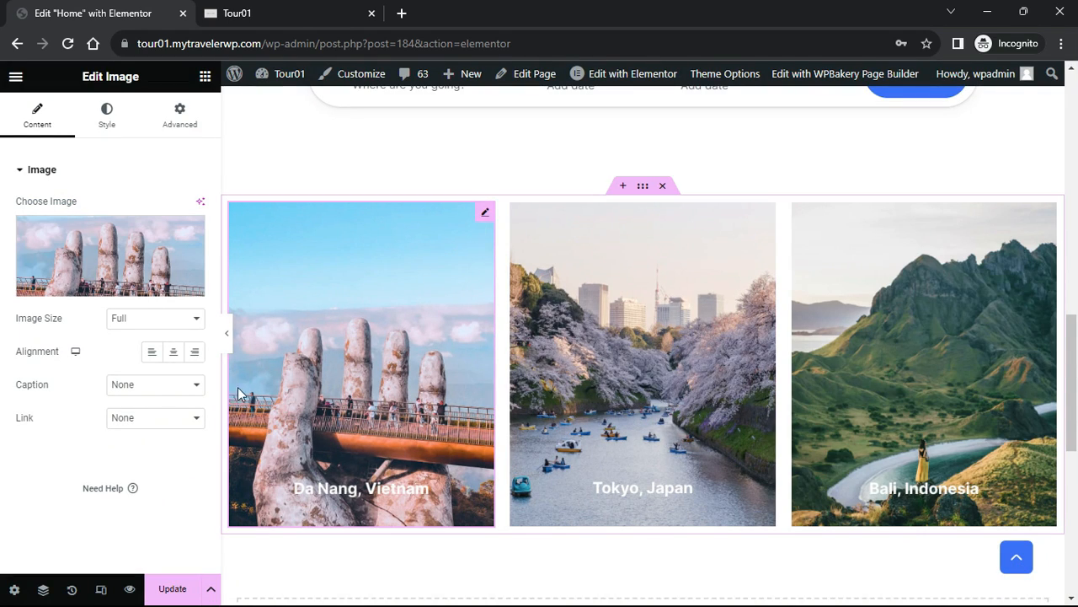
pyautogui.click(197, 417)
pyautogui.click(168, 464)
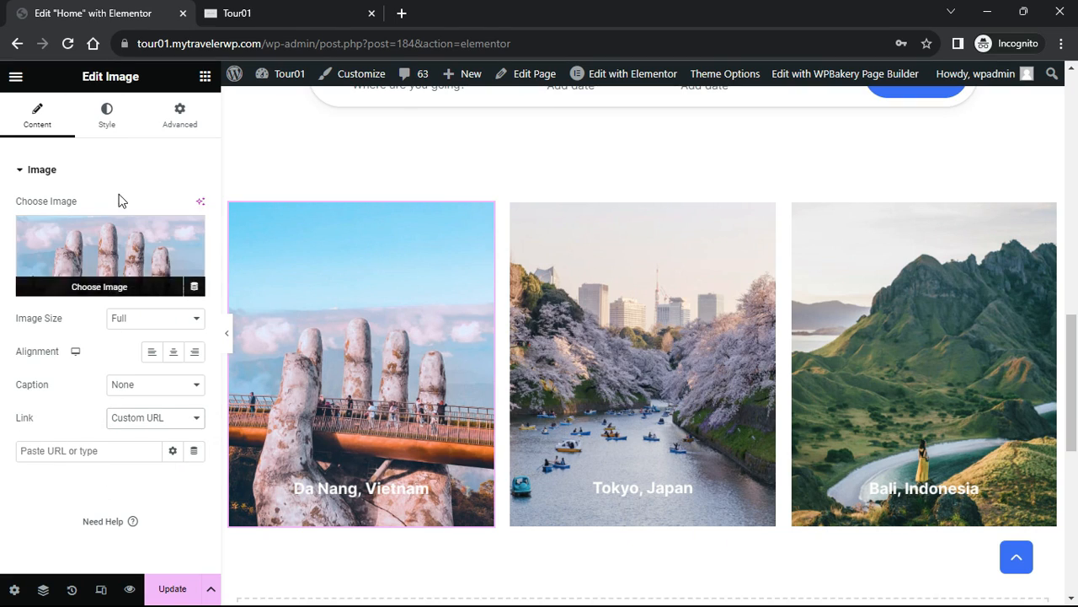
# Round the Da Nang image's corners with a 30 px border radius on all sides
pyautogui.click(111, 125)
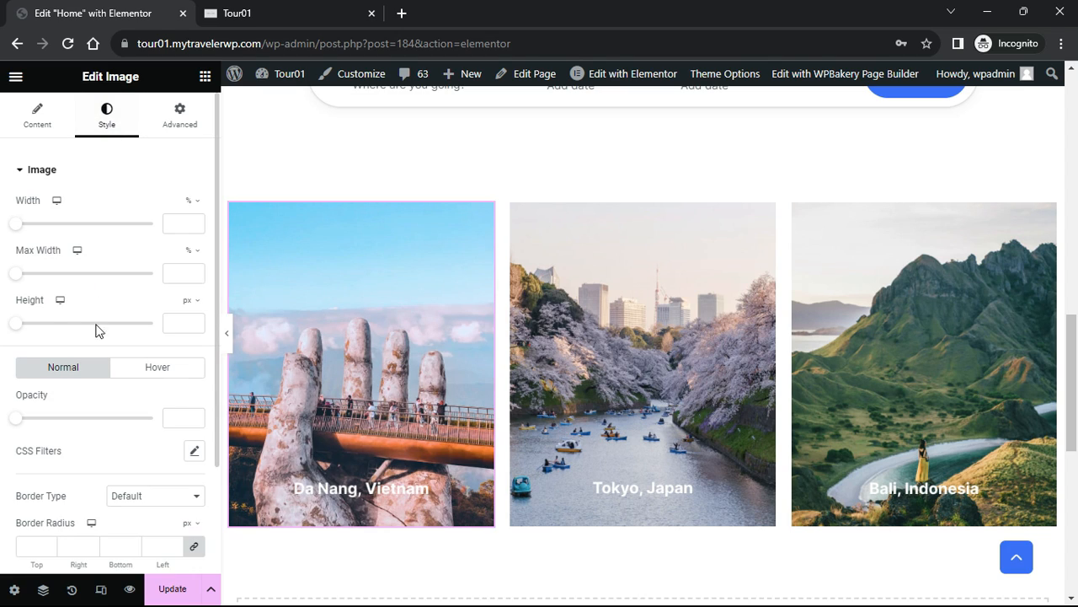
pyautogui.scroll(-1, 93, 453)
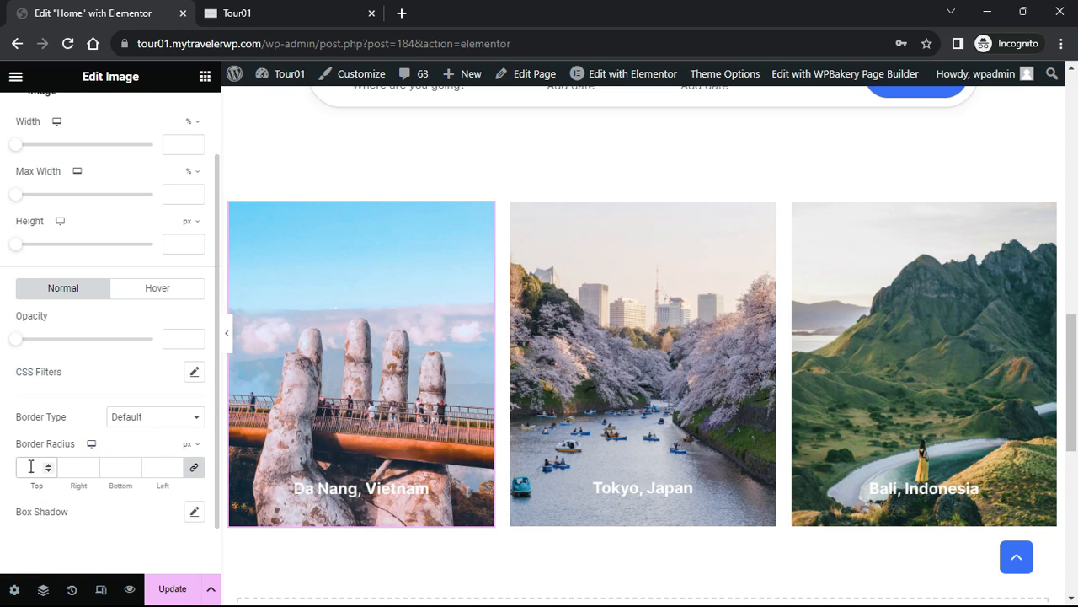
pyautogui.click(31, 467)
pyautogui.write('30')
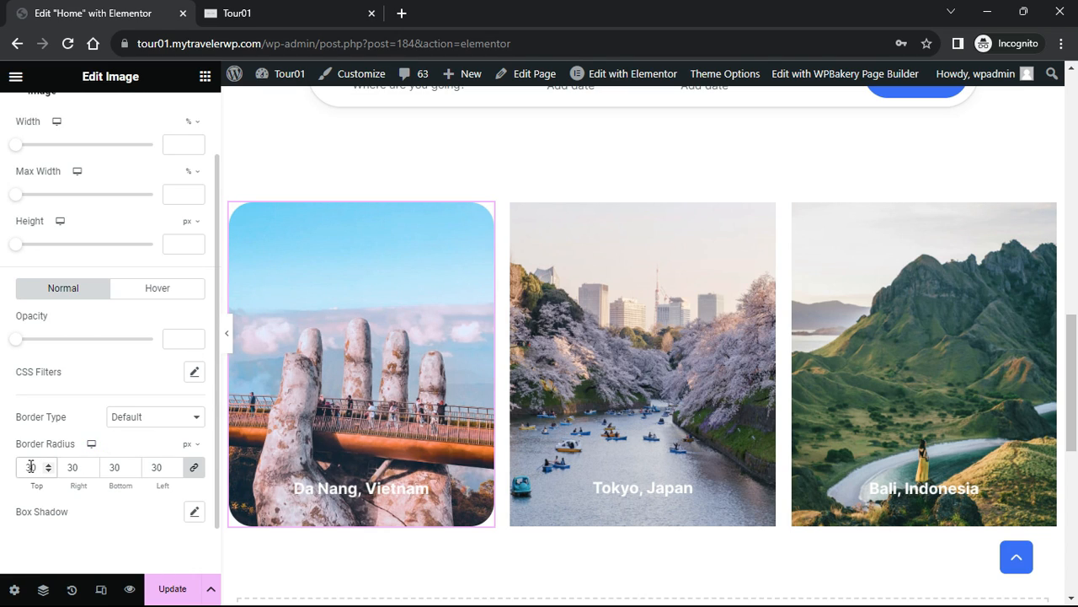
# Apply the Bob hover animation to the Da Nang image
pyautogui.click(150, 290)
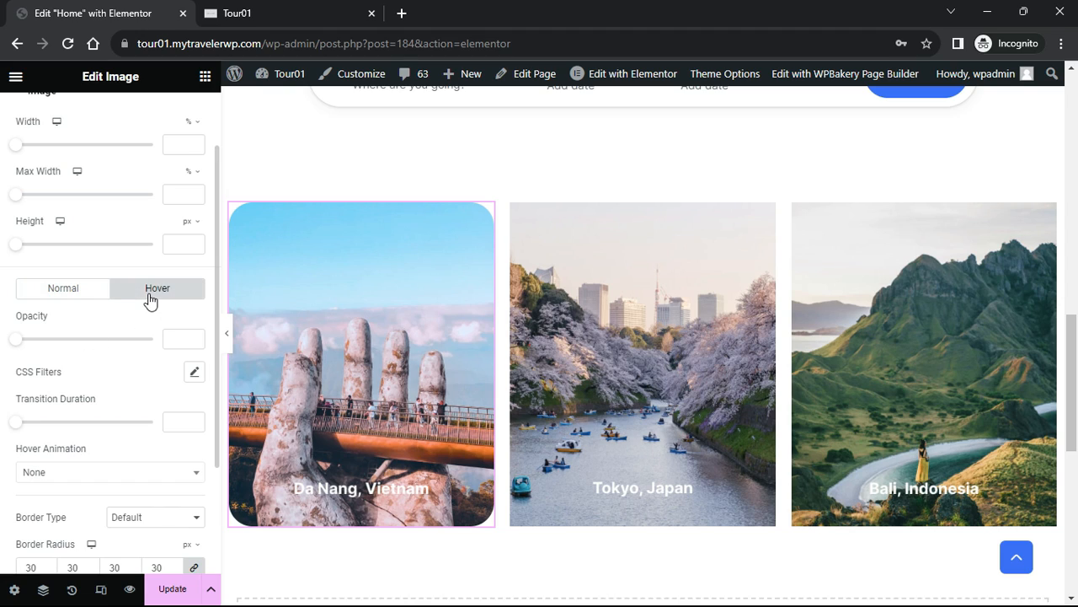
pyautogui.click(188, 482)
pyautogui.moveTo(198, 351); pyautogui.dragTo(198, 392)
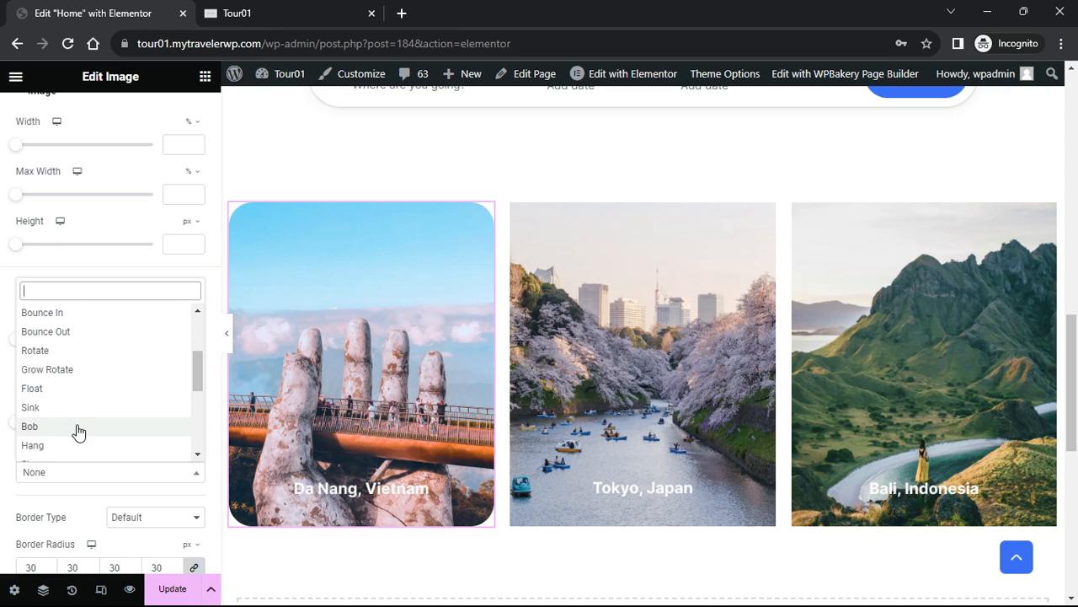
pyautogui.click(77, 428)
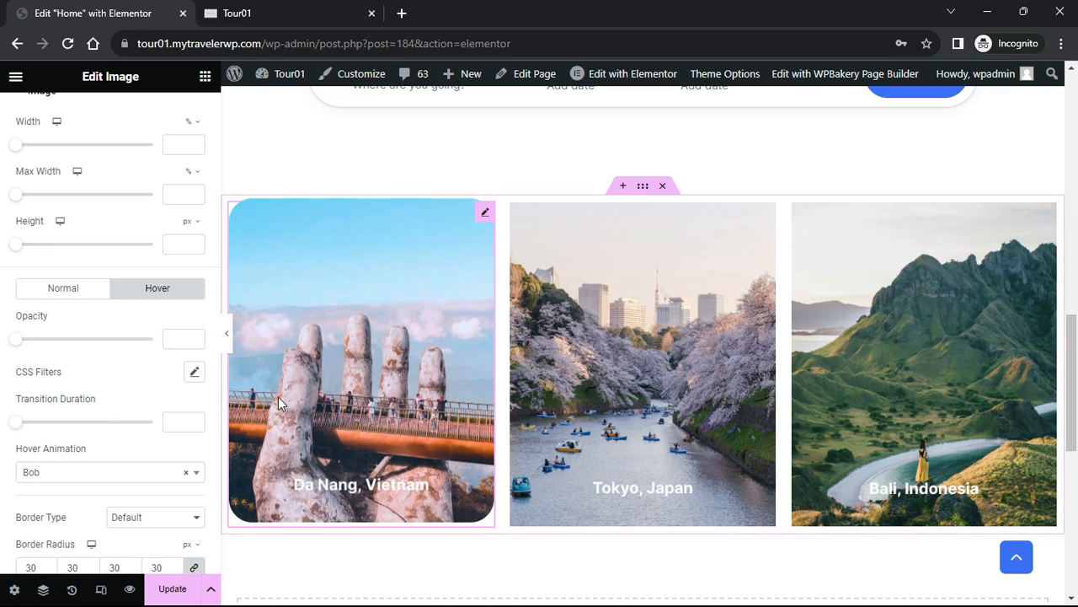
# Give the Da Nang image a Fade In Left entrance animation with Slow duration
pyautogui.scroll(2, 187, 385)
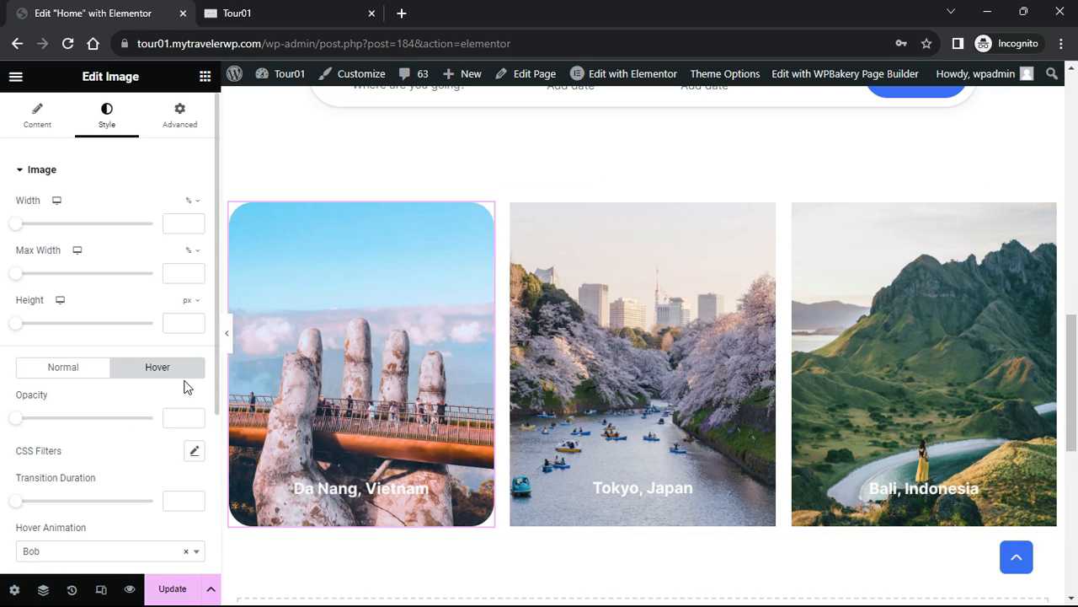
pyautogui.click(181, 126)
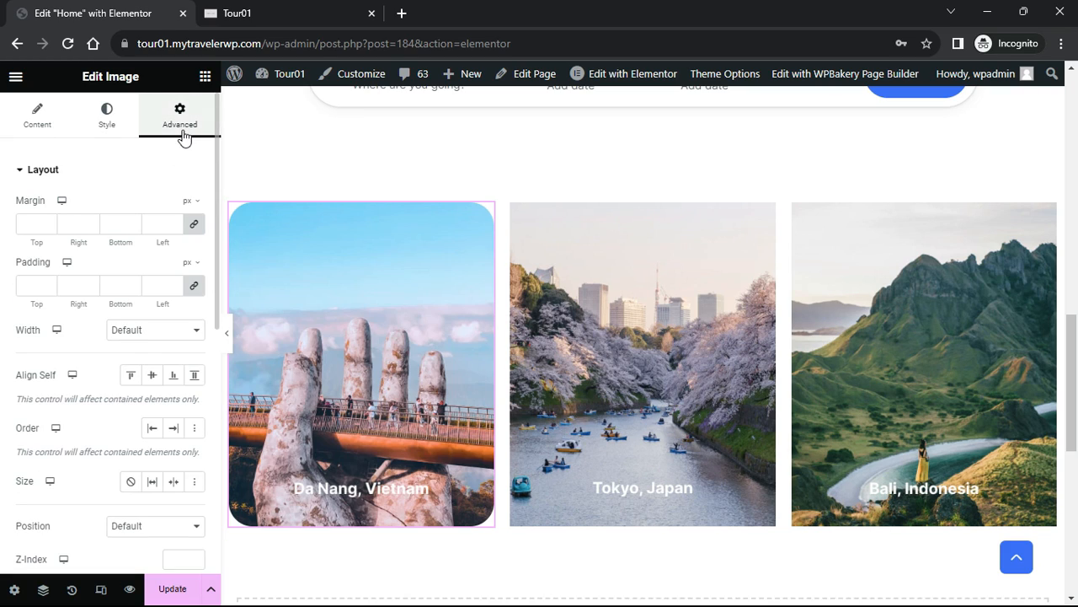
pyautogui.click(20, 171)
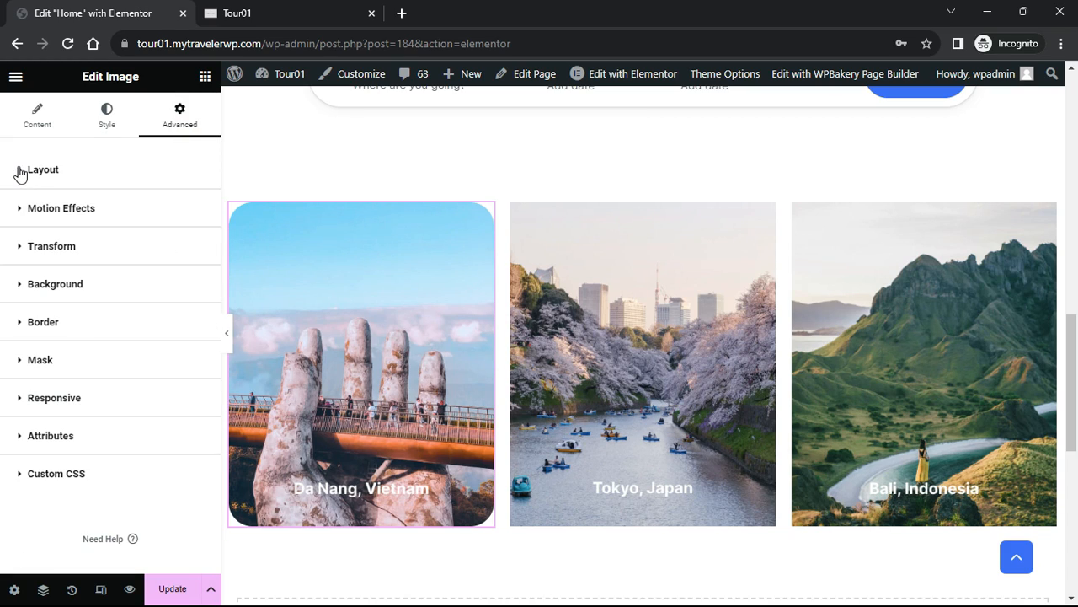
pyautogui.click(16, 211)
pyautogui.click(192, 264)
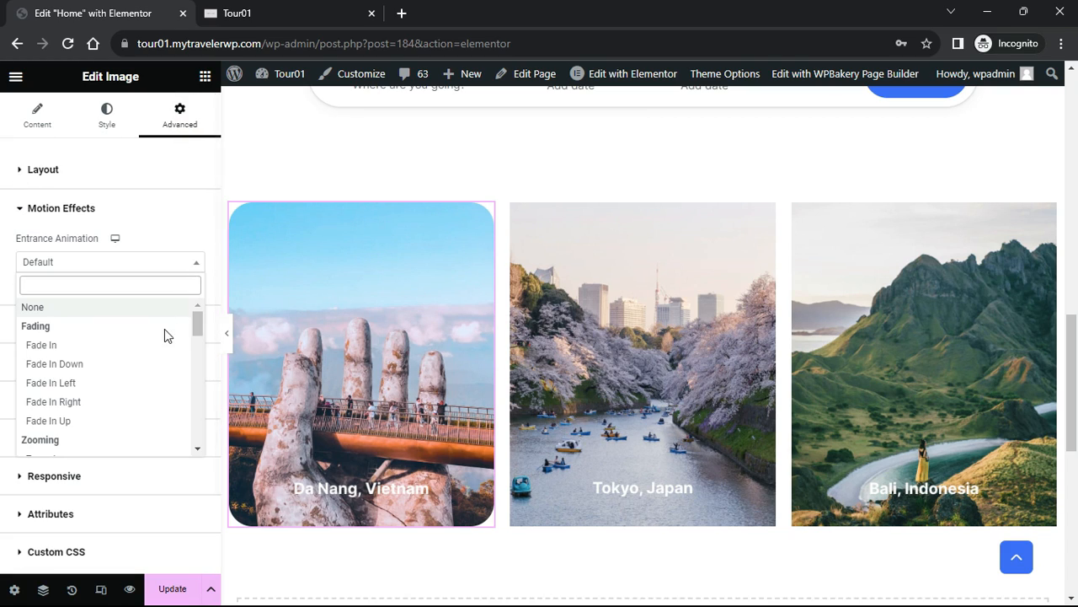
pyautogui.click(139, 383)
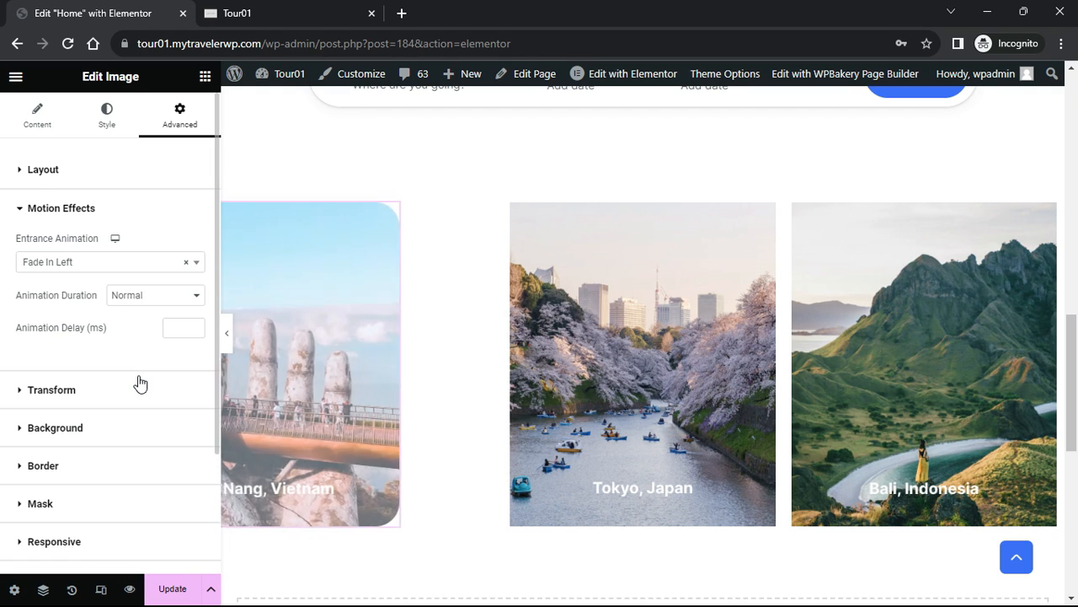
pyautogui.click(196, 296)
pyautogui.click(187, 311)
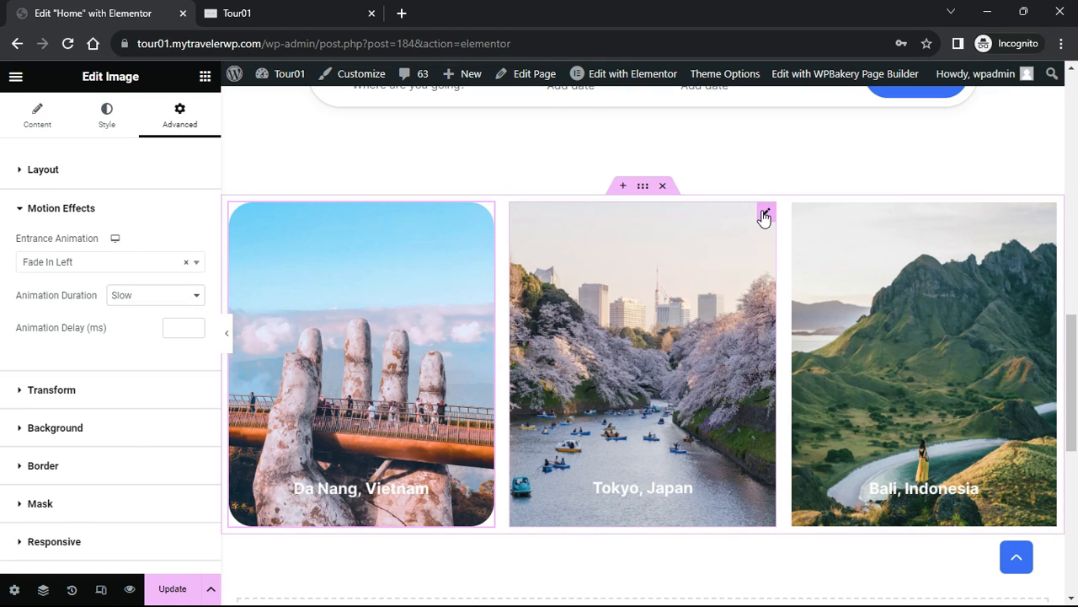
# Set the Tokyo image's link type to Custom URL and round its corners with a 30 px border radius on all sides
pyautogui.click(765, 214)
pyautogui.click(156, 417)
pyautogui.click(138, 457)
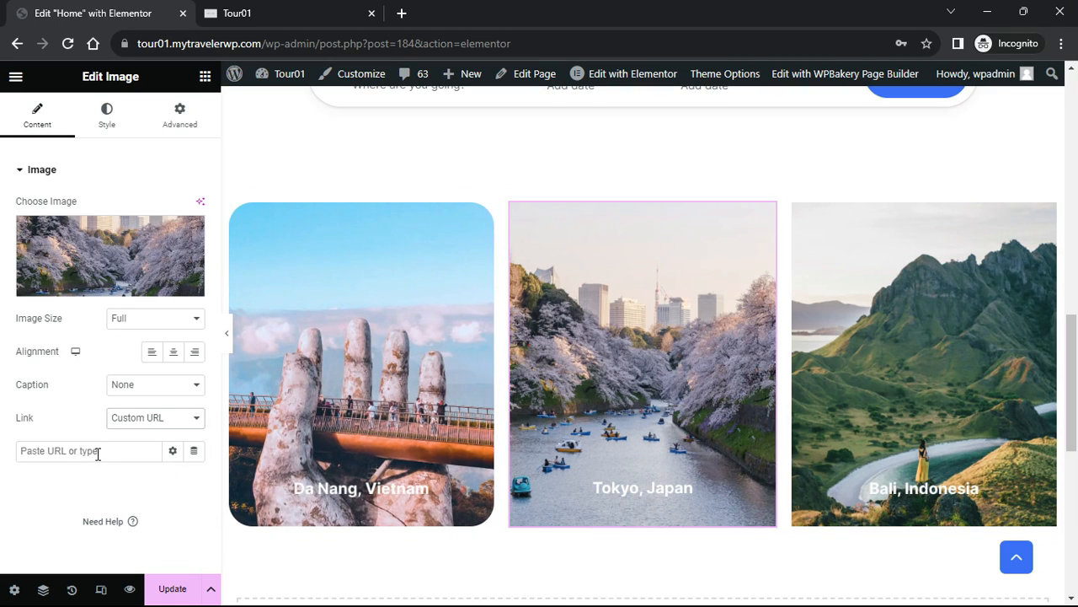
pyautogui.click(106, 114)
pyautogui.write('30')
# Apply the Bob hover animation to the Tokyo image
pyautogui.click(144, 369)
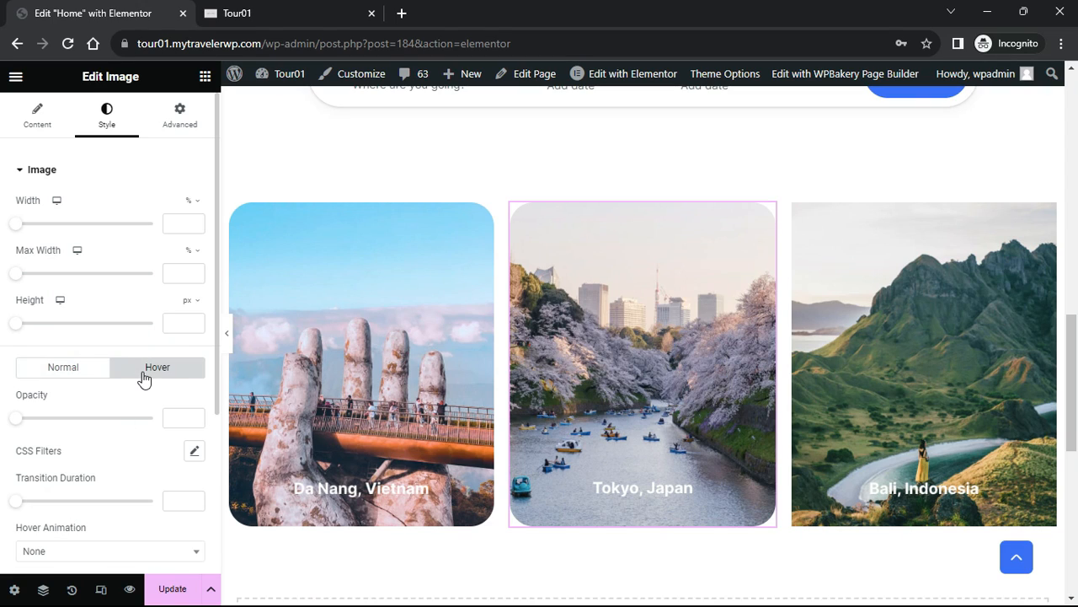
pyautogui.scroll(-1, 127, 447)
pyautogui.click(193, 472)
pyautogui.moveTo(198, 352); pyautogui.dragTo(197, 386)
pyautogui.click(106, 425)
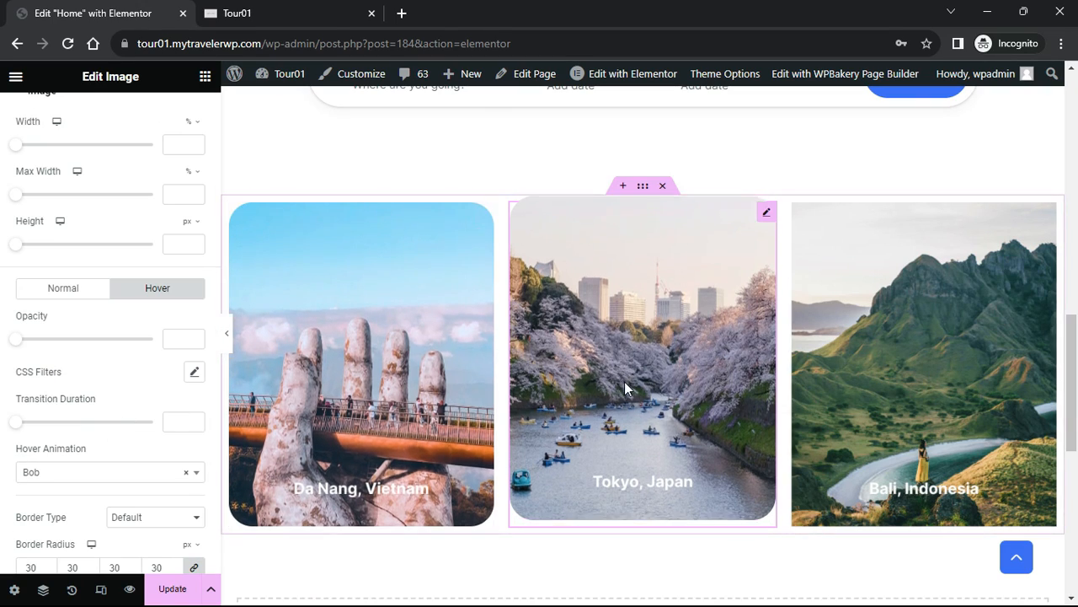
# Give the Tokyo image a Fade In entrance animation with Slow duration
pyautogui.scroll(2, 164, 305)
pyautogui.click(180, 116)
pyautogui.click(88, 169)
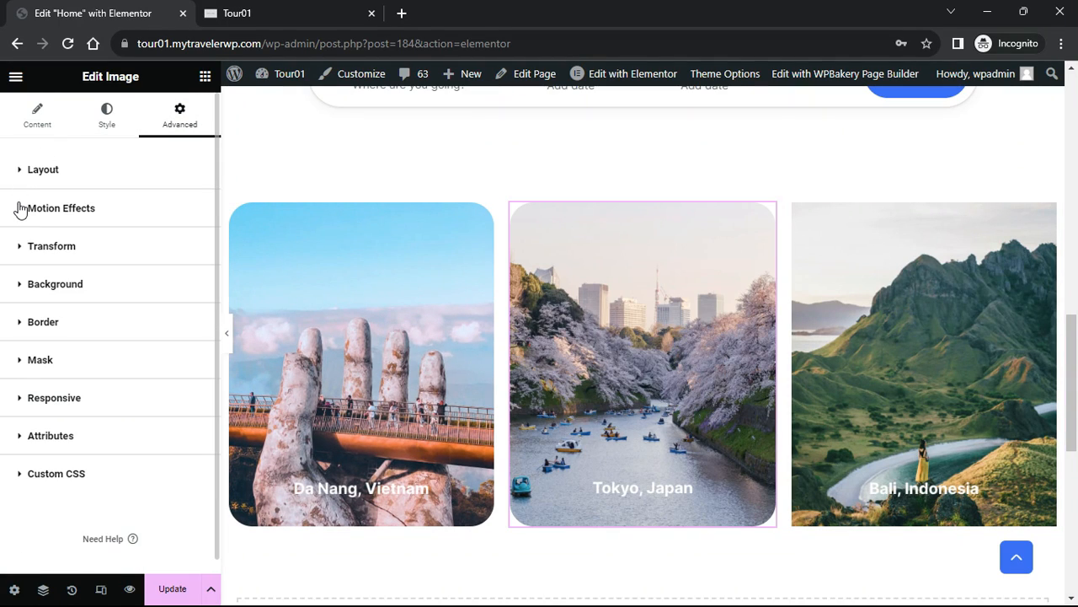
pyautogui.click(51, 207)
pyautogui.click(181, 264)
pyautogui.click(130, 345)
pyautogui.click(196, 295)
pyautogui.click(185, 311)
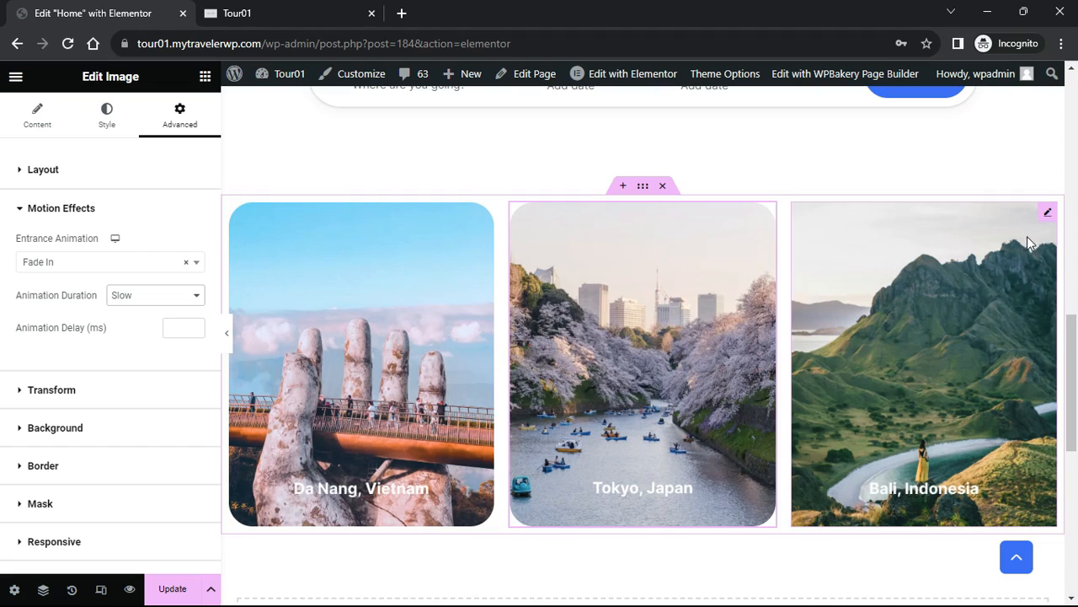
# Set the Bali image's link type to Custom URL and round its corners with a 30 px border radius on all sides
pyautogui.click(1047, 214)
pyautogui.click(196, 417)
pyautogui.click(162, 456)
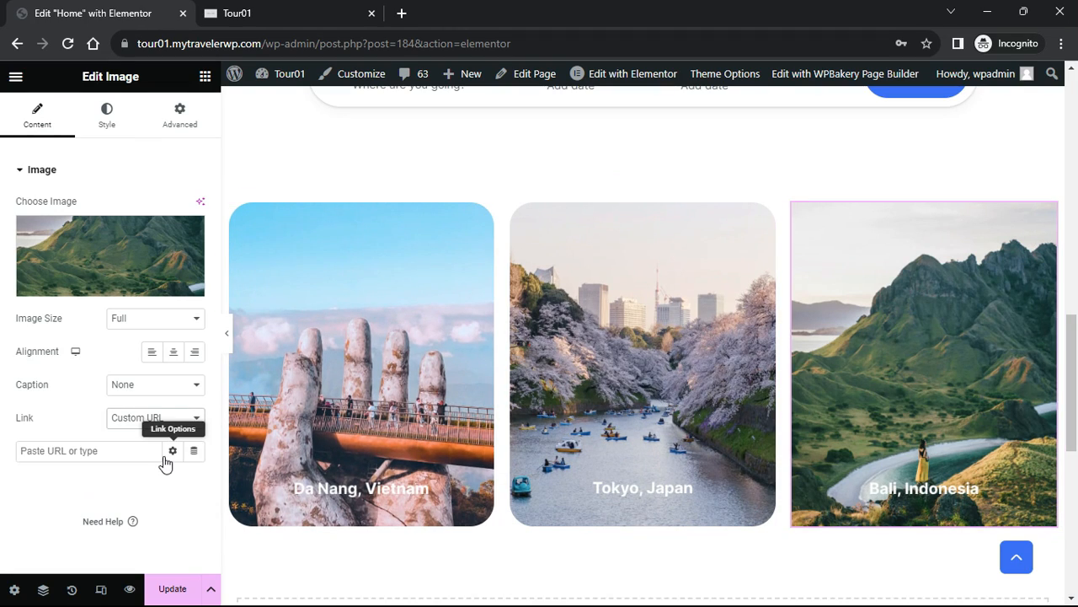
pyautogui.click(107, 117)
pyautogui.click(39, 546)
pyautogui.write('30')
# Apply the Bob hover animation to the Bali image
pyautogui.click(144, 369)
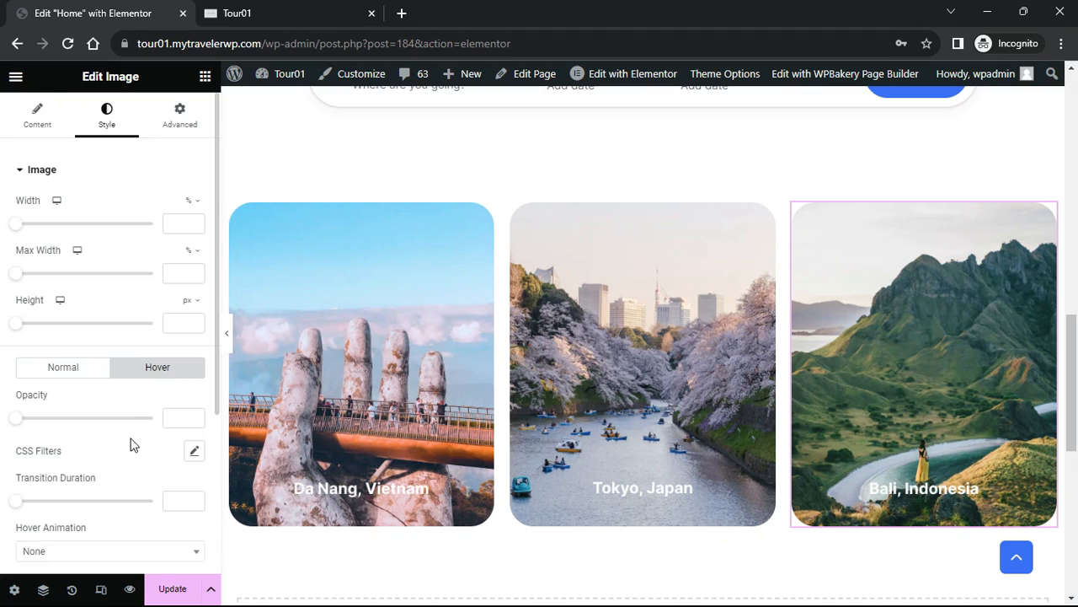
pyautogui.scroll(-1, 132, 441)
pyautogui.click(181, 472)
pyautogui.scroll(-5, 192, 353)
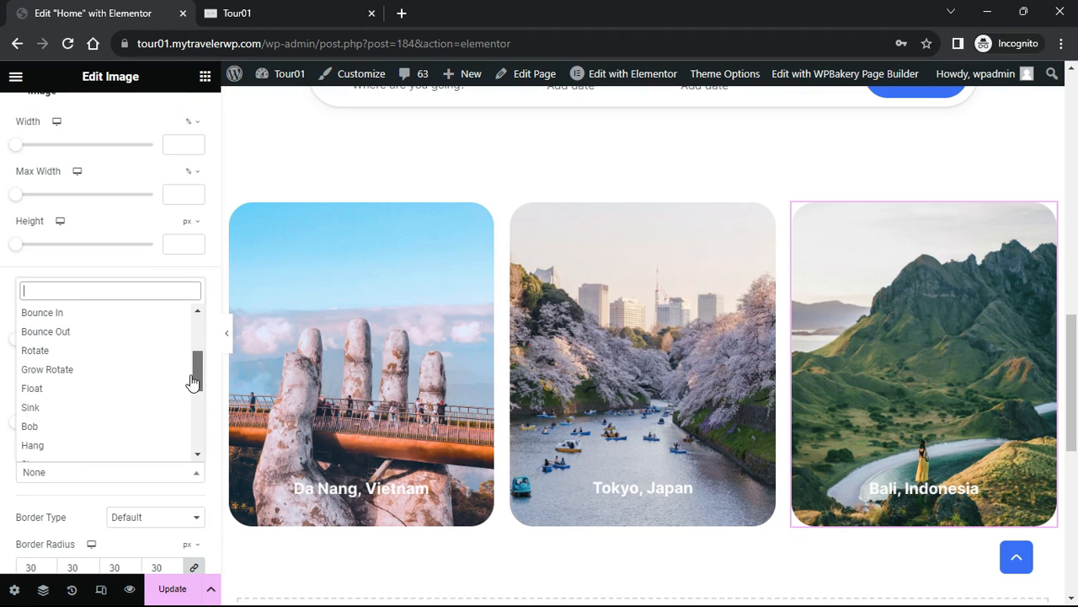
pyautogui.click(121, 424)
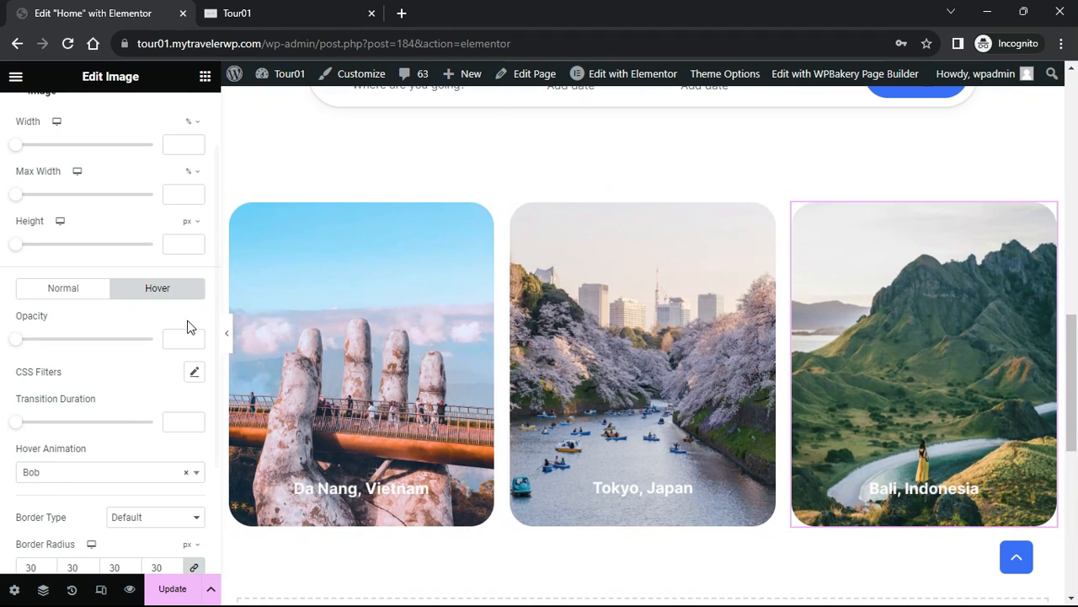
# Give the Bali image a Fade In Right entrance animation with Slow duration
pyautogui.scroll(2, 190, 303)
pyautogui.click(179, 116)
pyautogui.click(48, 172)
pyautogui.click(20, 209)
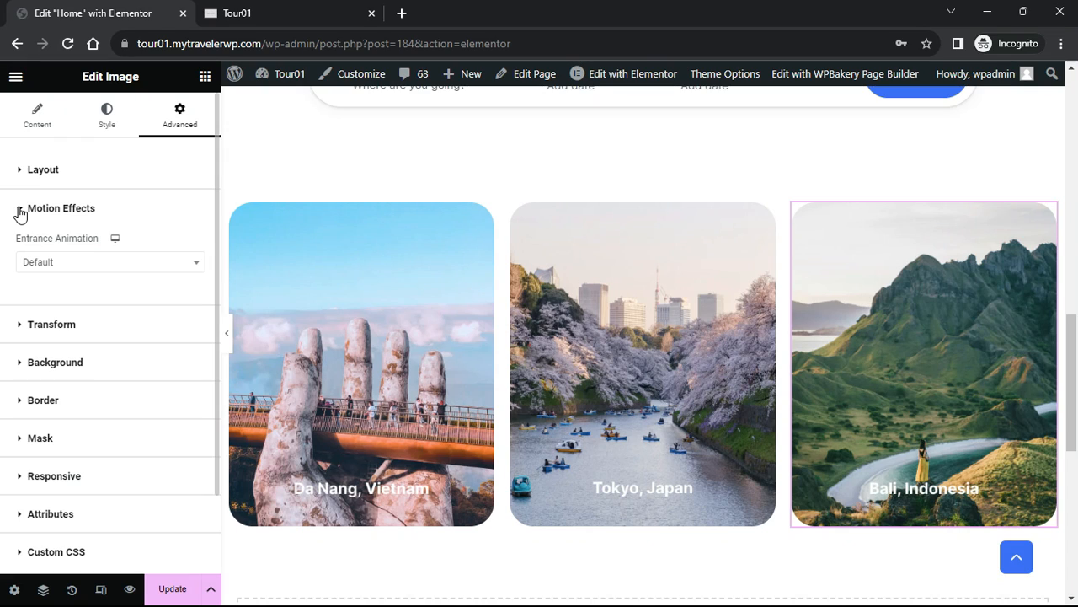
pyautogui.click(196, 263)
pyautogui.click(90, 402)
pyautogui.click(196, 296)
pyautogui.click(186, 311)
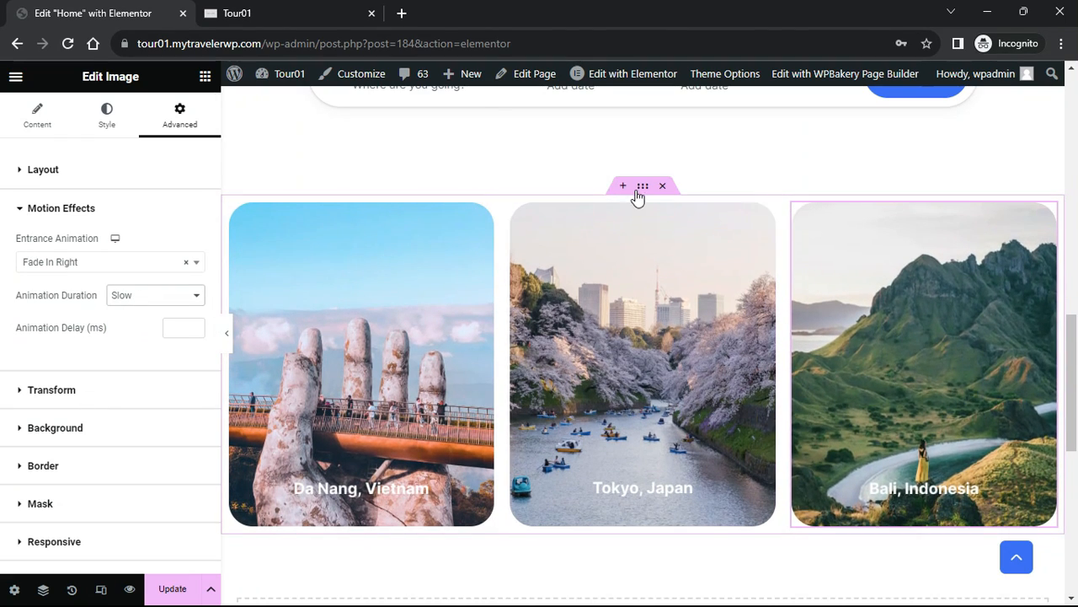
# Unlink the margins of the container holding the three destination images and set its bottom margin to 20 px
pyautogui.click(642, 187)
pyautogui.click(180, 122)
pyautogui.click(194, 224)
pyautogui.click(120, 225)
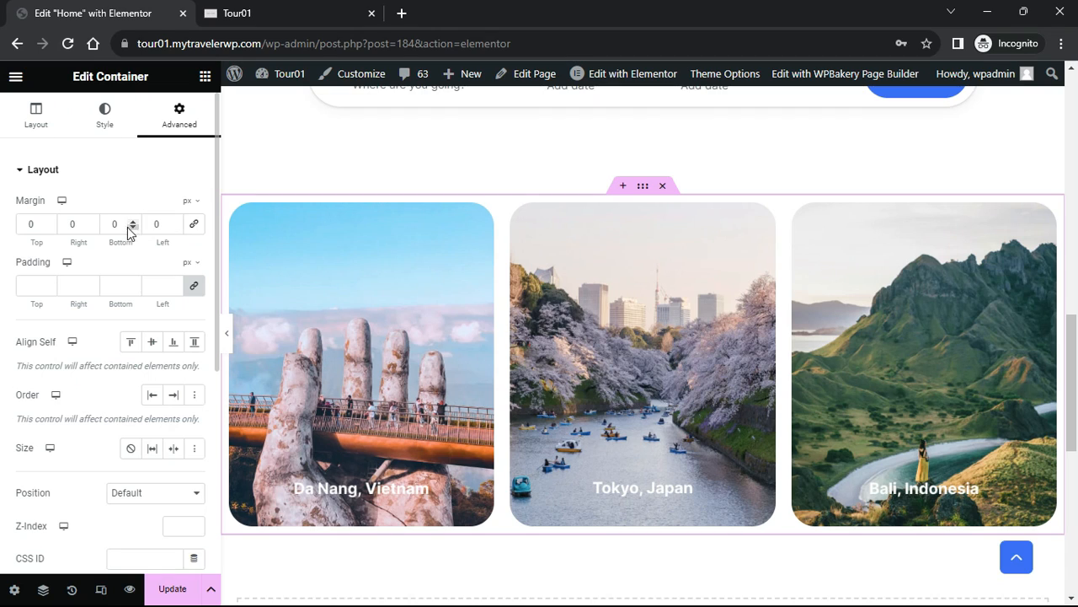
pyautogui.write('20')
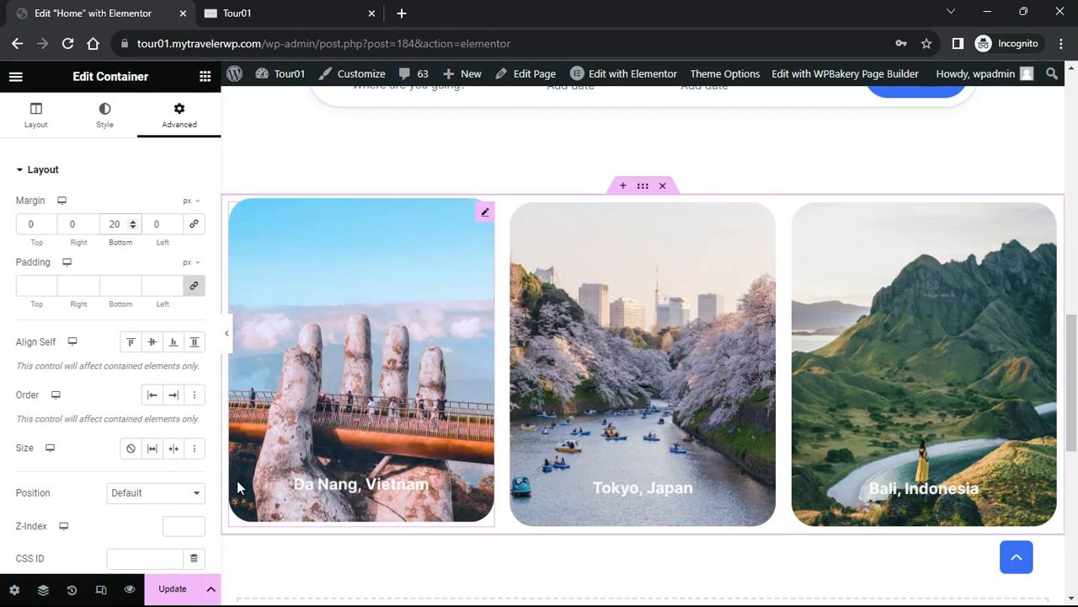
# Preview the page and check the hero and the row of destination images
pyautogui.click(131, 589)
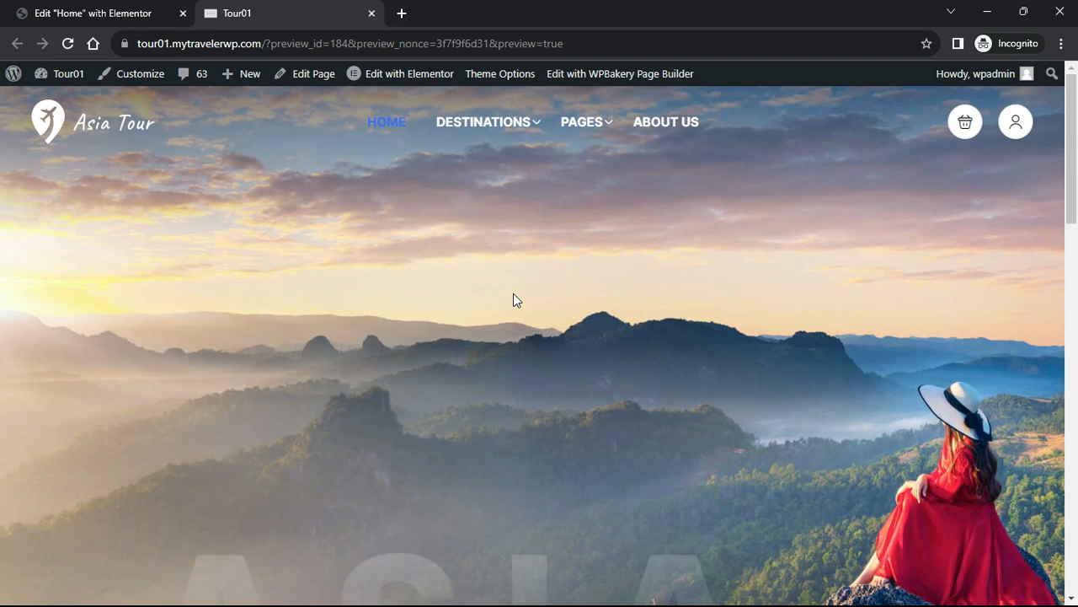
pyautogui.scroll(-3, 1, 172)
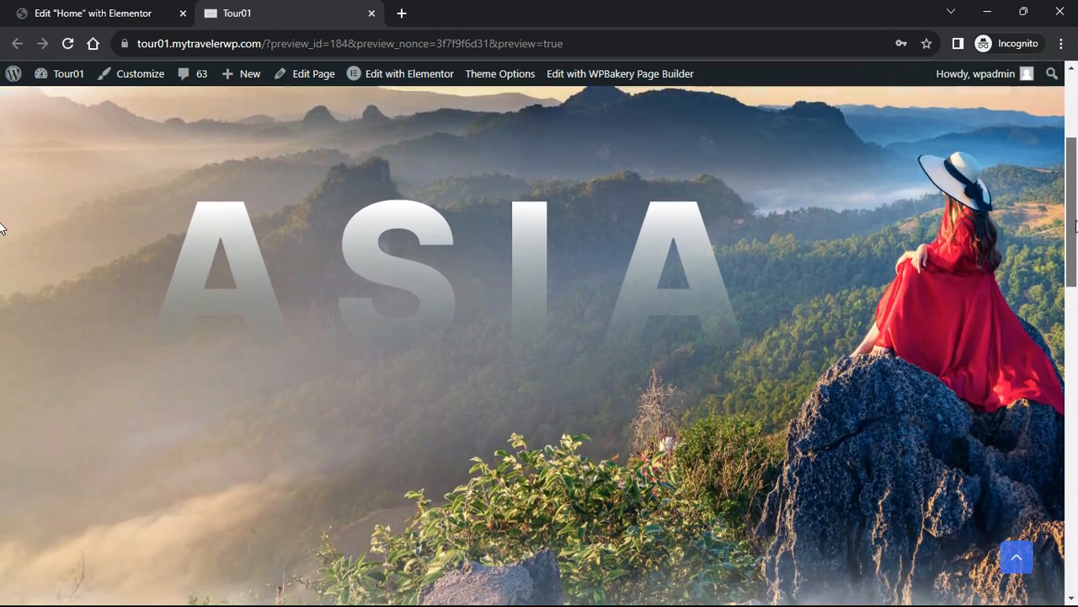
pyautogui.moveTo(1076, 225); pyautogui.dragTo(1074, 466)
pyautogui.scroll(2, 1073, 466)
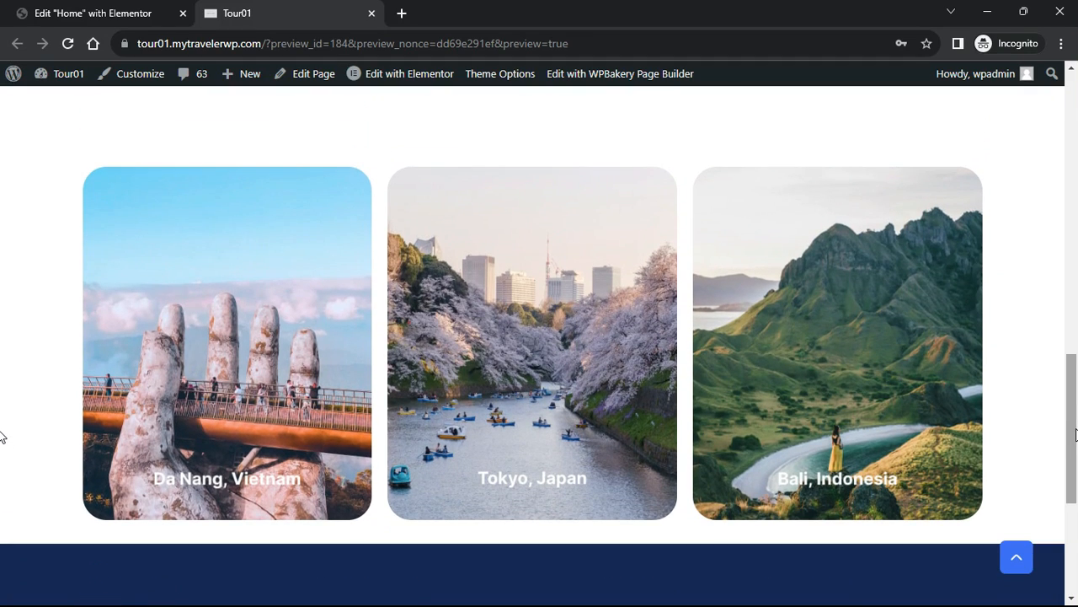
pyautogui.moveTo(1076, 430); pyautogui.dragTo(1074, 124)
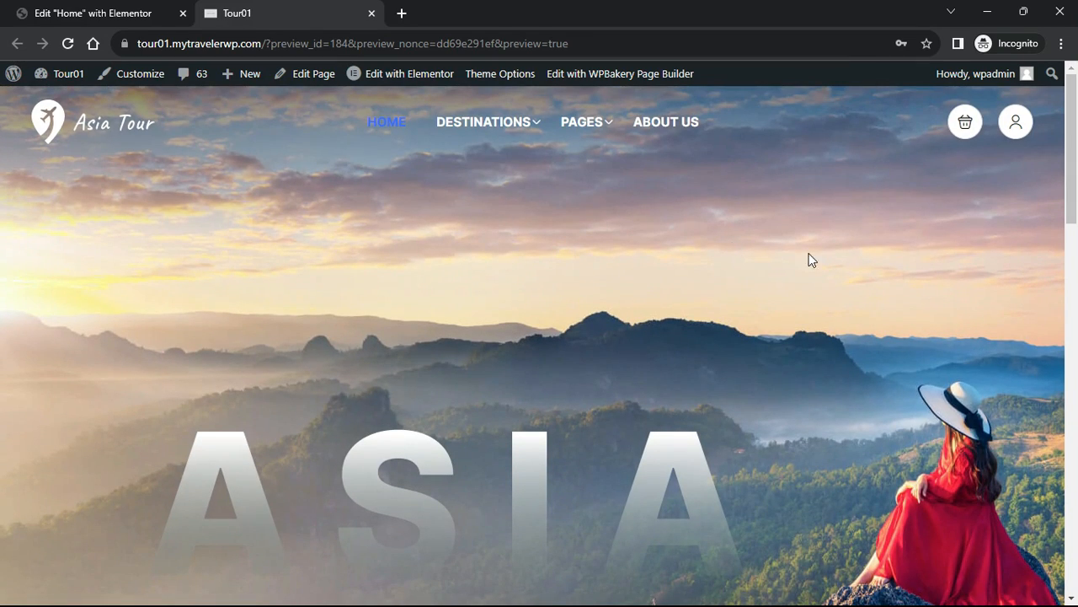
# Back in the page editor, add a container below the destination images with the pink-to-blue gradient picture as its Classic background
pyautogui.click(50, 8)
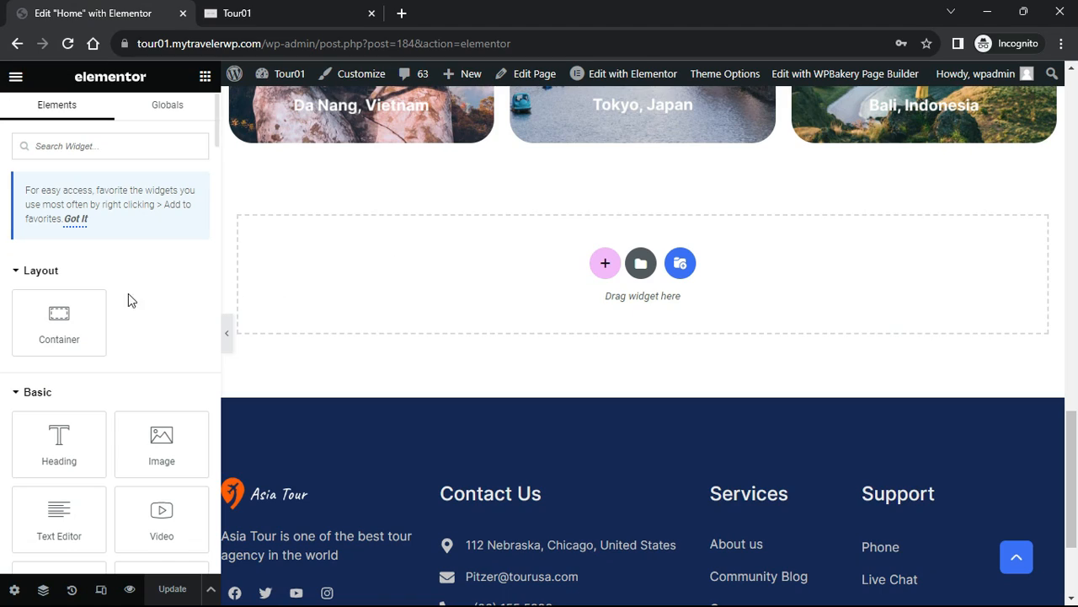
pyautogui.moveTo(65, 311); pyautogui.dragTo(369, 262)
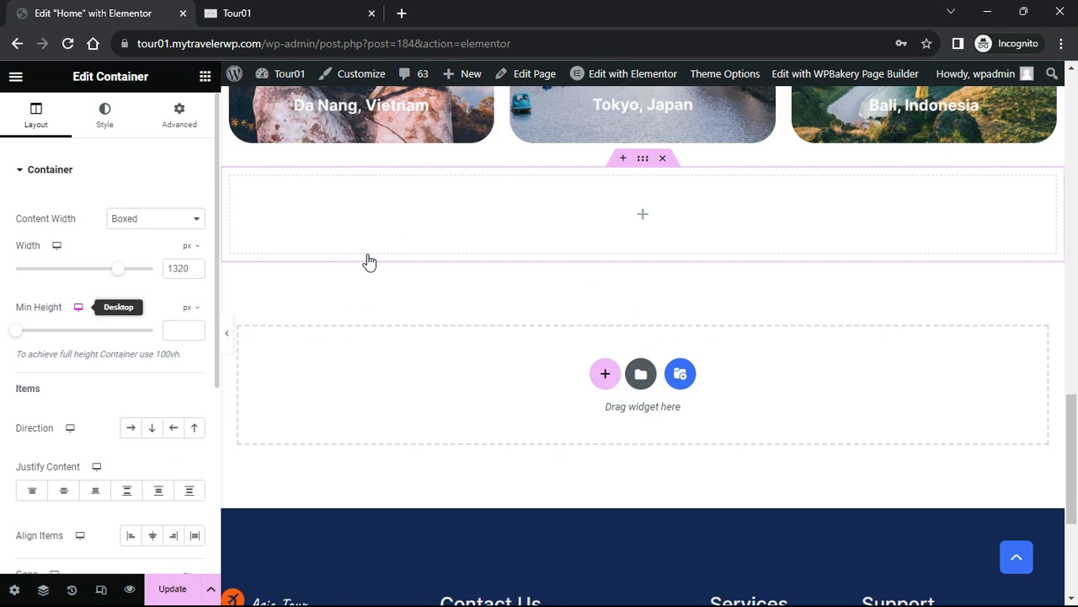
pyautogui.click(106, 118)
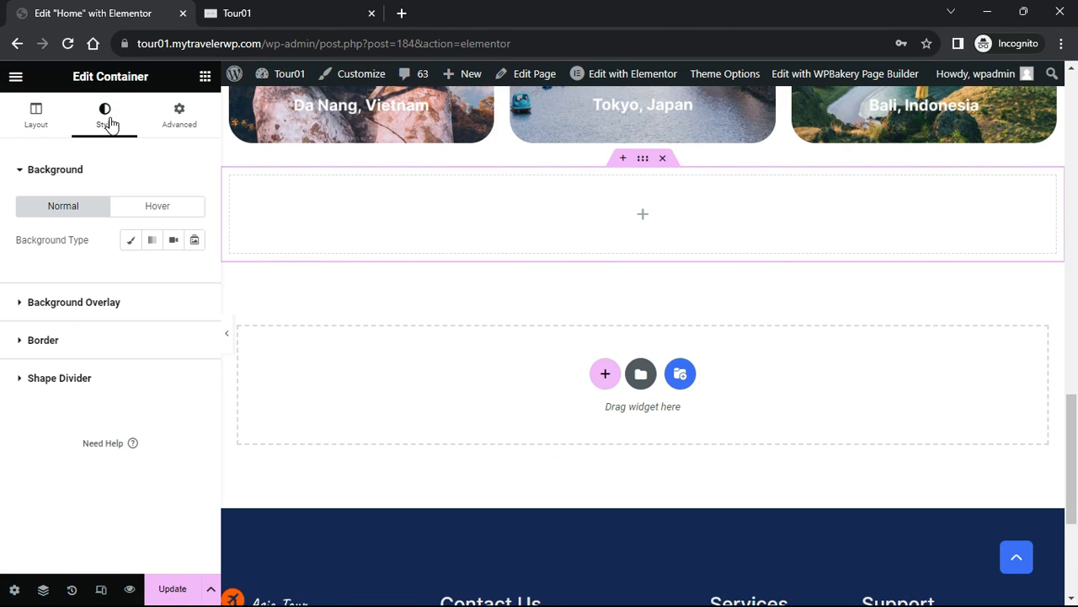
pyautogui.click(130, 242)
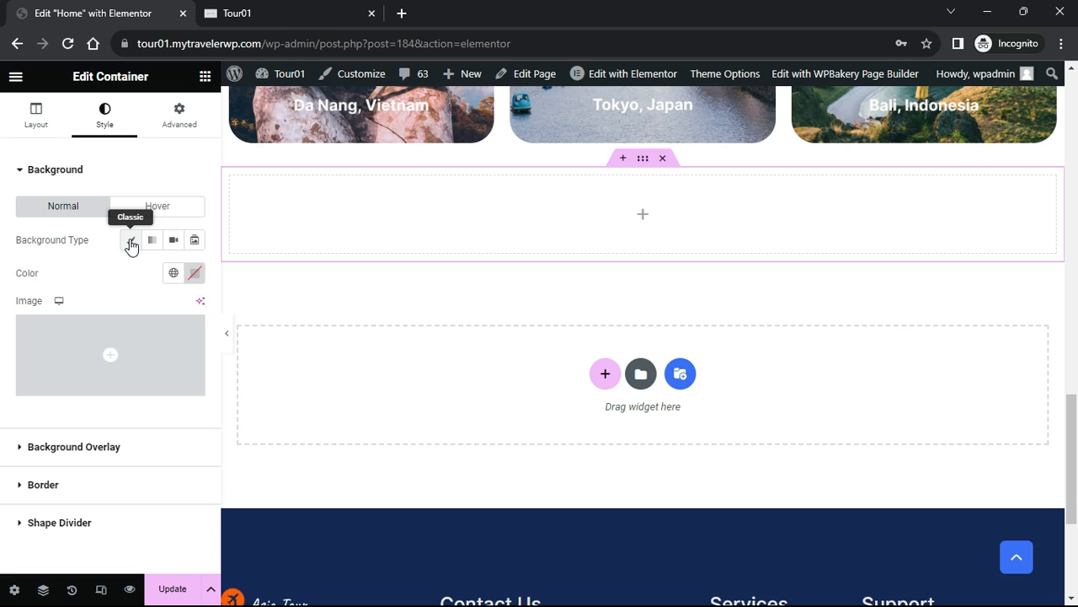
pyautogui.click(118, 341)
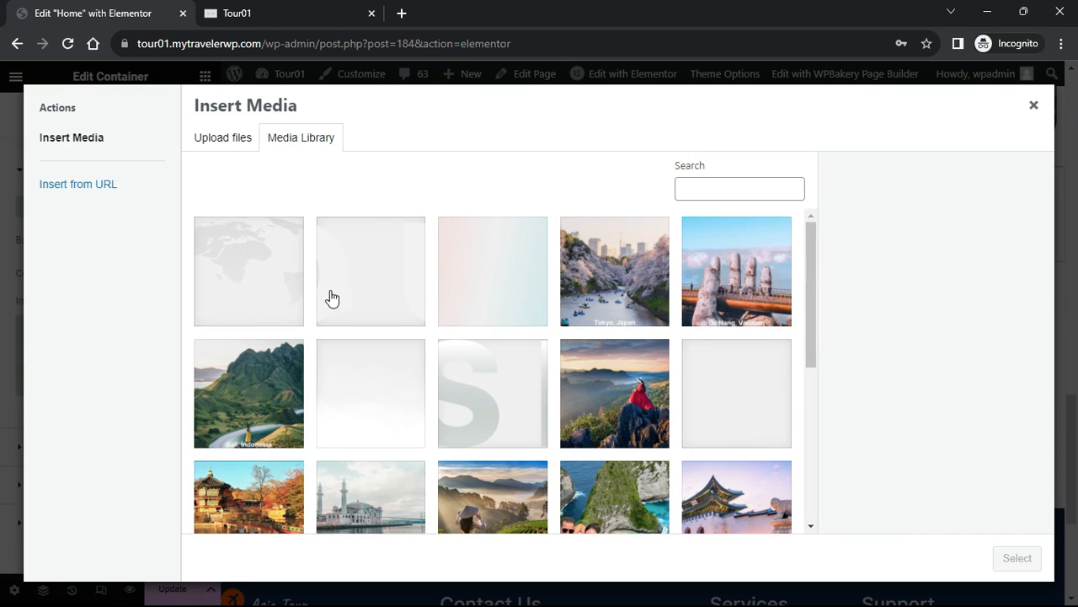
pyautogui.click(469, 287)
pyautogui.click(1016, 560)
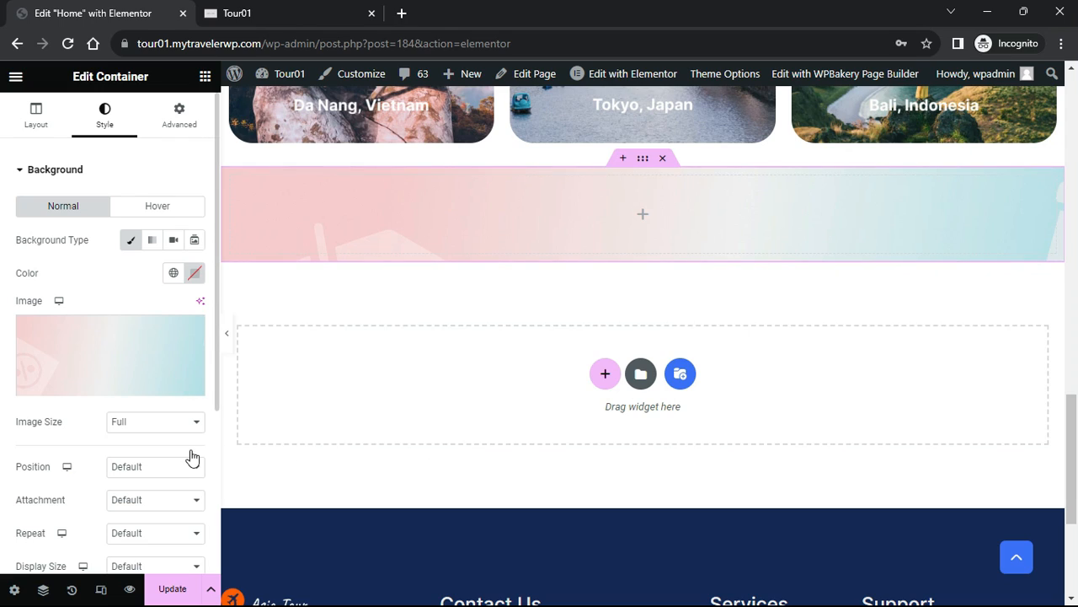
# Set the display size of the new container's background image to Cover
pyautogui.scroll(-1, 190, 457)
pyautogui.click(180, 488)
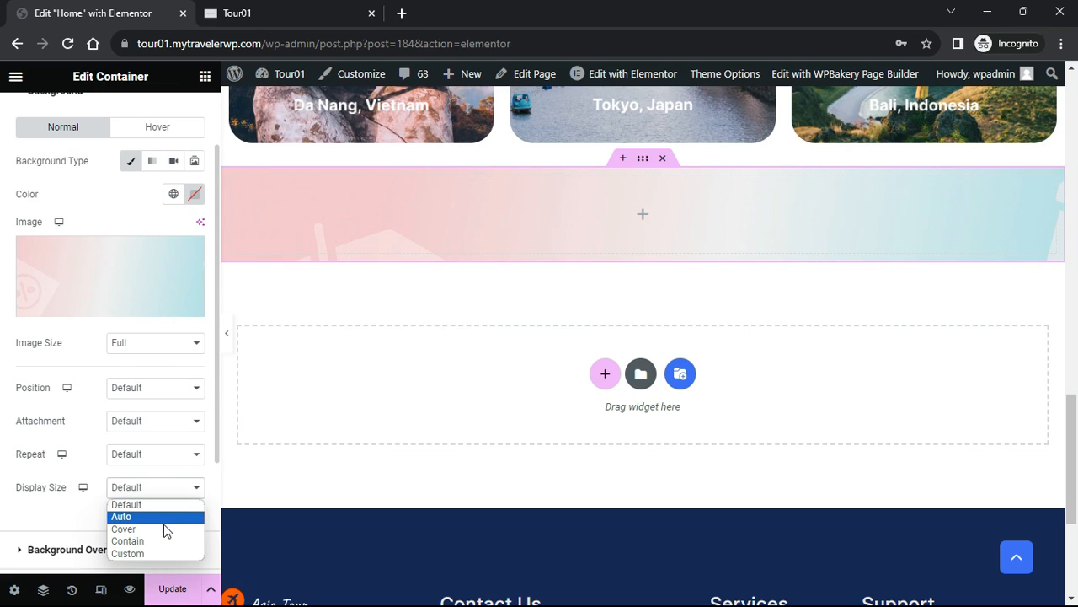
pyautogui.click(164, 529)
# Round the new container's corners with a 30 px border radius on all sides
pyautogui.scroll(-2, 177, 501)
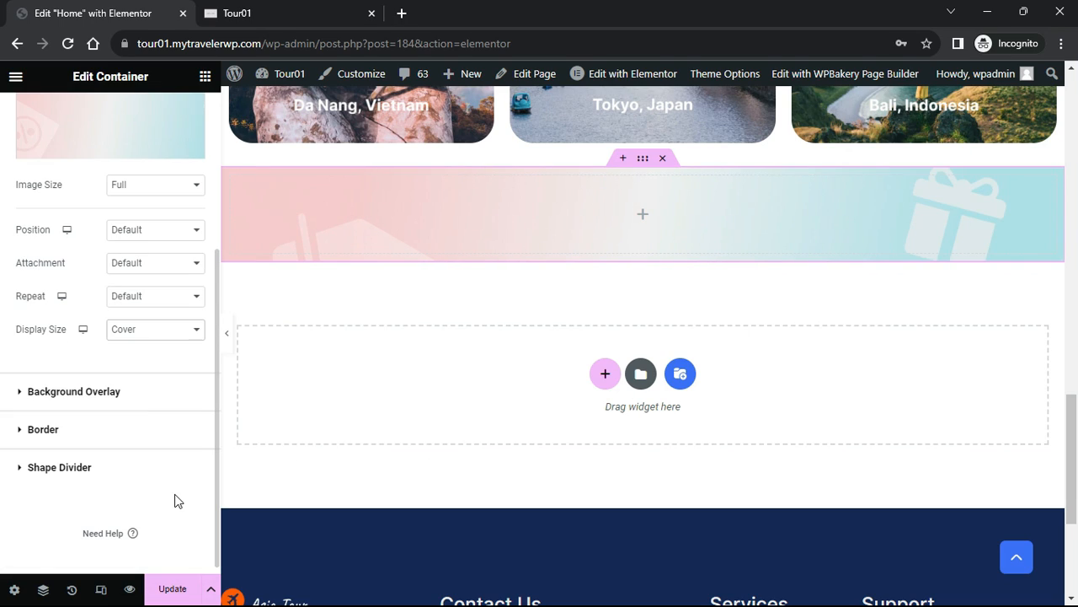
pyautogui.click(24, 429)
pyautogui.click(33, 366)
pyautogui.write('30')
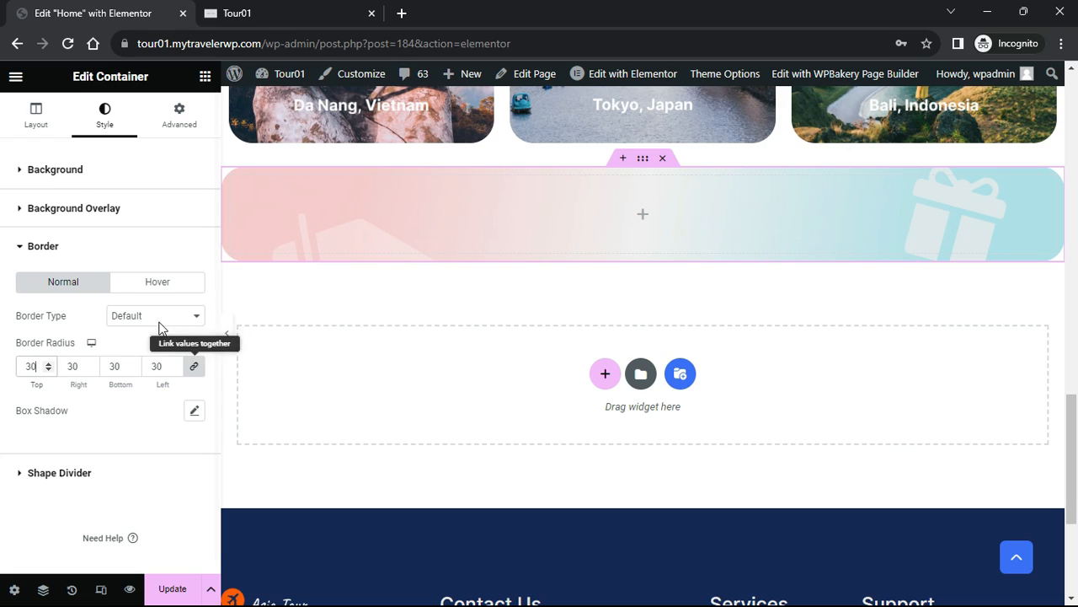
# Set the new container's minimum height to 347 px and its content width to Full Width
pyautogui.click(41, 125)
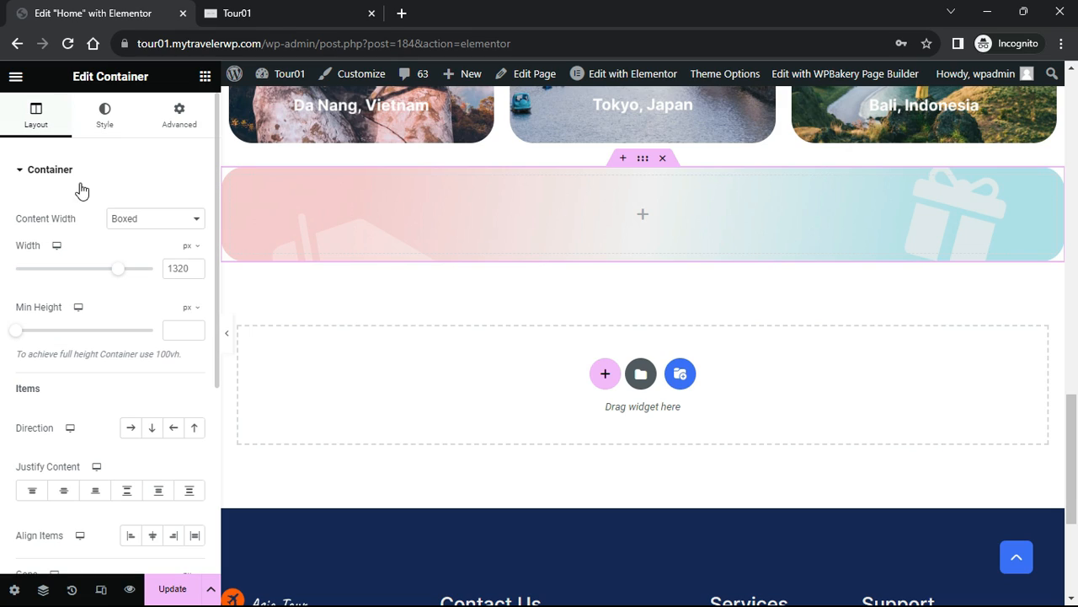
pyautogui.click(174, 328)
pyautogui.write('347')
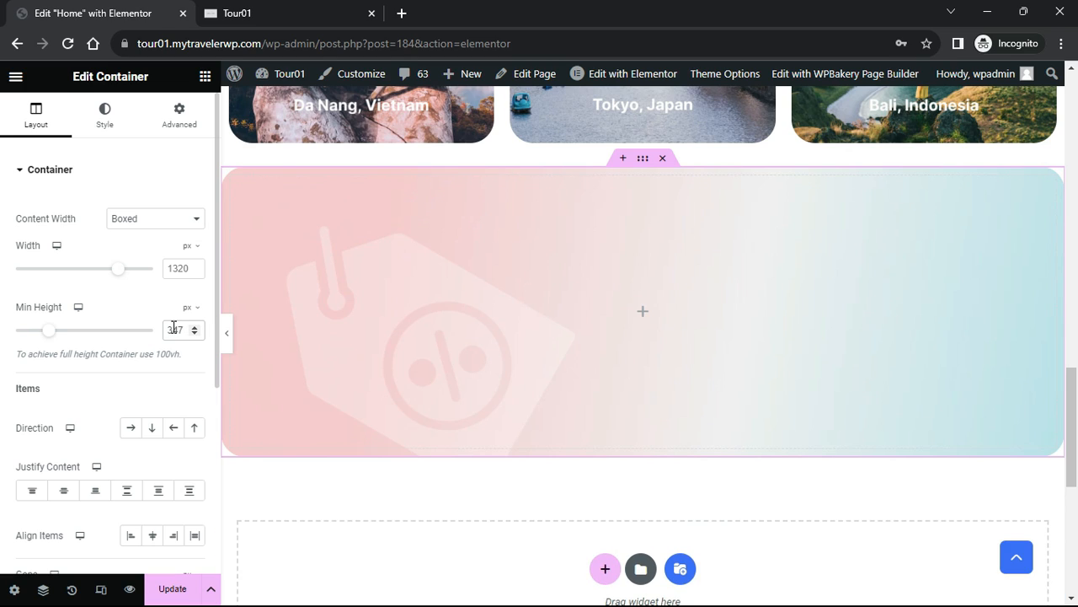
pyautogui.click(195, 220)
pyautogui.click(135, 247)
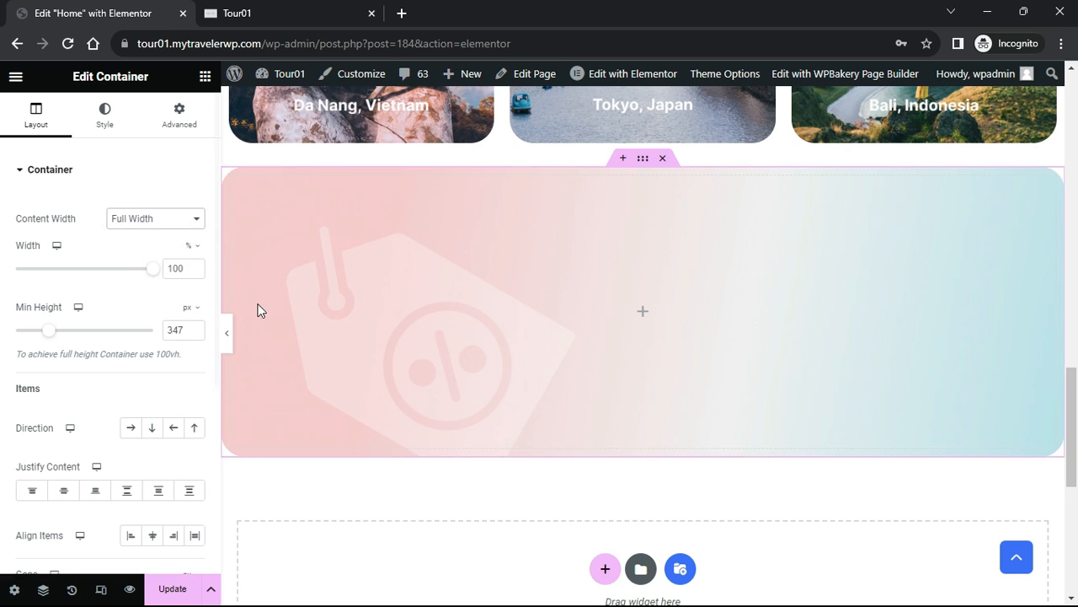
# Set the gradient container's width to 85 % and preview the banner with the editing panel hidden
pyautogui.click(233, 335)
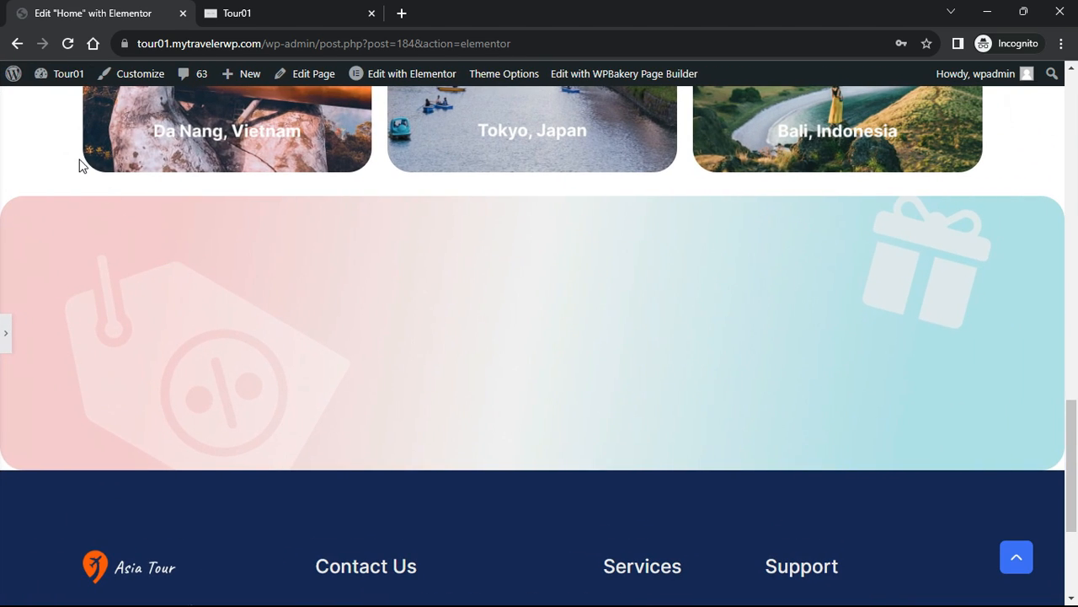
pyautogui.click(6, 334)
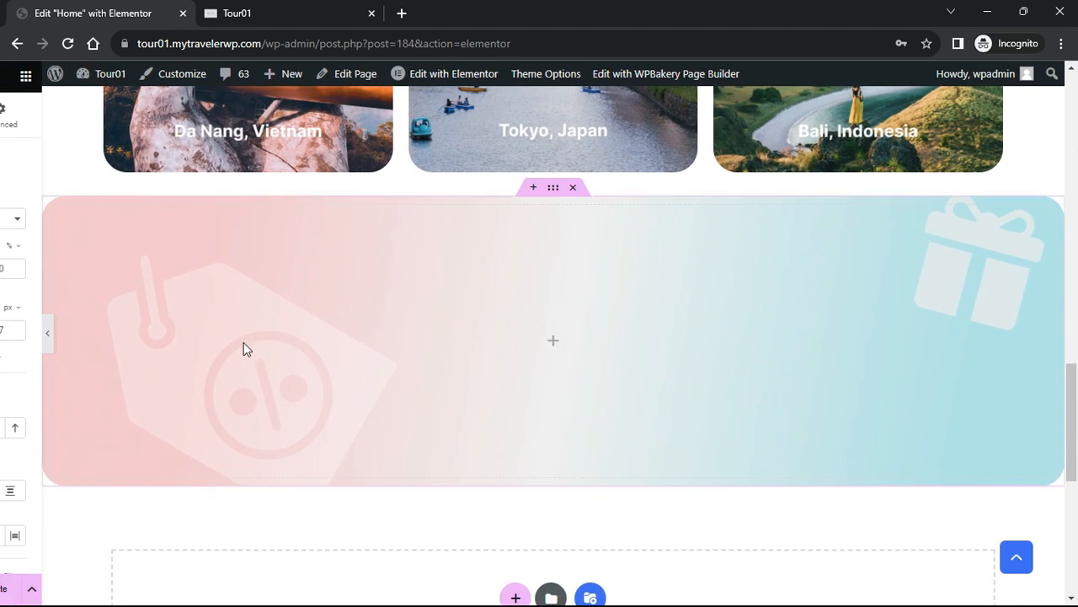
pyautogui.click(187, 272)
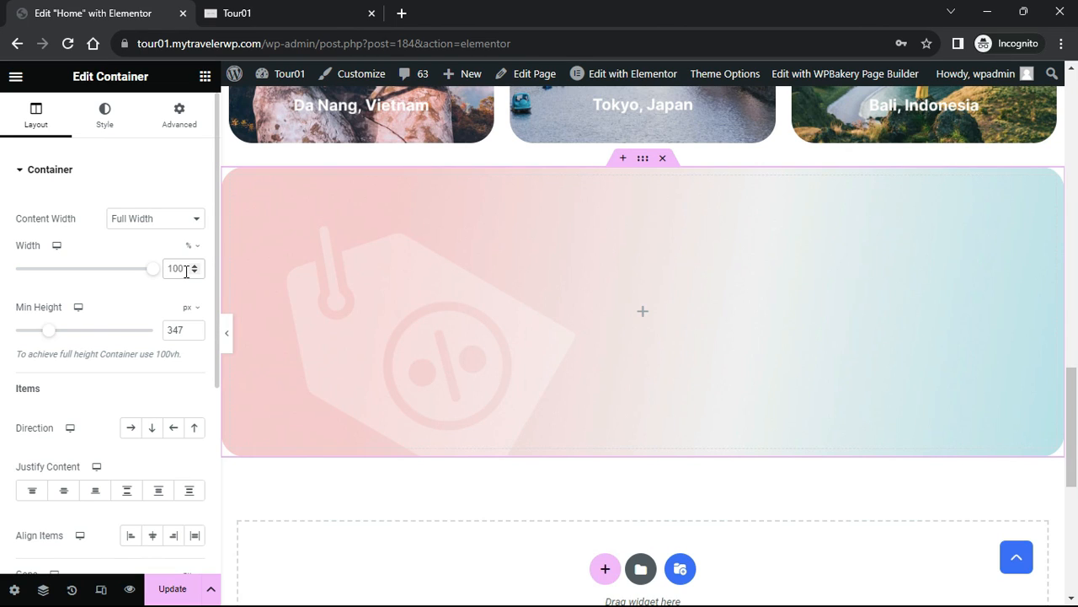
pyautogui.press('BackSpace')
pyautogui.press('BackSpace')
pyautogui.press('BackSpace')
pyautogui.write('85')
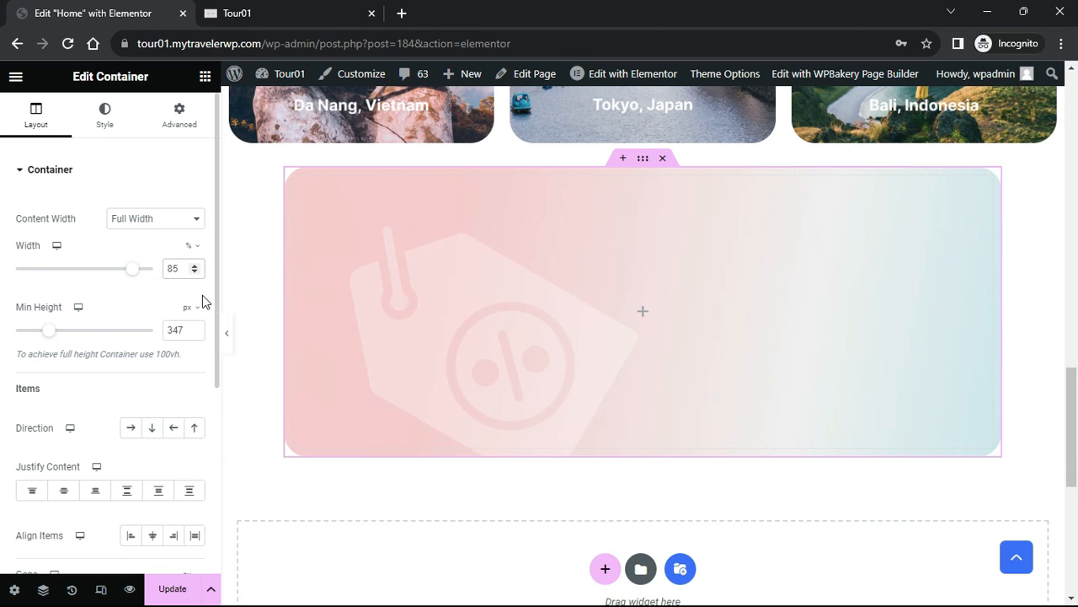
pyautogui.click(226, 333)
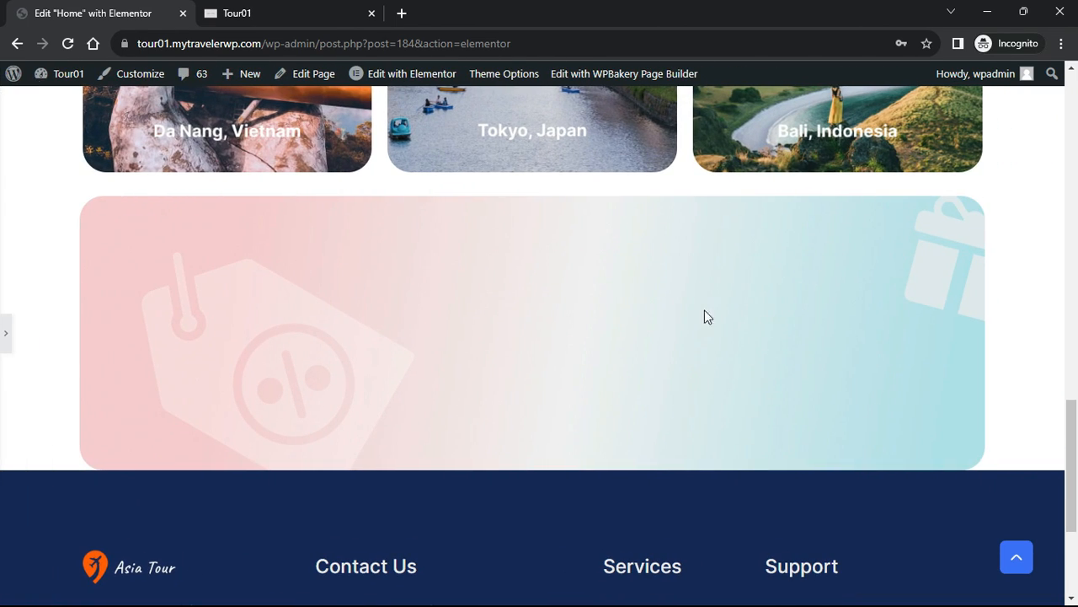
pyautogui.click(6, 337)
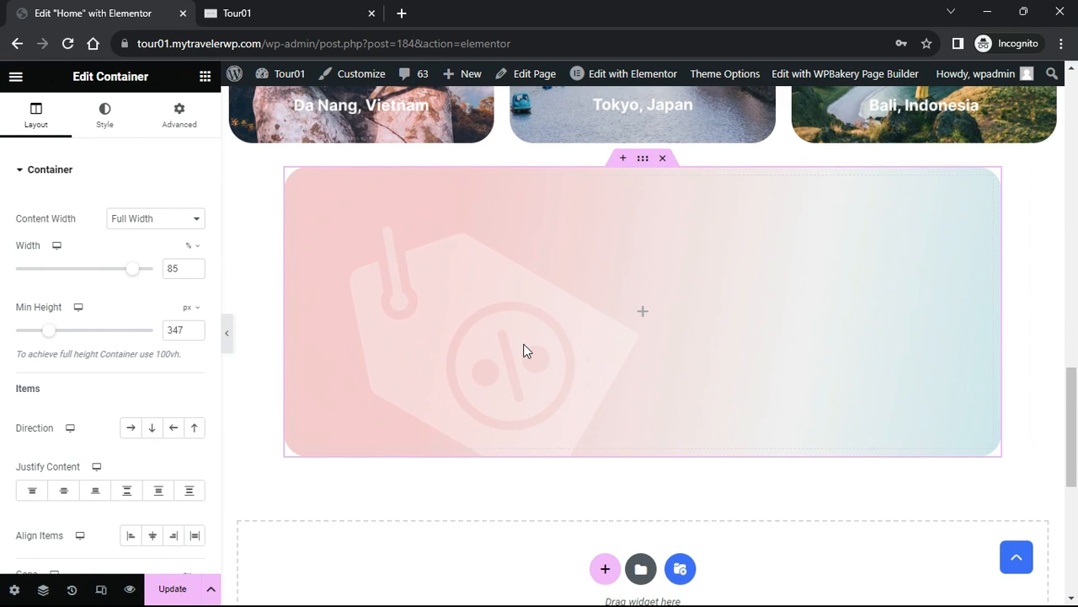
# Add a centre-aligned heading reading "SPECIAL OFFER YOU WON'T WANT TO MISS" inside the gradient container
pyautogui.click(205, 76)
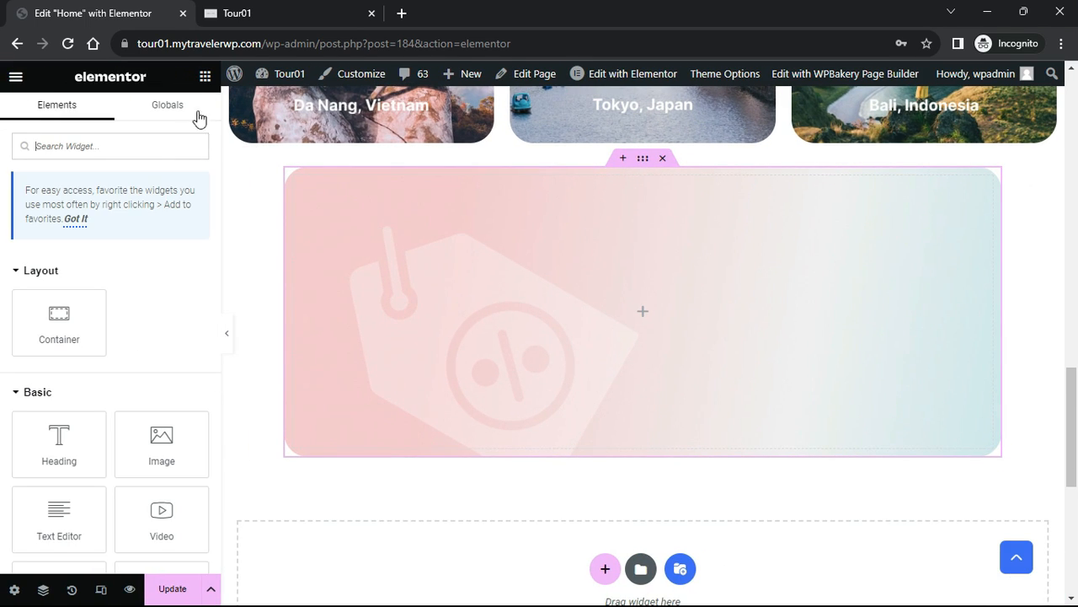
pyautogui.moveTo(76, 436); pyautogui.dragTo(499, 309)
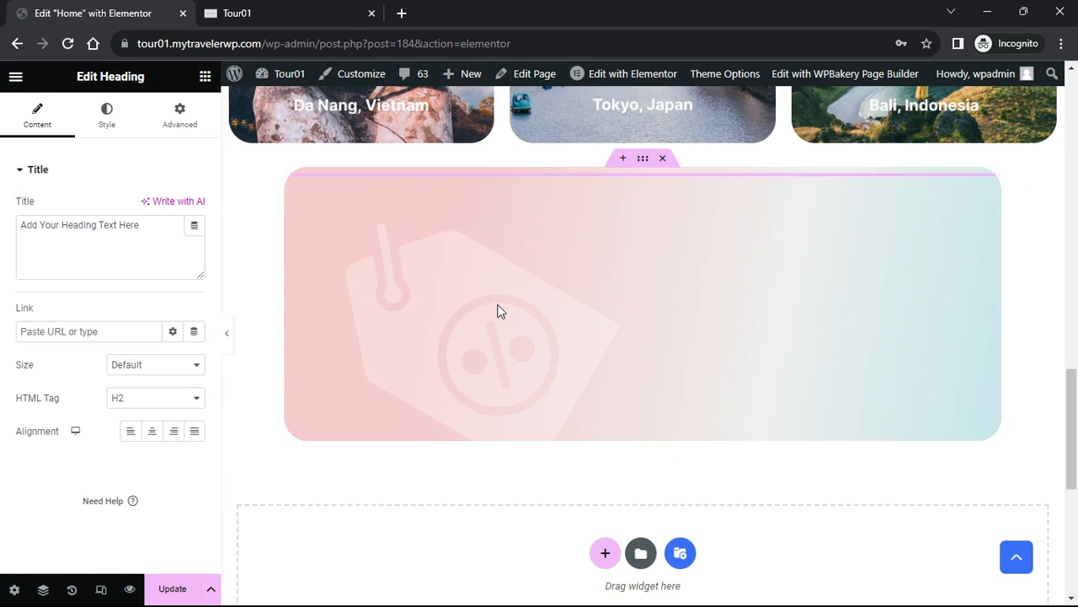
pyautogui.moveTo(145, 233); pyautogui.dragTo(25, 224)
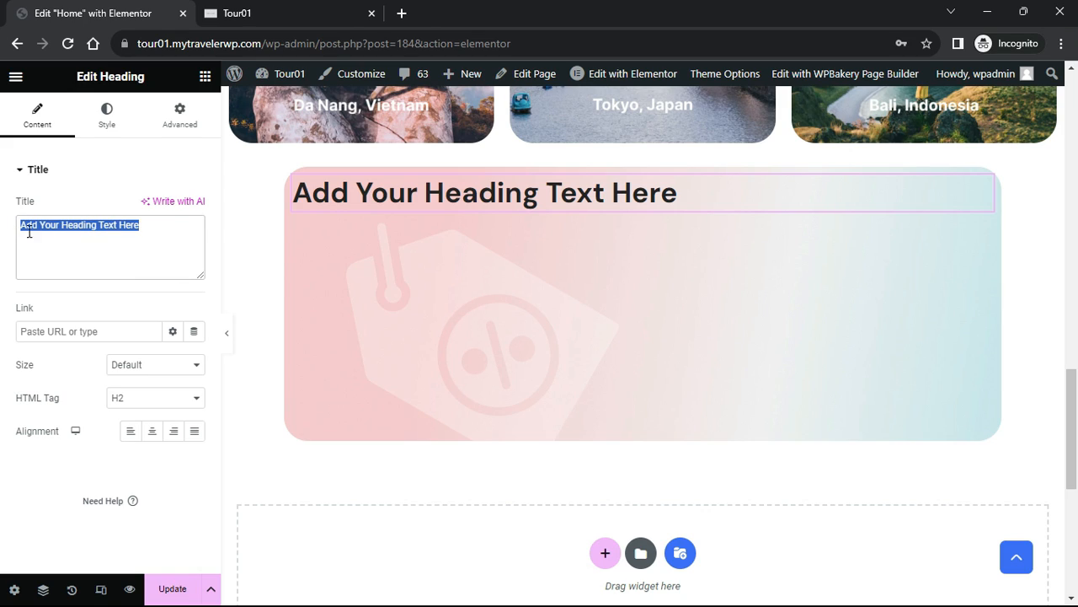
pyautogui.write('SPE')
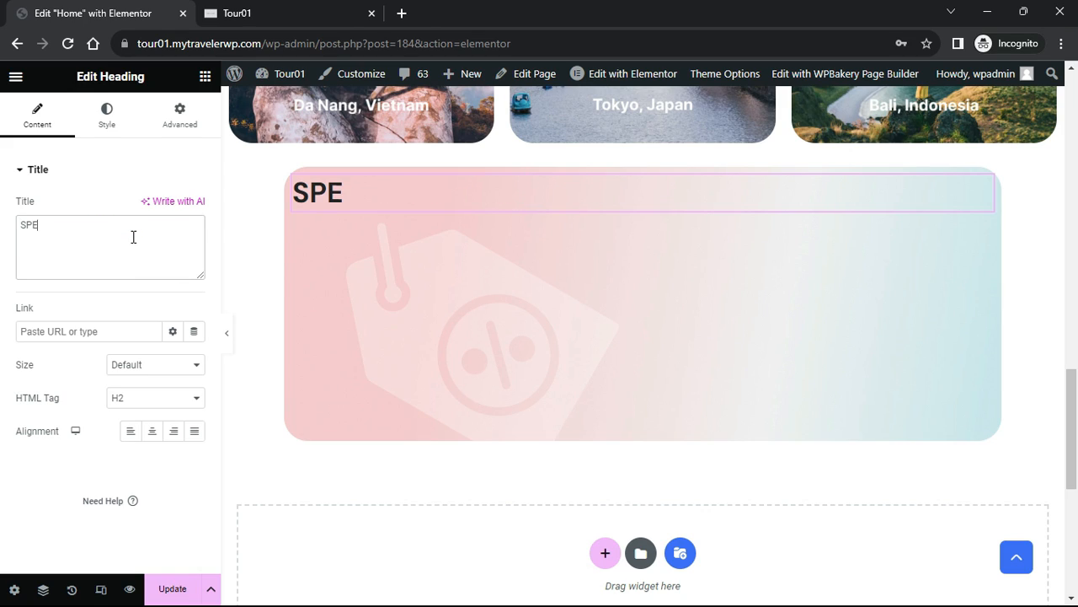
pyautogui.write("CIAL OFFER YOU WON'T WANT TO MISS")
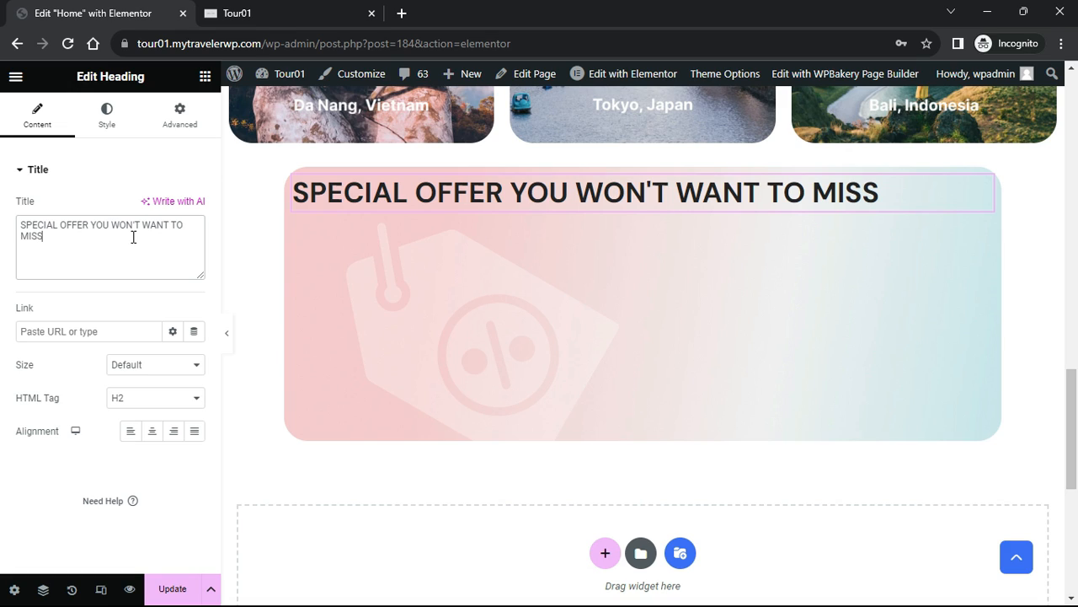
pyautogui.click(151, 431)
# Set the special offer heading's text colour to grey #6A6A6D
pyautogui.click(106, 116)
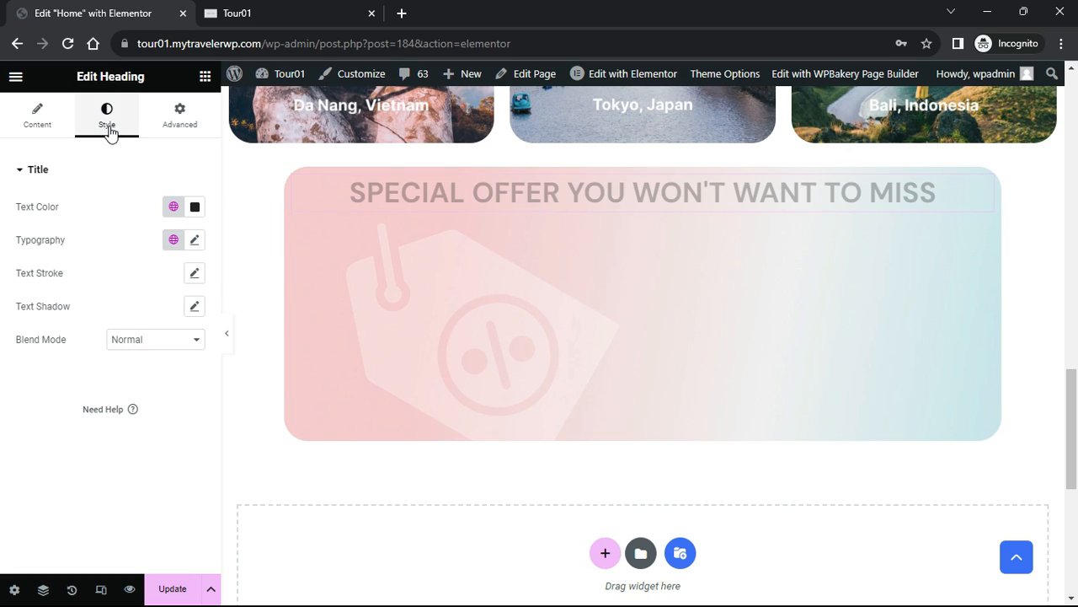
pyautogui.click(195, 206)
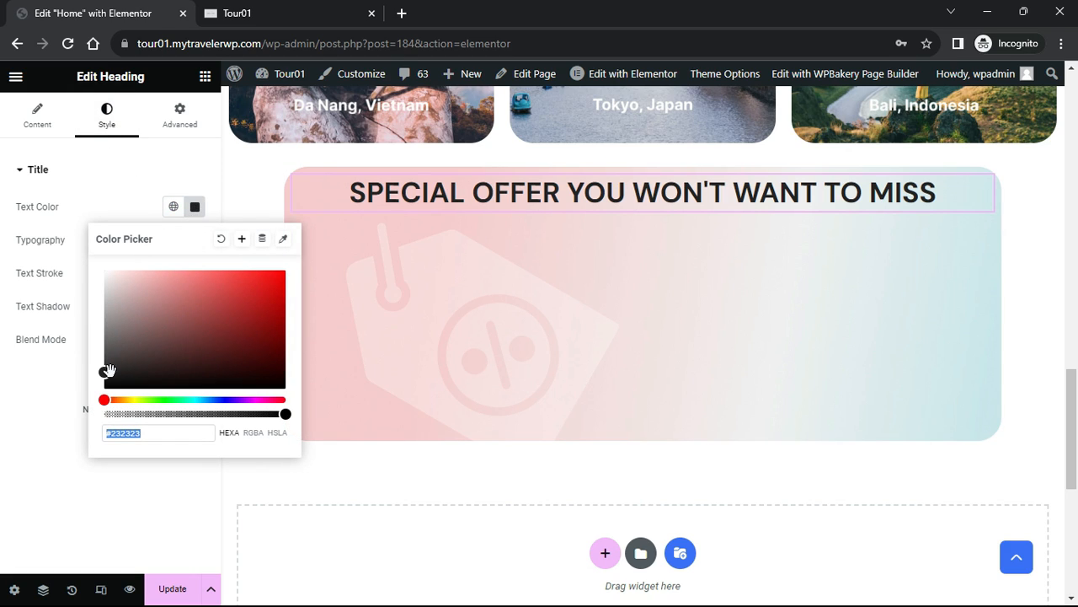
pyautogui.click(220, 398)
pyautogui.moveTo(104, 372); pyautogui.dragTo(109, 338)
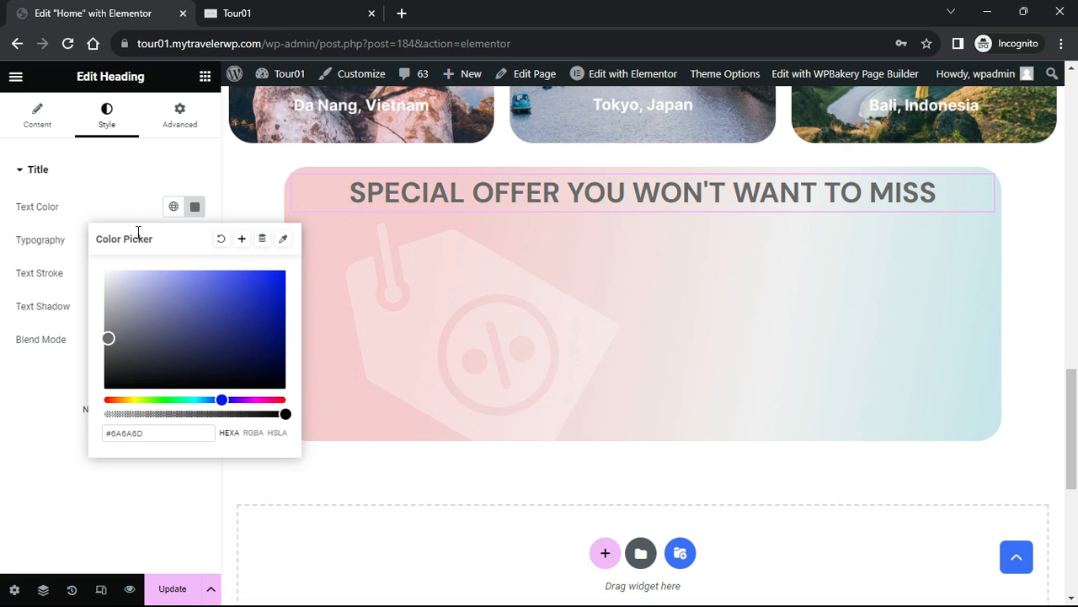
pyautogui.click(42, 245)
# Set the special offer heading's typography to the Inter font at 14 px
pyautogui.click(195, 240)
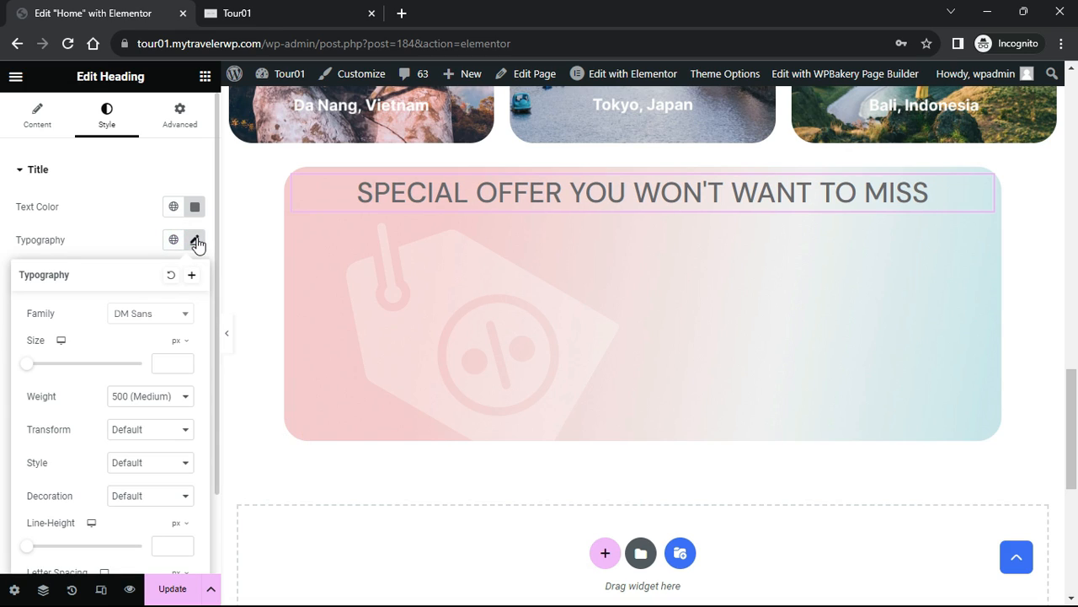
pyautogui.click(181, 315)
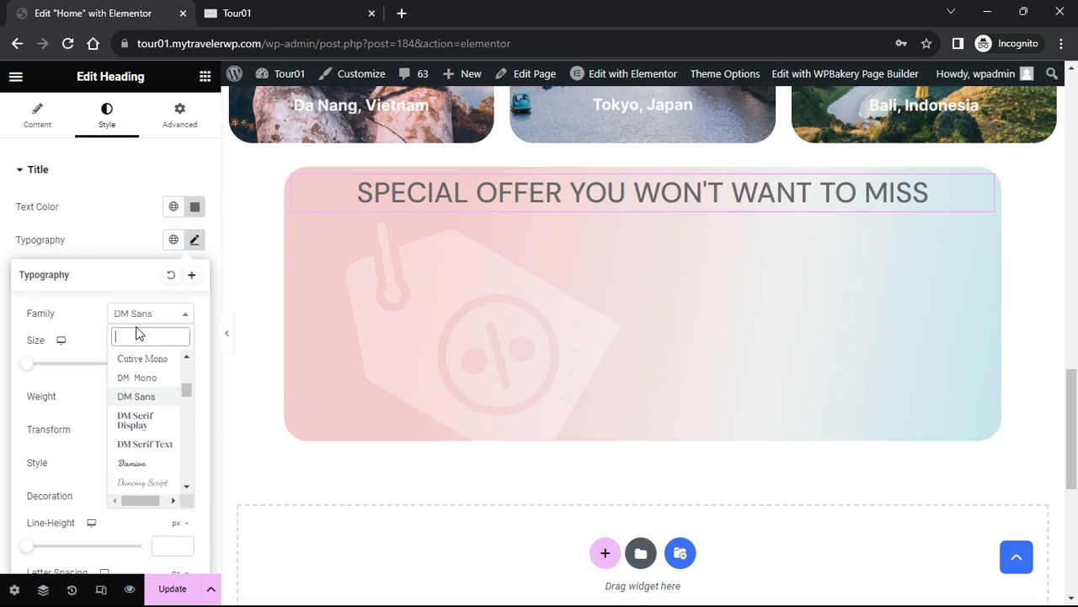
pyautogui.write('Inter')
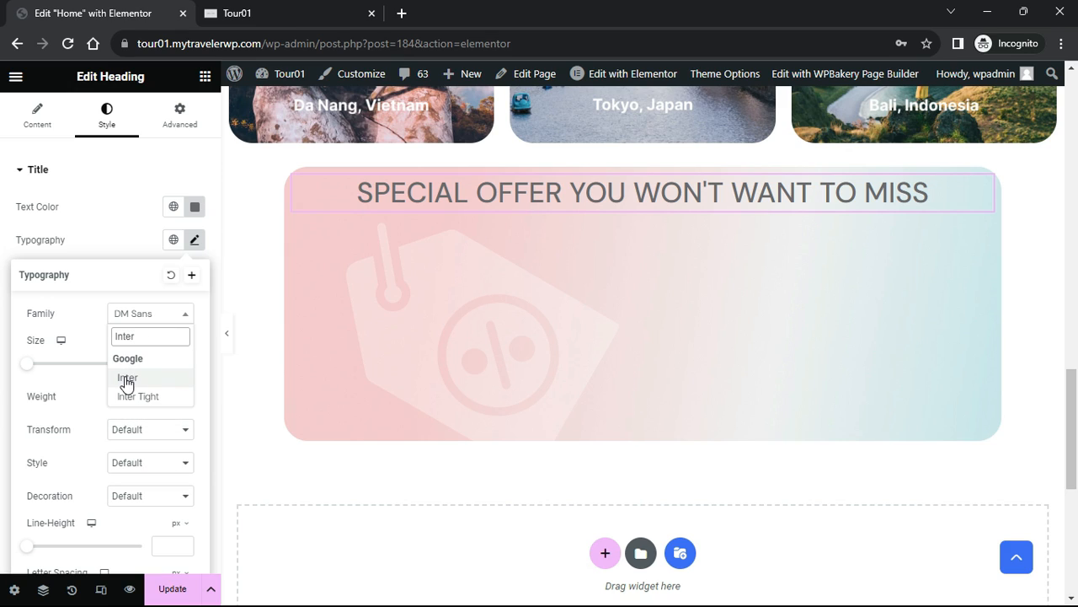
pyautogui.click(126, 381)
pyautogui.write('14')
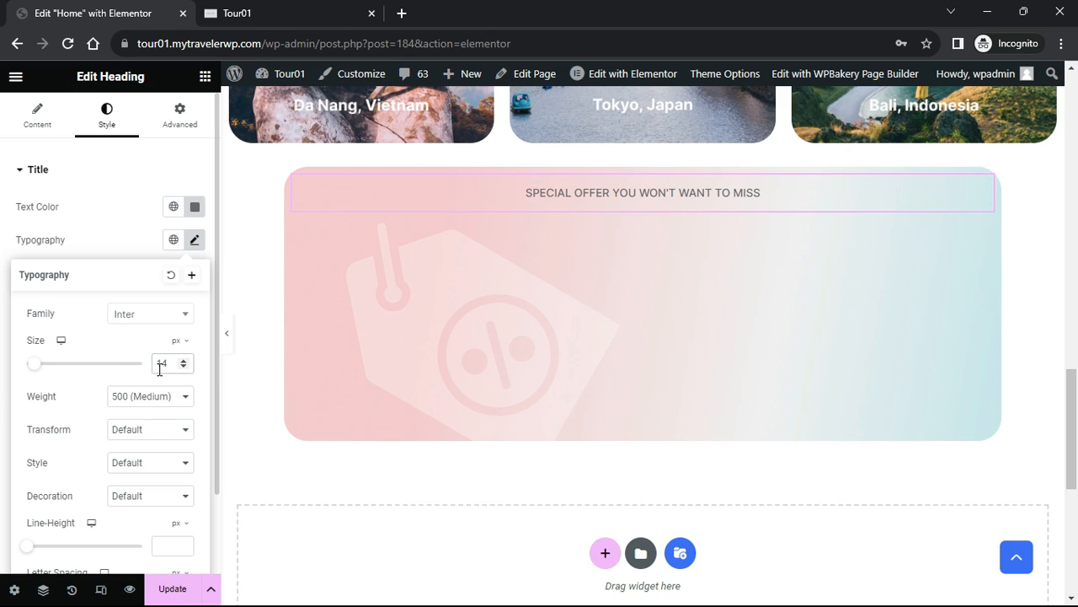
# Add a second centre-aligned heading reading "TRAVELER MEMBER DISCOUNT" below the special offer line in the gradient container
pyautogui.click(204, 76)
pyautogui.moveTo(53, 434); pyautogui.dragTo(624, 211)
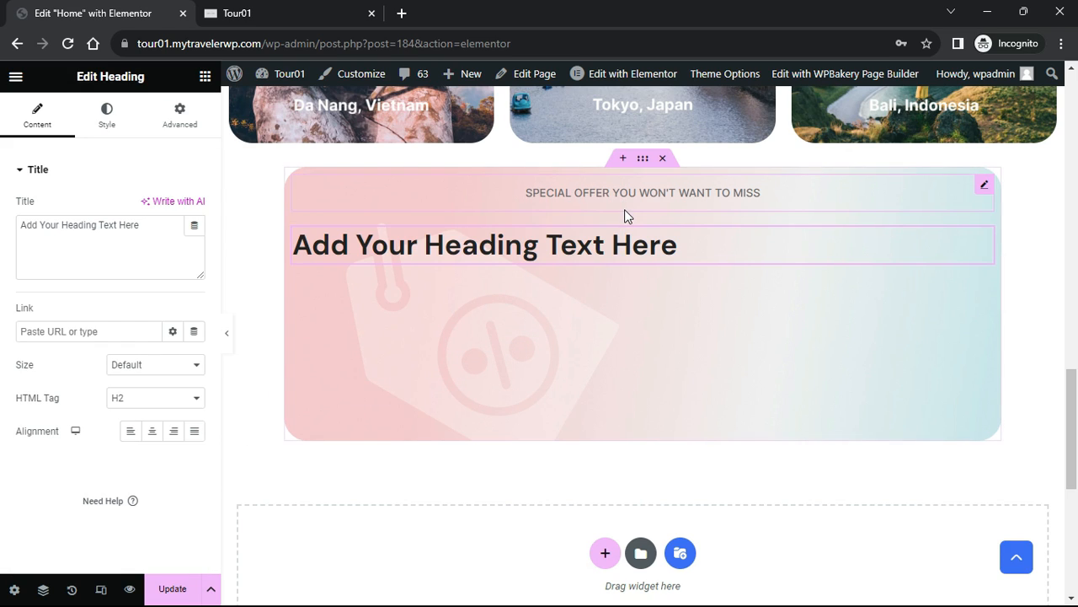
pyautogui.moveTo(160, 226); pyautogui.dragTo(24, 222)
pyautogui.write('T')
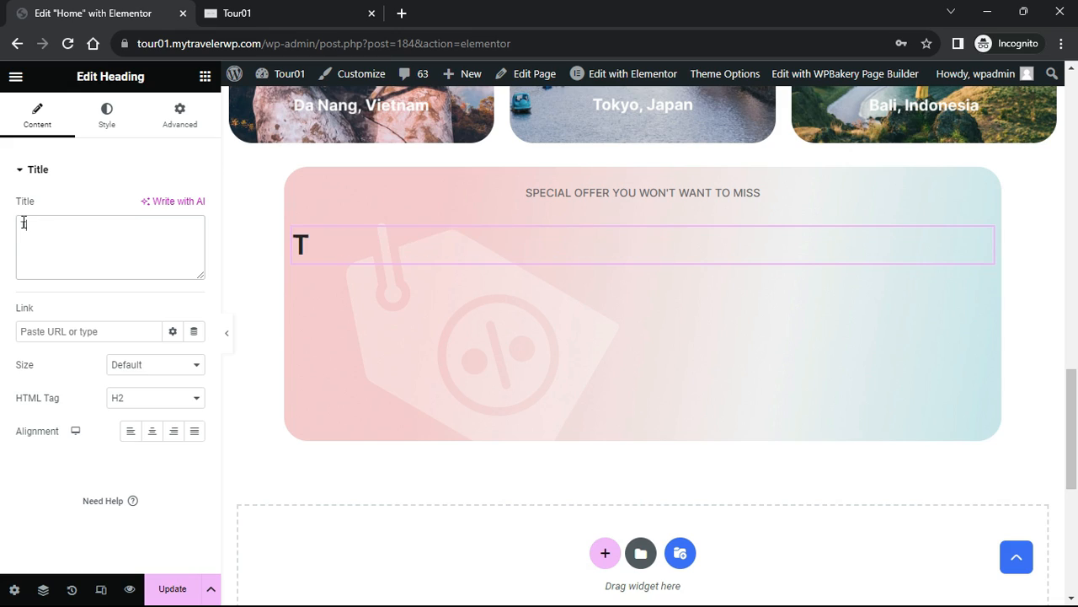
pyautogui.write('RAVELER M')
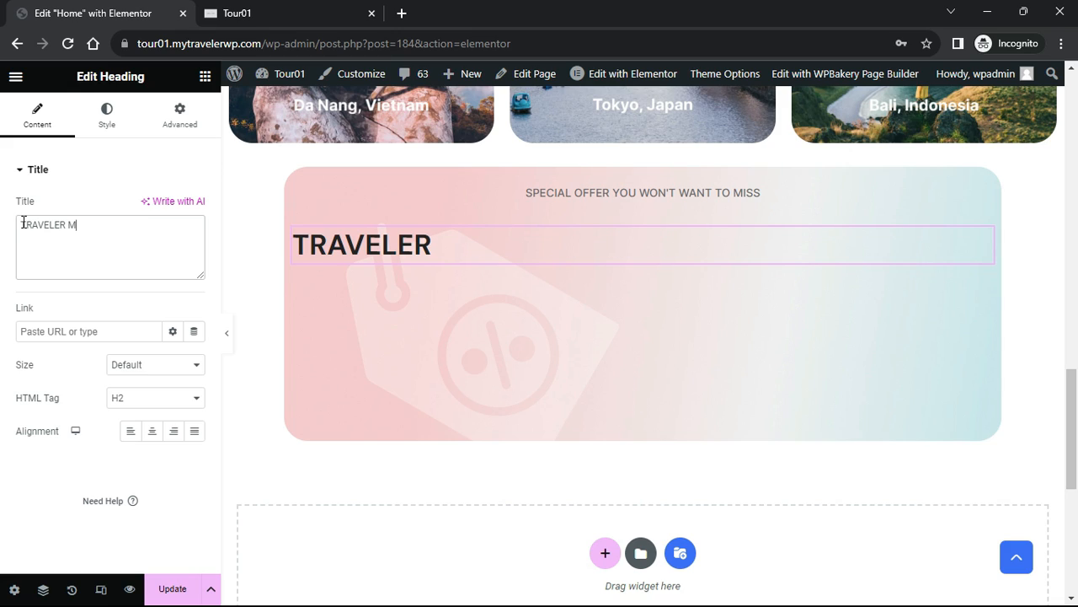
pyautogui.write('EMBER DU')
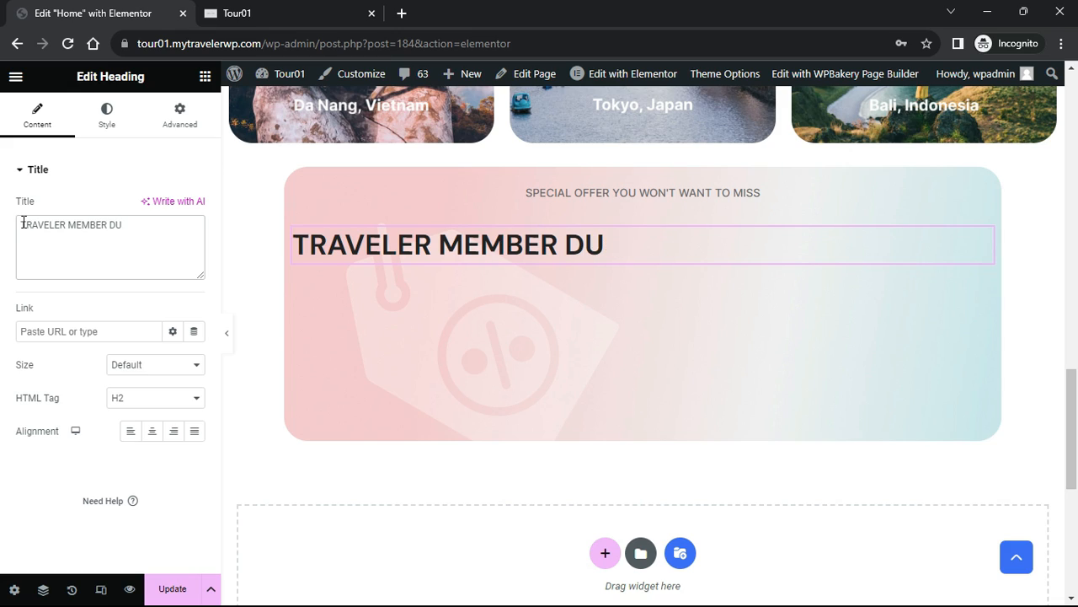
pyautogui.write('SSCOUNT')
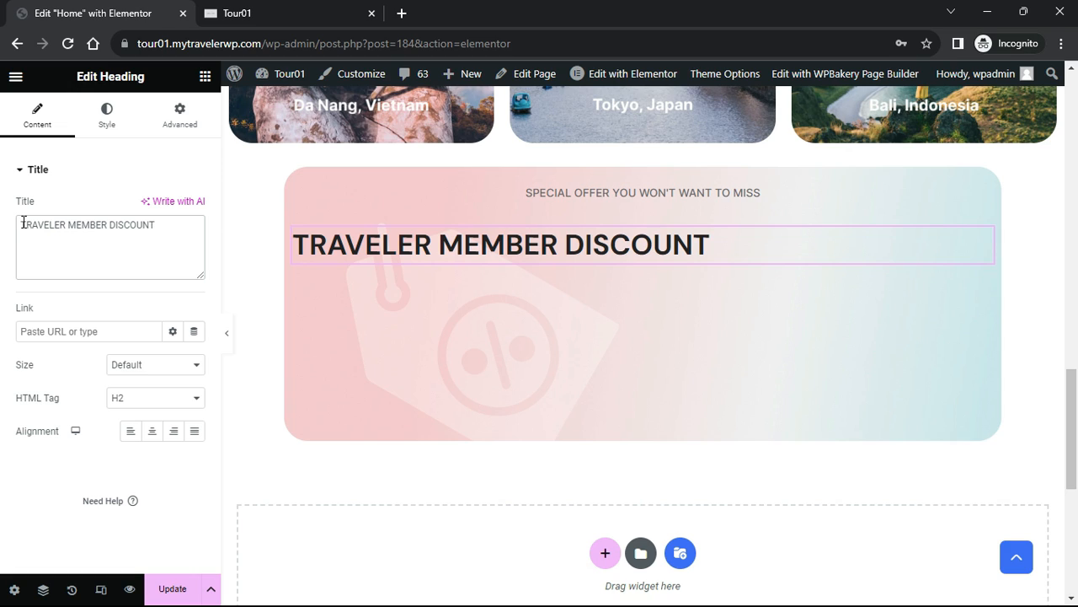
pyautogui.click(151, 431)
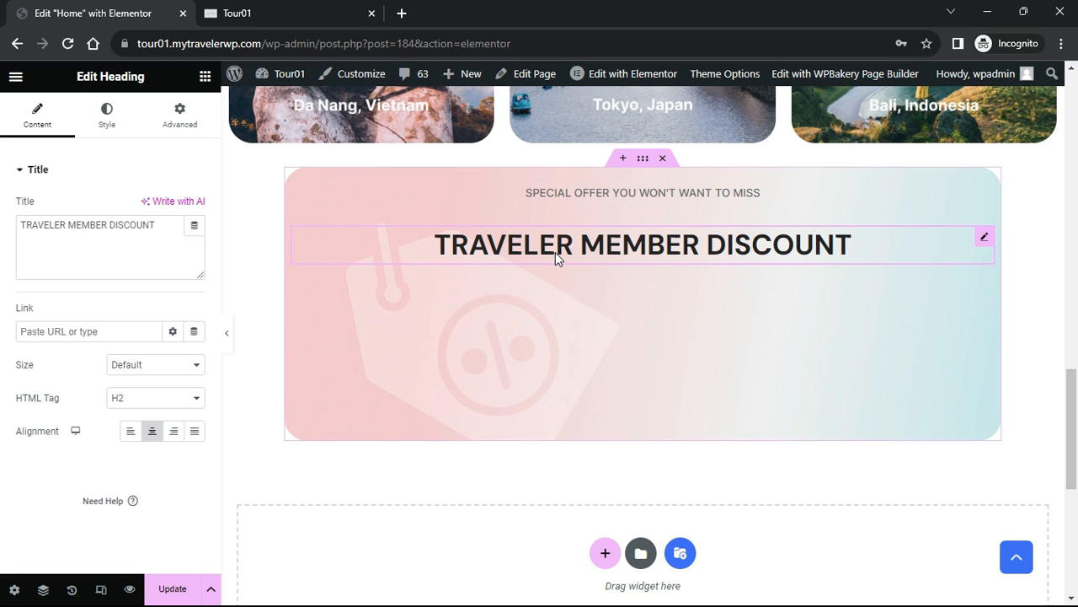
# Set the "TRAVELER MEMBER DISCOUNT" heading's text colour to dark blue #001185
pyautogui.click(106, 116)
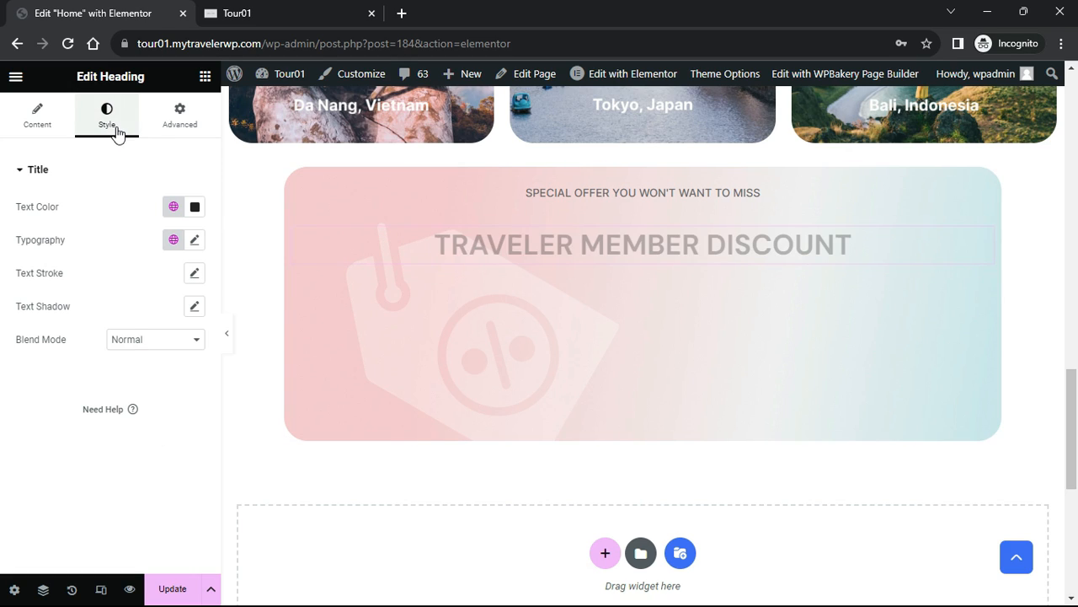
pyautogui.click(196, 208)
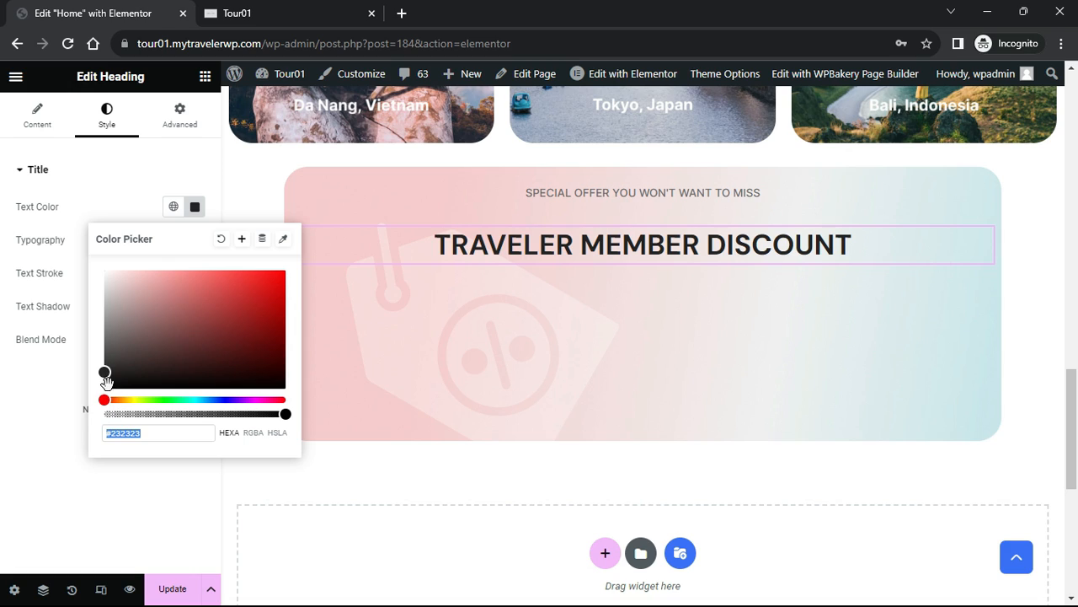
pyautogui.moveTo(109, 375); pyautogui.dragTo(287, 327)
pyautogui.moveTo(109, 399); pyautogui.dragTo(221, 401)
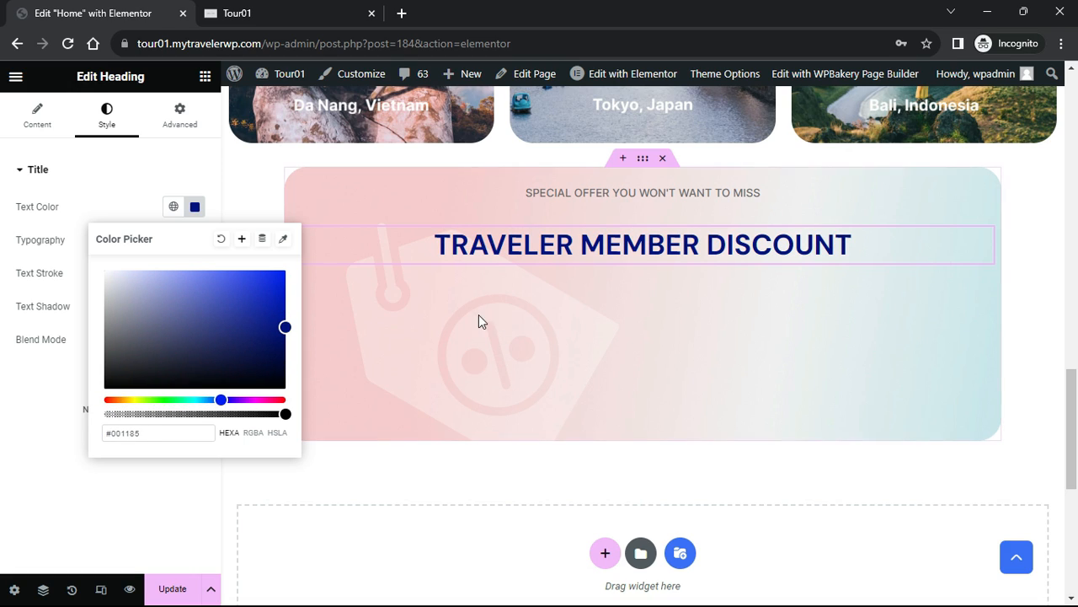
pyautogui.click(145, 200)
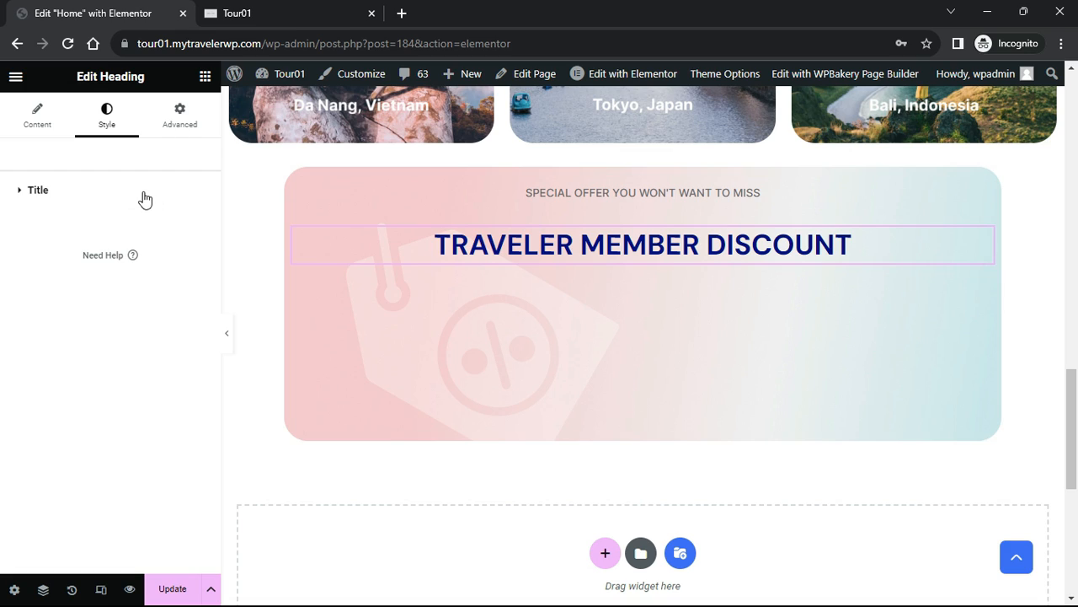
pyautogui.click(20, 191)
# Set the "TRAVELER MEMBER DISCOUNT" heading's typography to Inter, 24 px, weight 700 (Bold)
pyautogui.click(195, 261)
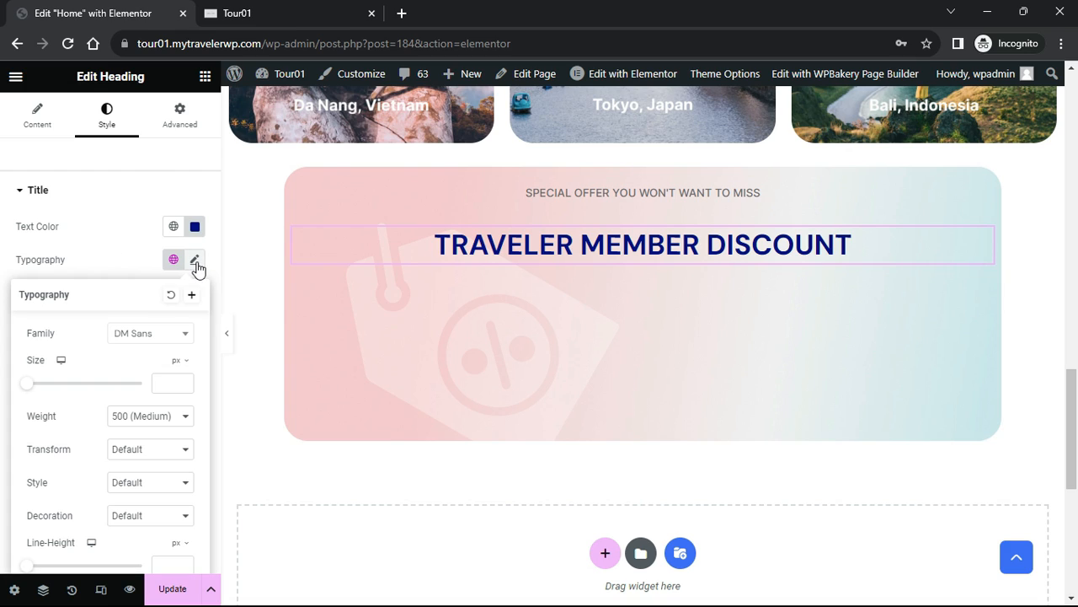
pyautogui.click(165, 337)
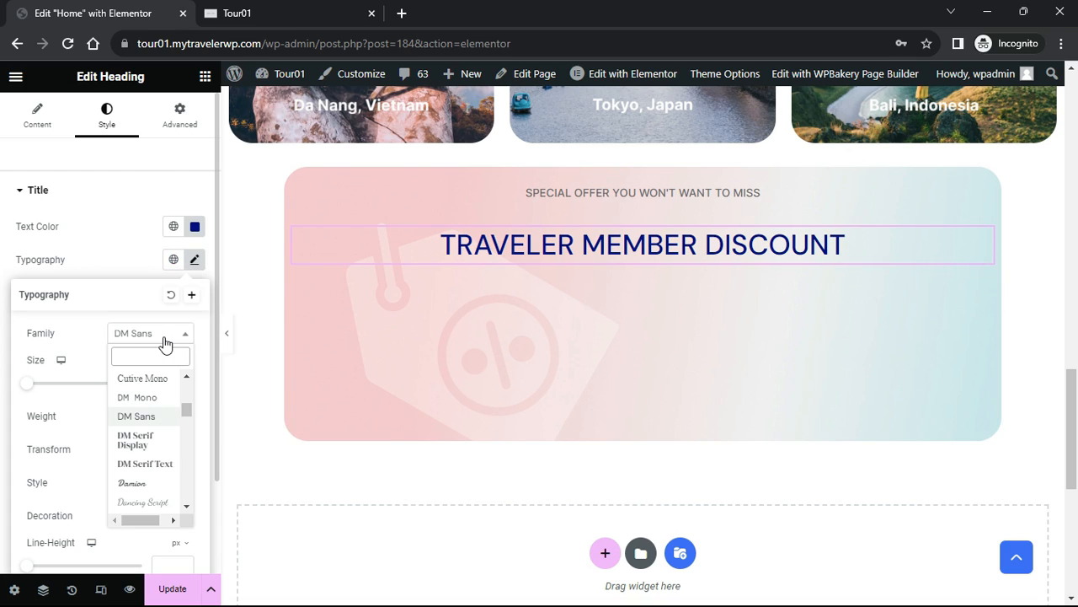
pyautogui.write('Inter')
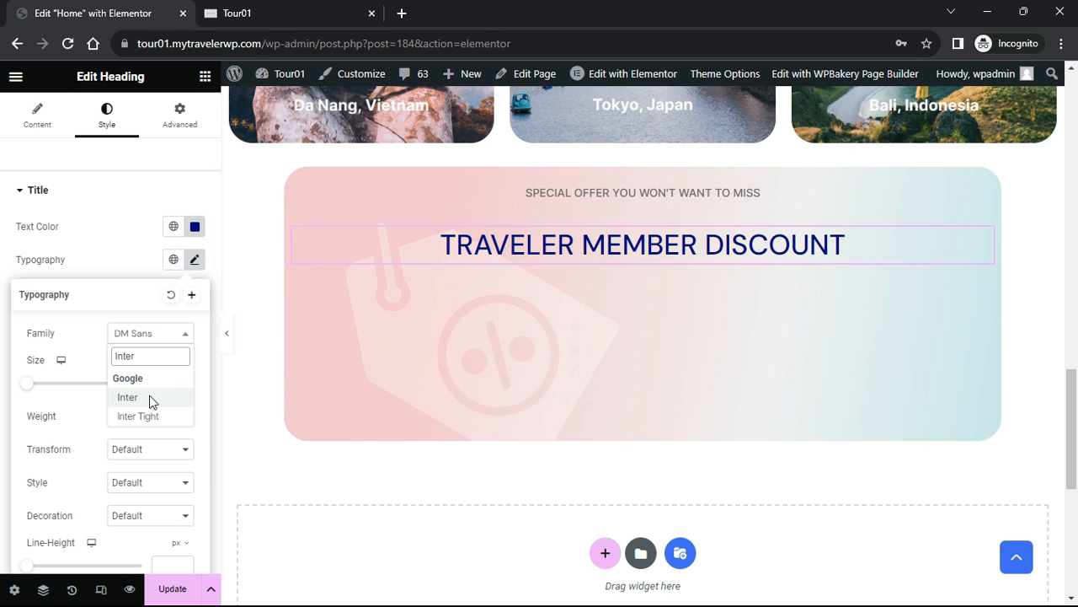
pyautogui.click(151, 401)
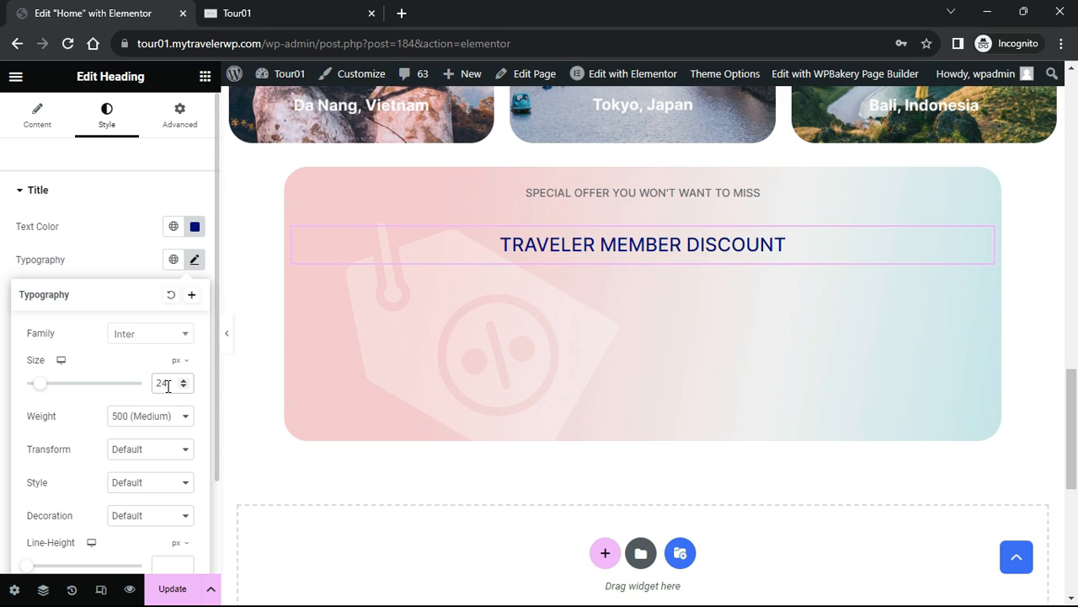
pyautogui.click(172, 416)
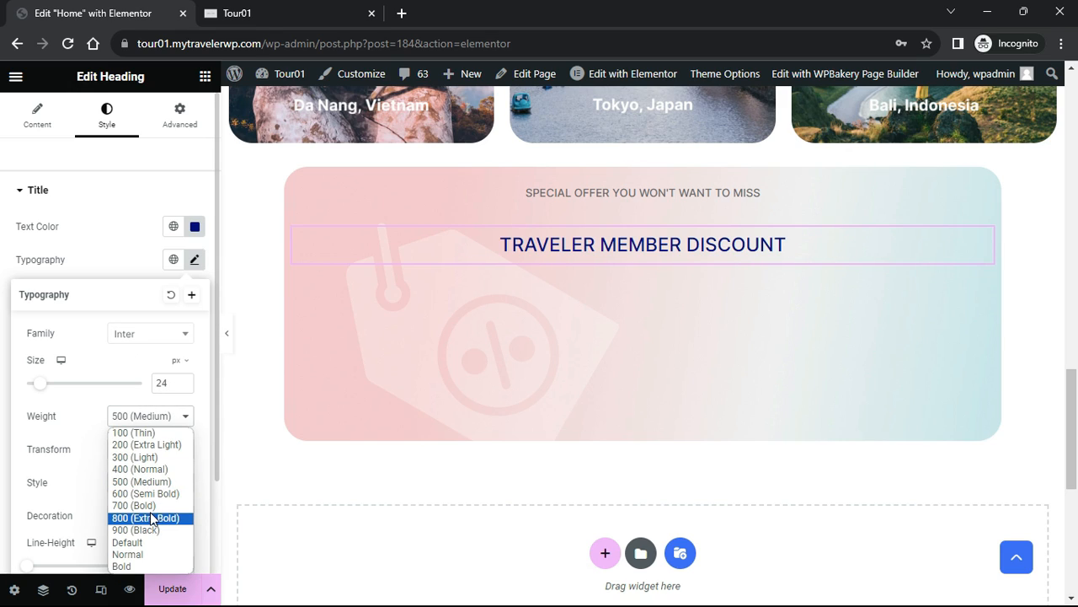
pyautogui.click(148, 515)
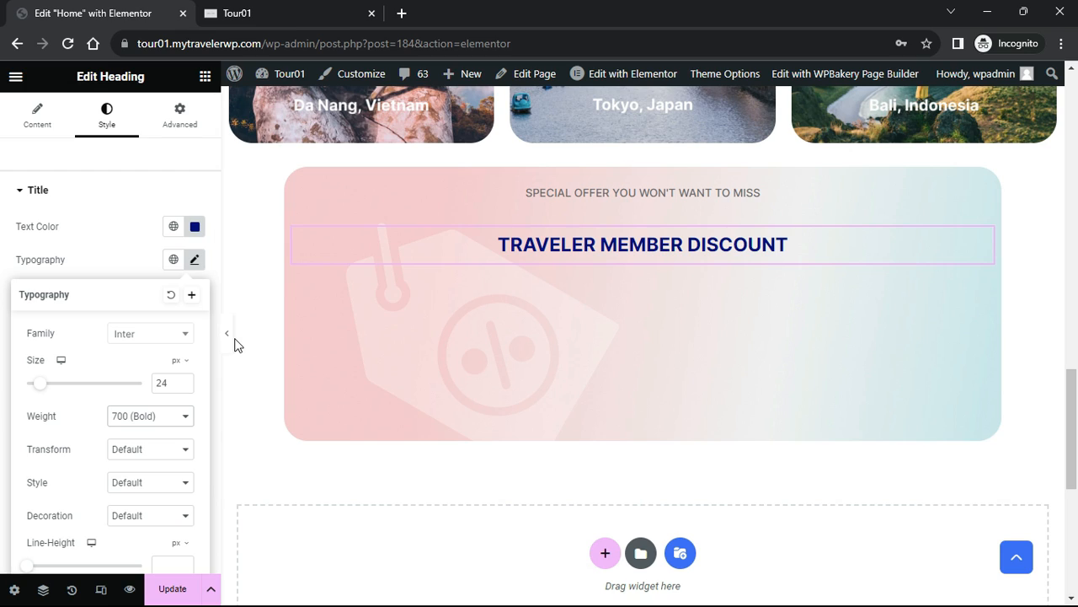
pyautogui.click(205, 76)
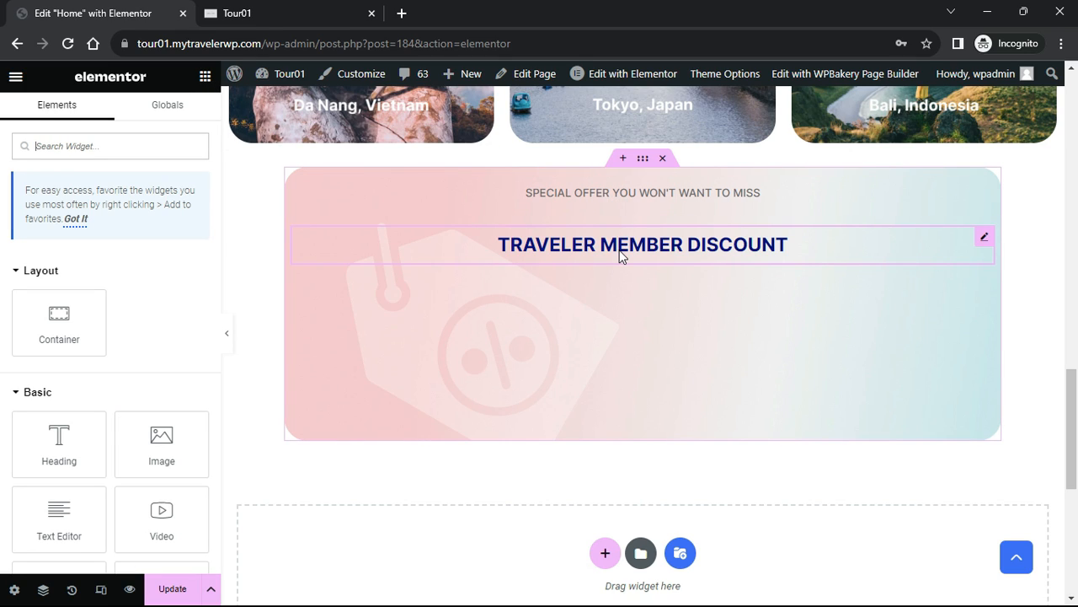
# Add a centre-aligned heading below the title: "Traveler members get 25% off our best rate. Must show valid card on check-in. Cannot be combined other offers."
pyautogui.moveTo(59, 438); pyautogui.dragTo(612, 265)
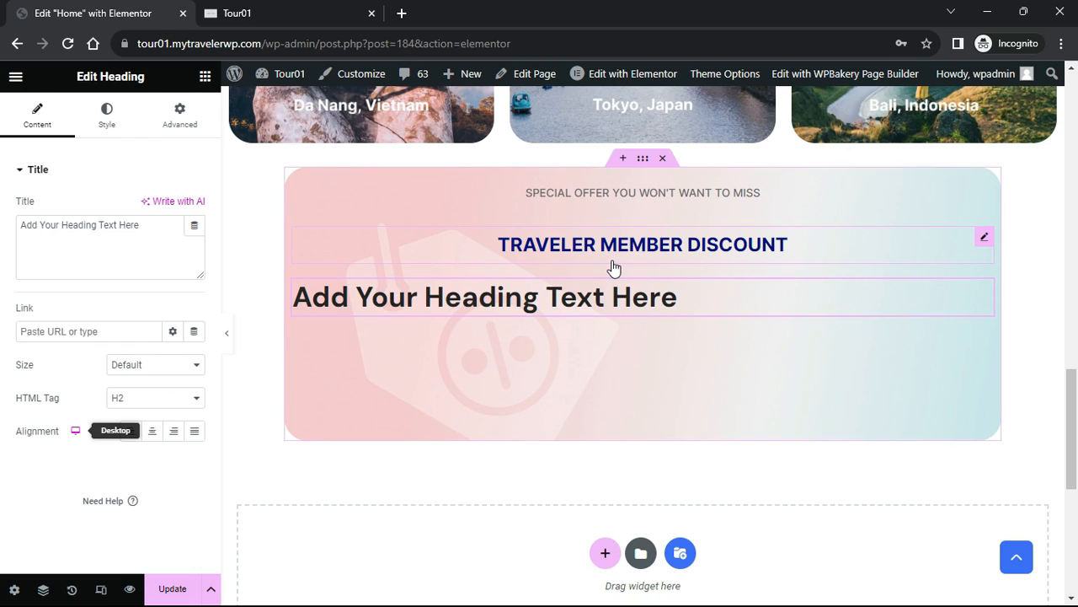
pyautogui.click(146, 224)
pyautogui.moveTo(146, 225); pyautogui.dragTo(2, 224)
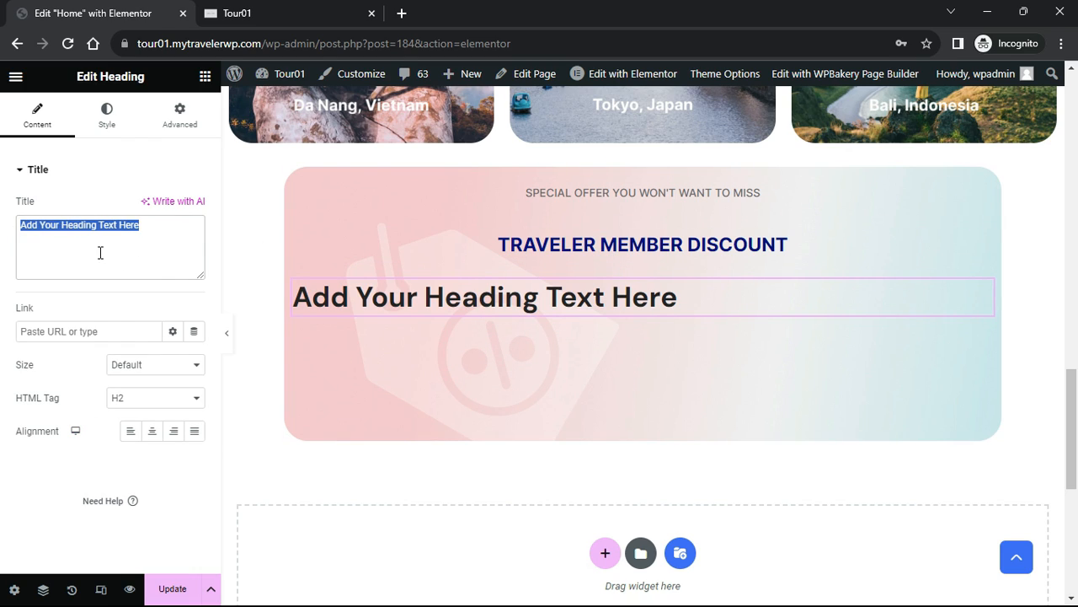
pyautogui.write('Traveler members get 25%')
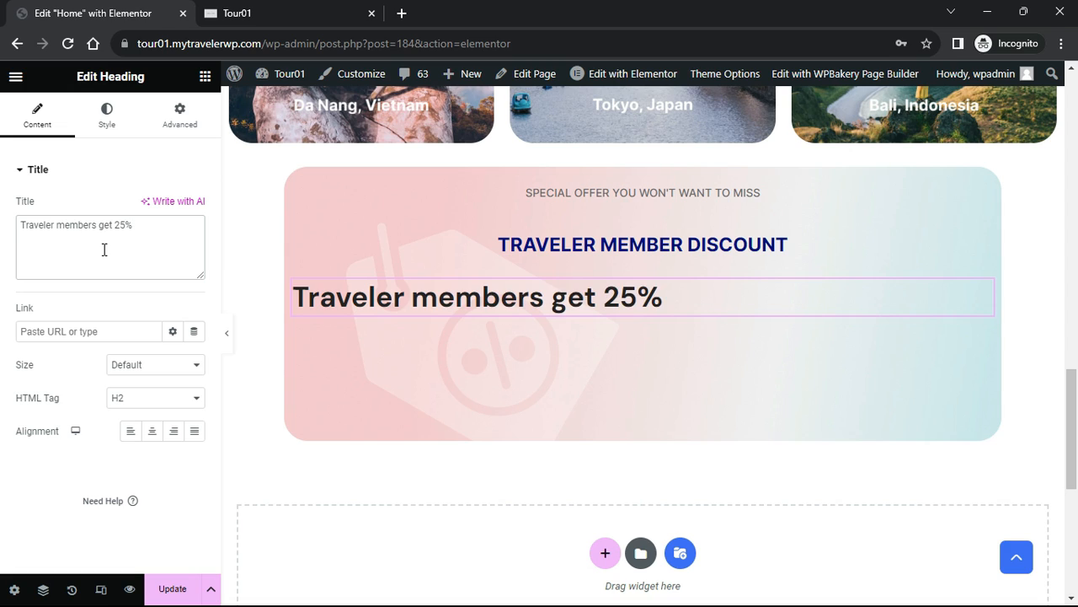
pyautogui.write(' off our best rate. Must show valid card on check-in. Cannot be combined other offers.')
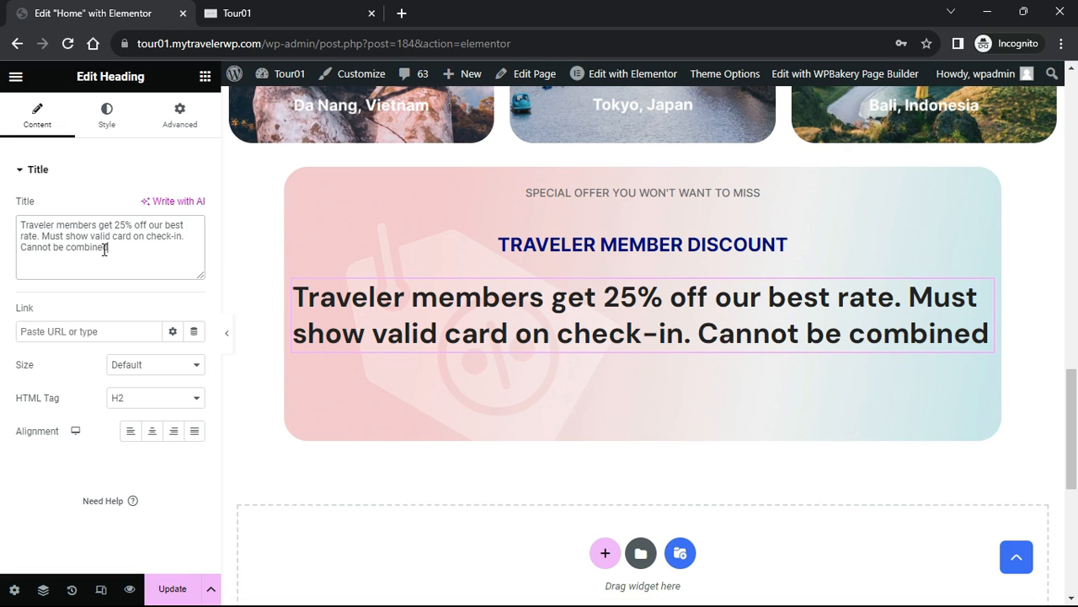
pyautogui.click(152, 433)
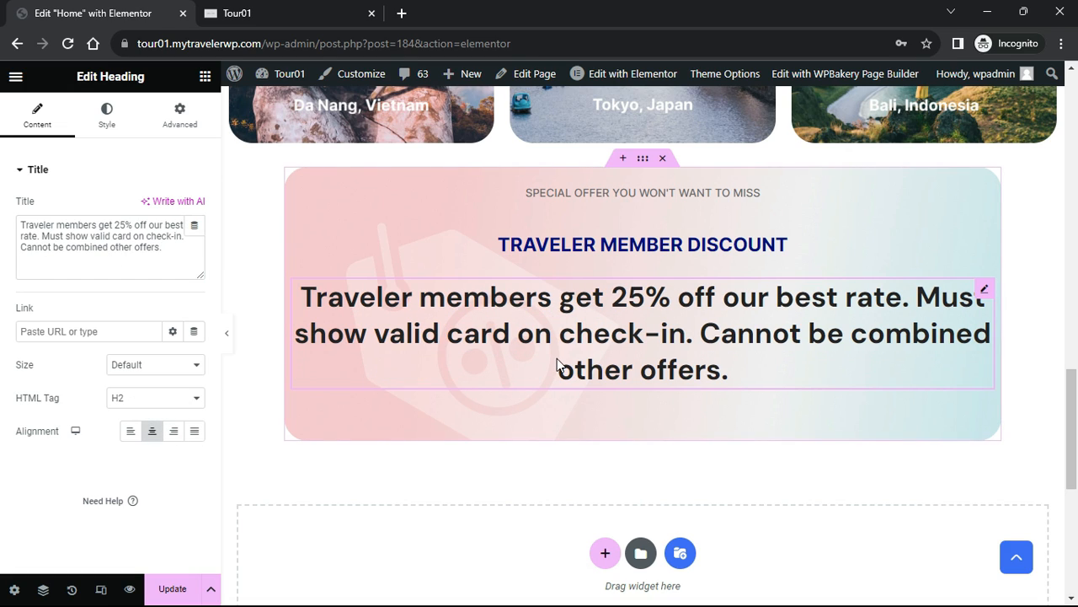
# Set the member discount description heading's text colour to dark grey #535353
pyautogui.click(107, 123)
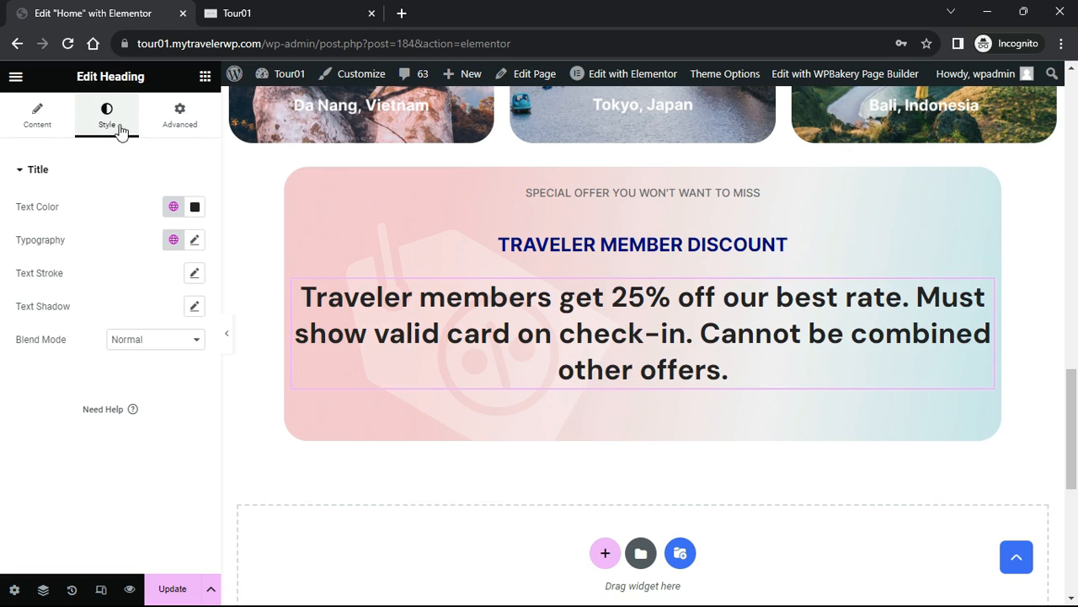
pyautogui.click(194, 207)
pyautogui.moveTo(139, 327); pyautogui.dragTo(89, 349)
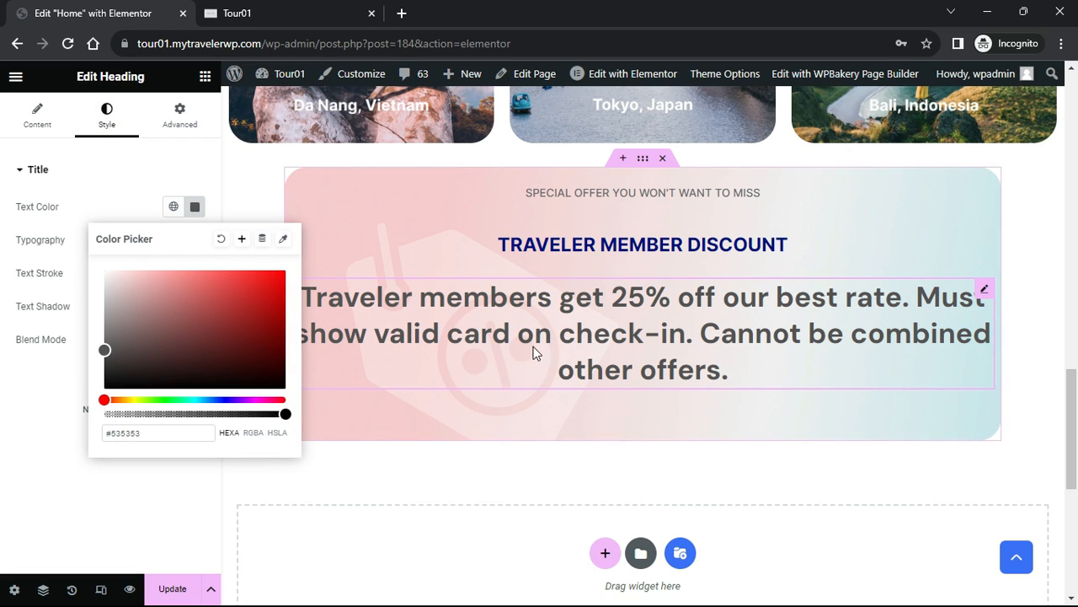
pyautogui.click(48, 247)
# Set the description heading's typography to the Inter font at 14 px
pyautogui.click(195, 240)
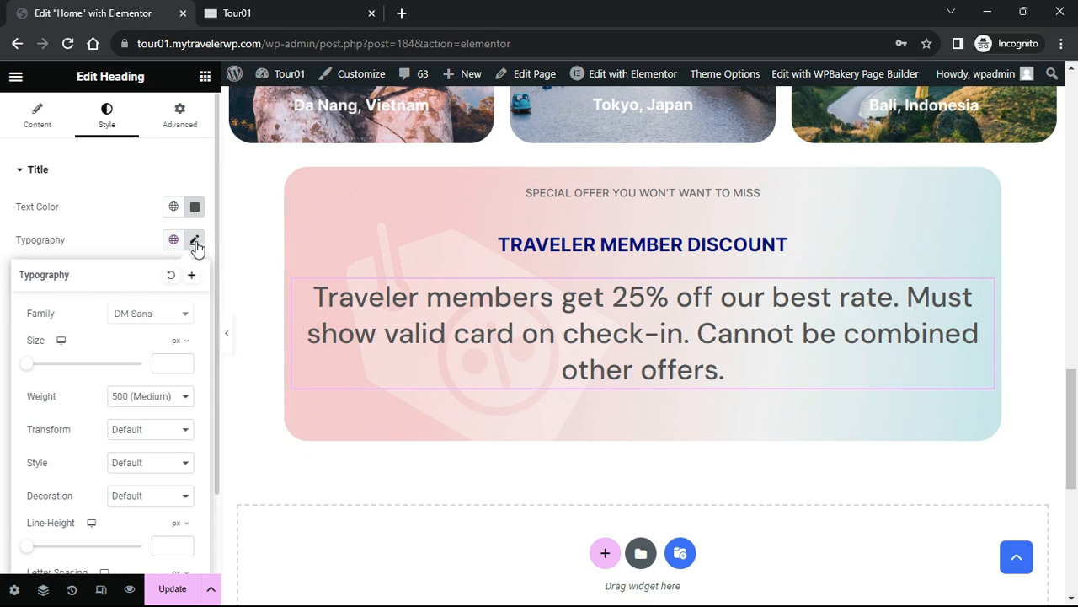
pyautogui.click(155, 315)
pyautogui.write('inter')
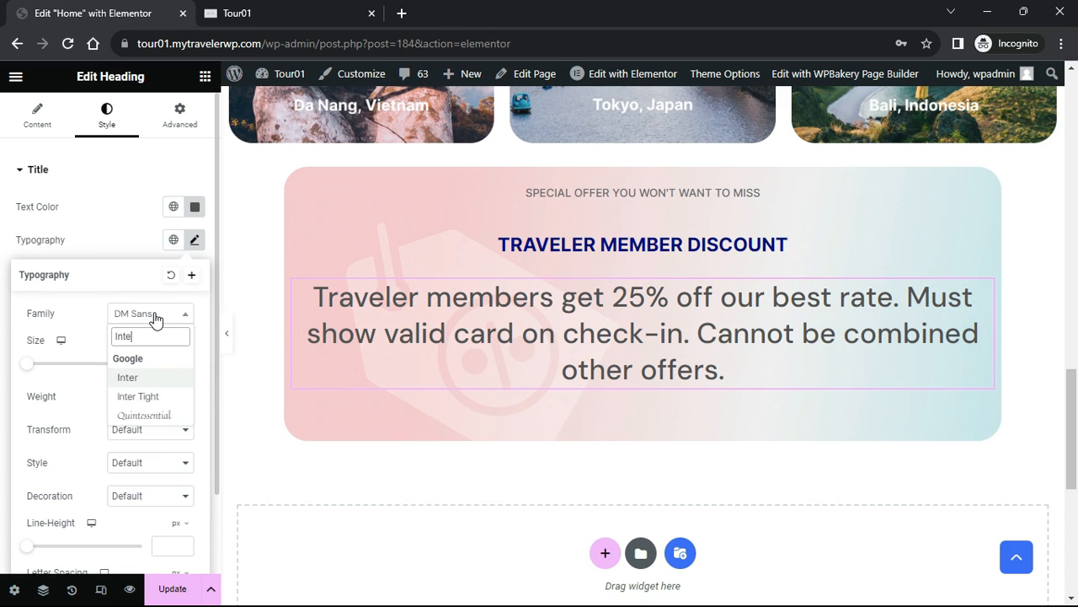
pyautogui.click(135, 376)
pyautogui.click(164, 363)
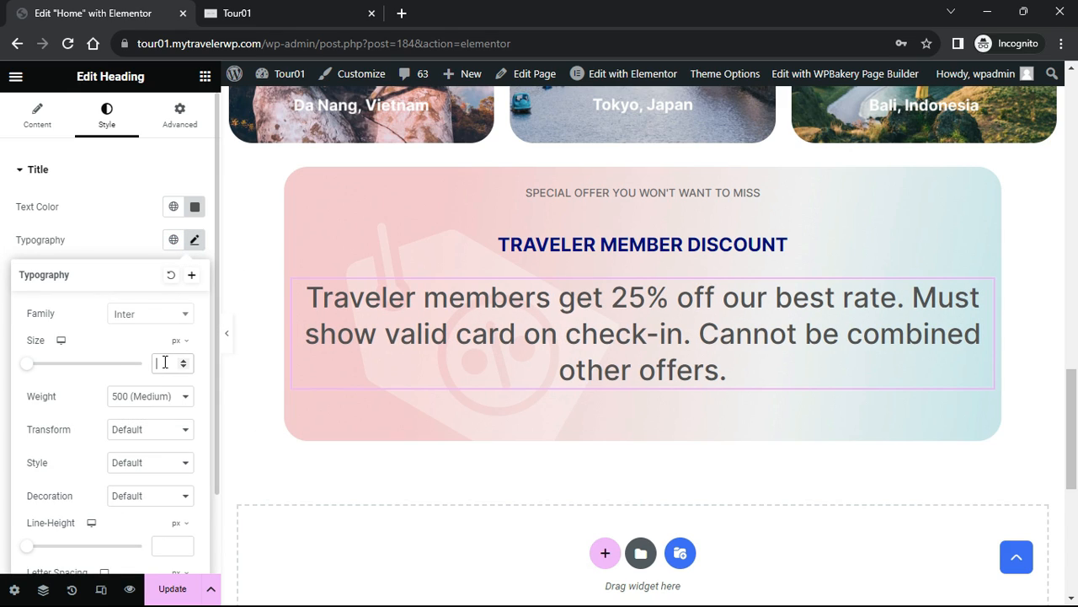
pyautogui.write('14')
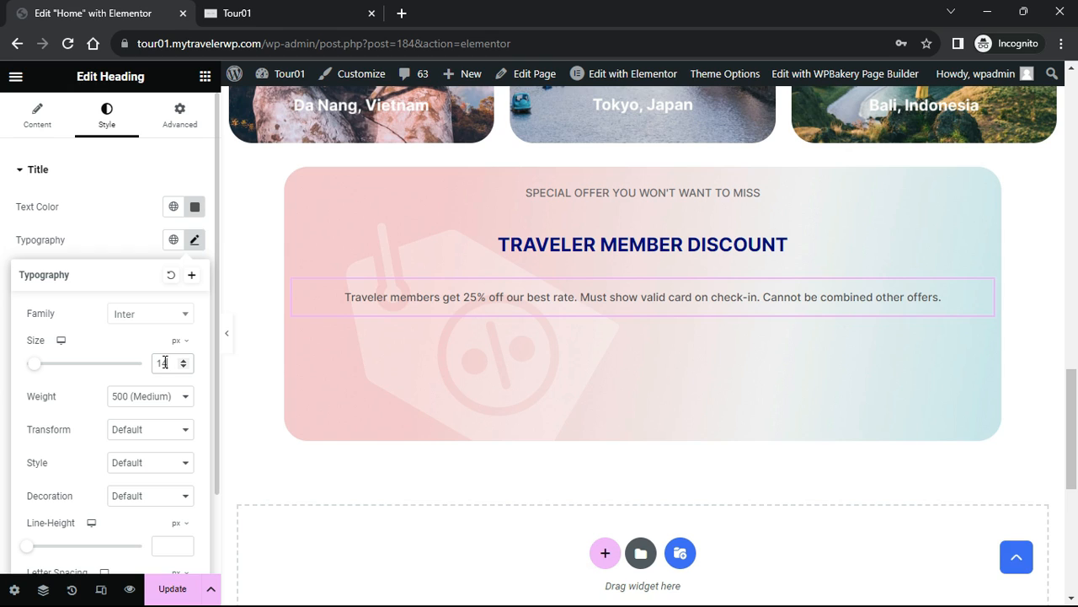
pyautogui.click(121, 240)
# Preview the banner at full width, then give the description heading a custom width of 50% and centre it in the container
pyautogui.click(227, 334)
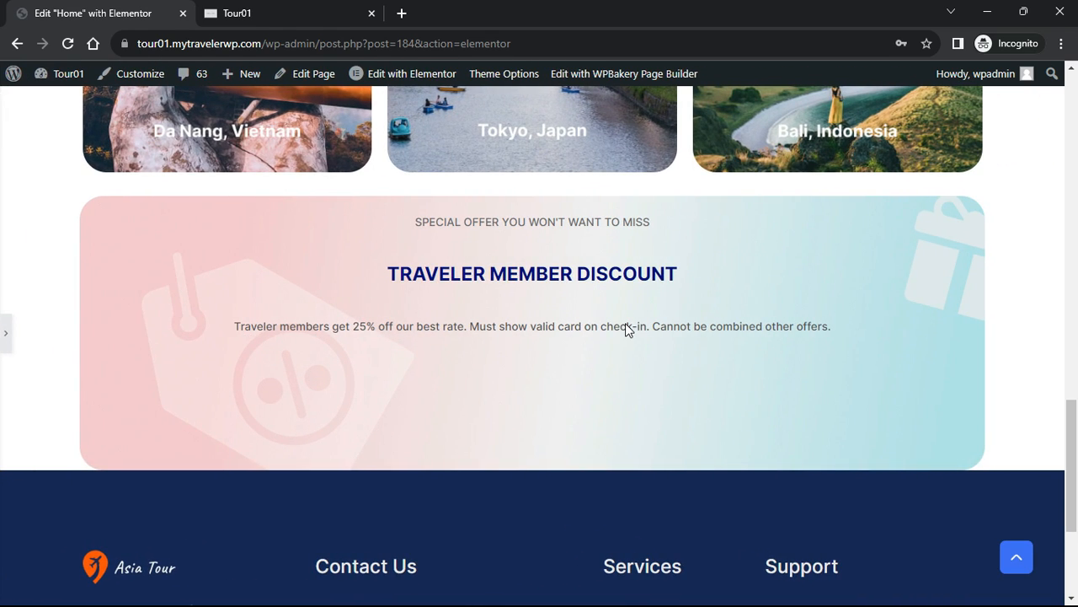
pyautogui.click(6, 335)
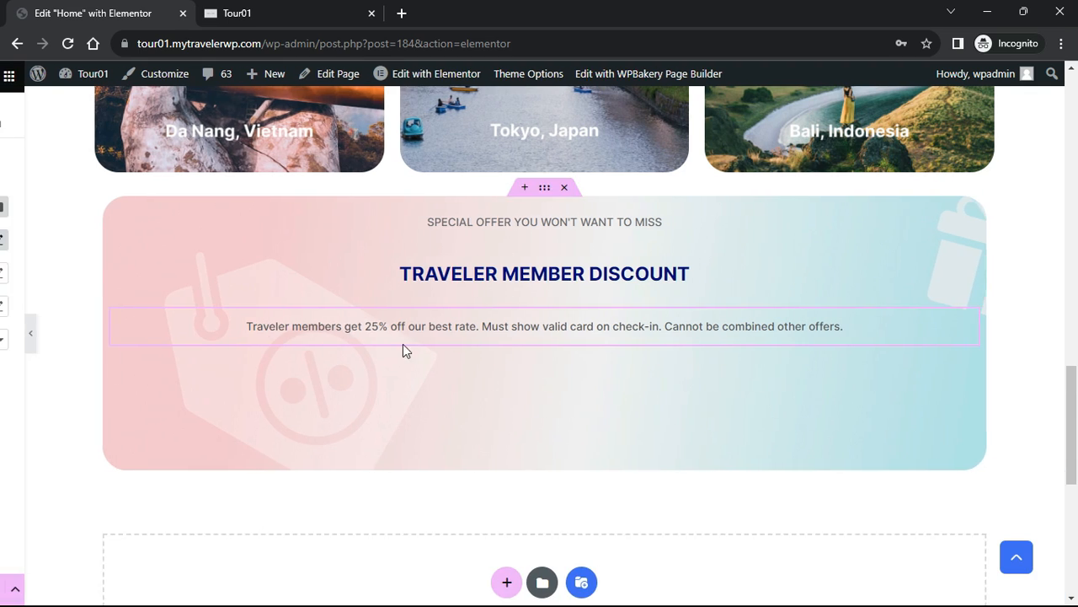
pyautogui.click(174, 115)
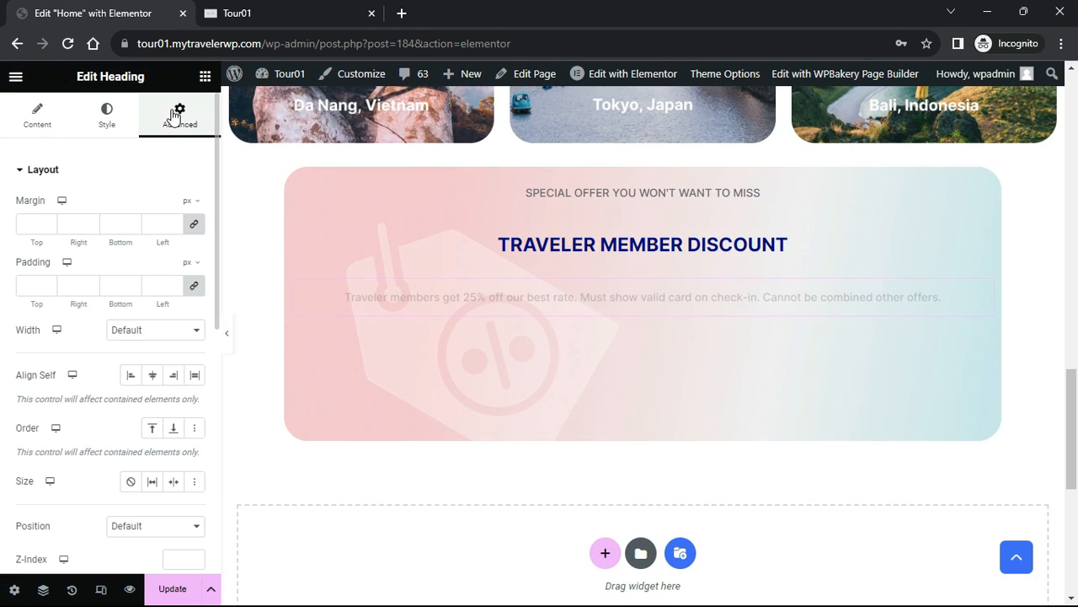
pyautogui.click(194, 334)
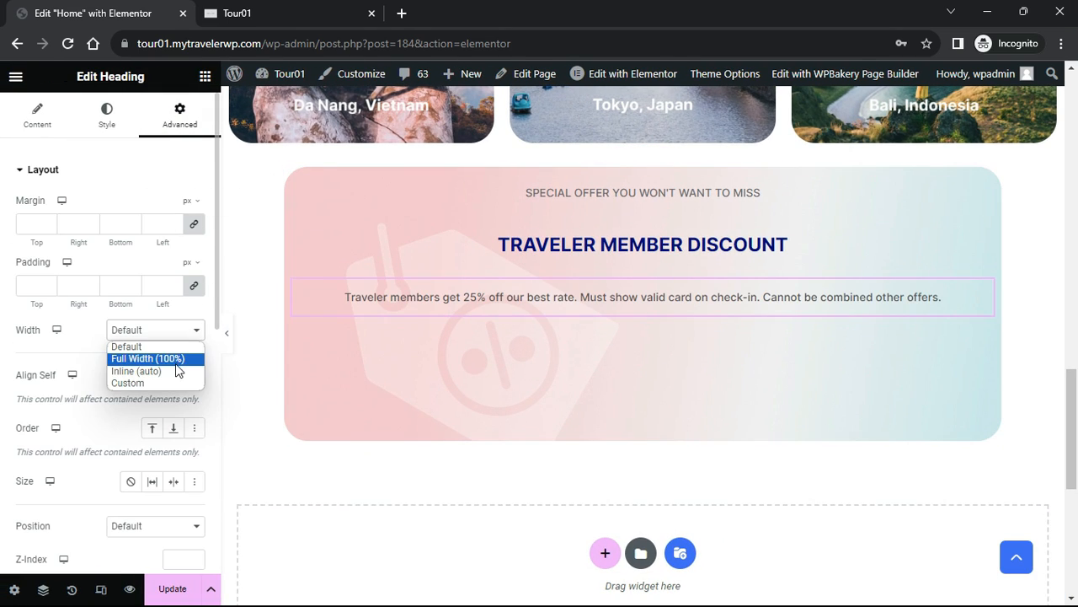
pyautogui.click(143, 380)
pyautogui.click(174, 381)
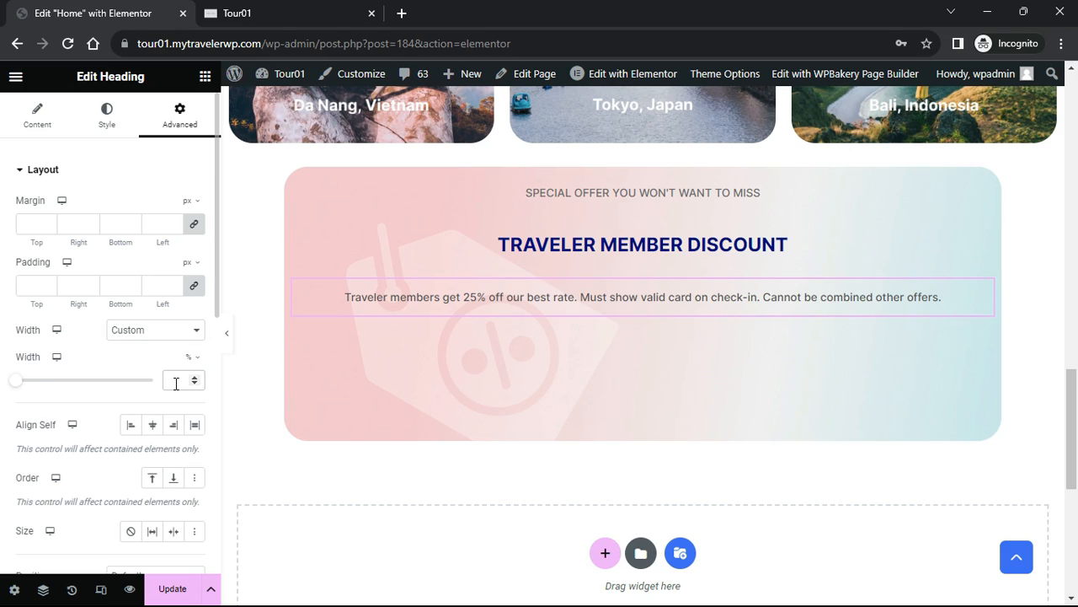
pyautogui.write('50')
pyautogui.click(152, 425)
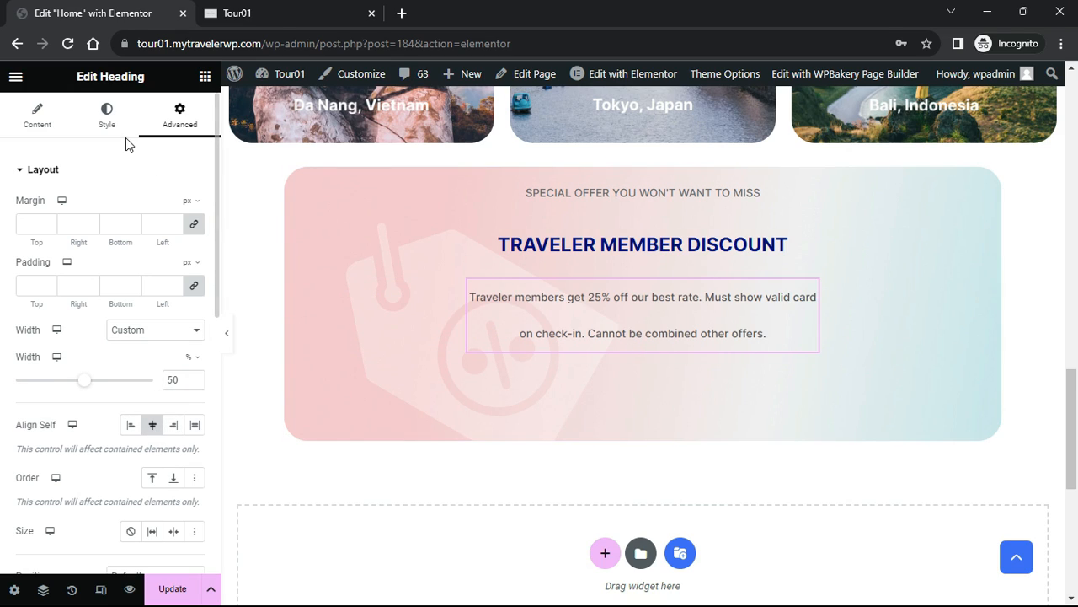
# Set the description heading's line height to 30 px in its typography settings
pyautogui.click(110, 126)
pyautogui.click(189, 244)
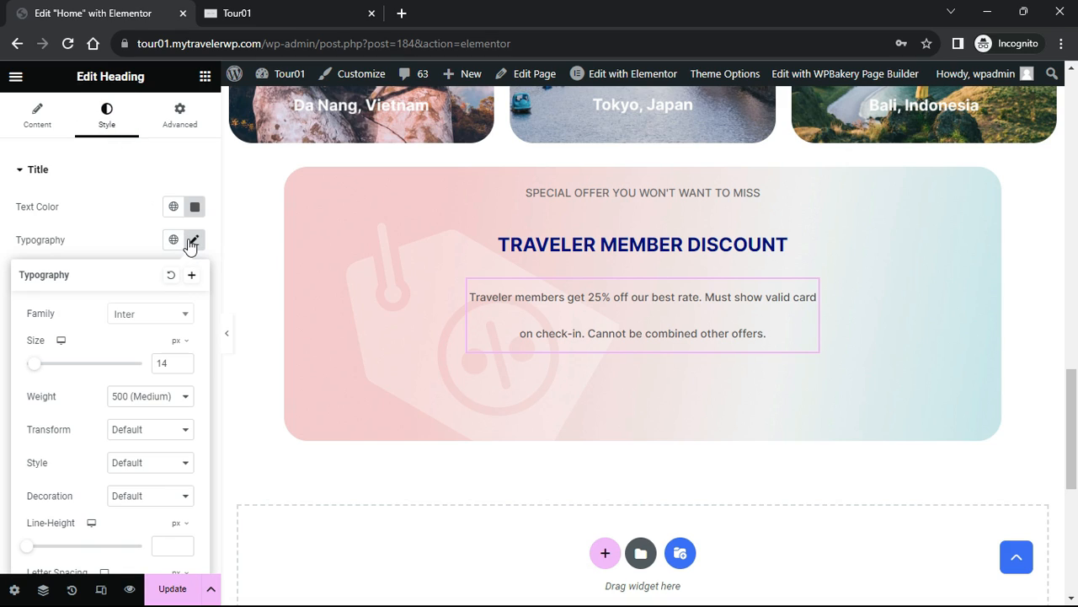
pyautogui.scroll(-1, 185, 363)
pyautogui.scroll(-1, 75, 455)
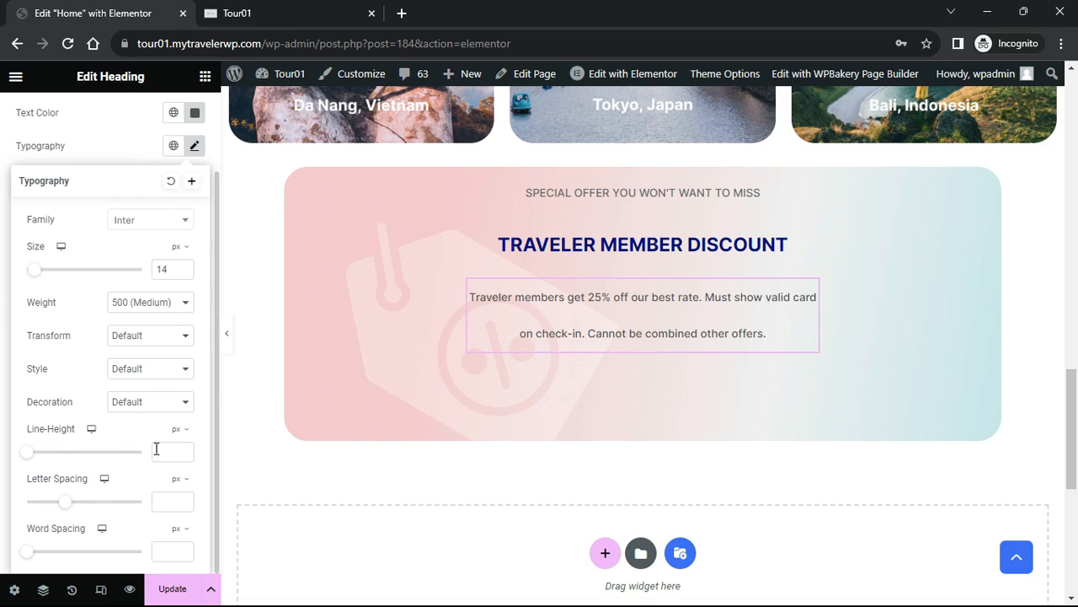
pyautogui.write('30')
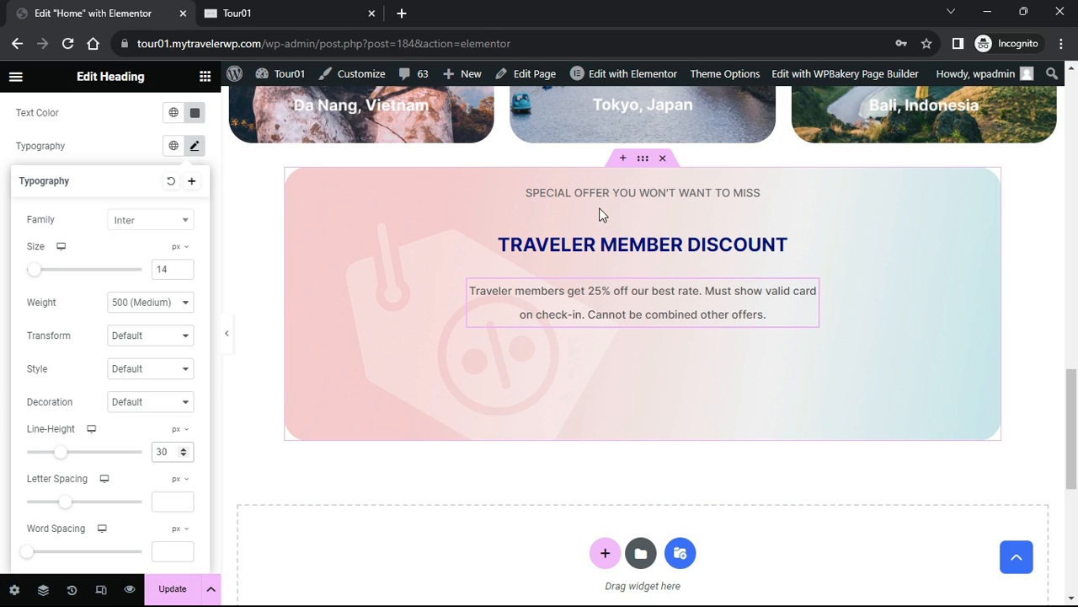
# Add a centre-aligned button widget below the description heading in the gradient container
pyautogui.click(203, 77)
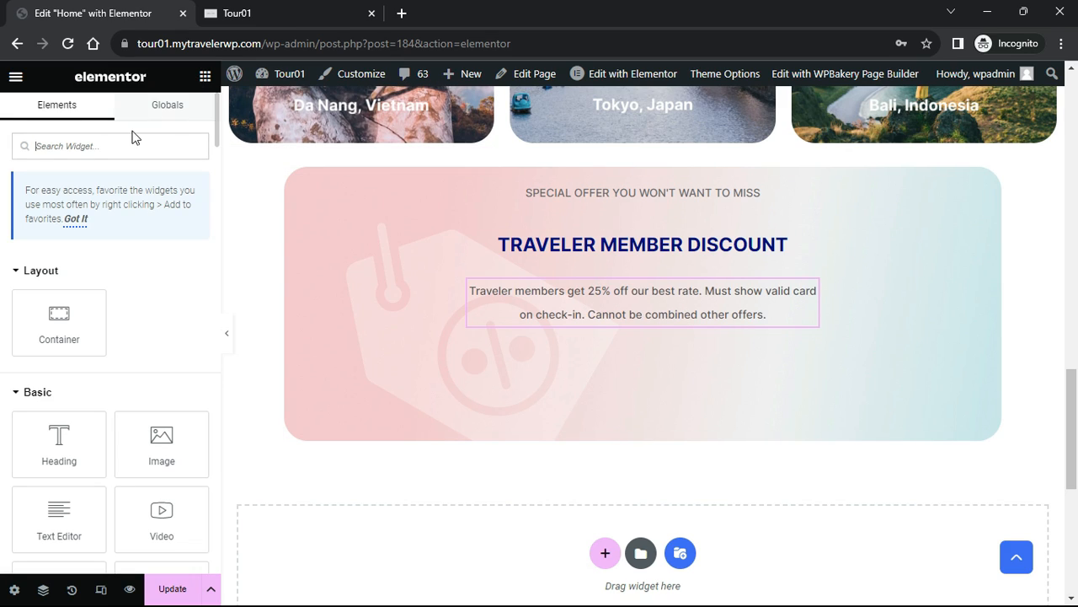
pyautogui.write('button')
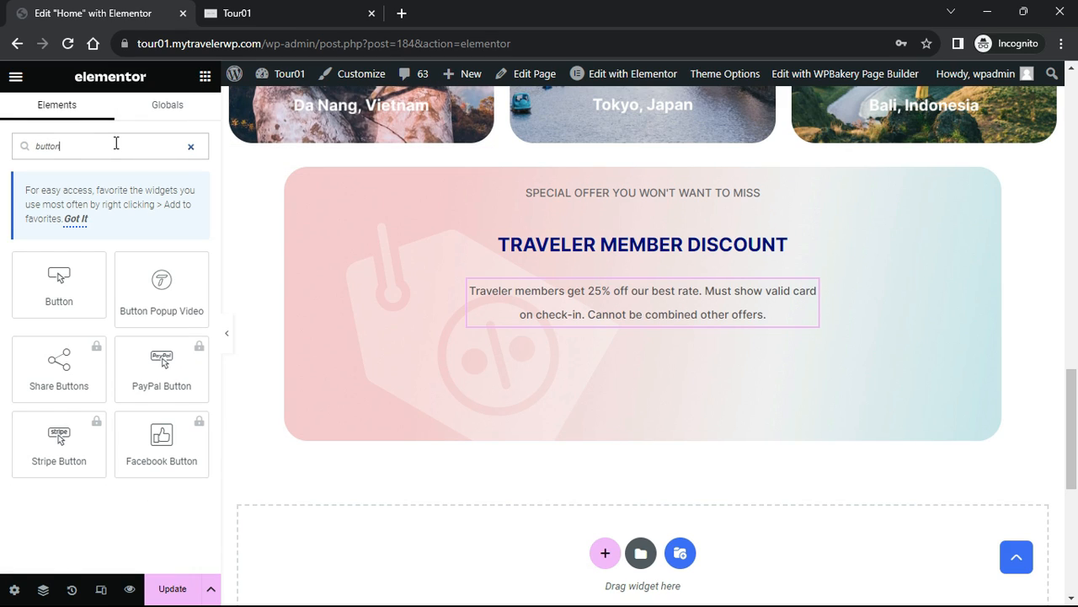
pyautogui.moveTo(59, 282); pyautogui.dragTo(642, 320)
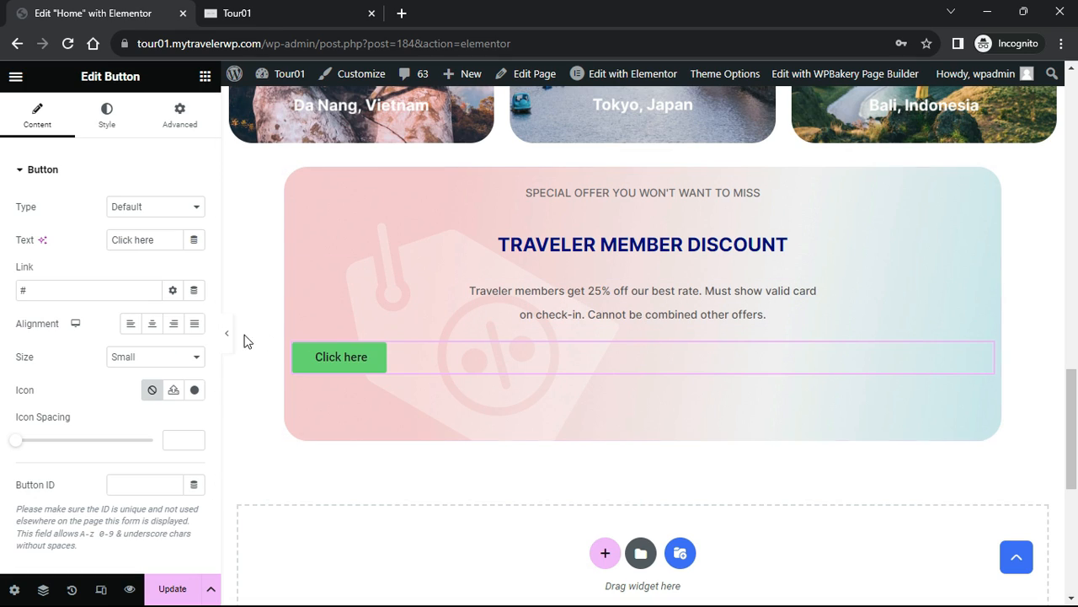
pyautogui.click(152, 323)
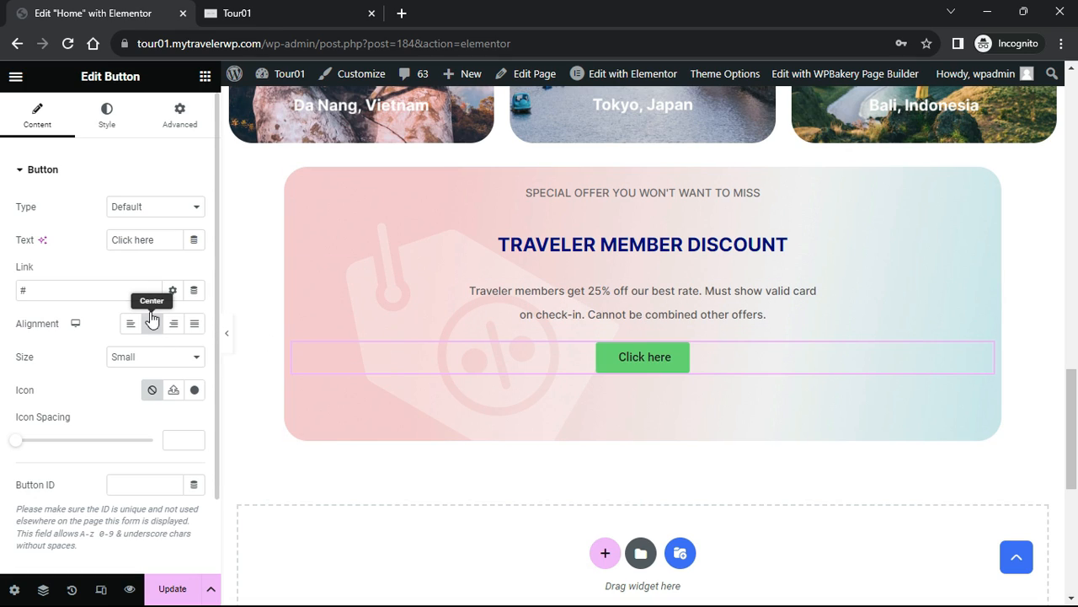
# Label the new button "GET 25% OFF NOW" and set its size to Medium
pyautogui.moveTo(161, 241); pyautogui.dragTo(82, 241)
pyautogui.write('GET 25% OFF')
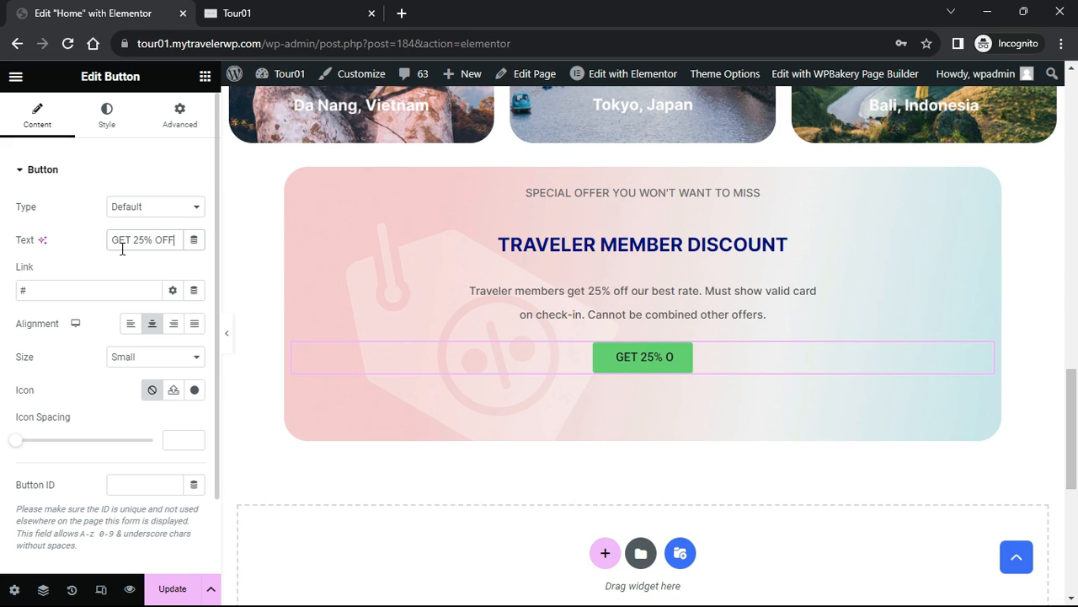
pyautogui.write(' NOW')
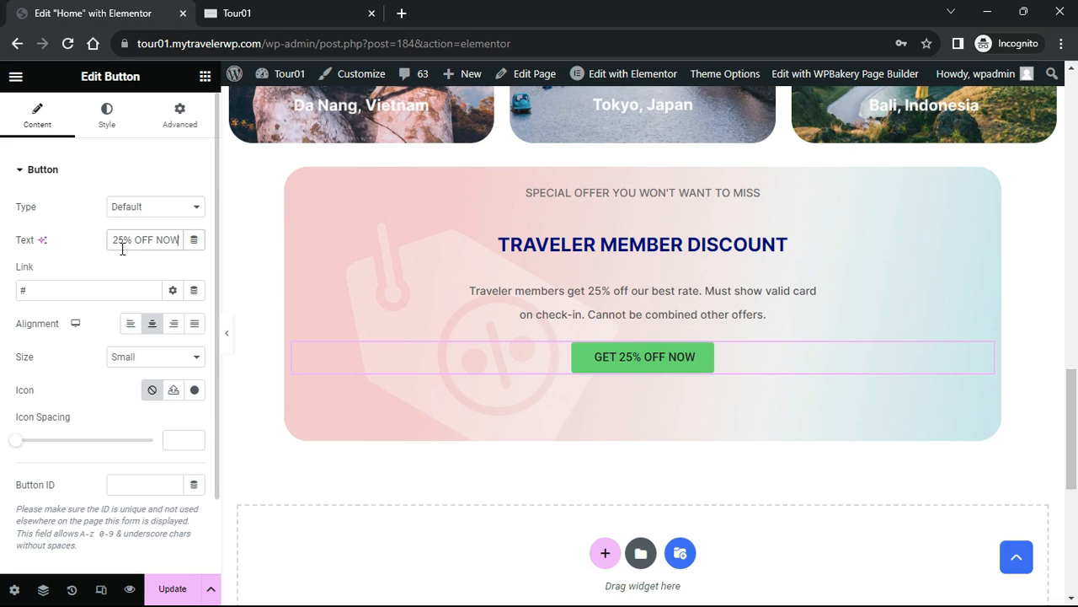
pyautogui.click(156, 356)
pyautogui.click(140, 399)
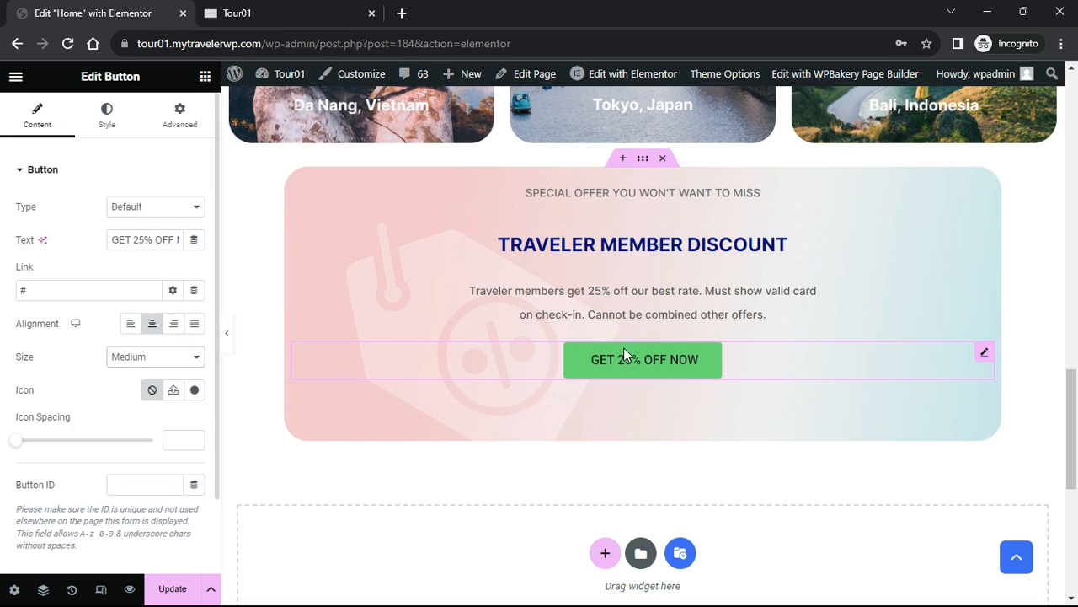
# Set the button's text colour to orange #FF9600, copying the hex code, and make the button's background colour fully transparent
pyautogui.click(108, 124)
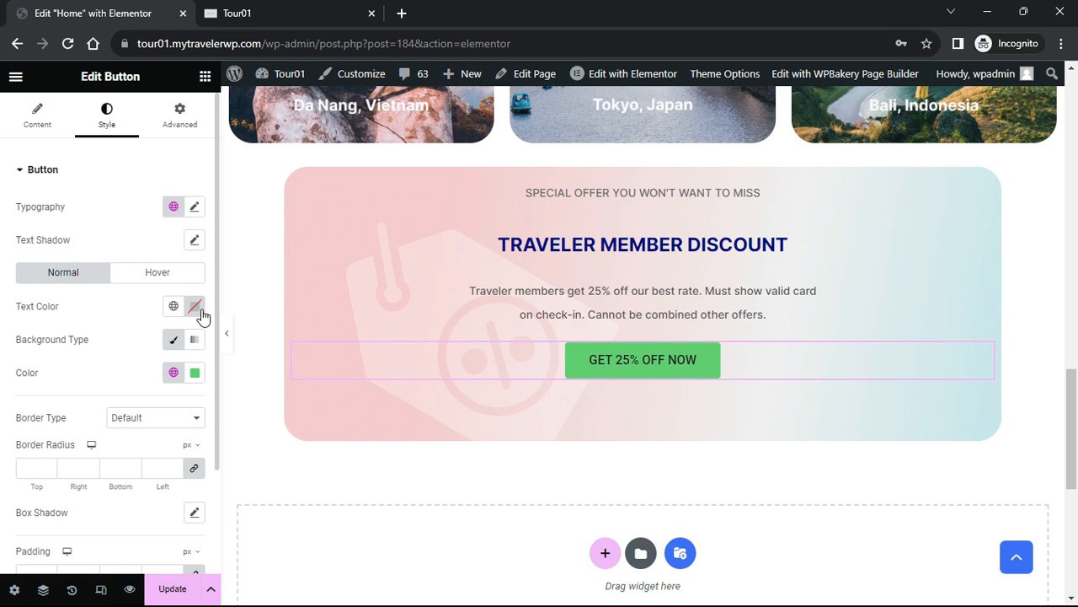
pyautogui.click(194, 307)
pyautogui.moveTo(193, 486); pyautogui.dragTo(284, 363)
pyautogui.moveTo(101, 500); pyautogui.dragTo(122, 501)
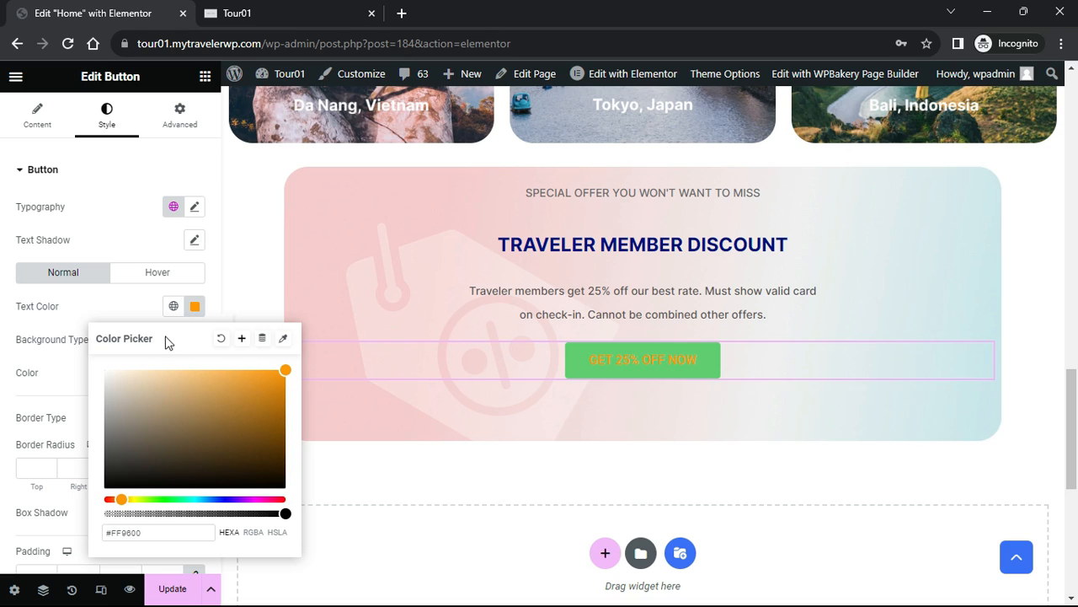
pyautogui.moveTo(113, 532); pyautogui.dragTo(107, 532)
pyautogui.hotkey('ctrl', 'c')
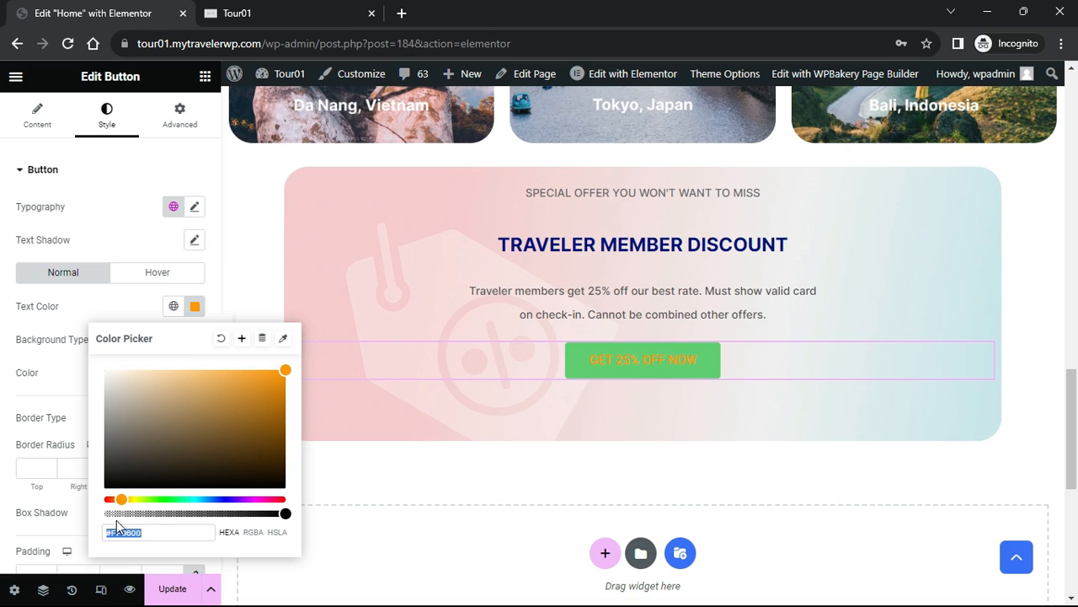
pyautogui.click(72, 311)
pyautogui.click(199, 377)
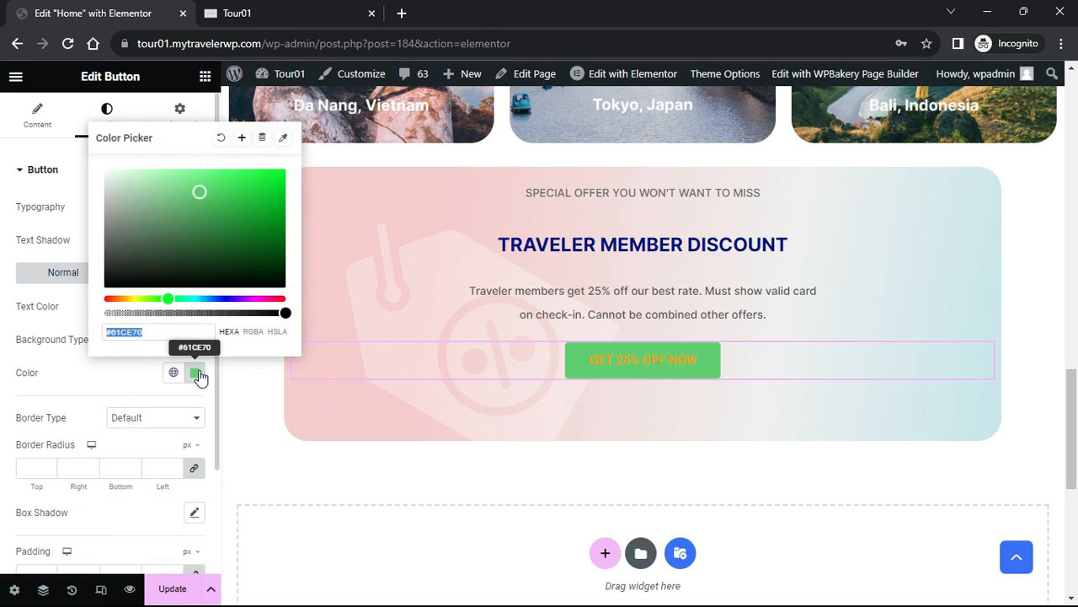
pyautogui.moveTo(281, 312); pyautogui.dragTo(68, 315)
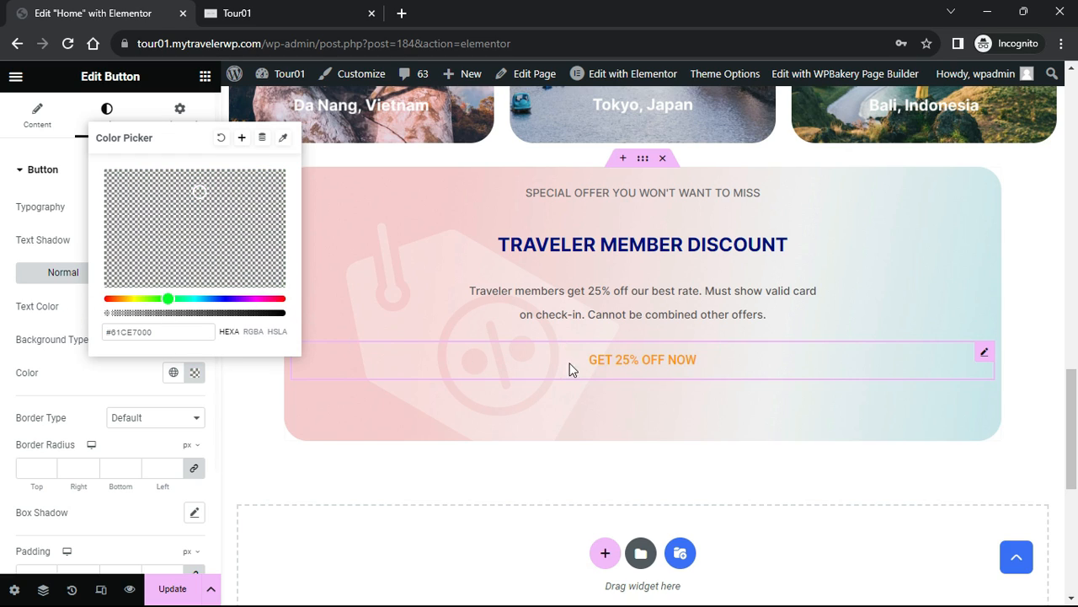
# Give the discount button a solid 2 px border in orange #FF9600 with a 30 px border radius
pyautogui.click(184, 420)
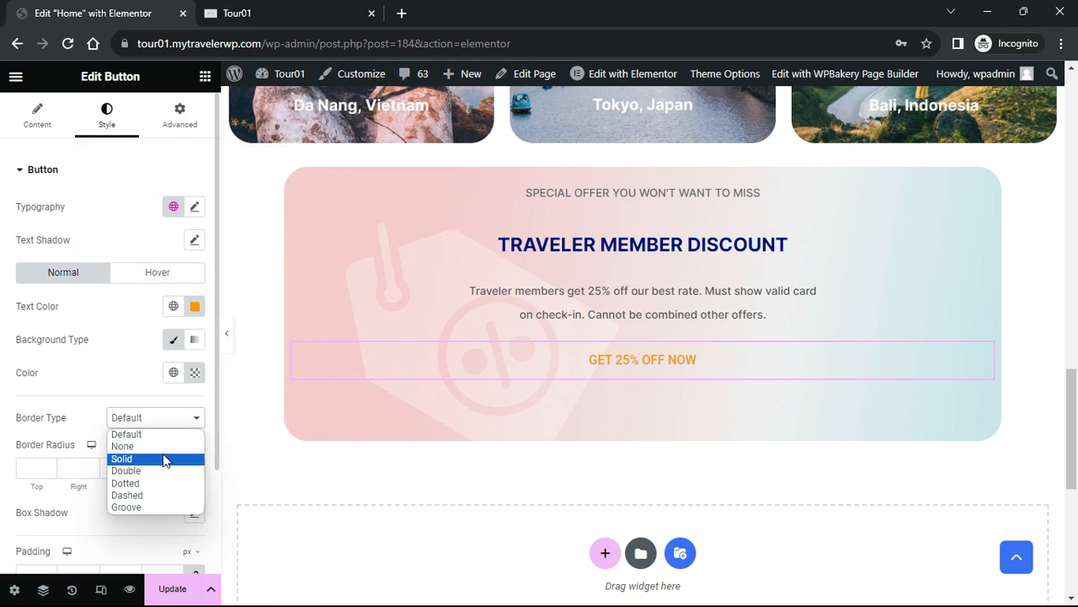
pyautogui.click(162, 456)
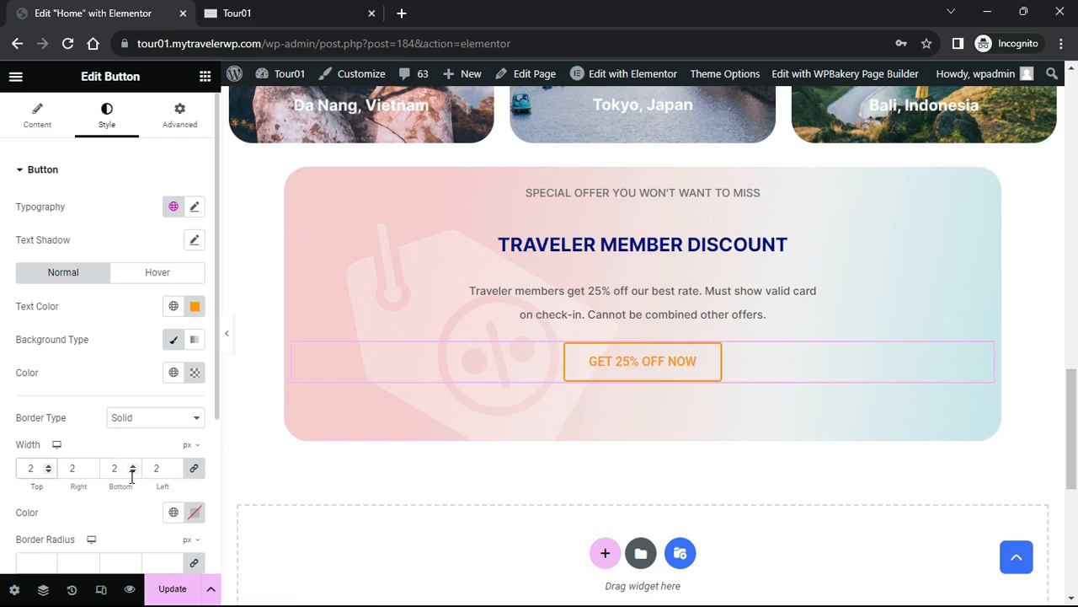
pyautogui.click(194, 512)
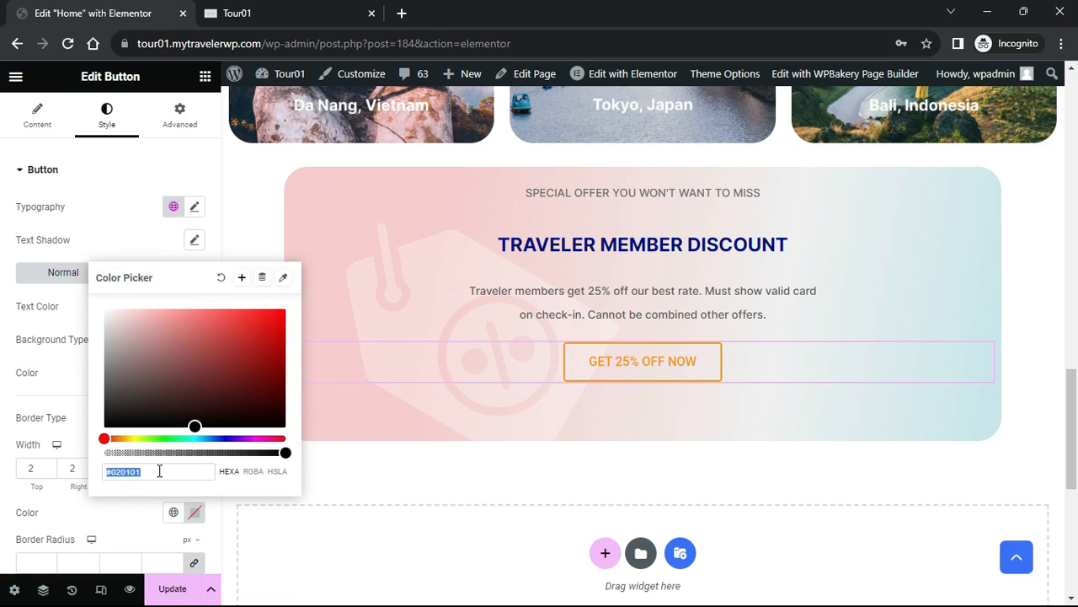
pyautogui.hotkey('ctrl', 'v')
pyautogui.click(75, 514)
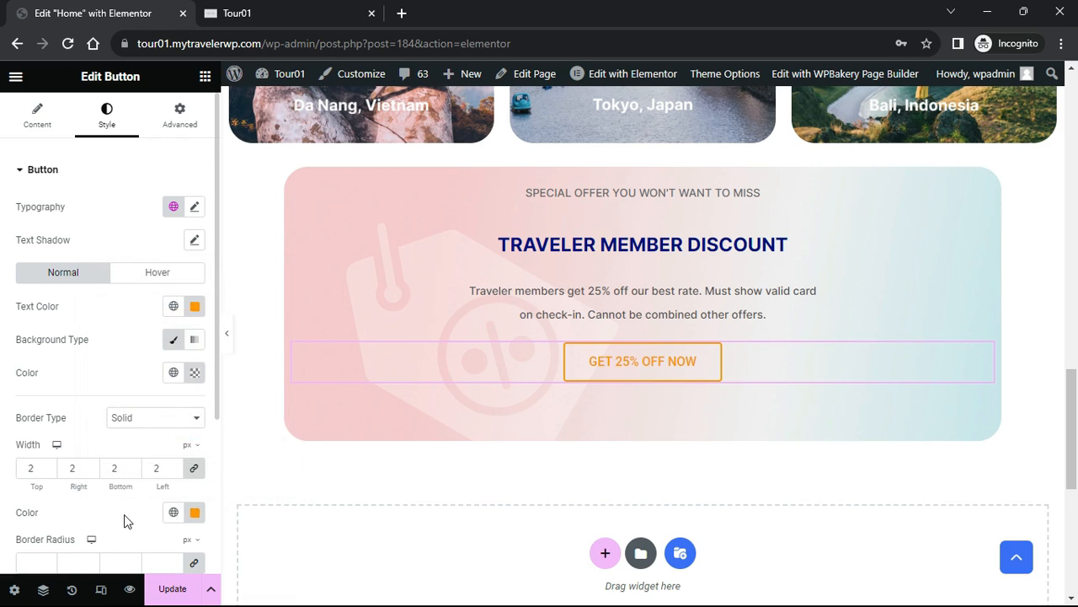
pyautogui.scroll(-1, 123, 511)
pyautogui.click(27, 482)
pyautogui.write('30')
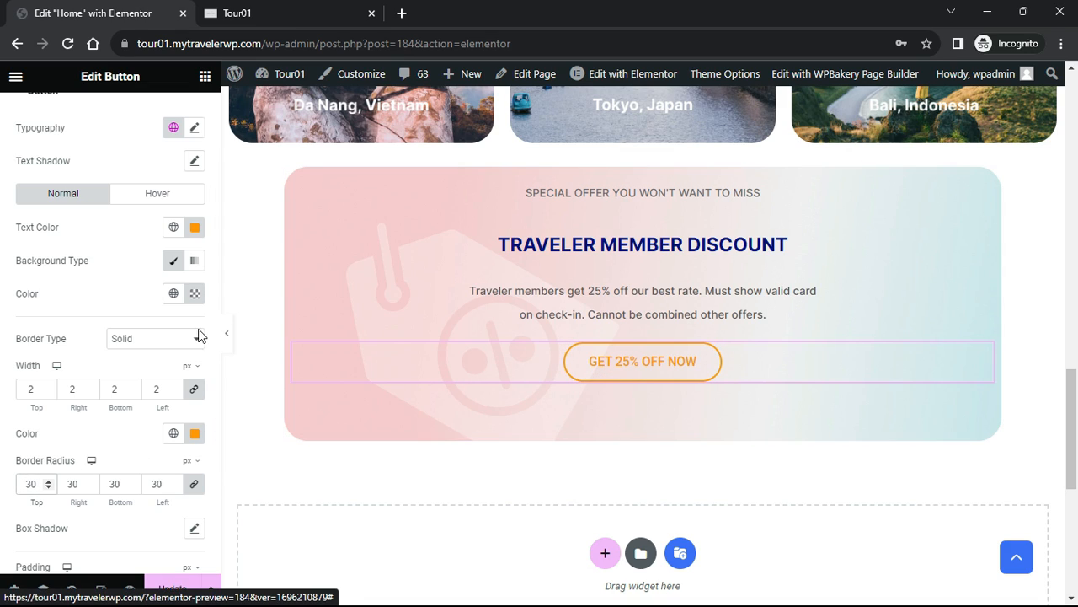
# Set the button's hover state to white #FFFFFF text on an orange #FF9600 background and check it in the full-width view
pyautogui.click(155, 201)
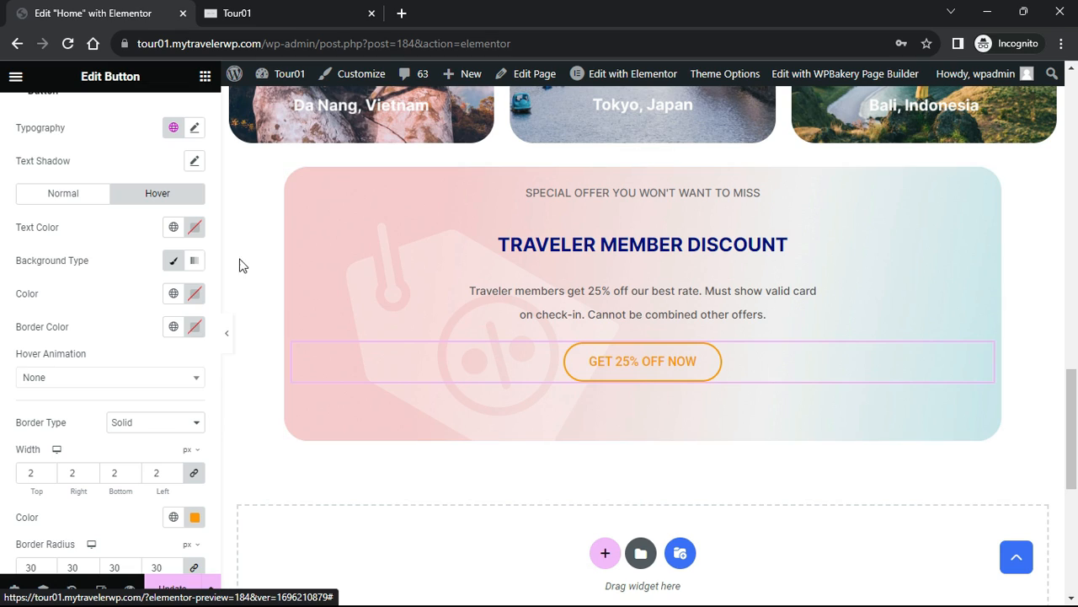
pyautogui.click(195, 228)
pyautogui.moveTo(115, 312); pyautogui.dragTo(108, 292)
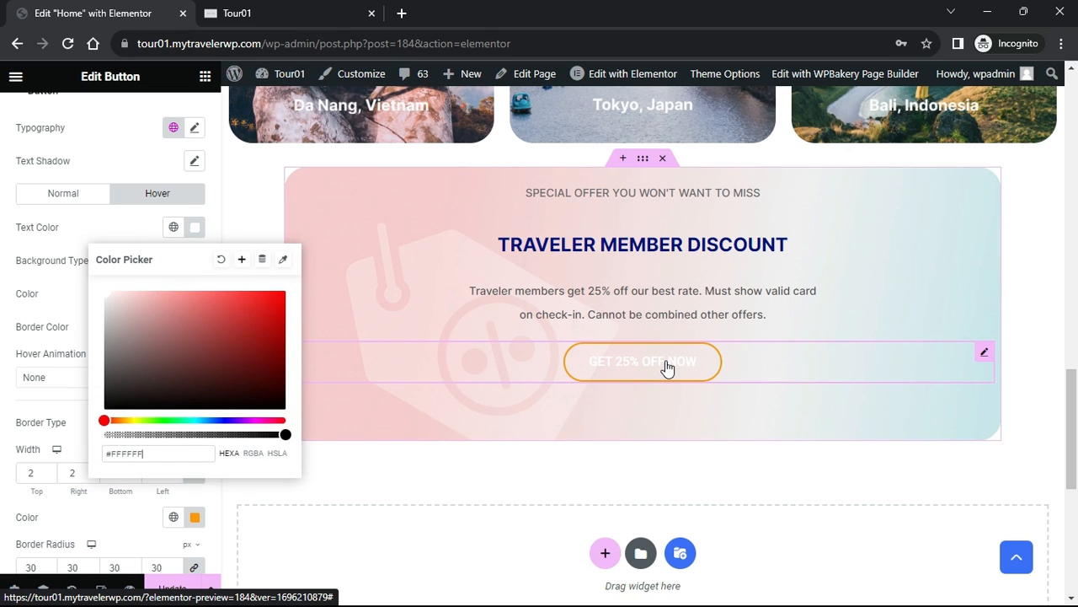
pyautogui.click(120, 233)
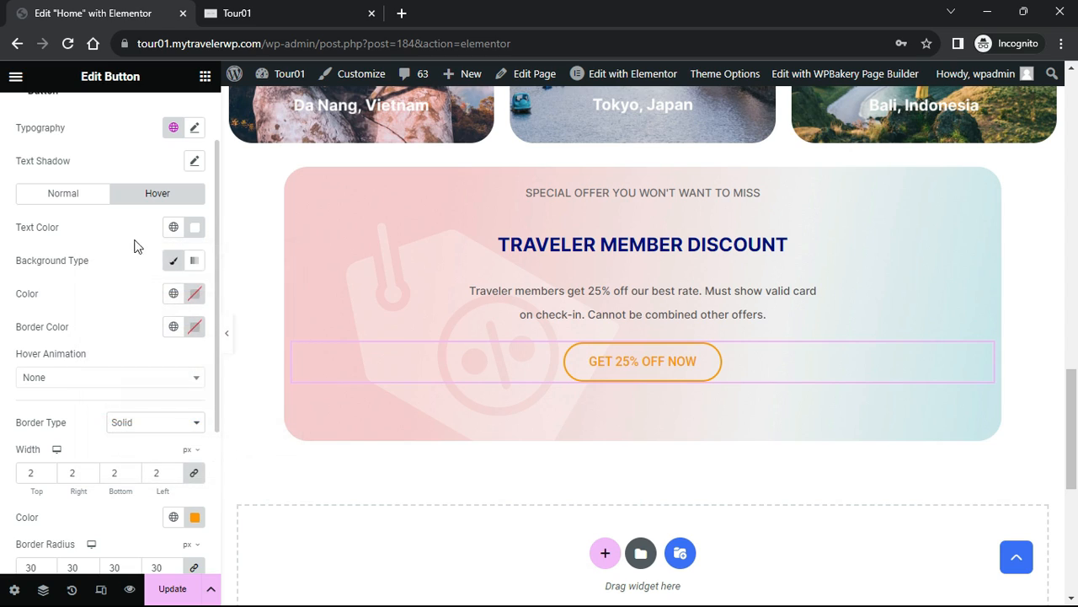
pyautogui.click(194, 295)
pyautogui.hotkey('ctrl', 'v')
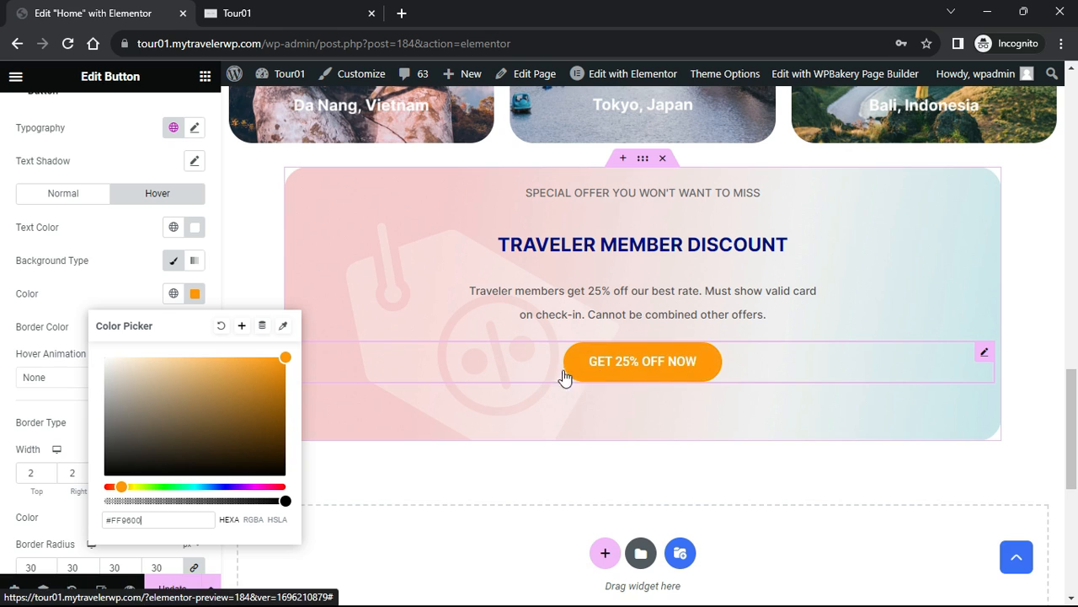
pyautogui.click(124, 266)
pyautogui.click(229, 333)
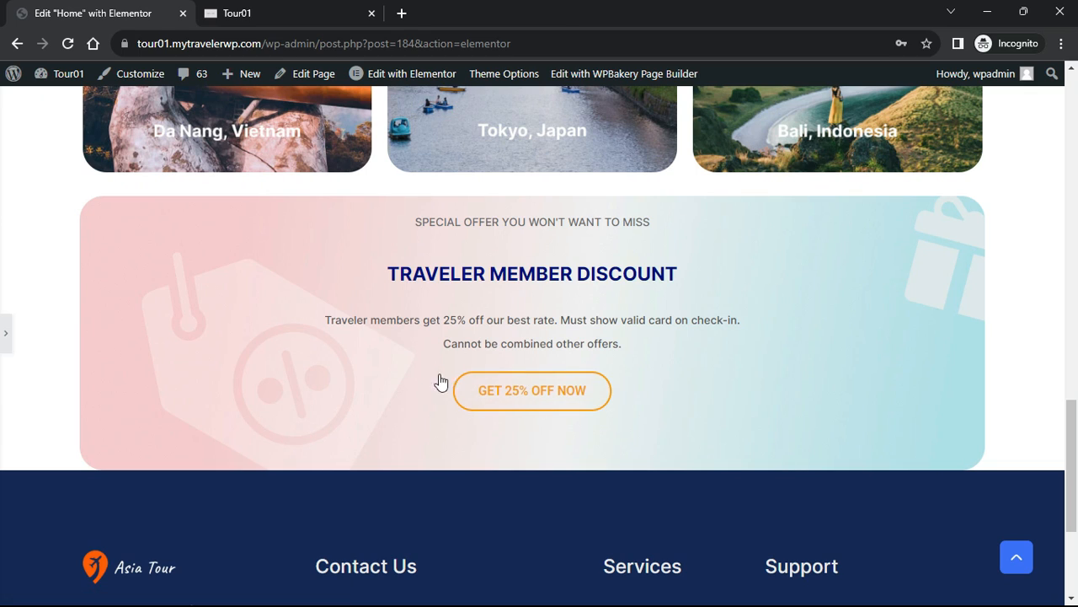
pyautogui.click(7, 337)
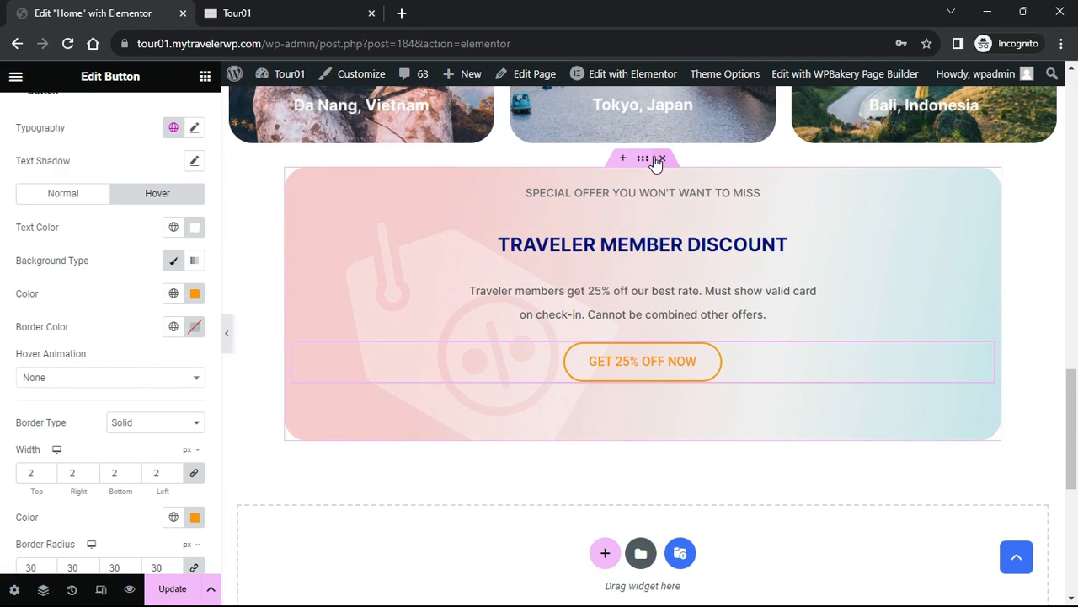
# Set the gradient container's column and row gaps to 0 px and justify its content to the centre
pyautogui.click(646, 160)
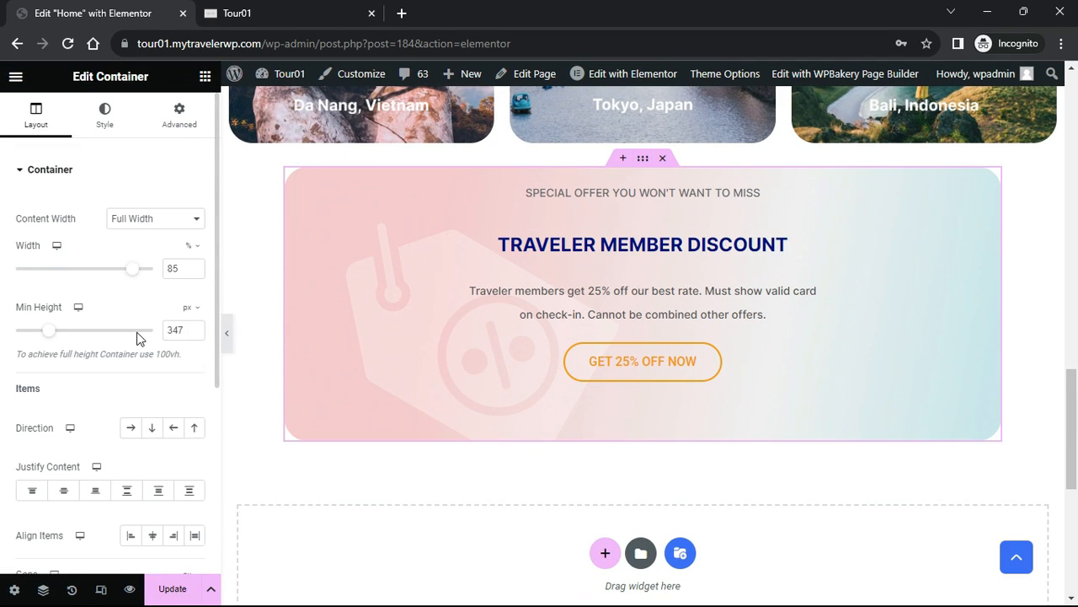
pyautogui.scroll(-2, 138, 334)
pyautogui.click(193, 442)
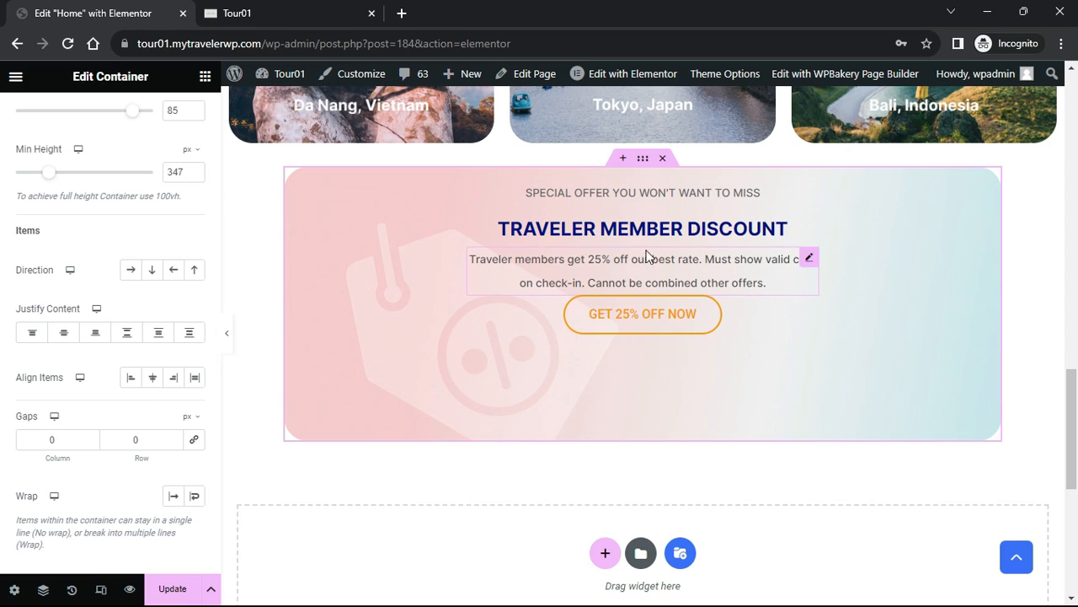
pyautogui.click(71, 336)
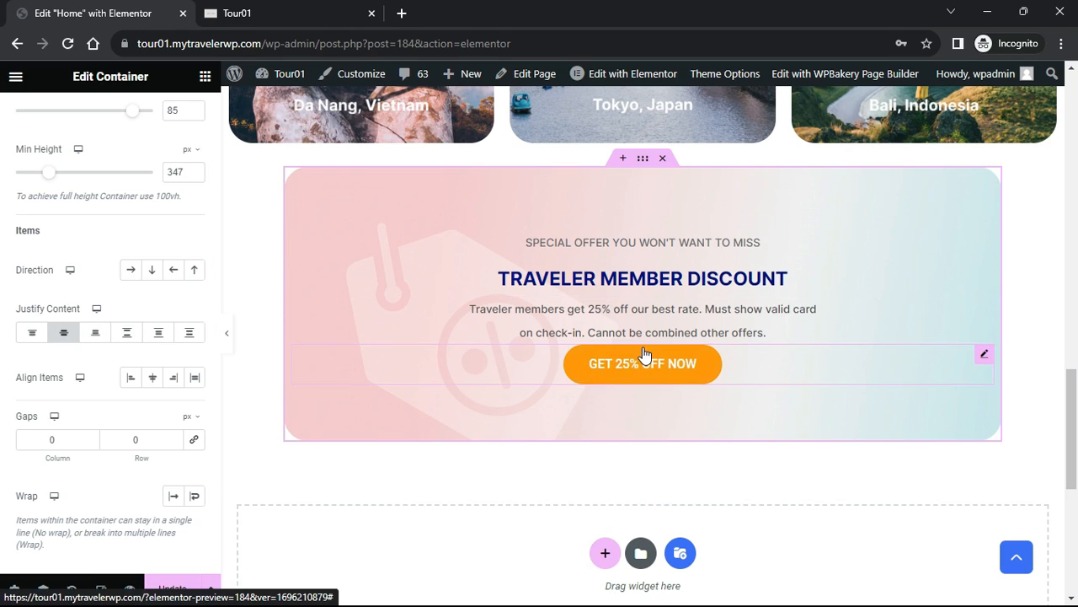
# Give the description heading a 30 px bottom margin with unlinked sides, and check the banner spacing at full width
pyautogui.click(808, 308)
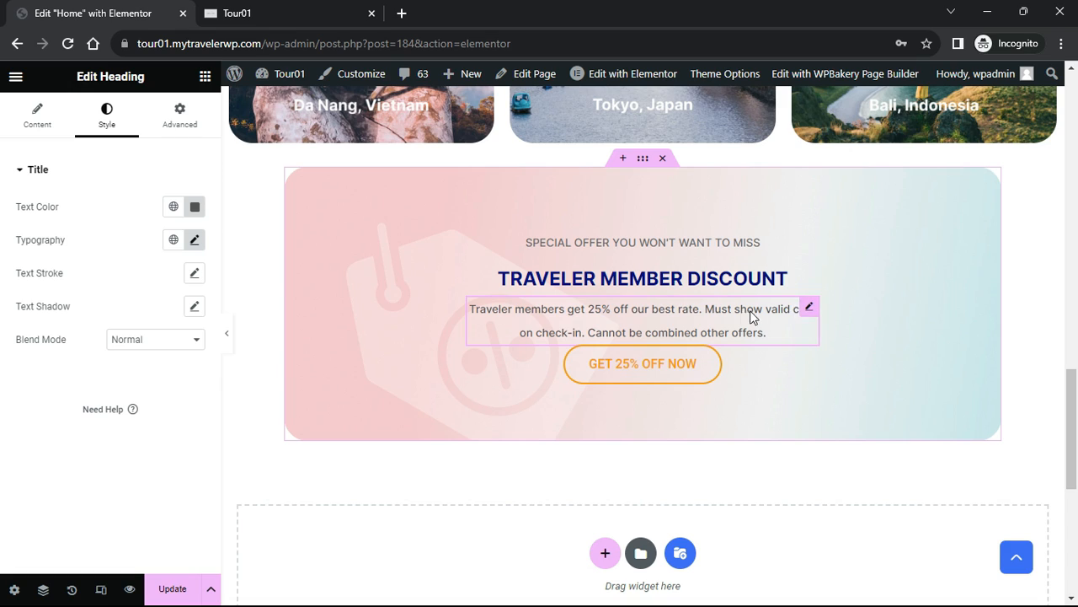
pyautogui.click(194, 135)
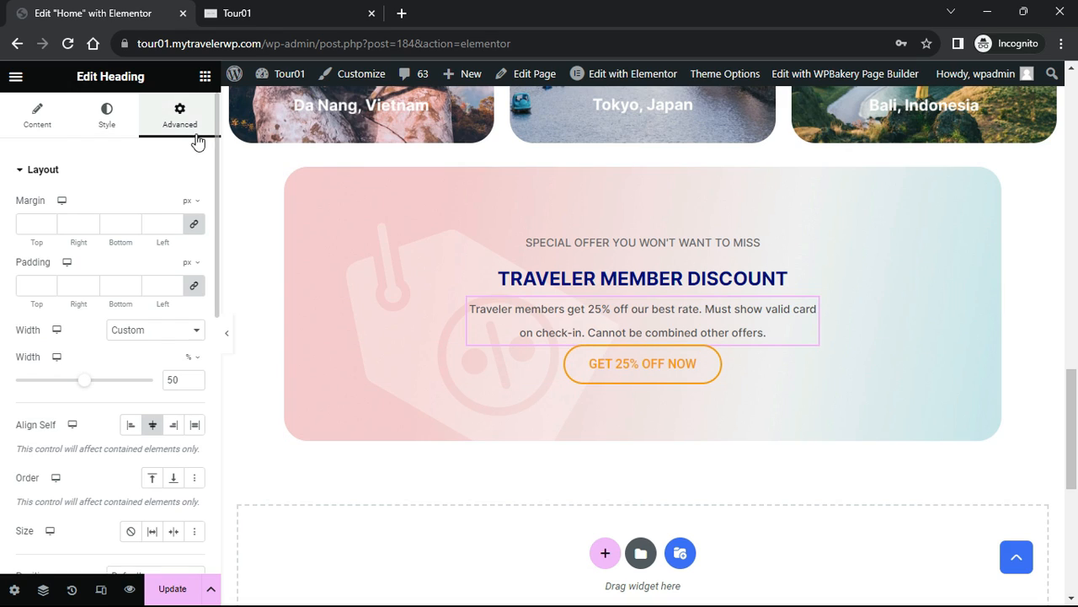
pyautogui.click(194, 223)
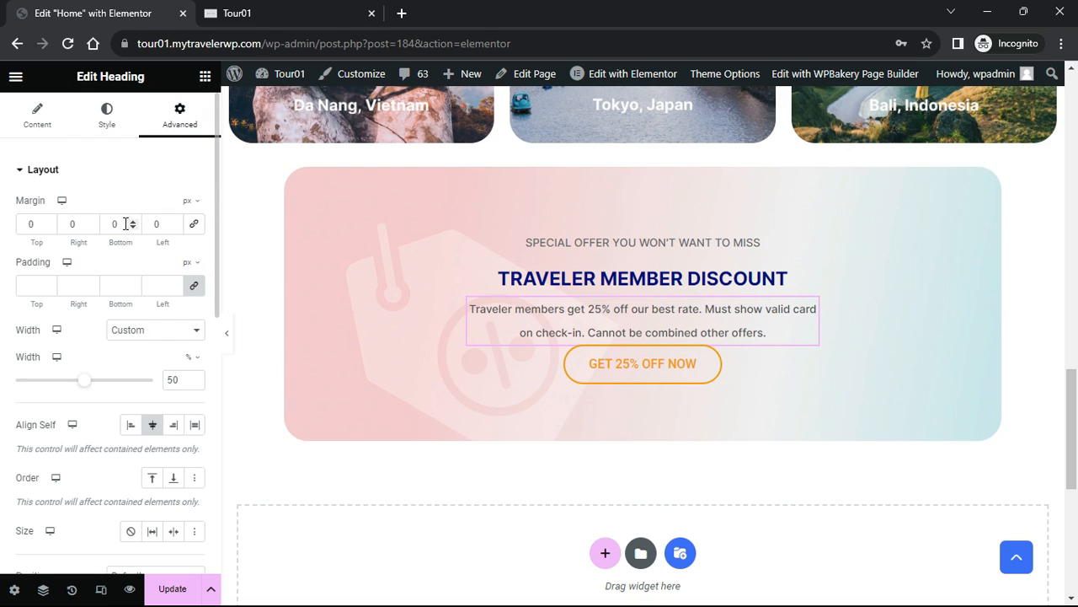
pyautogui.write('30')
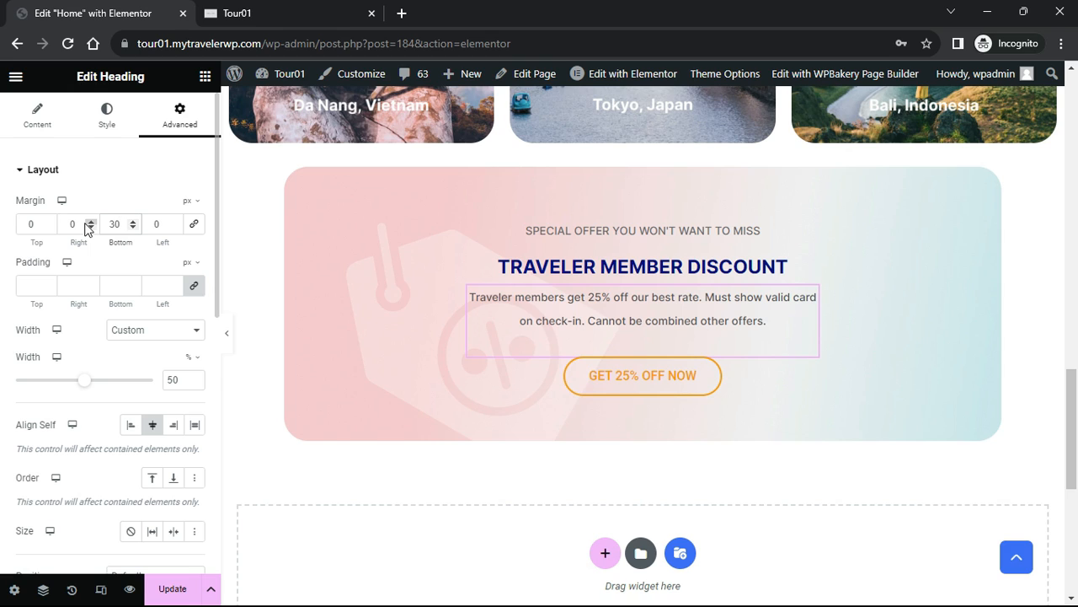
pyautogui.click(230, 332)
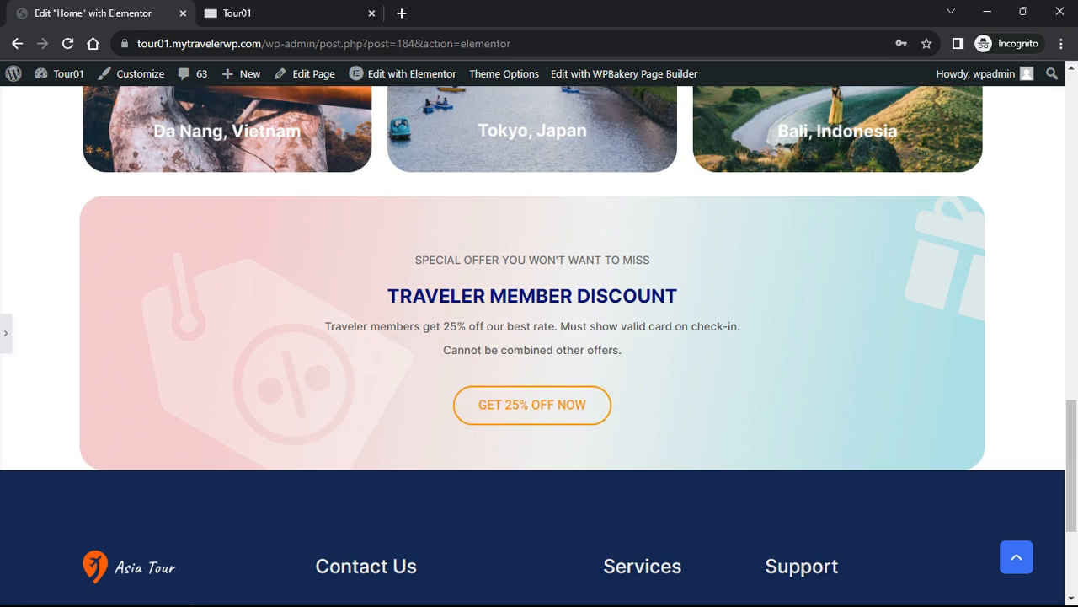
pyautogui.click(6, 333)
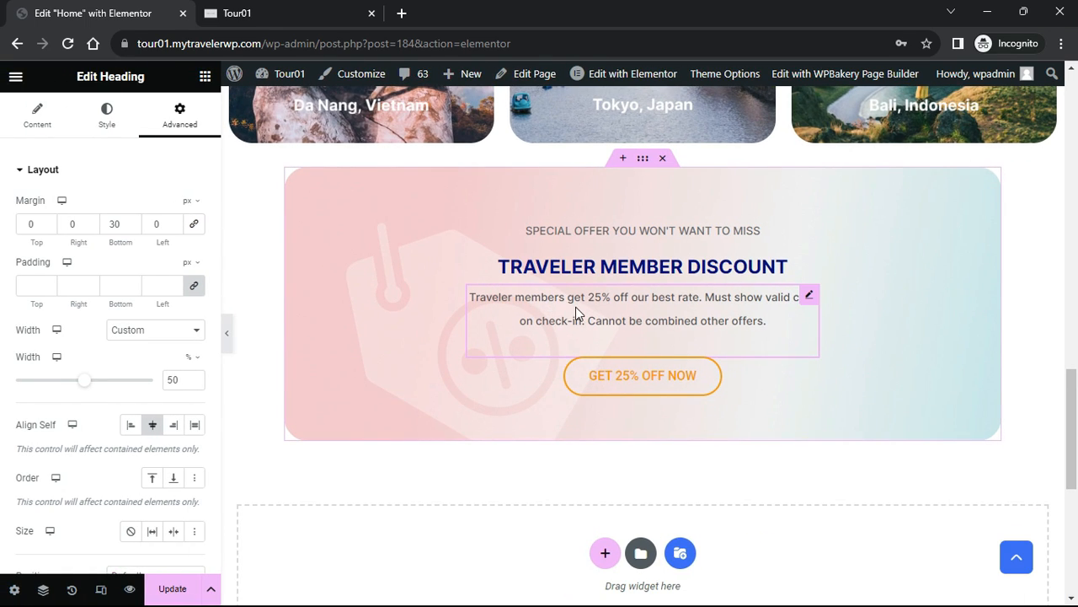
# Save the page and review the discount banner and its button hover effect on the Tour01 preview page
pyautogui.click(205, 77)
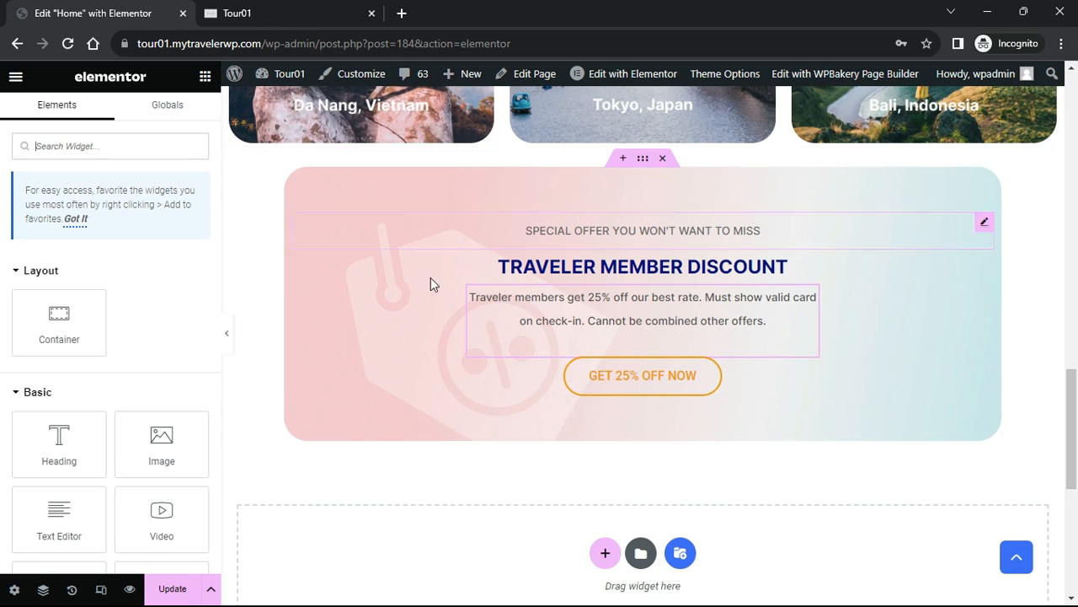
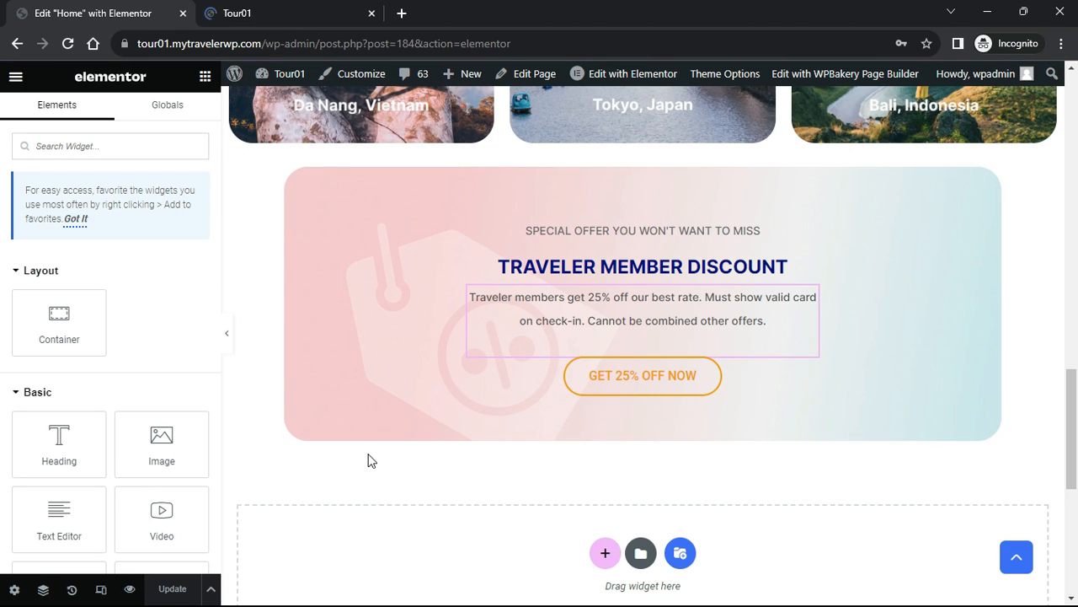
pyautogui.click(301, 13)
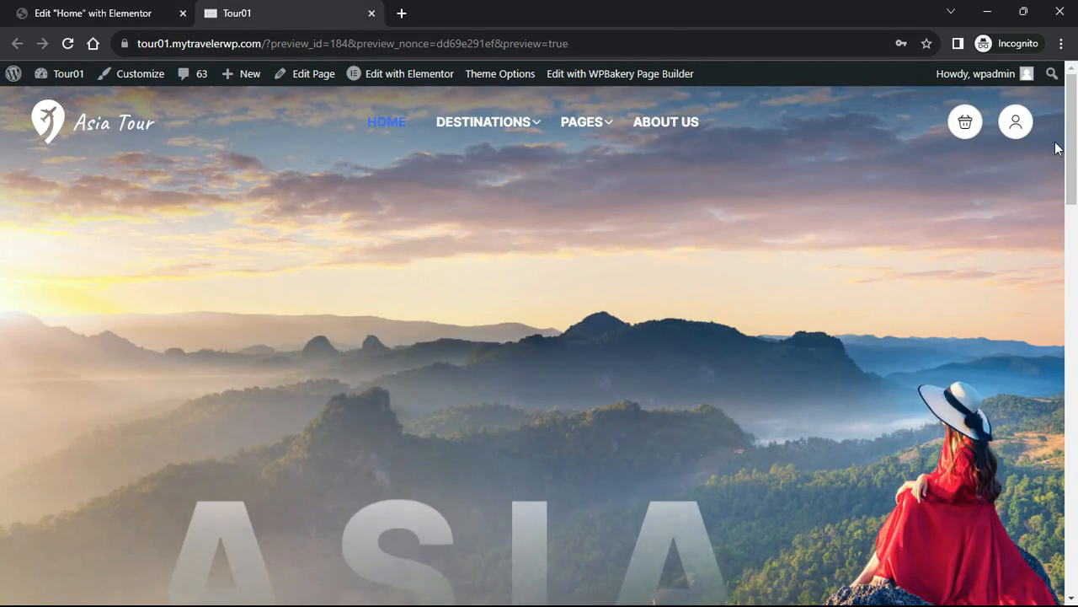
pyautogui.moveTo(1076, 152); pyautogui.dragTo(1076, 476)
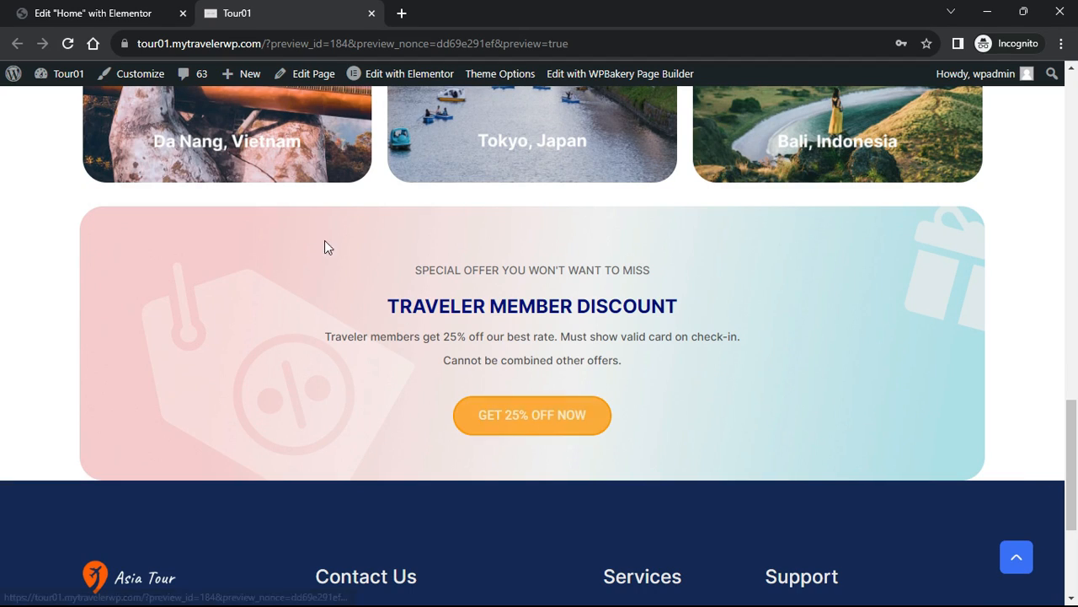
pyautogui.click(145, 15)
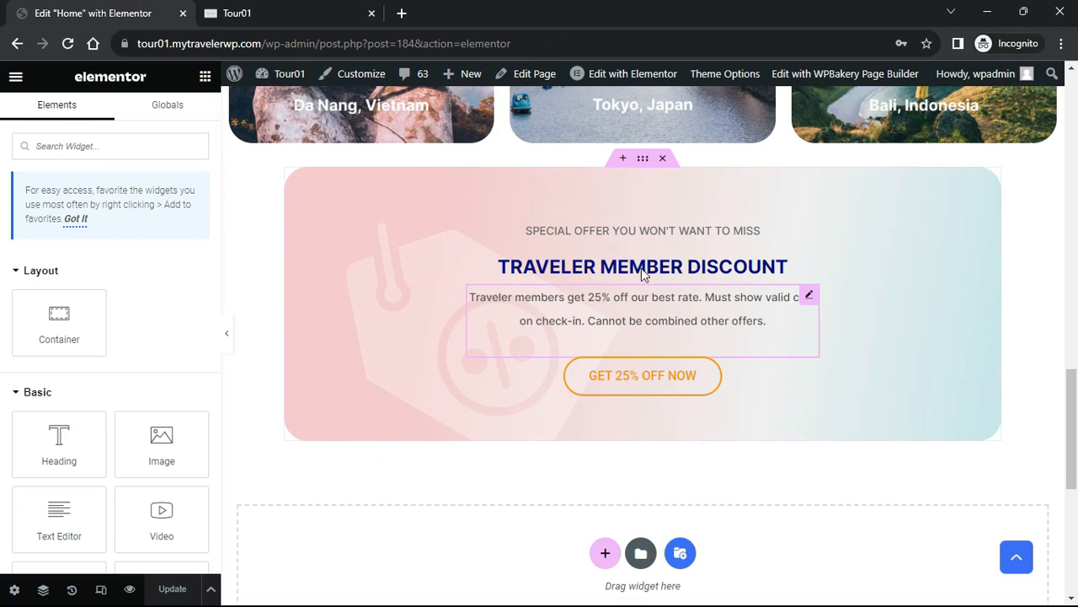
# Apply a Fade In entrance animation with Slow duration to the gradient discount container
pyautogui.click(642, 159)
pyautogui.click(179, 122)
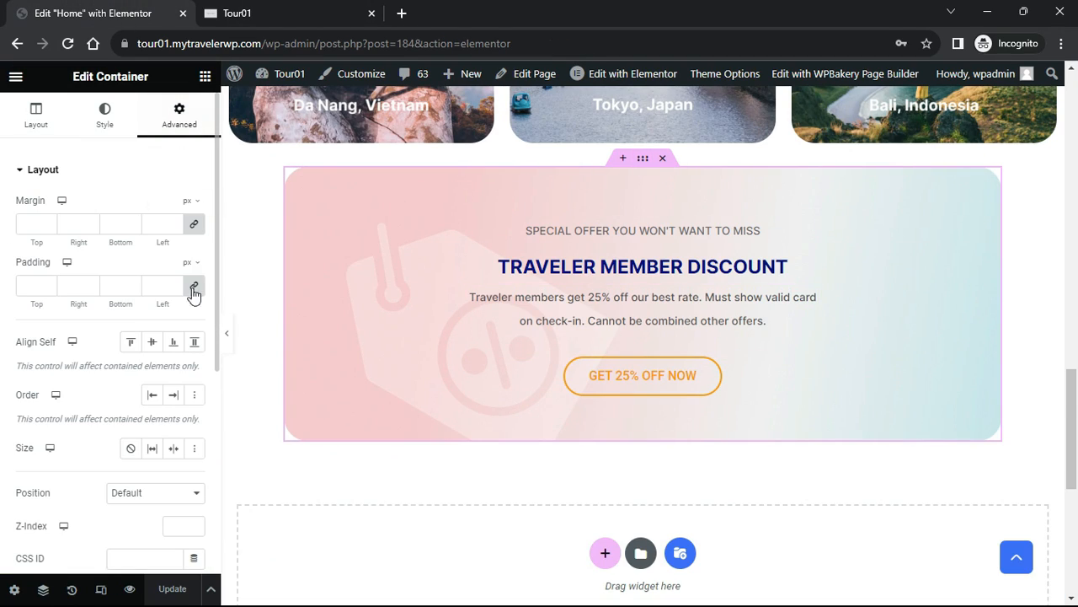
pyautogui.scroll(-2, 165, 355)
pyautogui.scroll(-2, 165, 360)
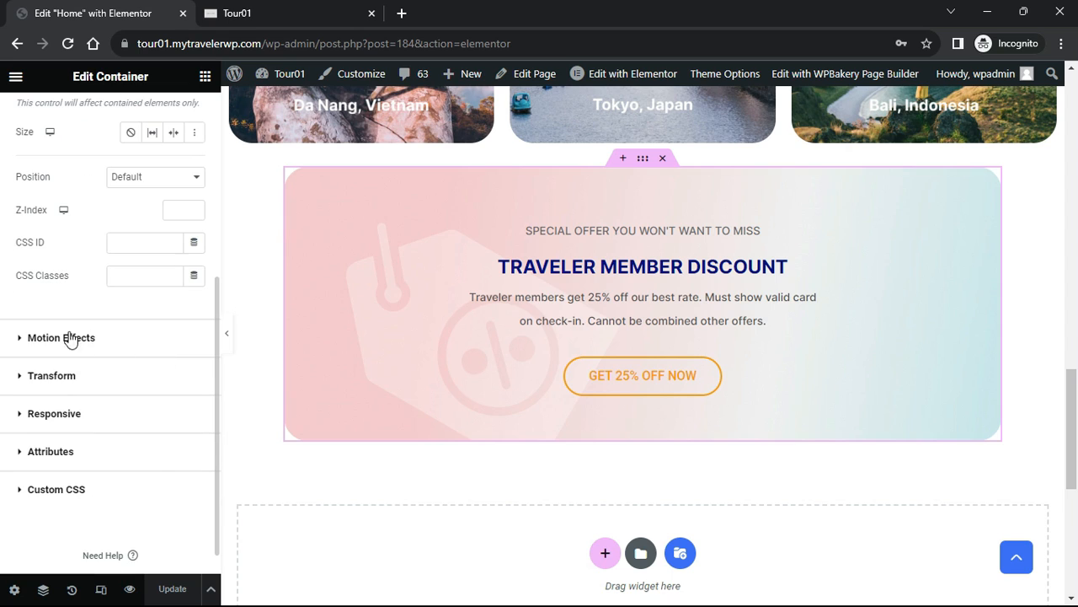
pyautogui.click(17, 338)
pyautogui.click(148, 265)
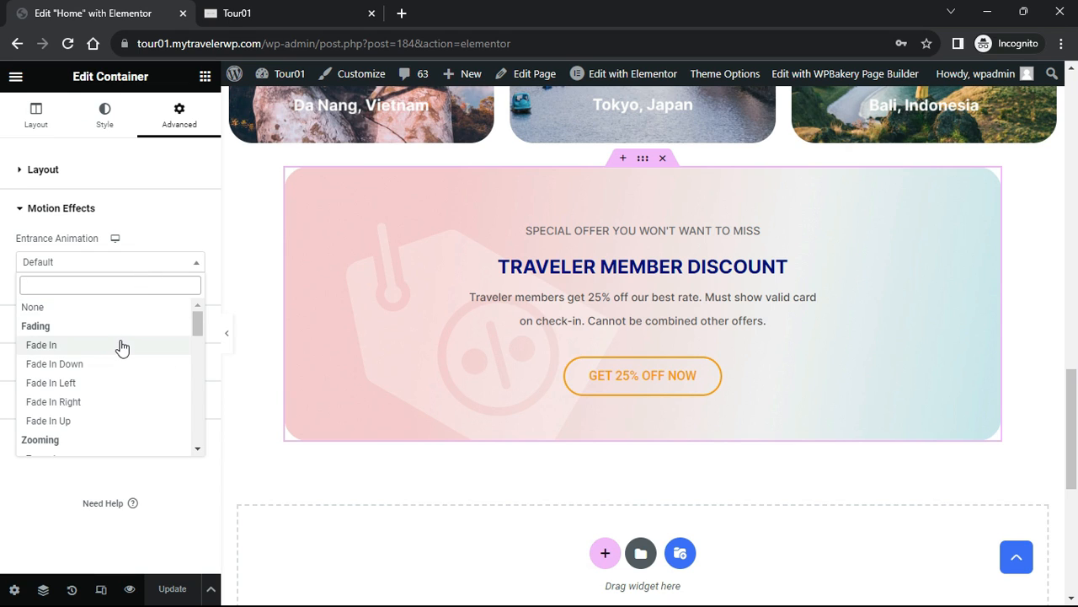
pyautogui.click(120, 347)
pyautogui.click(142, 297)
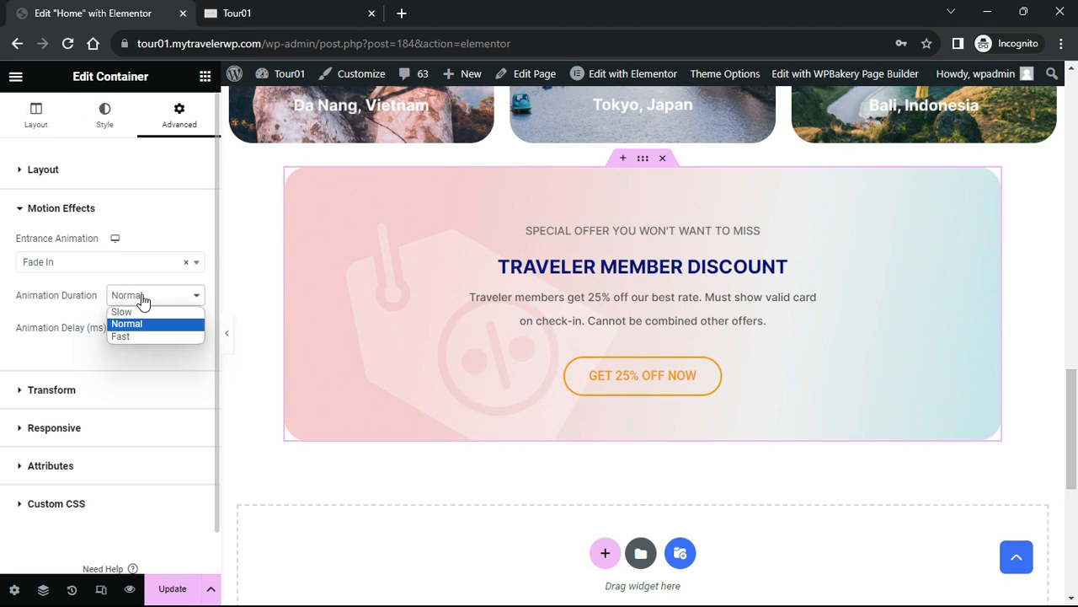
pyautogui.click(138, 312)
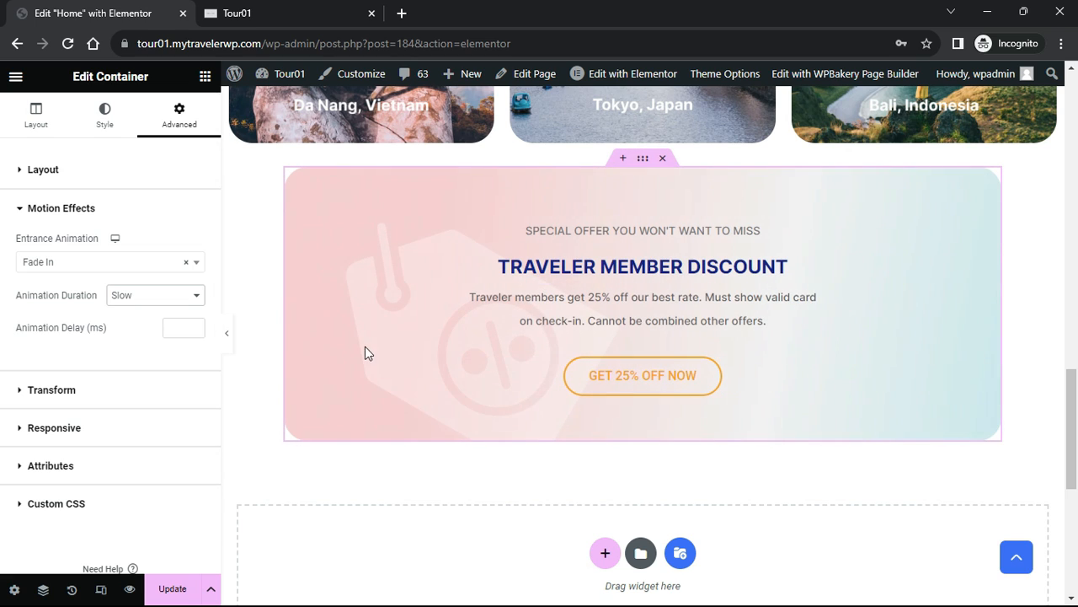
# Update the page and check the discount banner's entrance animation on the preview page
pyautogui.click(175, 588)
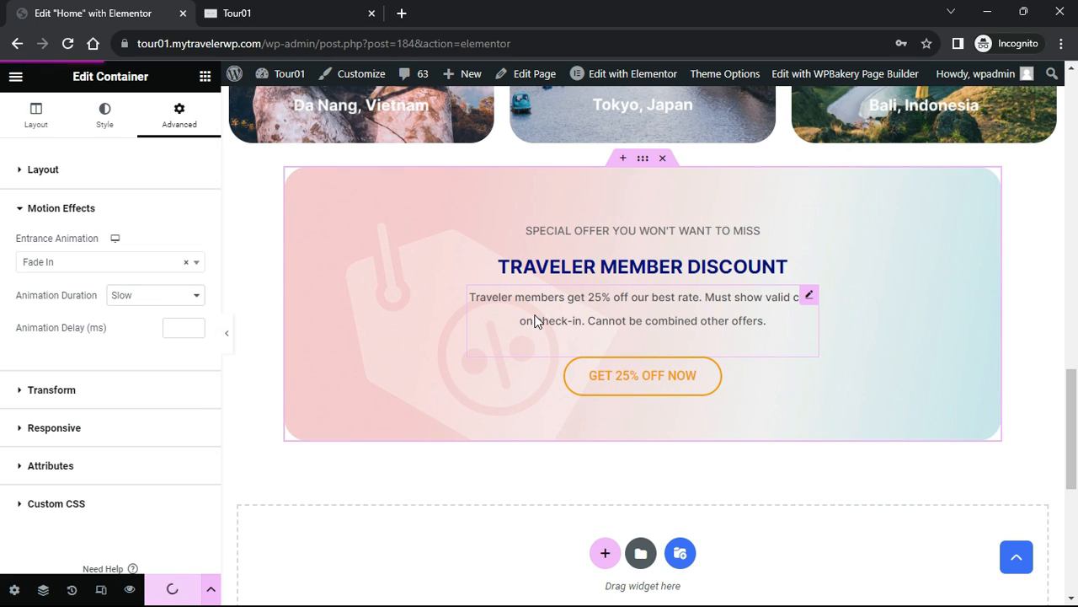
pyautogui.click(289, 5)
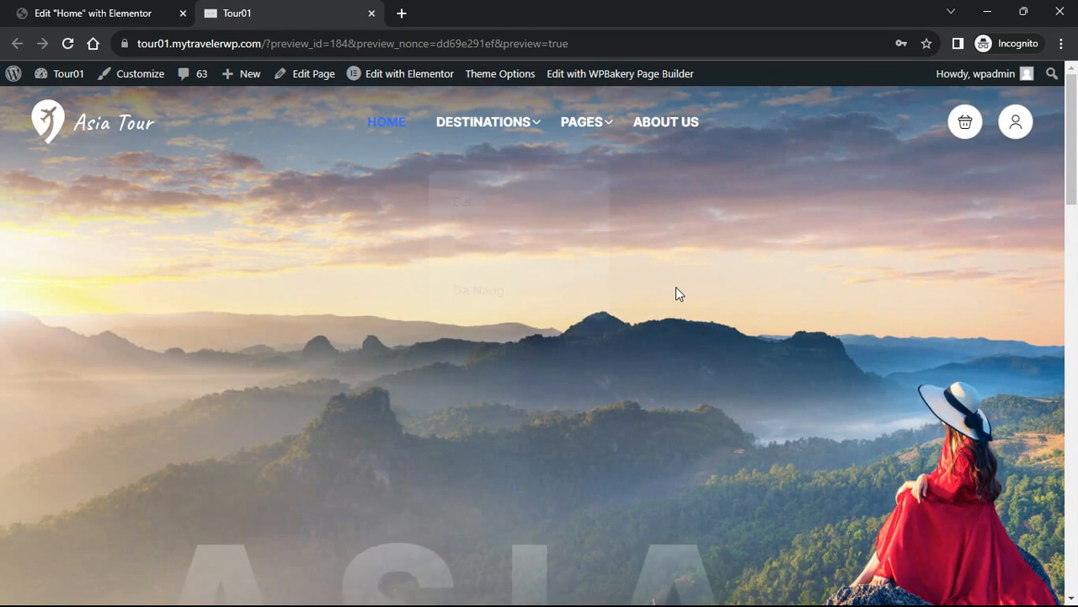
pyautogui.scroll(-10, 675, 286)
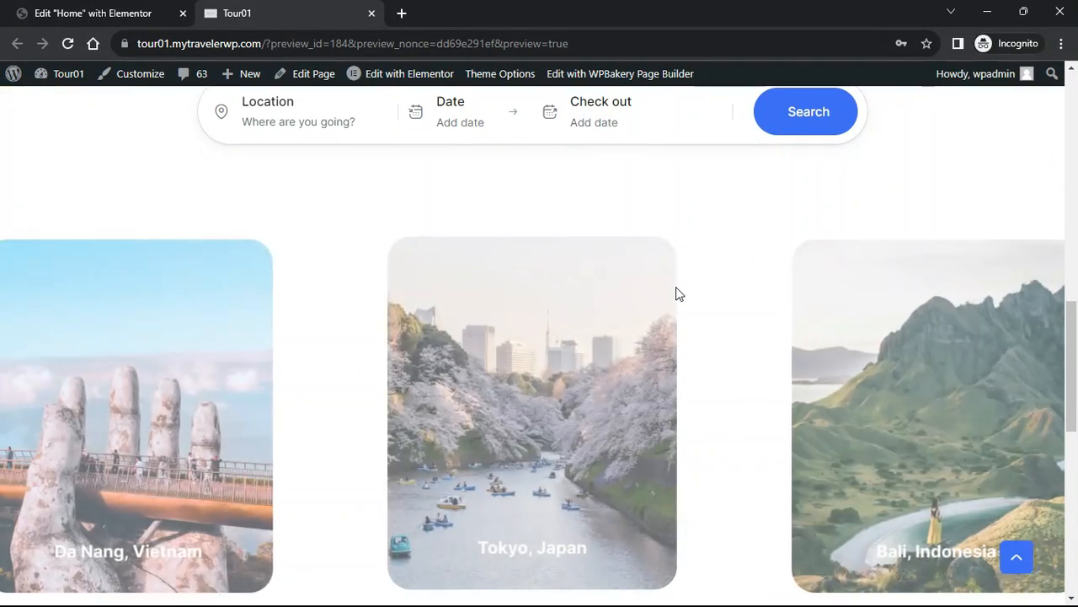
pyautogui.scroll(-6, 676, 287)
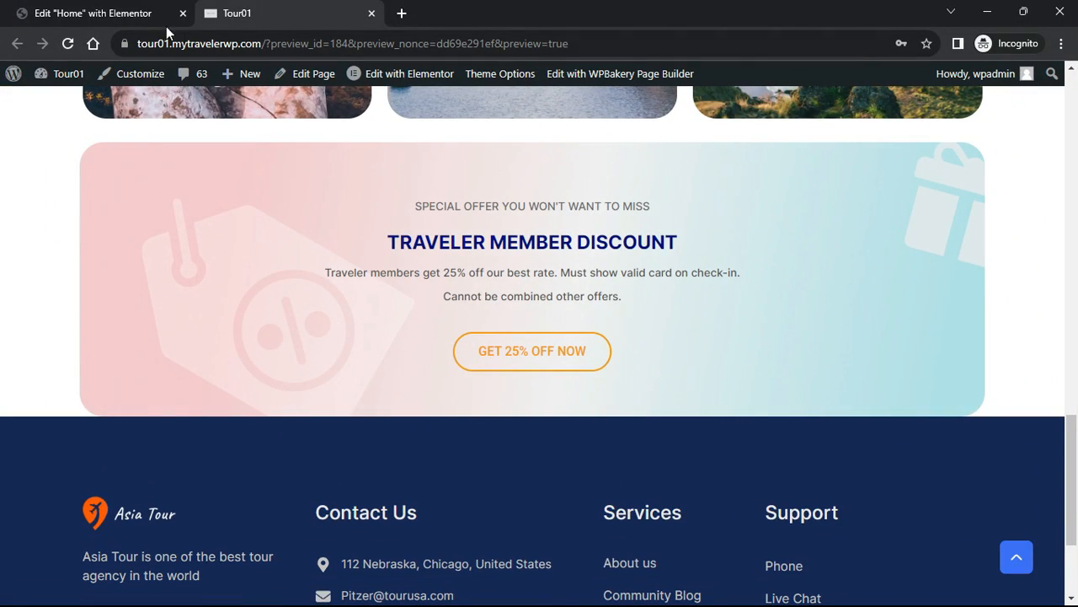
pyautogui.click(139, 14)
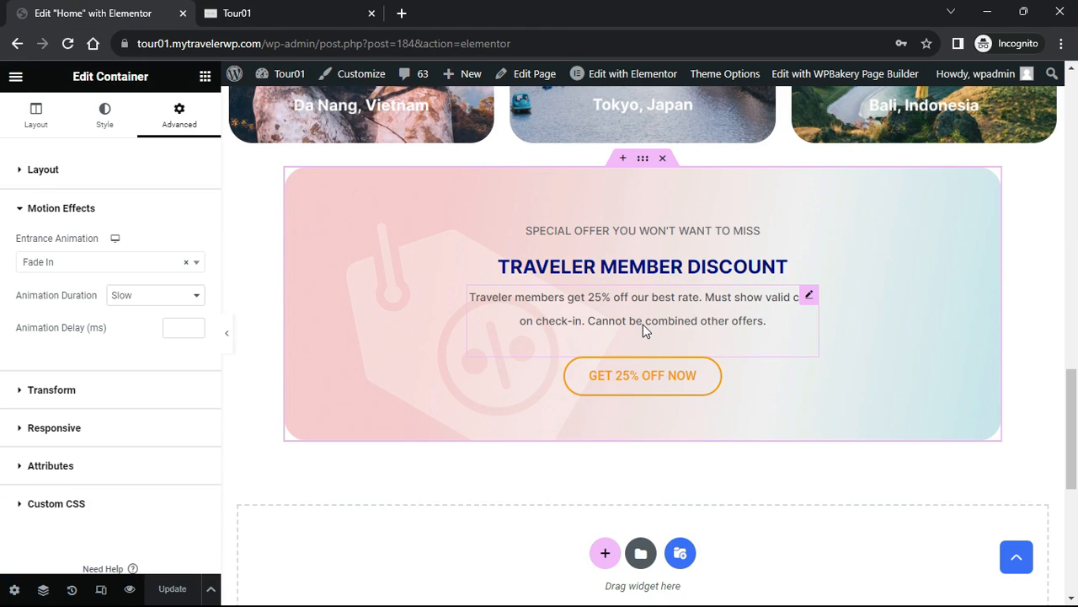
# Add a full-size image widget below the discount banner and fill it with the BEST TOUR 2023 lettering image from the media library
pyautogui.scroll(-1, 643, 330)
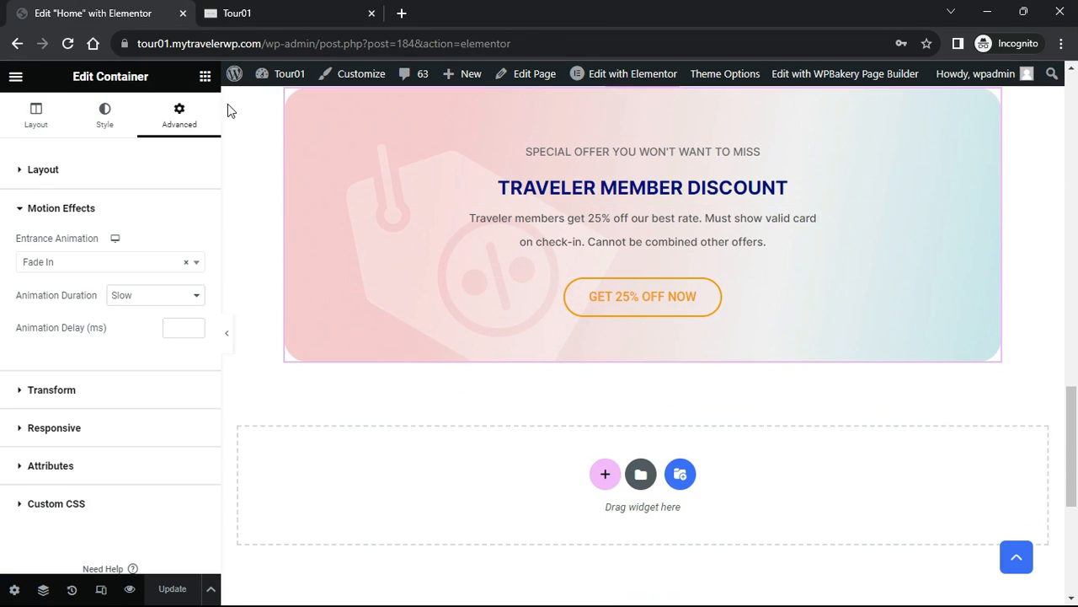
pyautogui.click(205, 78)
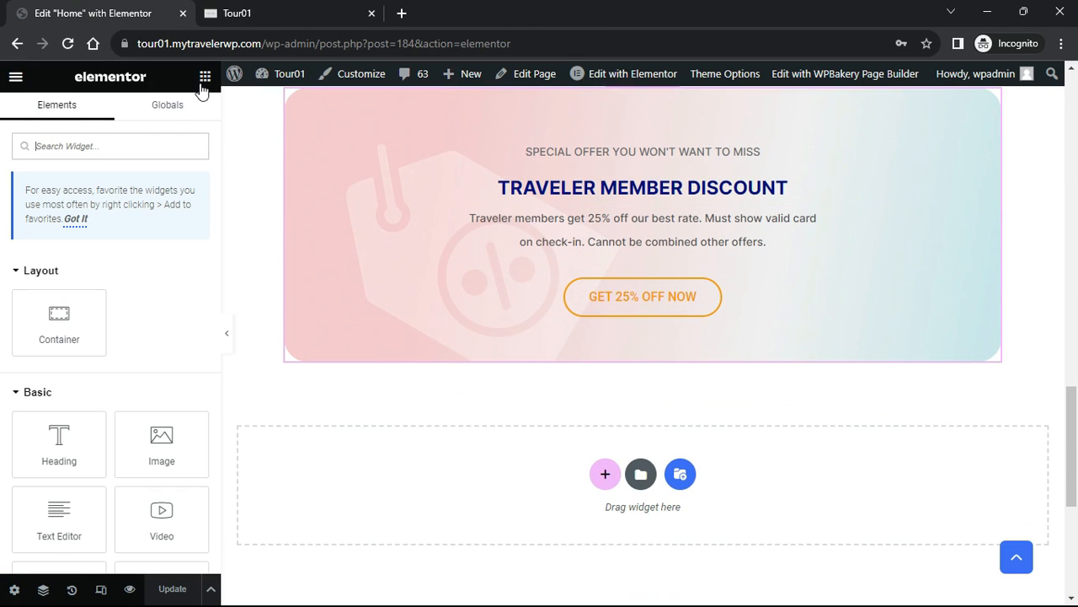
pyautogui.moveTo(150, 429); pyautogui.dragTo(474, 464)
pyautogui.click(175, 318)
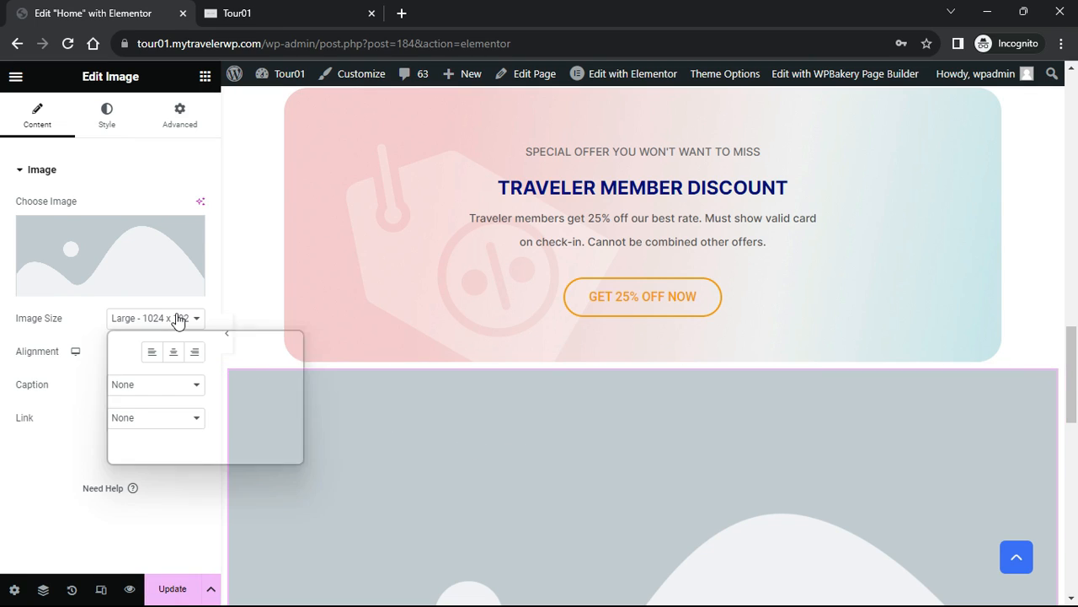
pyautogui.click(144, 445)
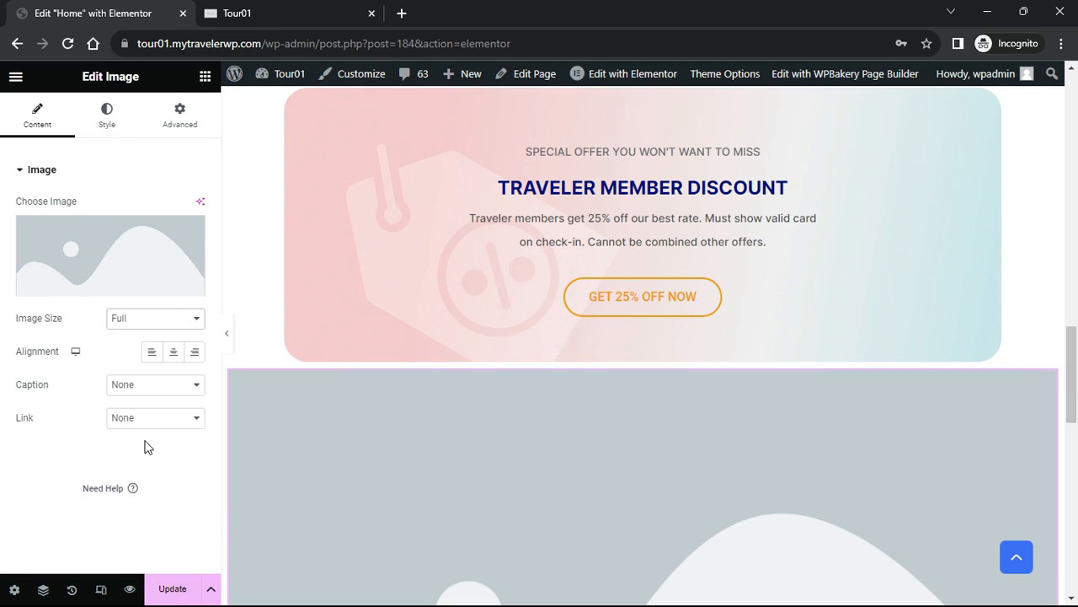
pyautogui.click(120, 268)
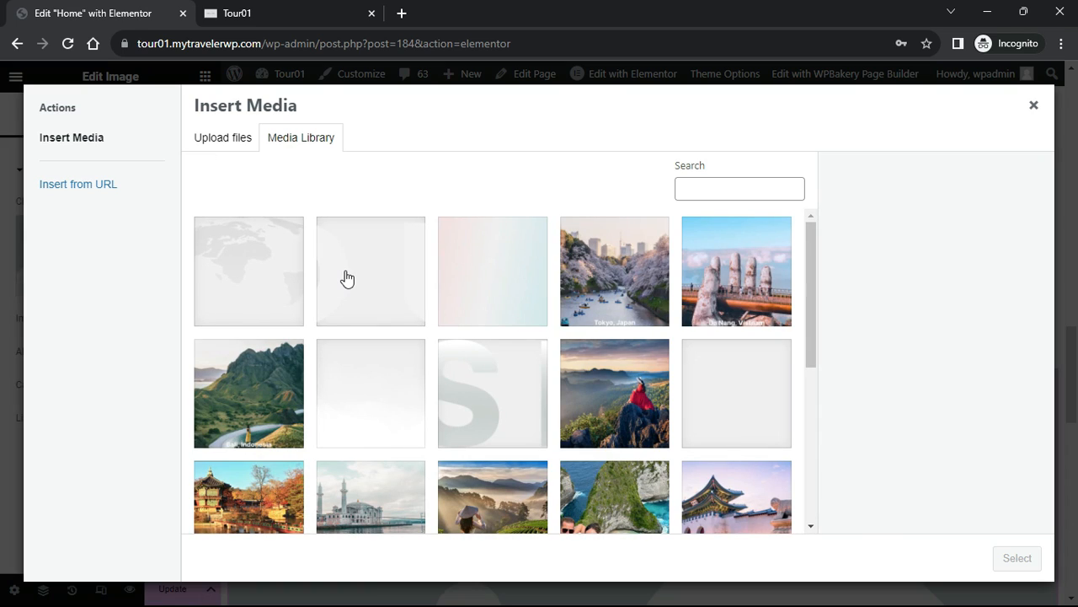
pyautogui.click(347, 279)
pyautogui.click(1014, 565)
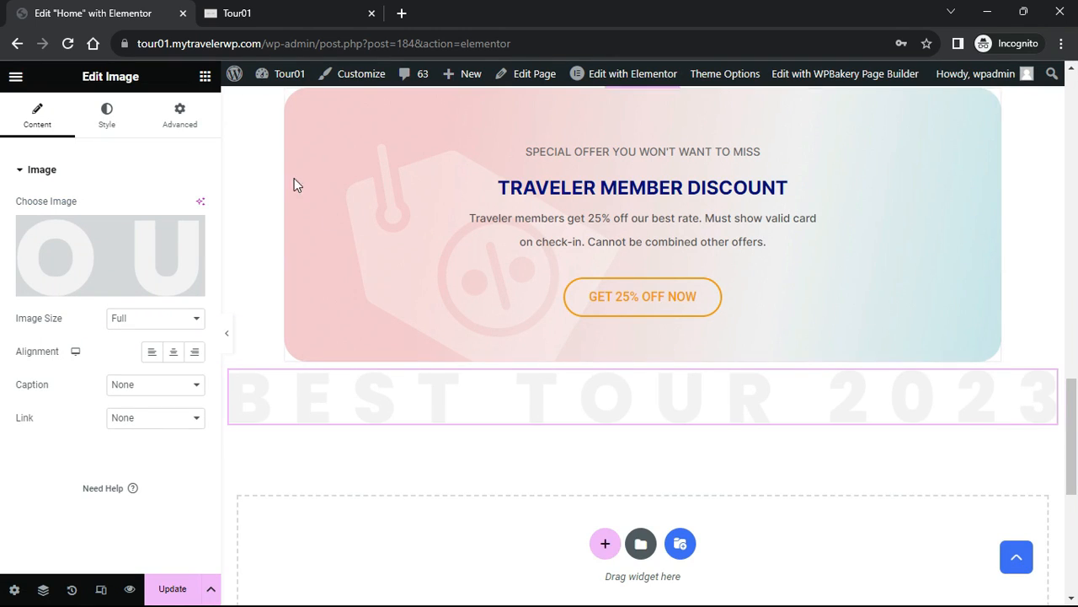
# Add another full-size image widget below the BEST TOUR 2023 image, using Earth-Marketing-Demo-1.png from the media library
pyautogui.click(205, 81)
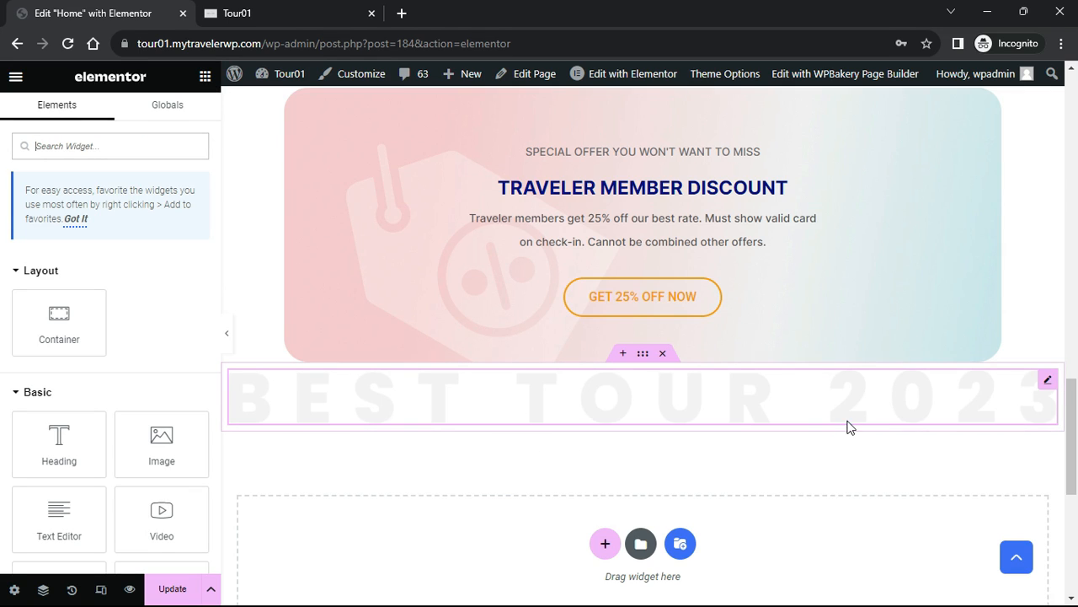
pyautogui.scroll(-1, 494, 396)
pyautogui.moveTo(161, 442); pyautogui.dragTo(541, 341)
pyautogui.click(161, 320)
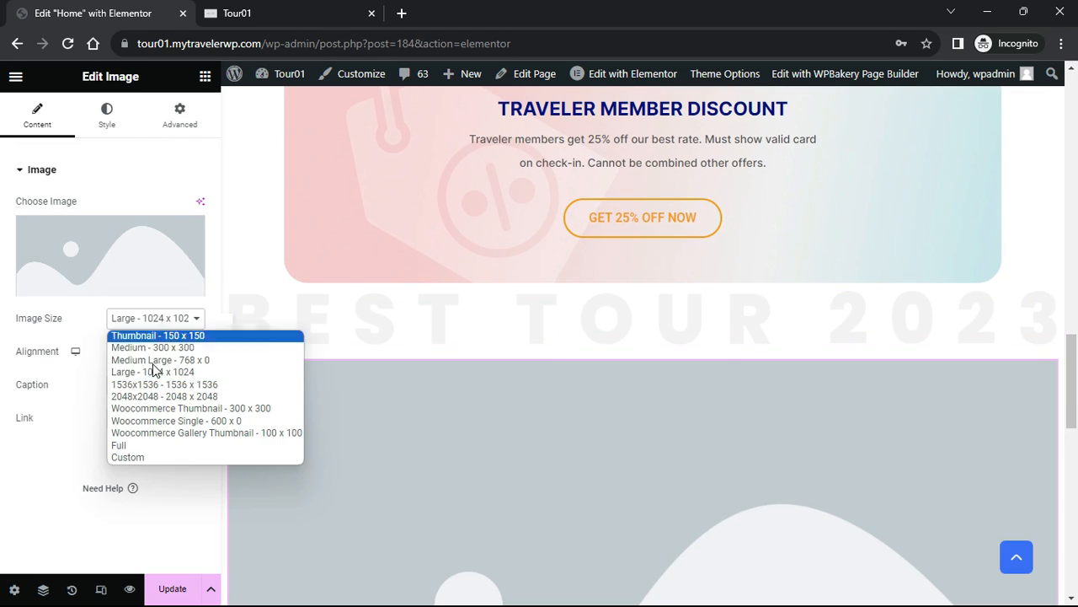
pyautogui.click(127, 445)
pyautogui.click(101, 255)
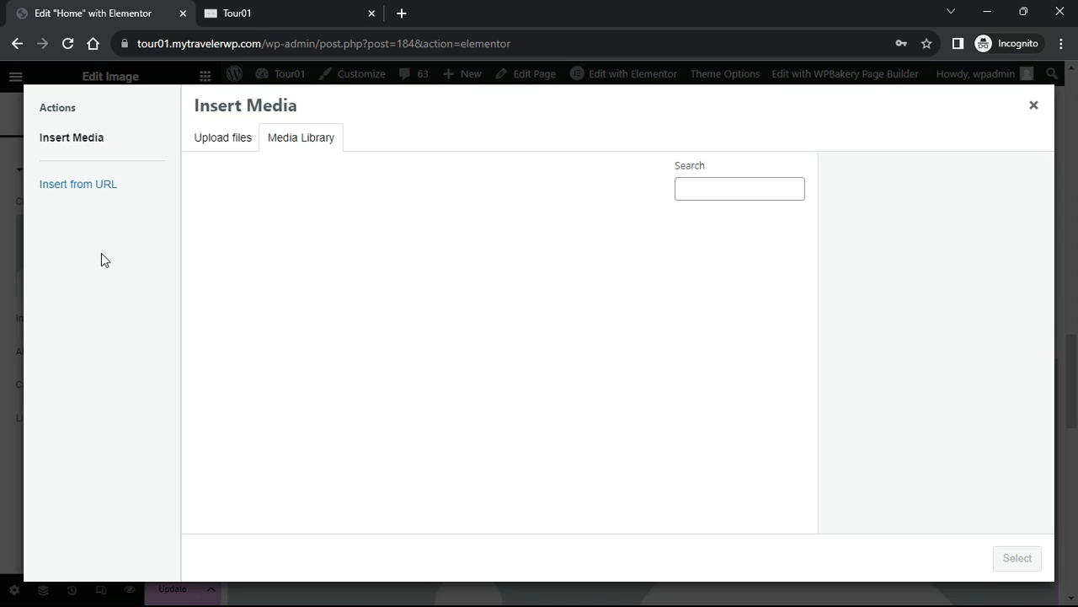
pyautogui.click(229, 268)
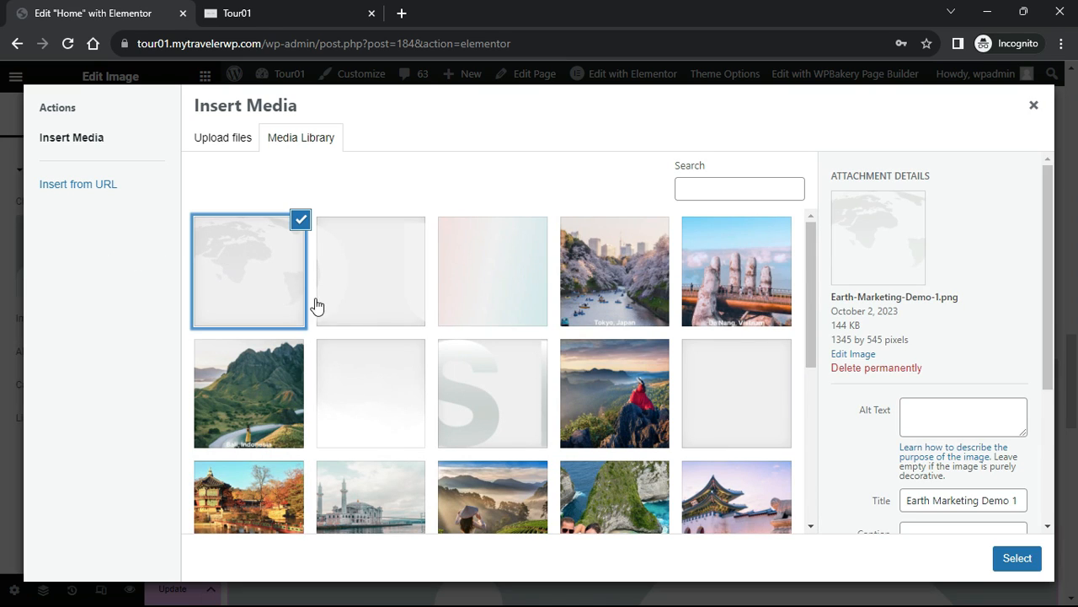
pyautogui.click(1017, 560)
pyautogui.scroll(-1, 849, 389)
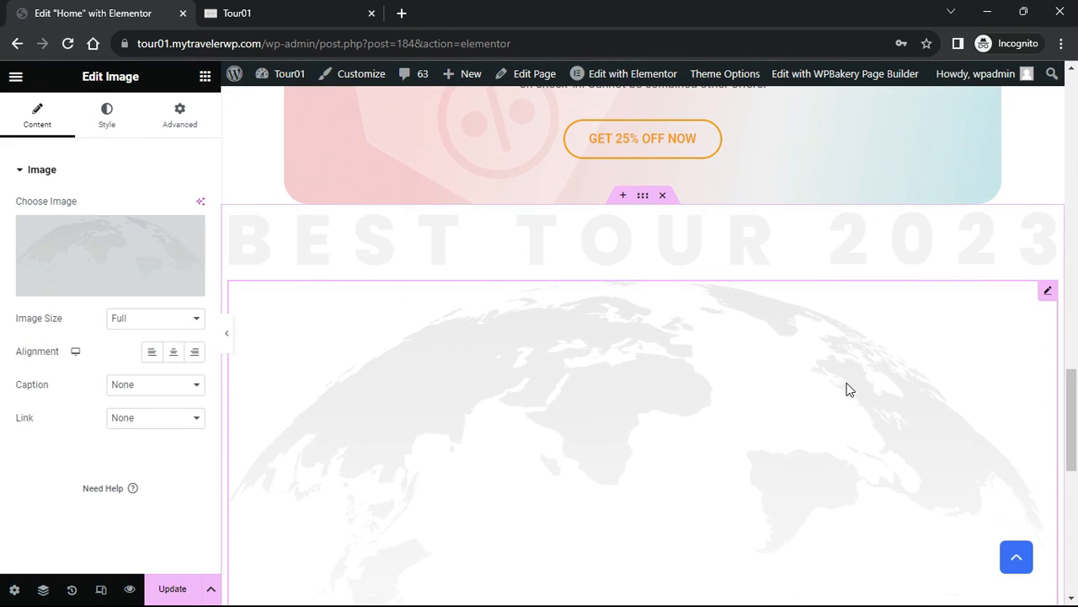
pyautogui.scroll(-2, 645, 395)
pyautogui.scroll(1, 645, 396)
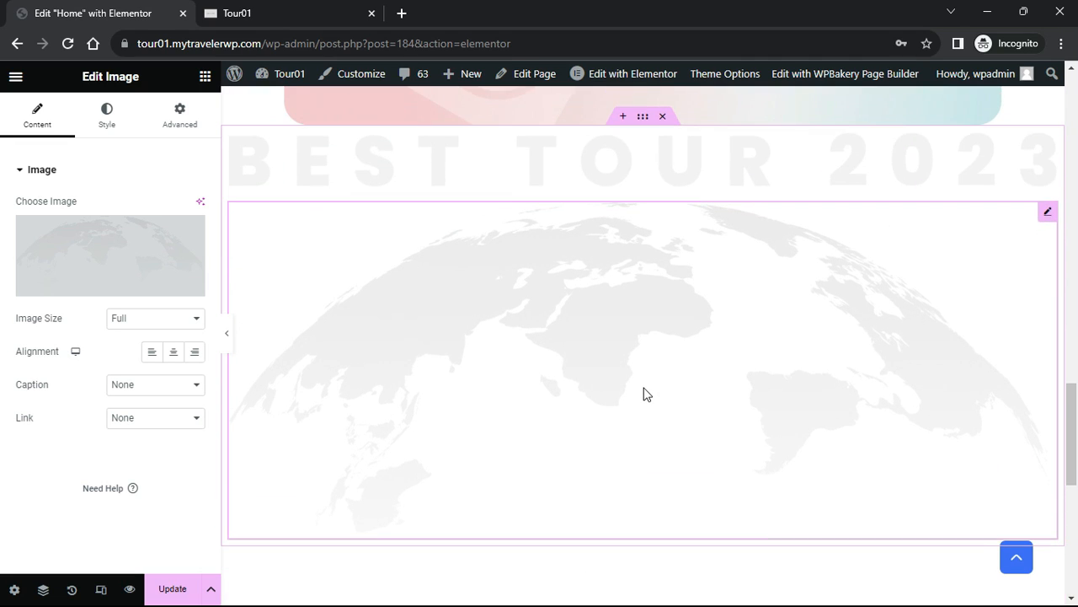
# Add a centred heading reading OUR FEATURES below the globe image
pyautogui.click(204, 80)
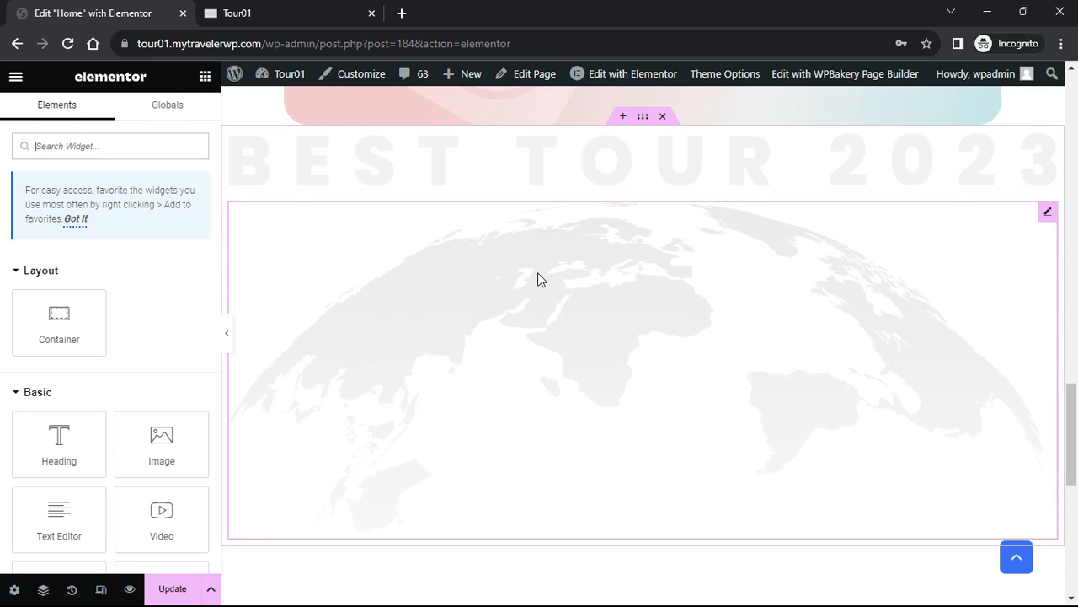
pyautogui.scroll(-1, 477, 316)
pyautogui.moveTo(84, 442); pyautogui.dragTo(655, 452)
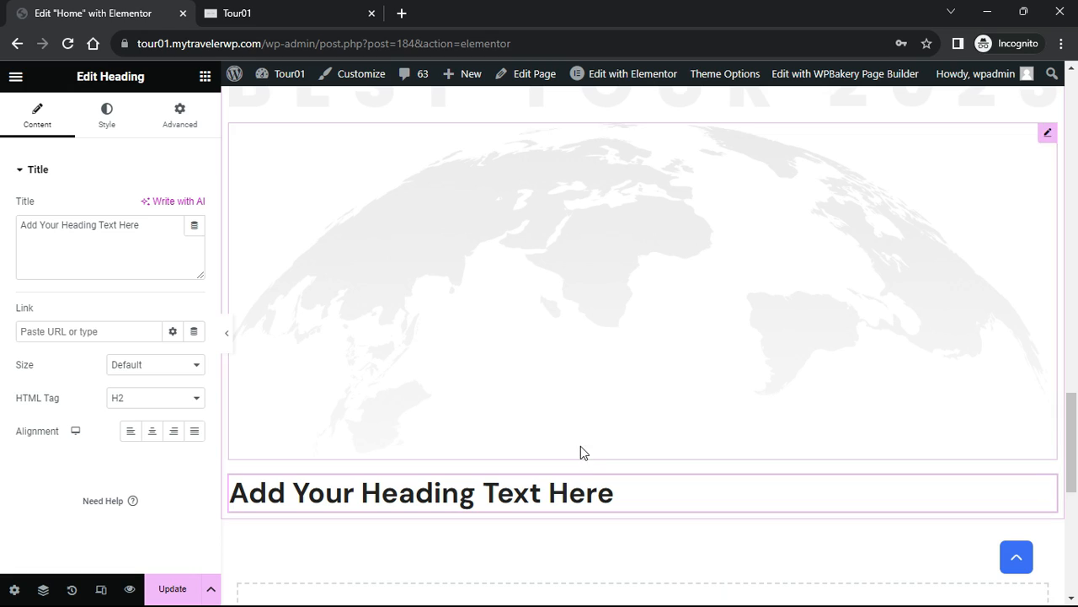
pyautogui.moveTo(159, 228); pyautogui.dragTo(3, 226)
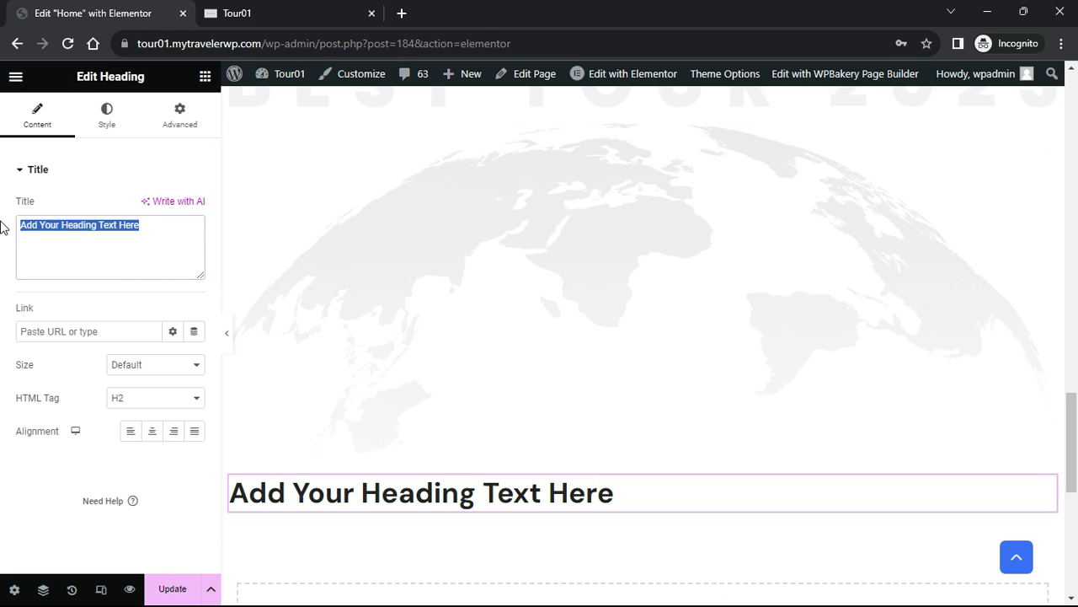
pyautogui.write('OUR ')
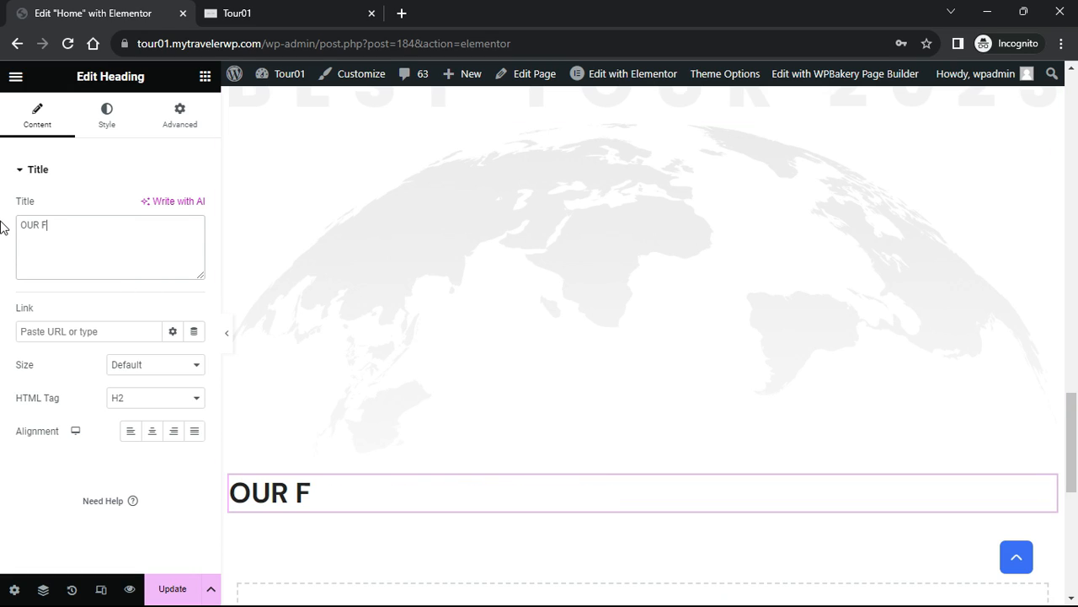
pyautogui.write('FEATURES')
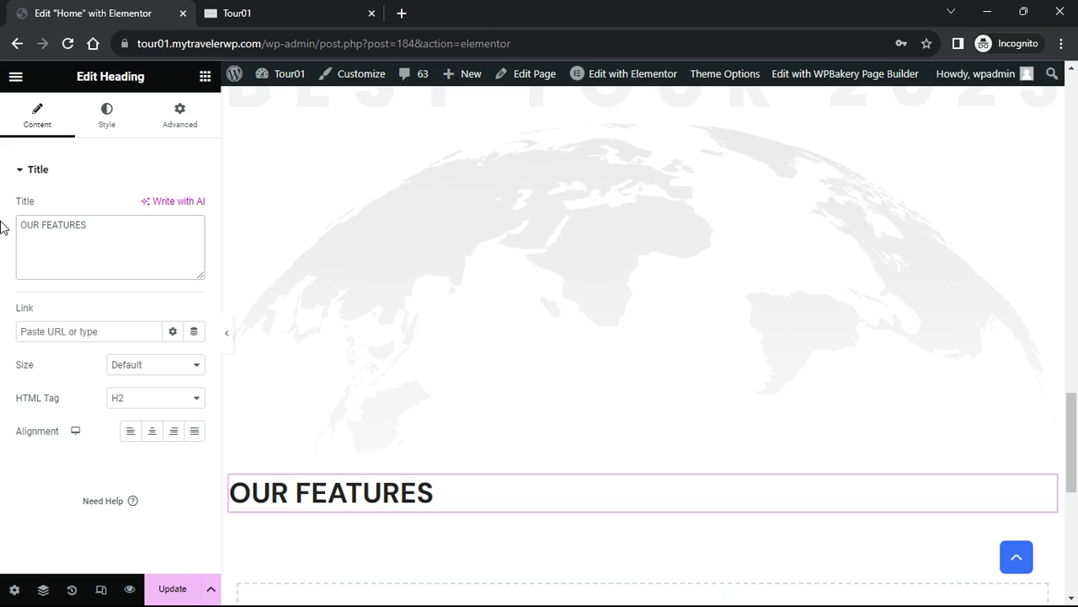
pyautogui.click(152, 430)
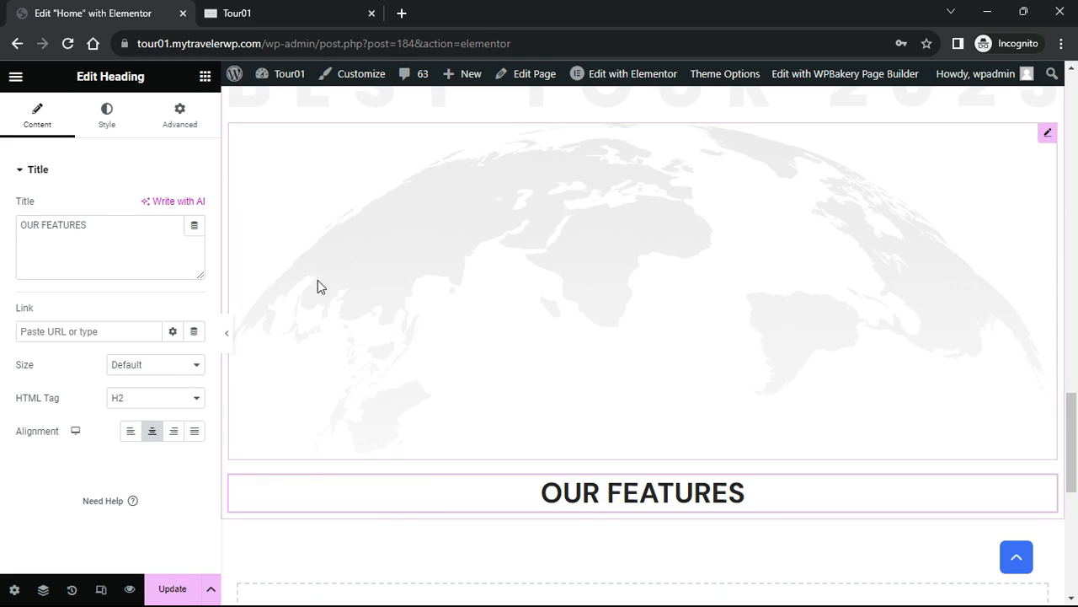
# Set the OUR FEATURES heading's text colour to orange #F57000
pyautogui.click(107, 118)
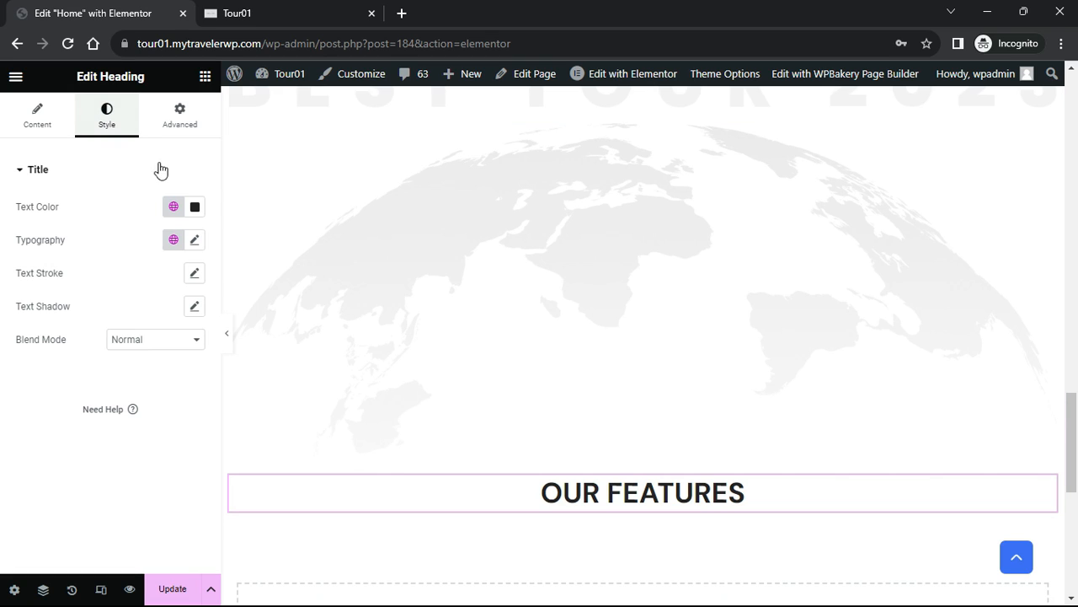
pyautogui.click(194, 207)
pyautogui.moveTo(107, 376); pyautogui.dragTo(158, 345)
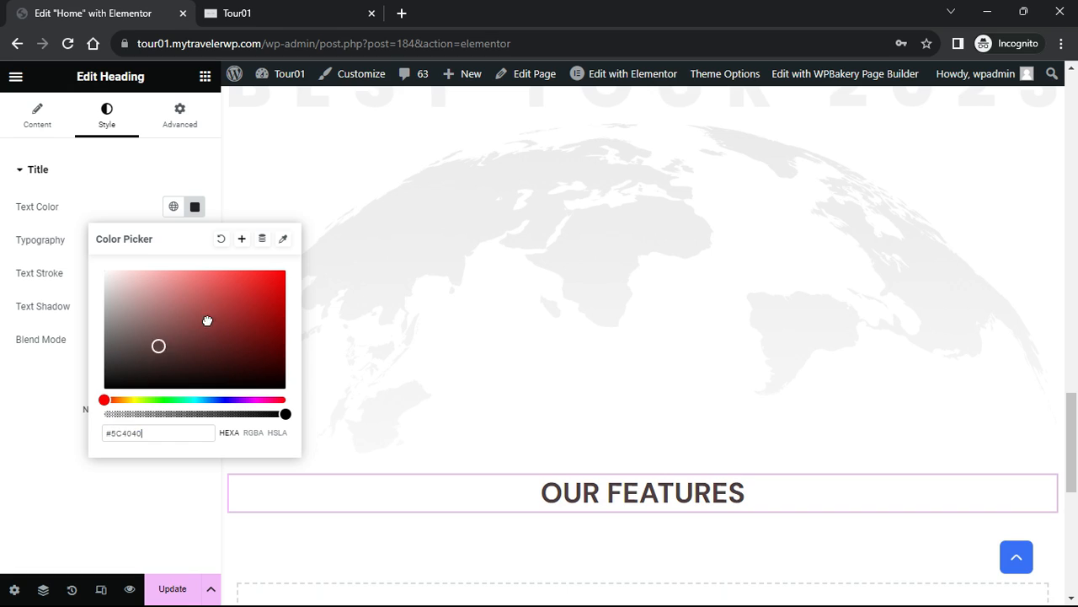
pyautogui.moveTo(100, 399); pyautogui.dragTo(117, 401)
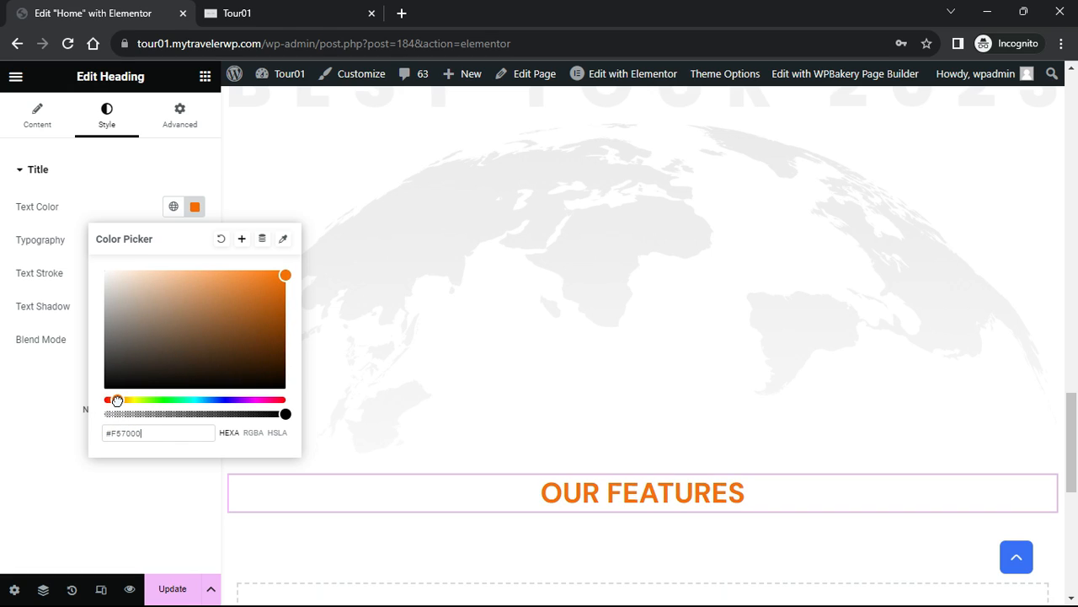
pyautogui.click(46, 244)
# Set the OUR FEATURES heading's typography to the Inter font at 14 px
pyautogui.click(195, 242)
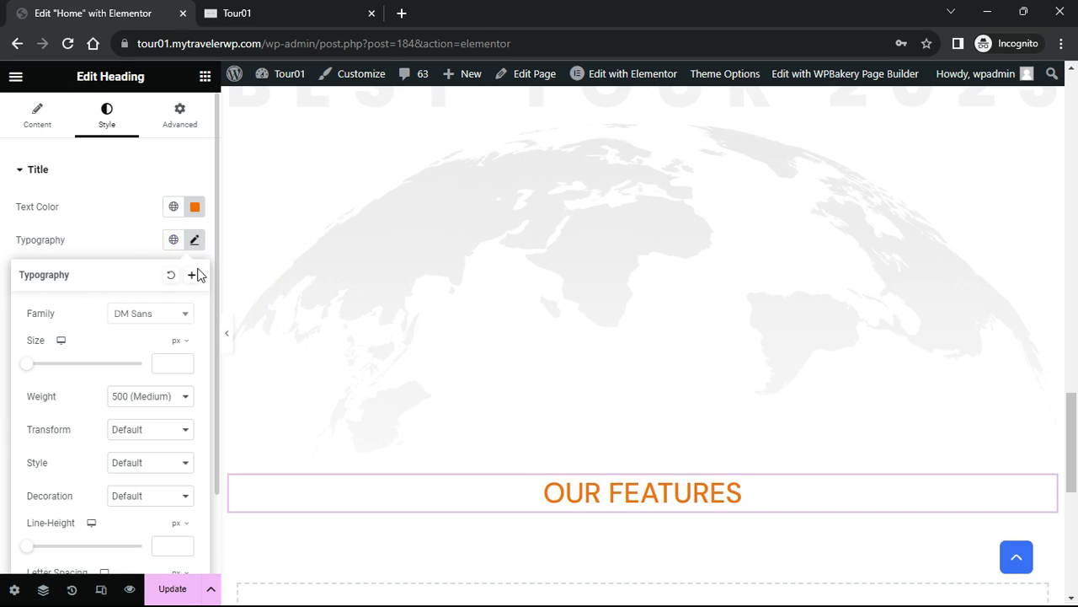
pyautogui.click(181, 321)
pyautogui.write('Inter')
pyautogui.click(154, 379)
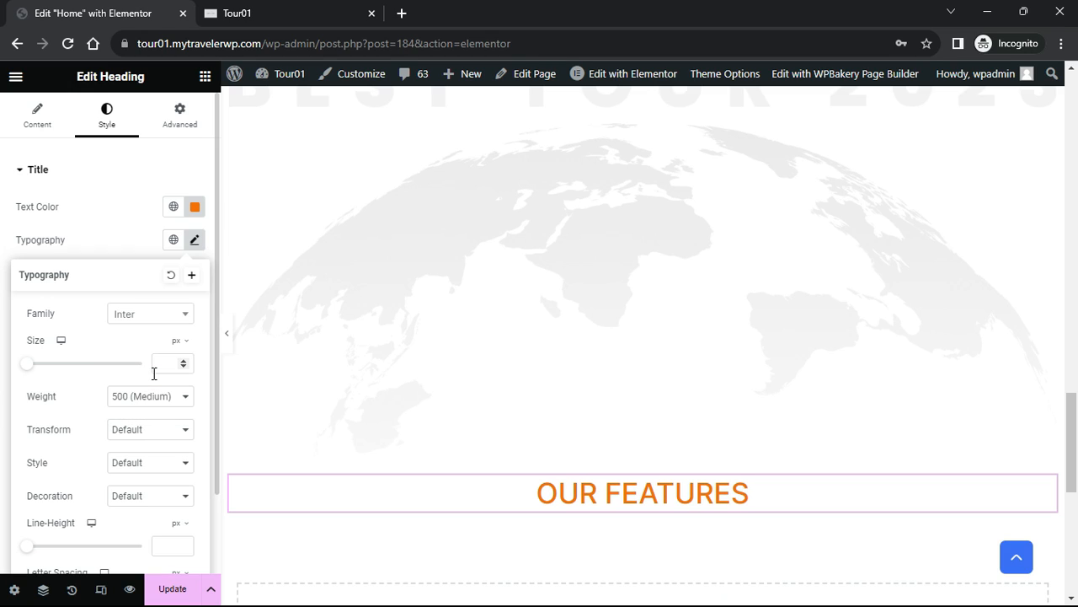
pyautogui.write('14')
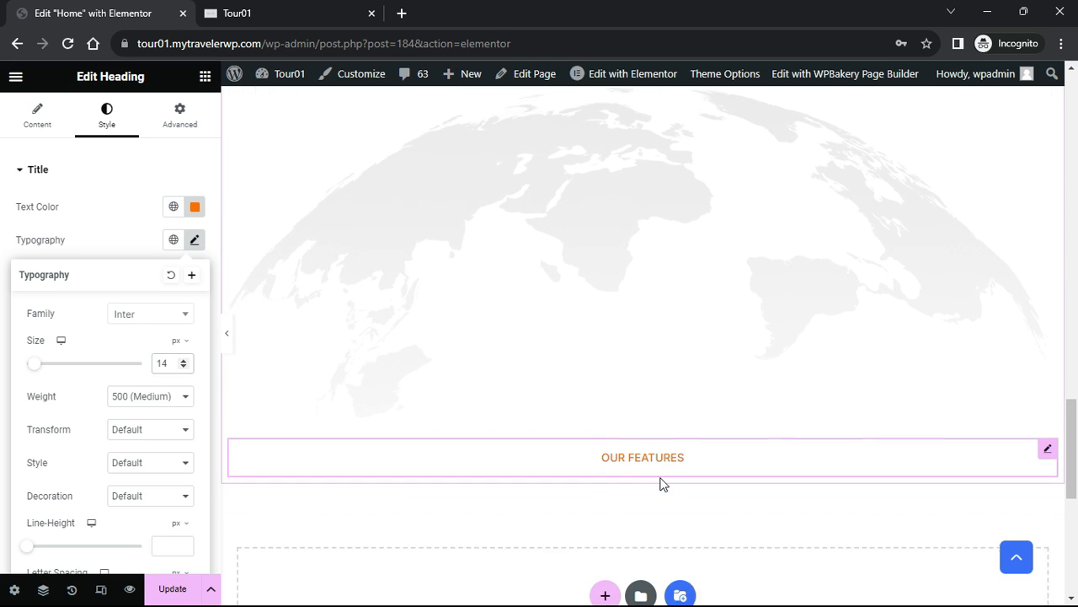
pyautogui.scroll(-1, 662, 484)
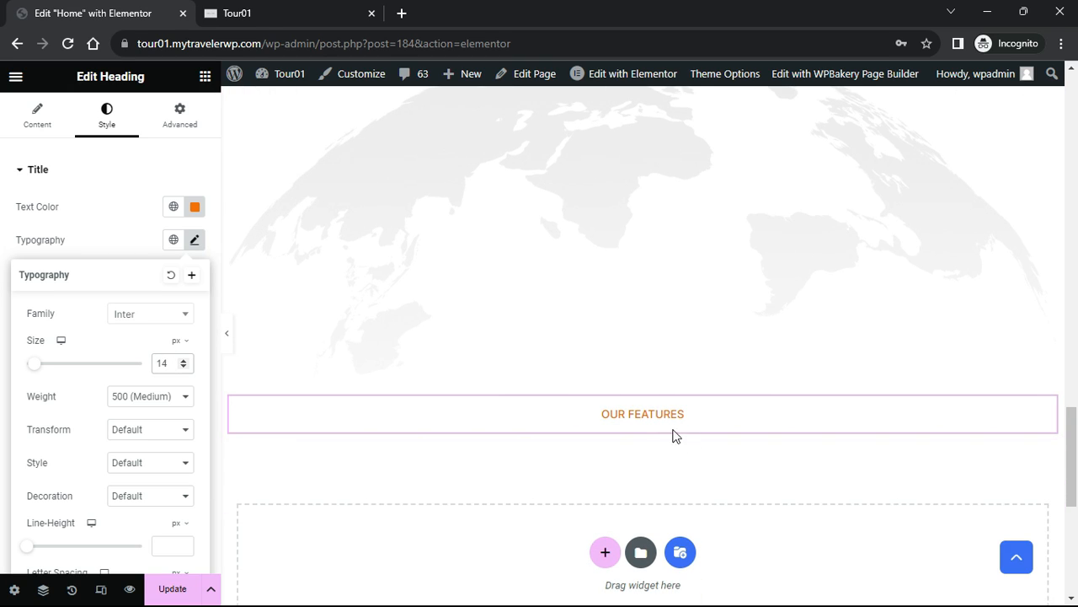
# Add a centred heading reading Recommended For You below the OUR FEATURES heading
pyautogui.click(204, 75)
pyautogui.scroll(-1, 552, 418)
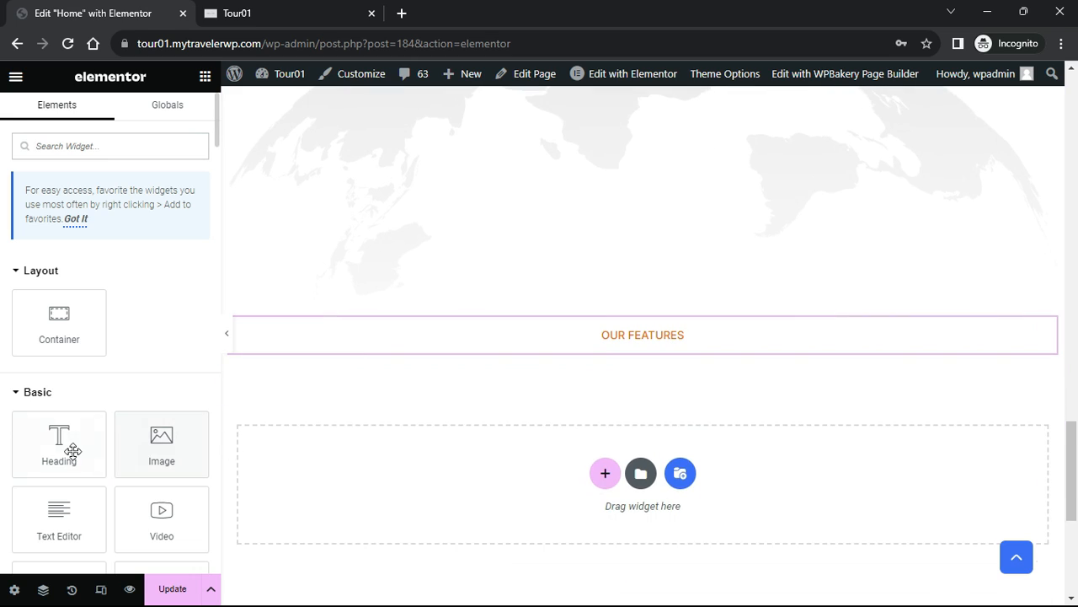
pyautogui.moveTo(69, 450); pyautogui.dragTo(674, 352)
pyautogui.click(156, 226)
pyautogui.moveTo(156, 226); pyautogui.dragTo(10, 224)
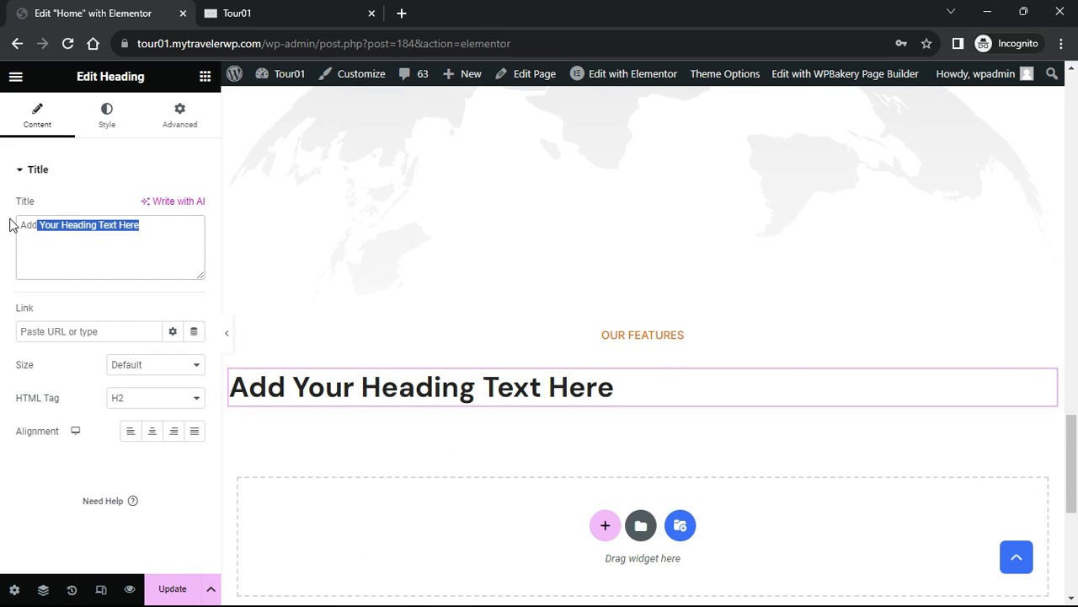
pyautogui.write('Recommended For You')
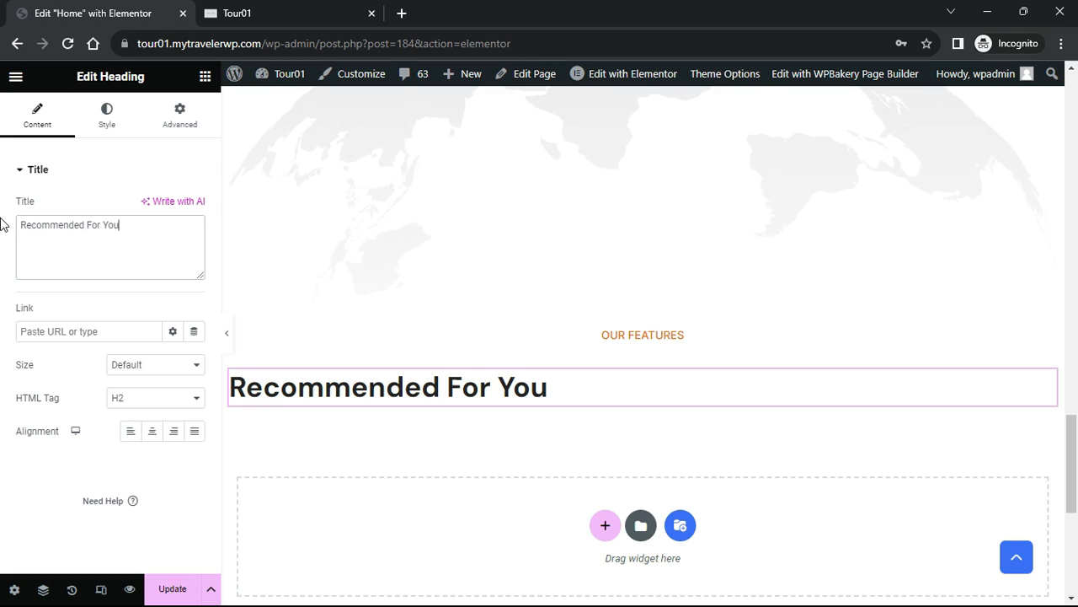
pyautogui.click(151, 431)
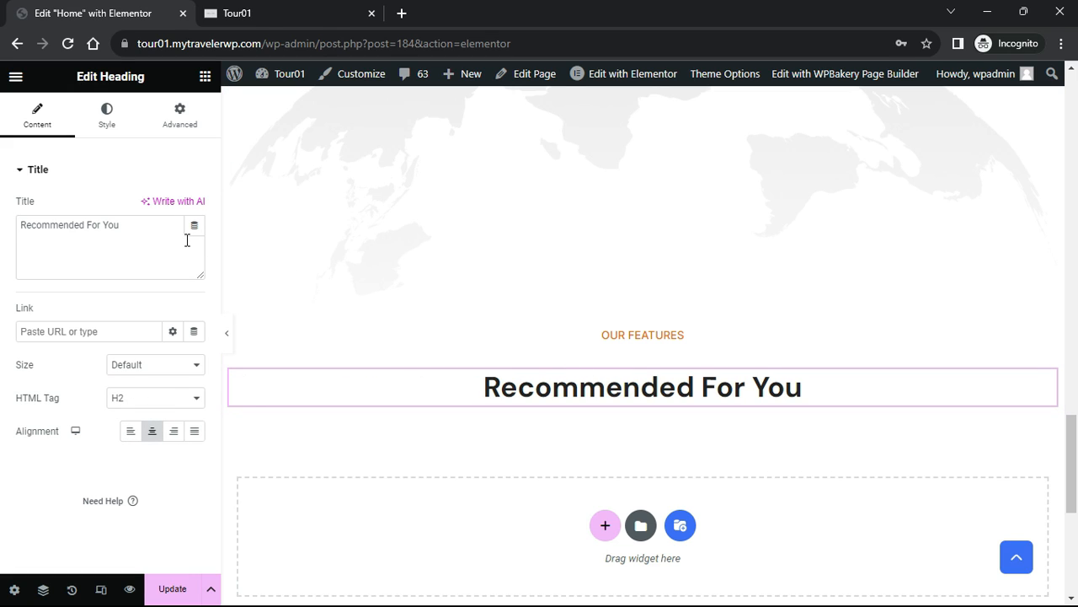
# Set the Recommended For You heading's text colour to dark blue #100091
pyautogui.click(106, 116)
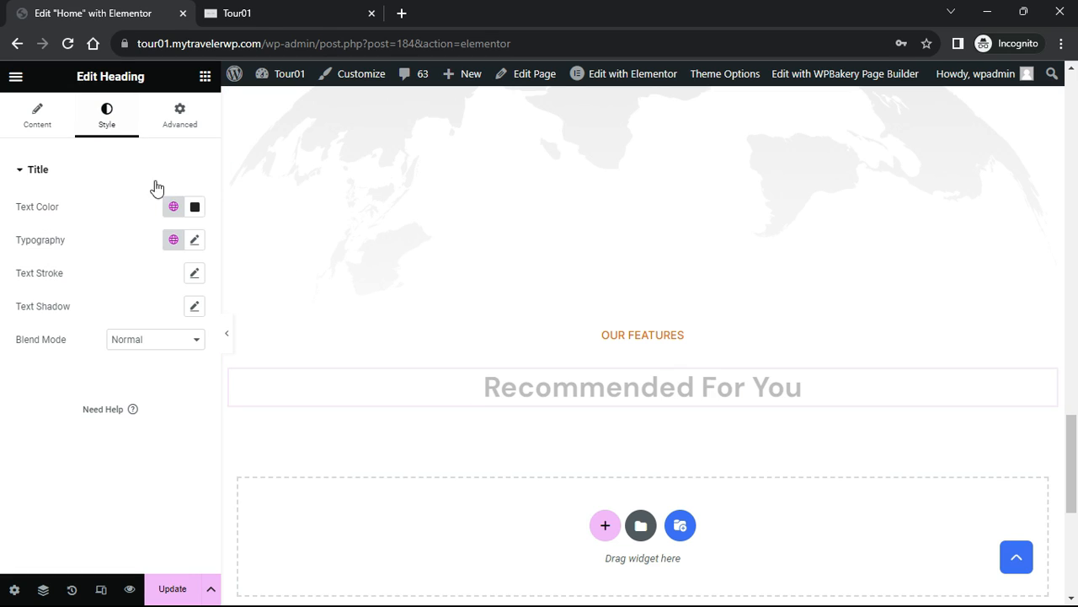
pyautogui.click(195, 210)
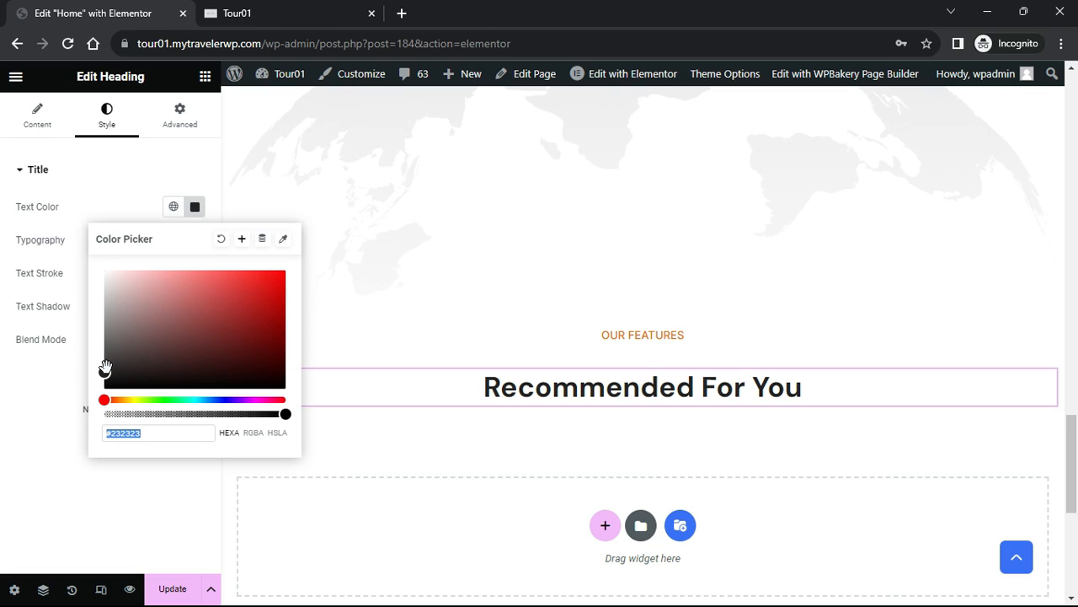
pyautogui.moveTo(159, 339); pyautogui.dragTo(283, 297)
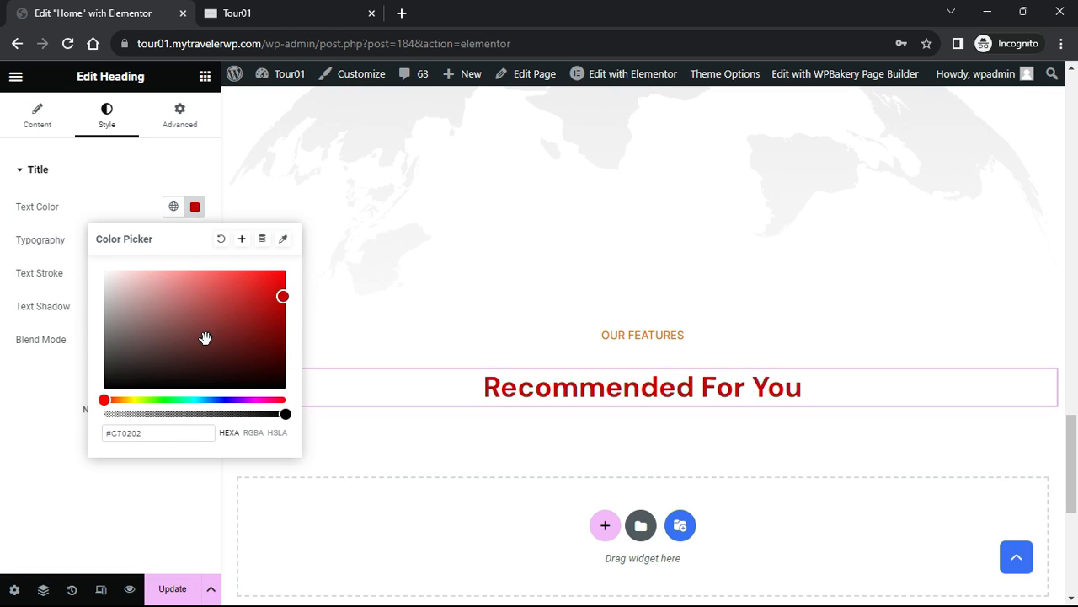
pyautogui.moveTo(109, 394); pyautogui.dragTo(229, 402)
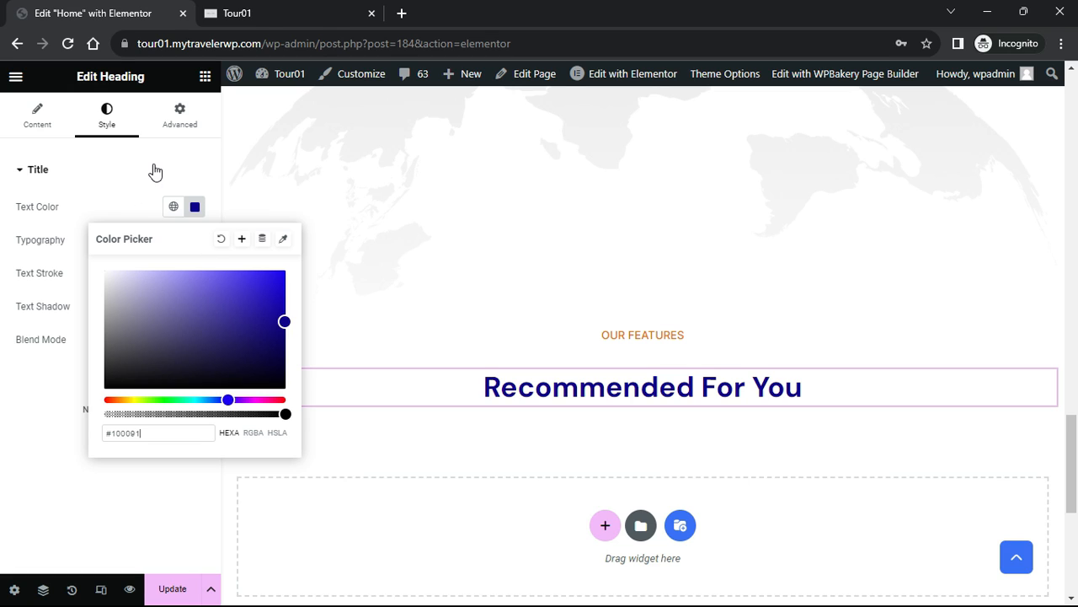
# Add a List item service widget directly below the Recommended For You heading
pyautogui.click(205, 75)
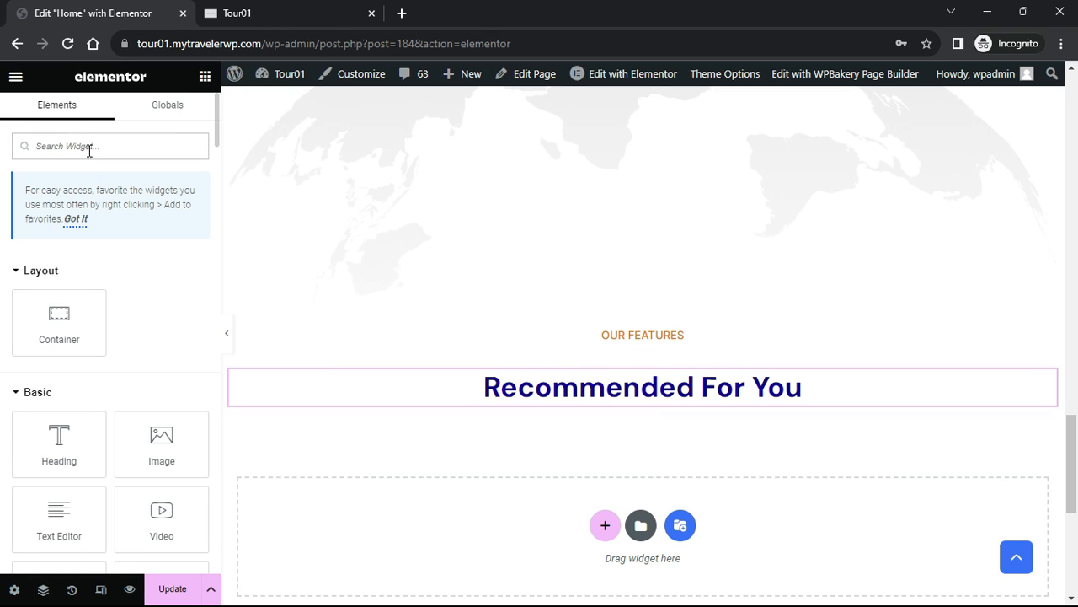
pyautogui.write('List')
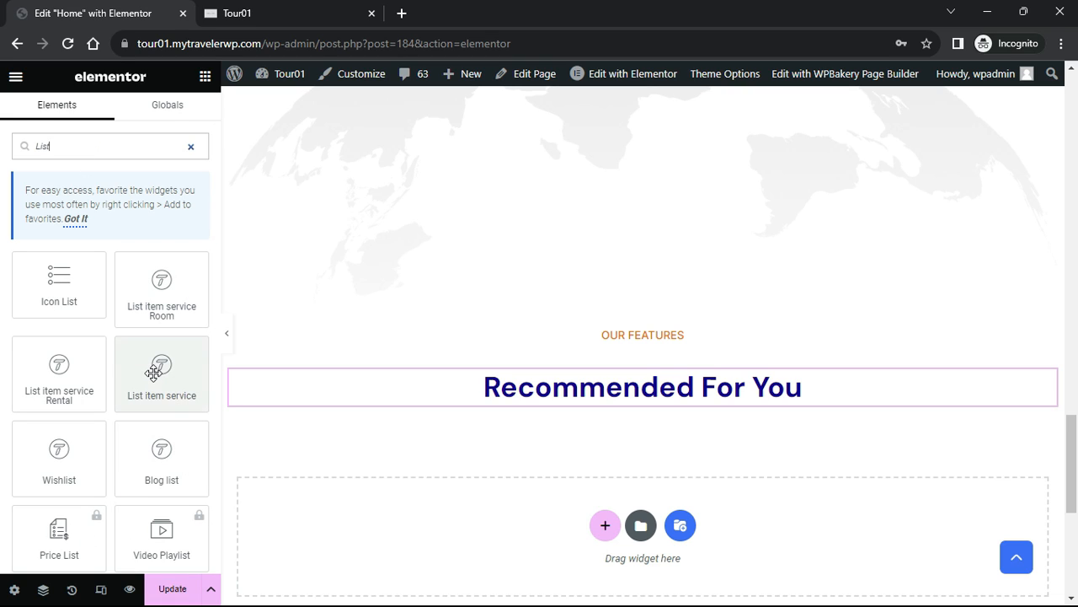
pyautogui.moveTo(149, 361); pyautogui.dragTo(647, 409)
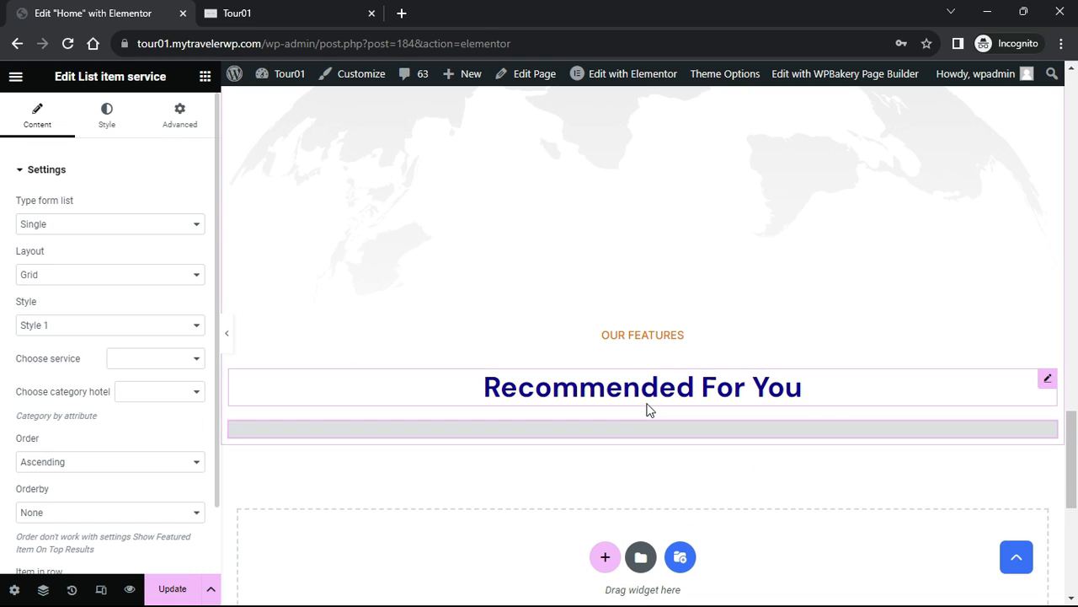
# Set the list widget's service to Tour and its tour category to None
pyautogui.click(185, 362)
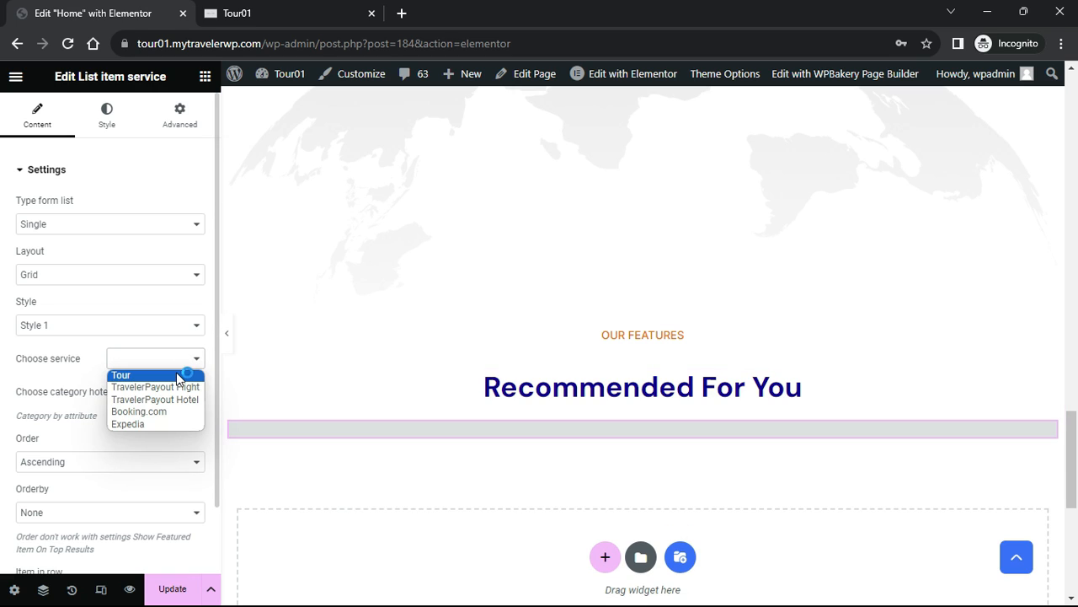
pyautogui.click(178, 377)
pyautogui.click(184, 396)
pyautogui.click(186, 411)
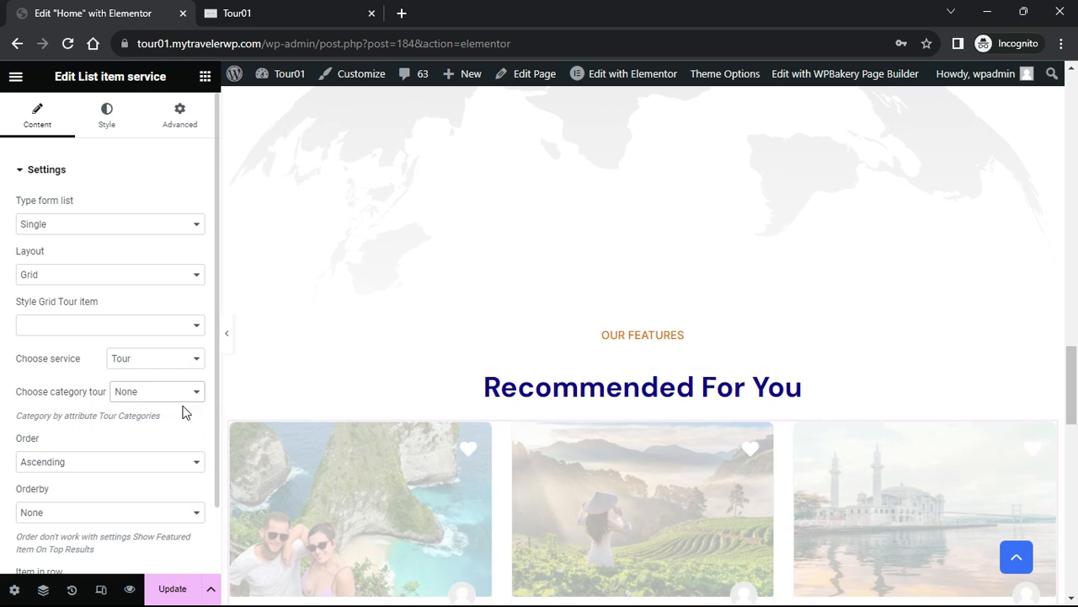
pyautogui.scroll(-2, 621, 480)
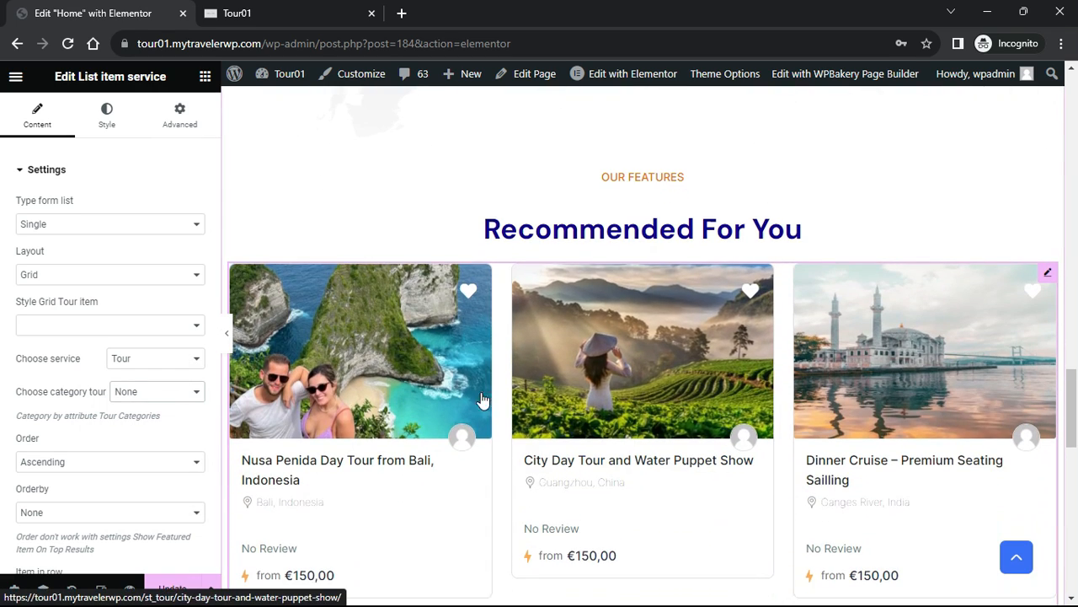
# Set the tour list's layout to Slider and its grid tour item style to Style 2
pyautogui.click(190, 276)
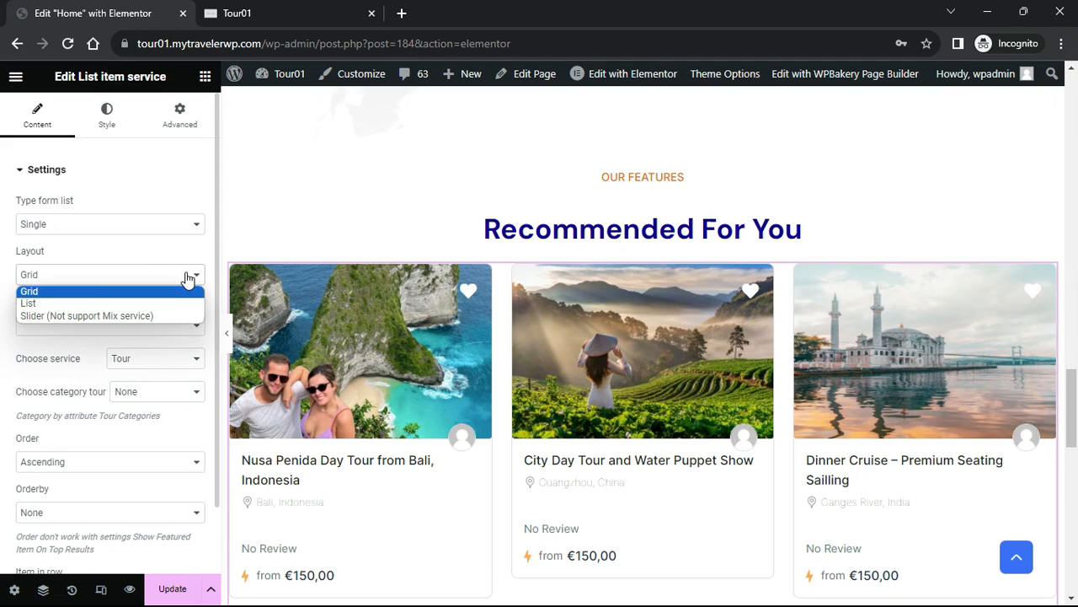
pyautogui.click(150, 316)
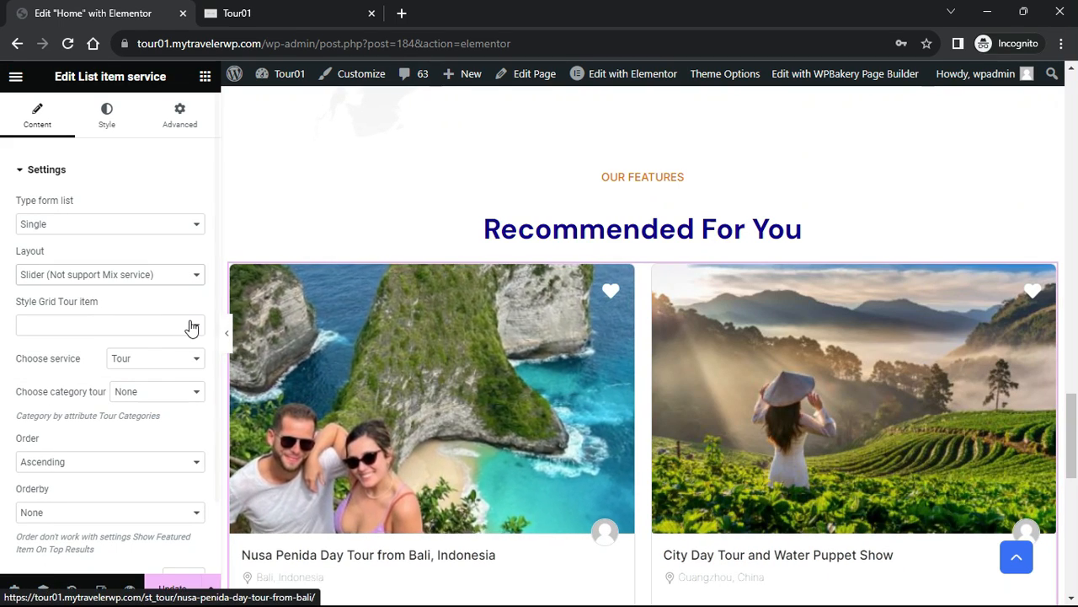
pyautogui.click(191, 326)
pyautogui.click(163, 353)
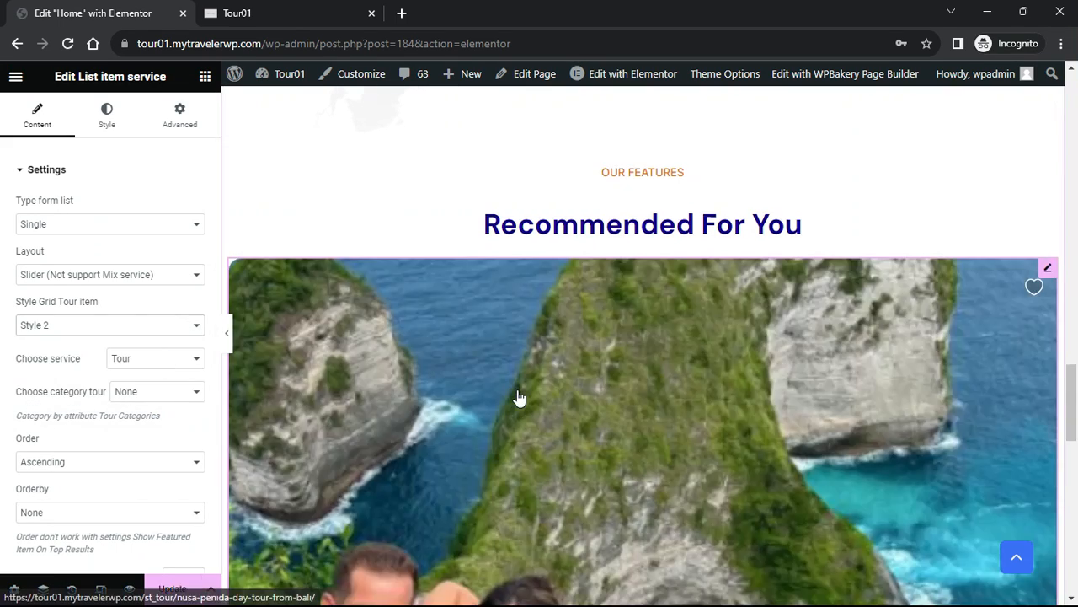
# Try Style 1 for the tour slider's items, preview it at full width and switch back to Style 2
pyautogui.scroll(-2, 517, 397)
pyautogui.click(197, 327)
pyautogui.click(180, 338)
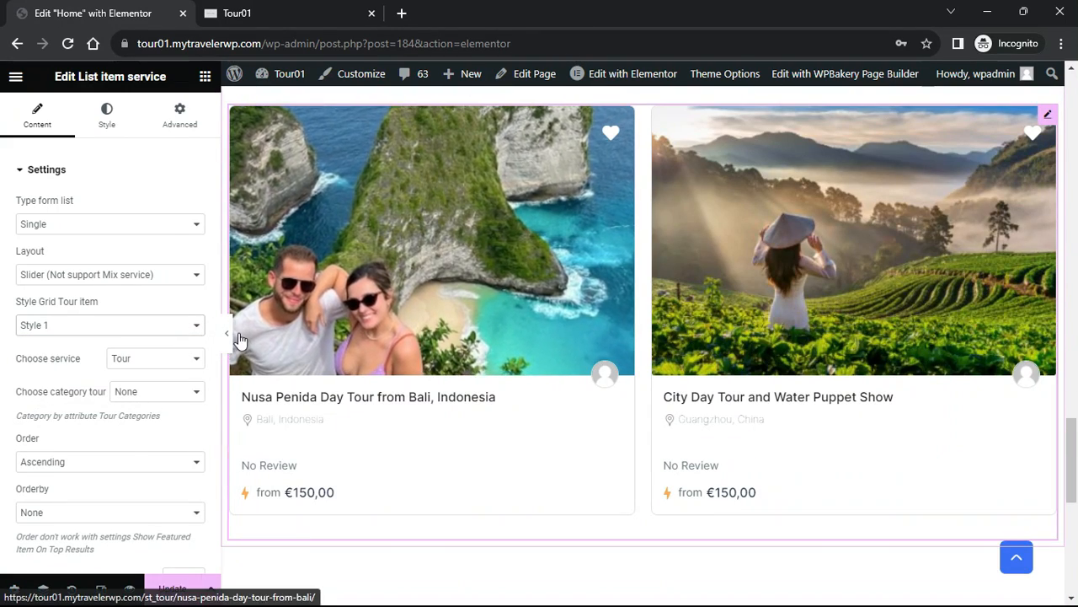
pyautogui.click(227, 334)
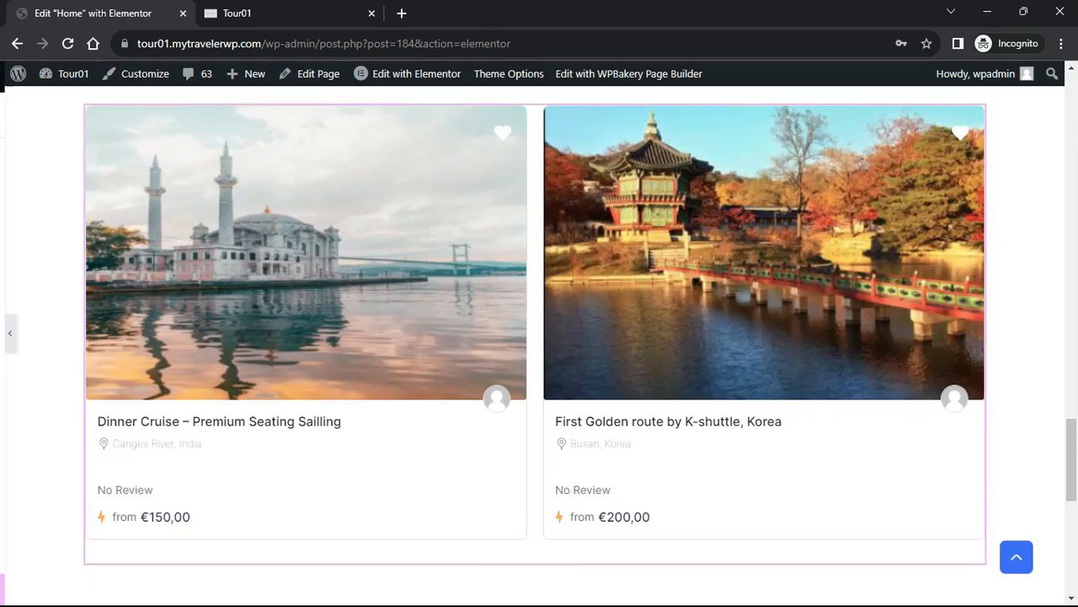
pyautogui.click(6, 332)
pyautogui.click(107, 325)
pyautogui.click(92, 361)
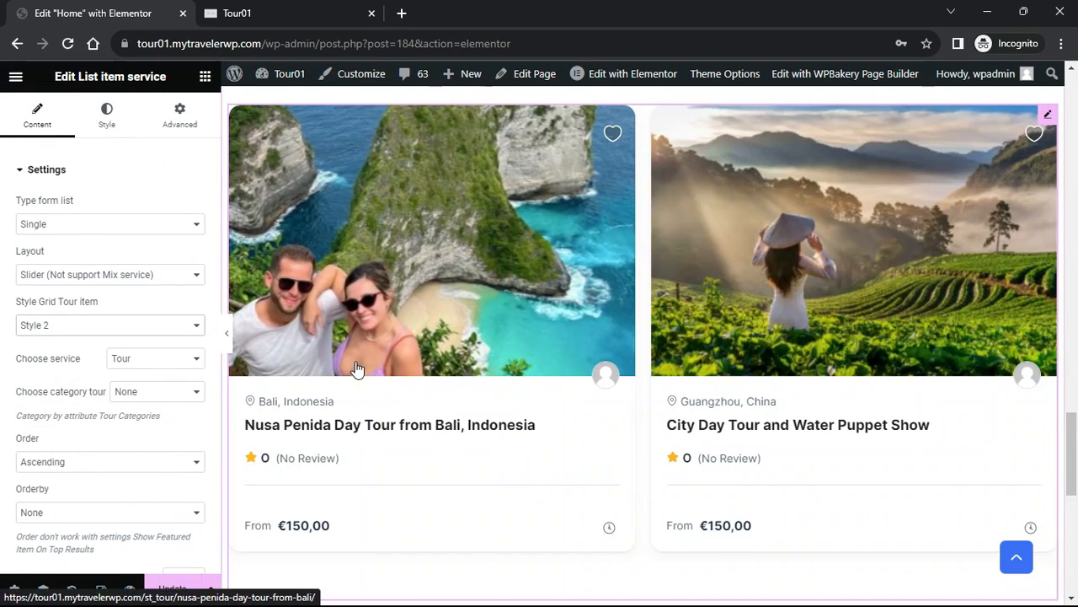
# Turn on auto play in the tour list's slider settings
pyautogui.scroll(-1, 160, 316)
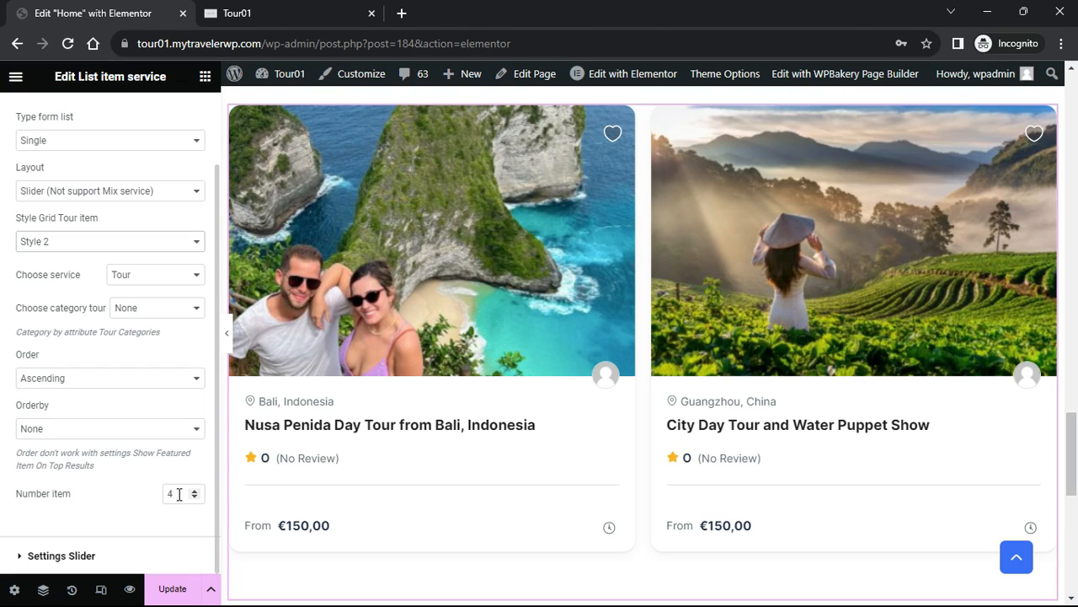
pyautogui.click(25, 557)
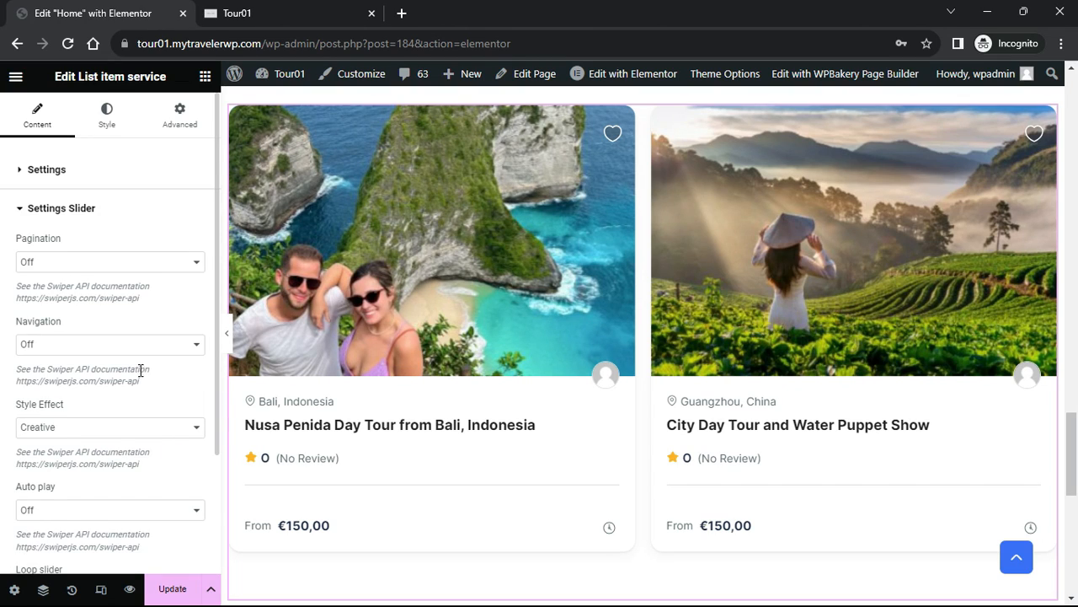
pyautogui.scroll(-2, 141, 371)
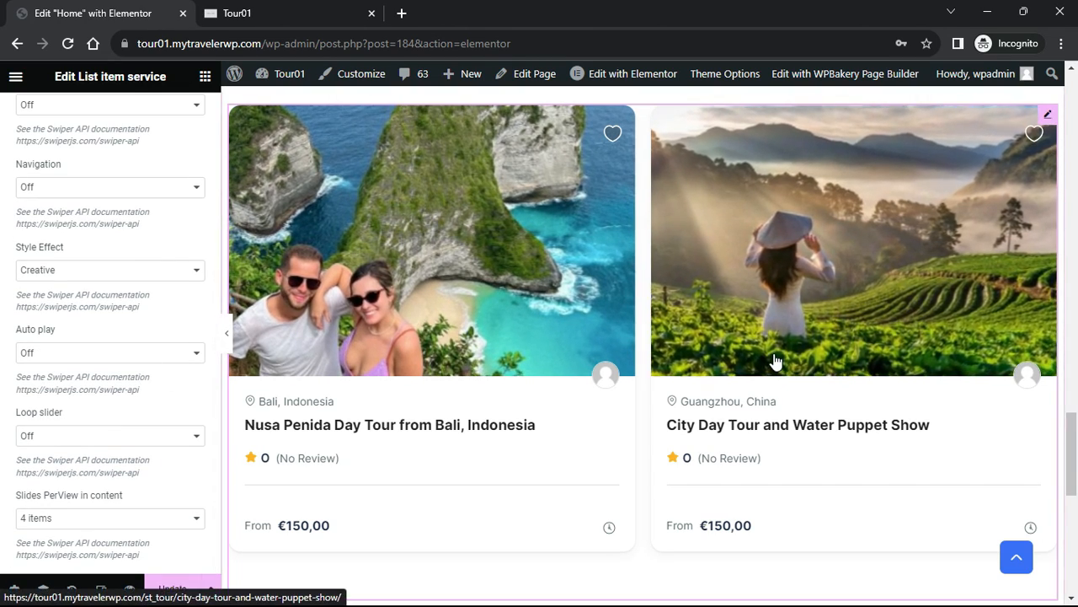
pyautogui.click(200, 354)
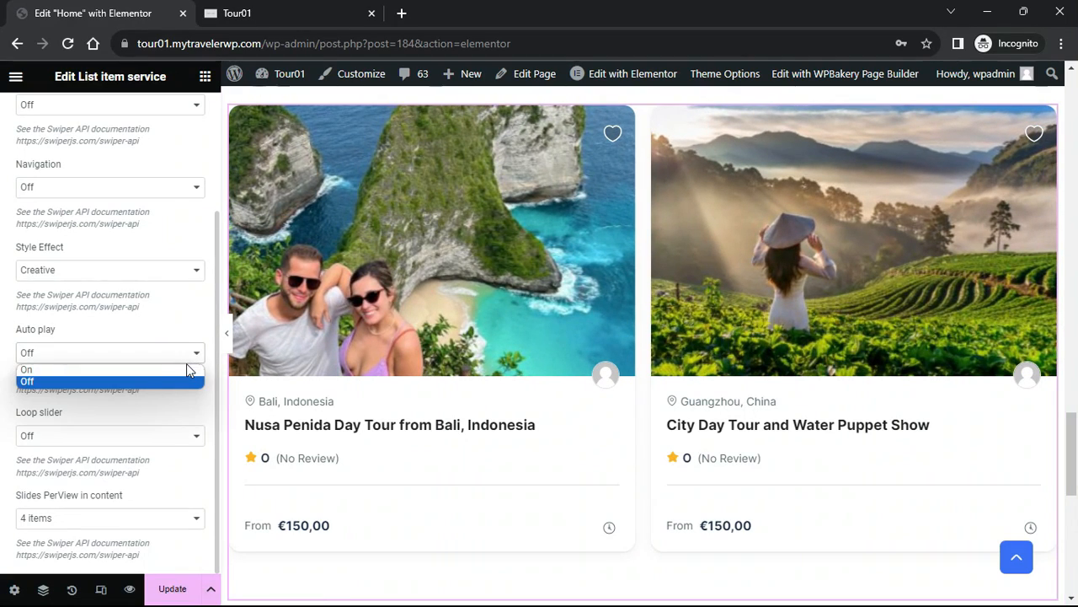
pyautogui.click(190, 366)
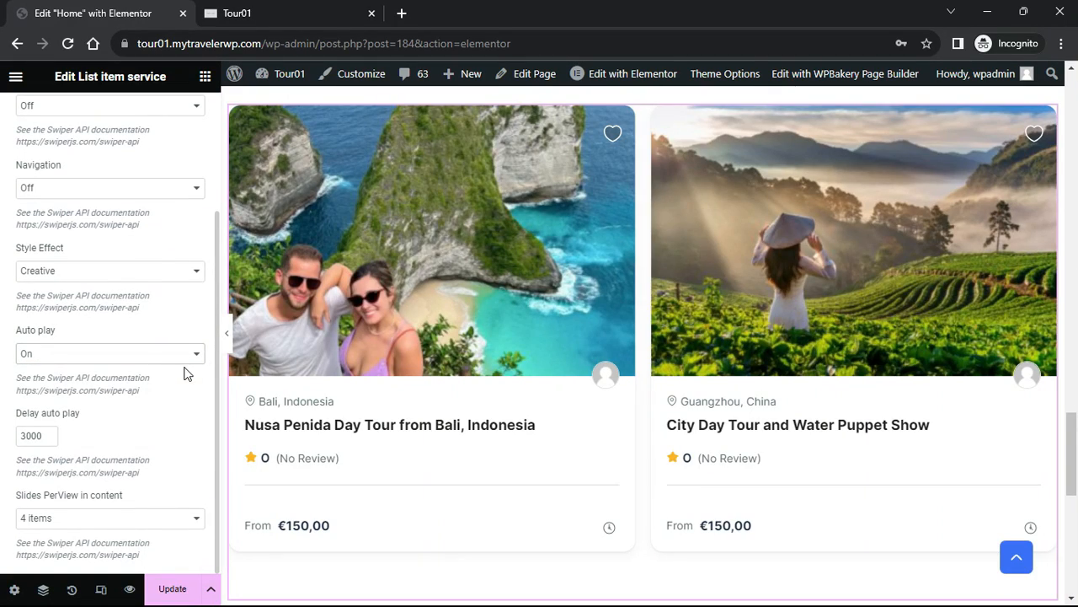
# Turn on both navigation and pagination for the tour slider
pyautogui.scroll(1, 269, 363)
pyautogui.scroll(2, 215, 333)
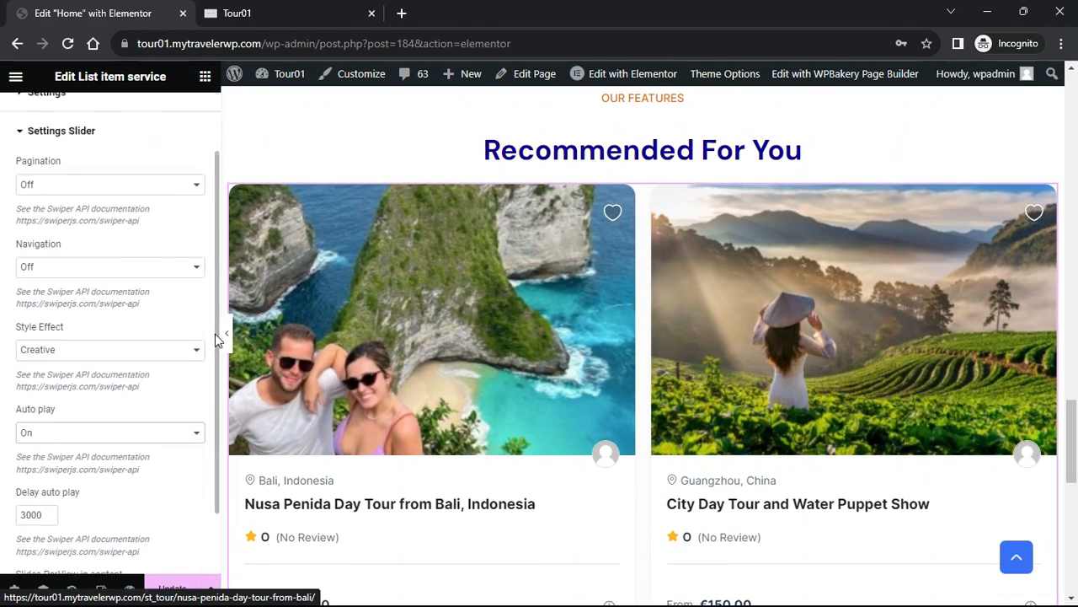
pyautogui.click(119, 353)
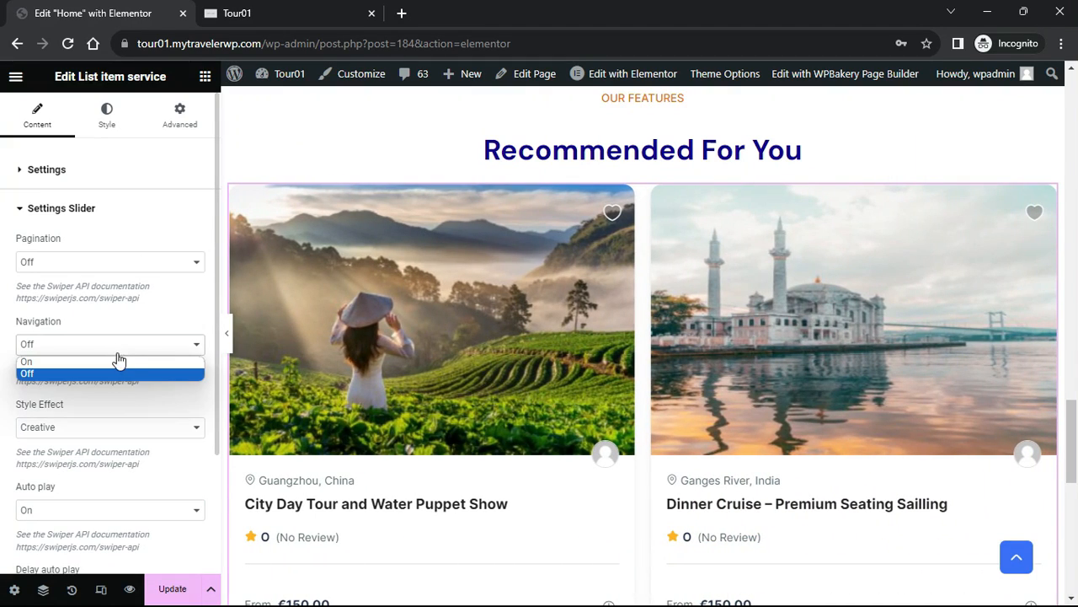
pyautogui.click(117, 358)
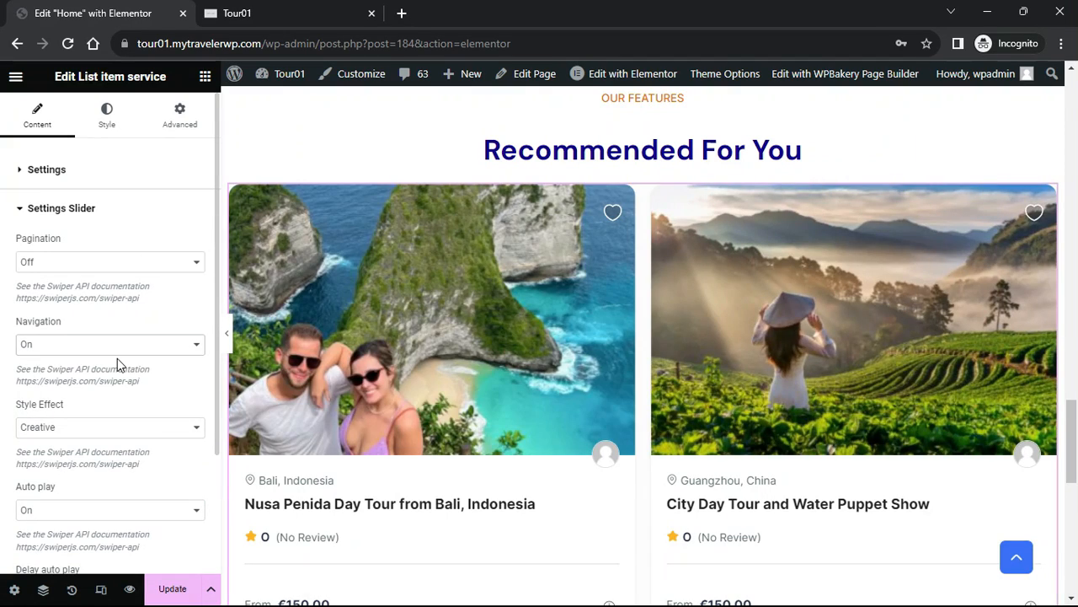
pyautogui.click(118, 262)
pyautogui.click(111, 279)
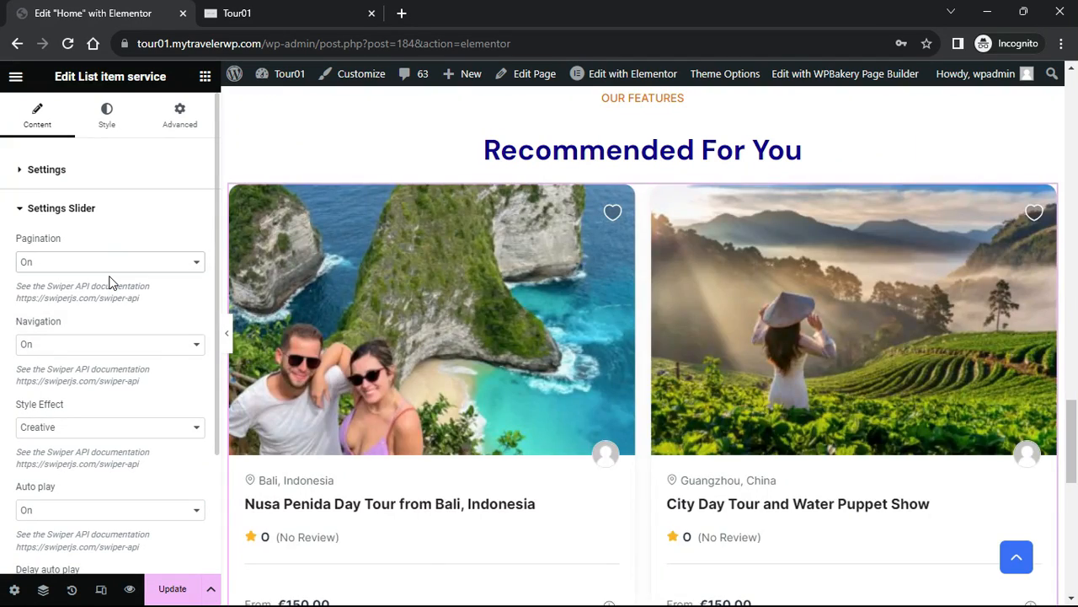
# Preview the Recommended For You section at full width and check the tour slider and the spacing around its headings
pyautogui.click(225, 333)
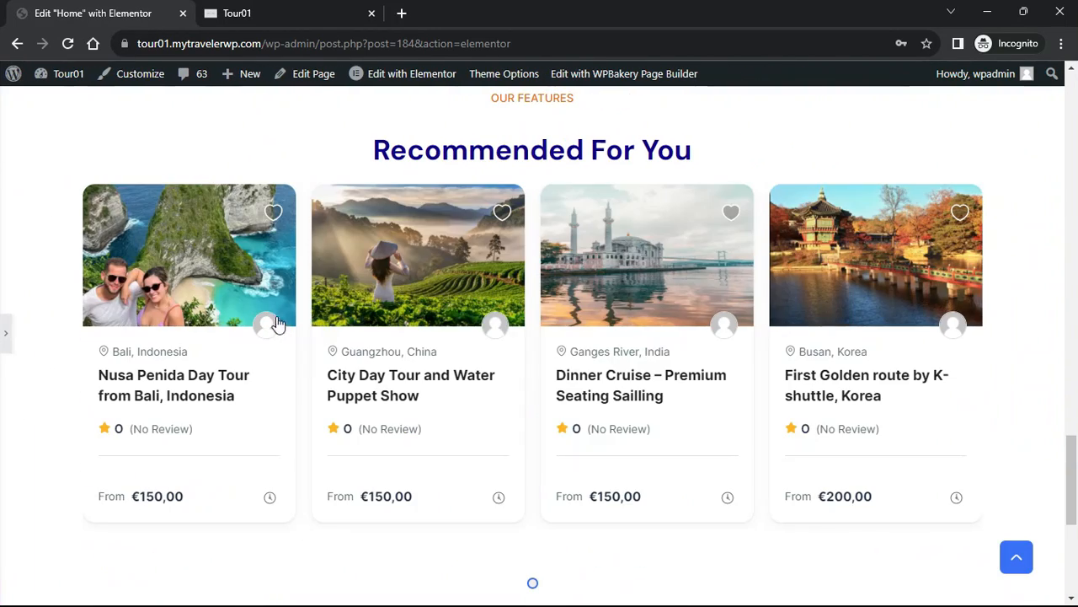
pyautogui.moveTo(914, 301); pyautogui.dragTo(1033, 307)
pyautogui.scroll(3, 608, 333)
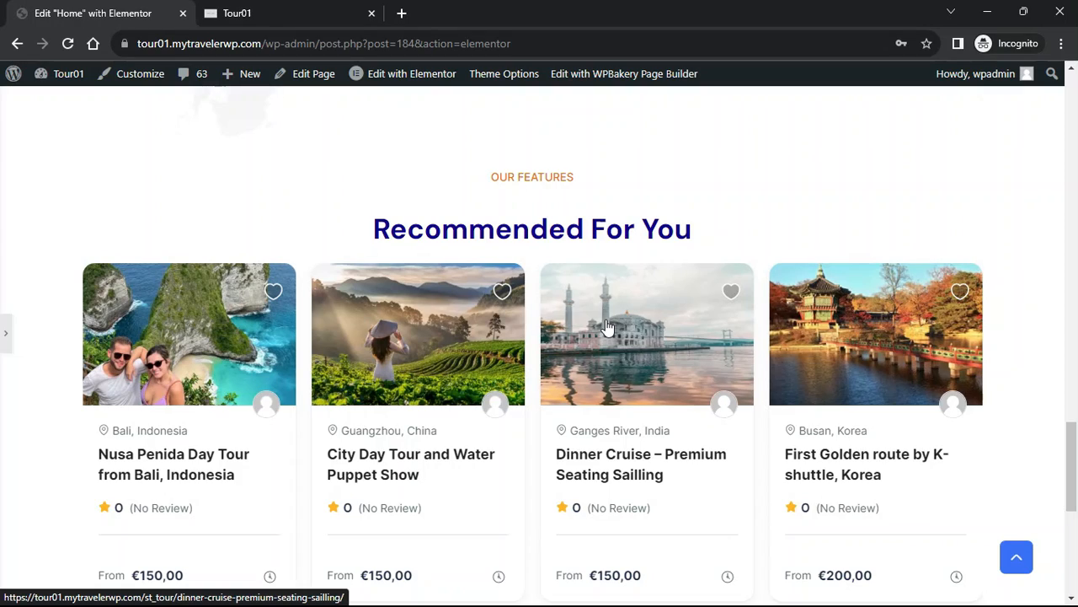
pyautogui.scroll(3, 609, 334)
pyautogui.scroll(-1, 608, 341)
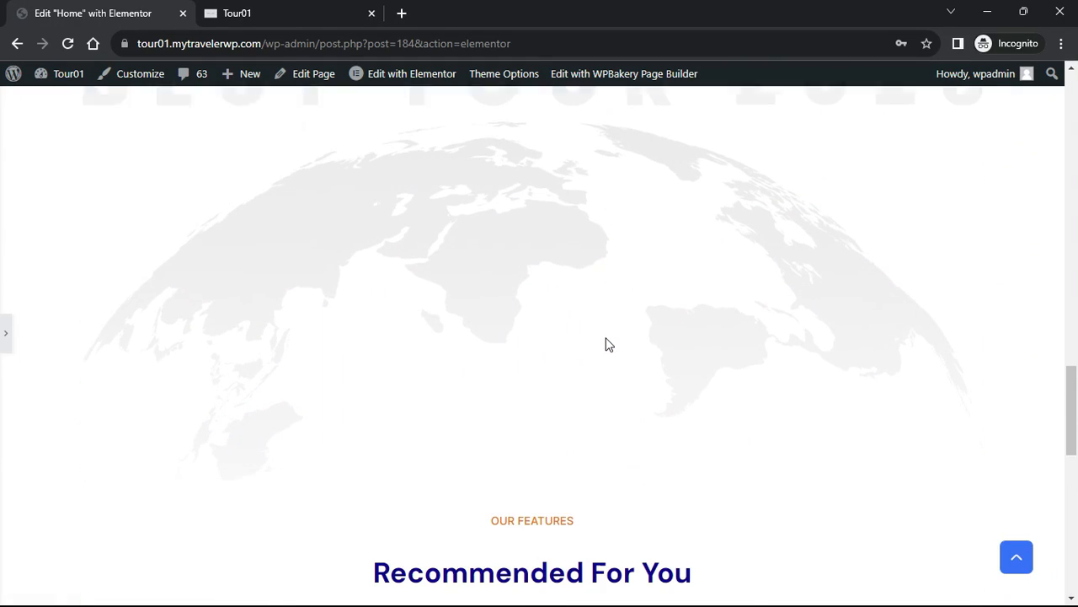
pyautogui.scroll(1, 608, 344)
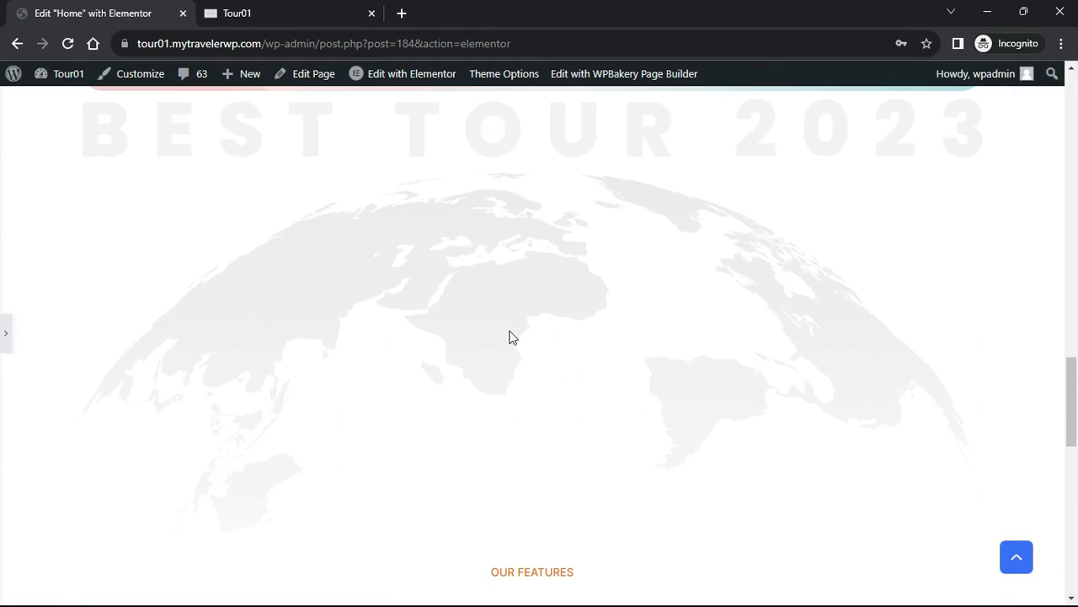
pyautogui.click(9, 346)
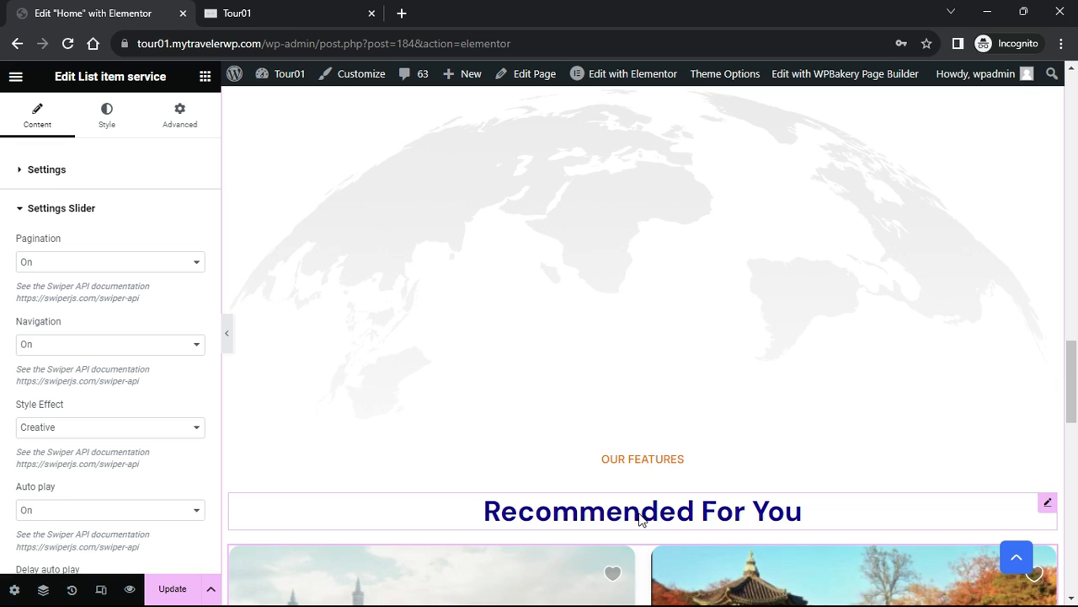
# Set the column and row gaps of the container holding the BEST TOUR 2023 section to 0 px
pyautogui.scroll(3, 645, 455)
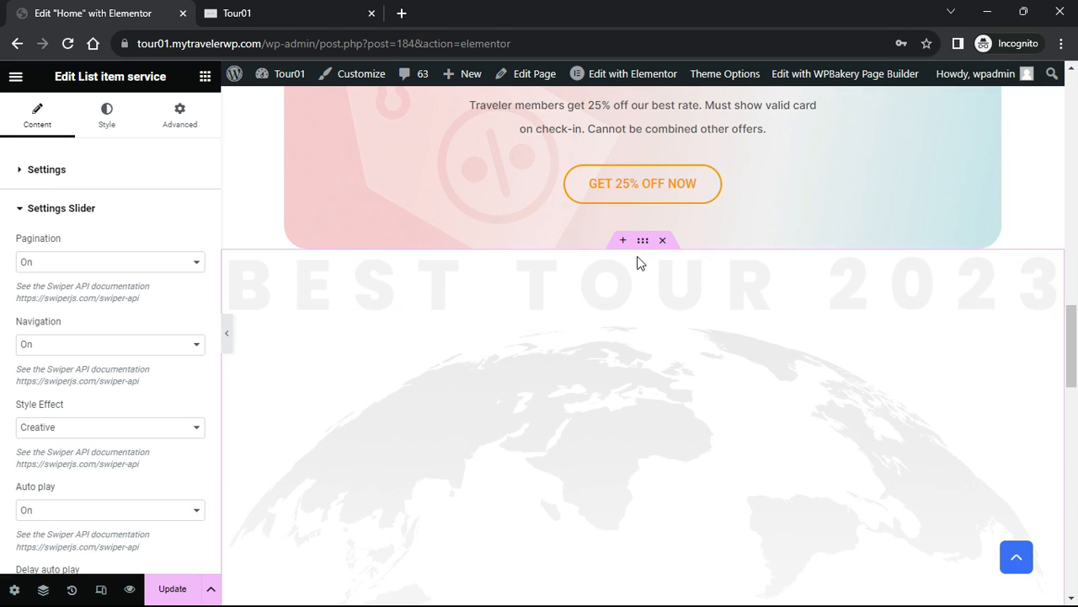
pyautogui.click(642, 251)
pyautogui.scroll(-3, 131, 421)
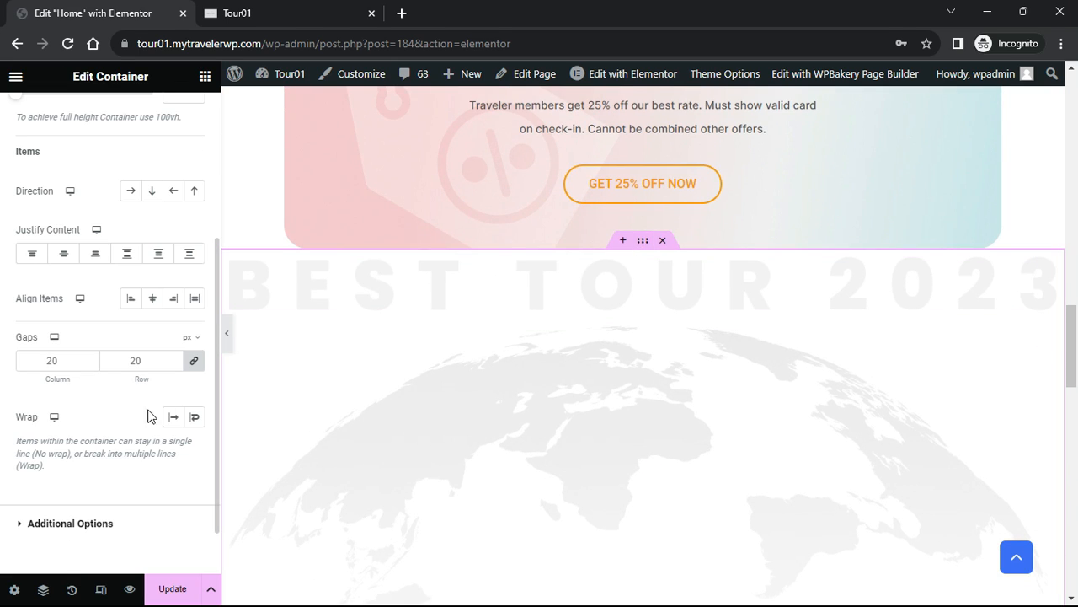
pyautogui.click(195, 361)
pyautogui.scroll(-5, 651, 446)
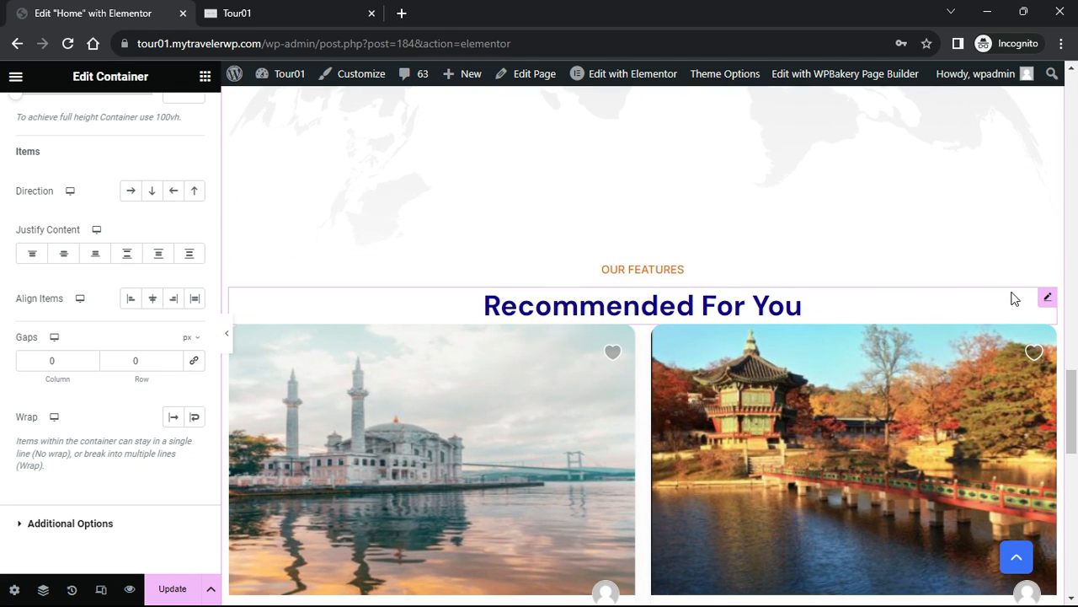
# Set the Recommended For You heading's bottom margin to 30 px and preview the section at full width
pyautogui.click(1046, 300)
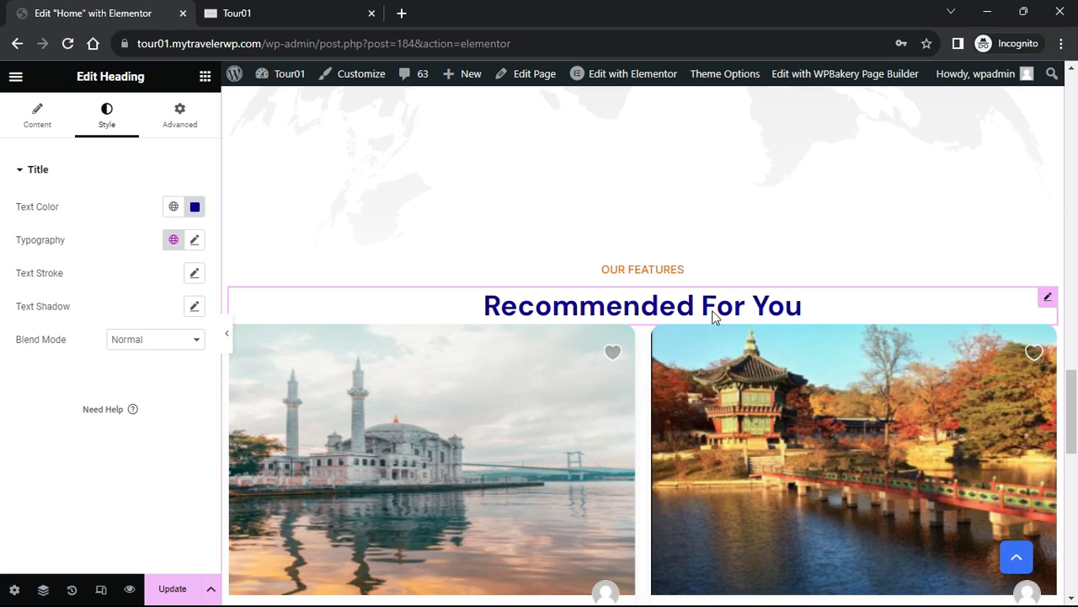
pyautogui.click(174, 127)
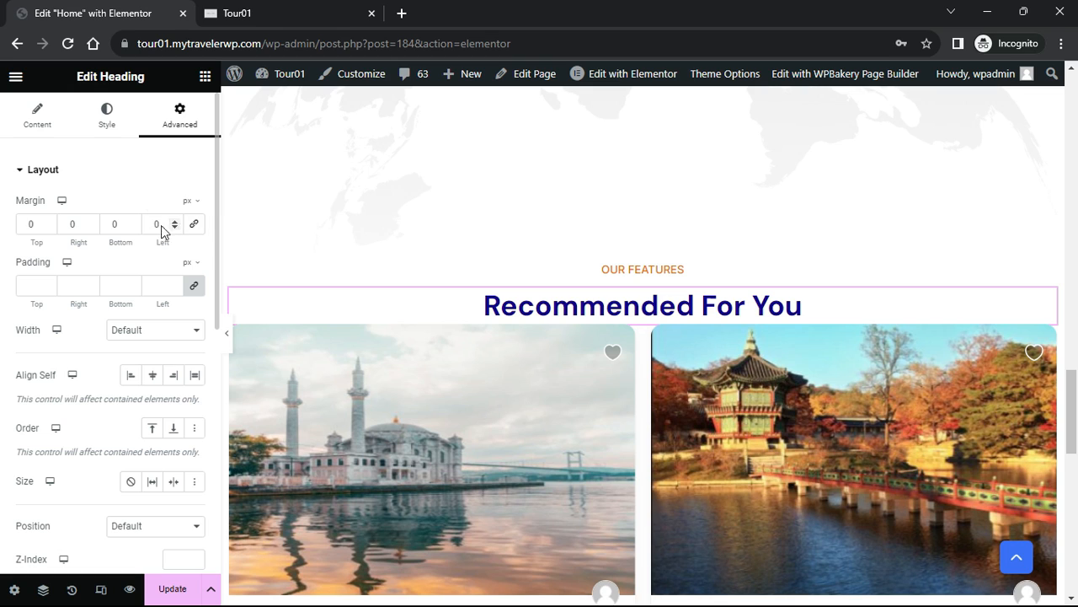
pyautogui.write('30')
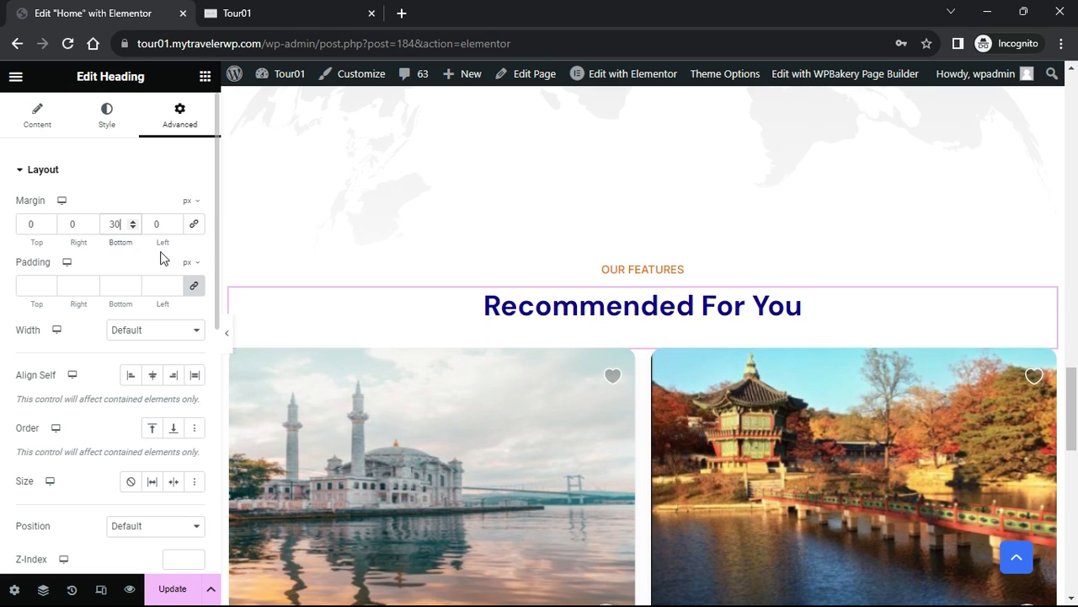
pyautogui.click(227, 334)
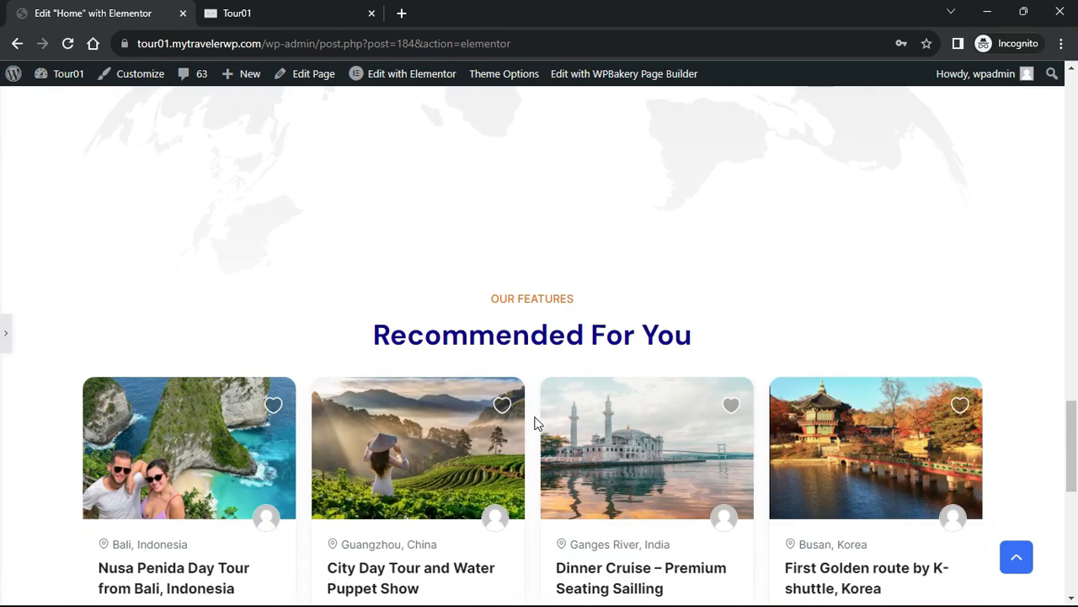
pyautogui.scroll(-2, 646, 346)
pyautogui.scroll(5, 646, 347)
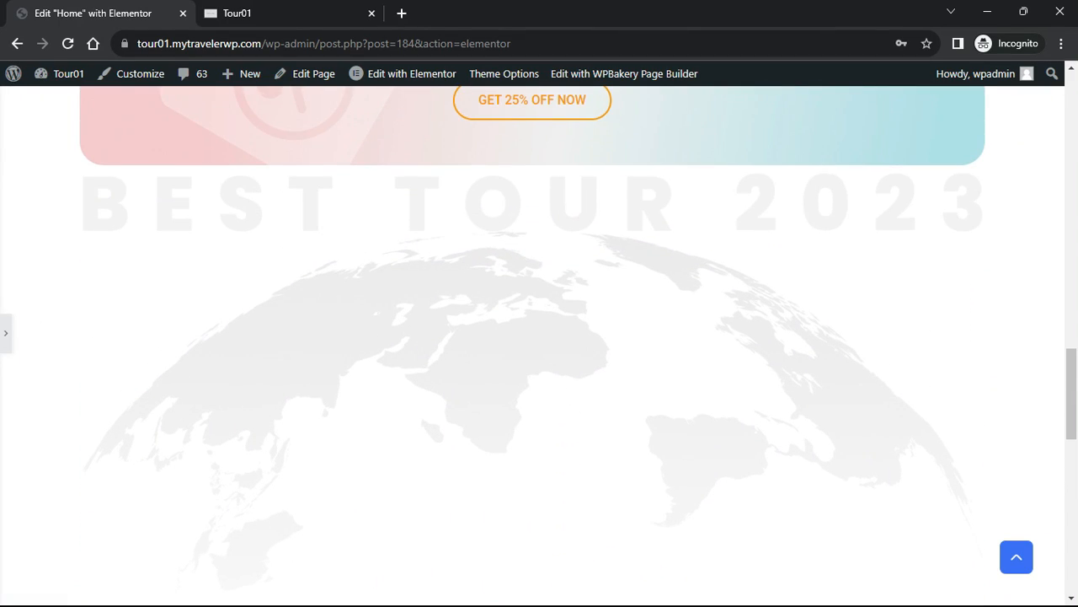
pyautogui.click(5, 333)
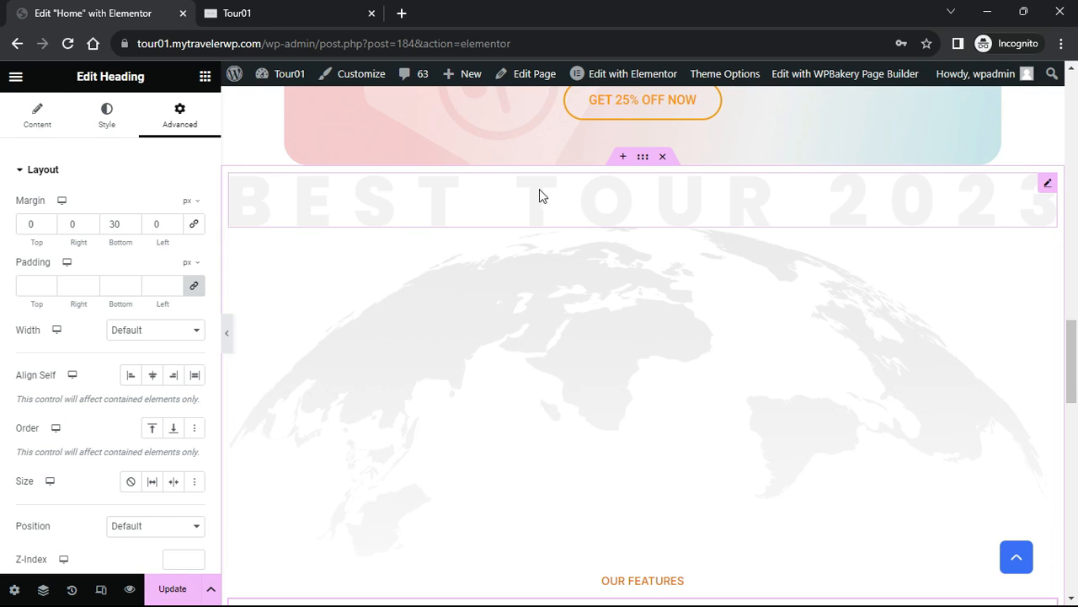
# Set the position of the BEST TOUR 2023 image to Absolute
pyautogui.click(1051, 185)
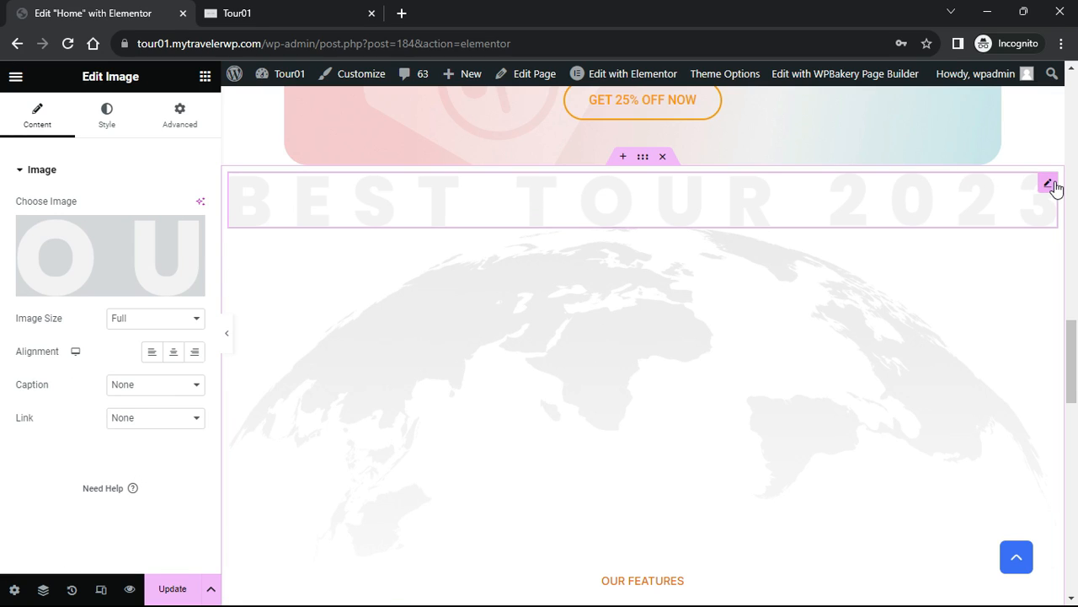
pyautogui.click(177, 126)
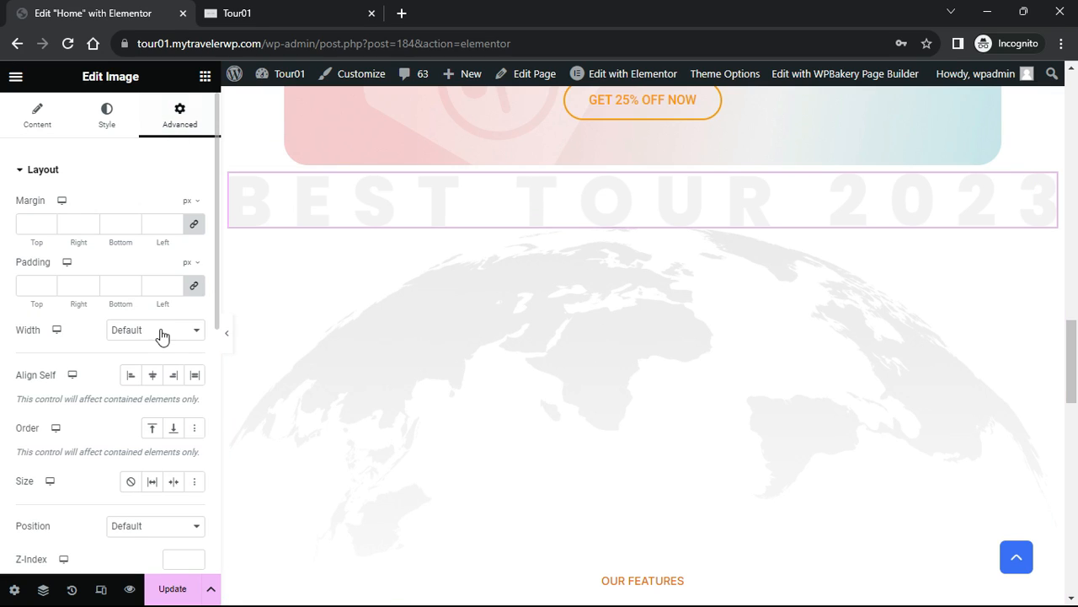
pyautogui.scroll(-2, 162, 336)
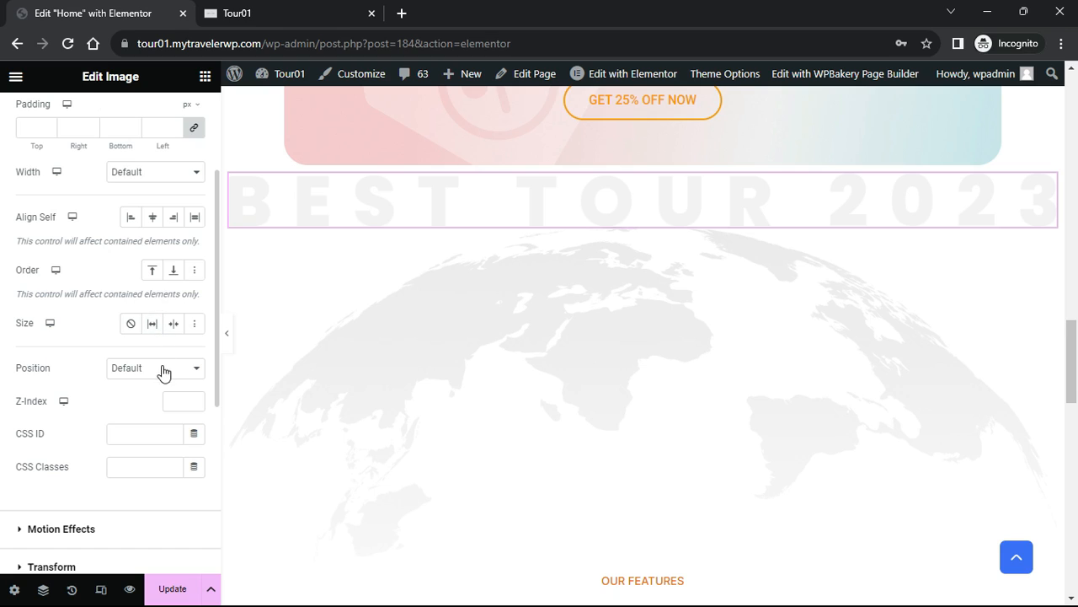
pyautogui.click(164, 371)
pyautogui.click(135, 397)
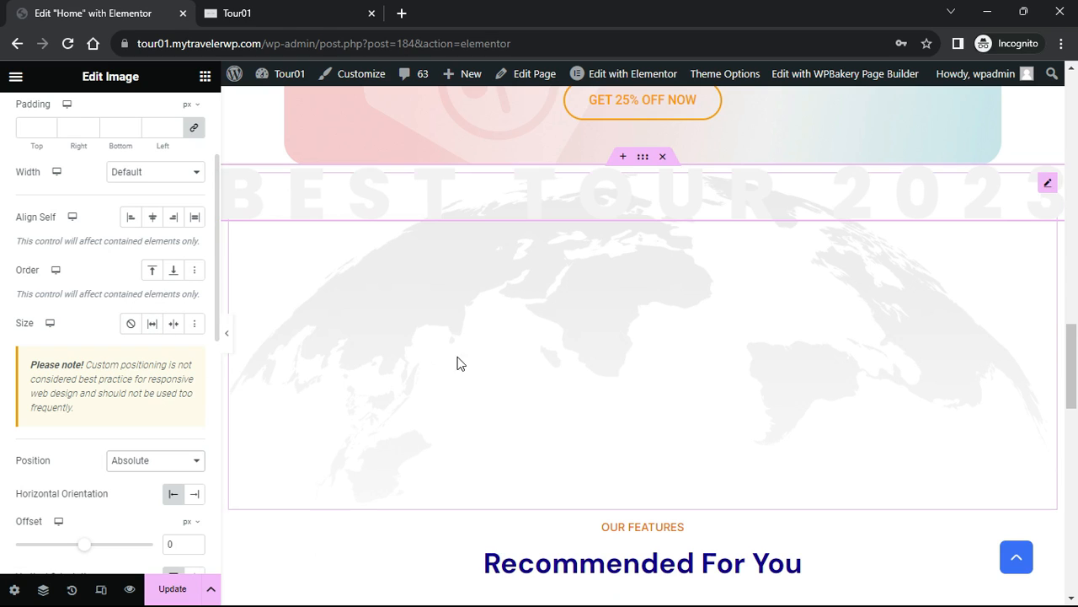
# Set the position of the world map image below BEST TOUR 2023 to Absolute
pyautogui.click(667, 341)
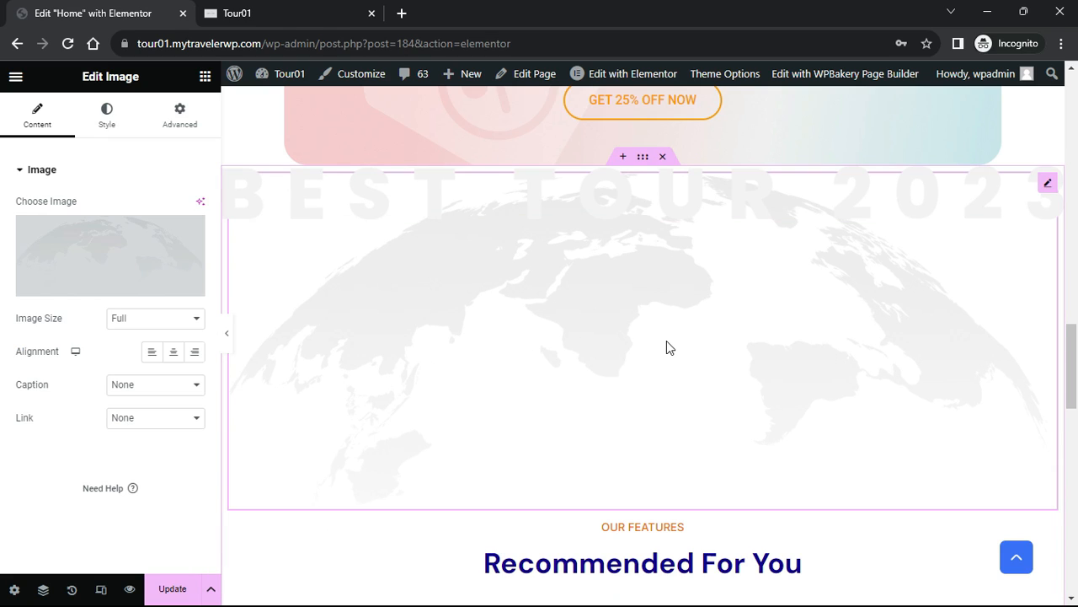
pyautogui.click(190, 131)
pyautogui.scroll(-2, 154, 388)
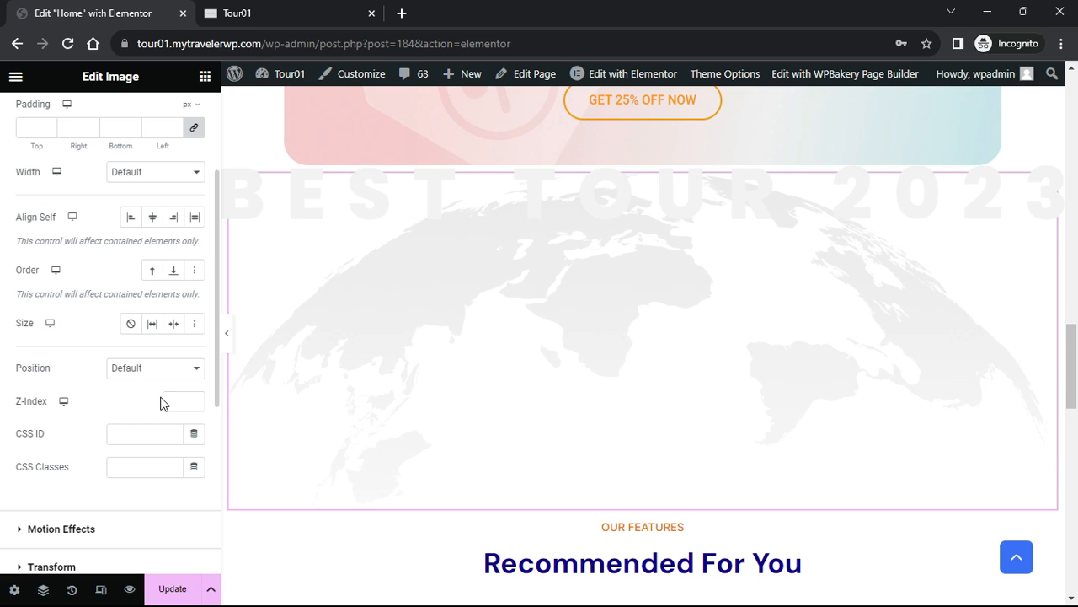
pyautogui.click(169, 371)
pyautogui.click(145, 399)
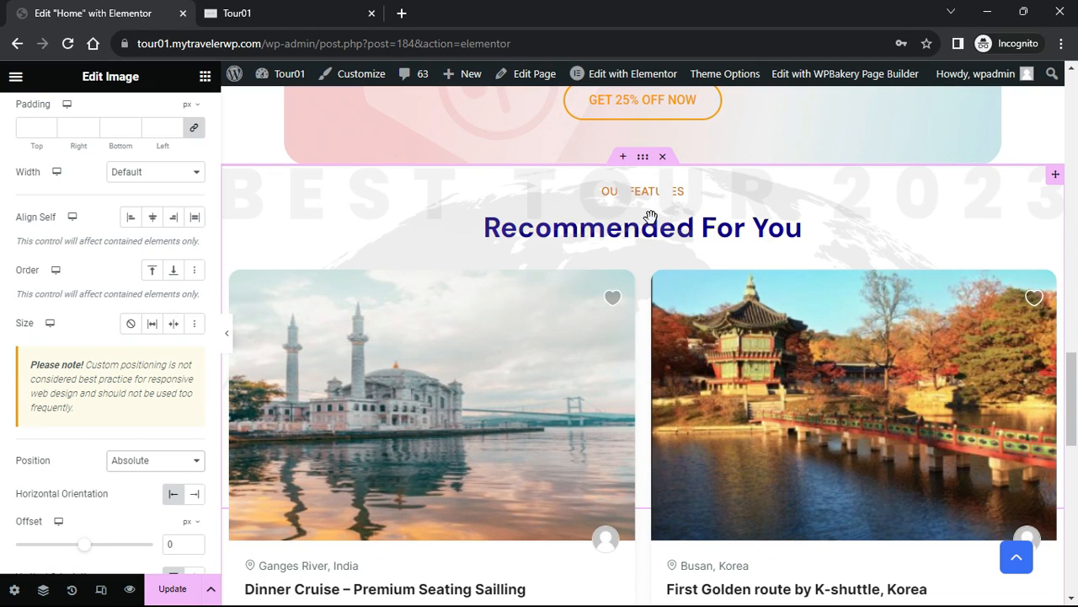
# Select the OUR FEATURES heading in the Navigator and set its top margin to 170 px
pyautogui.click(43, 589)
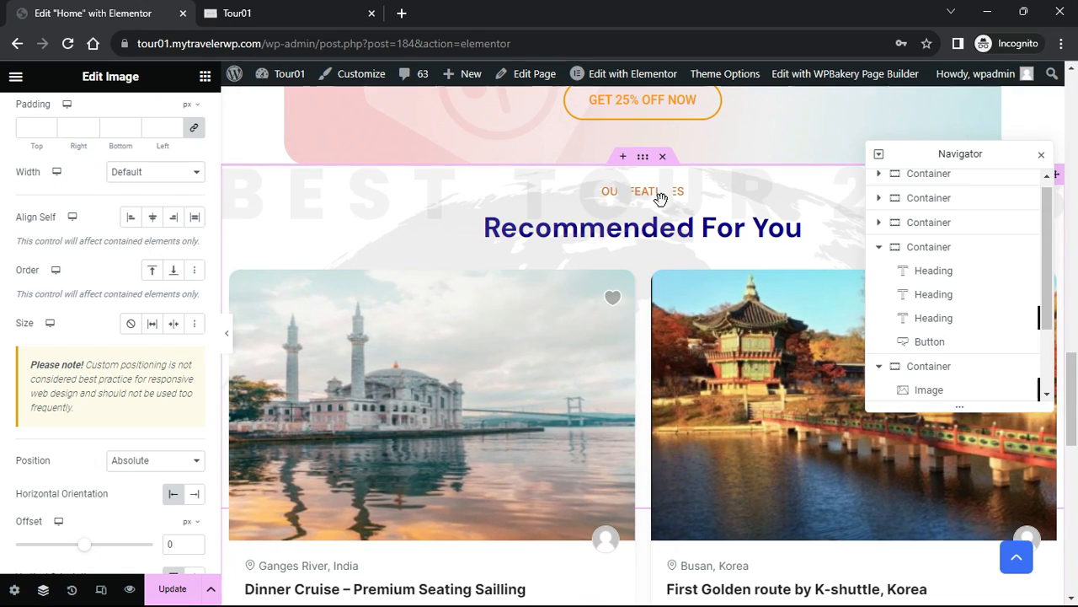
pyautogui.scroll(-2, 1023, 339)
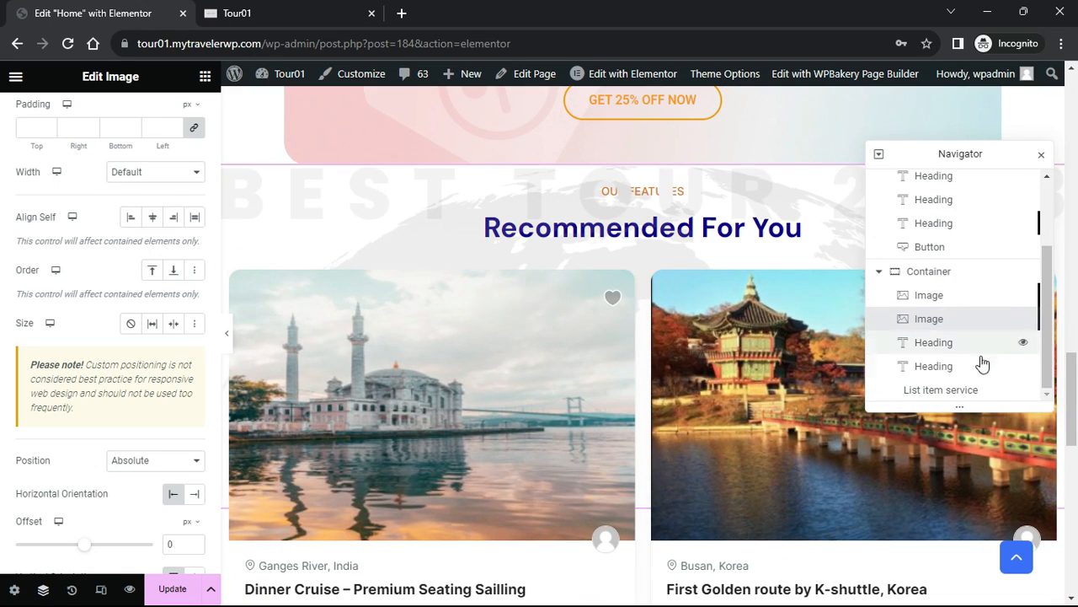
pyautogui.click(958, 348)
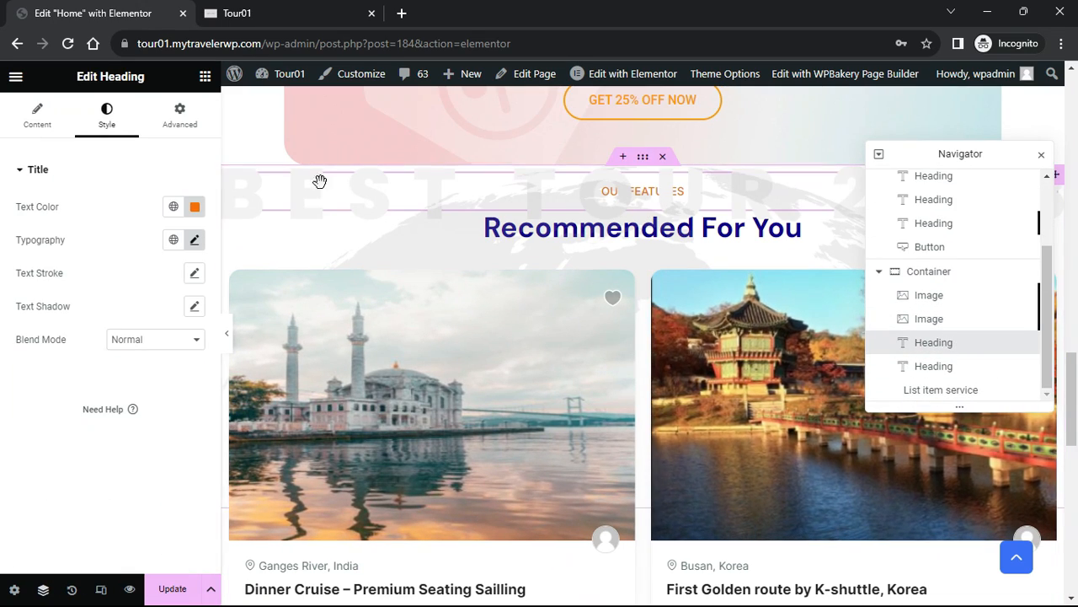
pyautogui.click(185, 125)
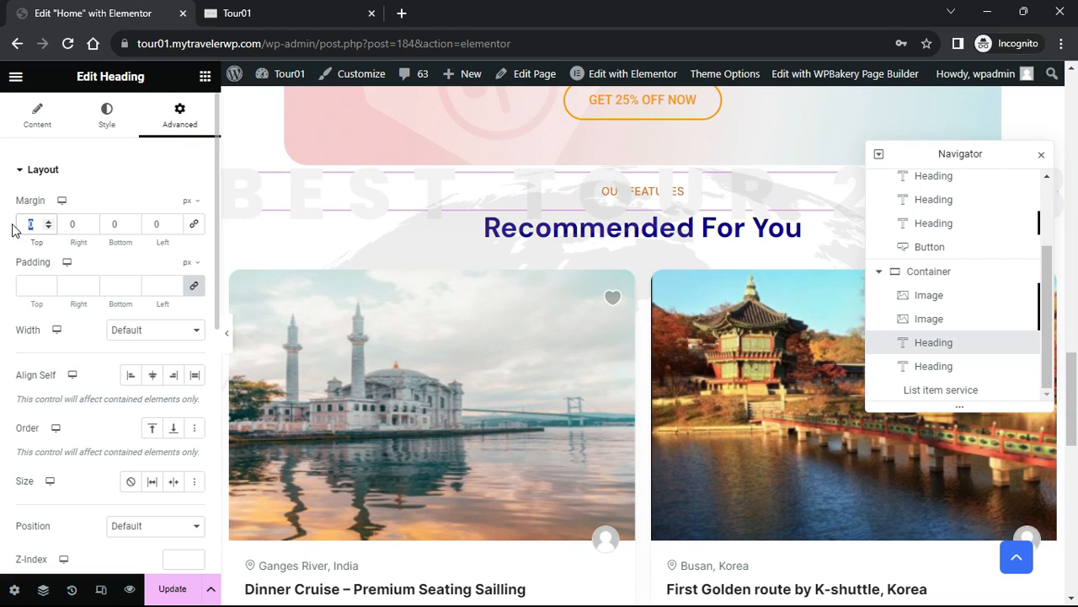
pyautogui.write('170')
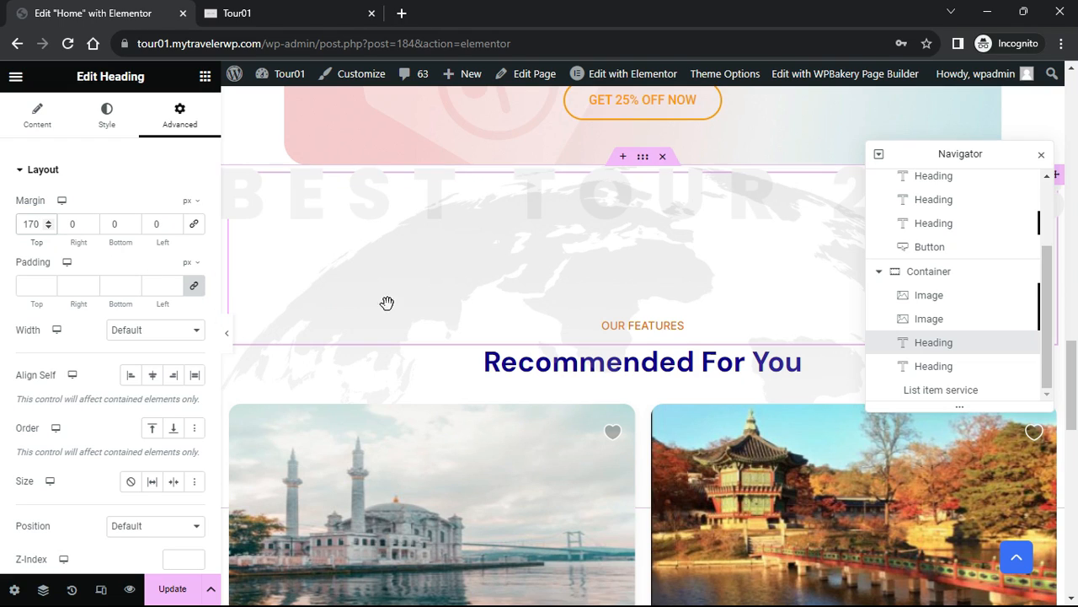
pyautogui.click(1042, 155)
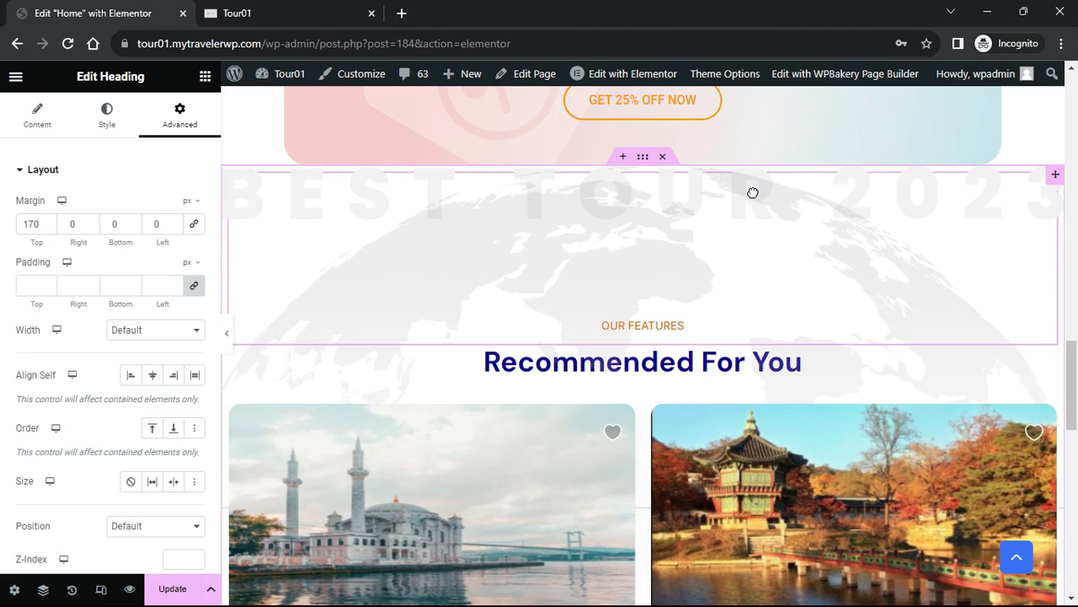
# Move the world map image down behind the section headings and the BEST TOUR 2023 image down to overlap the map's upper edge
pyautogui.click(752, 193)
pyautogui.moveTo(751, 194); pyautogui.dragTo(750, 226)
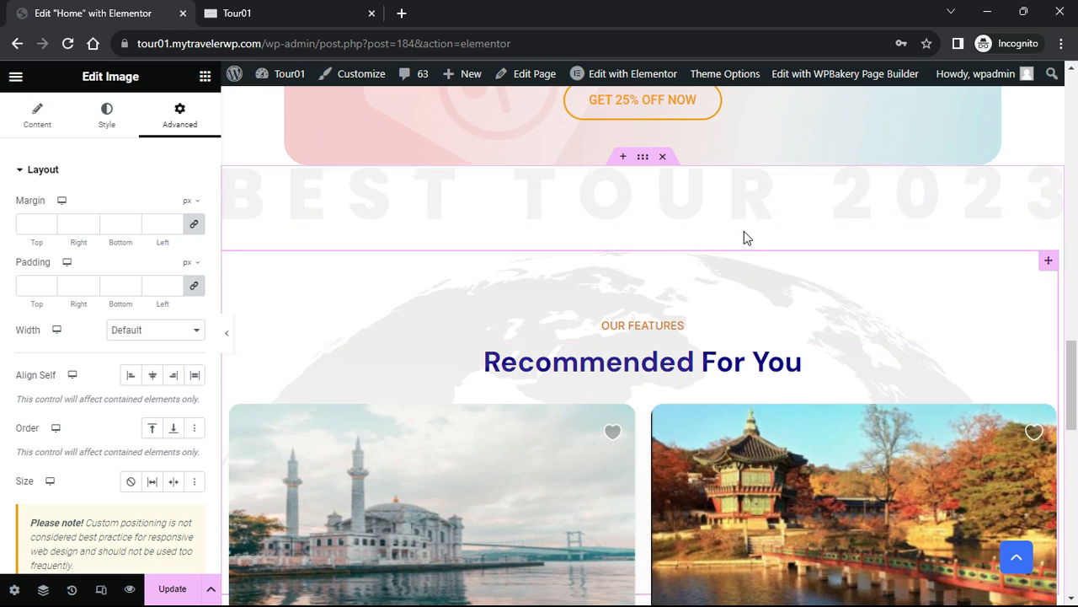
pyautogui.moveTo(740, 203); pyautogui.dragTo(746, 250)
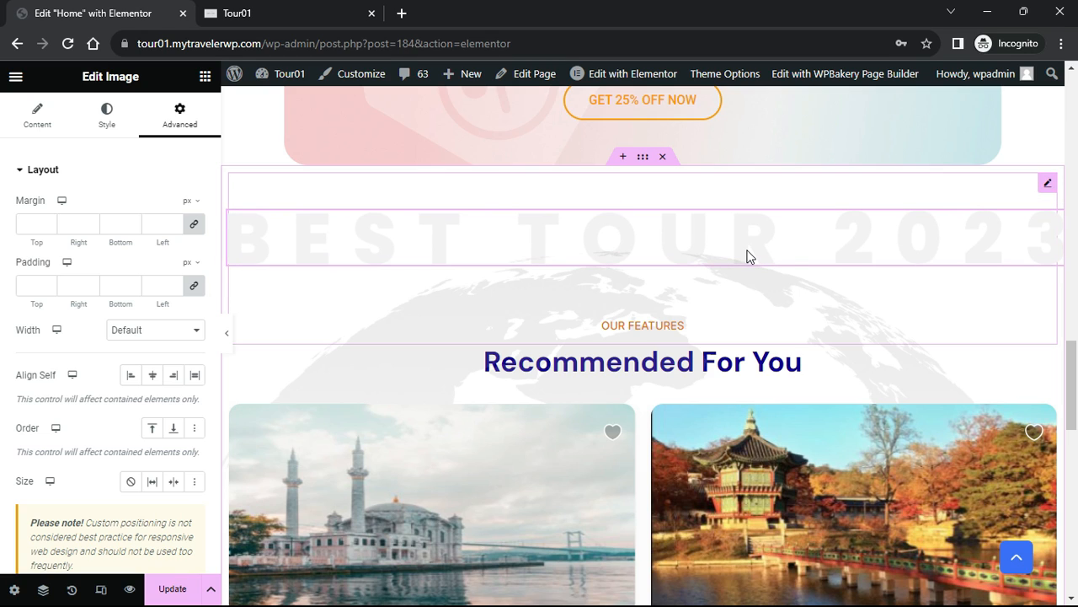
# Preview the Recommended For You section at full width and check how the BEST TOUR 2023 and map images sit behind it
pyautogui.click(230, 341)
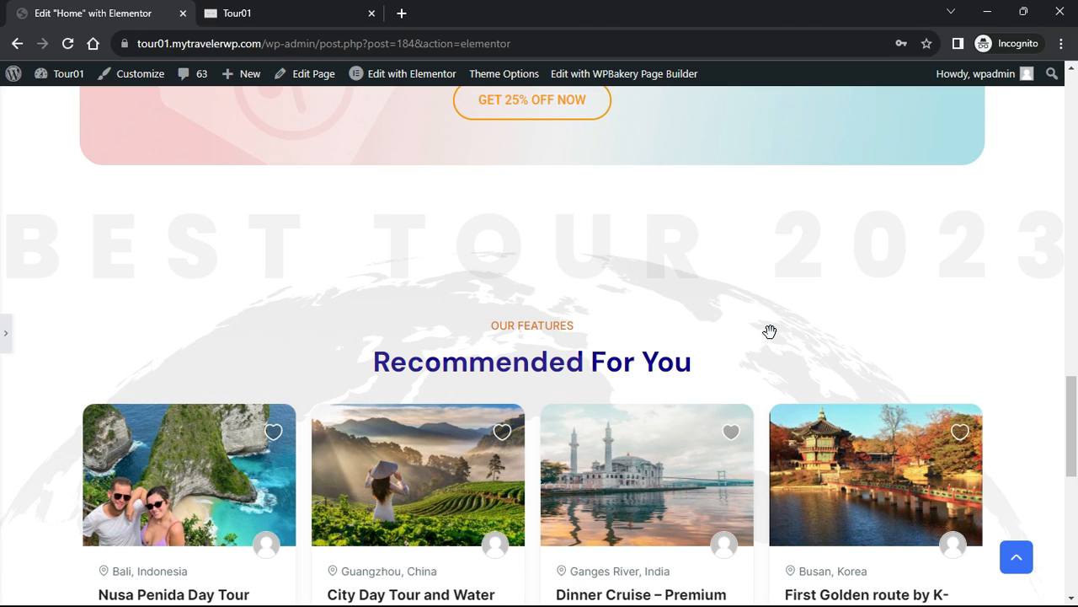
pyautogui.scroll(-2, 769, 331)
pyautogui.scroll(-1, 772, 337)
pyautogui.scroll(-2, 773, 340)
pyautogui.scroll(5, 773, 340)
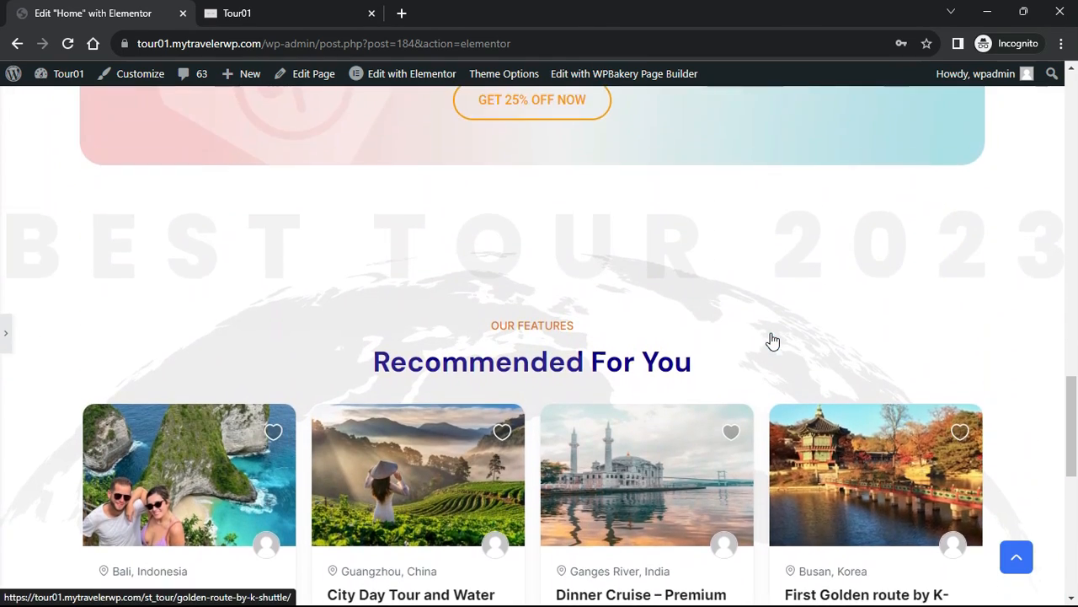
pyautogui.scroll(1, 772, 339)
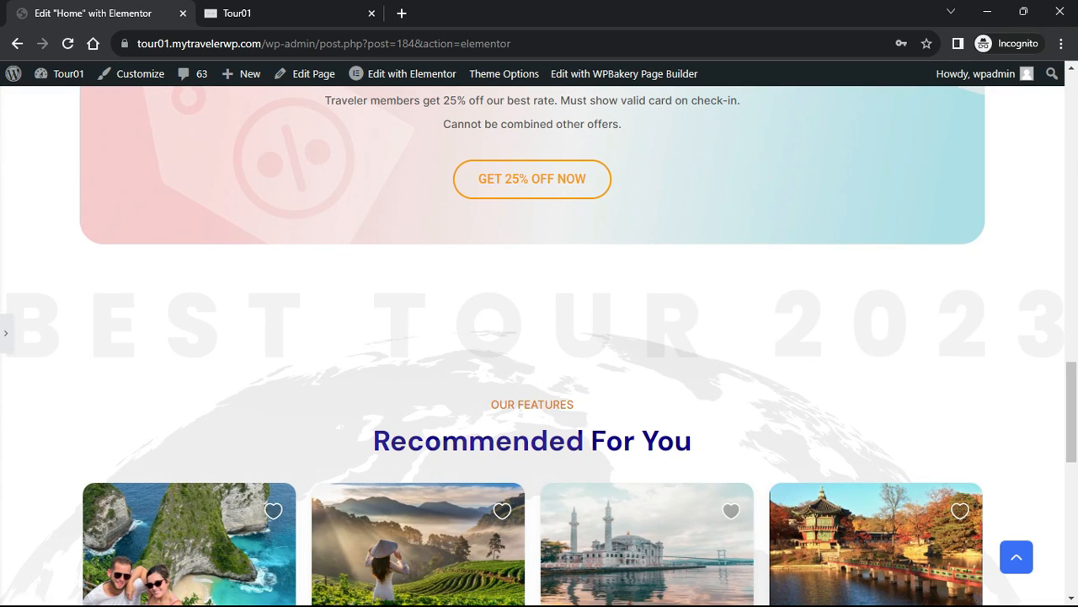
pyautogui.click(7, 333)
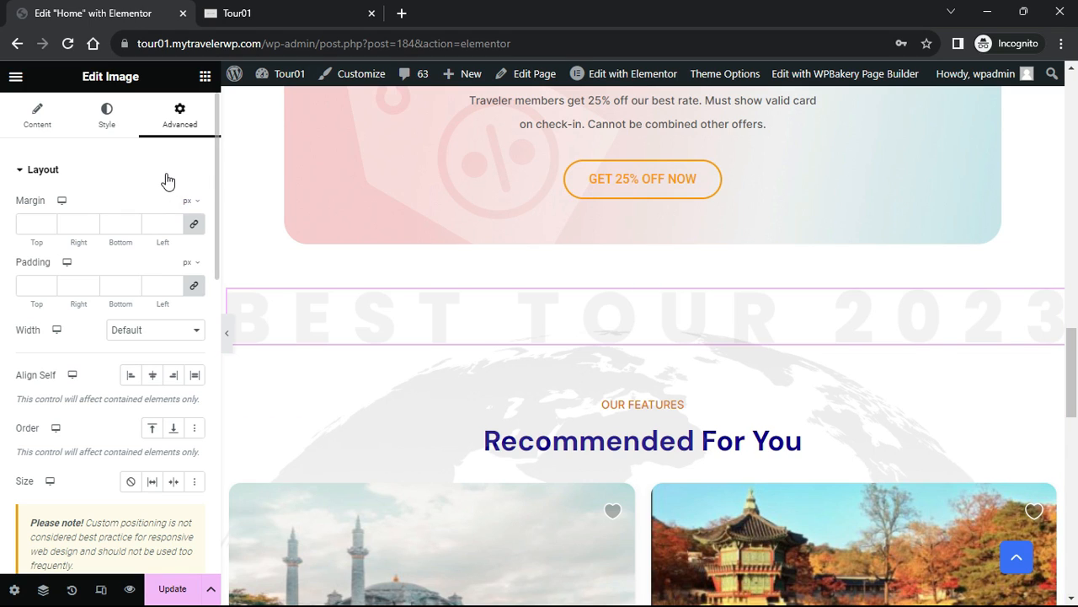
# Give the BEST TOUR 2023 image the Zoom In Up entrance animation
pyautogui.scroll(-3, 126, 269)
pyautogui.scroll(-3, 91, 327)
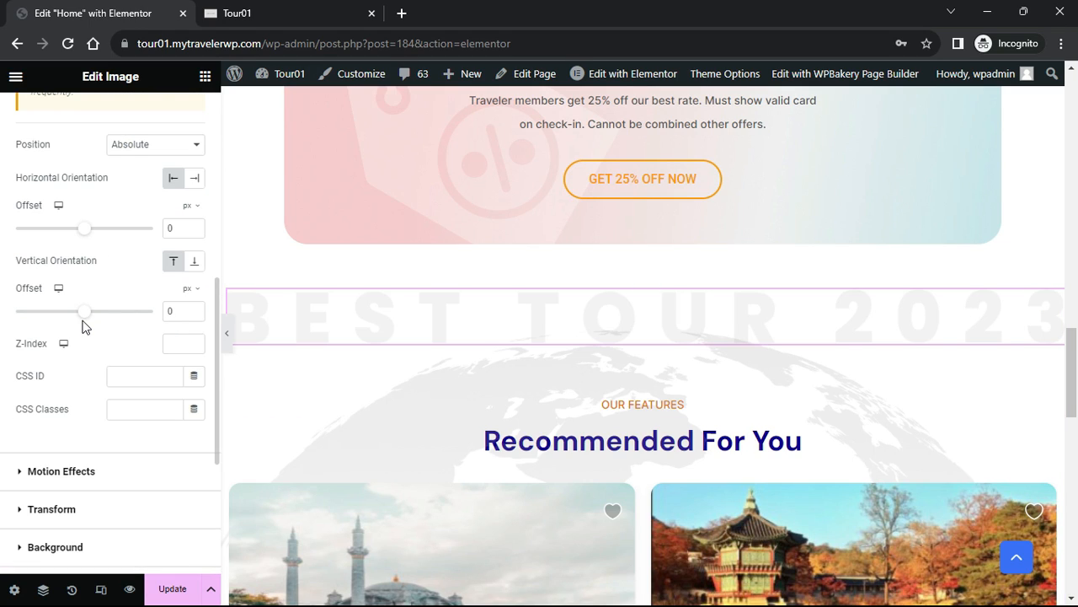
pyautogui.click(17, 474)
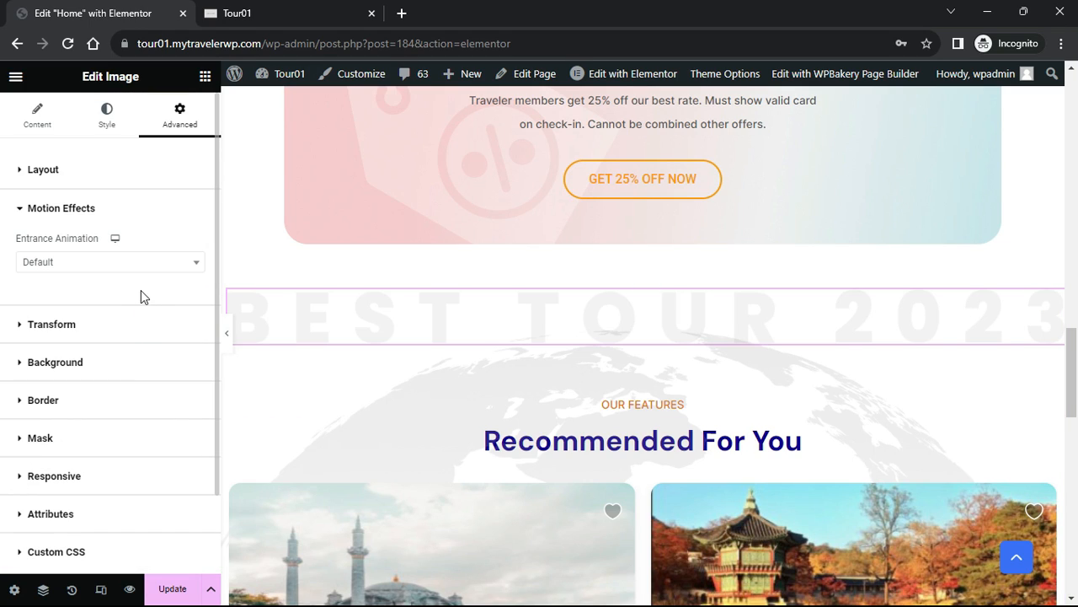
pyautogui.click(199, 266)
pyautogui.moveTo(202, 325); pyautogui.dragTo(201, 344)
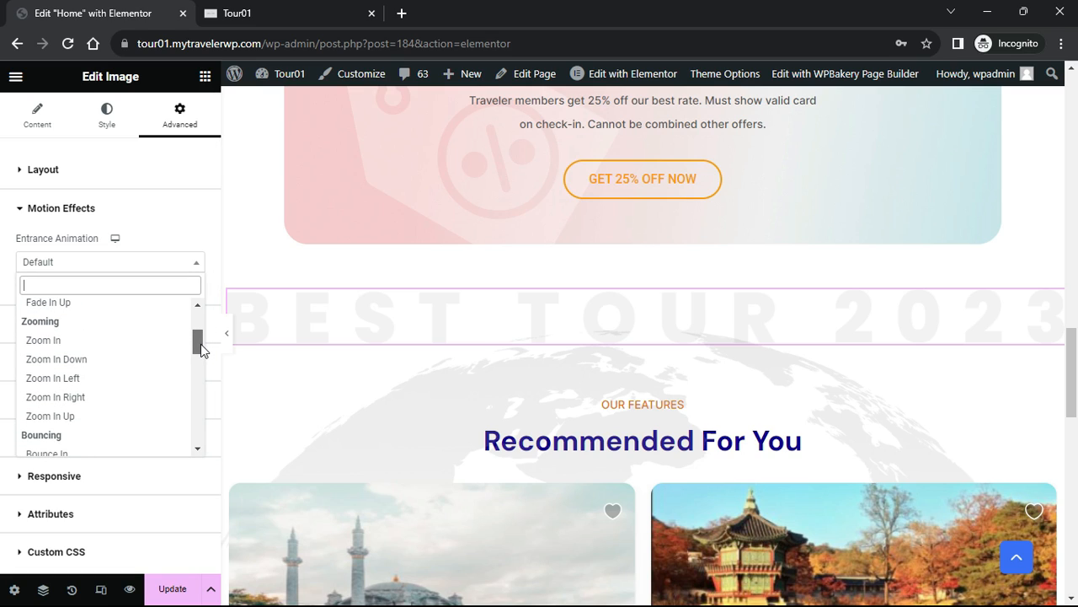
pyautogui.click(126, 416)
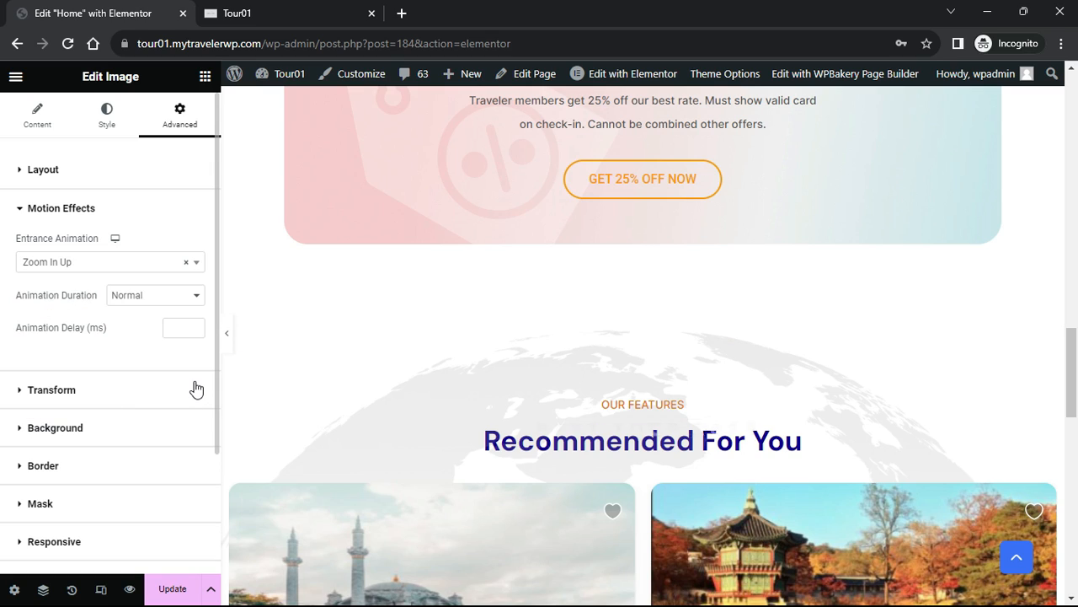
# Give the world map image the Zoom In Up entrance animation with a Slow duration
pyautogui.click(796, 400)
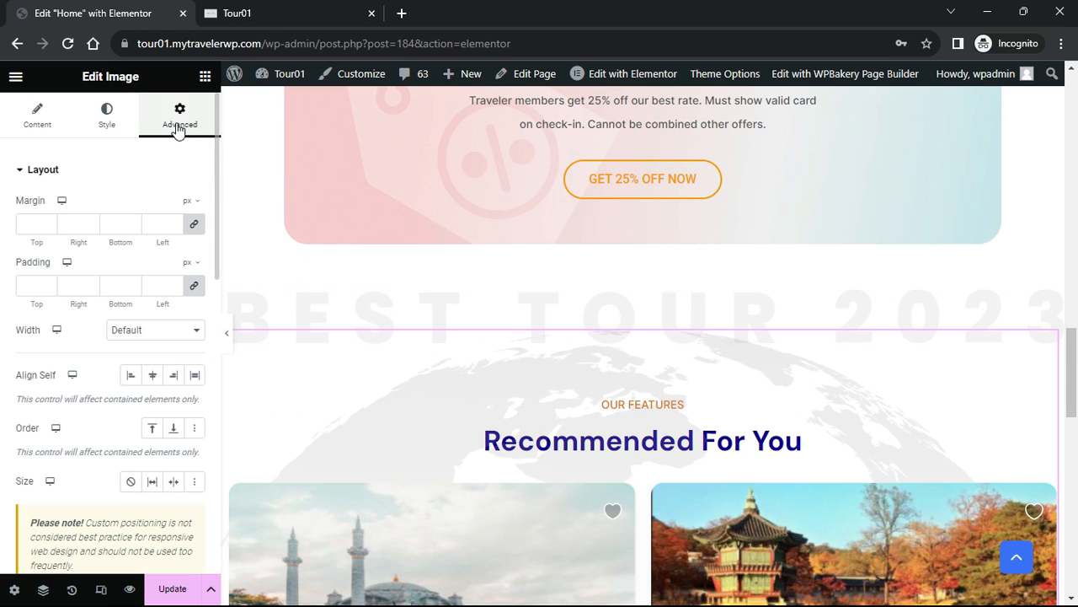
pyautogui.scroll(-10, 178, 278)
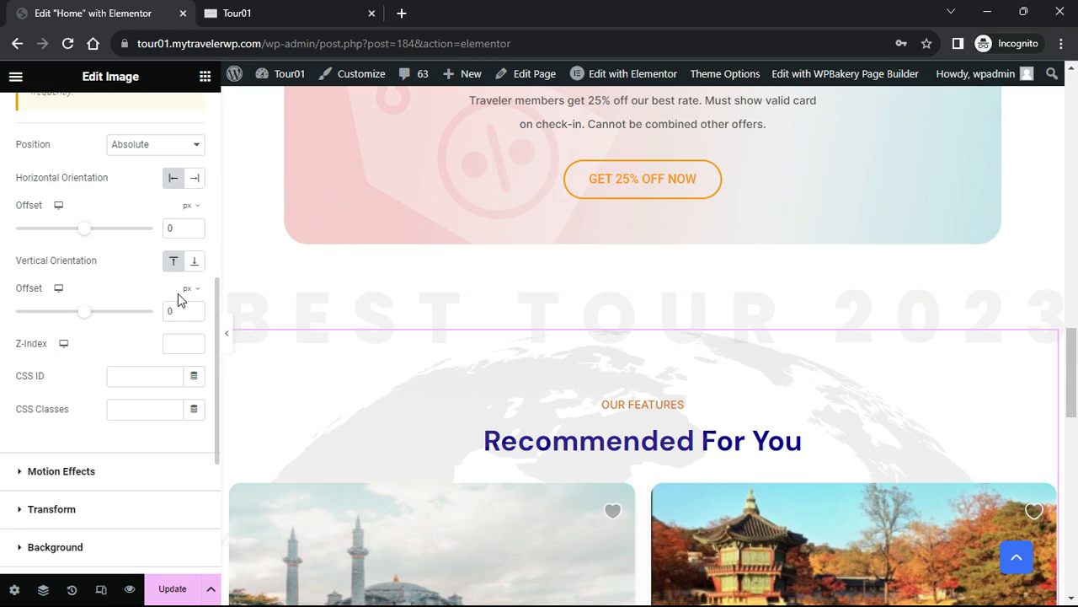
pyautogui.click(23, 313)
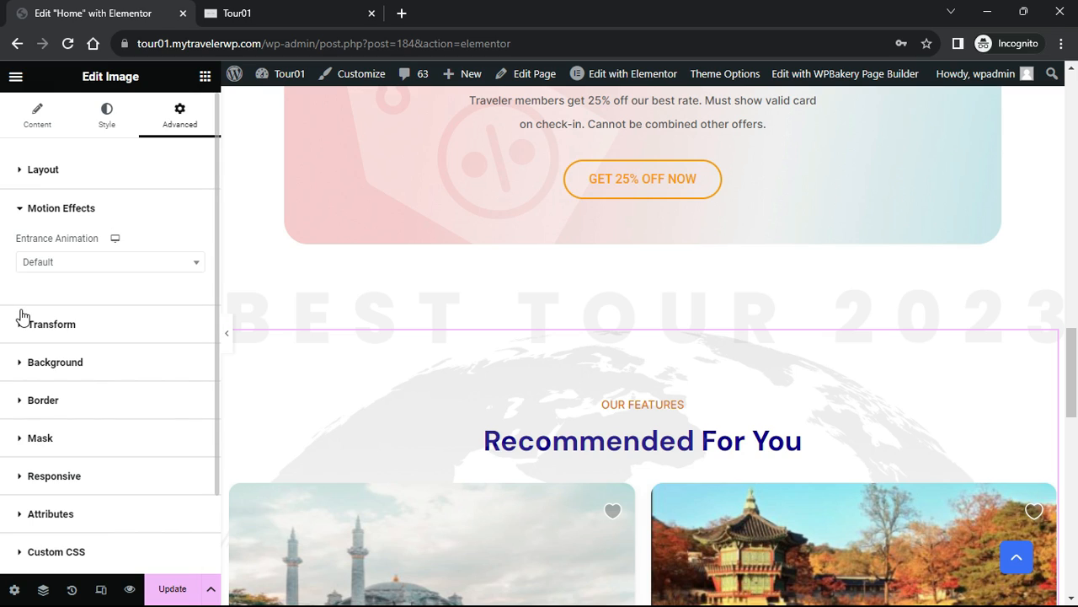
pyautogui.click(195, 265)
pyautogui.moveTo(199, 329); pyautogui.dragTo(199, 344)
pyautogui.click(100, 431)
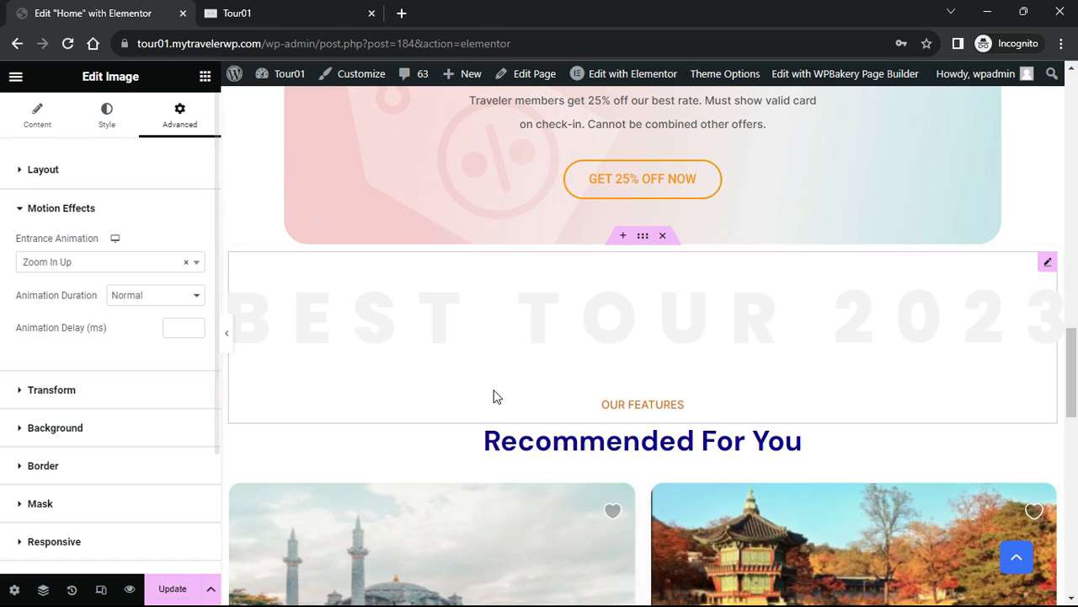
pyautogui.click(189, 300)
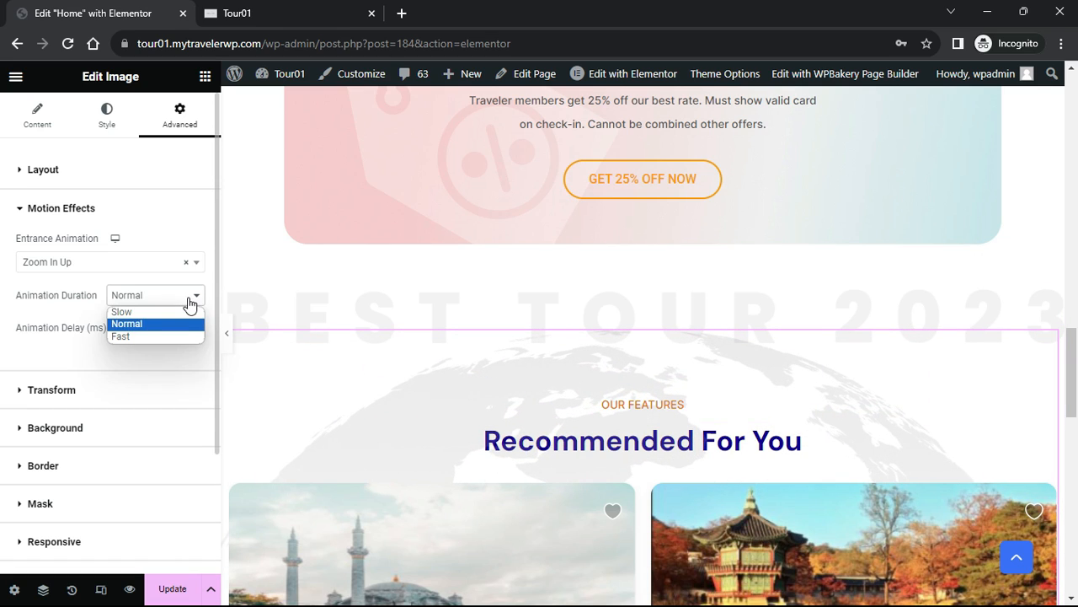
pyautogui.click(187, 313)
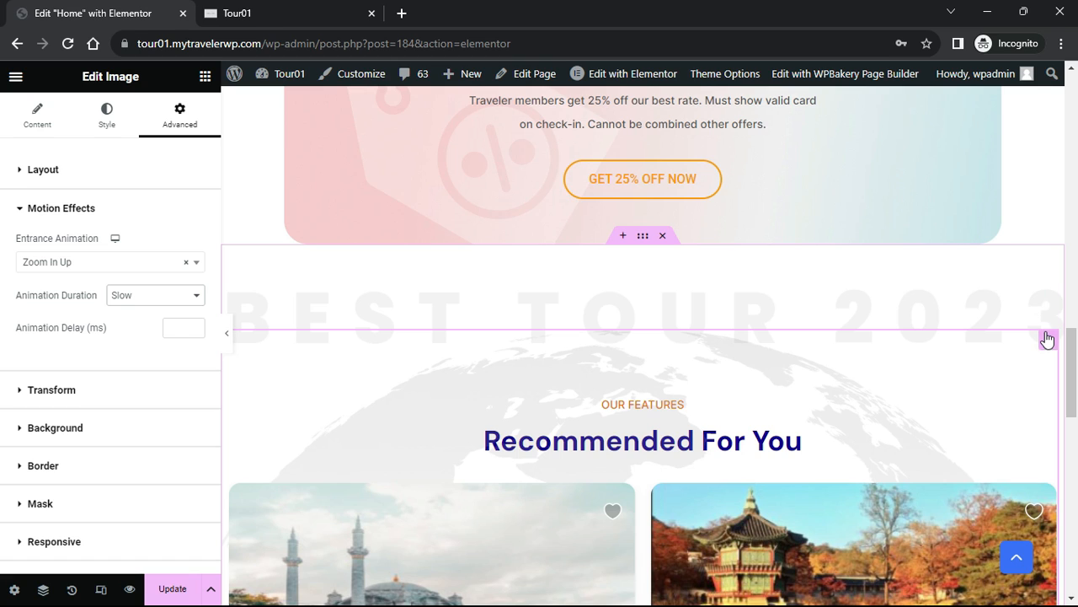
# Look over the Recommended For You section in the editor and save the page changes
pyautogui.moveTo(1076, 352); pyautogui.dragTo(1077, 385)
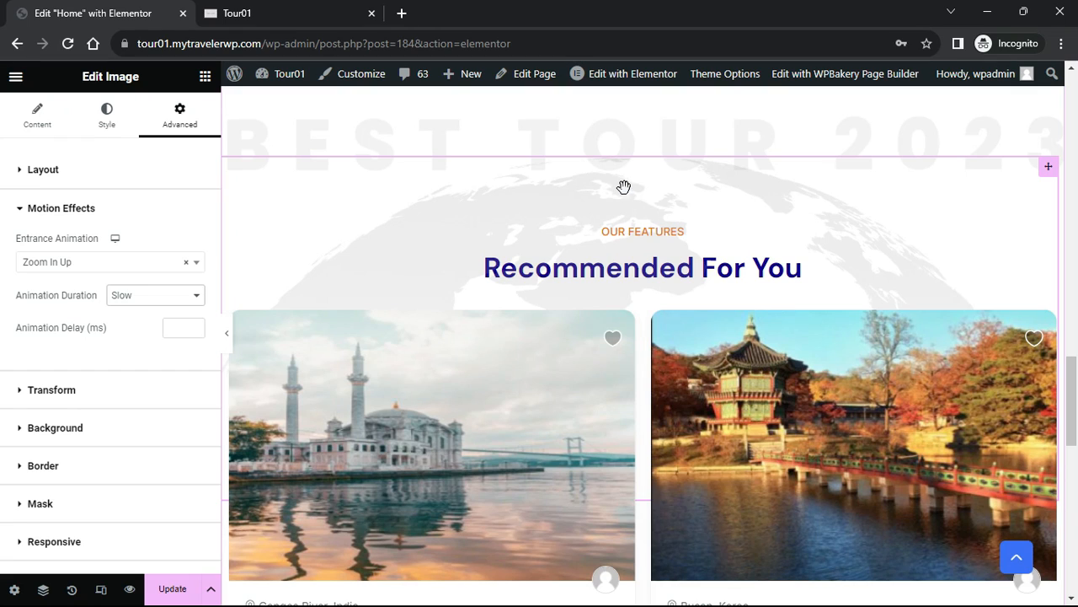
pyautogui.scroll(-2, 649, 336)
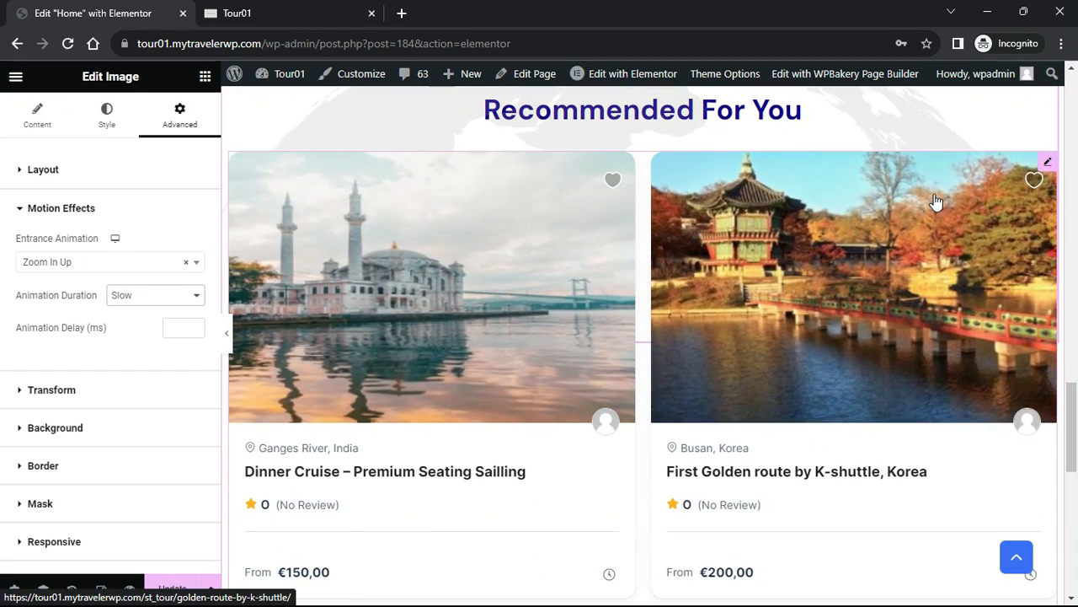
pyautogui.scroll(1, 925, 219)
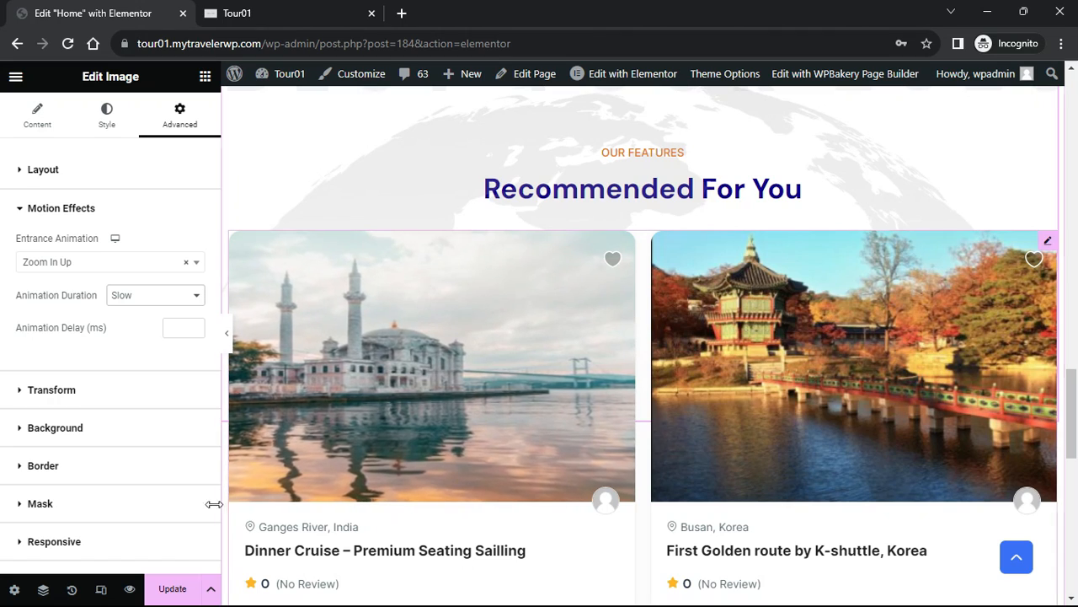
pyautogui.click(173, 588)
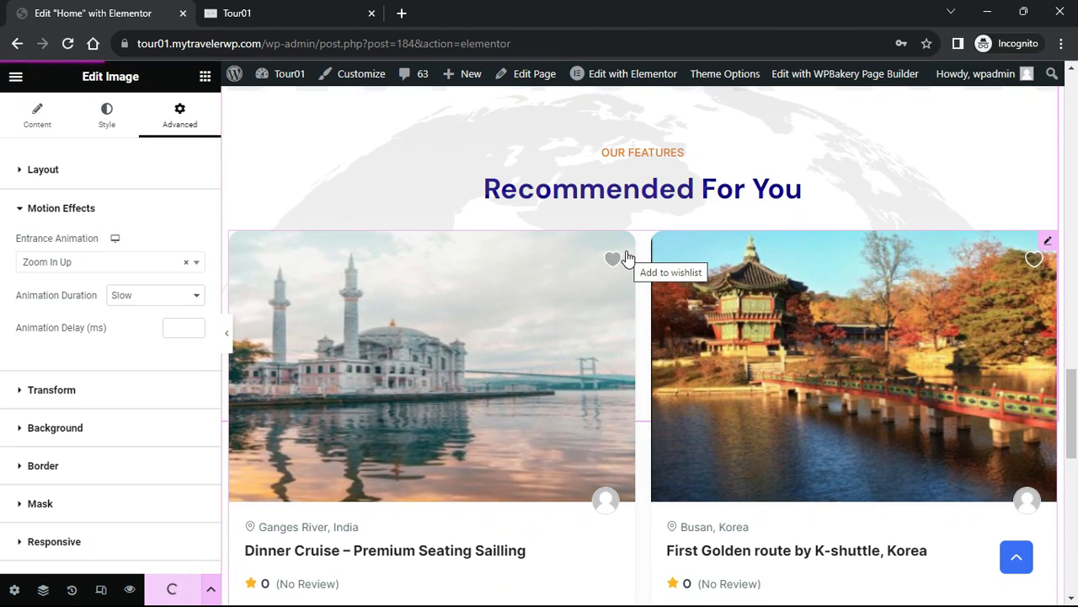
# Switch to the Tour01 preview page and view it down to the Recommended For You tours
pyautogui.click(312, 10)
pyautogui.scroll(-5, 2, 207)
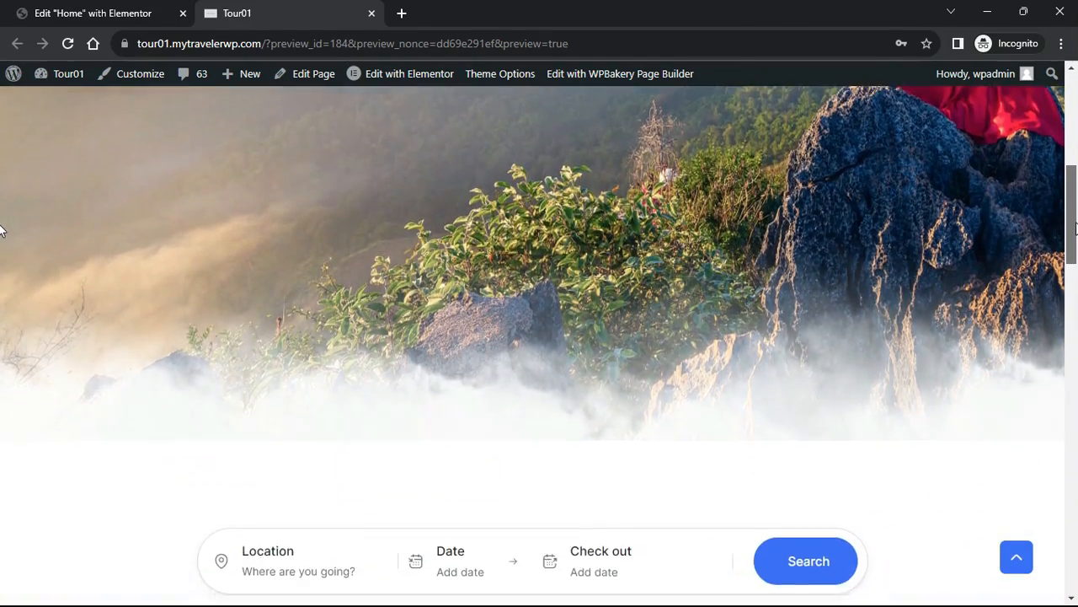
pyautogui.moveTo(1075, 227); pyautogui.dragTo(1076, 487)
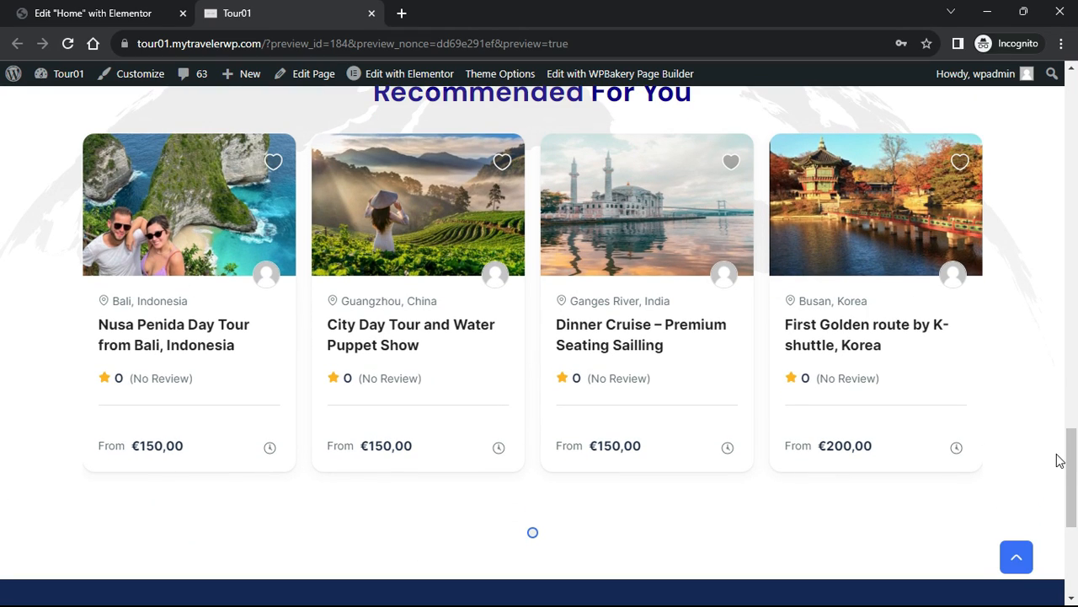
# Look over the preview page down to the footer and back up, and return to the Elementor editing tab
pyautogui.moveTo(1076, 462); pyautogui.dragTo(1075, 490)
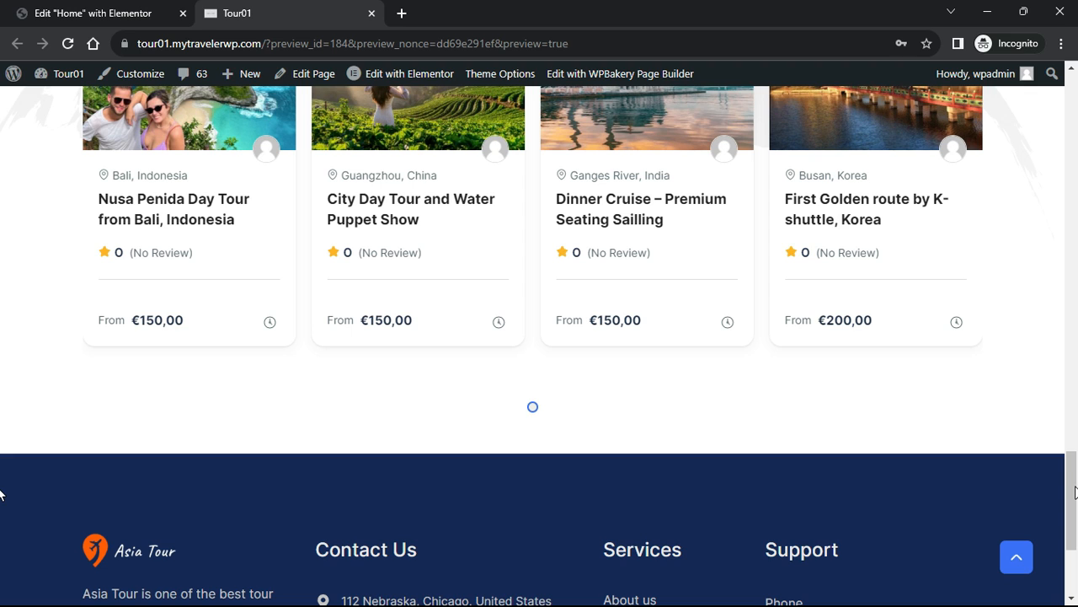
pyautogui.moveTo(1075, 493); pyautogui.dragTo(1070, 80)
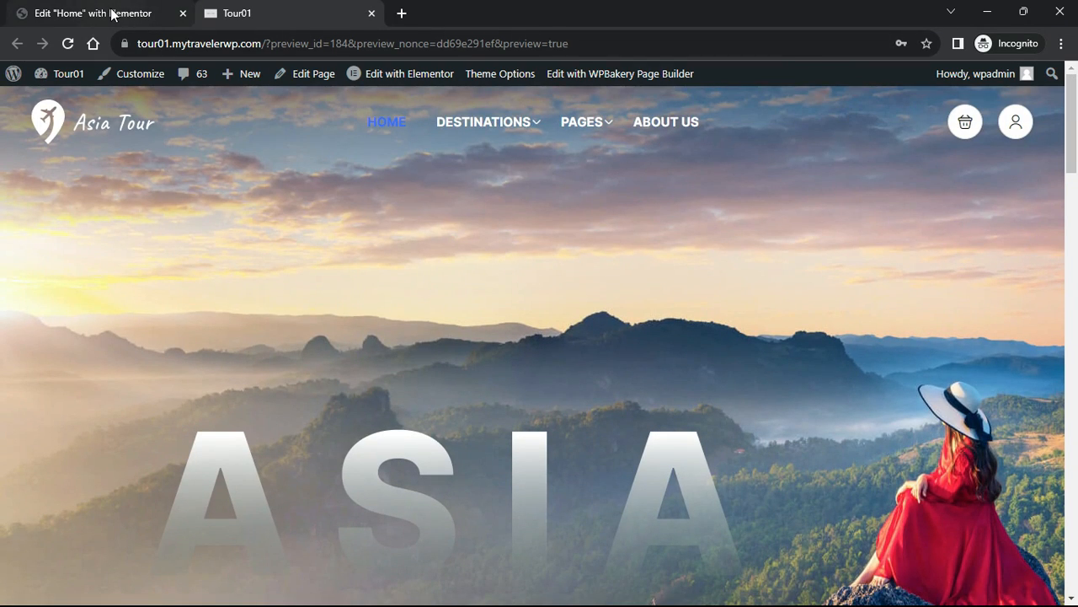
pyautogui.click(113, 13)
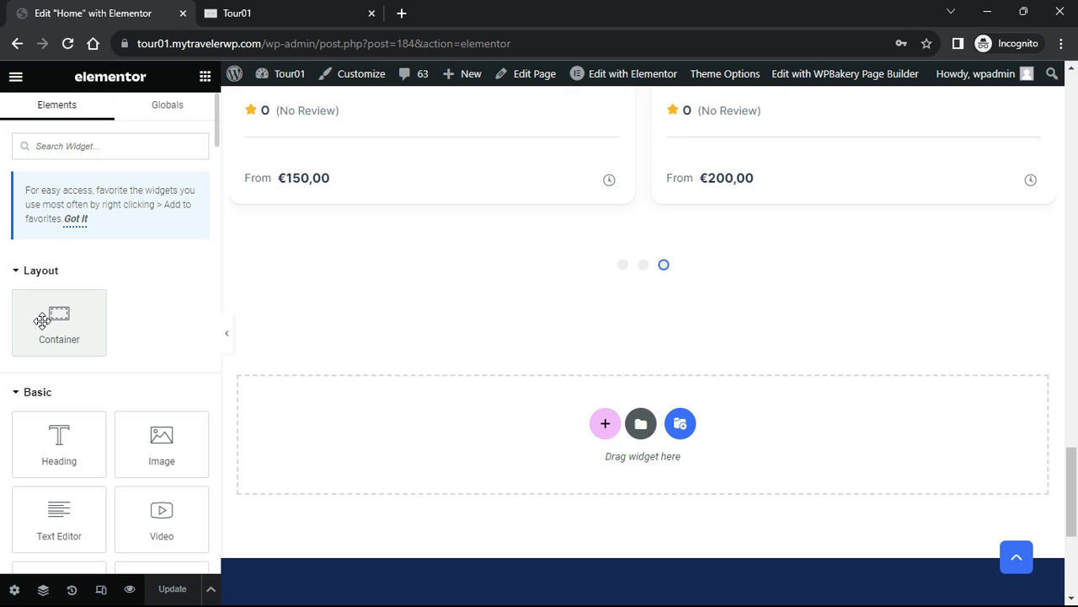
# Add a container below the Recommended For You tours with Explore-1-Marketing-Demo-1.jpg as its classic background image
pyautogui.moveTo(52, 329); pyautogui.dragTo(332, 441)
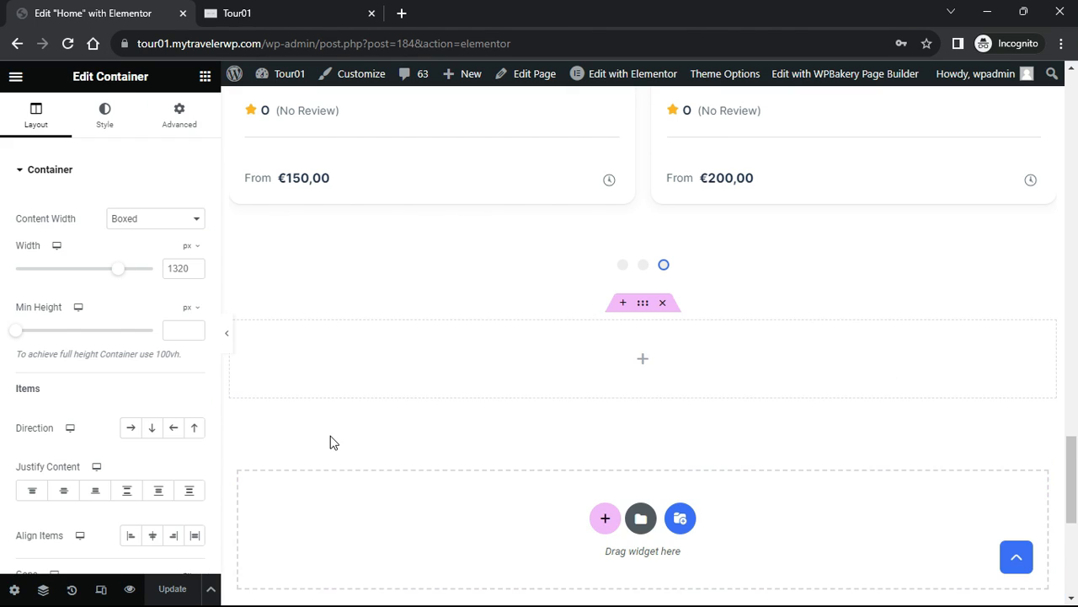
pyautogui.click(106, 123)
pyautogui.click(129, 242)
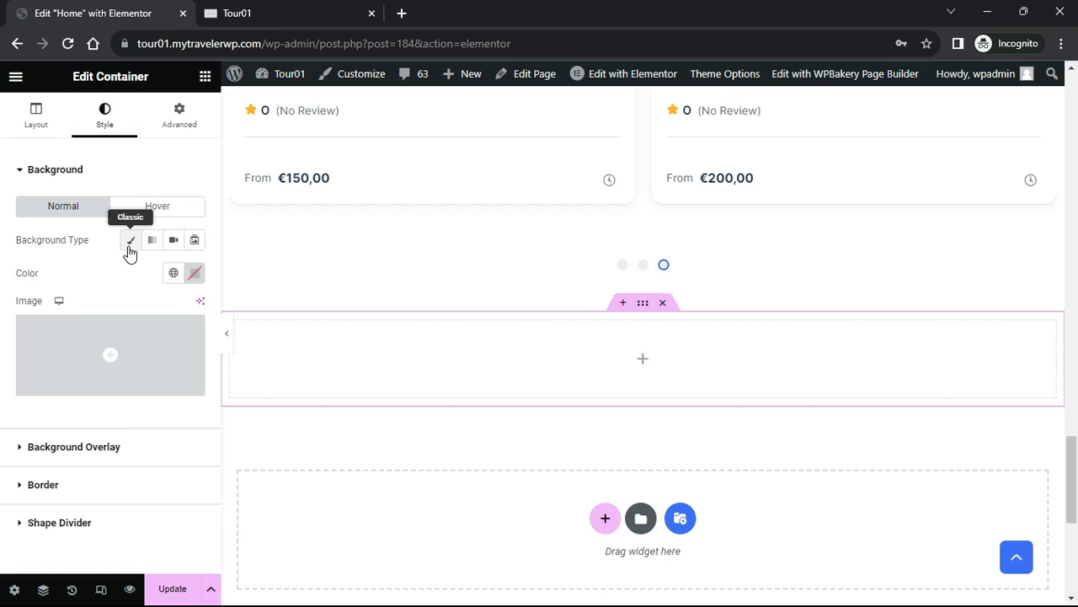
pyautogui.click(130, 335)
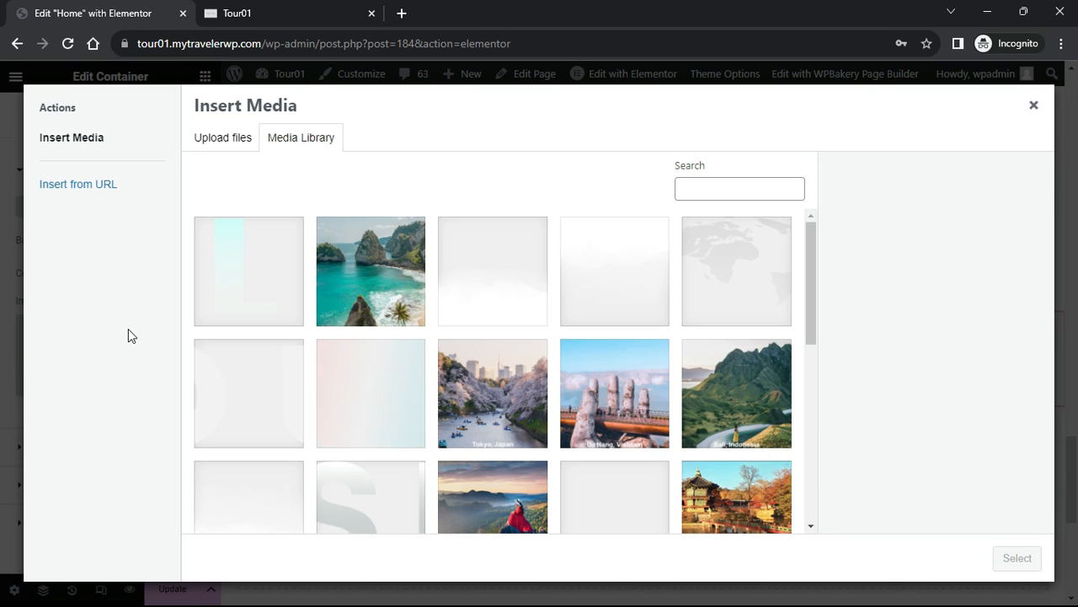
pyautogui.click(349, 281)
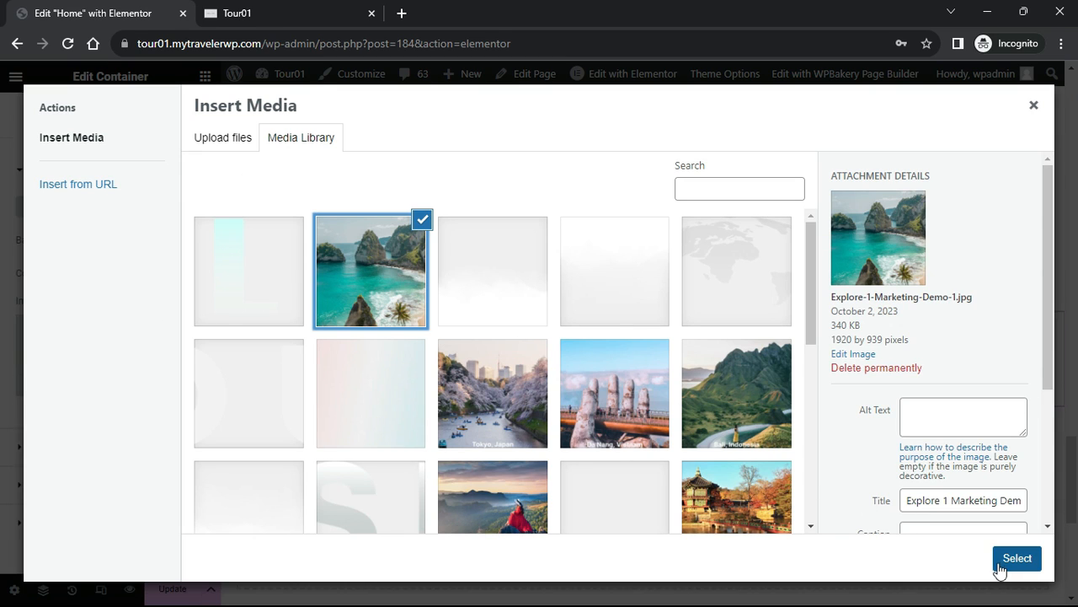
pyautogui.click(998, 569)
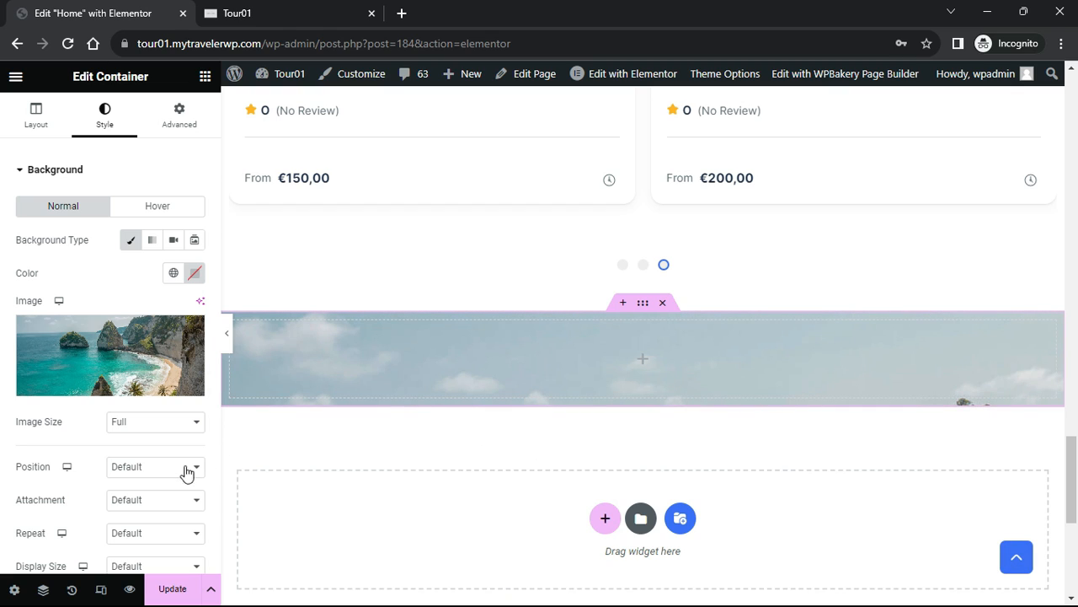
# Set the display size of the new container's background image to Cover
pyautogui.scroll(-2, 181, 472)
pyautogui.click(195, 378)
pyautogui.click(195, 389)
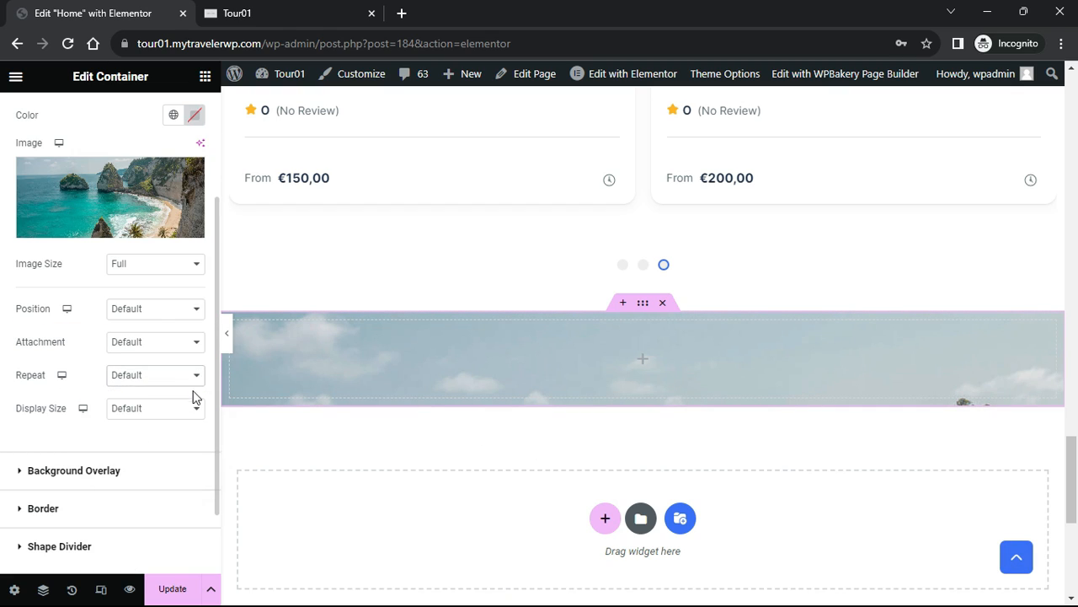
pyautogui.click(194, 408)
pyautogui.click(175, 451)
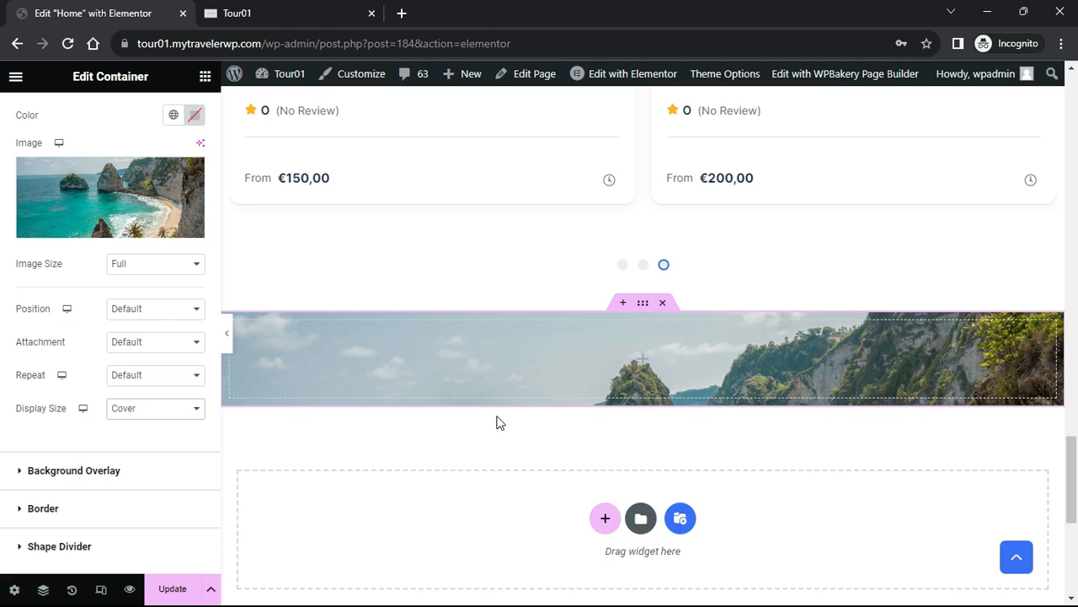
# Set the beach container's minimum height to 947 px and check its background across the full page width
pyautogui.scroll(2, 72, 272)
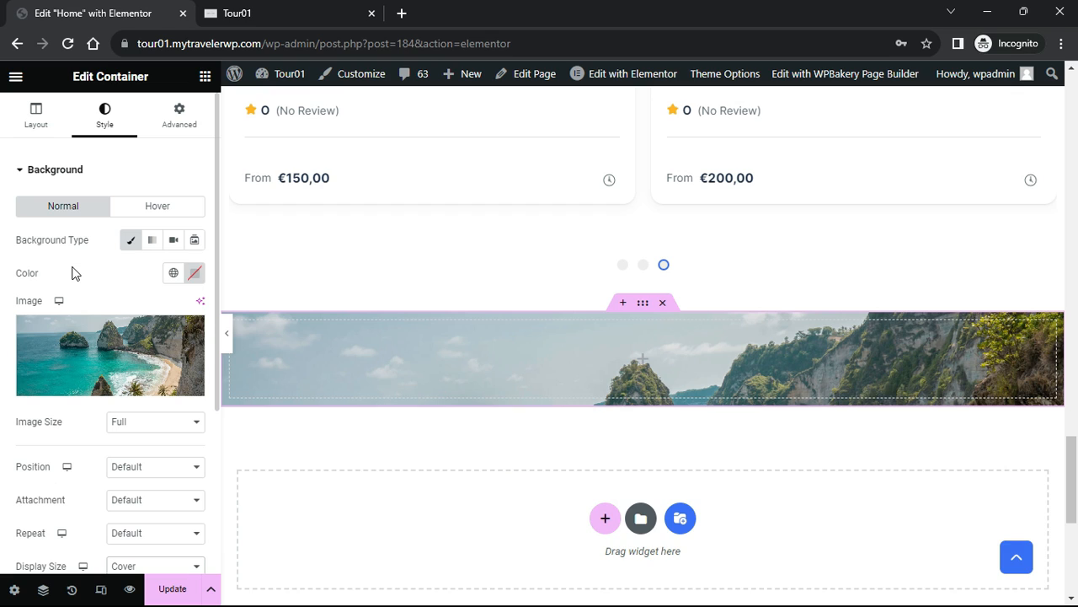
pyautogui.click(56, 125)
pyautogui.click(181, 322)
pyautogui.write('947')
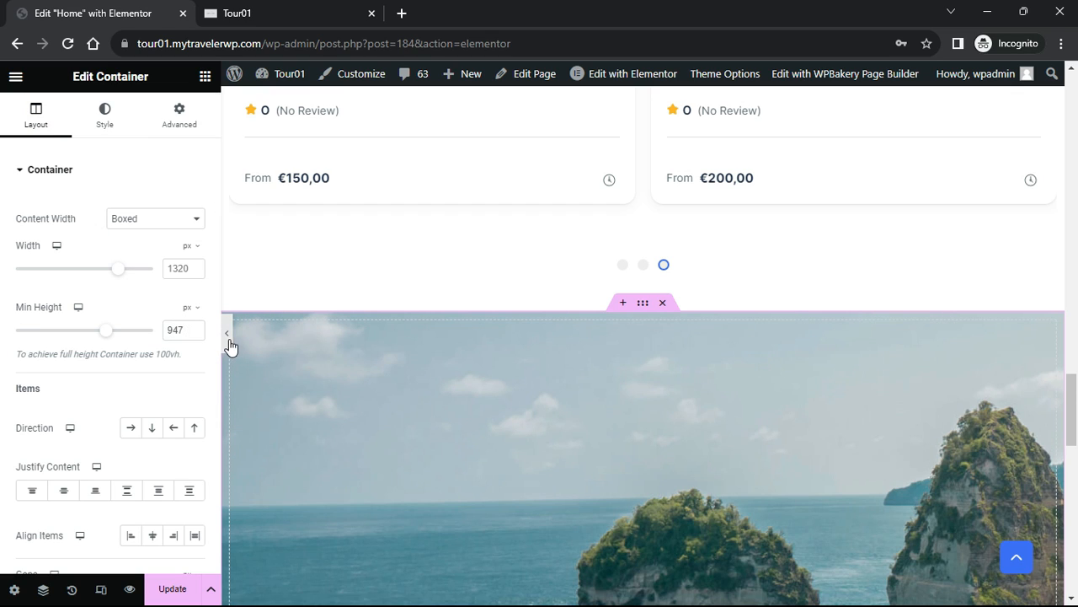
pyautogui.click(226, 337)
pyautogui.scroll(-3, 566, 421)
pyautogui.scroll(-3, 565, 421)
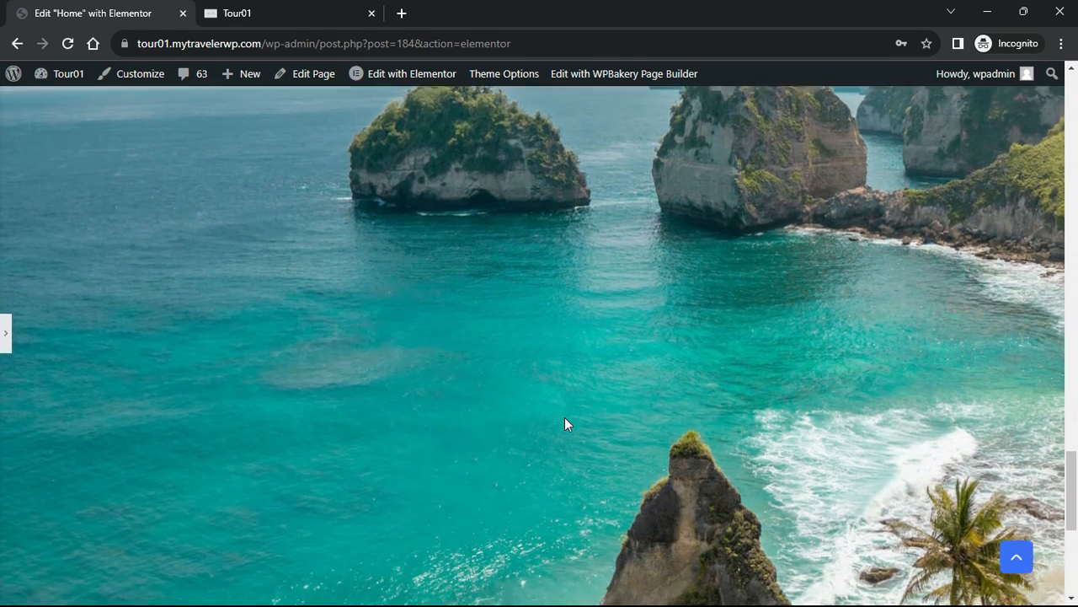
pyautogui.scroll(5, 564, 421)
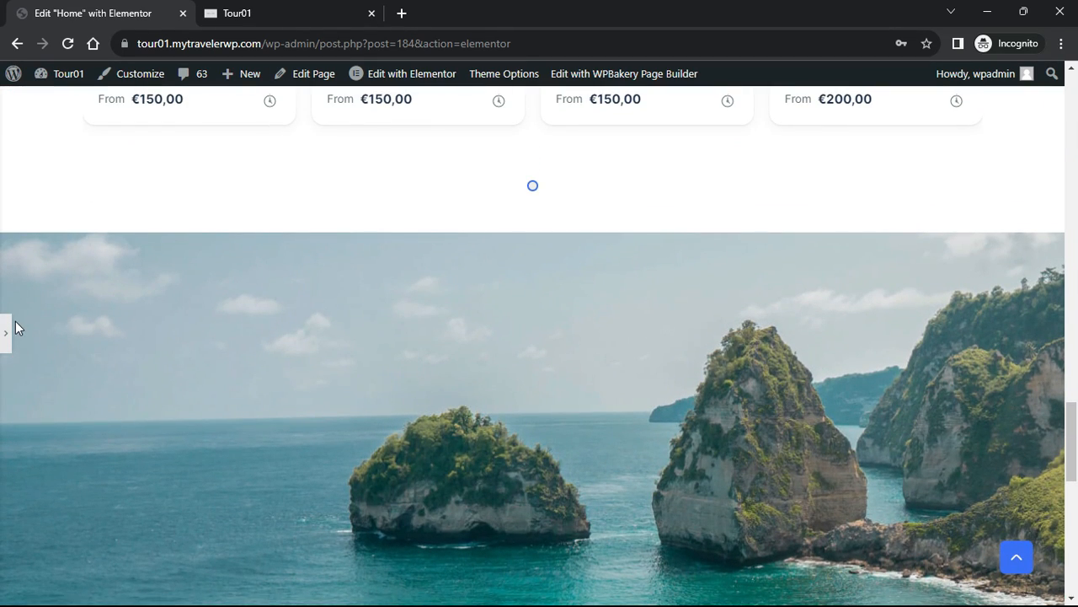
pyautogui.click(9, 337)
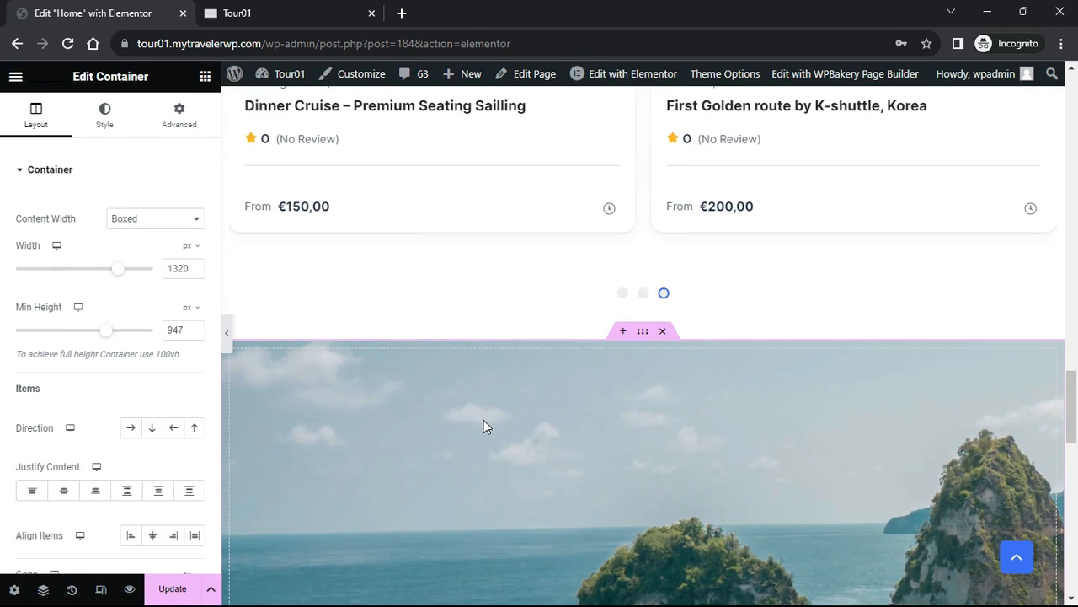
# Insert an Image widget into the beach container showing Smoke-2-Home-Marketing-Demo-1.png at Full size
pyautogui.scroll(-3, 483, 420)
pyautogui.click(205, 77)
pyautogui.moveTo(169, 413); pyautogui.dragTo(500, 413)
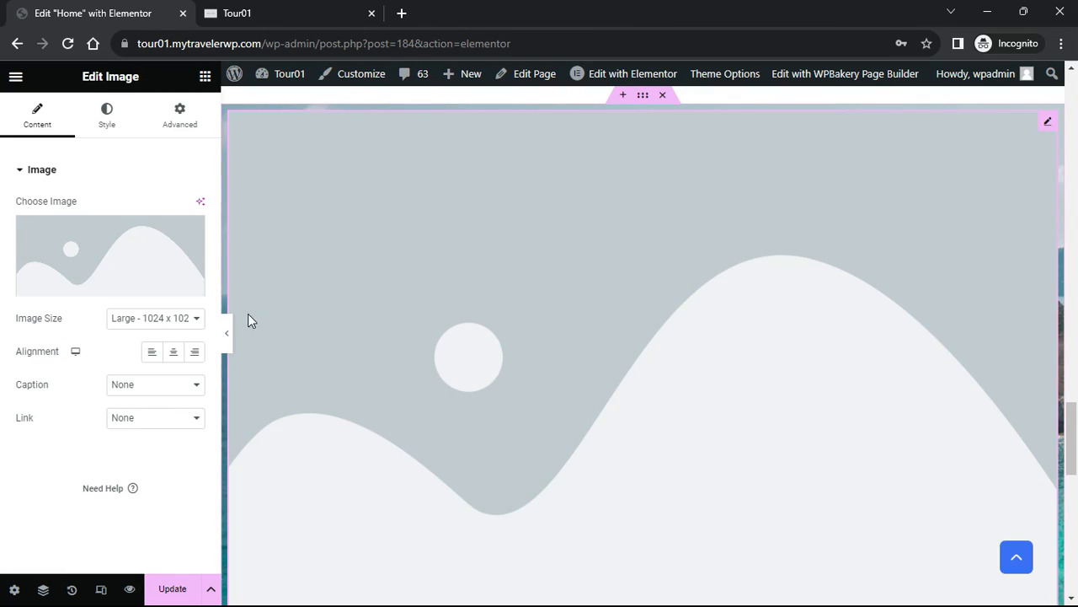
pyautogui.click(160, 318)
pyautogui.click(127, 446)
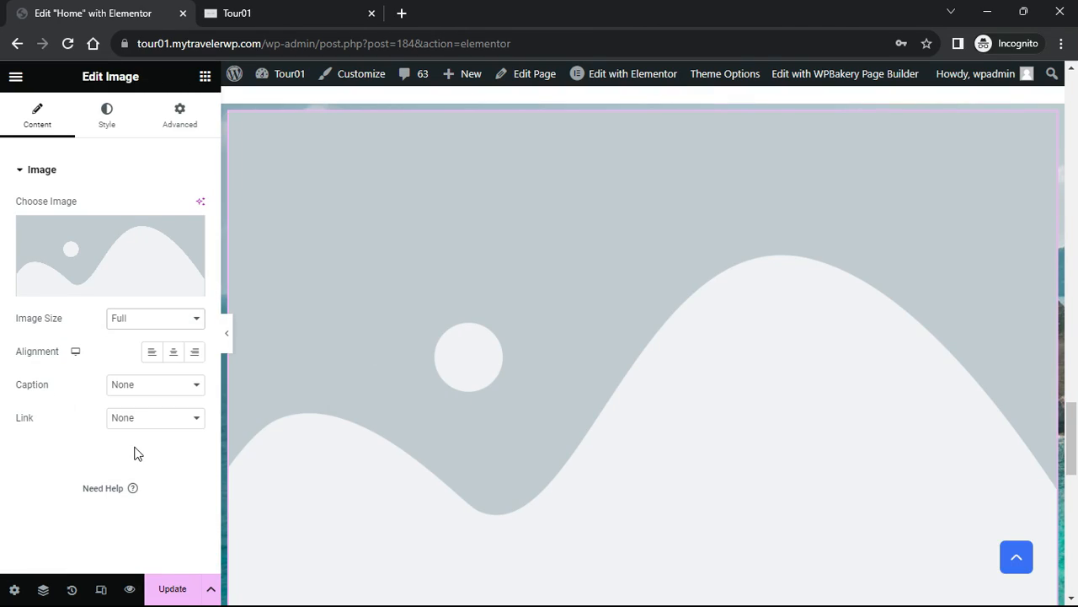
pyautogui.click(123, 270)
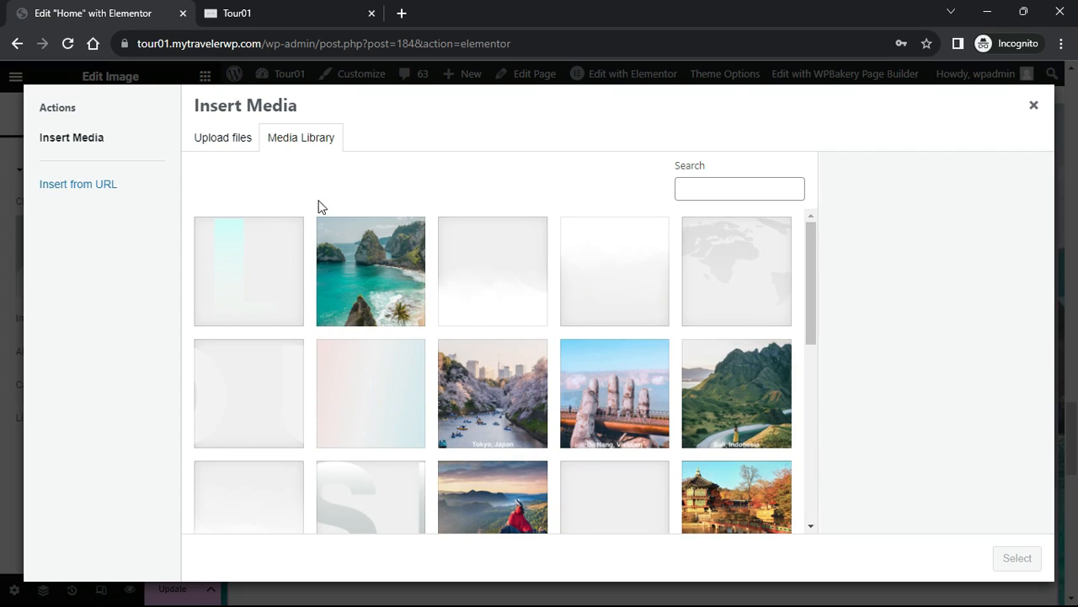
pyautogui.click(590, 271)
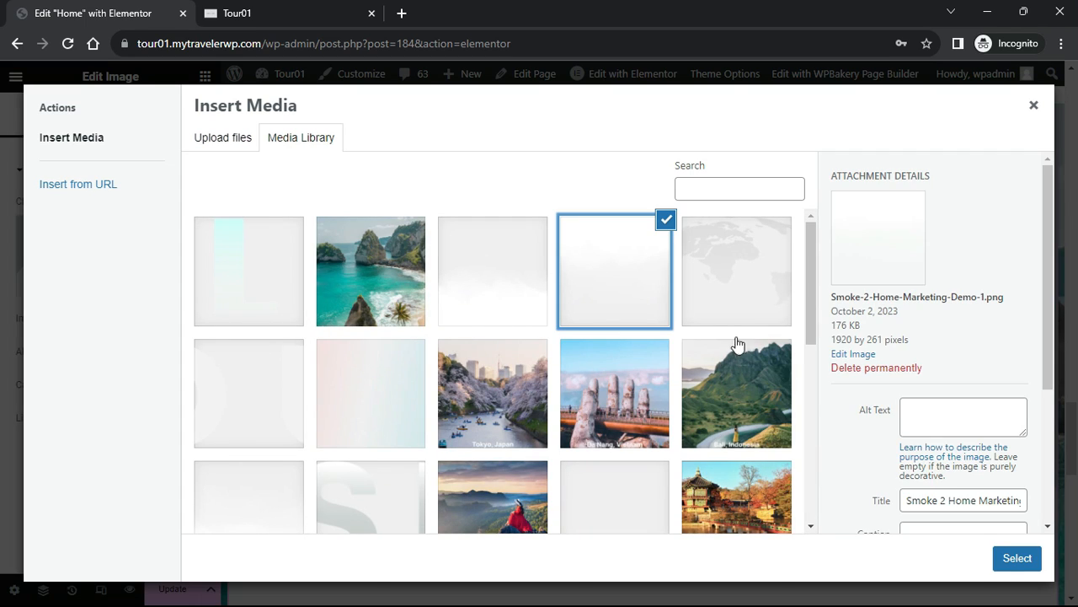
pyautogui.click(1024, 561)
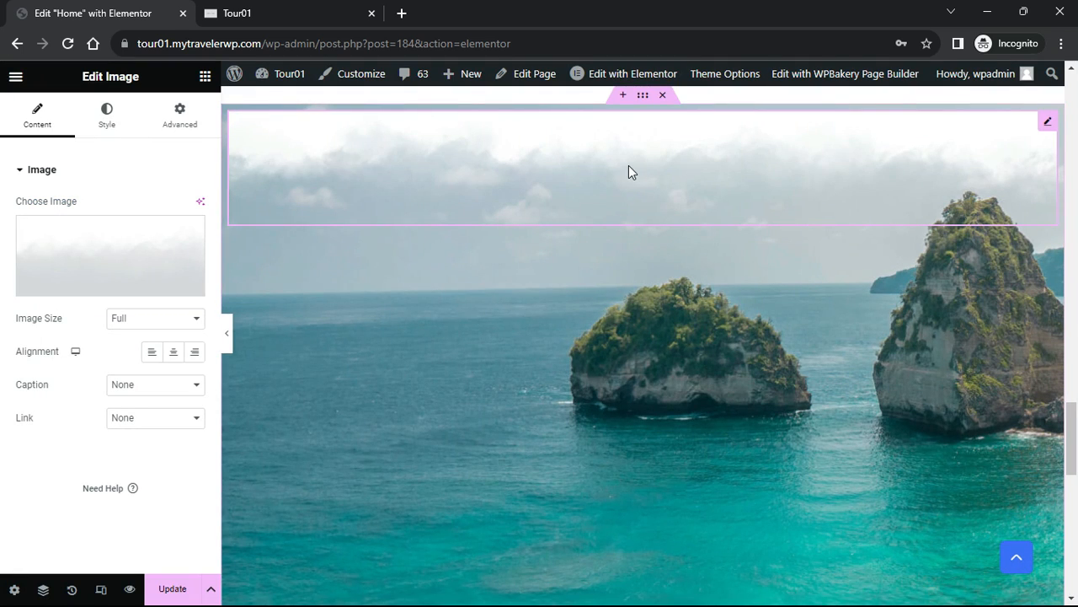
# Insert a second Image widget below the smoke image showing the EXPLORE lettering picture at Full size
pyautogui.click(204, 75)
pyautogui.moveTo(187, 425); pyautogui.dragTo(426, 216)
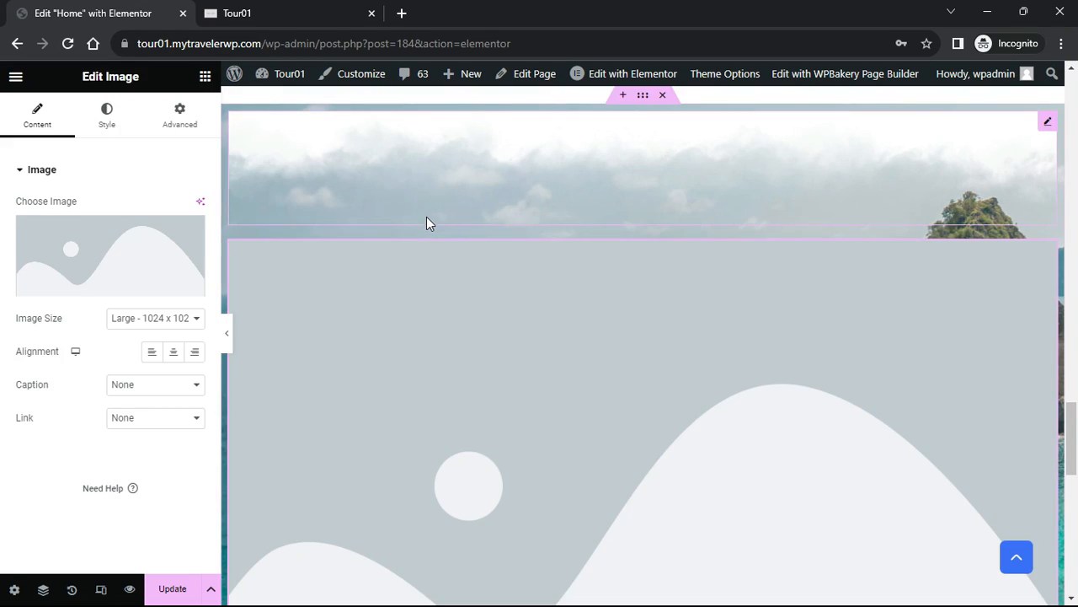
pyautogui.click(173, 317)
pyautogui.click(146, 453)
pyautogui.click(148, 319)
pyautogui.click(131, 445)
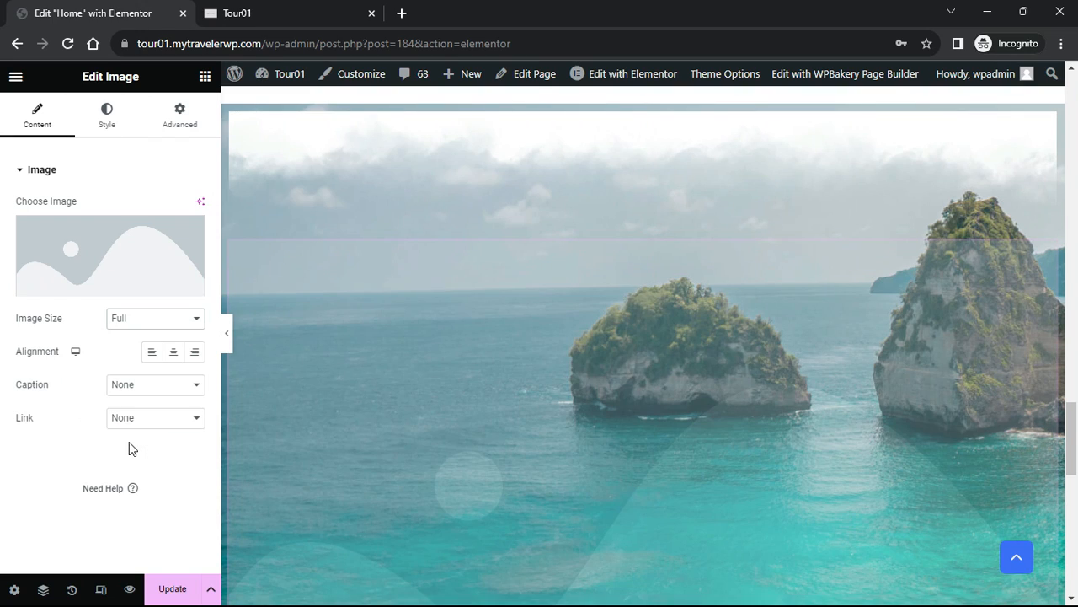
pyautogui.click(149, 249)
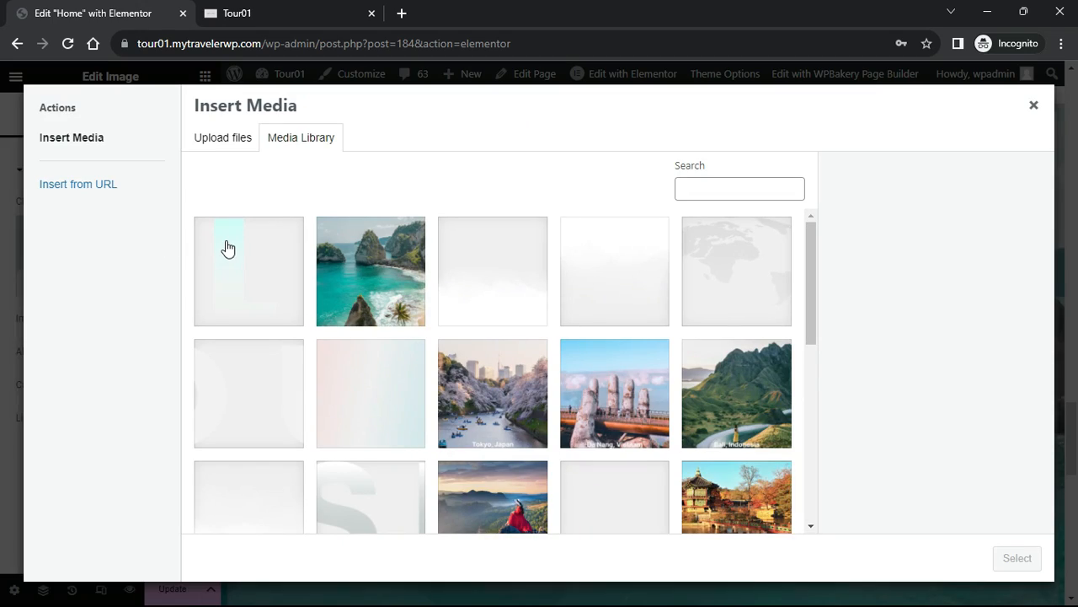
pyautogui.click(228, 248)
pyautogui.click(1014, 561)
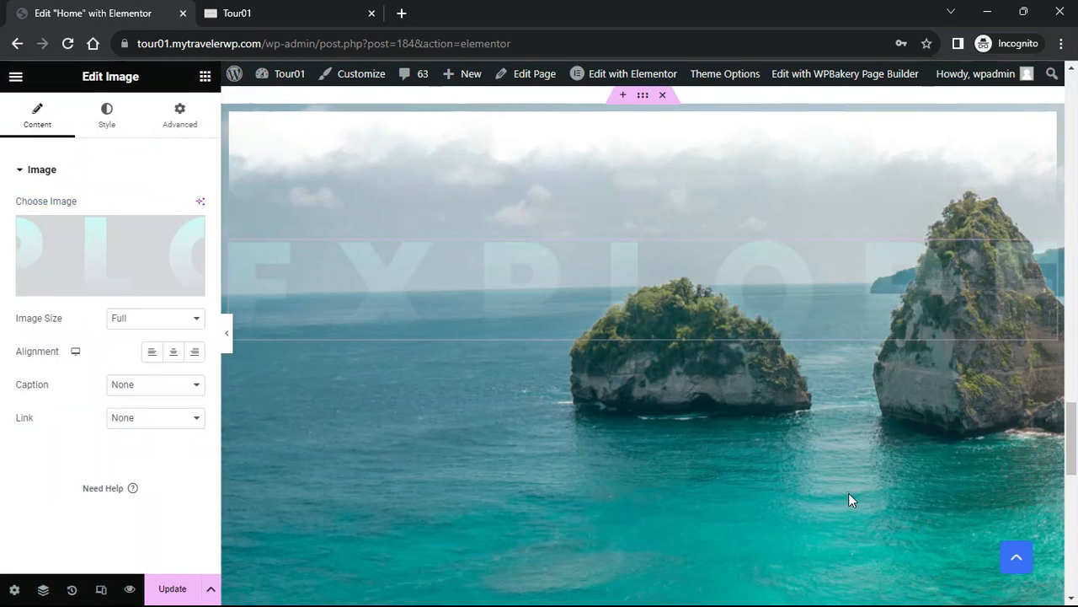
pyautogui.scroll(-1, 631, 417)
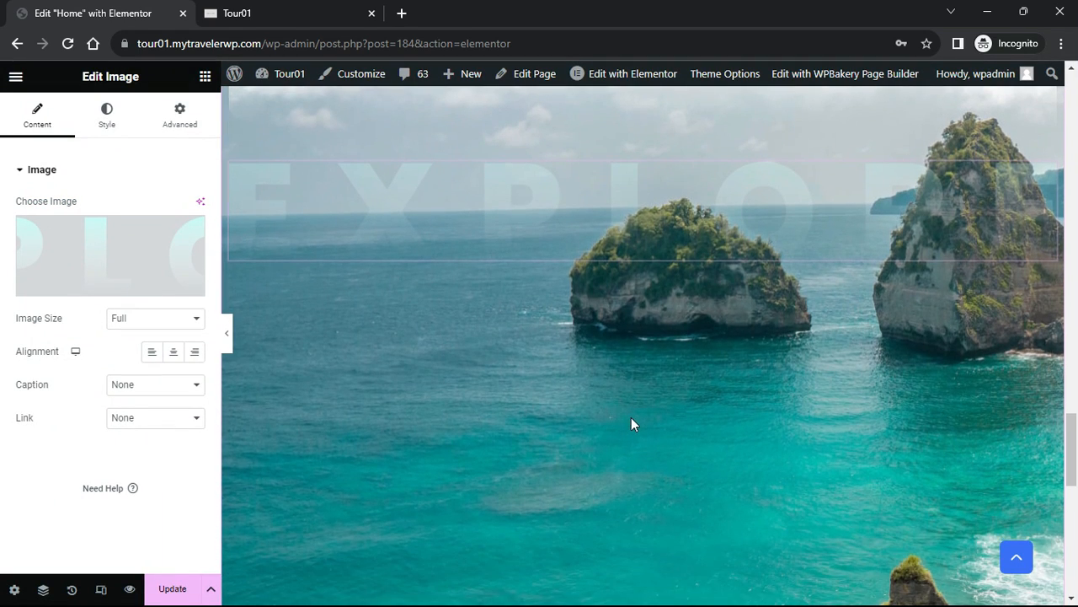
pyautogui.scroll(2, 541, 418)
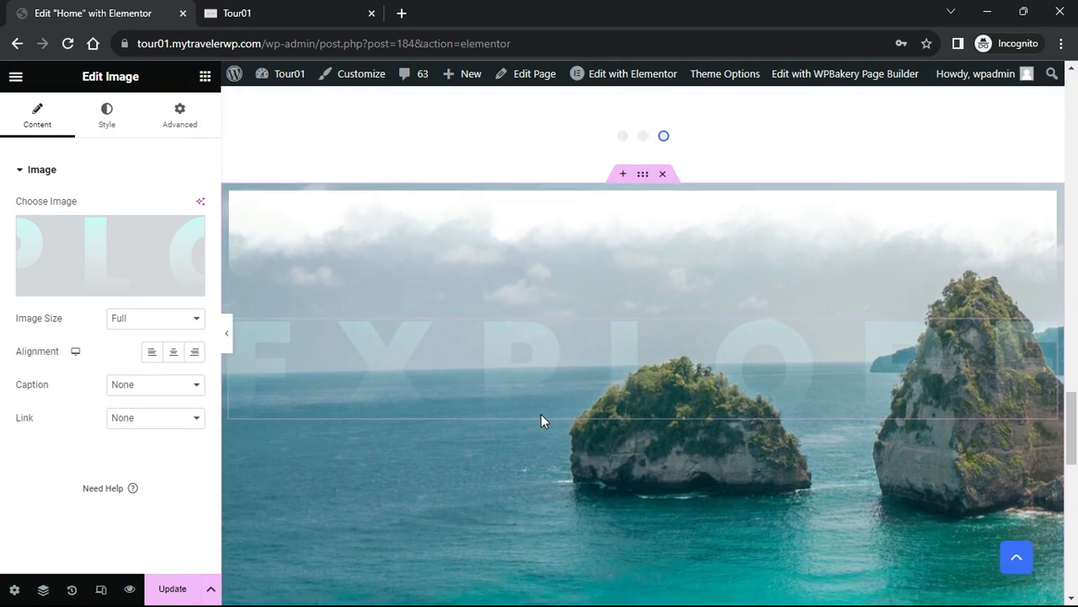
# Insert a third Image widget below the EXPLORE lettering showing Smoke-3-Home-Marketing-Demo-1.png at Full size
pyautogui.click(205, 77)
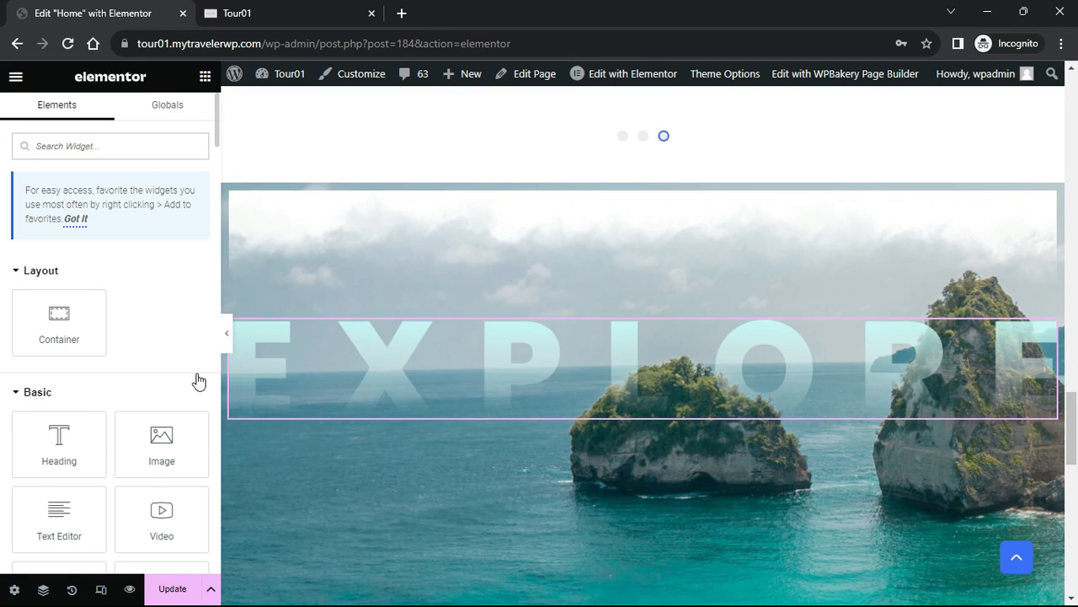
pyautogui.scroll(-1, 199, 381)
pyautogui.moveTo(191, 373); pyautogui.dragTo(649, 417)
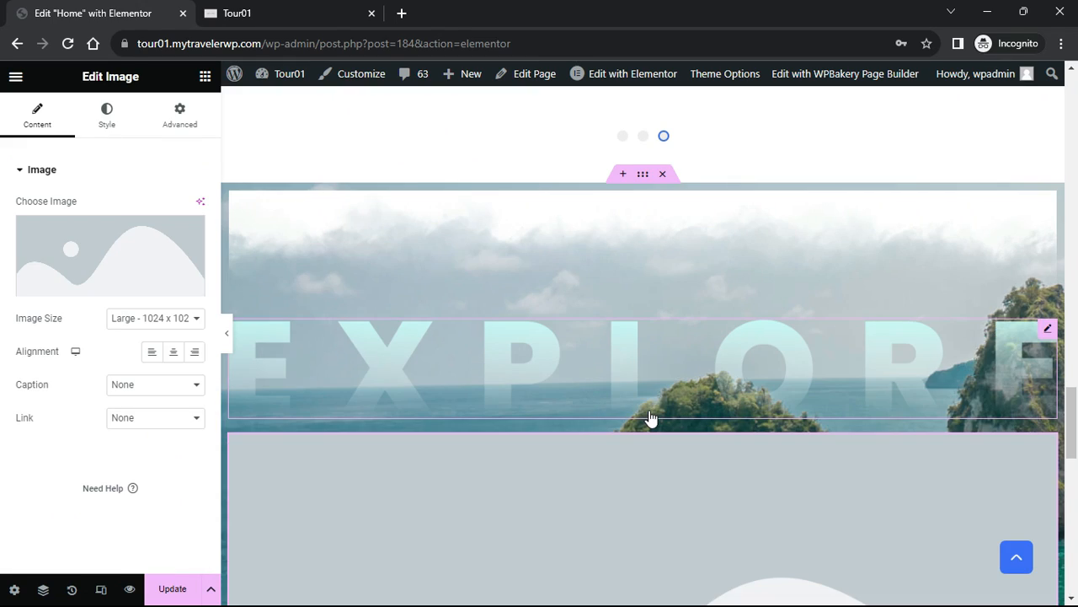
pyautogui.click(159, 317)
pyautogui.click(142, 445)
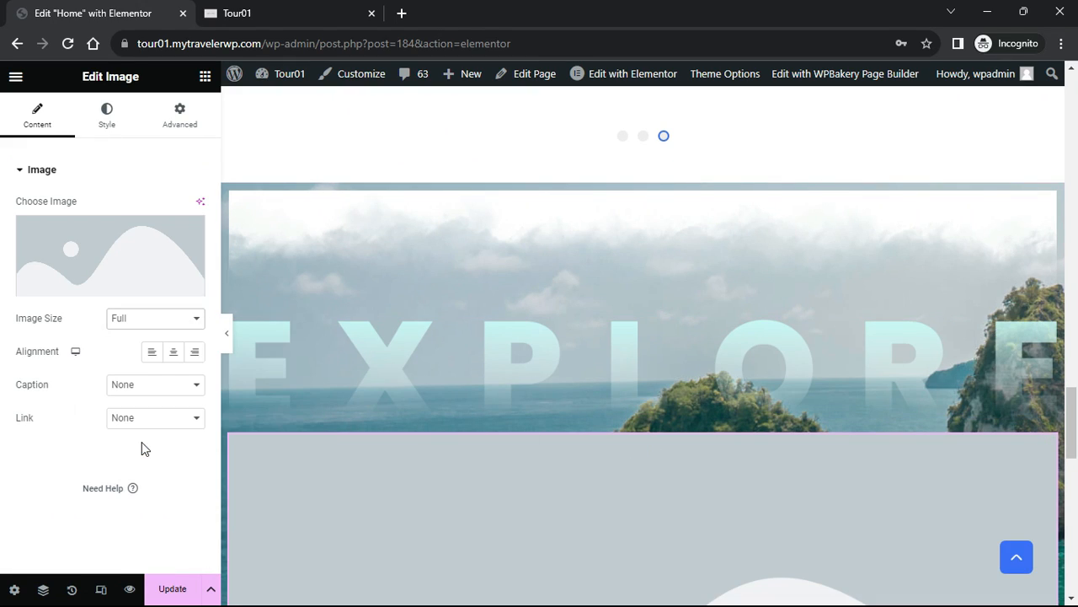
pyautogui.click(116, 260)
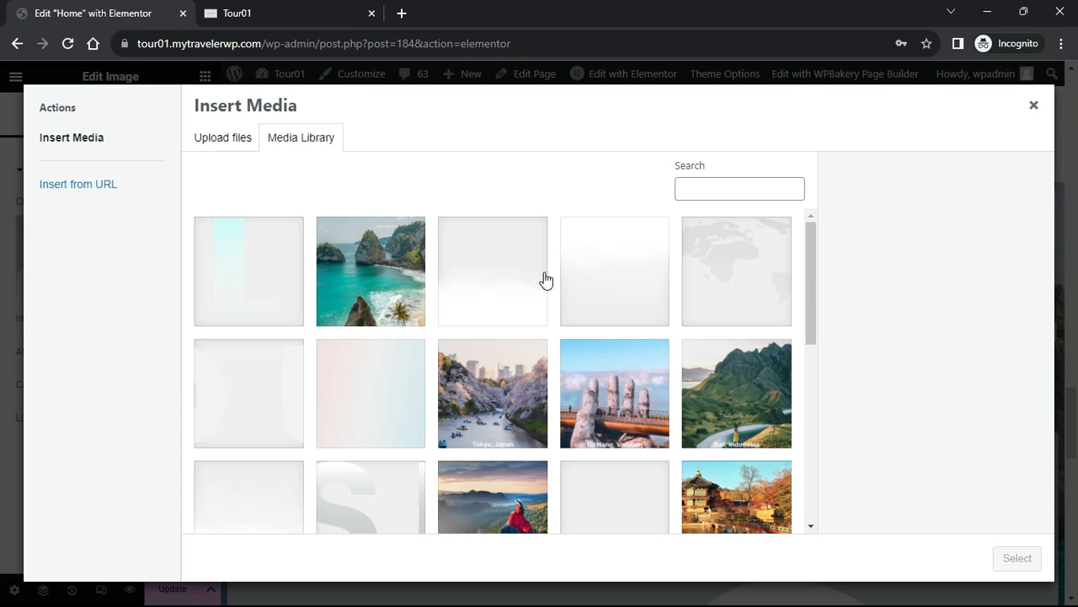
pyautogui.click(524, 282)
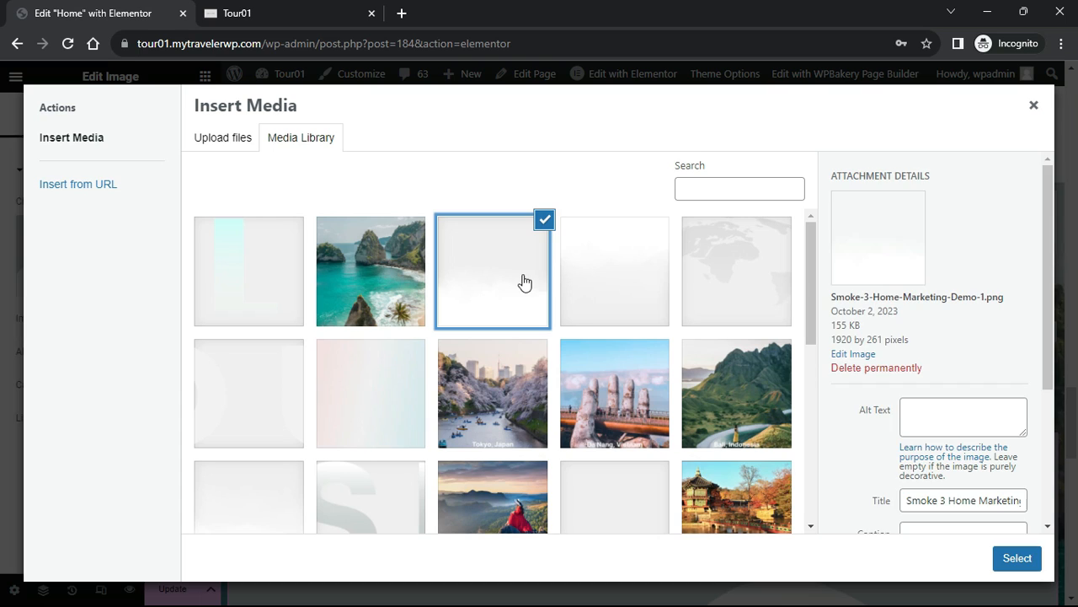
pyautogui.click(1017, 557)
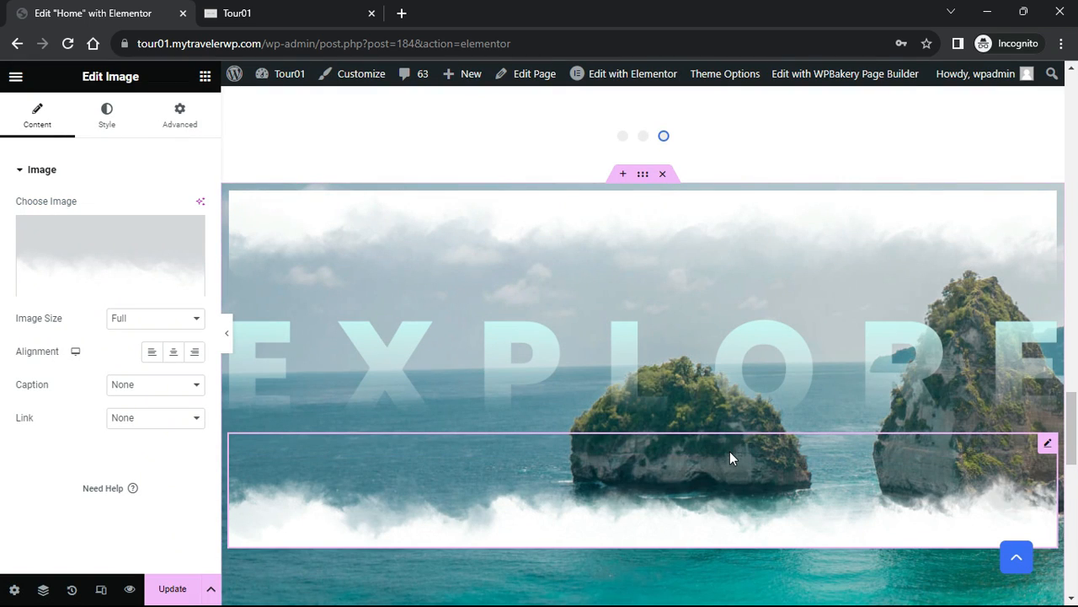
# Set the position of the Smoke-3 image below the EXPLORE lettering to Absolute
pyautogui.scroll(-1, 730, 451)
pyautogui.scroll(-2, 729, 460)
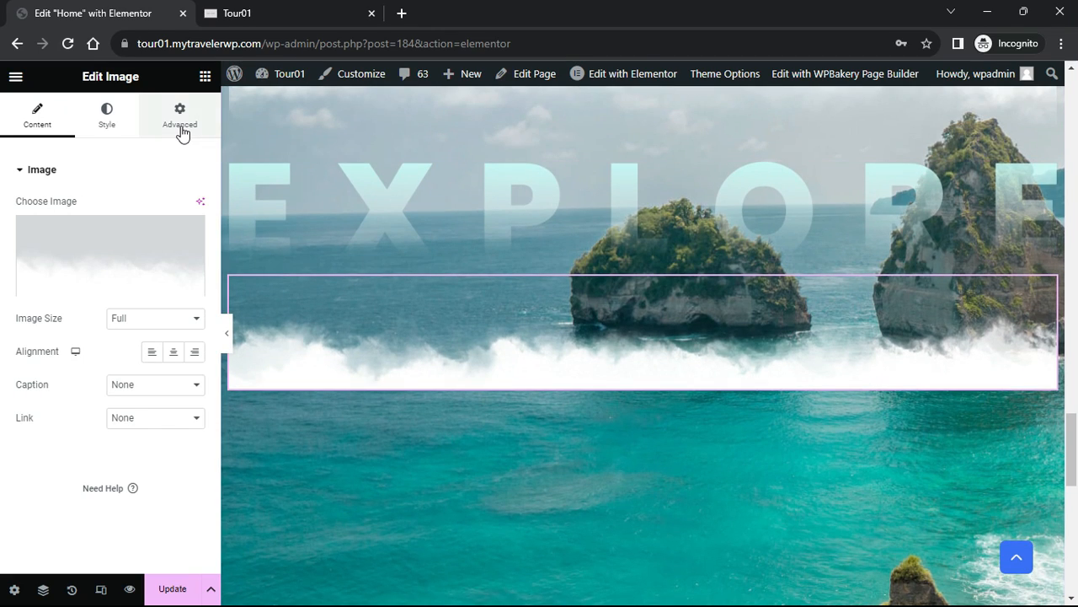
pyautogui.click(179, 116)
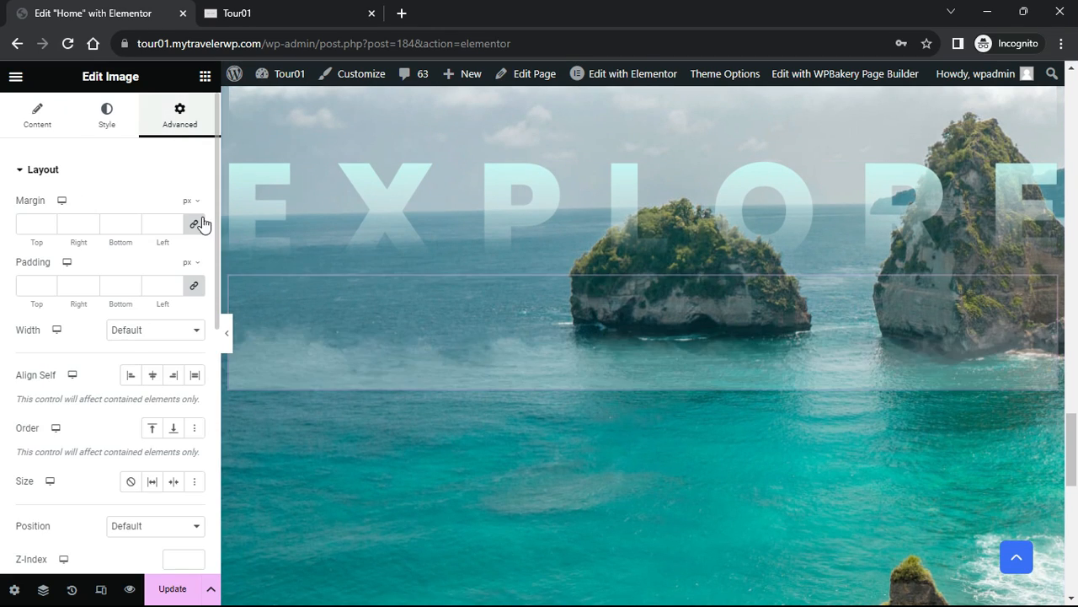
pyautogui.click(172, 522)
pyautogui.click(197, 556)
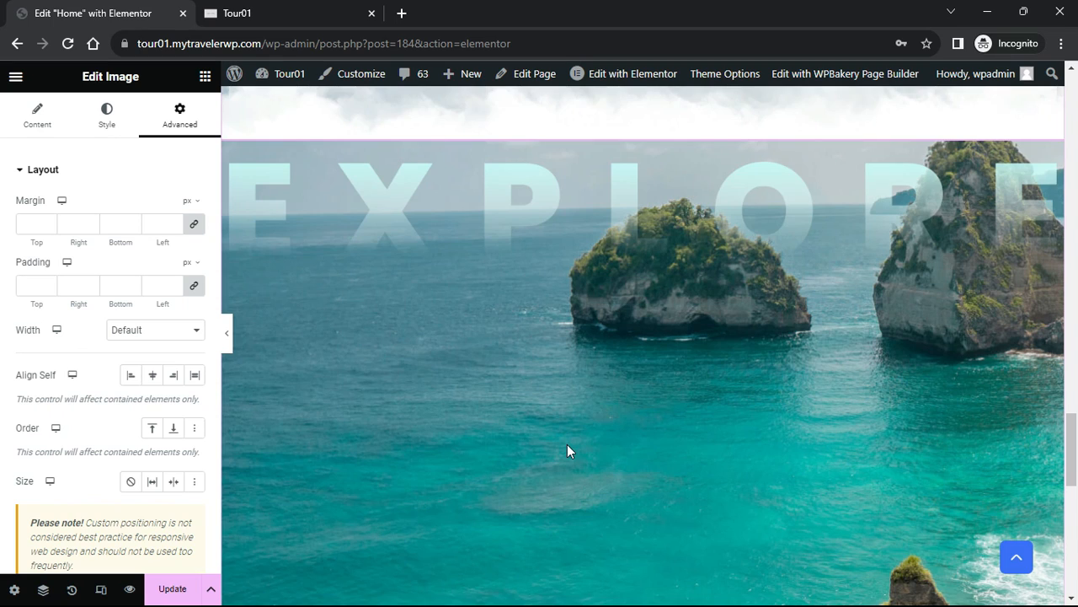
# Move the Smoke-3 image down to the bottom edge of the beach container and preview the section at full width
pyautogui.scroll(-3, 567, 444)
pyautogui.scroll(4, 567, 444)
pyautogui.moveTo(508, 161); pyautogui.dragTo(516, 478)
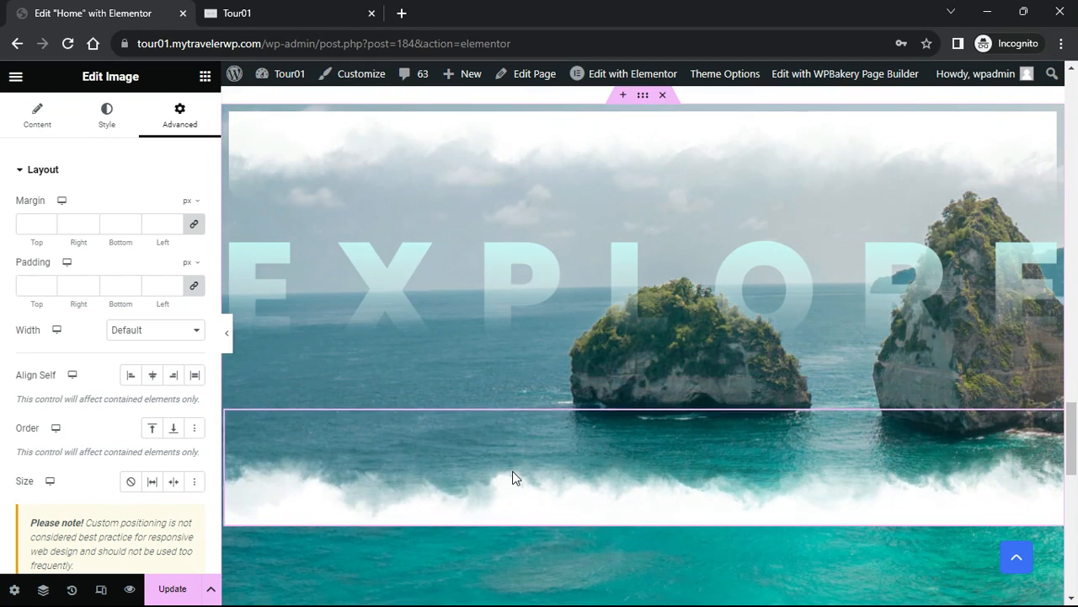
pyautogui.scroll(-3, 581, 468)
pyautogui.moveTo(551, 268); pyautogui.dragTo(546, 513)
pyautogui.scroll(-3, 539, 511)
pyautogui.moveTo(513, 290); pyautogui.dragTo(512, 322)
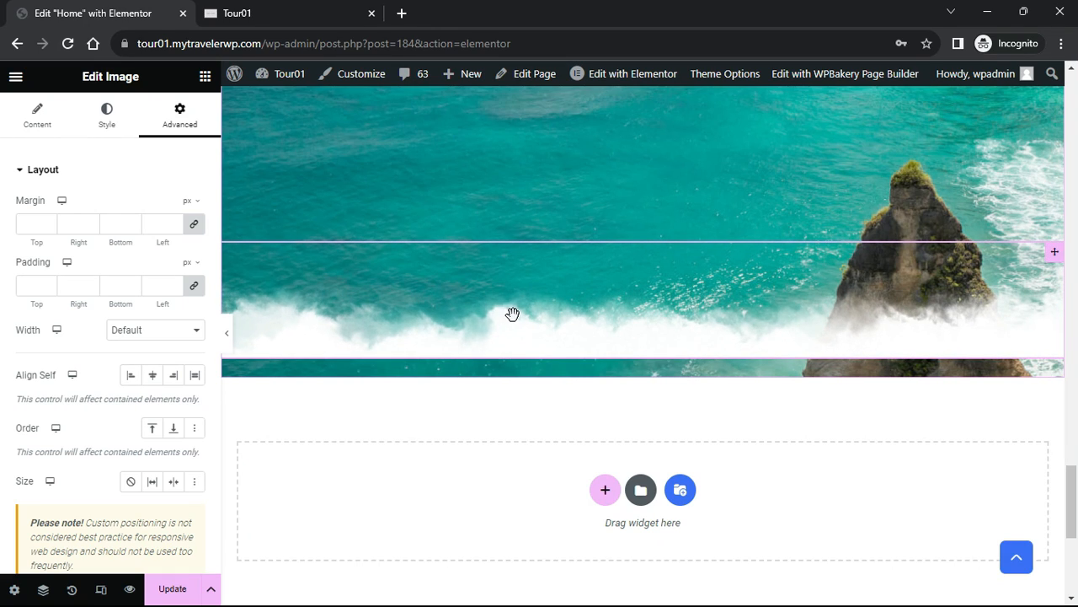
pyautogui.click(226, 335)
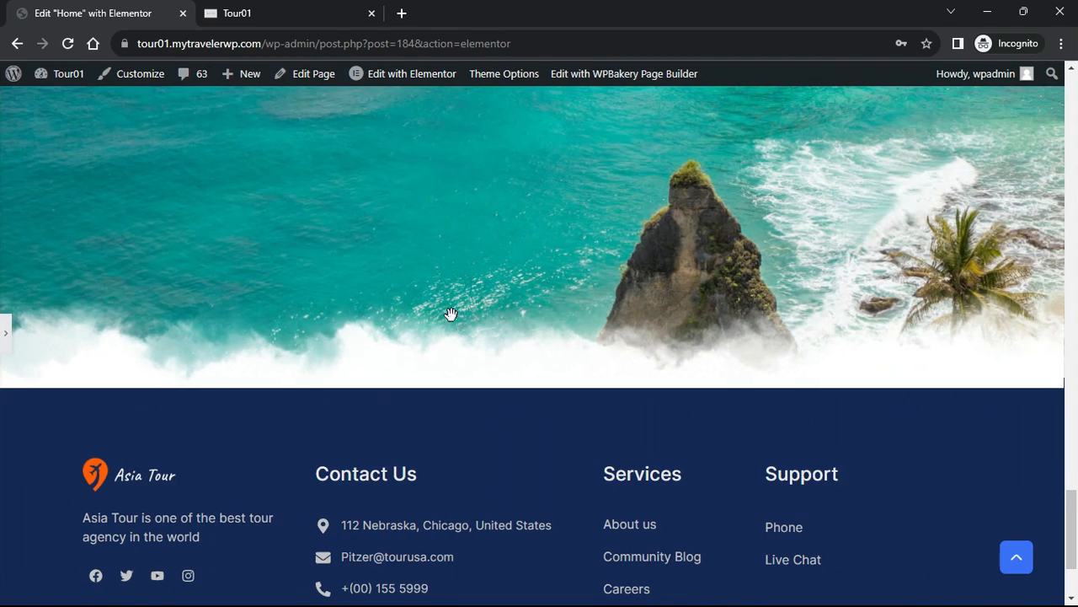
pyautogui.click(6, 337)
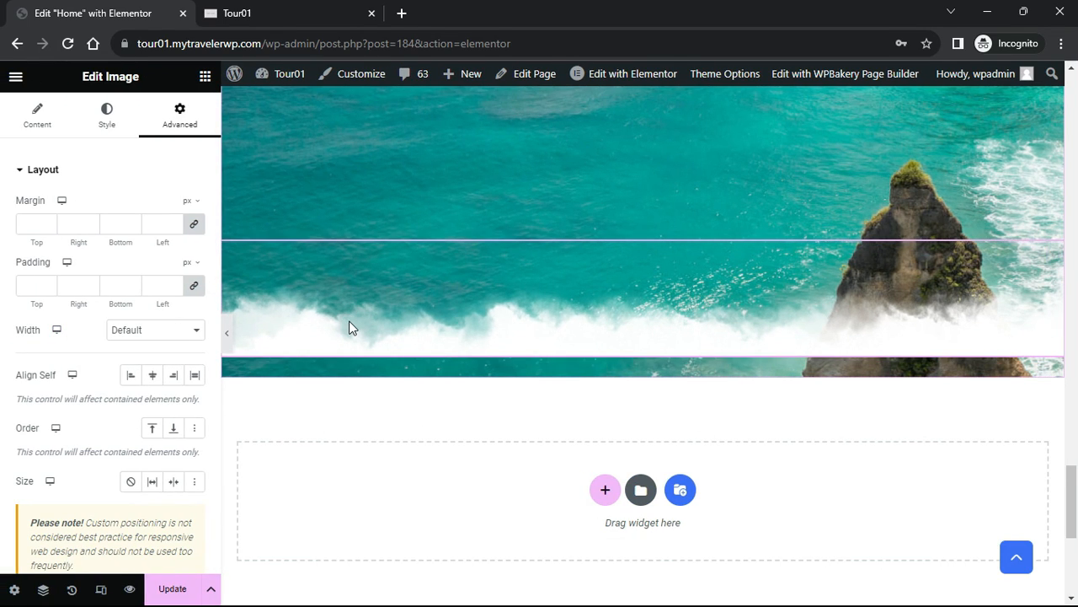
pyautogui.click(229, 337)
pyautogui.scroll(5, 501, 321)
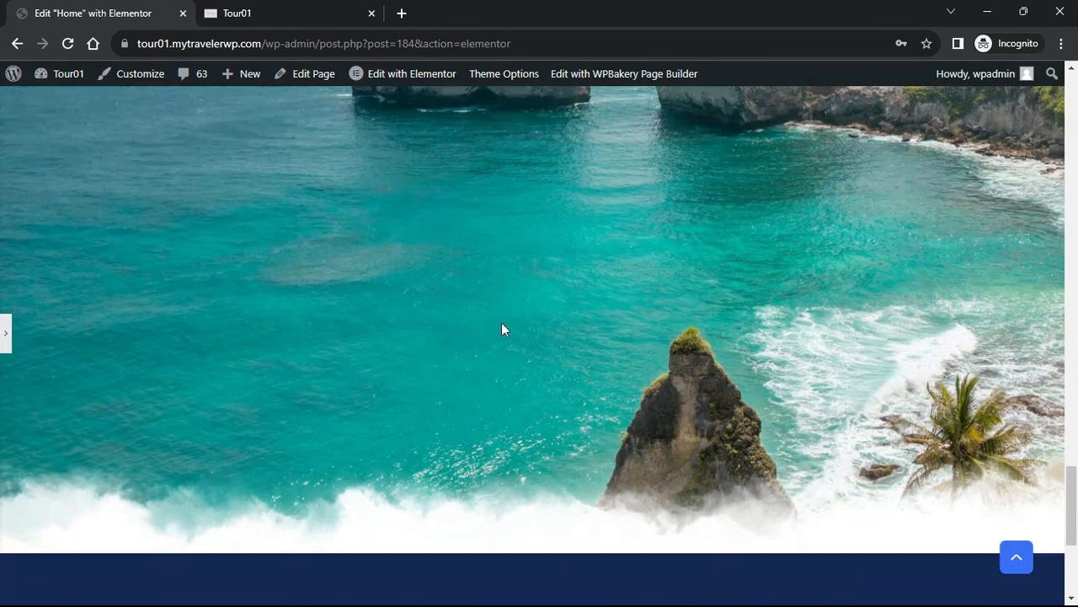
pyautogui.scroll(2, 546, 399)
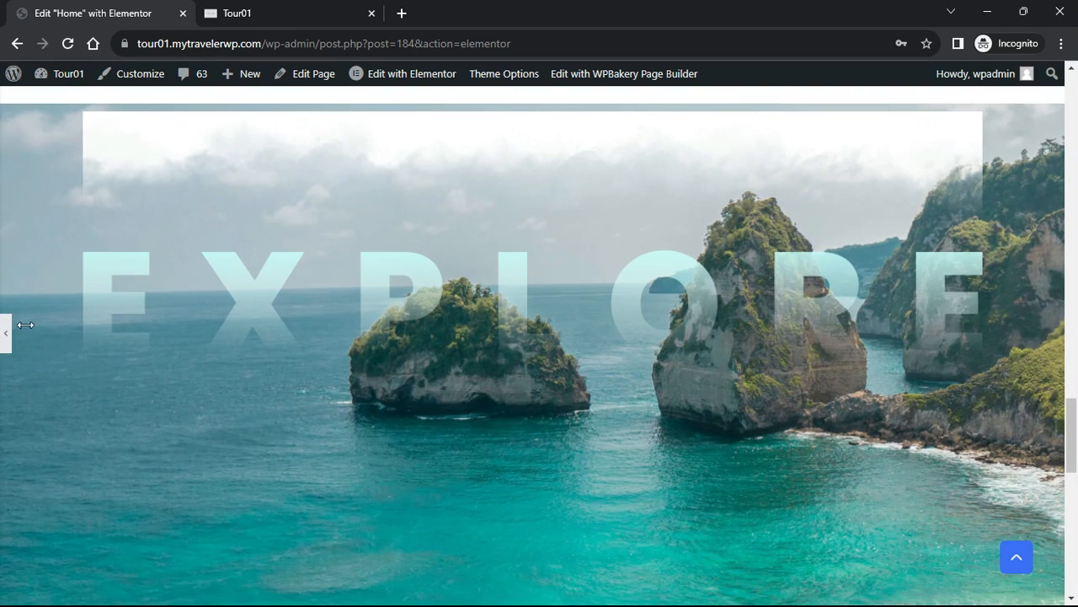
# Set the position of the EXPLORE lettering image to Absolute
pyautogui.click(24, 325)
pyautogui.click(418, 388)
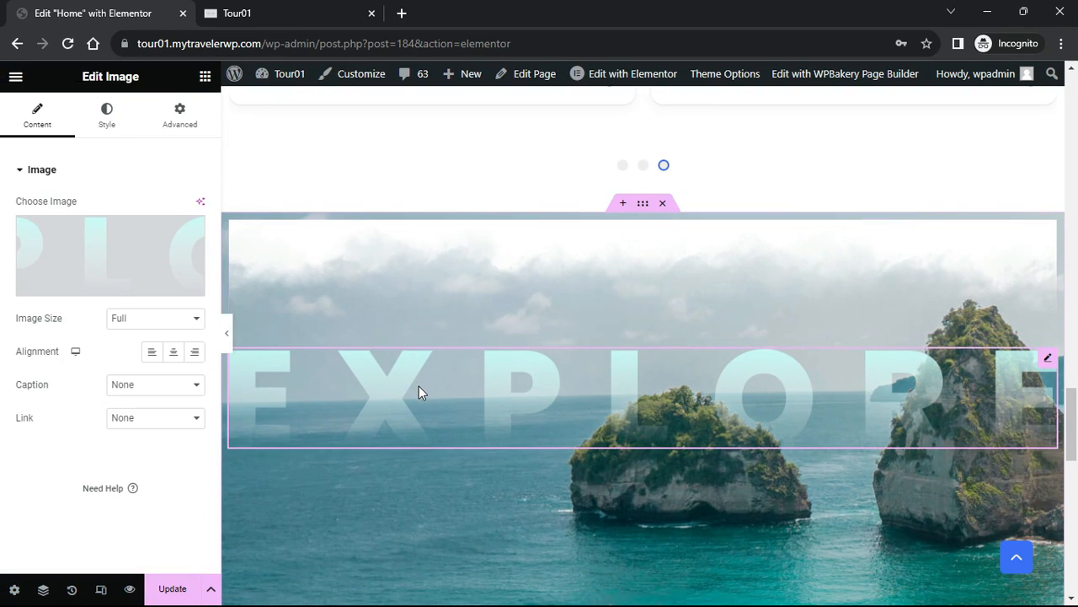
pyautogui.click(177, 120)
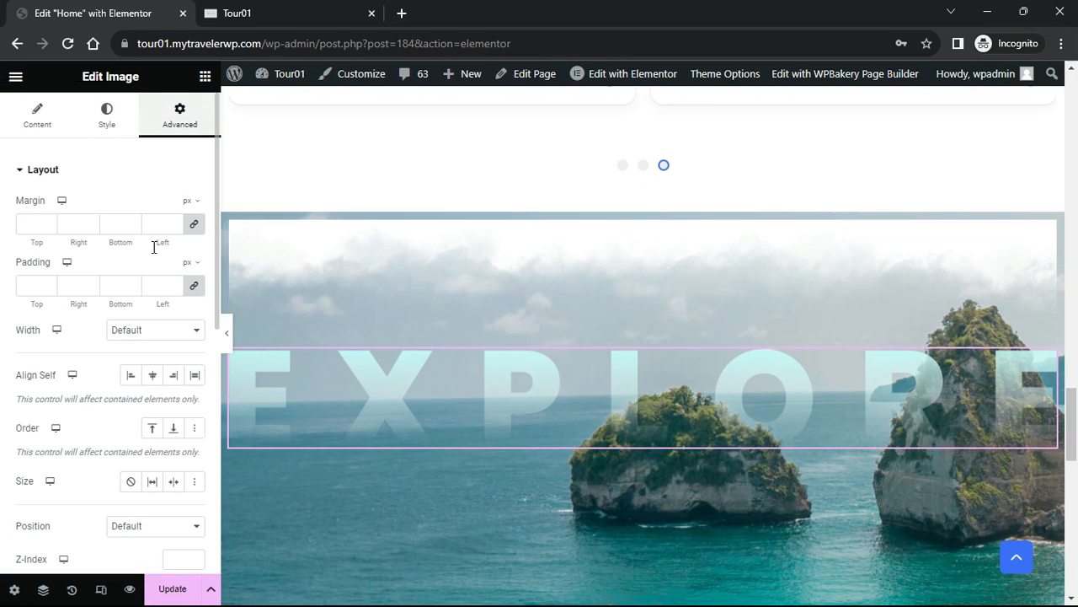
pyautogui.click(166, 529)
pyautogui.click(130, 555)
pyautogui.scroll(-3, 482, 450)
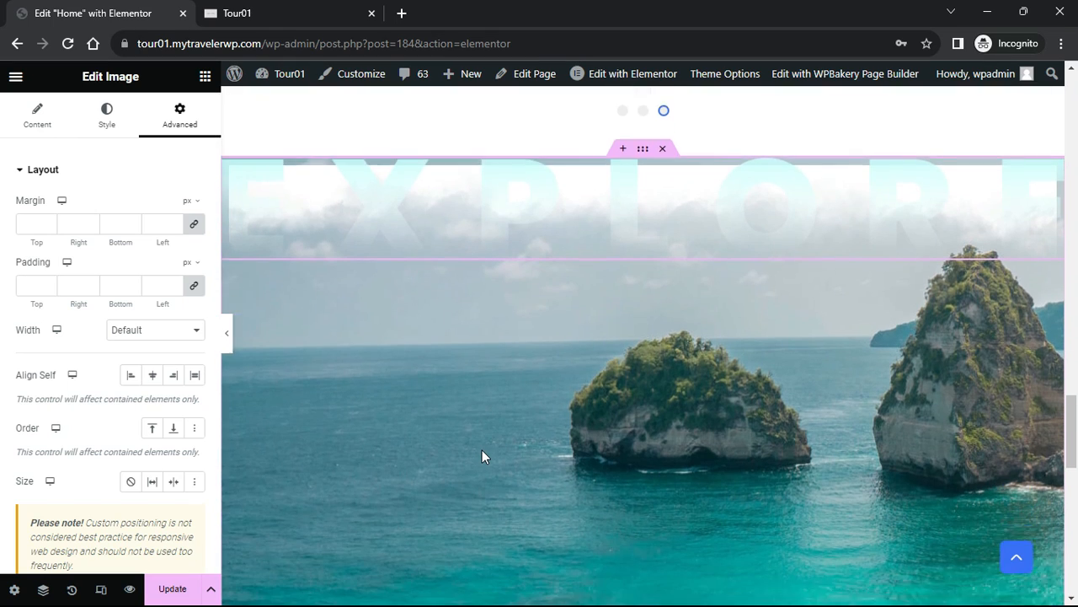
# Move the EXPLORE lettering down onto the turquoise water below the rock islands, shifted slightly to the right
pyautogui.moveTo(453, 131); pyautogui.dragTo(455, 444)
pyautogui.scroll(-3, 521, 429)
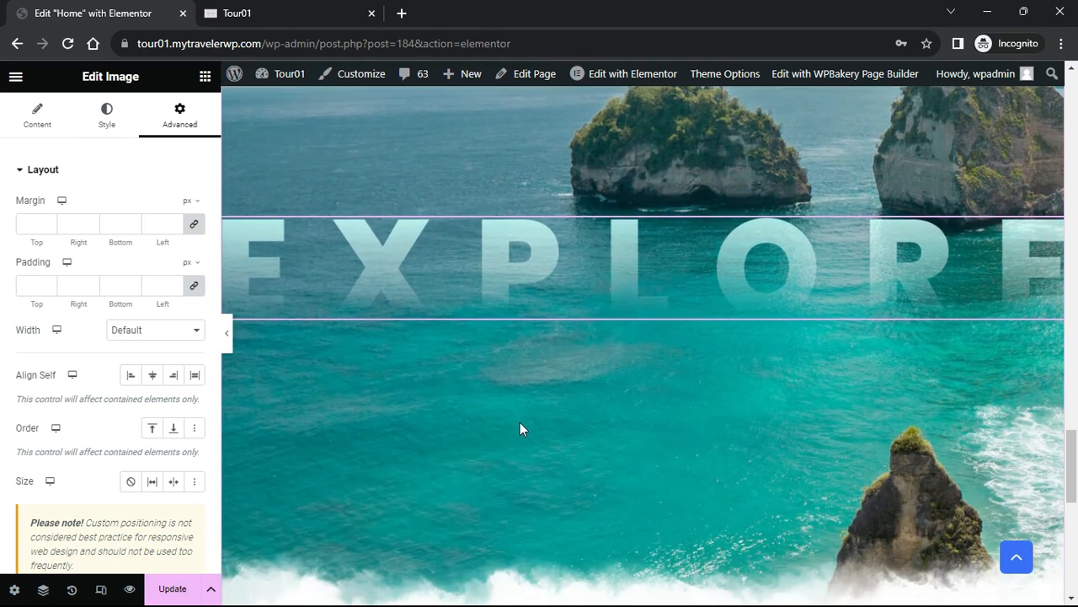
pyautogui.moveTo(530, 282); pyautogui.dragTo(621, 303)
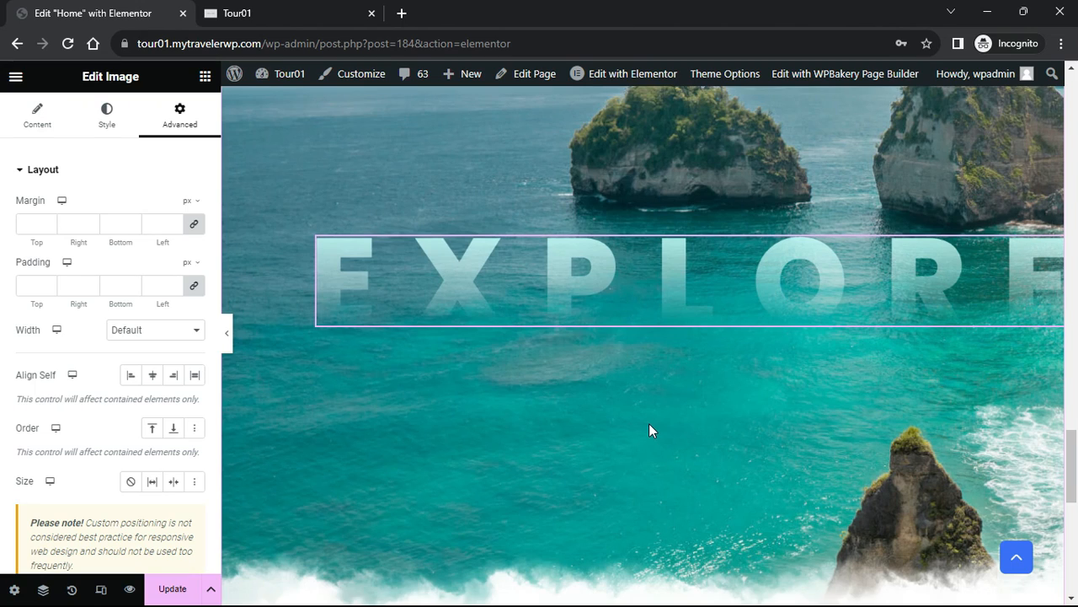
pyautogui.scroll(-1, 649, 428)
pyautogui.scroll(3, 648, 430)
pyautogui.scroll(-3, 649, 430)
pyautogui.scroll(5, 649, 429)
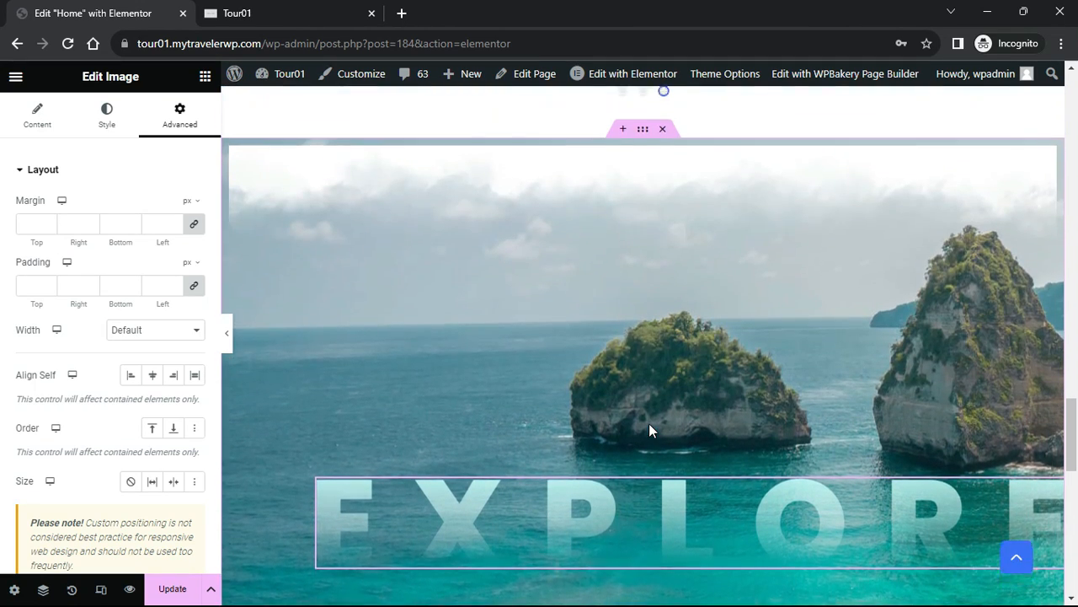
# Set the upper smoke image's position to Absolute and nudge it up over the beach container's top edge, then preview it at full width
pyautogui.click(370, 260)
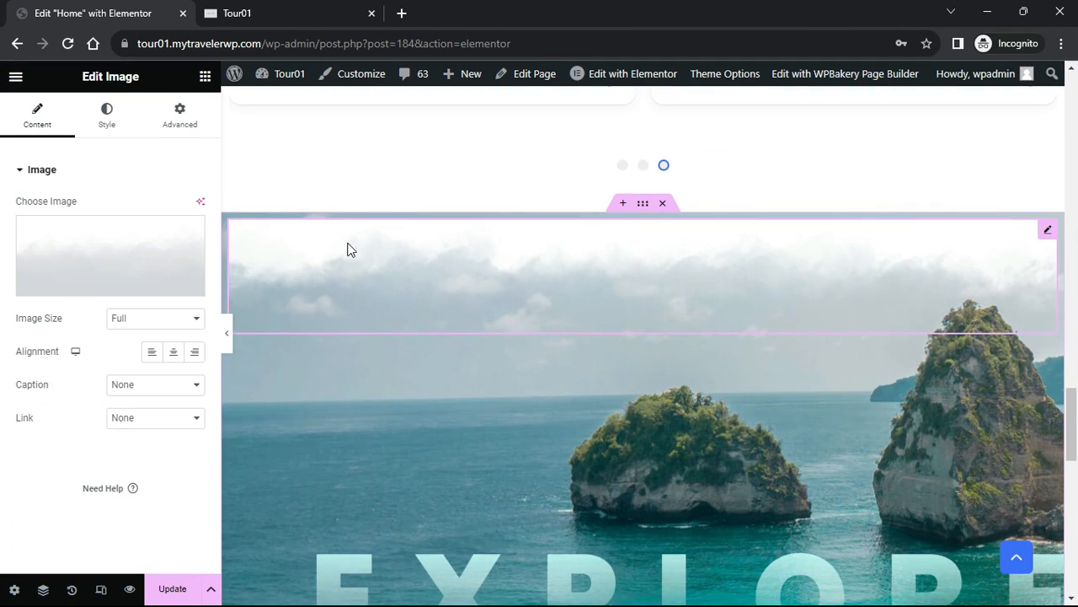
pyautogui.click(178, 118)
pyautogui.click(147, 527)
pyautogui.click(143, 556)
pyautogui.click(147, 528)
pyautogui.click(135, 555)
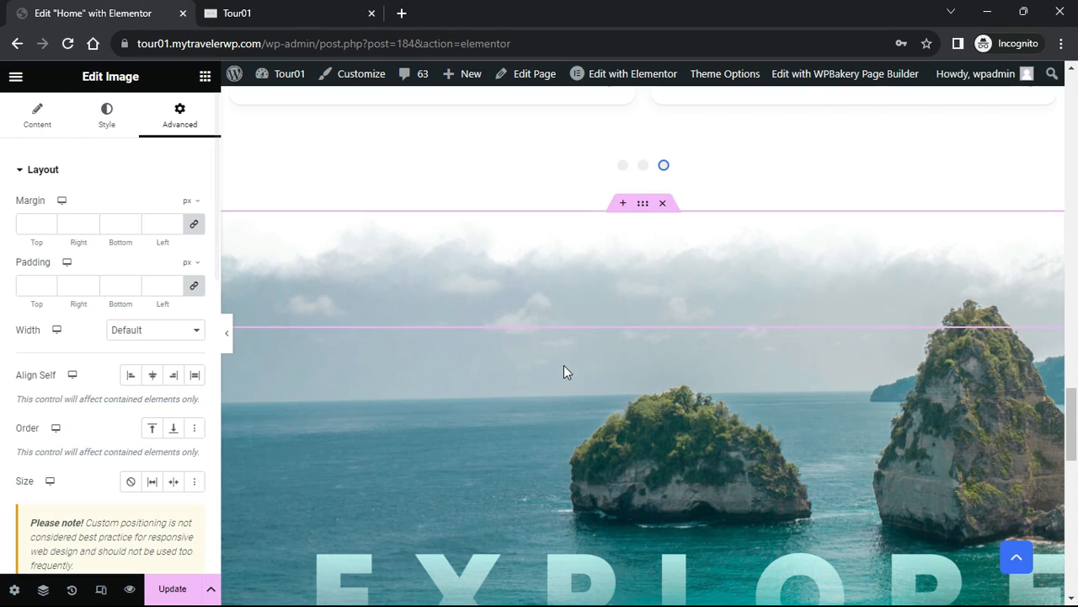
pyautogui.moveTo(528, 257); pyautogui.dragTo(527, 252)
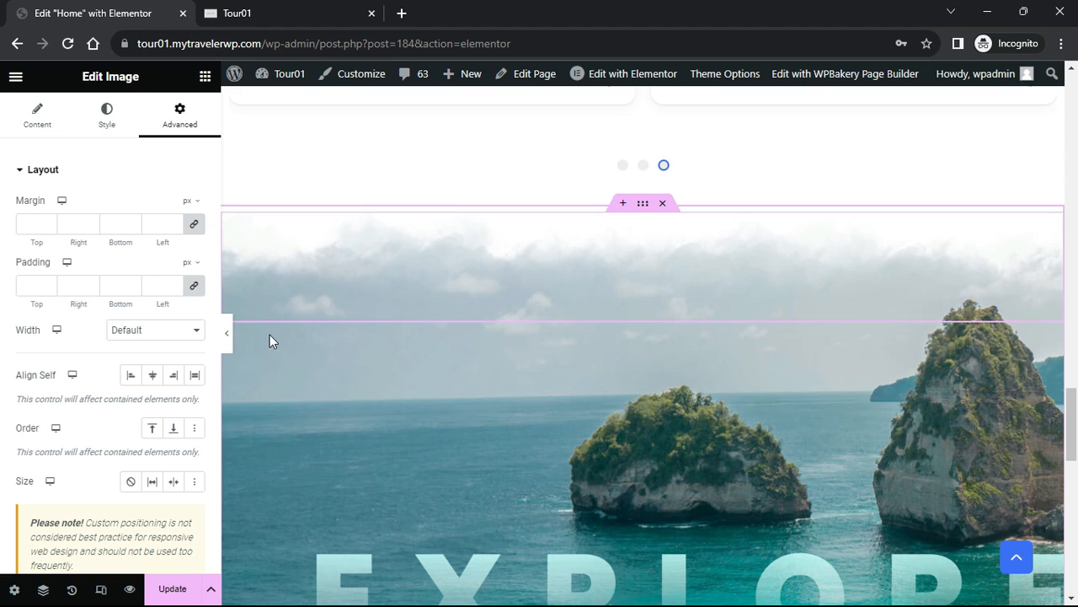
pyautogui.click(226, 333)
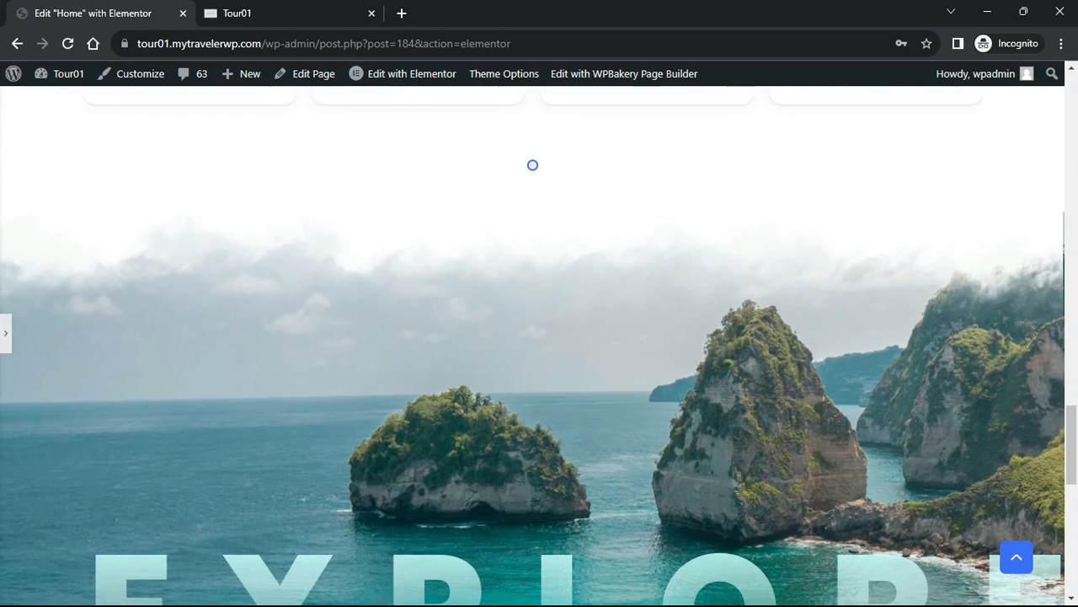
# Examine the Explore banner section from its top cloud edge down to the footer at full page width
pyautogui.click(6, 333)
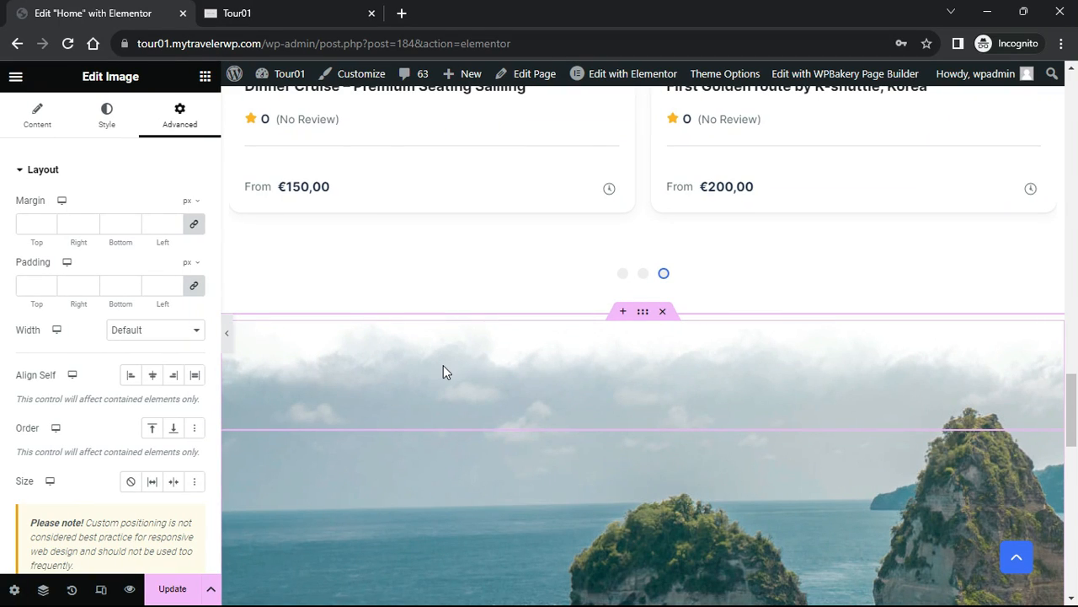
pyautogui.click(226, 337)
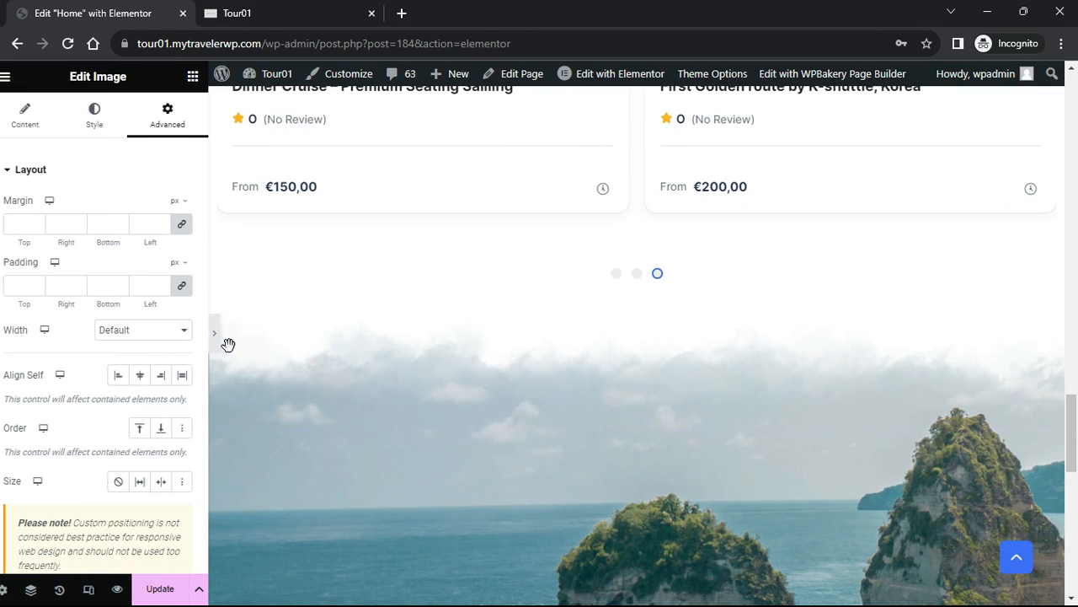
pyautogui.scroll(-4, 357, 368)
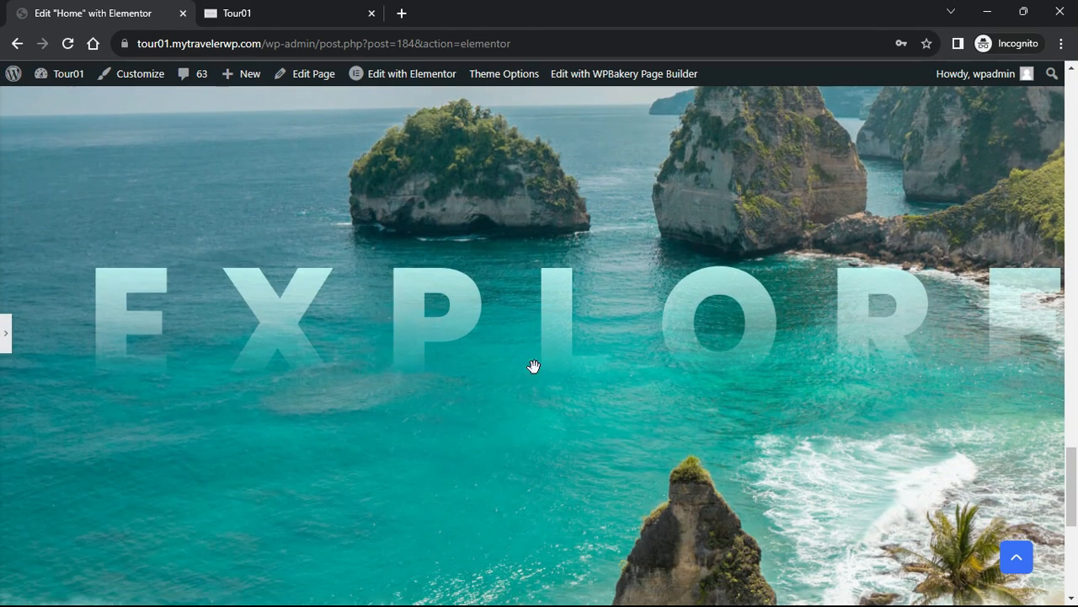
pyautogui.click(6, 333)
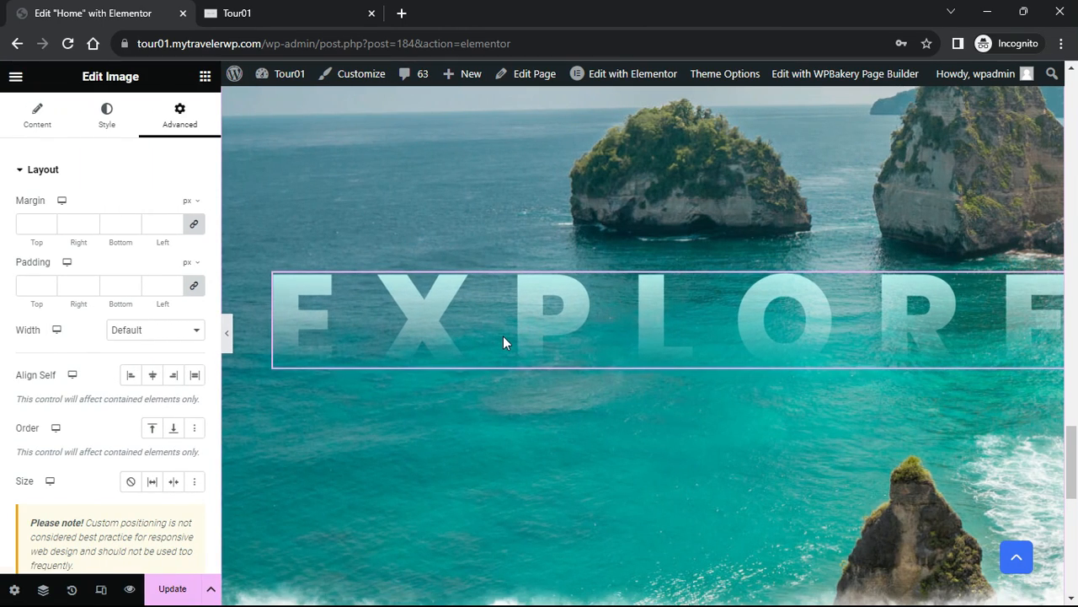
pyautogui.click(228, 334)
pyautogui.scroll(-3, 533, 384)
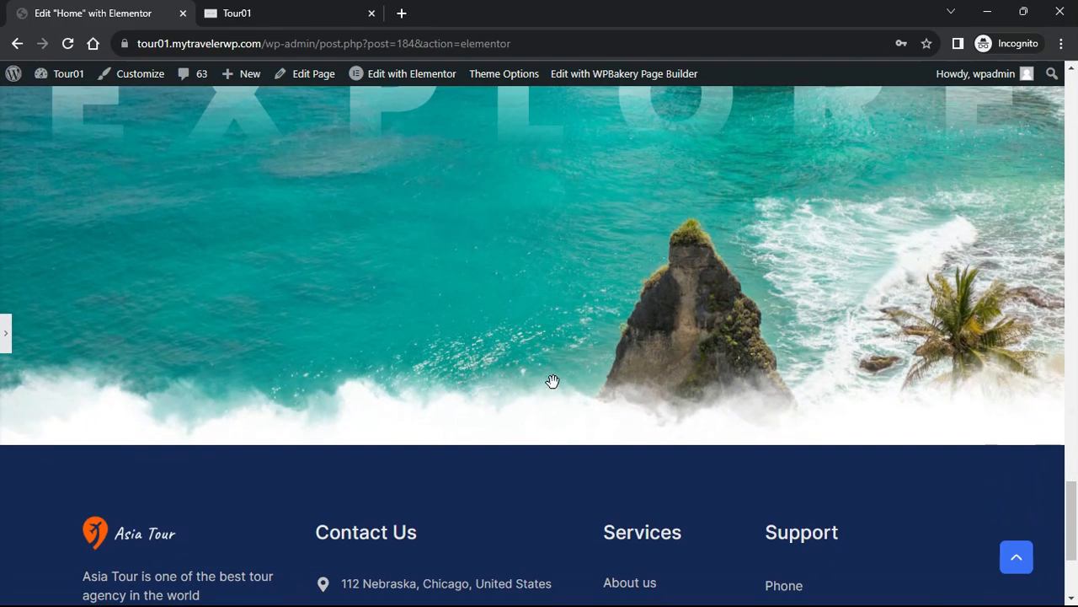
pyautogui.scroll(6, 573, 396)
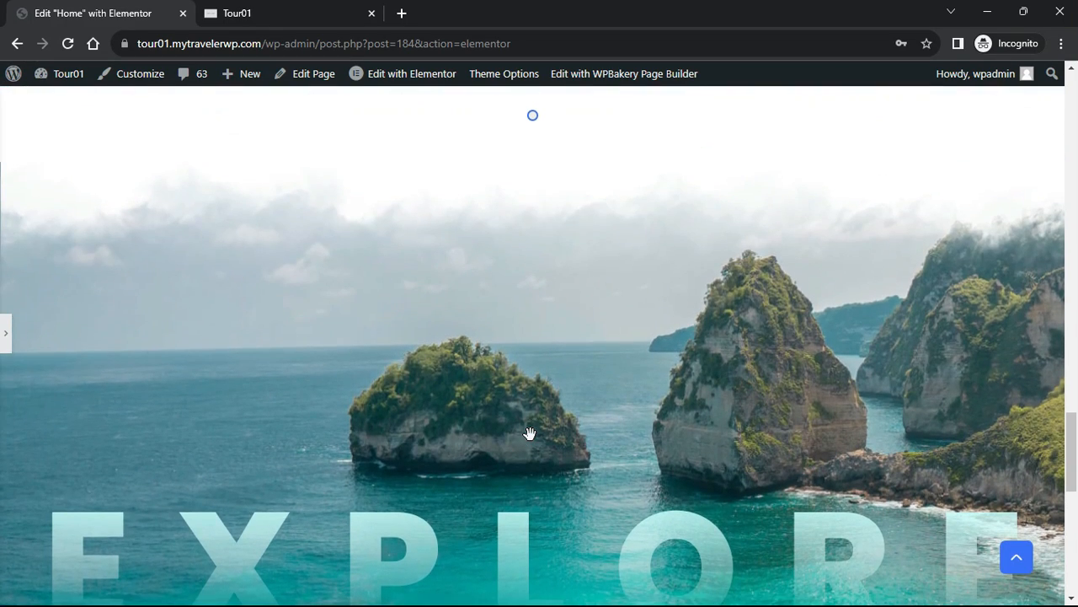
# Give the cloud image at the Explore section's upper edge a Fade In entrance animation with Slow duration
pyautogui.click(6, 333)
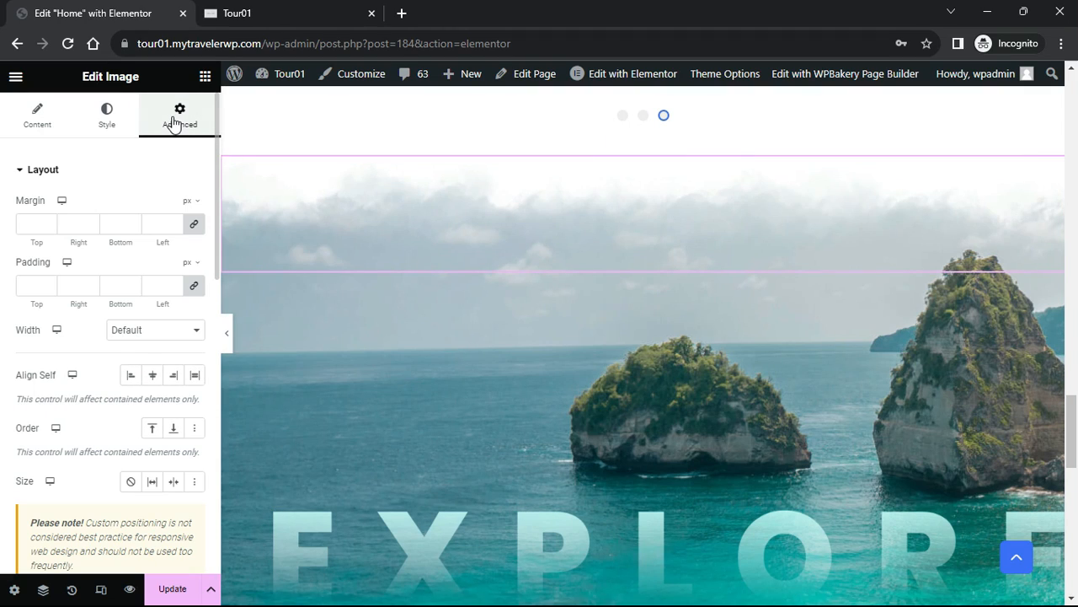
pyautogui.scroll(-7, 161, 312)
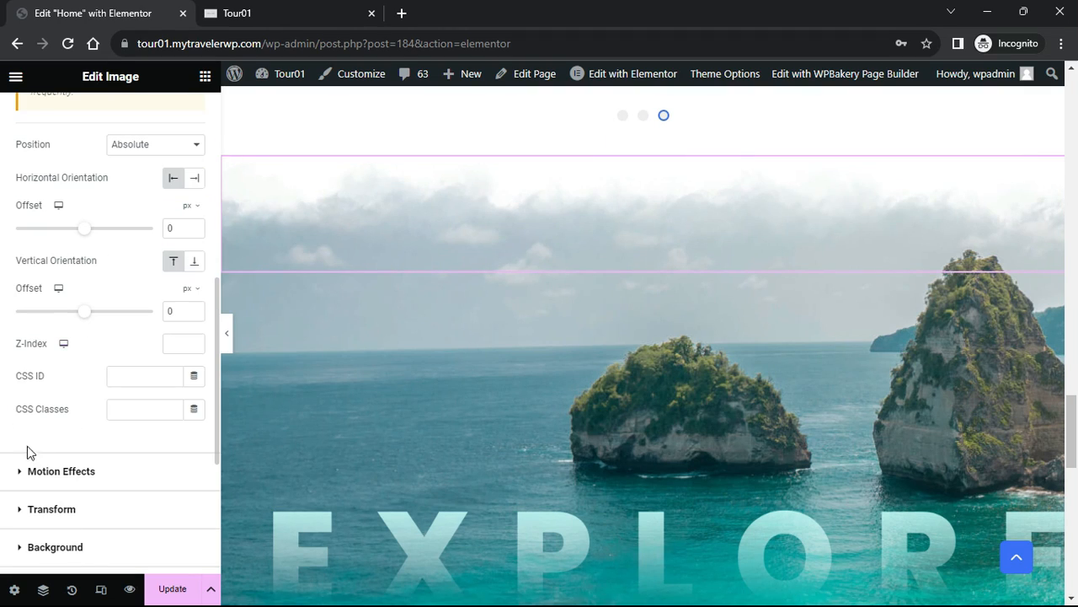
pyautogui.click(19, 472)
pyautogui.click(195, 263)
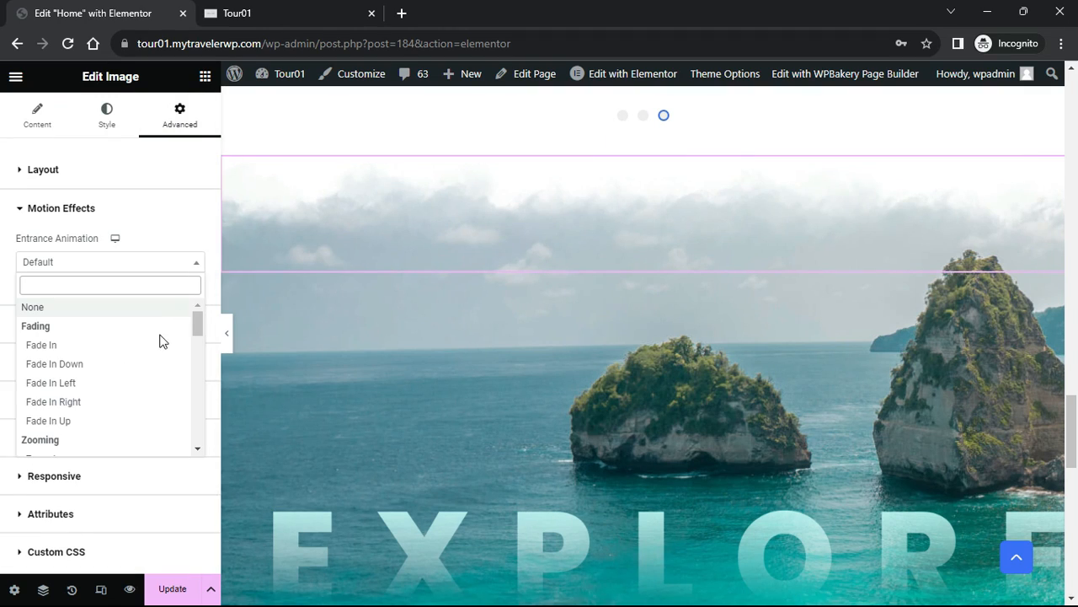
pyautogui.click(156, 348)
pyautogui.click(196, 295)
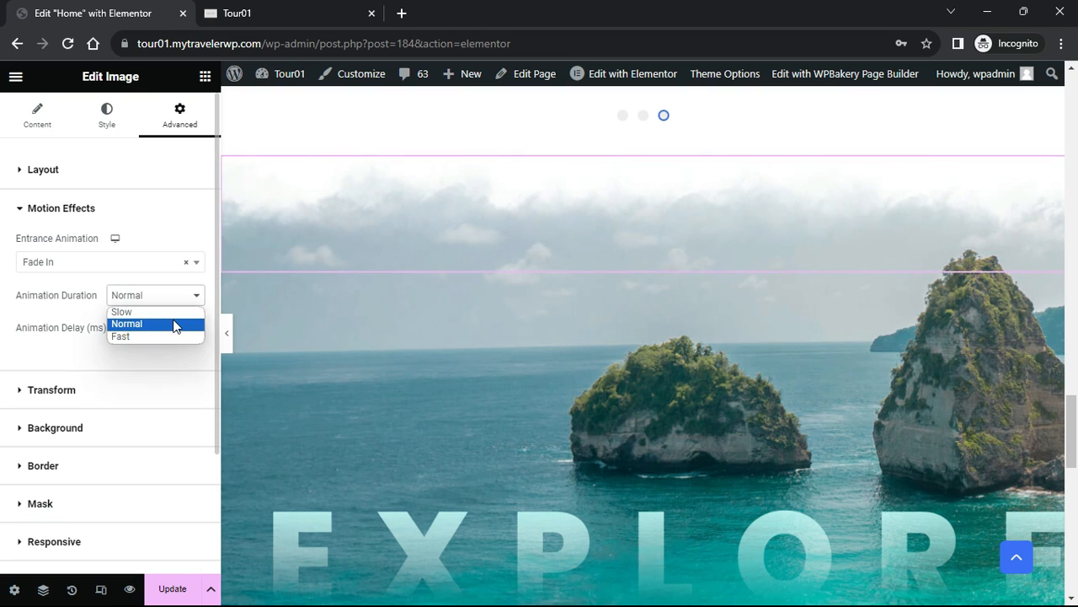
pyautogui.click(168, 310)
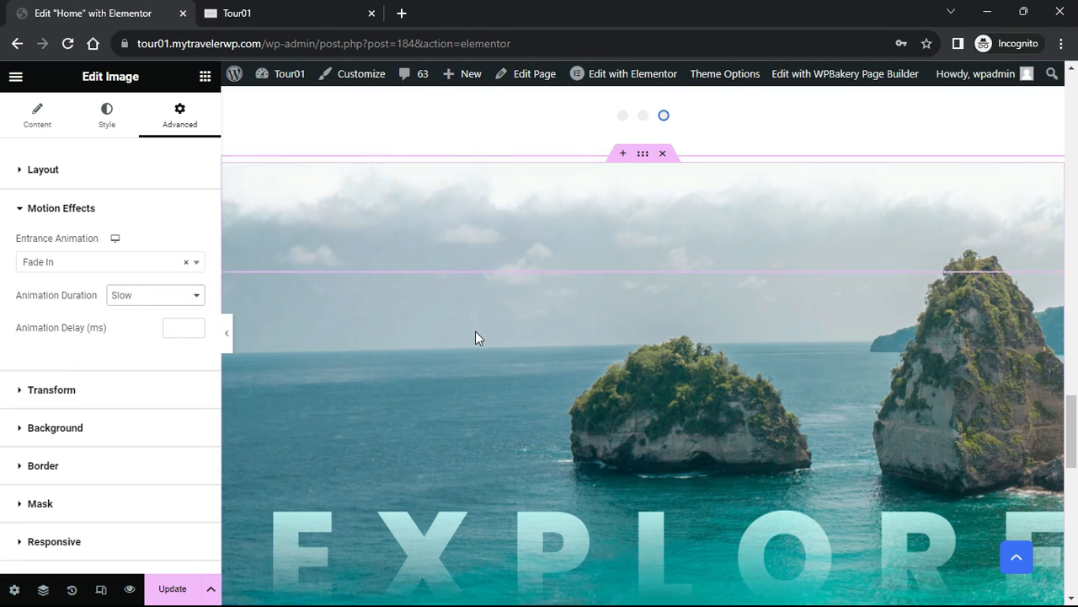
# Give the cloud image at the Explore section's lower edge a Fade In entrance animation with Slow duration
pyautogui.scroll(-5, 477, 337)
pyautogui.click(179, 207)
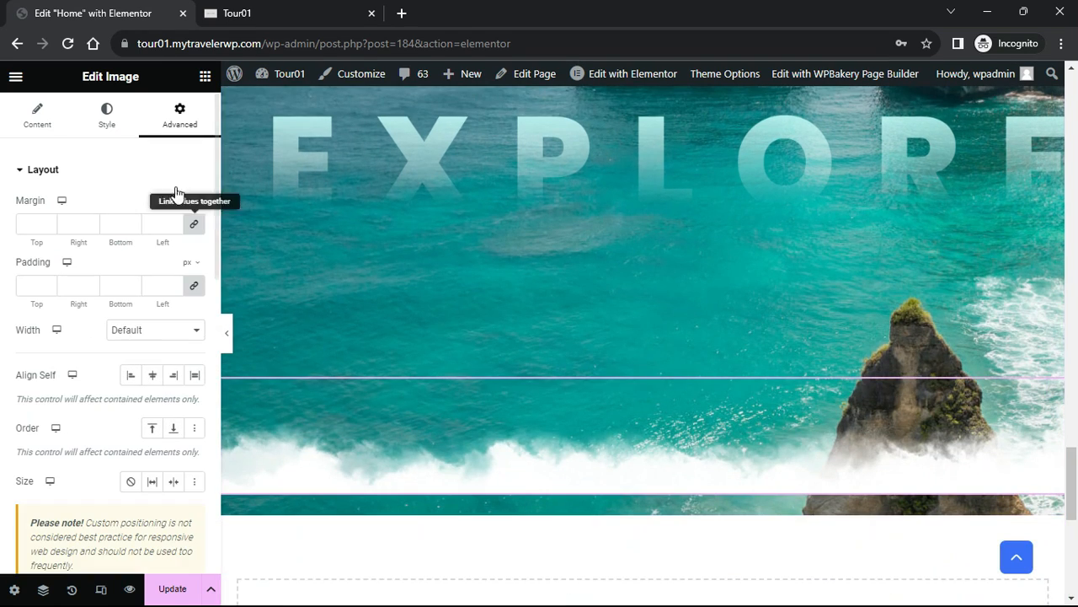
pyautogui.scroll(-4, 181, 278)
pyautogui.scroll(-3, 186, 310)
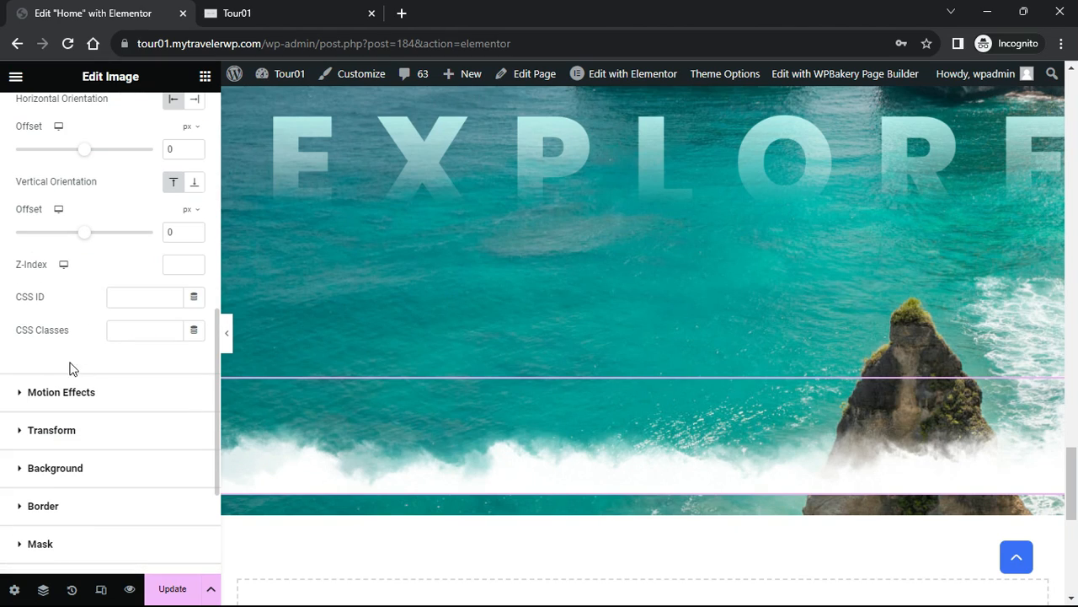
pyautogui.click(13, 395)
pyautogui.click(206, 263)
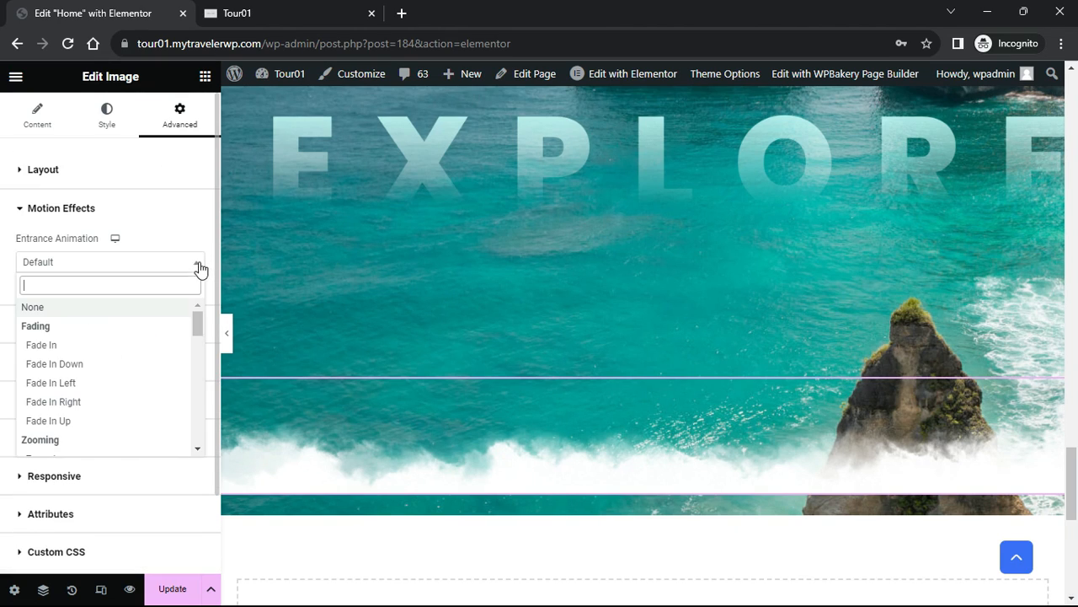
pyautogui.click(90, 346)
pyautogui.click(199, 299)
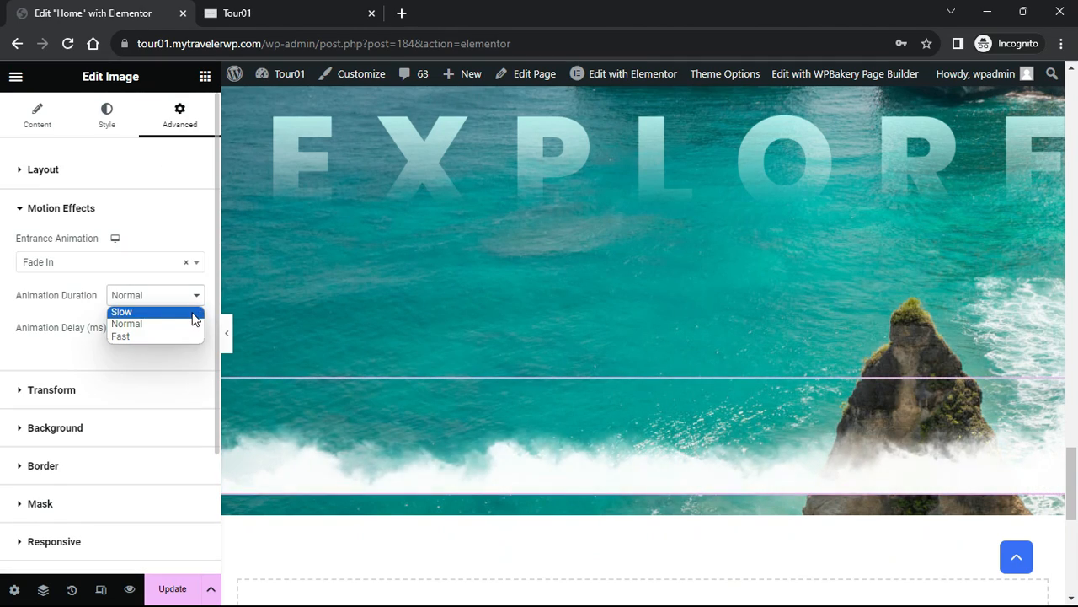
pyautogui.click(197, 311)
# Apply a Fade In Up entrance animation with Slow duration to the EXPLORE lettering image
pyautogui.scroll(2, 546, 340)
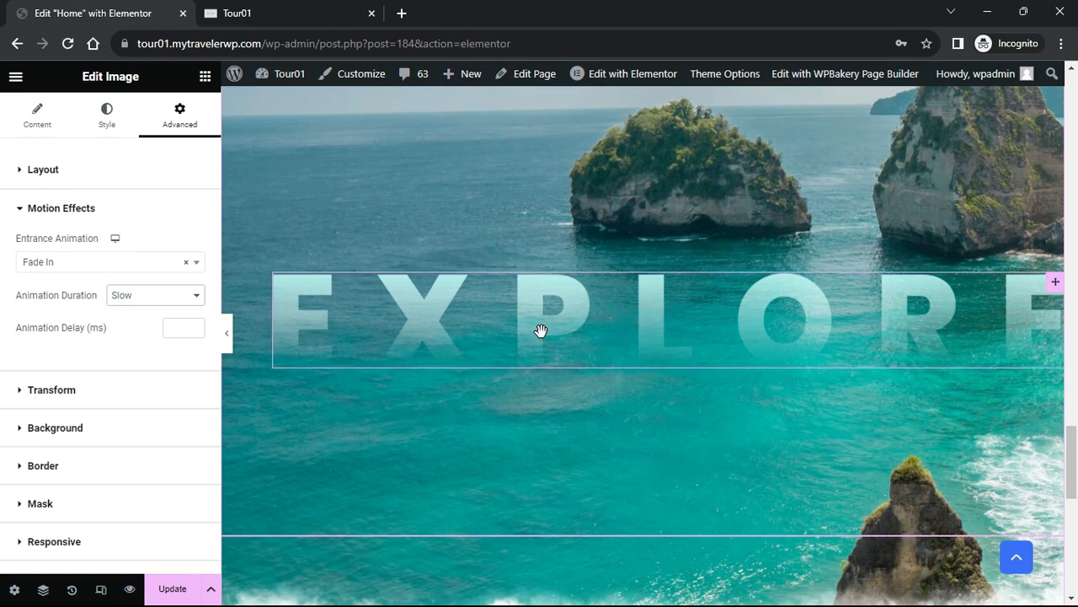
pyautogui.click(540, 330)
pyautogui.scroll(-4, 107, 364)
pyautogui.click(156, 309)
pyautogui.click(165, 308)
pyautogui.scroll(-3, 164, 306)
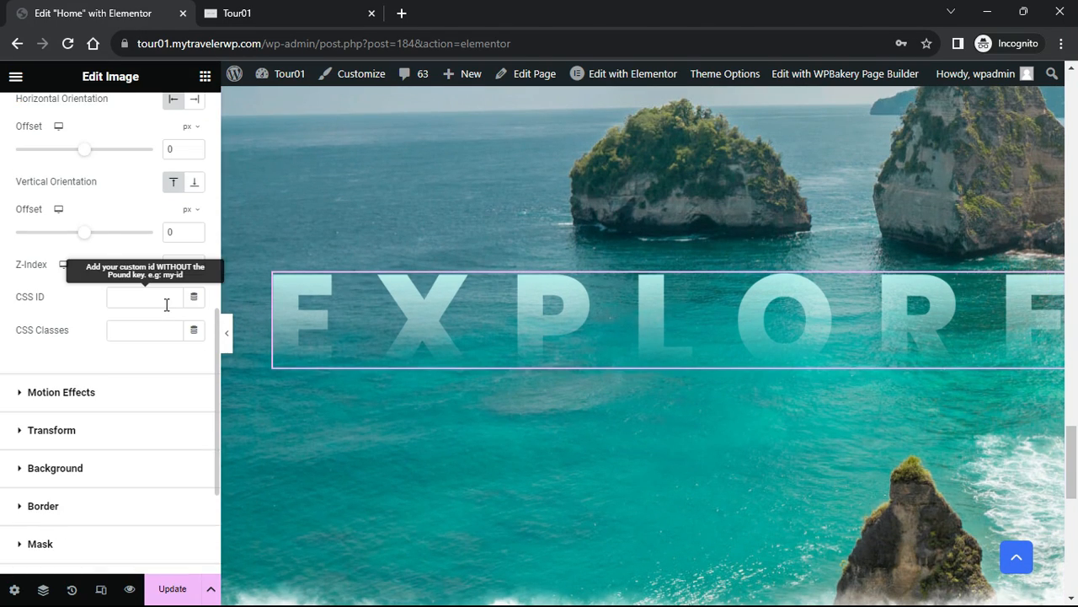
pyautogui.click(11, 393)
pyautogui.click(115, 262)
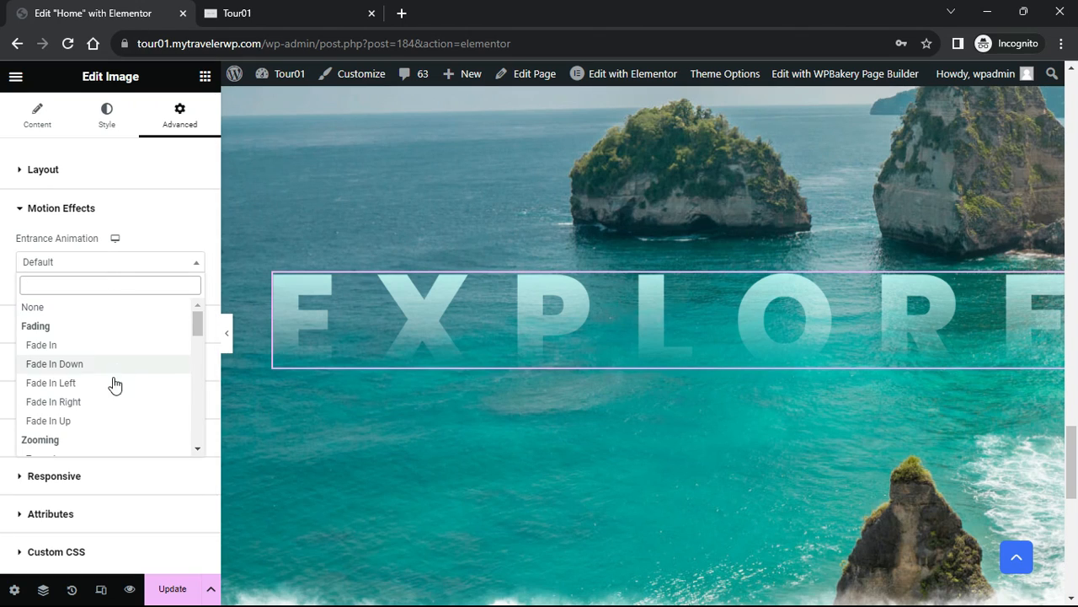
pyautogui.click(101, 421)
pyautogui.click(159, 296)
pyautogui.click(118, 310)
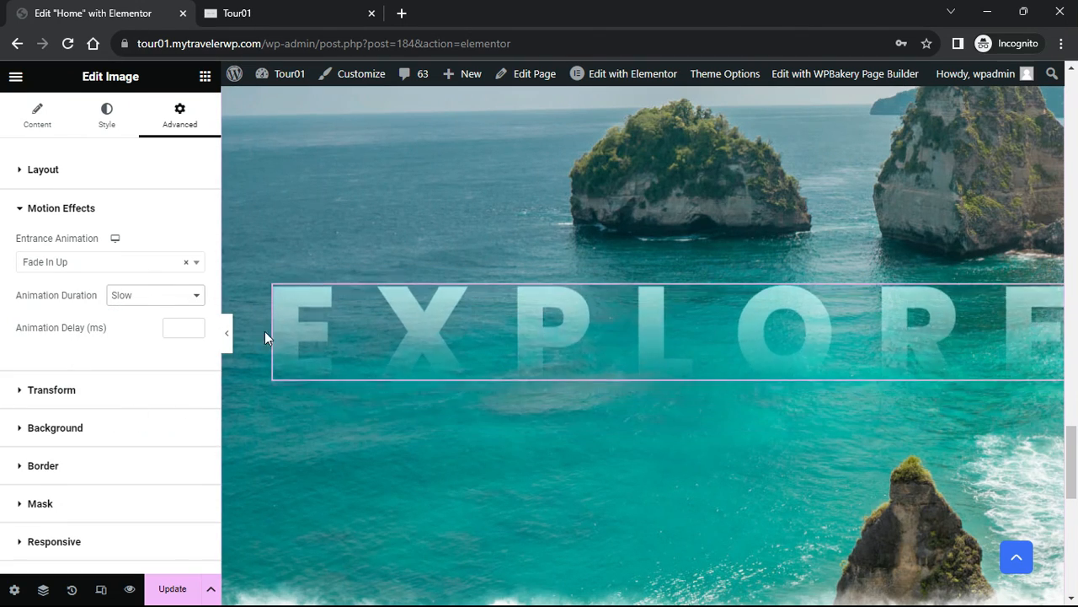
# Check the Explore section's entrance animations at full page width, then bring back the editing controls
pyautogui.click(227, 334)
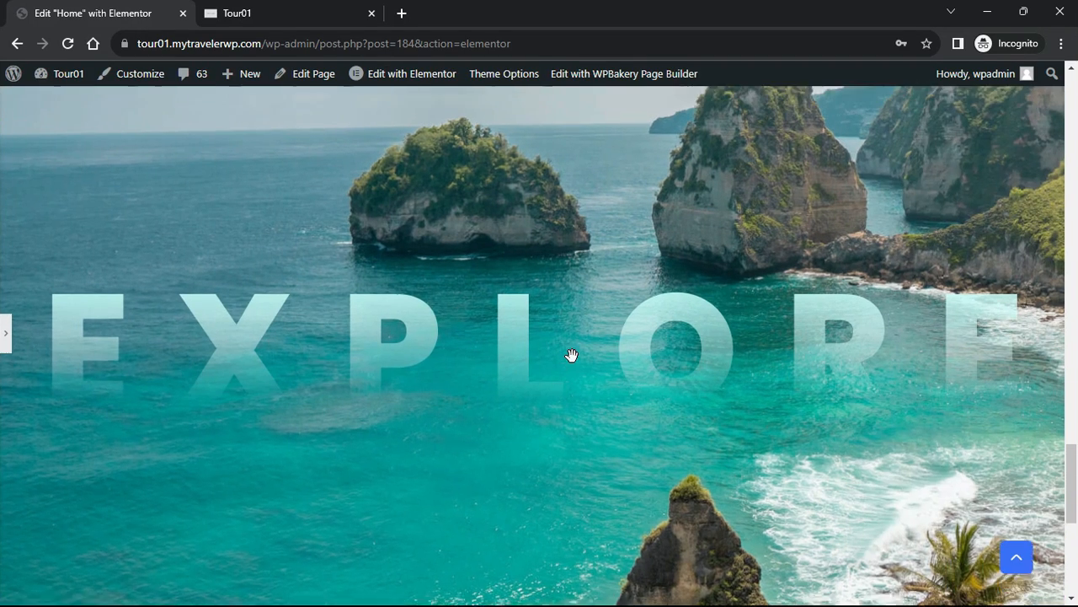
pyautogui.scroll(5, 303, 161)
pyautogui.scroll(-7, 720, 303)
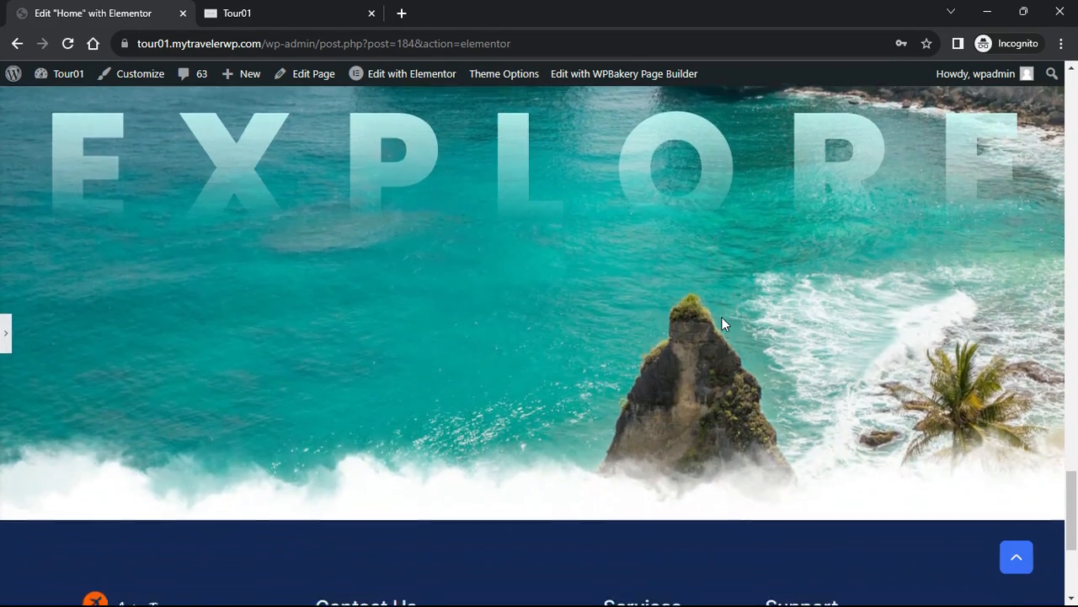
pyautogui.scroll(6, 585, 373)
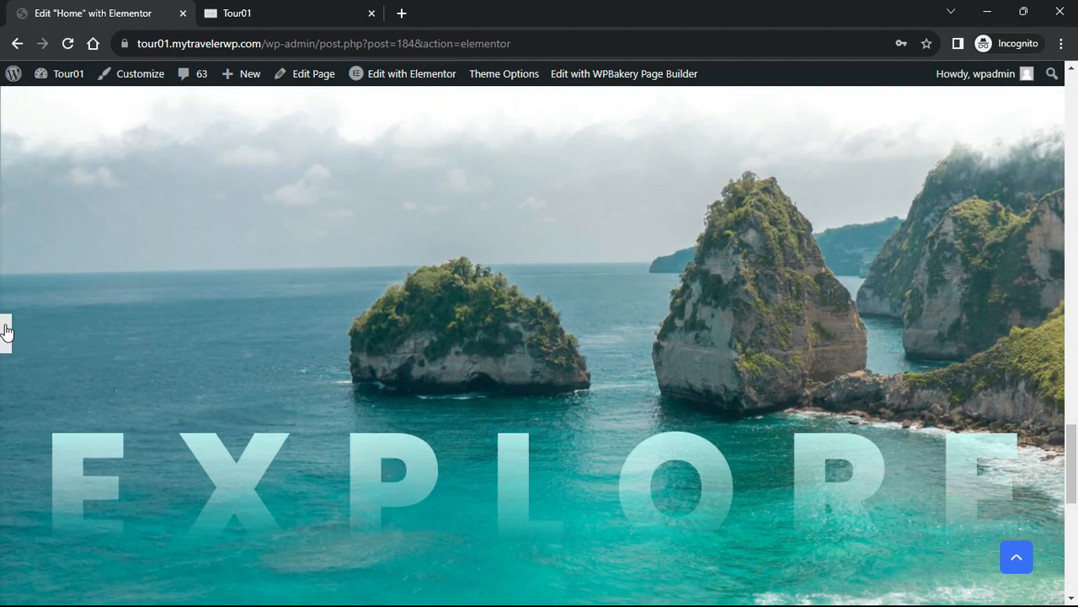
pyautogui.click(6, 331)
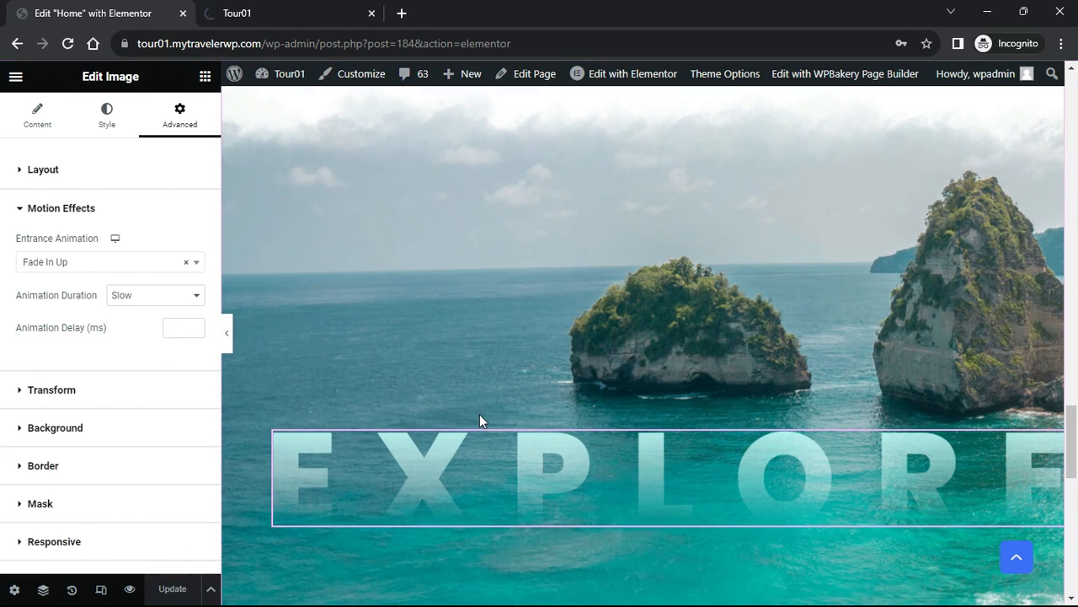
# Switch to the Tour01 preview and review the whole home page down to the Explore section and footer
pyautogui.click(309, 10)
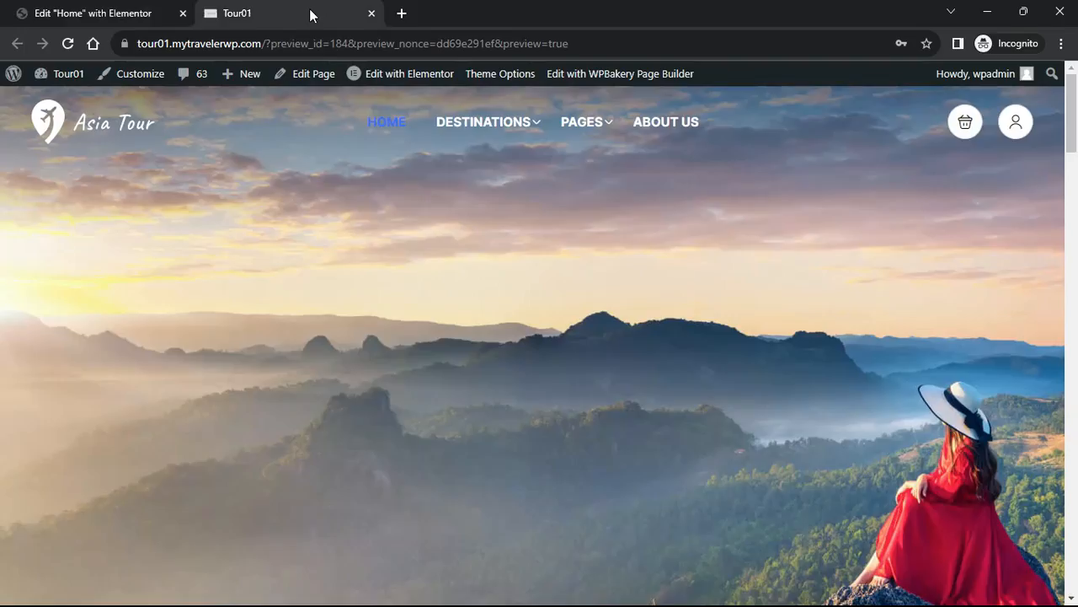
pyautogui.scroll(-10, 3, 169)
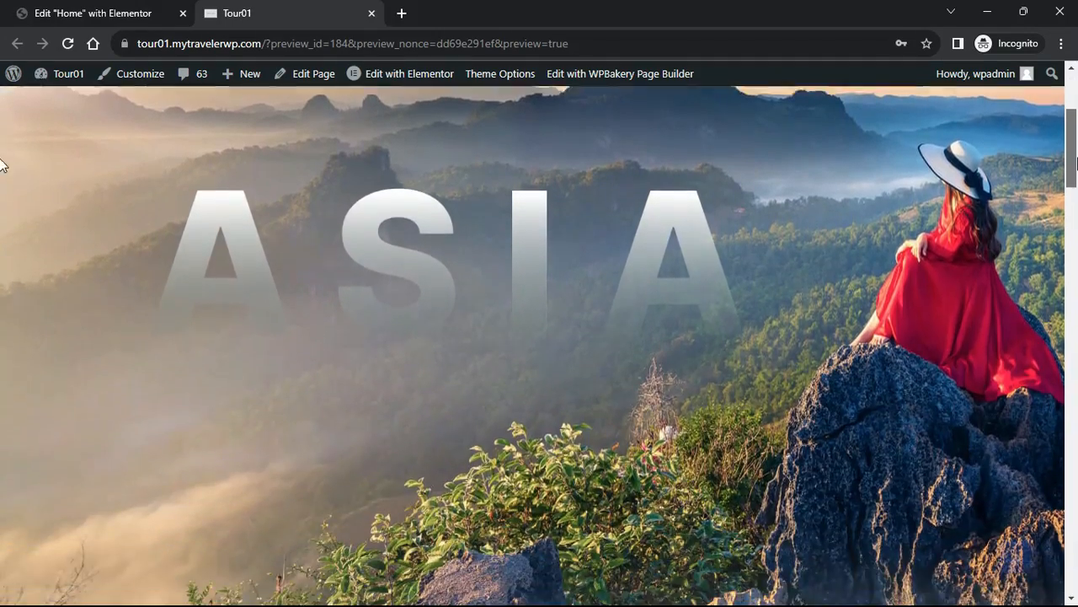
pyautogui.scroll(-6, 3, 223)
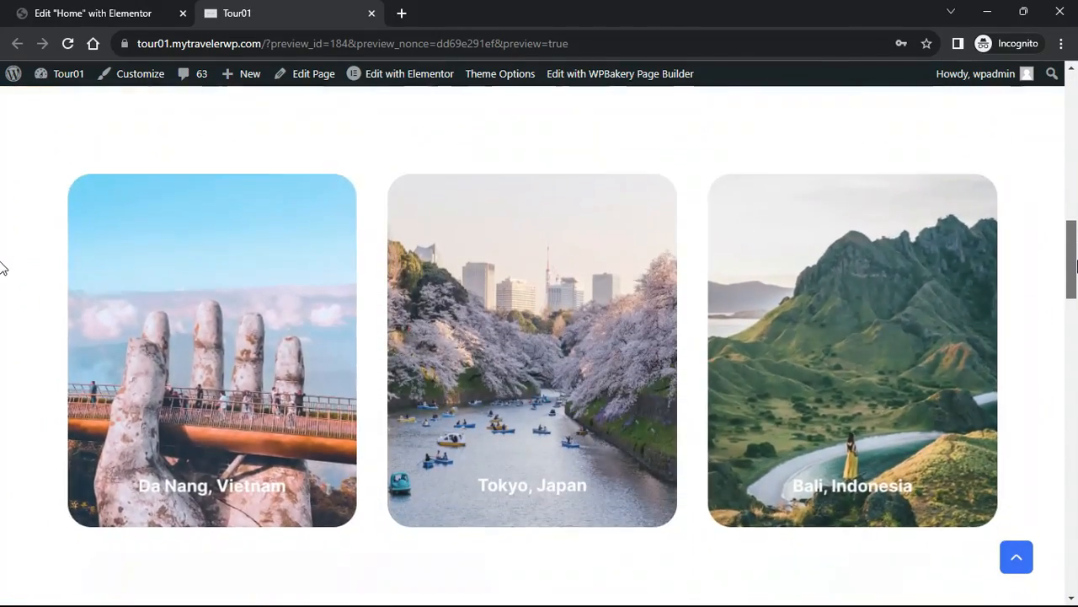
pyautogui.scroll(-5, 2, 305)
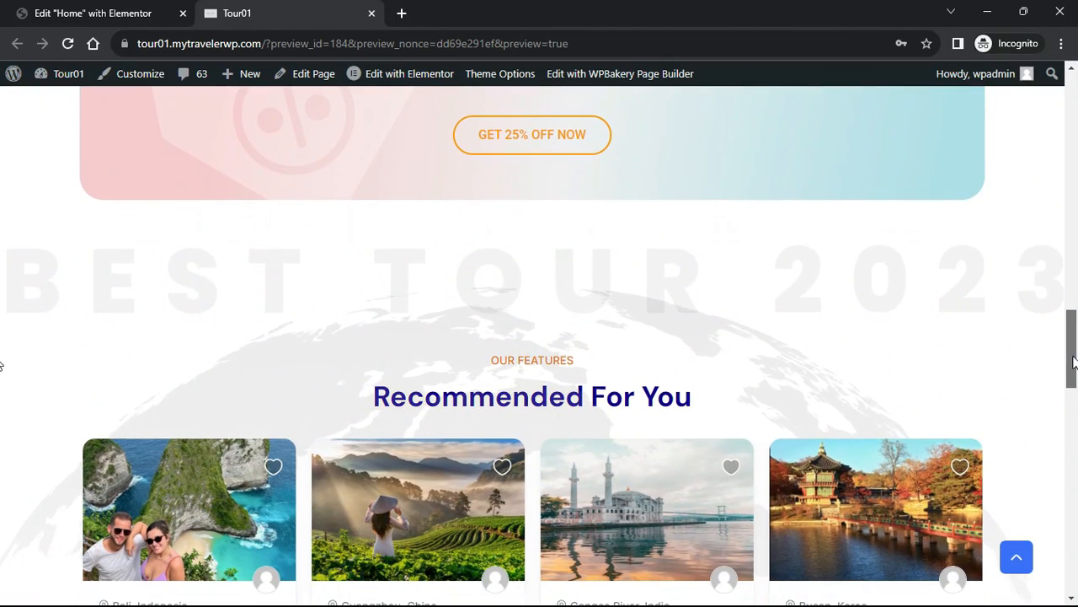
pyautogui.moveTo(1074, 361); pyautogui.dragTo(1067, 525)
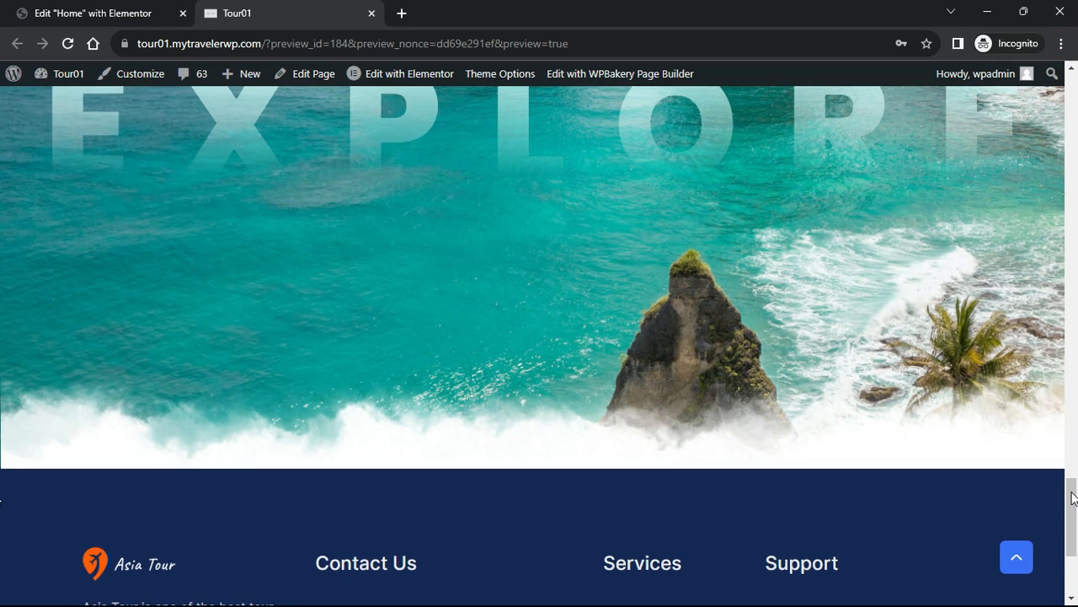
pyautogui.moveTo(1072, 497); pyautogui.dragTo(1077, 88)
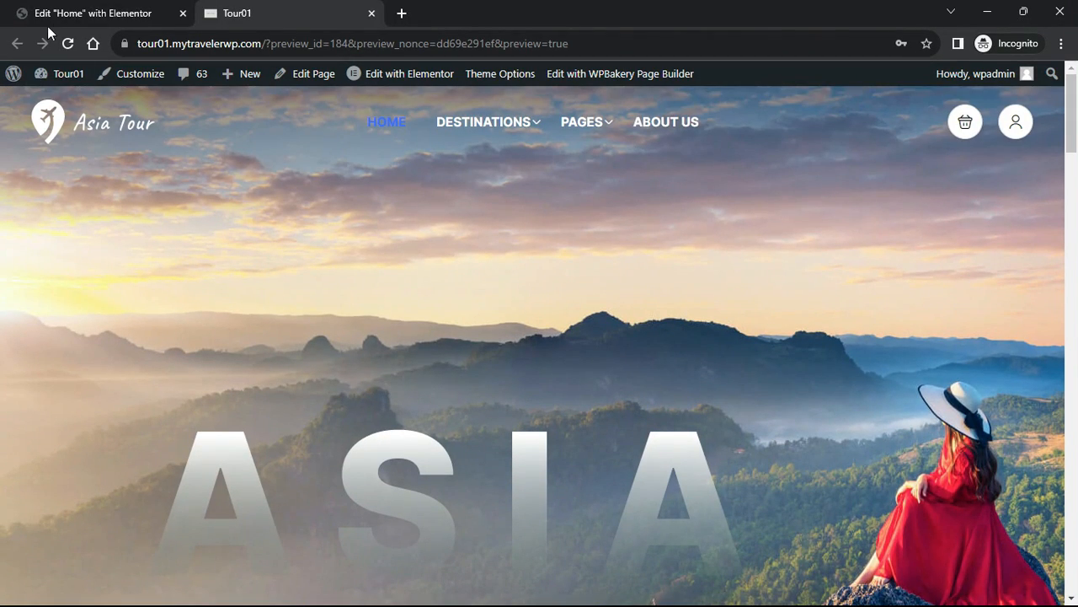
# Return to the Home page editor and add a Destination widget to the empty area below the Explore section
pyautogui.click(71, 12)
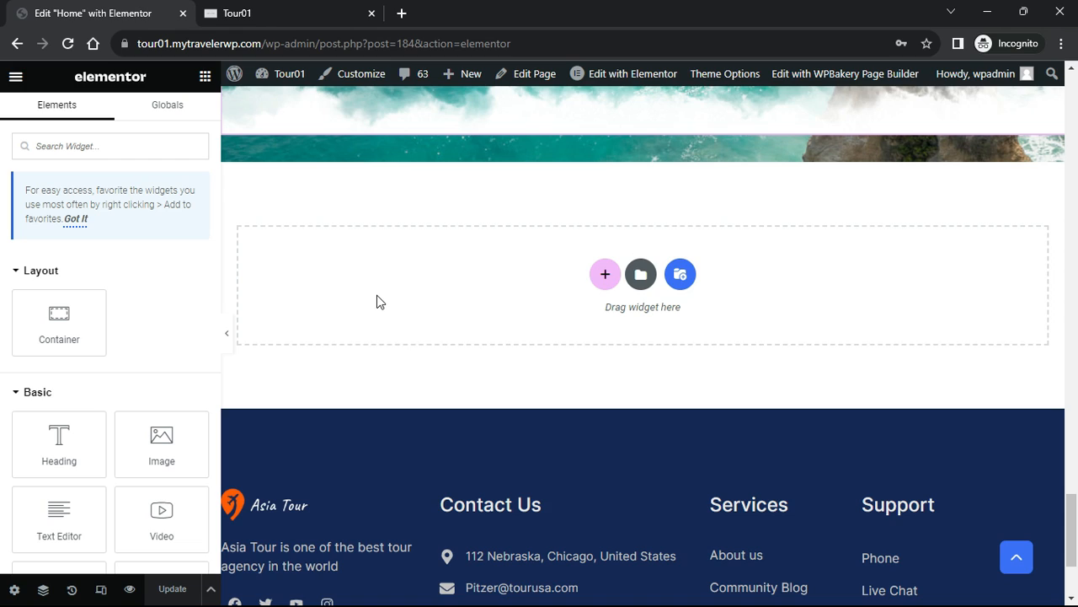
pyautogui.write('Desti')
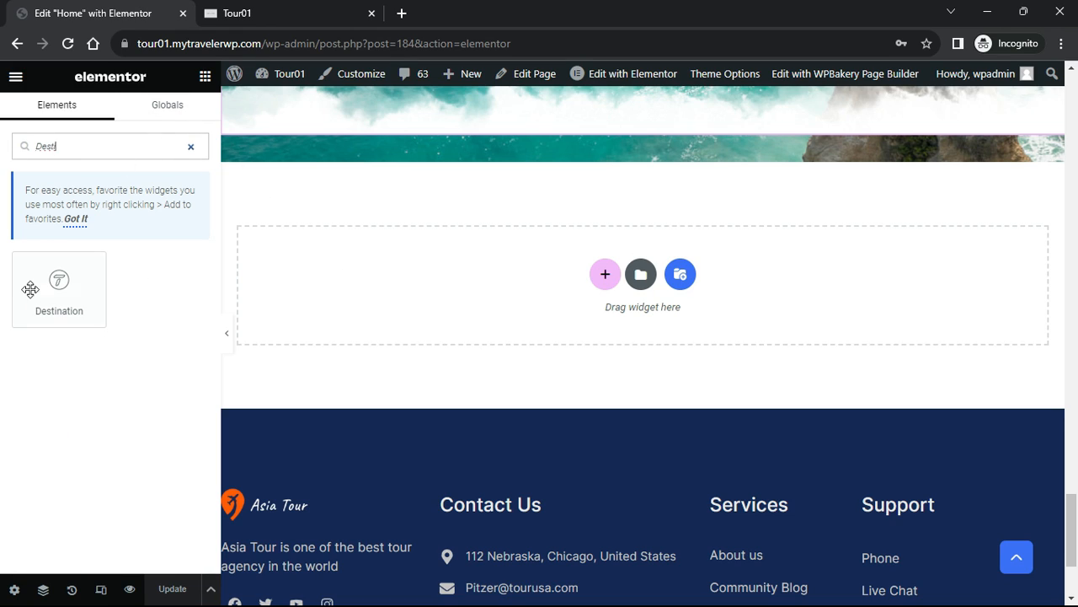
pyautogui.moveTo(30, 289); pyautogui.dragTo(388, 299)
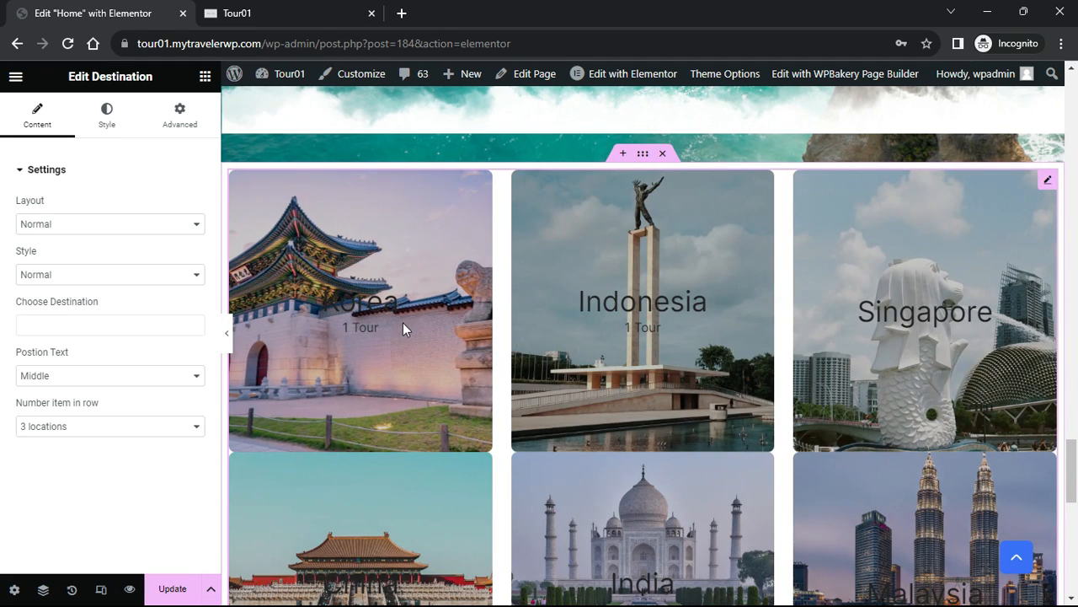
# Set the Destination widget's layout to Slider and view the result at full page width
pyautogui.click(160, 224)
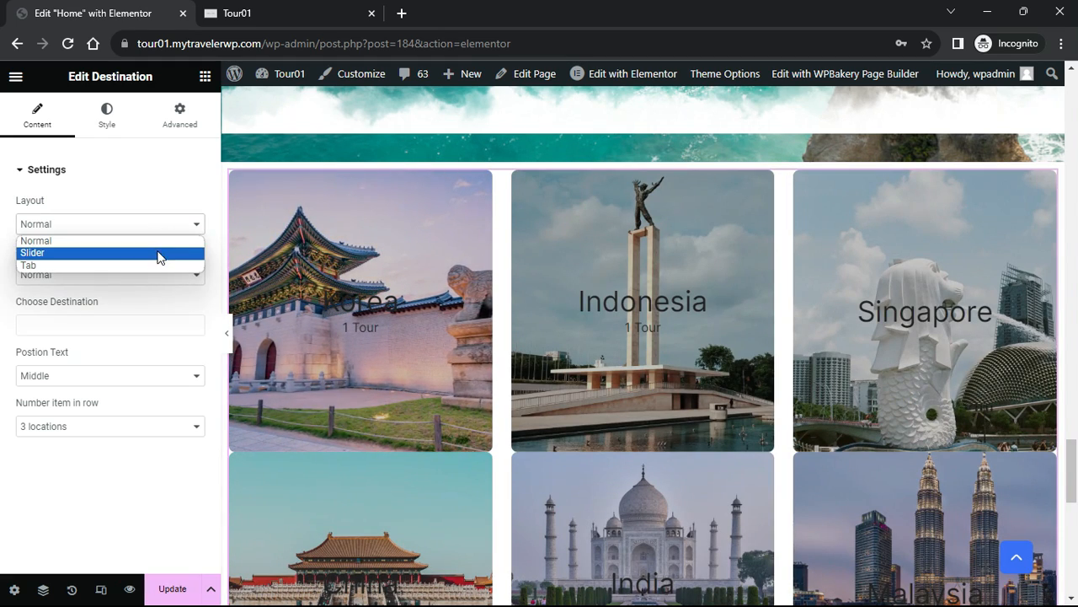
pyautogui.click(160, 252)
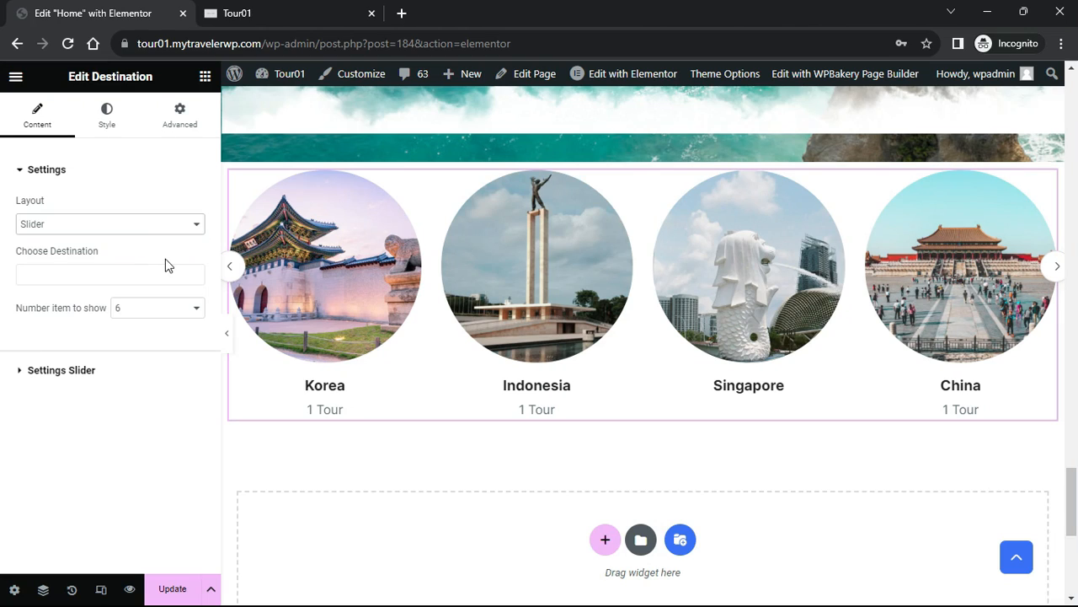
pyautogui.click(232, 337)
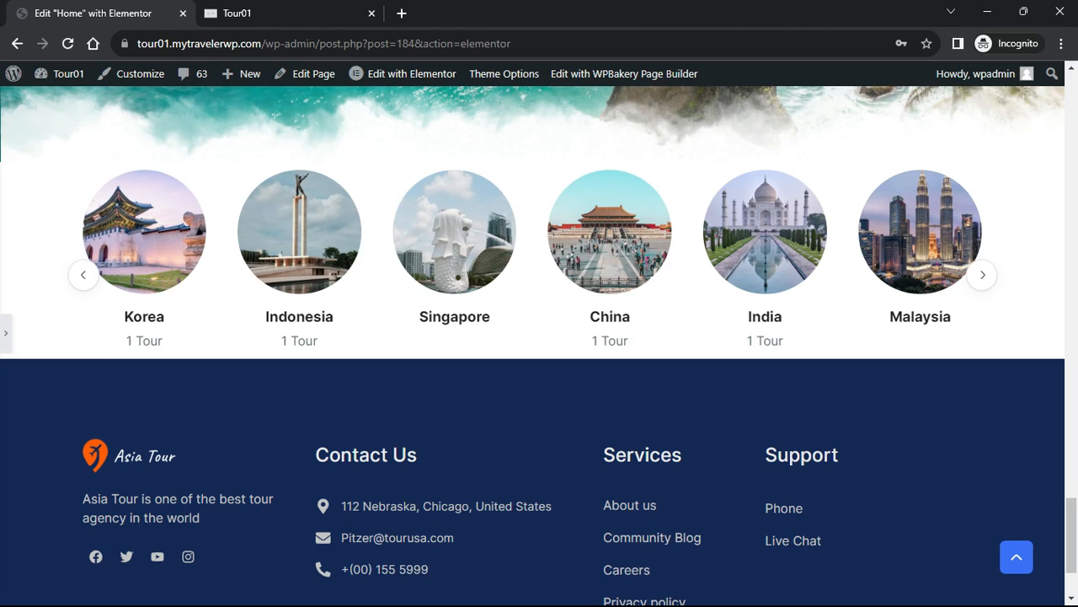
# Turn on the loop slider and pagination options for the Destination slider
pyautogui.click(9, 333)
pyautogui.click(19, 370)
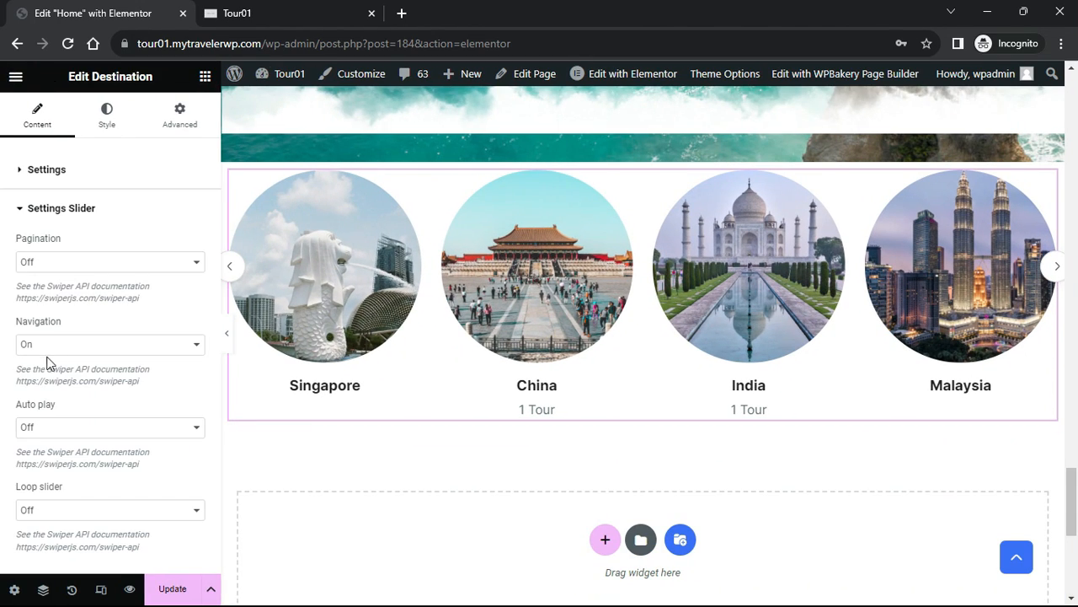
pyautogui.click(81, 510)
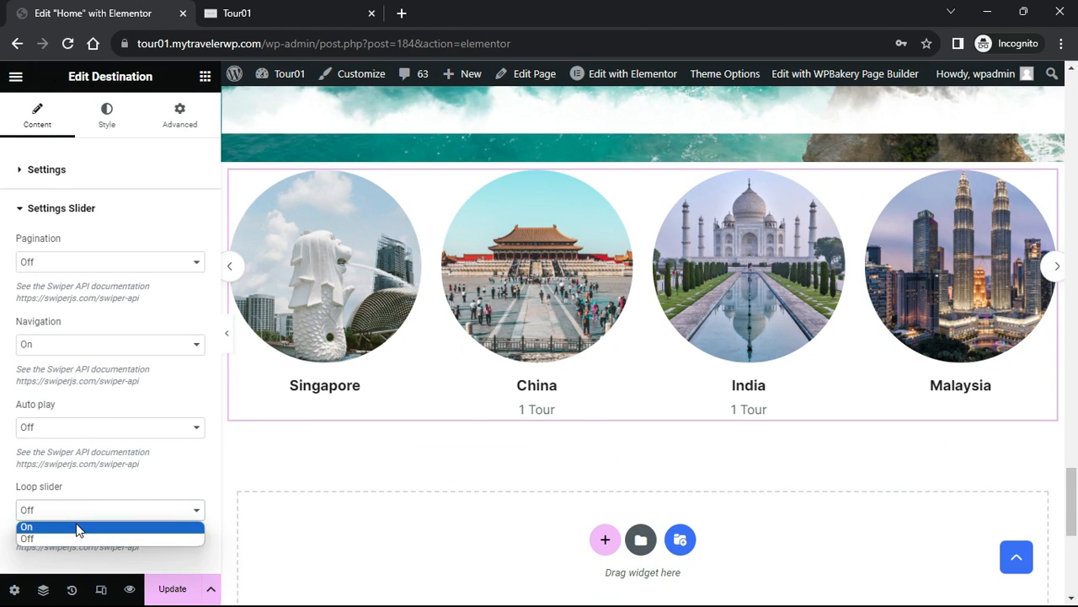
pyautogui.click(79, 524)
pyautogui.click(98, 261)
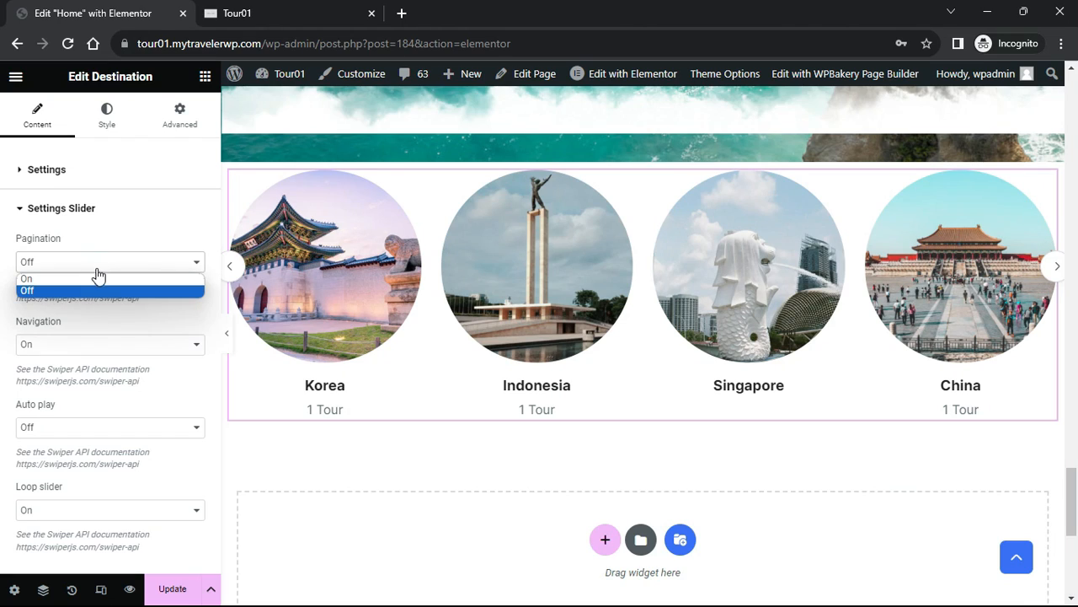
pyautogui.click(99, 283)
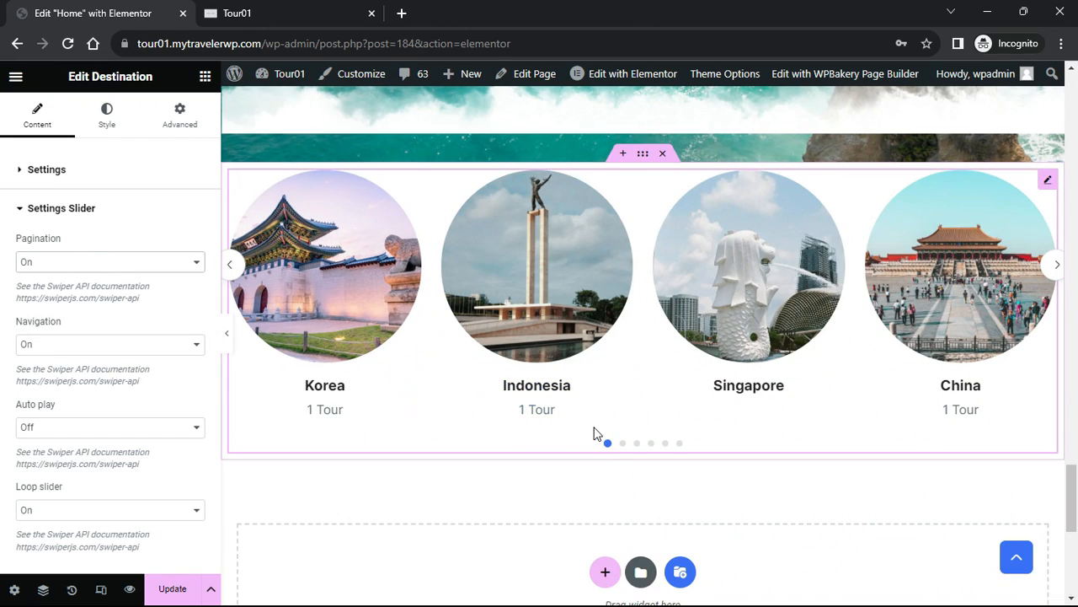
# Add a centered heading reading "OTHER DESTINATIONS" directly above the destination slider
pyautogui.click(205, 77)
pyautogui.moveTo(68, 433); pyautogui.dragTo(604, 176)
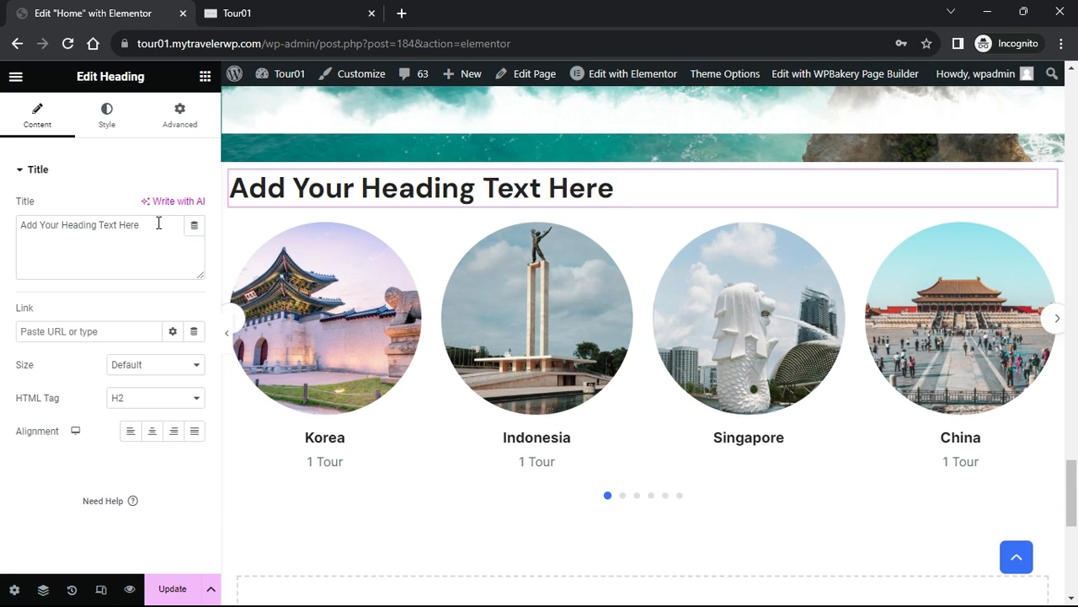
pyautogui.moveTo(158, 225); pyautogui.dragTo(2, 236)
pyautogui.write('OTHER DESTINATIONS')
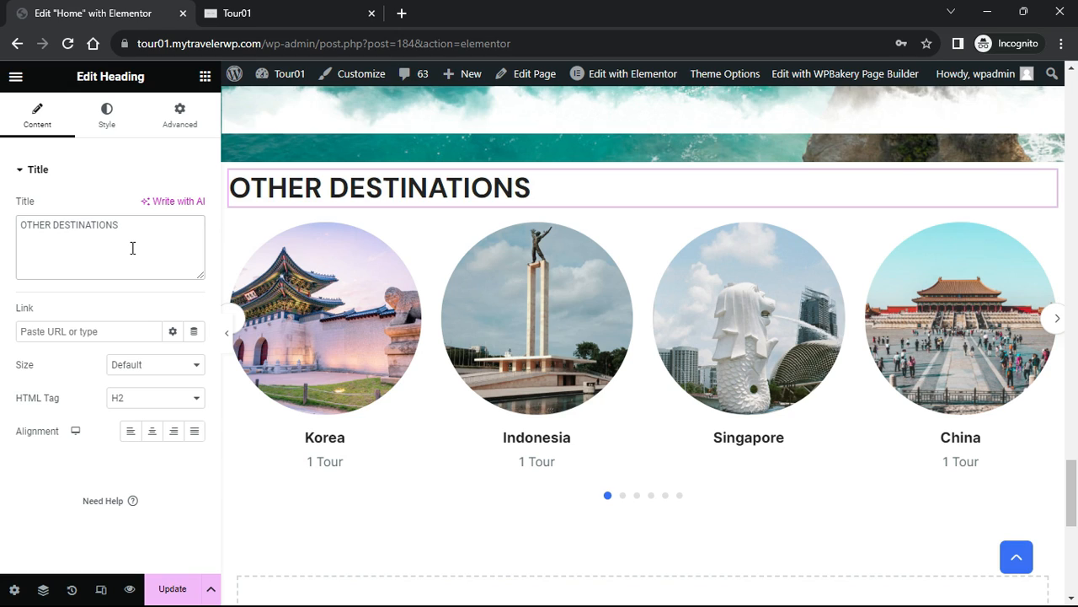
pyautogui.click(152, 431)
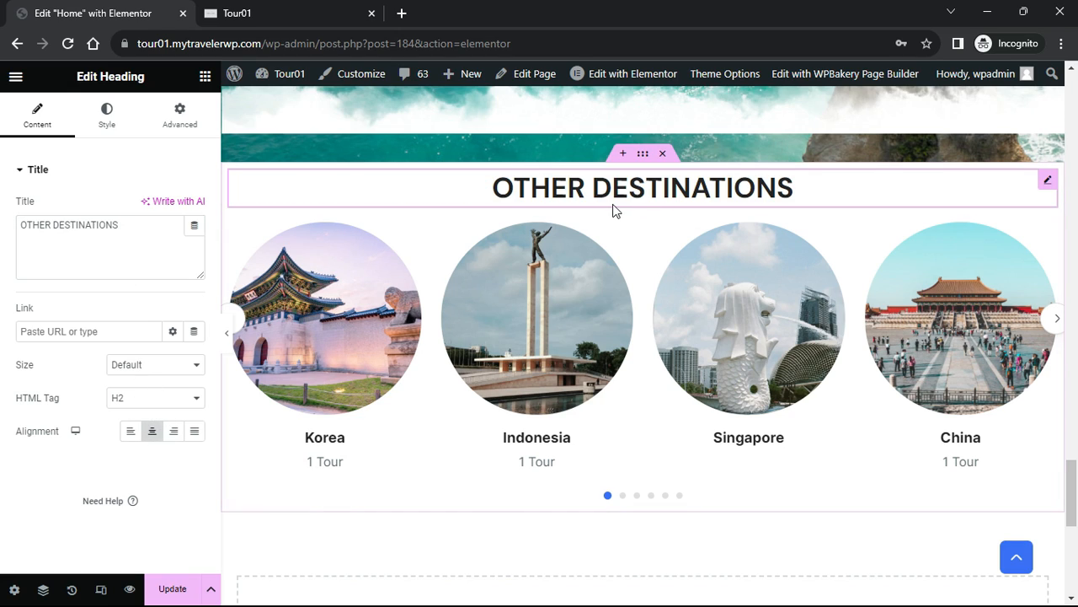
# Set the OTHER DESTINATIONS heading's text color to dark blue, about #000392
pyautogui.click(106, 118)
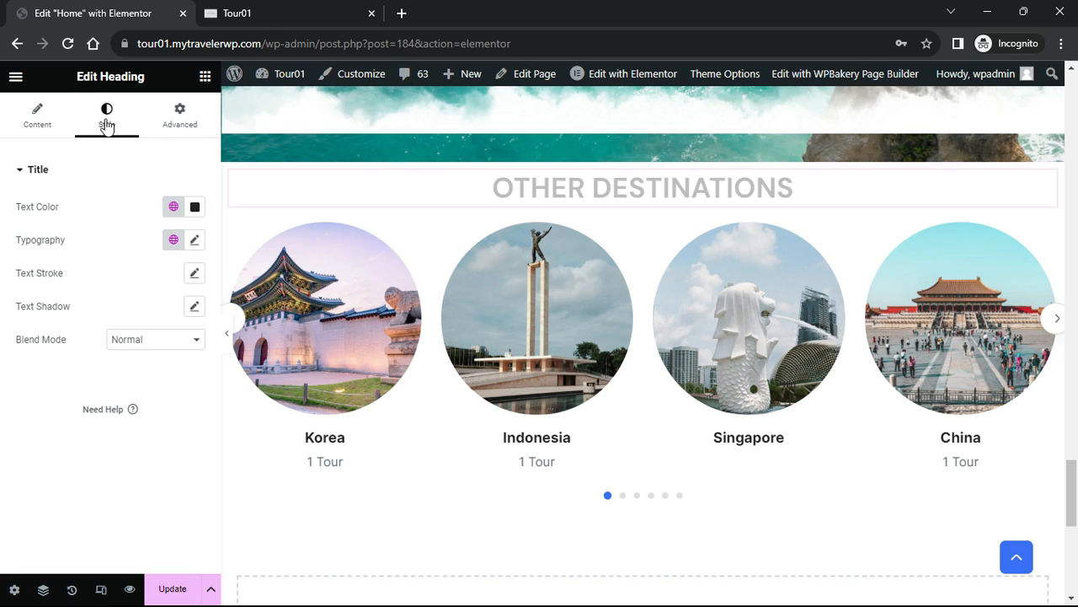
pyautogui.click(195, 208)
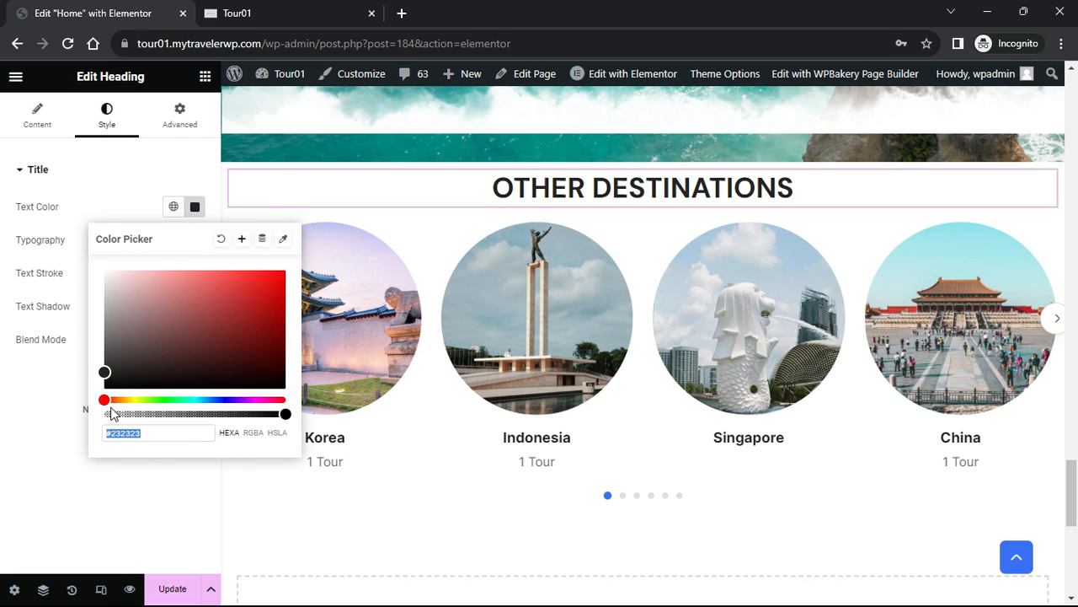
pyautogui.moveTo(105, 400); pyautogui.dragTo(223, 400)
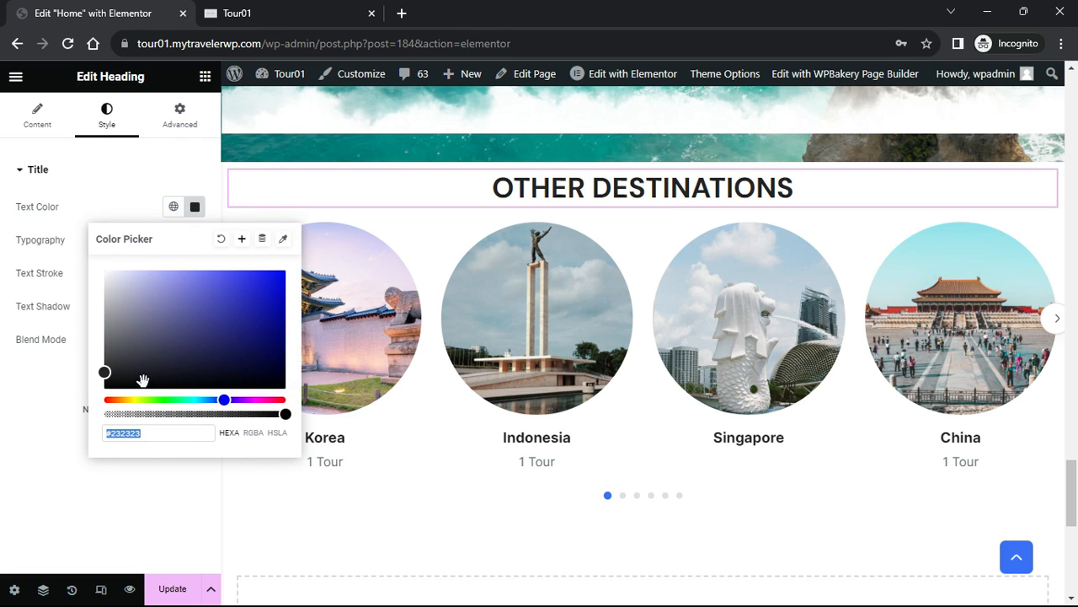
pyautogui.moveTo(263, 335); pyautogui.dragTo(286, 323)
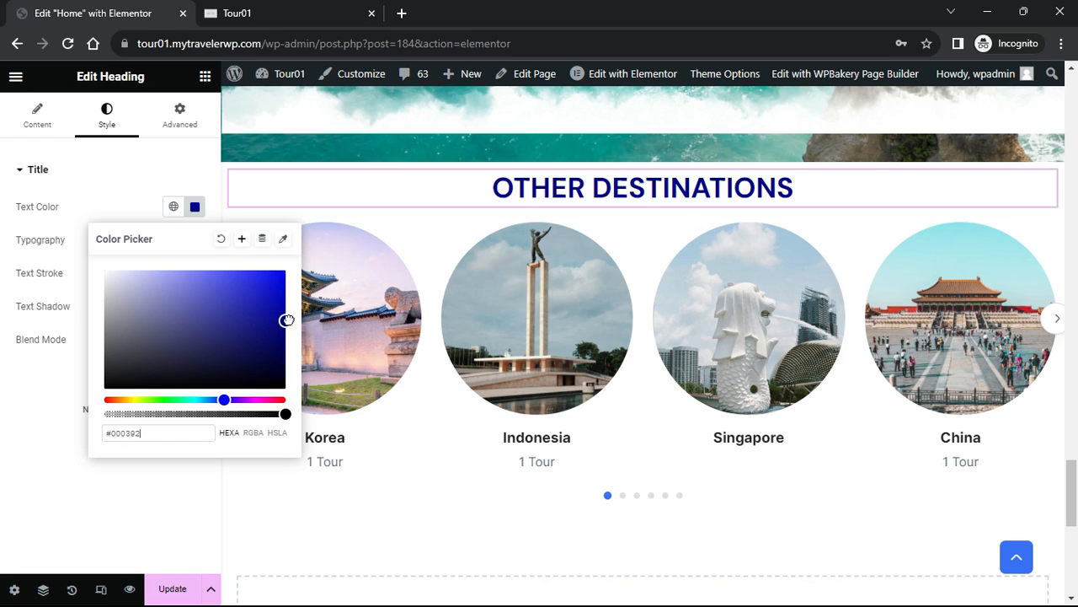
pyautogui.click(76, 248)
# Set the OTHER DESTINATIONS heading's font family to Inter and its size to 24 px
pyautogui.click(195, 240)
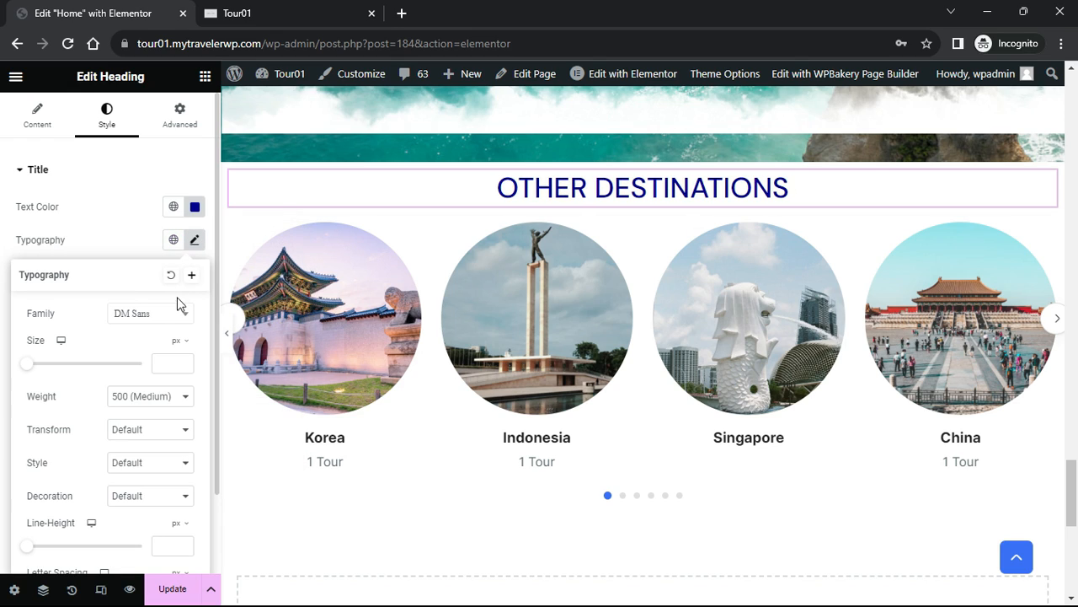
pyautogui.click(151, 313)
pyautogui.write('Inter')
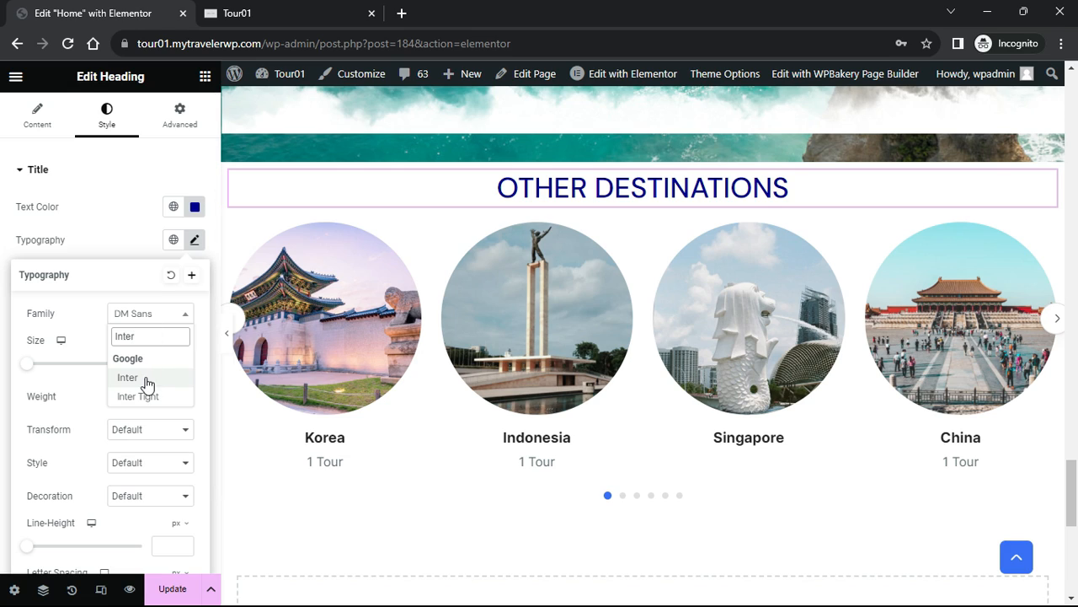
pyautogui.click(143, 378)
pyautogui.click(164, 362)
pyautogui.write('24')
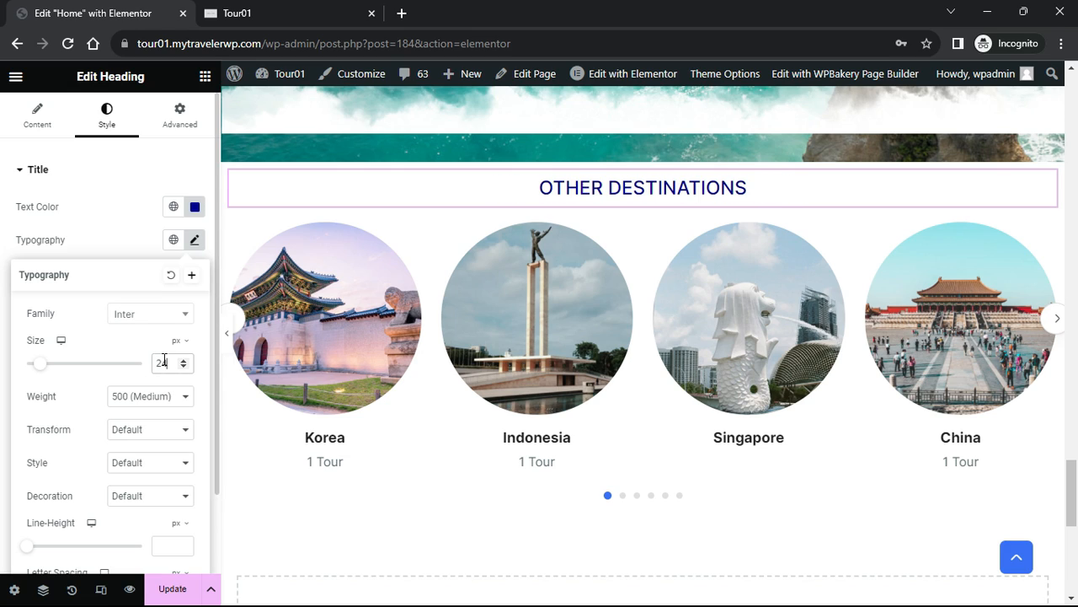
# Set the heading's font weight to 600 (Semi Bold) and check the section at full page width
pyautogui.click(156, 396)
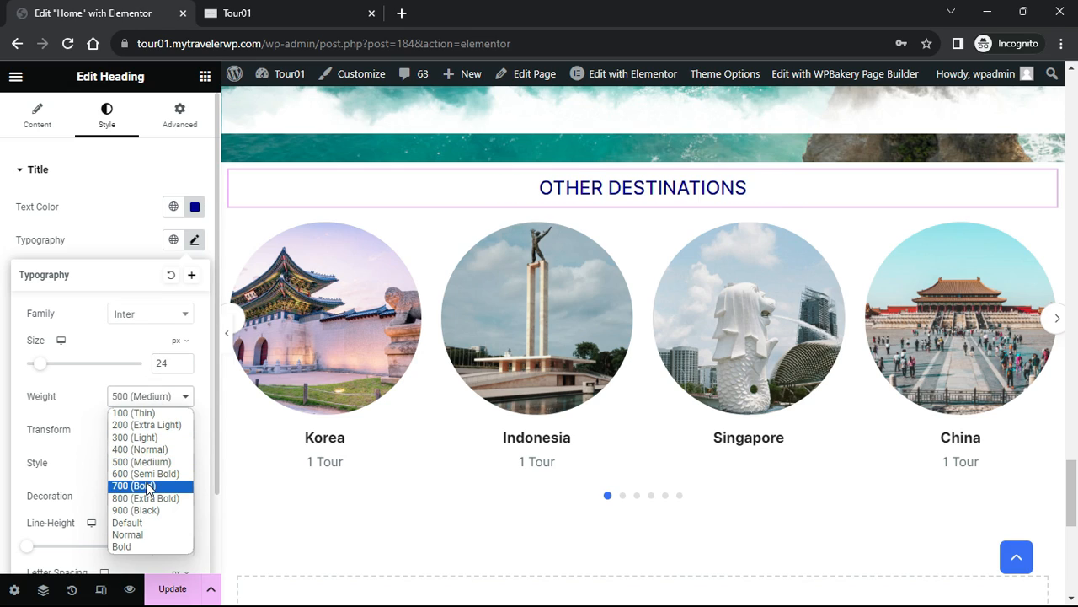
pyautogui.click(151, 482)
pyautogui.click(150, 396)
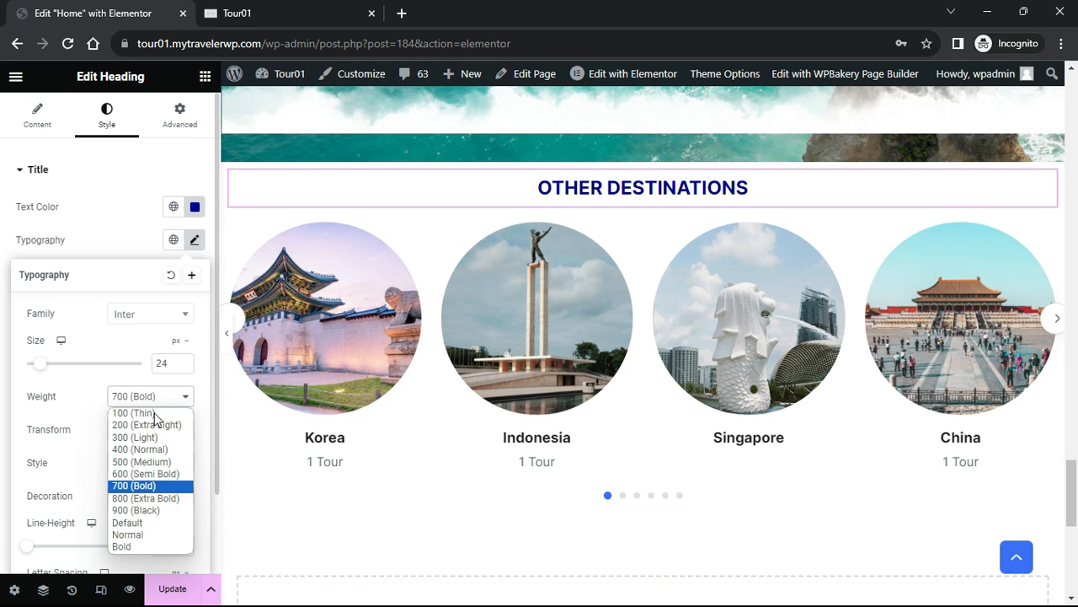
pyautogui.click(158, 473)
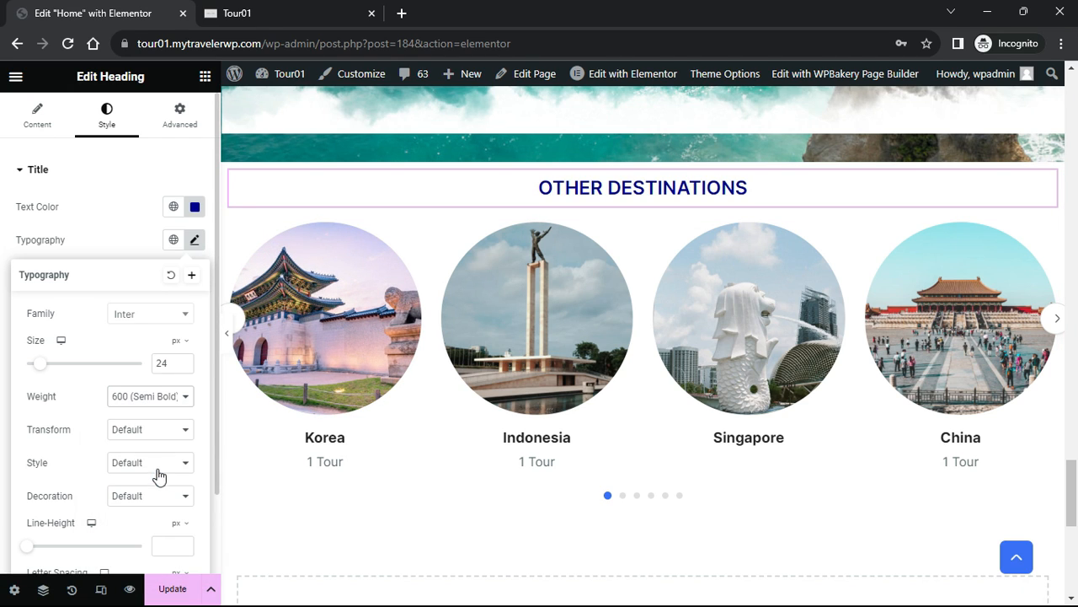
pyautogui.click(227, 335)
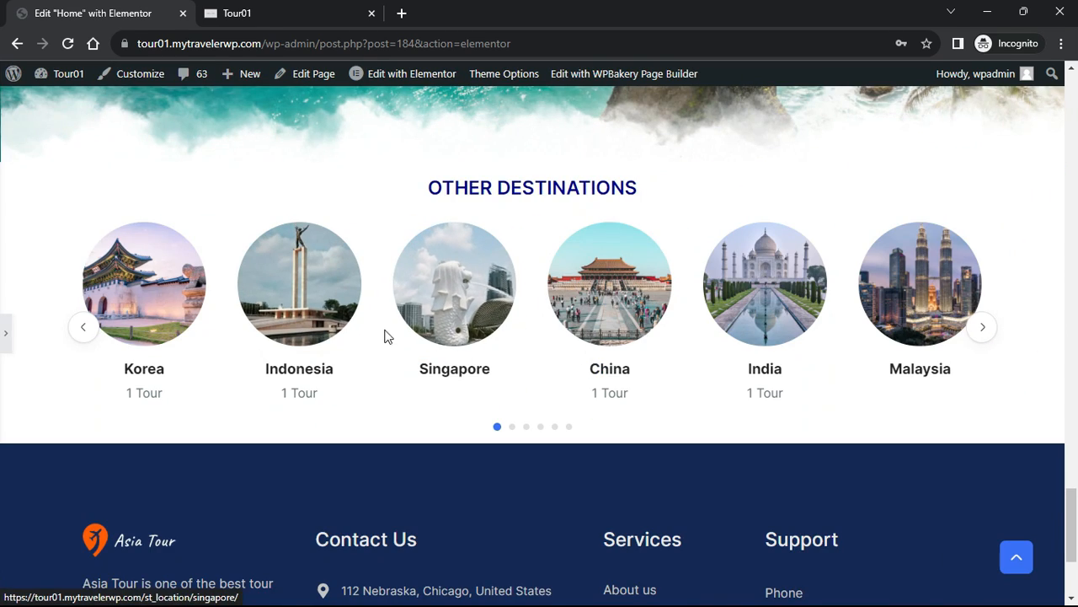
pyautogui.scroll(2, 421, 357)
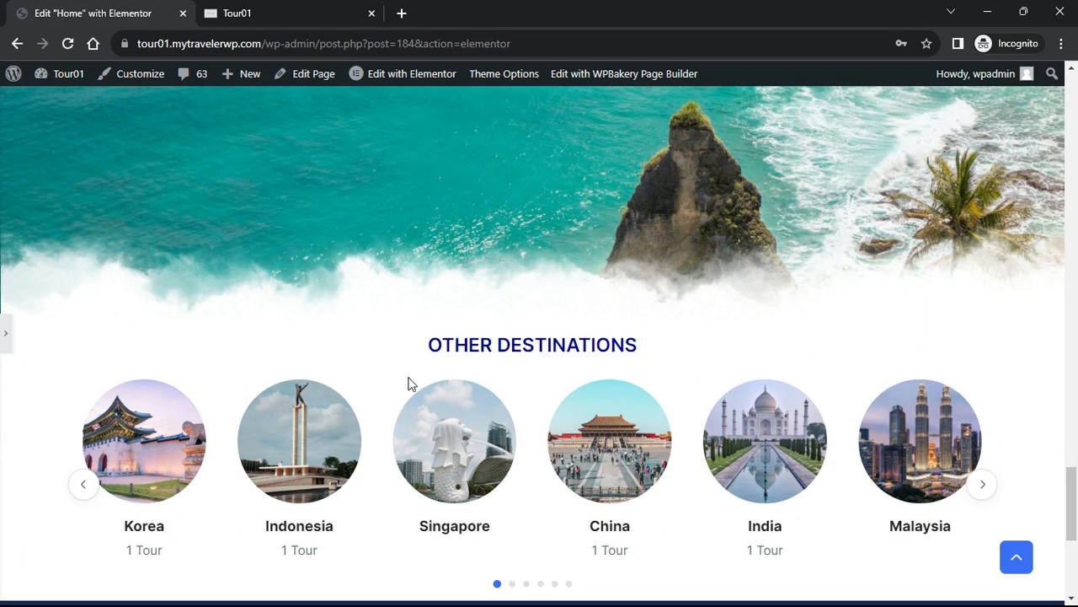
pyautogui.scroll(-1, 410, 384)
pyautogui.click(6, 333)
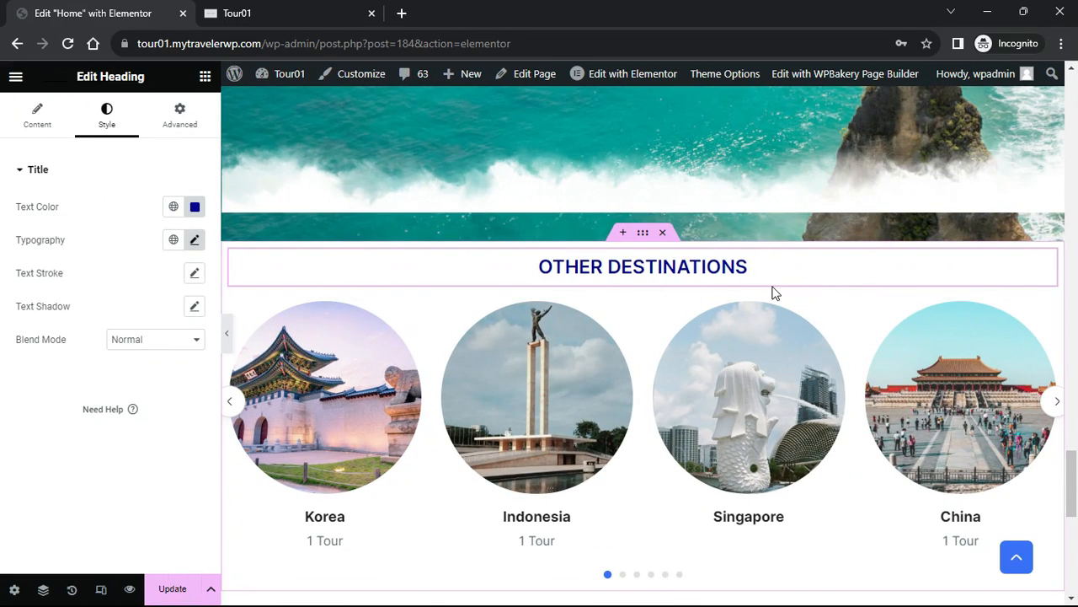
# Give the container holding the OTHER DESTINATIONS section a 50 px top margin with unlinked sides, and check the spacing at full page width
pyautogui.click(643, 236)
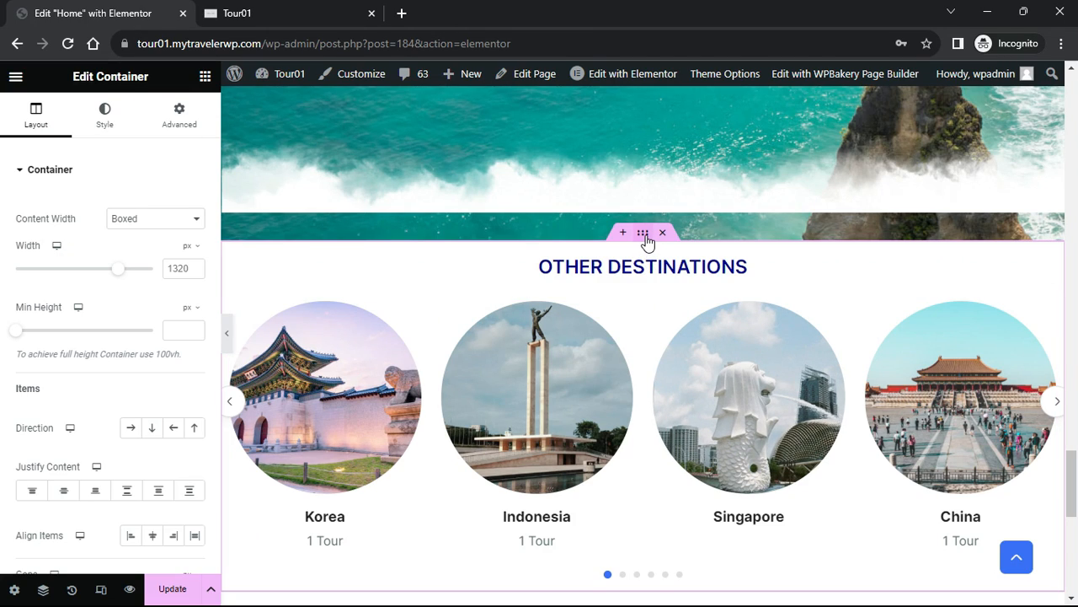
pyautogui.click(178, 116)
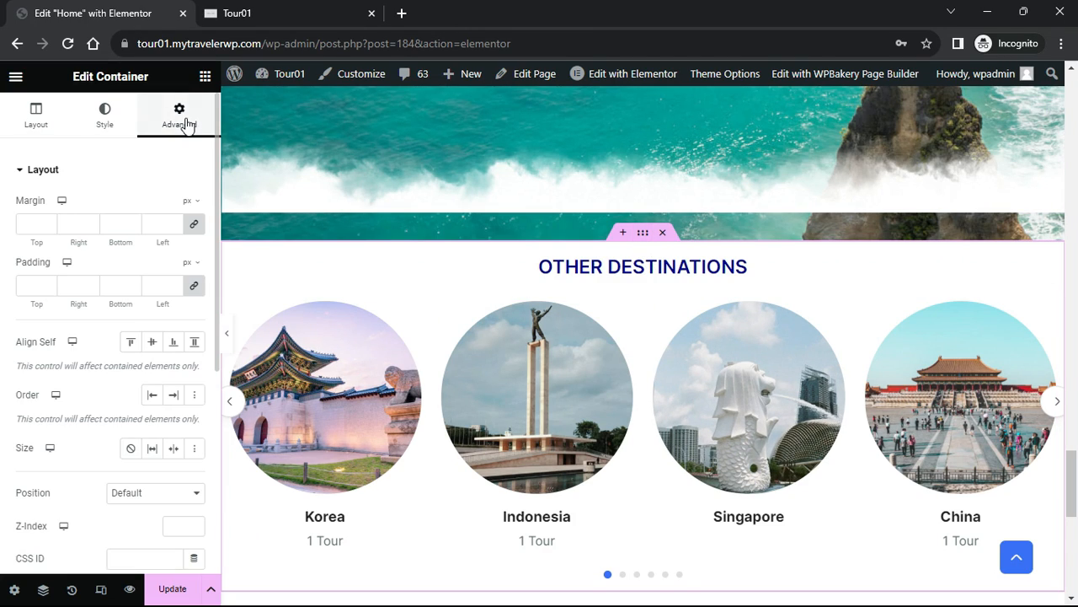
pyautogui.click(194, 224)
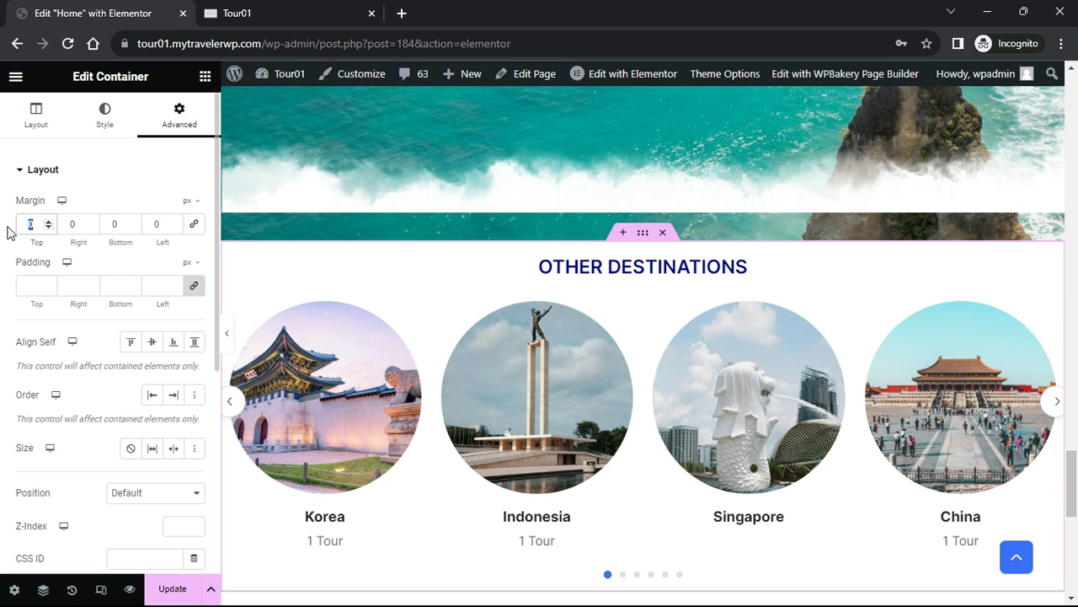
pyautogui.write('50')
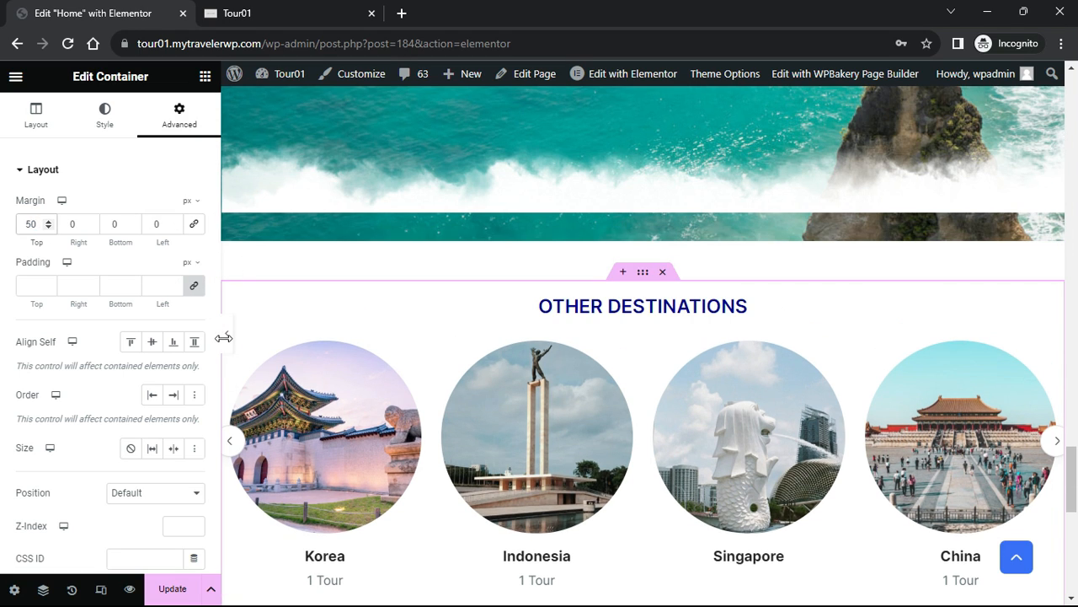
pyautogui.click(227, 337)
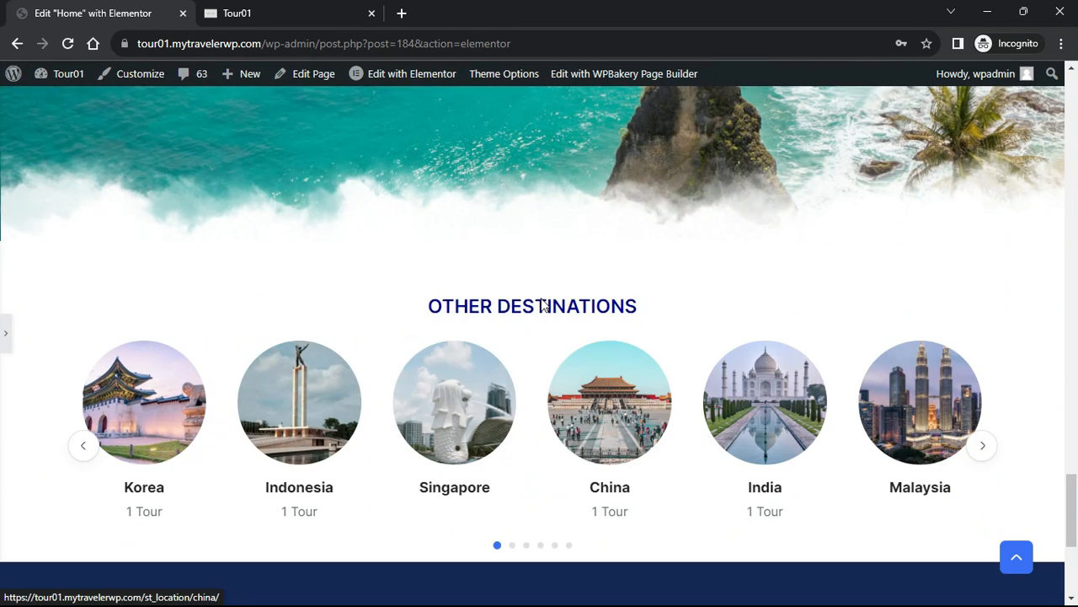
pyautogui.click(7, 336)
# Search the widgets for the Divider and place one below the destination slider in the same container
pyautogui.scroll(-1, 618, 371)
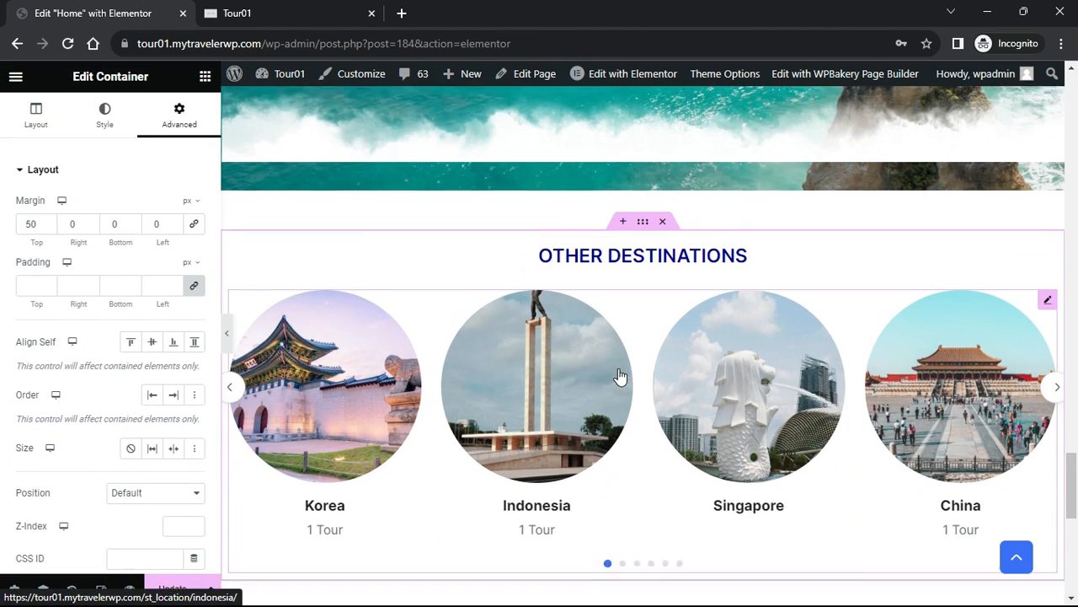
pyautogui.scroll(-1, 537, 353)
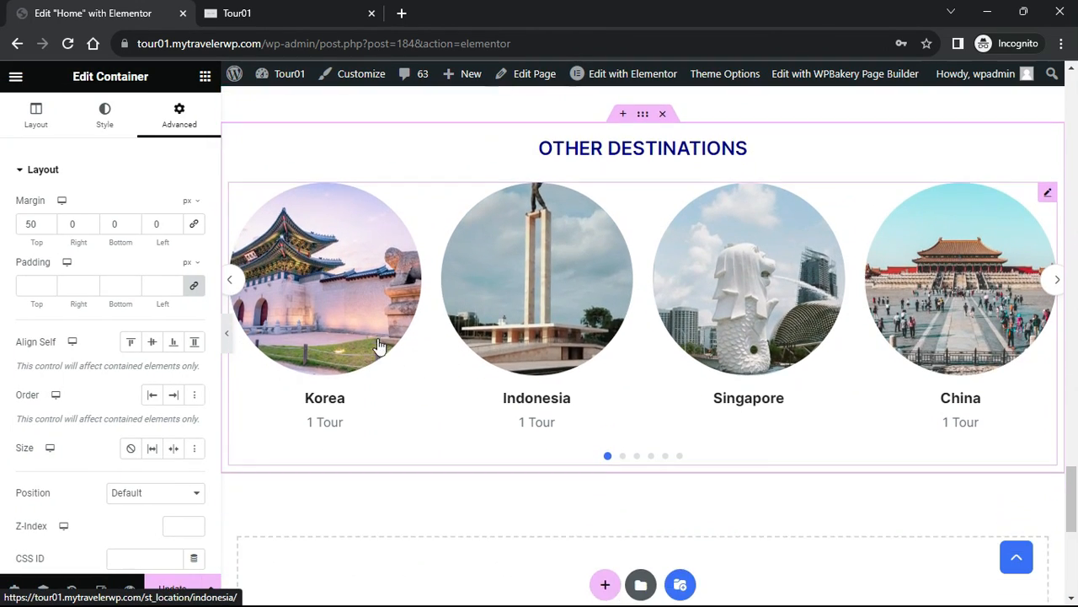
pyautogui.click(205, 75)
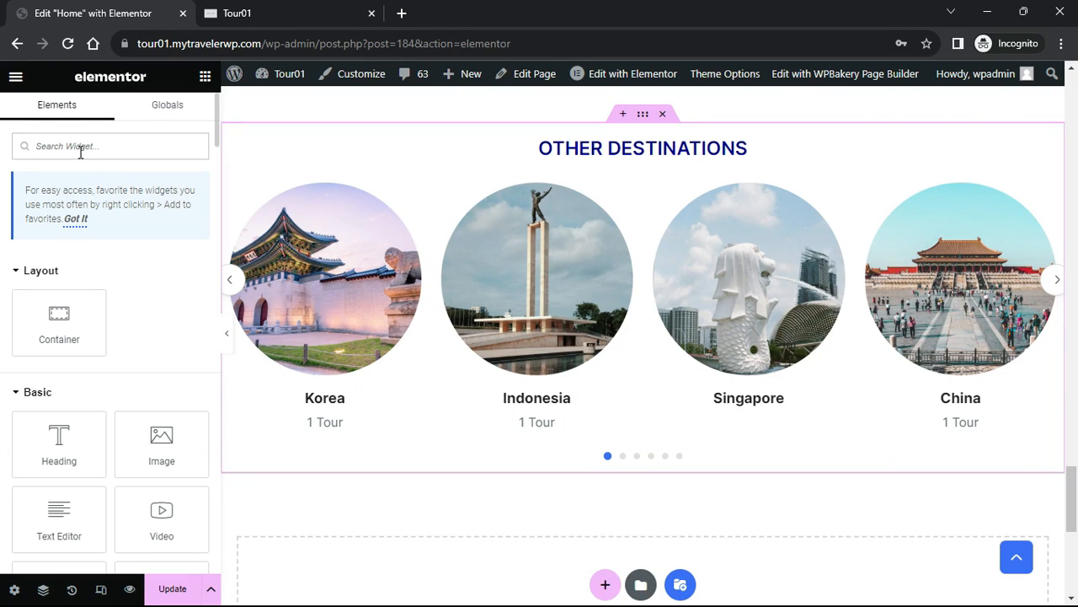
pyautogui.click(81, 152)
pyautogui.write('div')
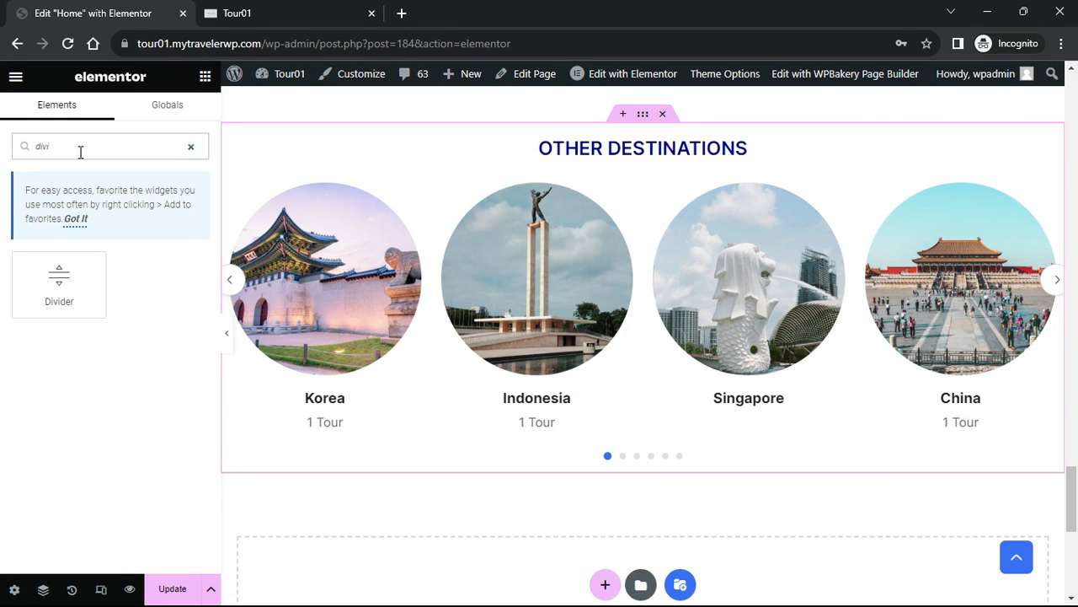
pyautogui.write('i')
pyautogui.scroll(-1, 540, 337)
pyautogui.moveTo(59, 284); pyautogui.dragTo(441, 383)
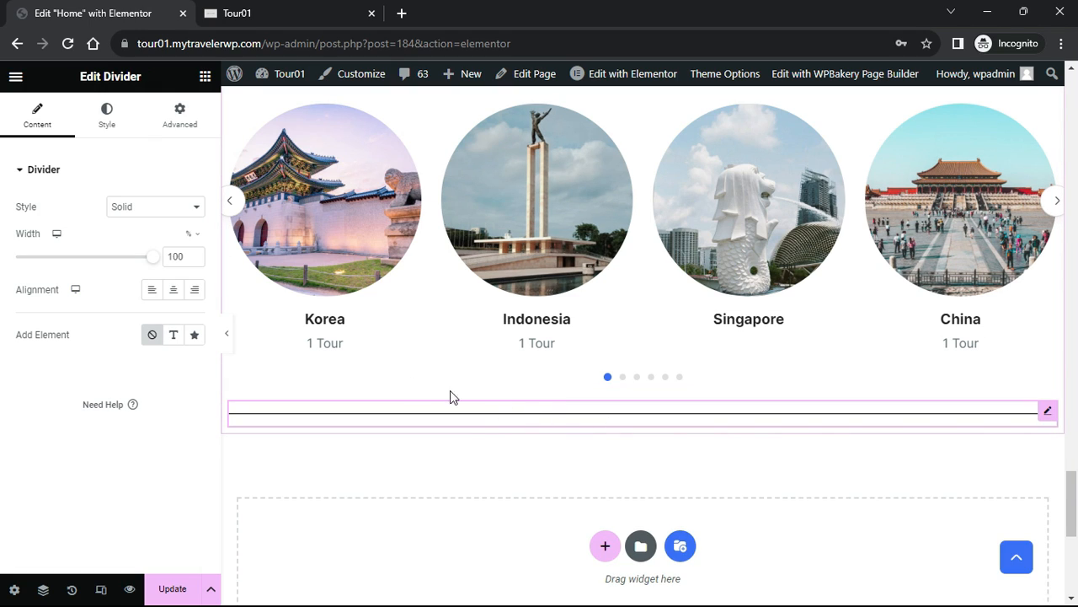
# Unlink the divider's margins, set top and bottom to 50 px, and switch to the full-width view
pyautogui.click(107, 122)
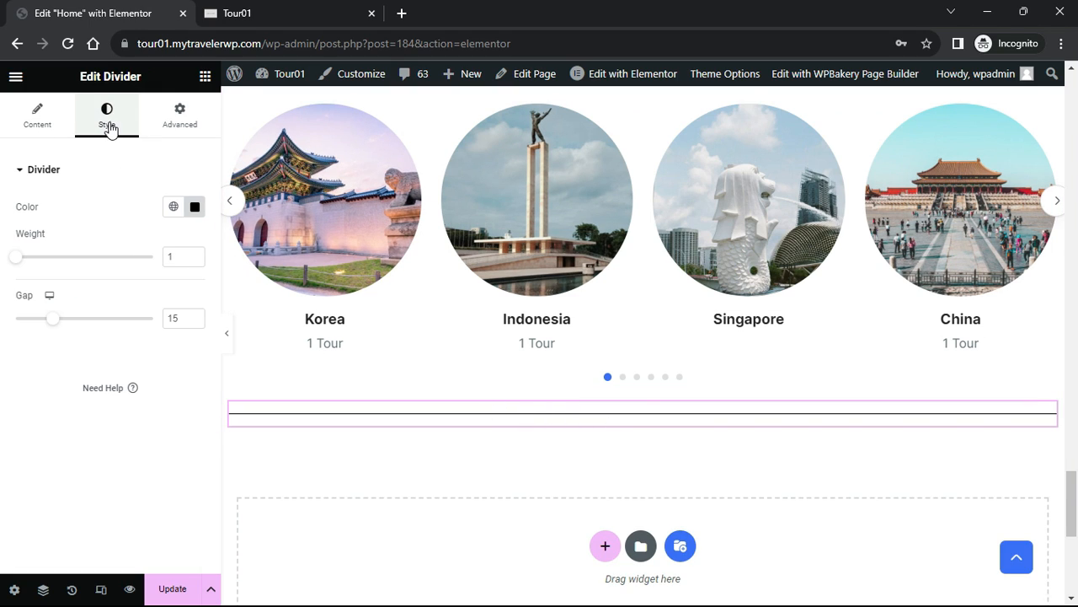
pyautogui.click(184, 126)
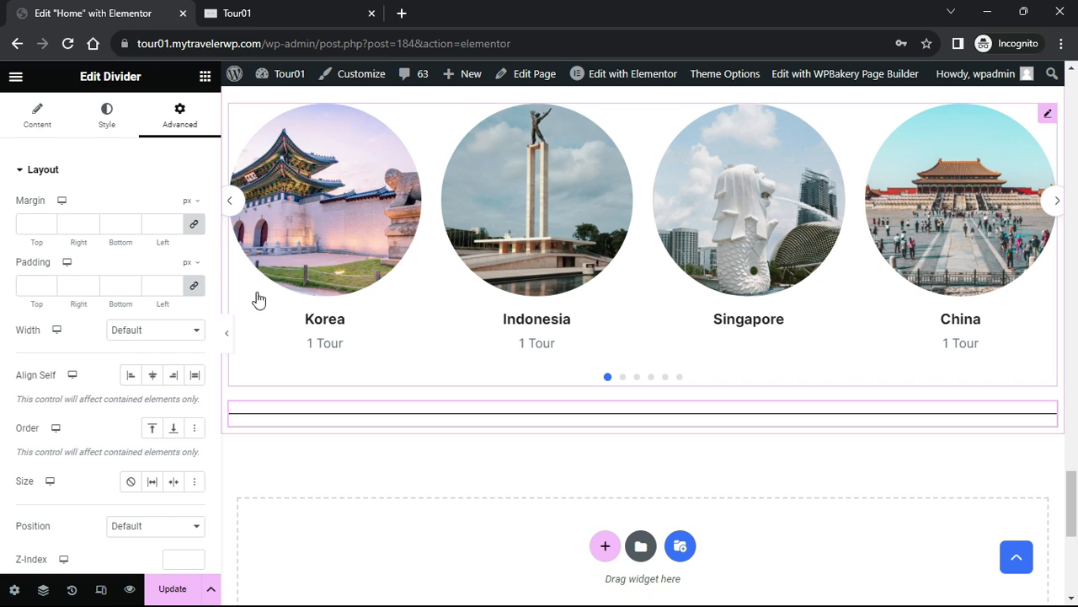
pyautogui.click(194, 224)
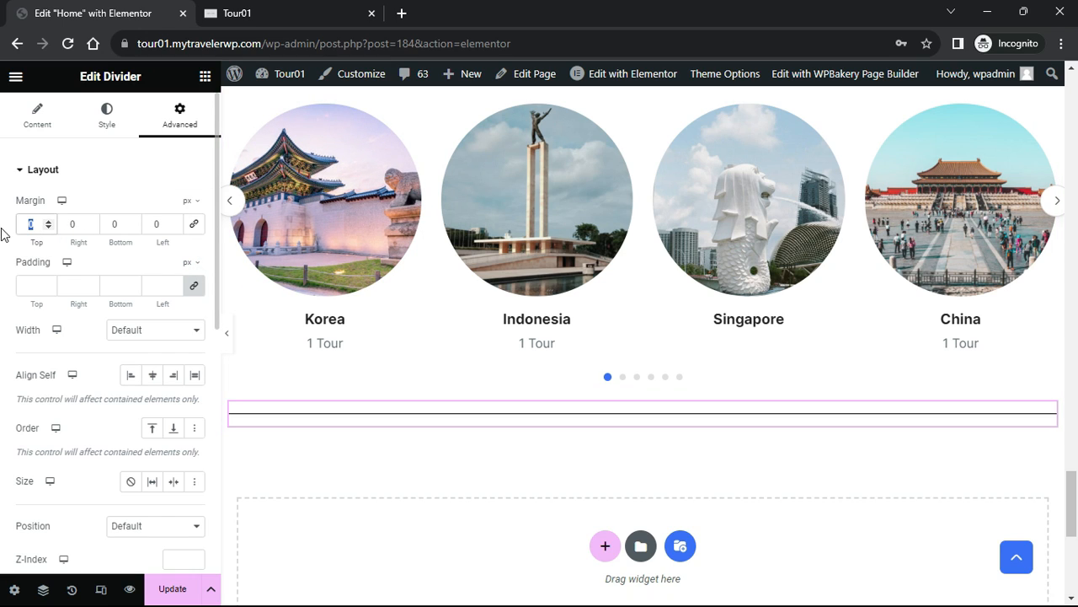
pyautogui.write('50')
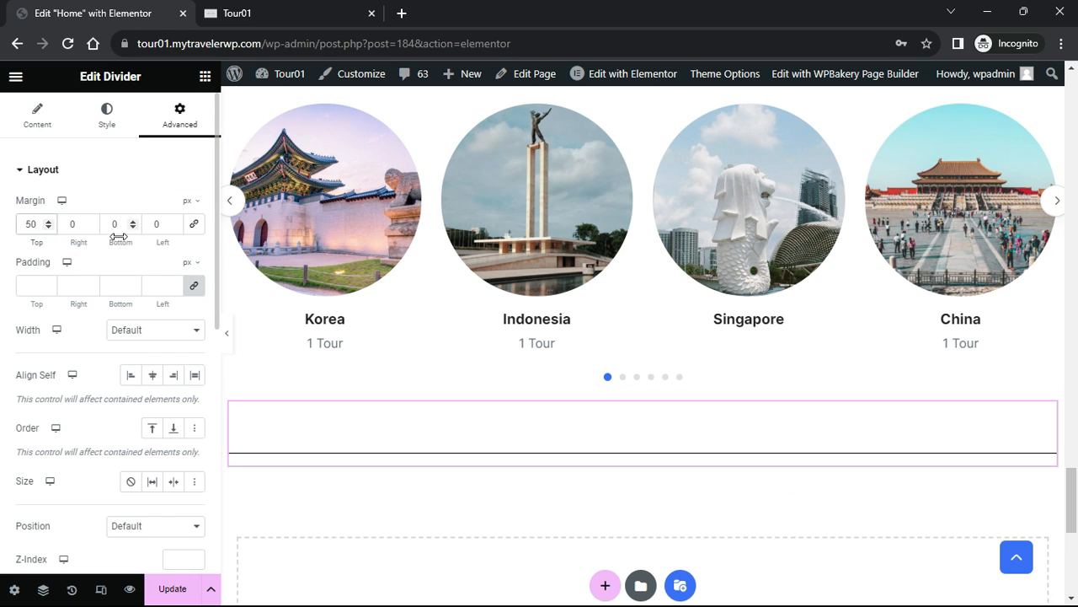
pyautogui.click(227, 332)
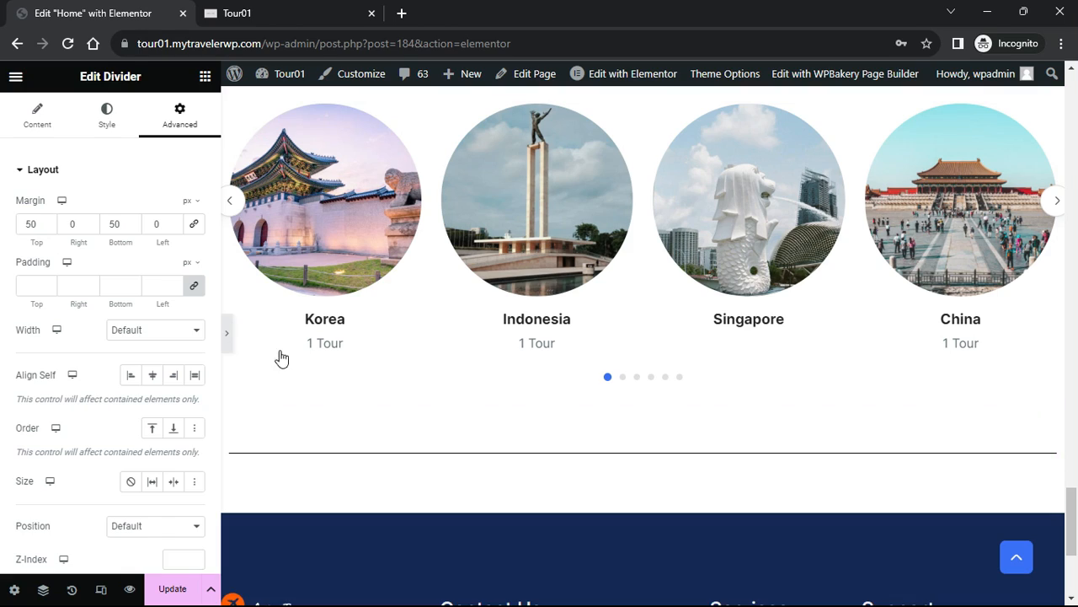
# Color the divider a semi-transparent light blue (#B5C5F19C) and check it at full page width
pyautogui.click(6, 332)
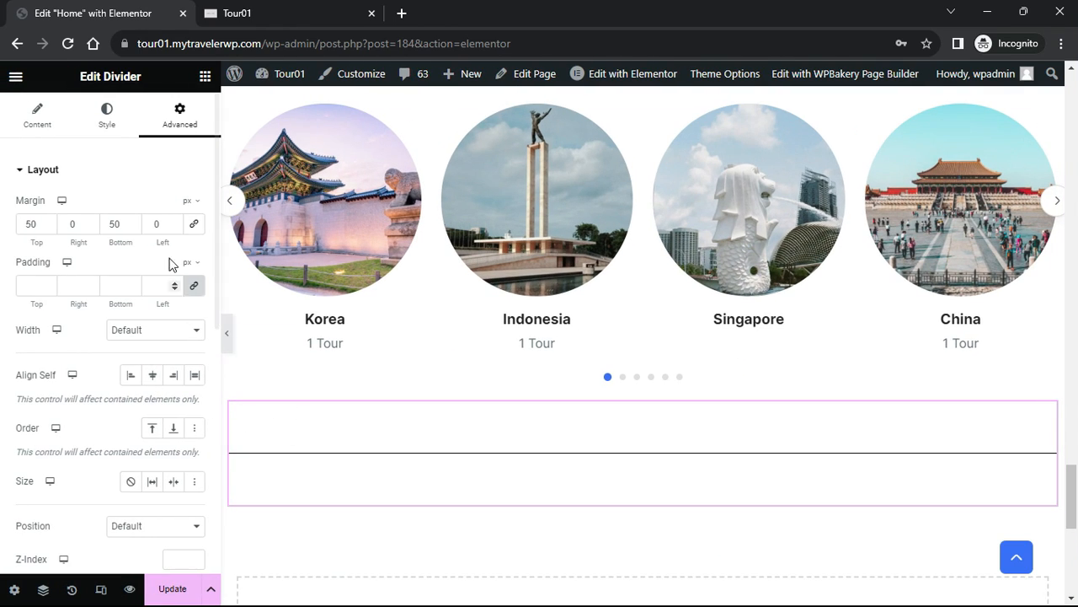
pyautogui.click(107, 114)
pyautogui.click(195, 207)
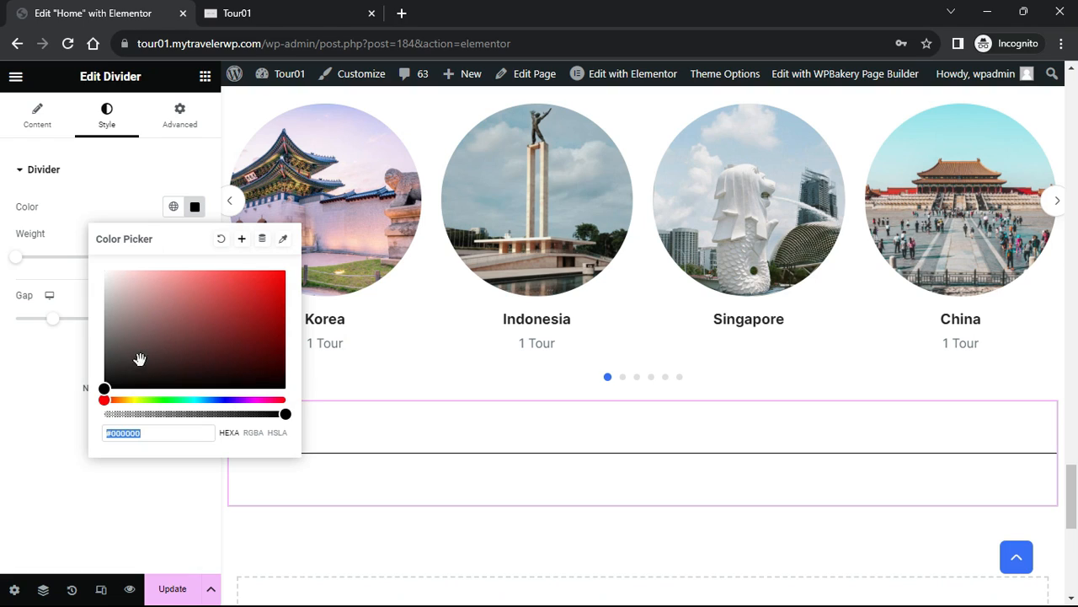
pyautogui.moveTo(104, 389)
pyautogui.mouseDown()
pyautogui.moveTo(181, 339)
pyautogui.moveTo(278, 310)
pyautogui.mouseUp()
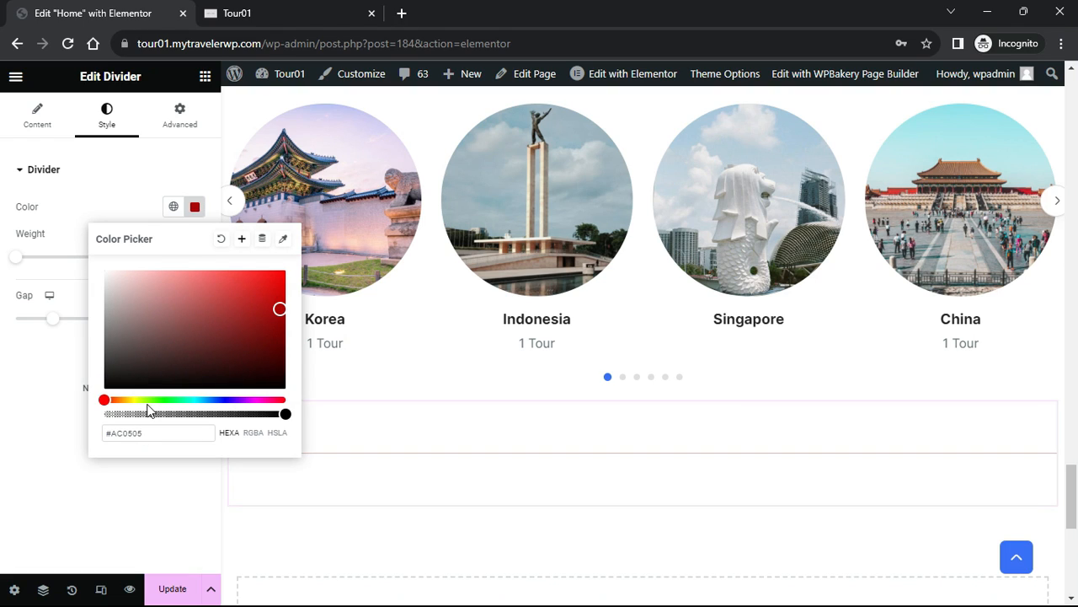
pyautogui.moveTo(106, 401); pyautogui.dragTo(217, 401)
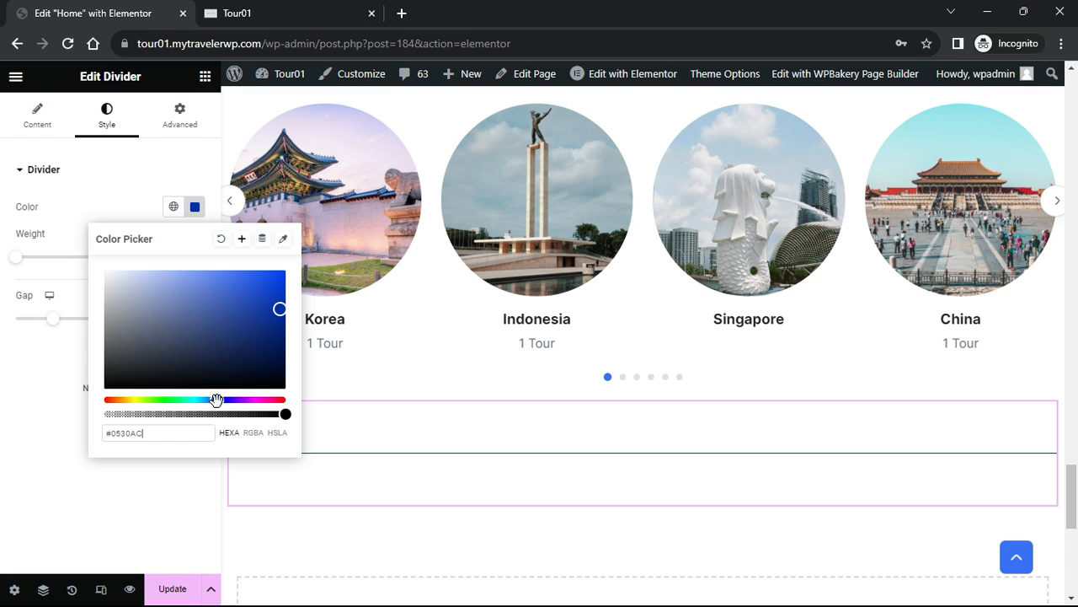
pyautogui.moveTo(279, 309)
pyautogui.mouseDown()
pyautogui.moveTo(164, 270)
pyautogui.moveTo(149, 278)
pyautogui.mouseUp()
pyautogui.moveTo(282, 418); pyautogui.dragTo(217, 415)
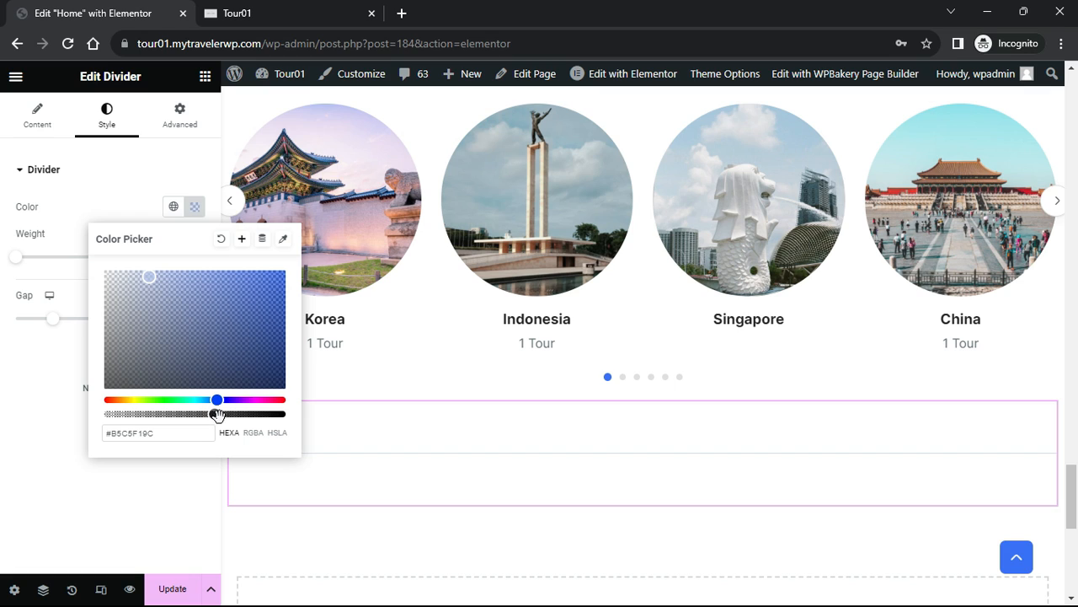
pyautogui.click(127, 212)
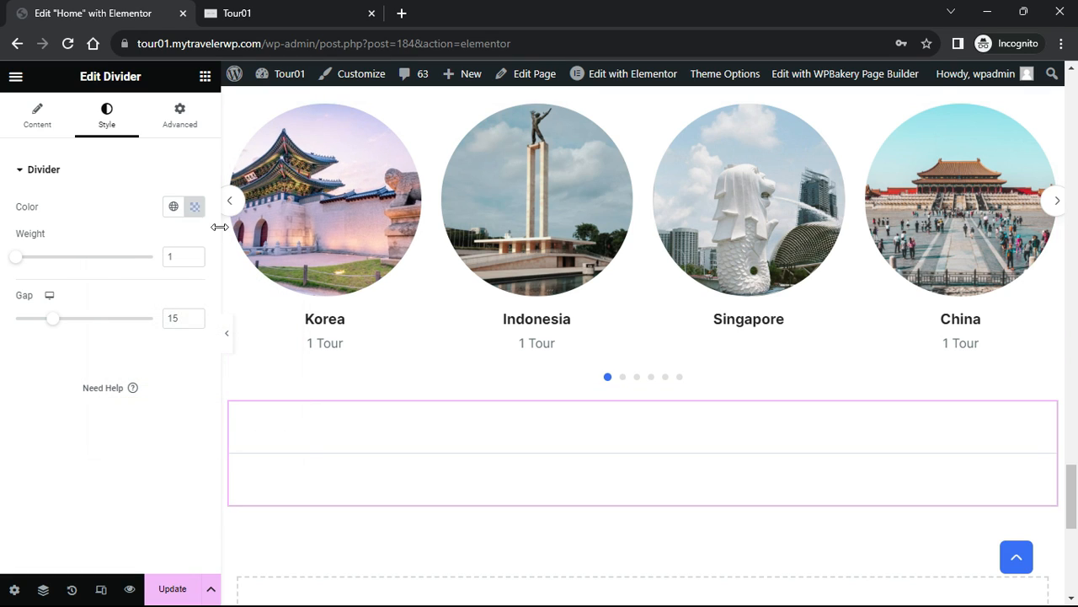
pyautogui.click(227, 338)
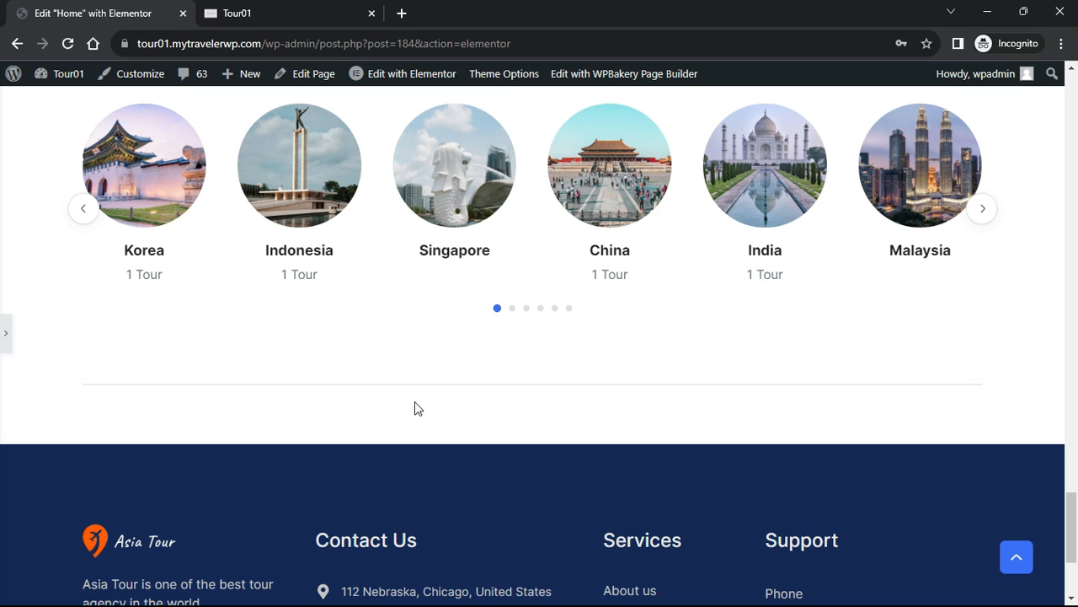
pyautogui.click(6, 333)
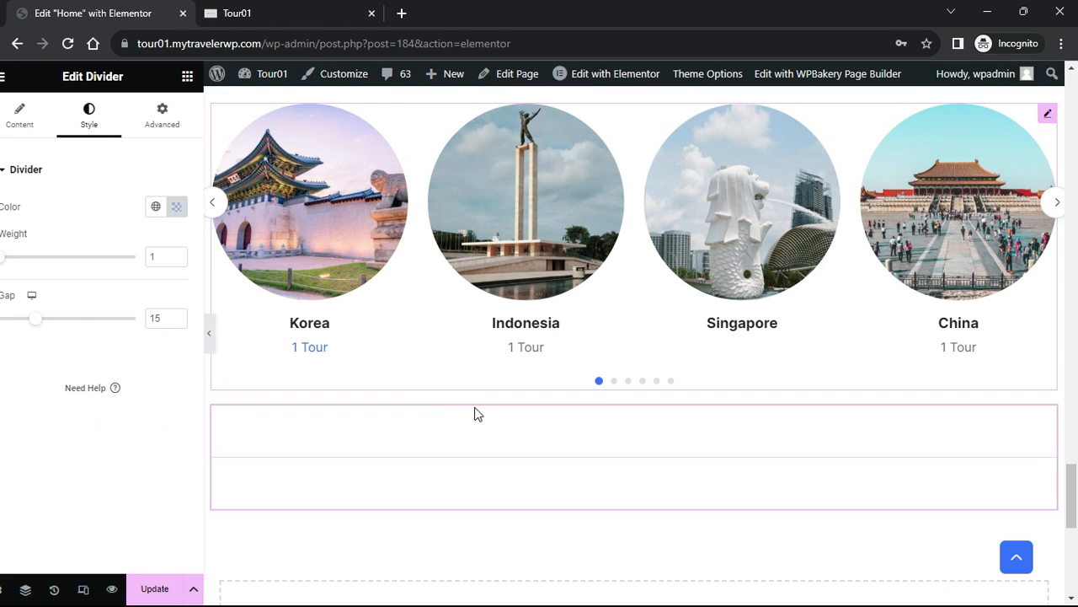
pyautogui.scroll(-1, 516, 449)
pyautogui.scroll(1, 500, 393)
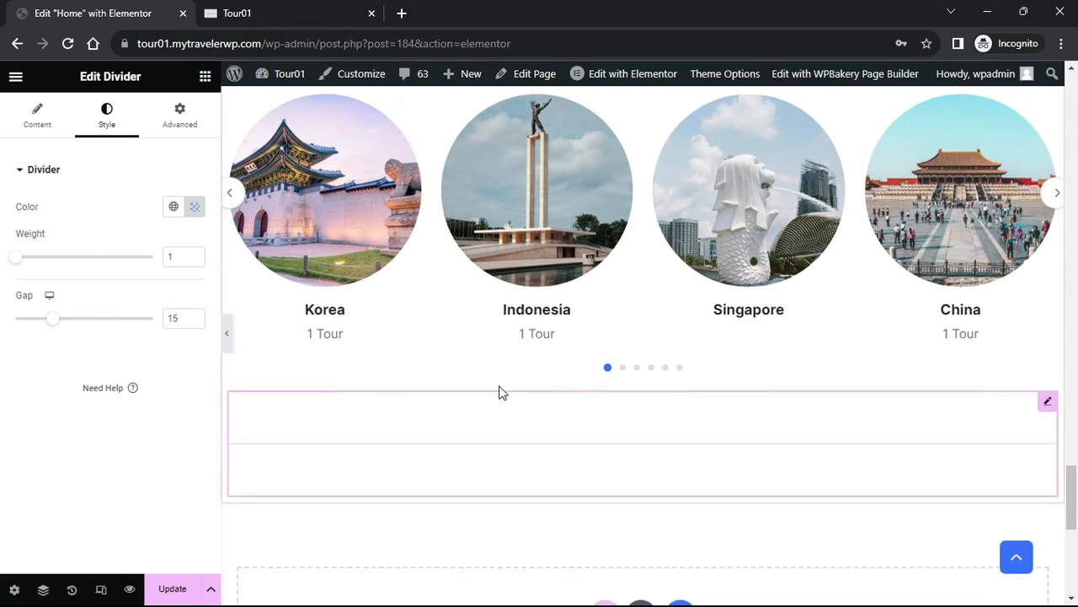
# Add a Heading widget below the divider, title it POPULAR EXPERIENCES, and center it
pyautogui.click(205, 77)
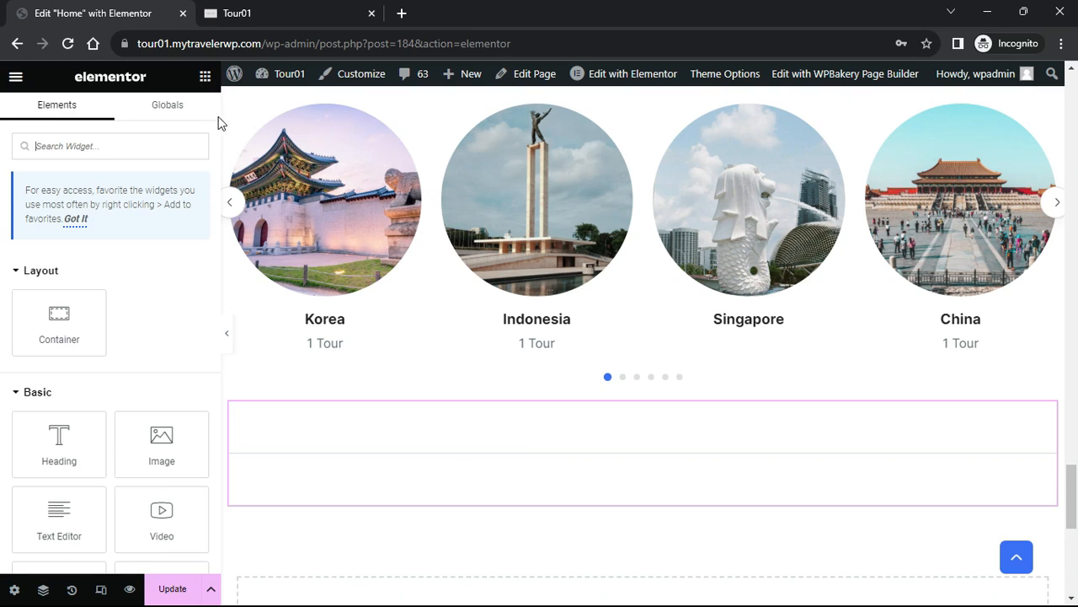
pyautogui.moveTo(59, 436); pyautogui.dragTo(412, 479)
pyautogui.scroll(-1, 507, 456)
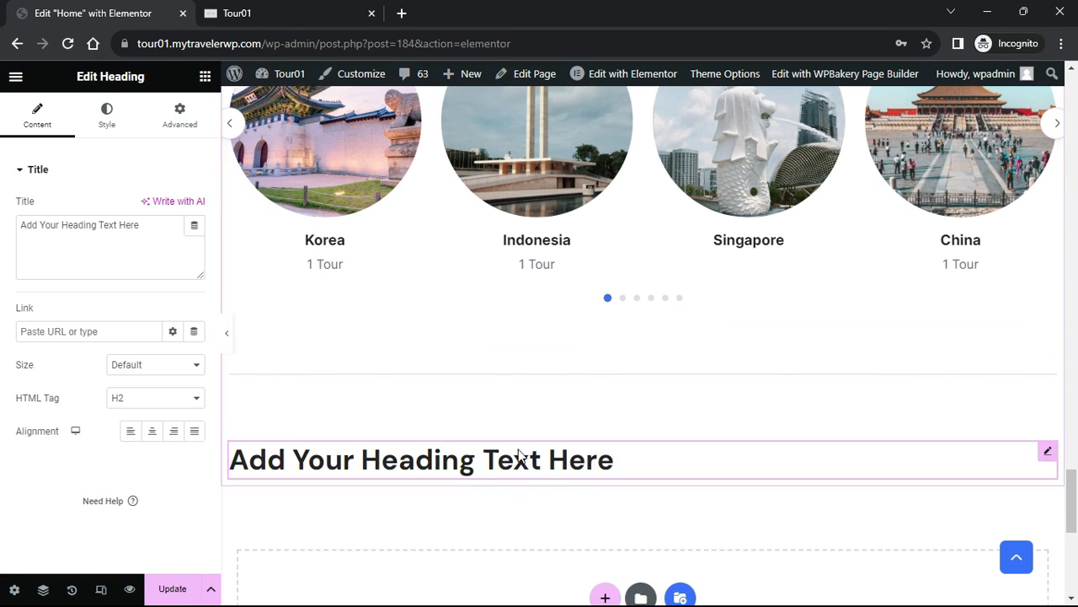
pyautogui.moveTo(136, 225); pyautogui.dragTo(23, 243)
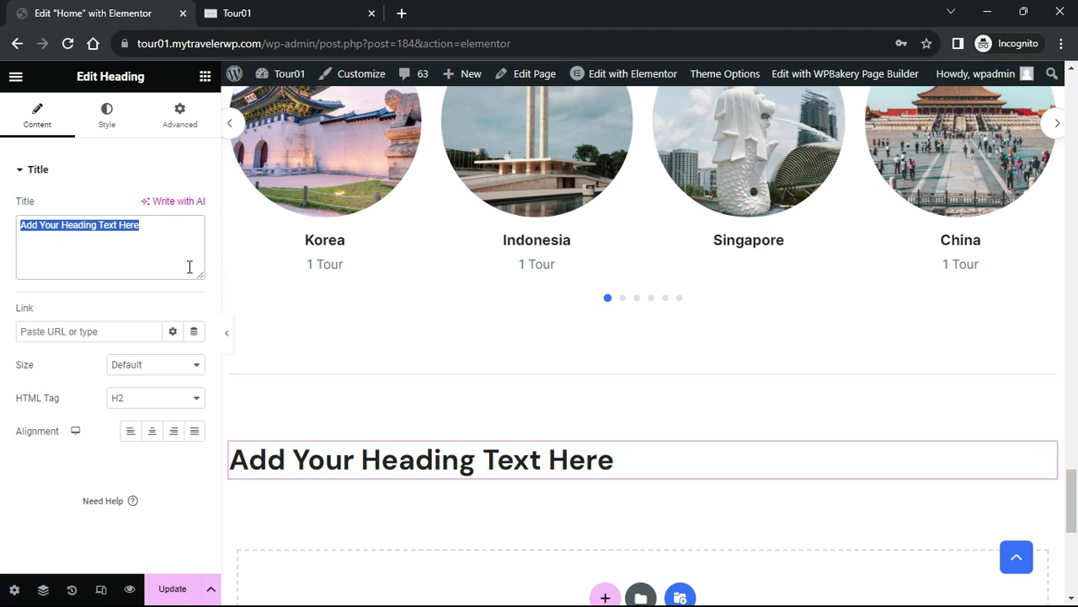
pyautogui.write('POPULAR EXPER')
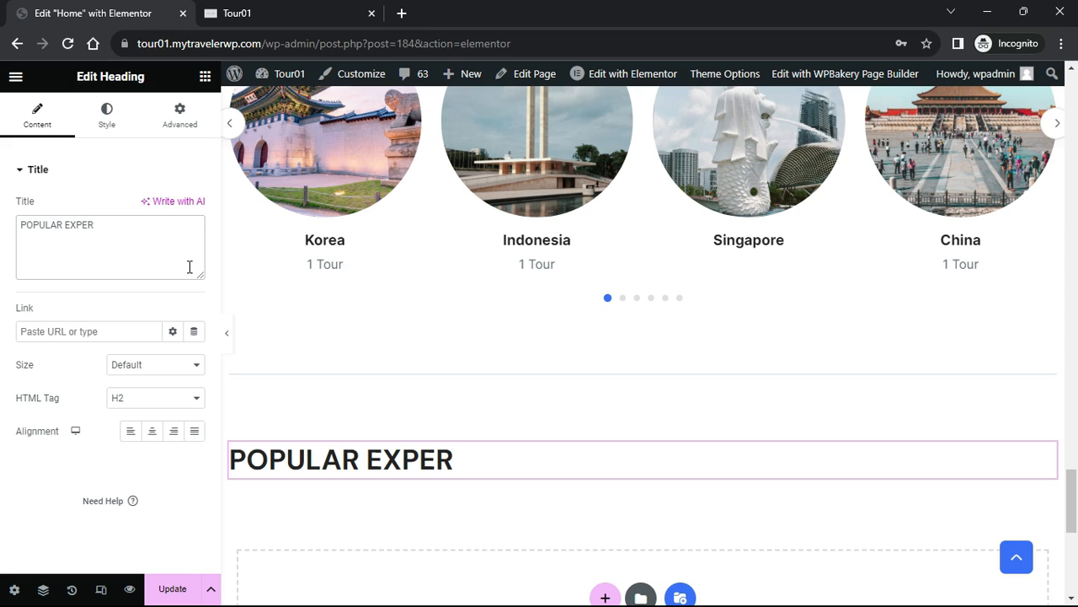
pyautogui.write('ES')
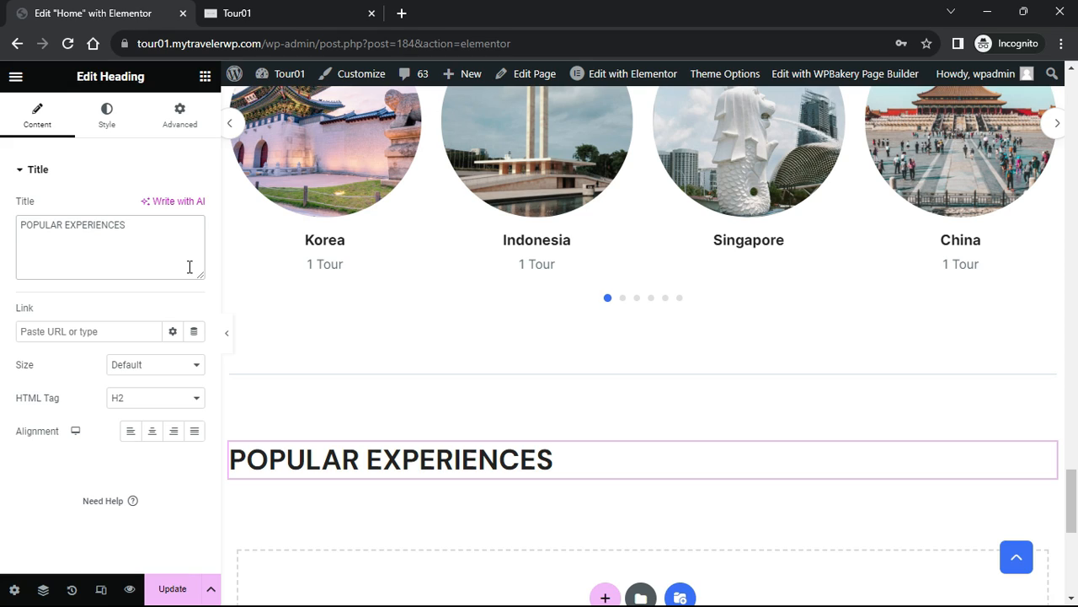
pyautogui.hotkey('ctrl', 'a')
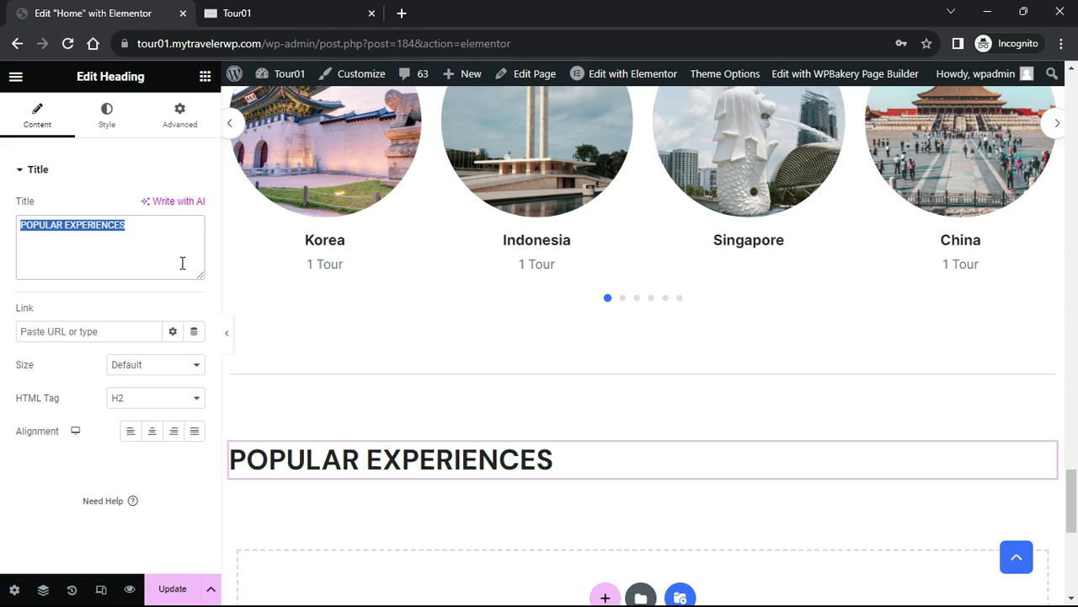
pyautogui.click(160, 432)
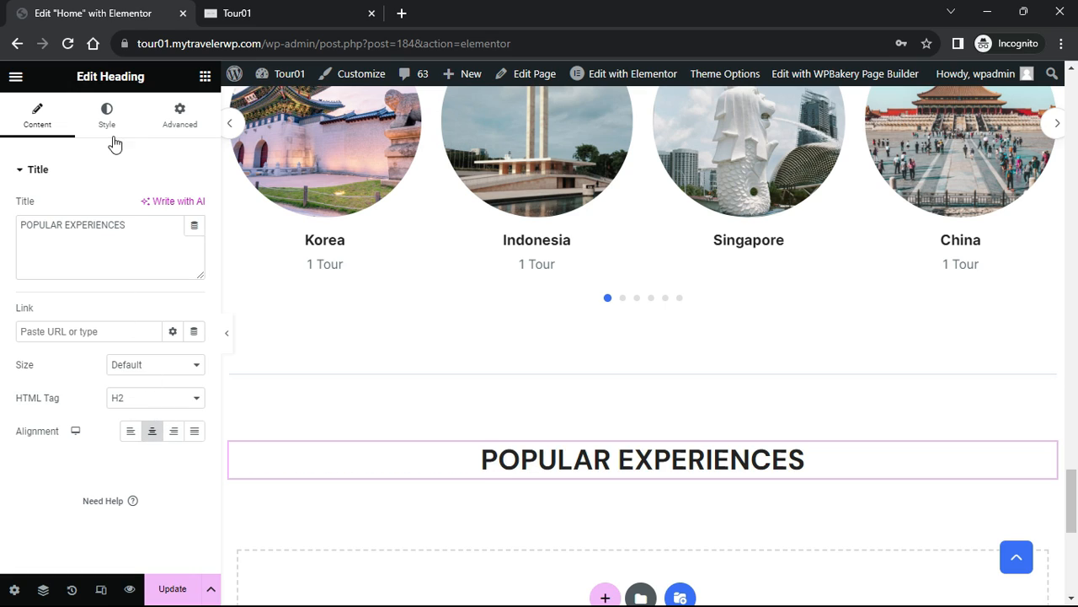
# Change the POPULAR EXPERIENCES heading's text color to bright orange
pyautogui.click(106, 114)
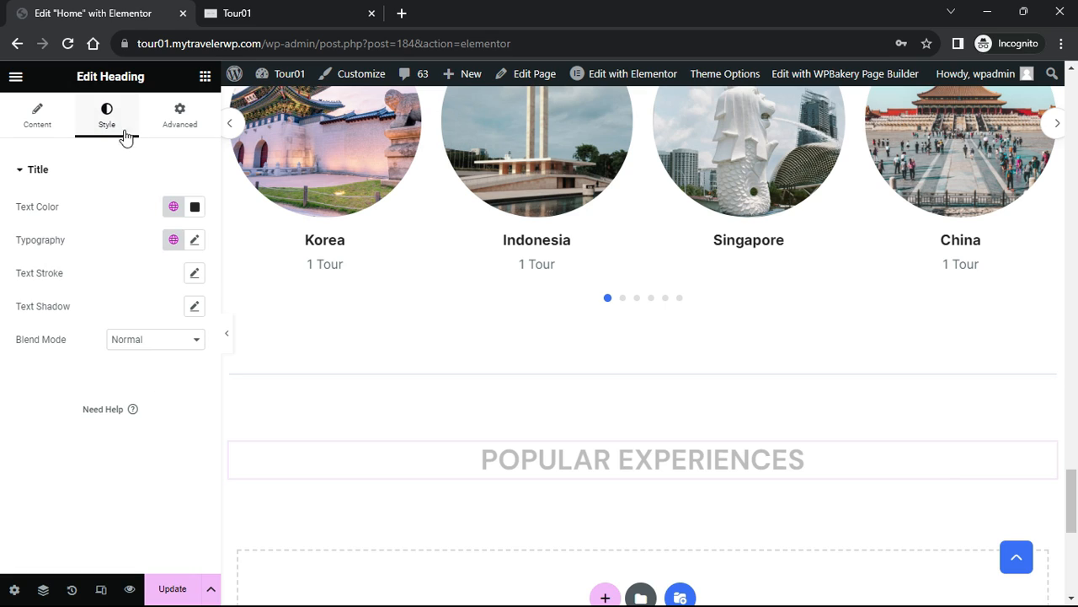
pyautogui.click(195, 208)
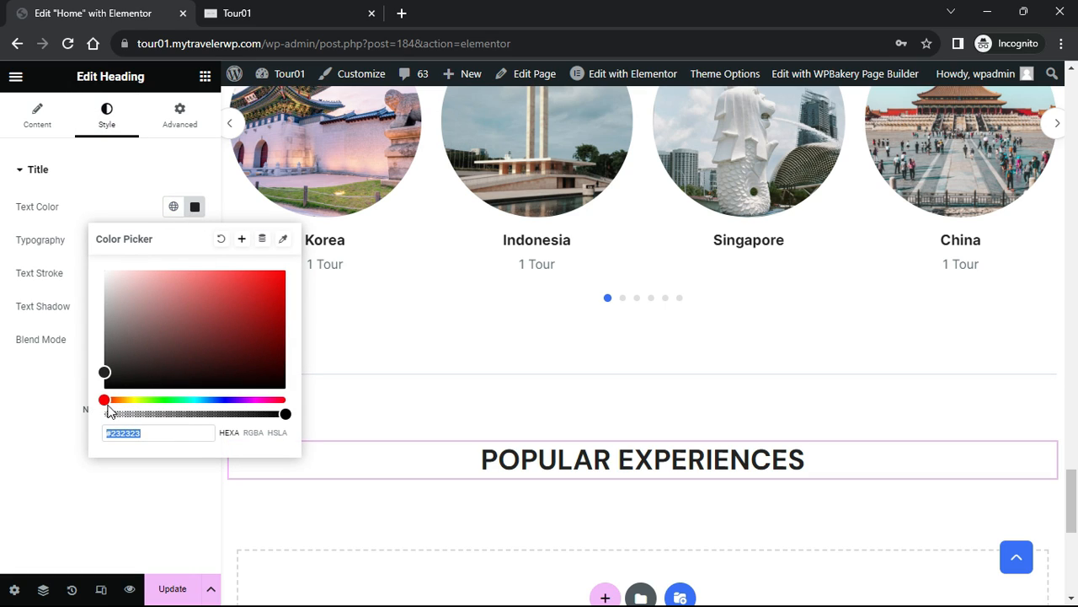
pyautogui.moveTo(103, 400)
pyautogui.mouseDown()
pyautogui.moveTo(119, 402)
pyautogui.moveTo(222, 329)
pyautogui.moveTo(286, 301)
pyautogui.moveTo(286, 266)
pyautogui.mouseUp()
pyautogui.click(15, 244)
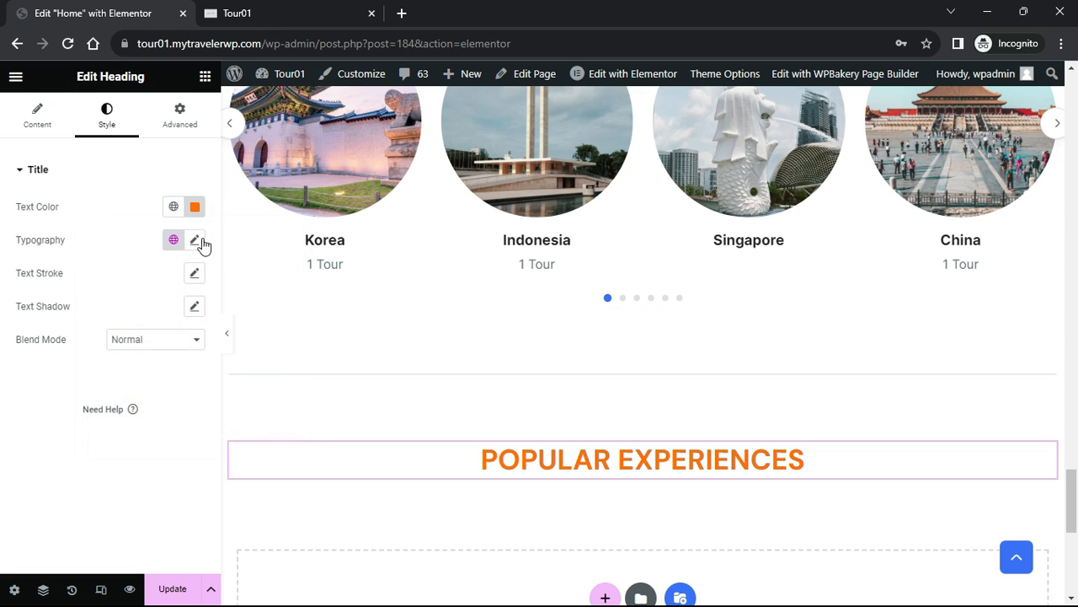
# Set the POPULAR EXPERIENCES heading's typography to the Inter font family at 14 px
pyautogui.click(195, 240)
pyautogui.click(161, 312)
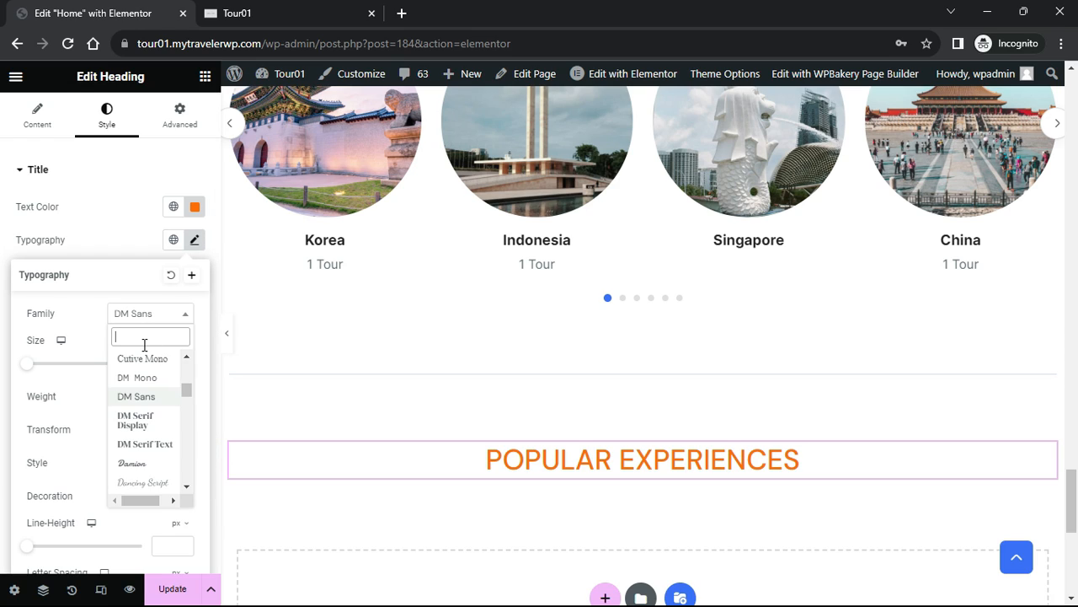
pyautogui.write('Inter')
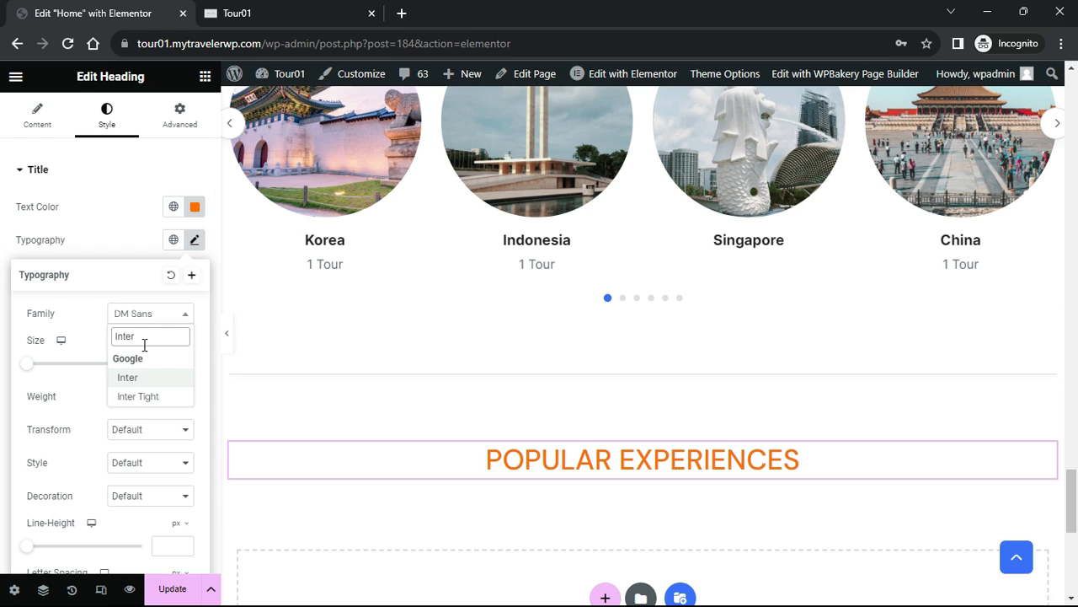
pyautogui.click(128, 377)
pyautogui.write('24')
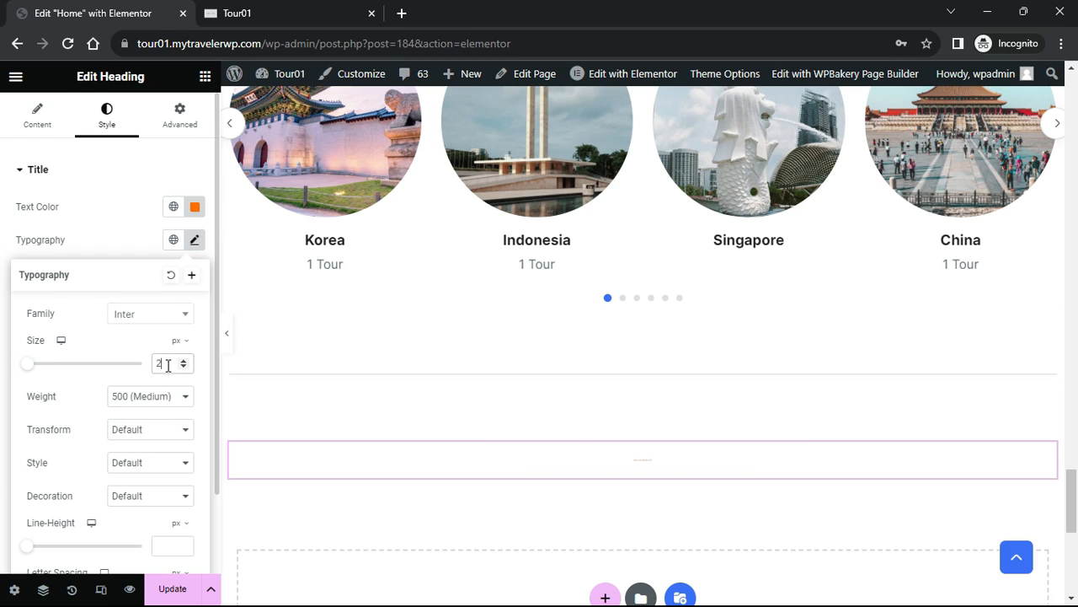
pyautogui.press('BackSpace')
pyautogui.press('BackSpace')
pyautogui.write('14')
pyautogui.click(121, 248)
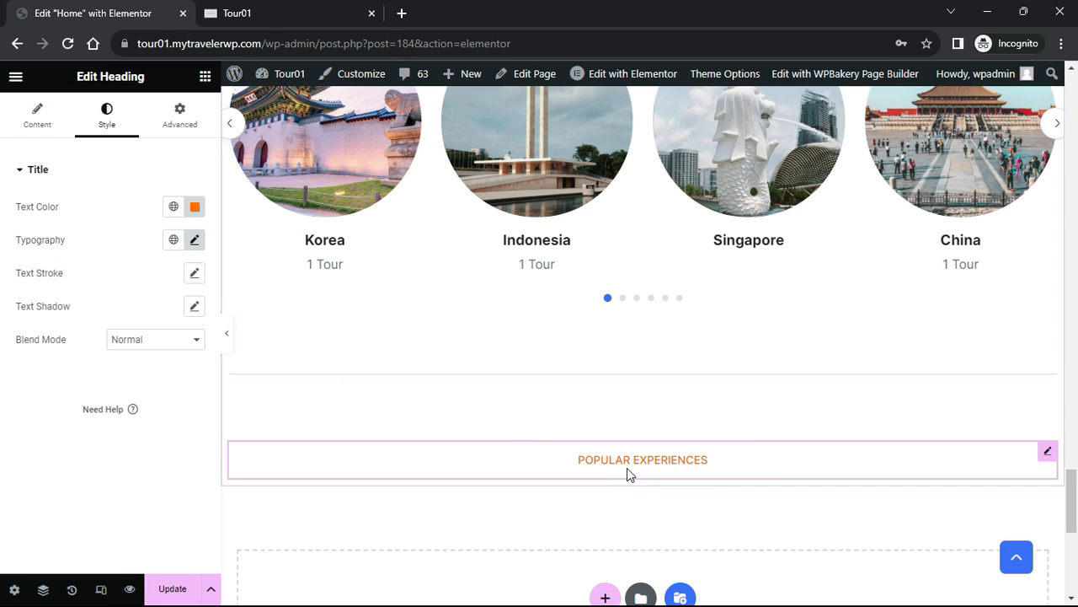
# Add another Heading widget below POPULAR EXPERIENCES, title it Experience For Everyone, and center it
pyautogui.click(204, 76)
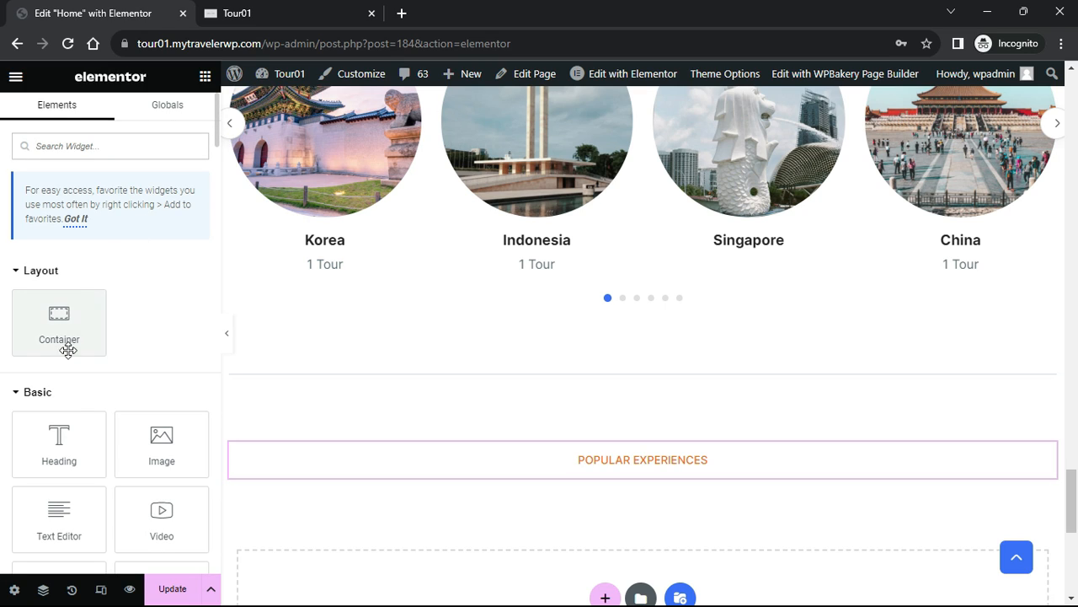
pyautogui.moveTo(73, 441); pyautogui.dragTo(591, 466)
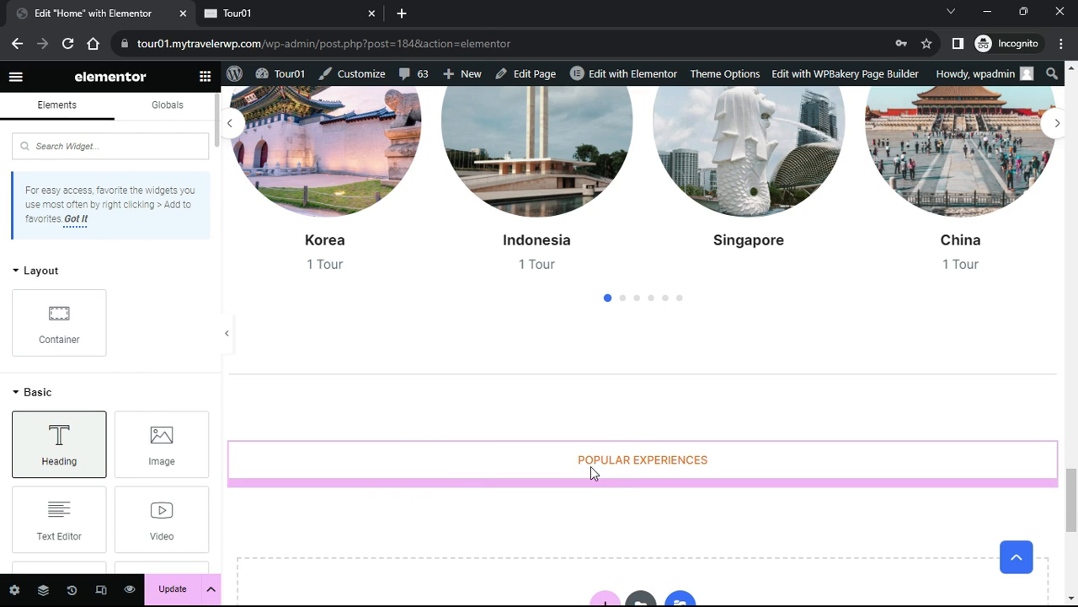
pyautogui.moveTo(144, 233); pyautogui.dragTo(10, 232)
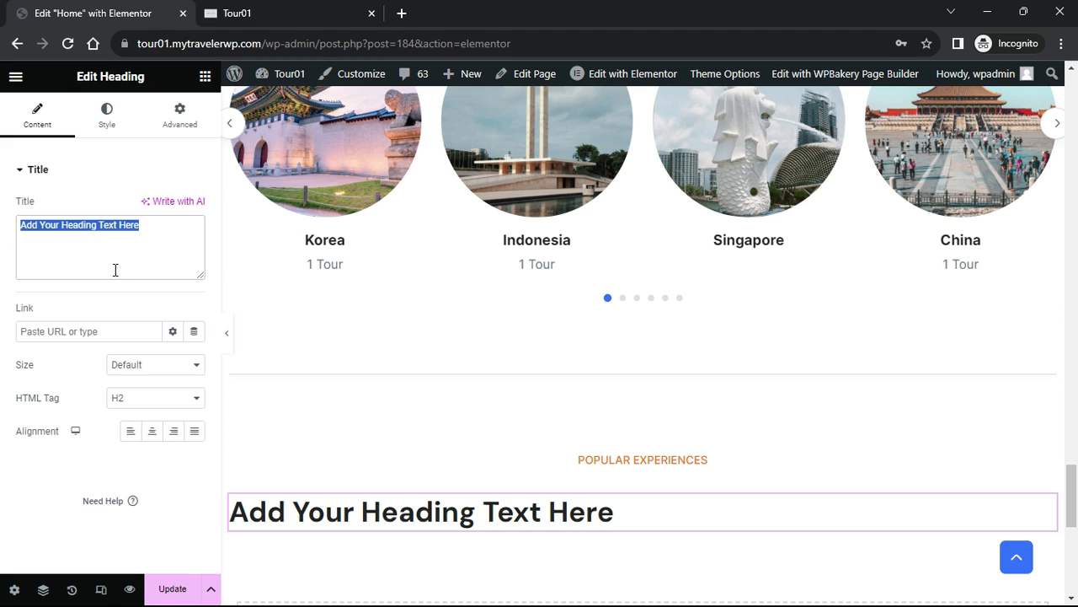
pyautogui.write('Experience For Everyone')
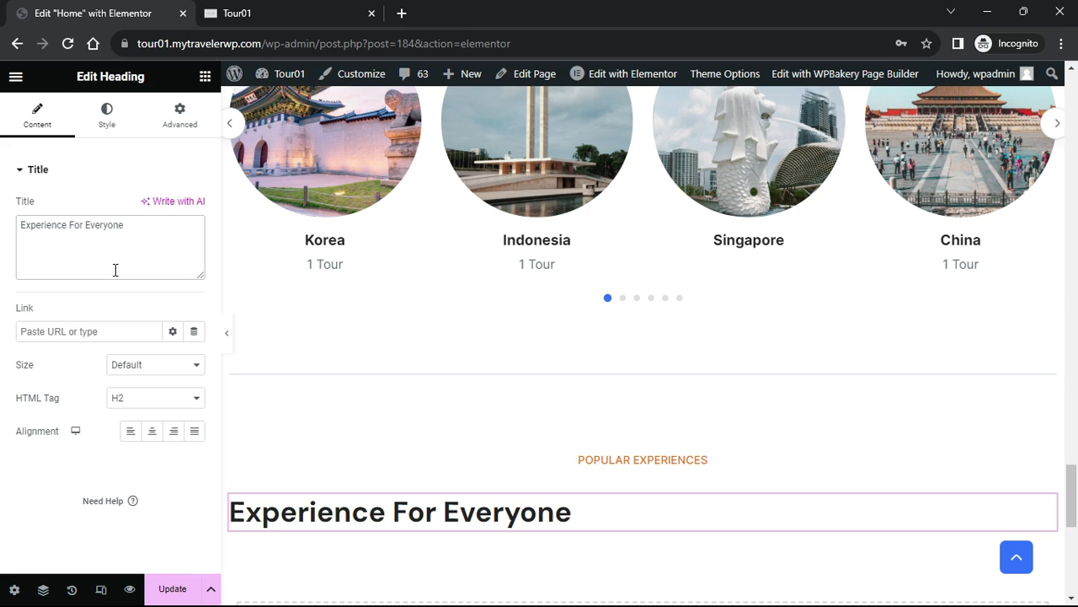
pyautogui.click(151, 431)
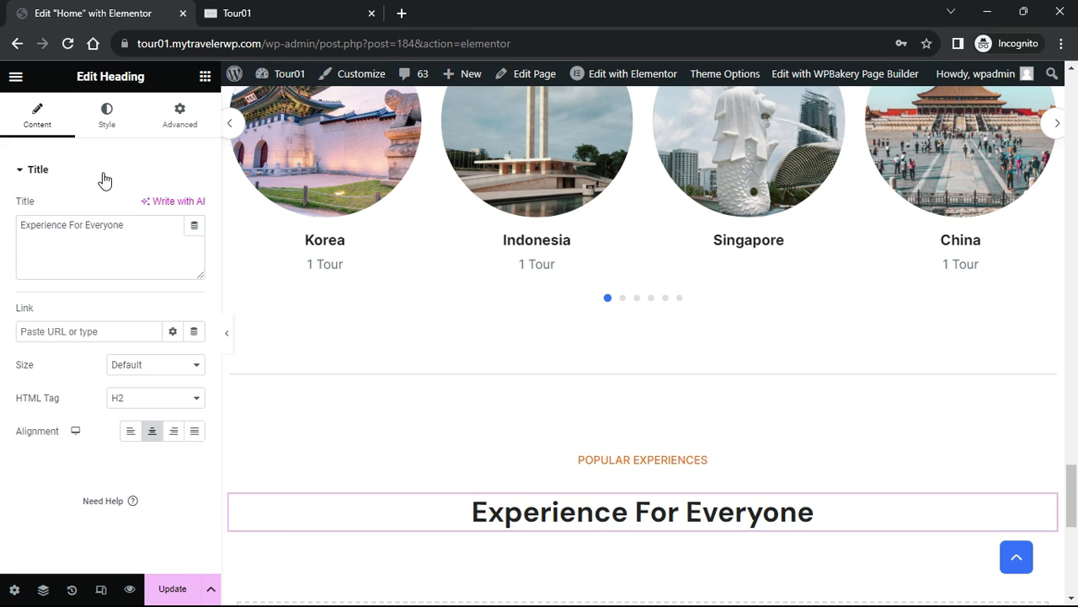
# Change the Experience For Everyone heading's text color to dark blue #0A01A7
pyautogui.click(110, 118)
pyautogui.click(194, 206)
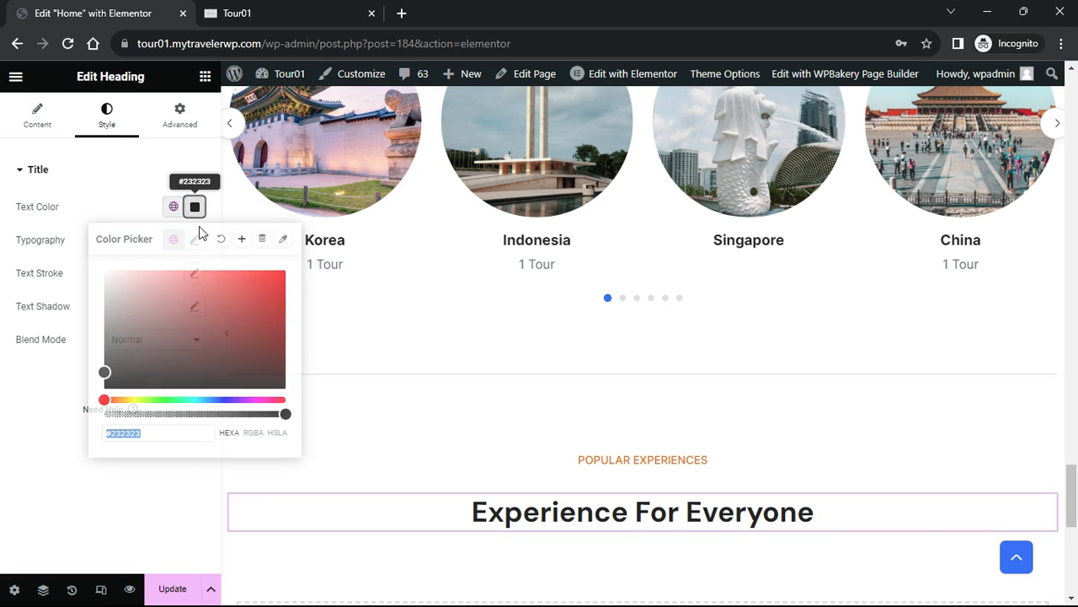
pyautogui.moveTo(107, 373); pyautogui.dragTo(273, 321)
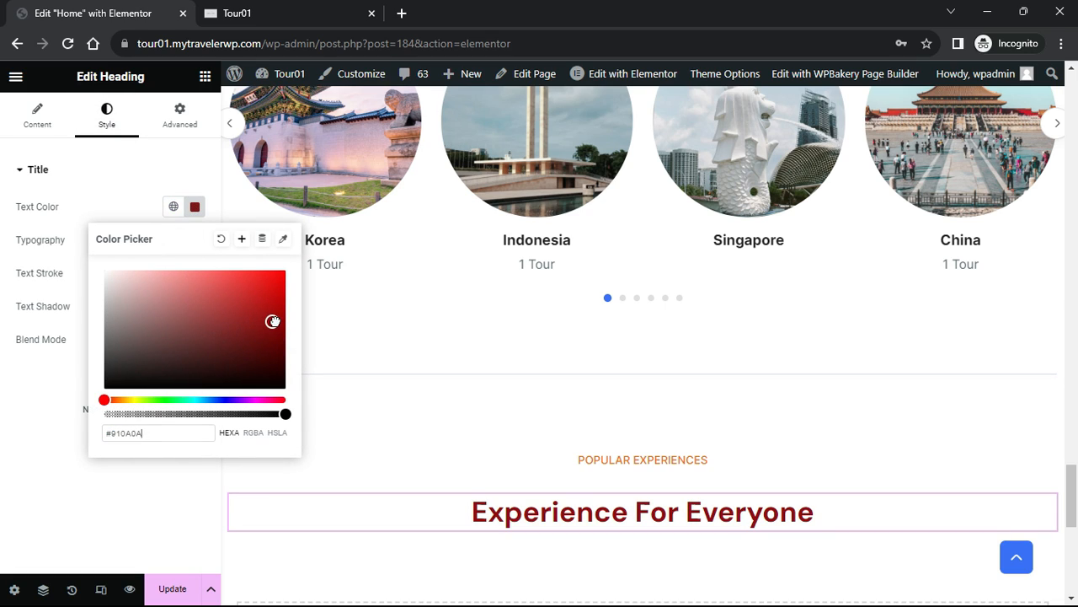
pyautogui.moveTo(112, 401); pyautogui.dragTo(226, 400)
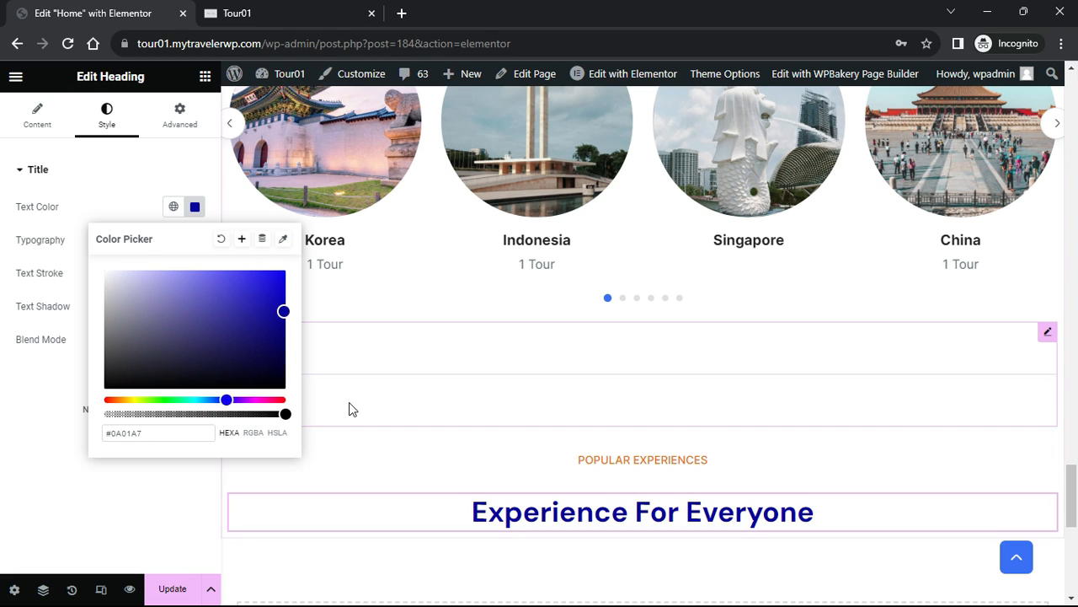
pyautogui.scroll(-1, 349, 410)
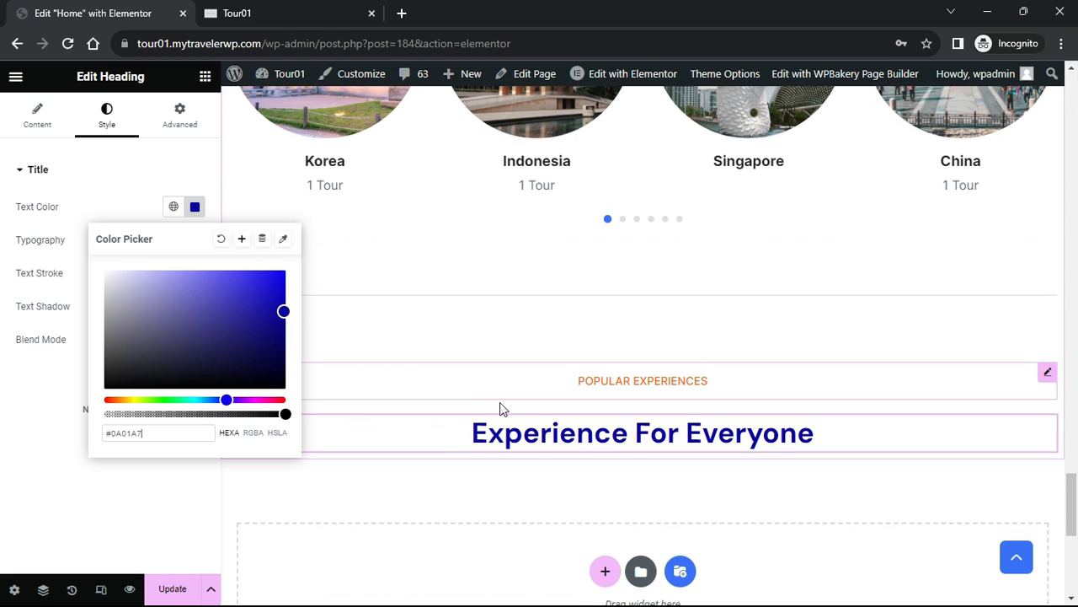
pyautogui.click(183, 175)
# Set the column and row gaps of the OTHER DESTINATIONS container to 0 px, with the gap values unlinked
pyautogui.scroll(5, 634, 415)
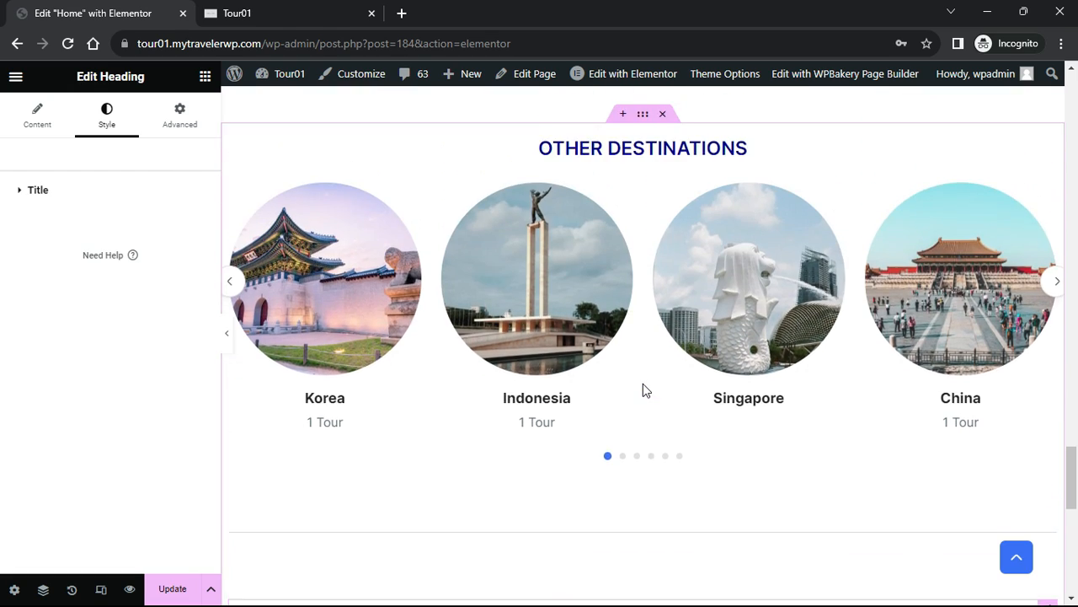
pyautogui.click(643, 273)
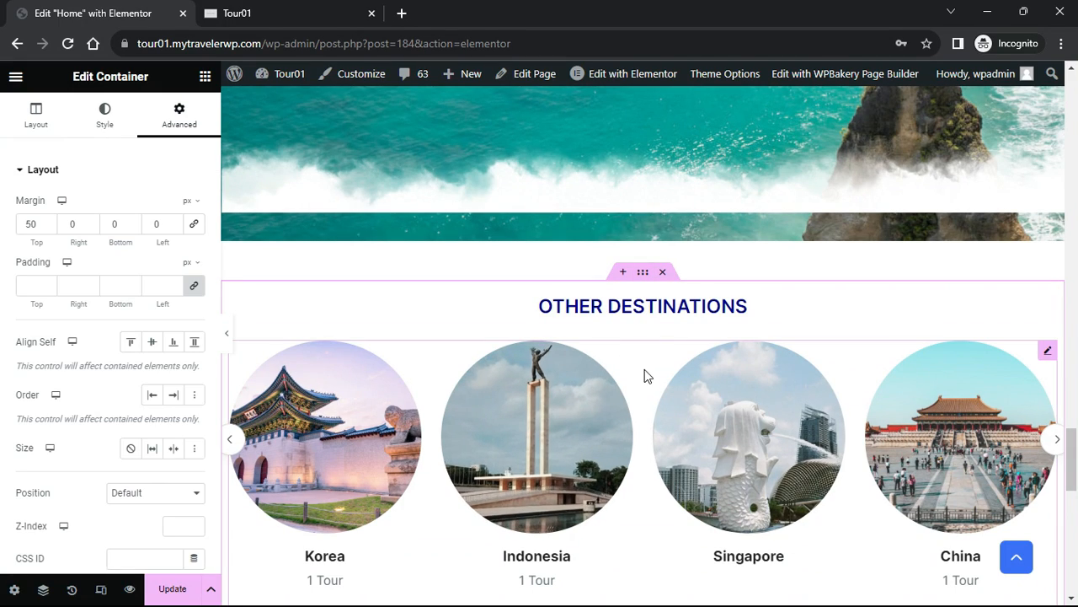
pyautogui.click(49, 126)
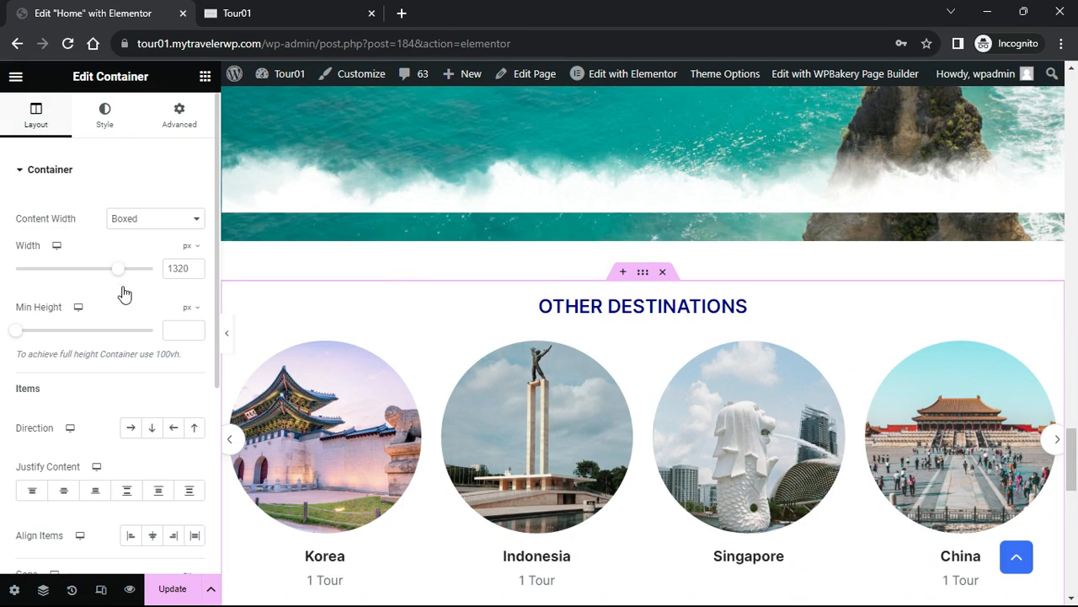
pyautogui.scroll(-3, 126, 320)
pyautogui.click(193, 361)
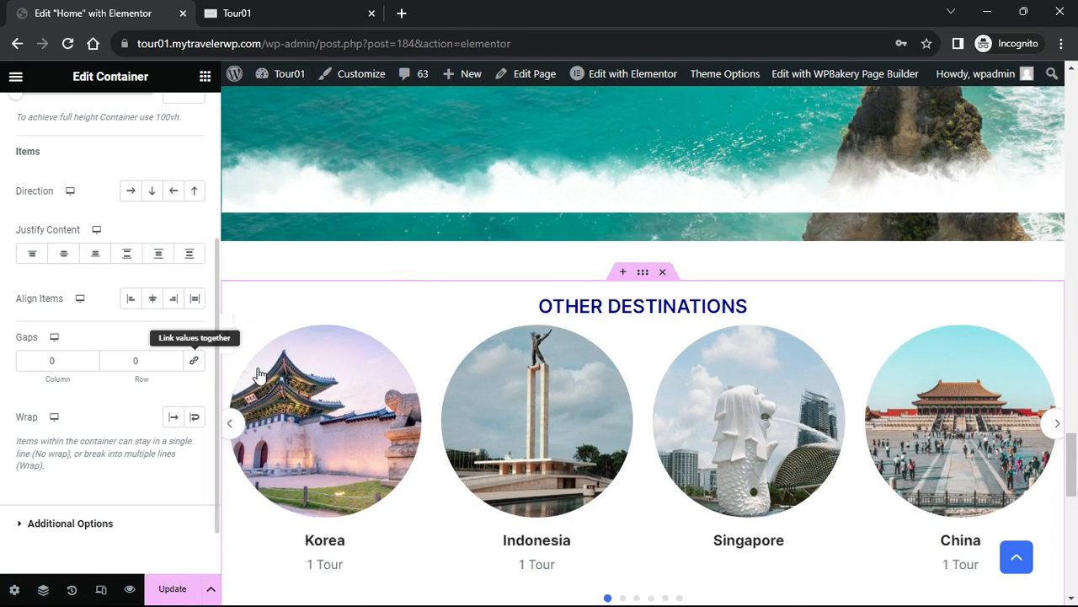
pyautogui.scroll(-1, 597, 464)
pyautogui.scroll(-3, 597, 464)
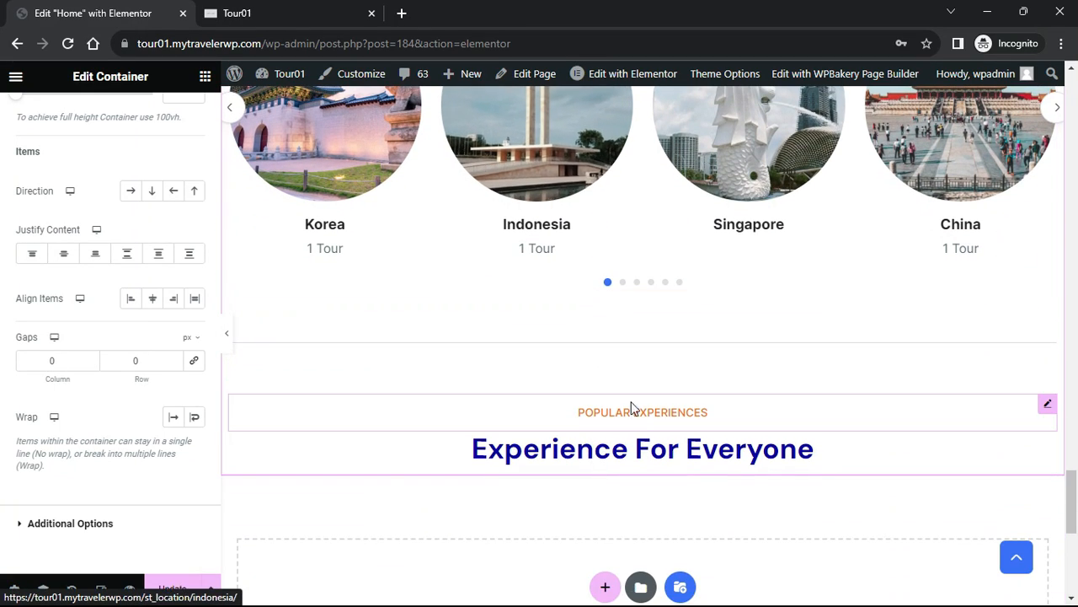
pyautogui.scroll(4, 671, 392)
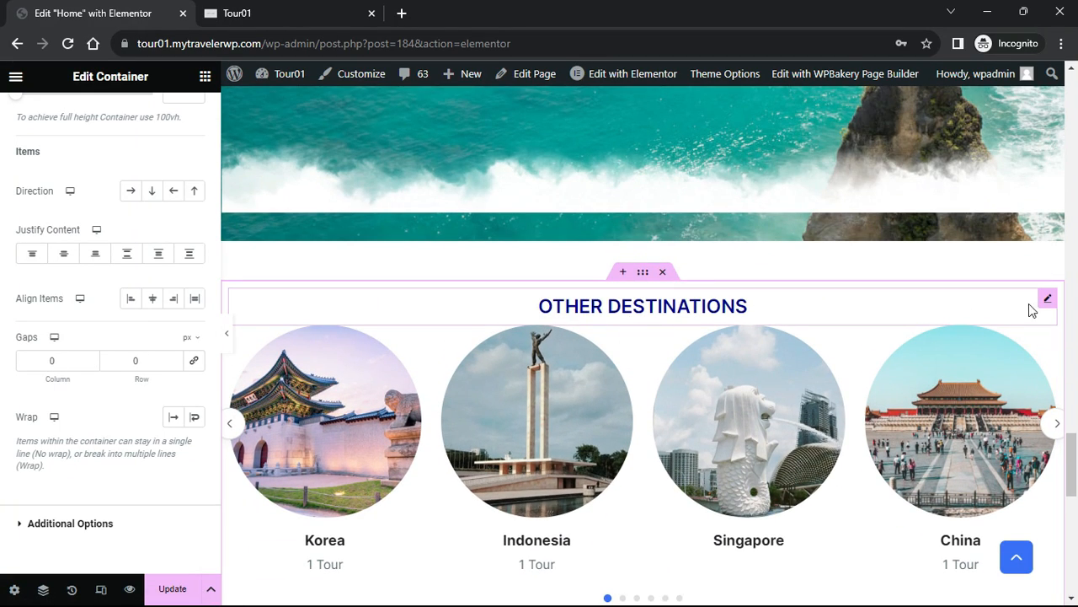
# Set the OTHER DESTINATIONS heading's bottom margin to 30 px with unlinked margins, and check the spacing in the full-width preview
pyautogui.click(1047, 302)
pyautogui.click(171, 118)
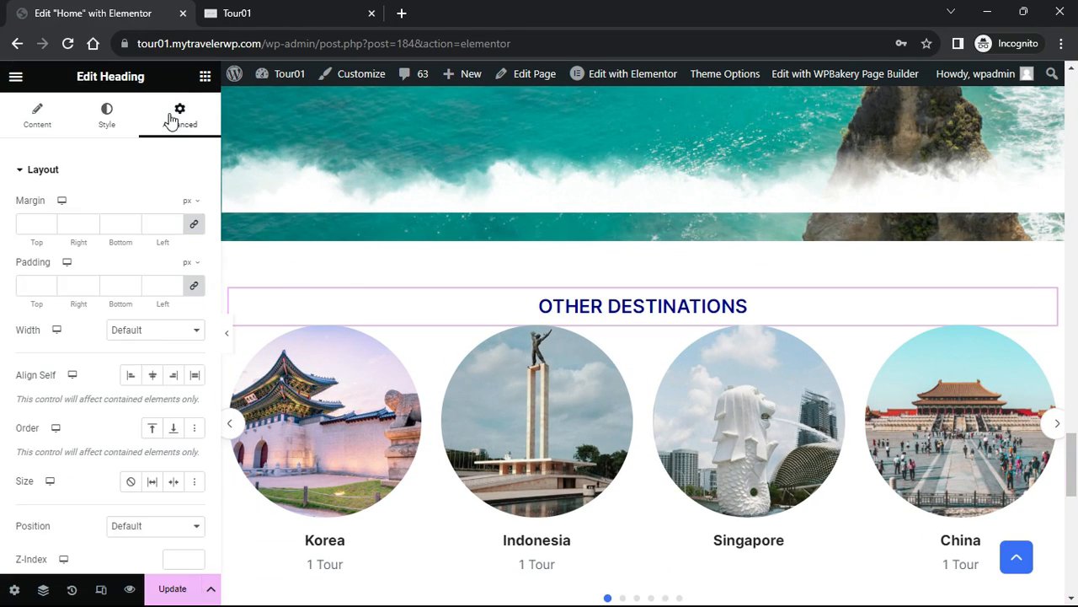
pyautogui.click(194, 224)
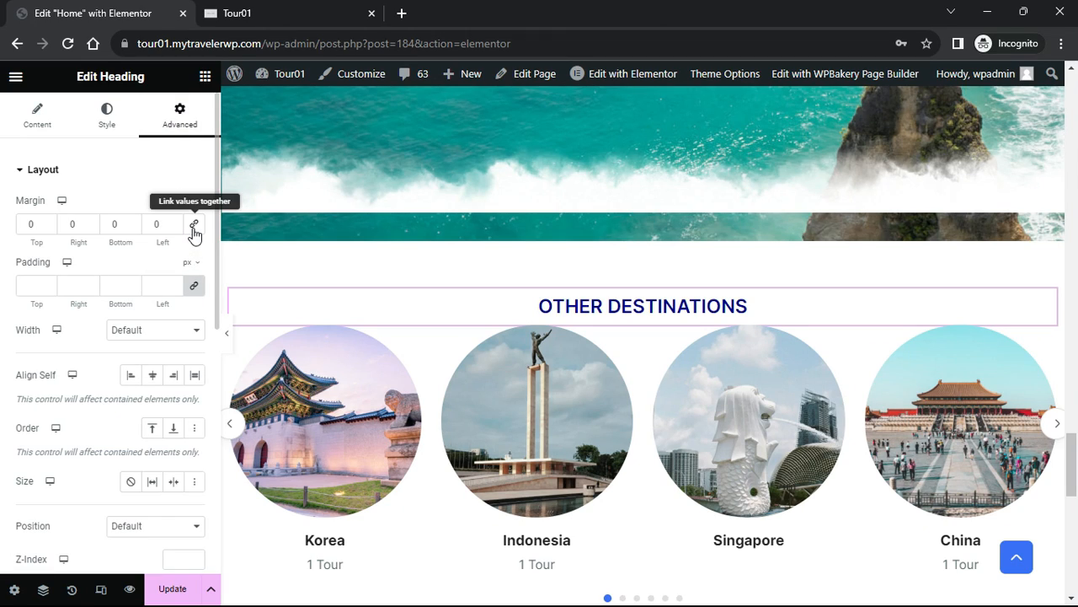
pyautogui.write('30')
pyautogui.click(227, 335)
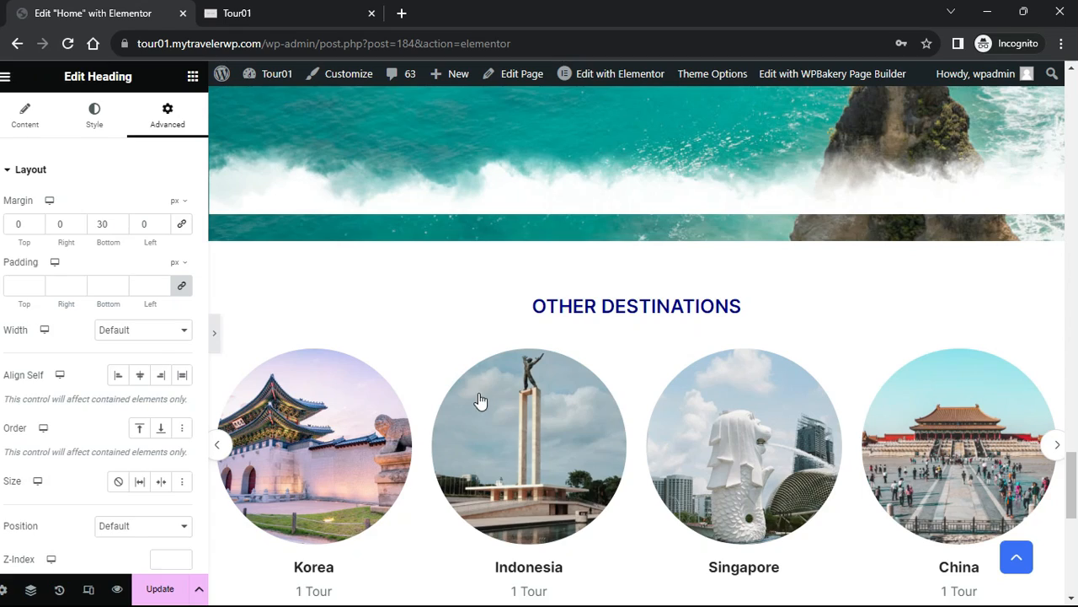
pyautogui.scroll(-3, 676, 447)
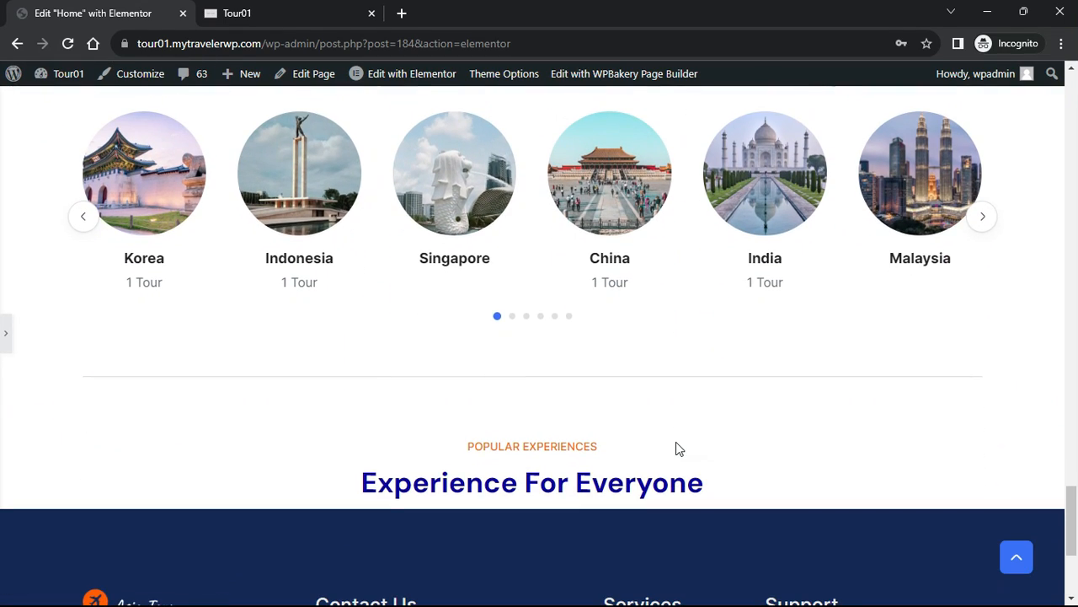
pyautogui.click(13, 337)
# Add a new container below the Experience For Everyone heading and place an Image widget in it
pyautogui.scroll(-3, 691, 494)
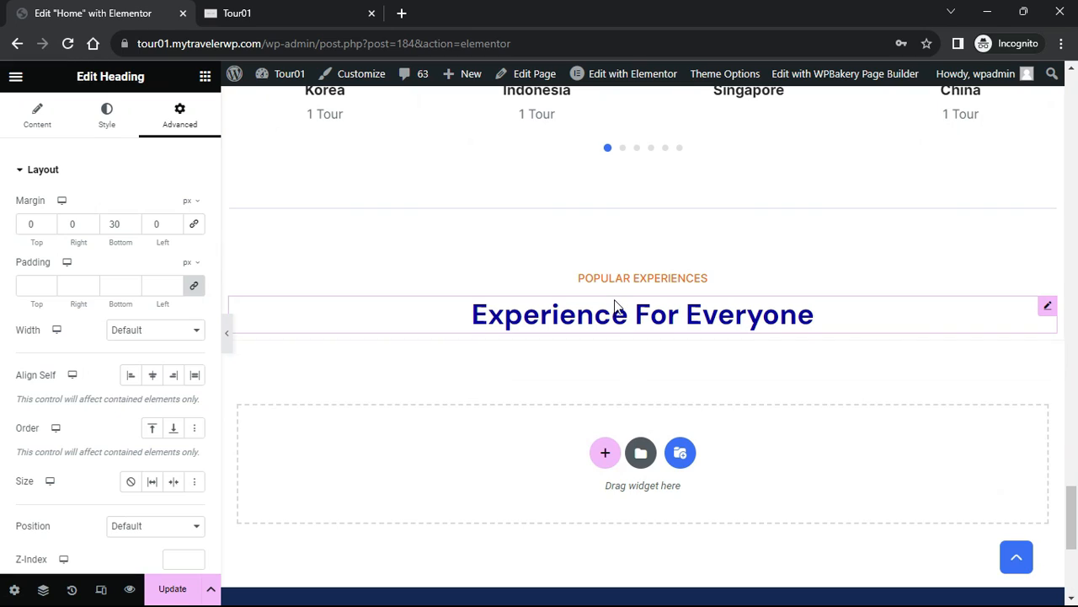
pyautogui.click(204, 77)
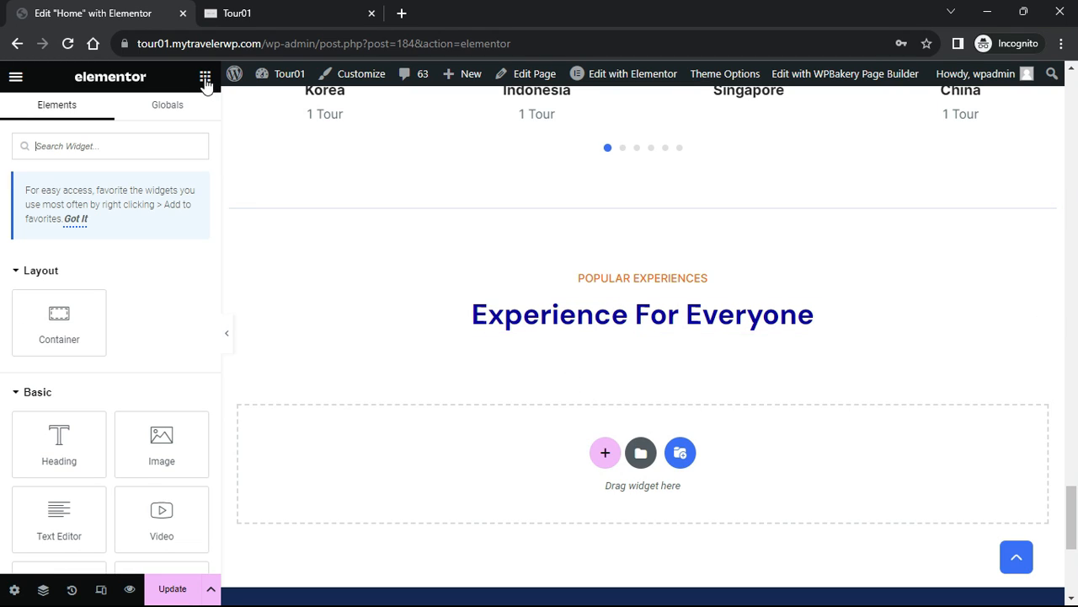
pyautogui.moveTo(72, 325); pyautogui.dragTo(390, 451)
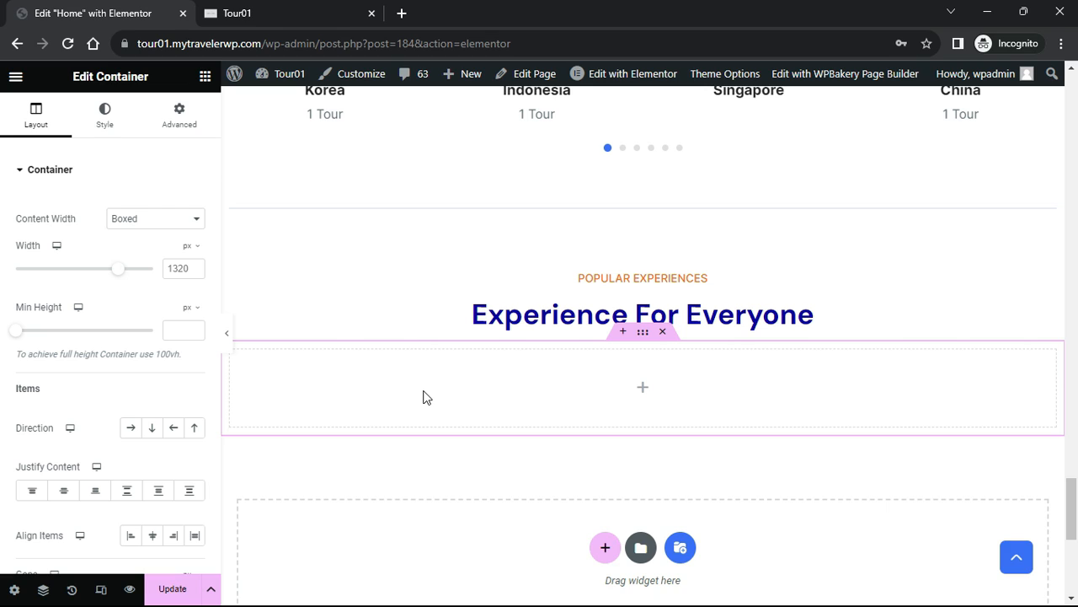
pyautogui.click(204, 77)
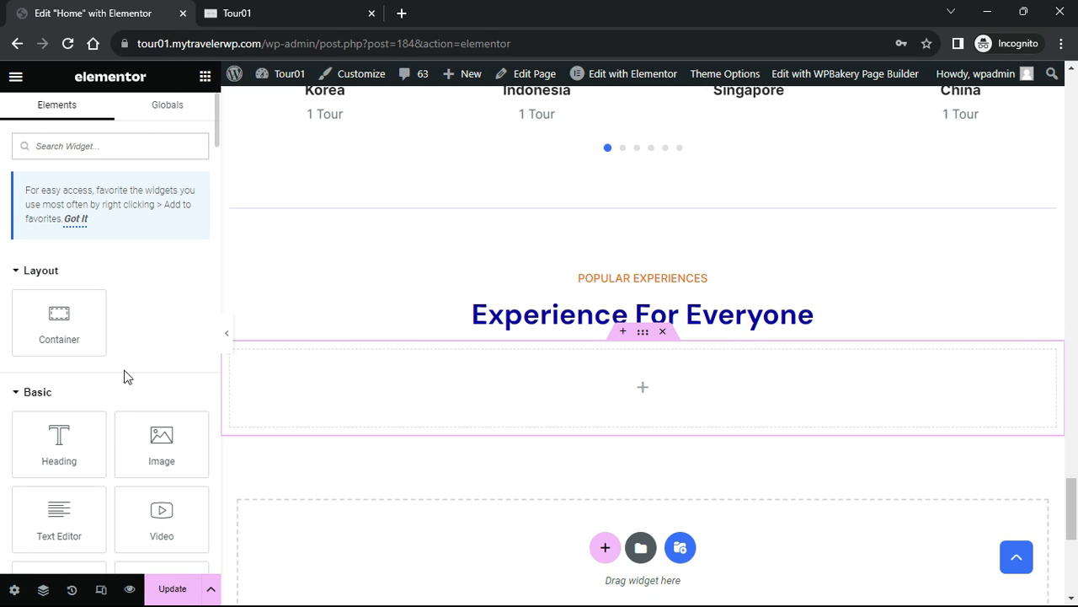
pyautogui.moveTo(162, 444); pyautogui.dragTo(426, 402)
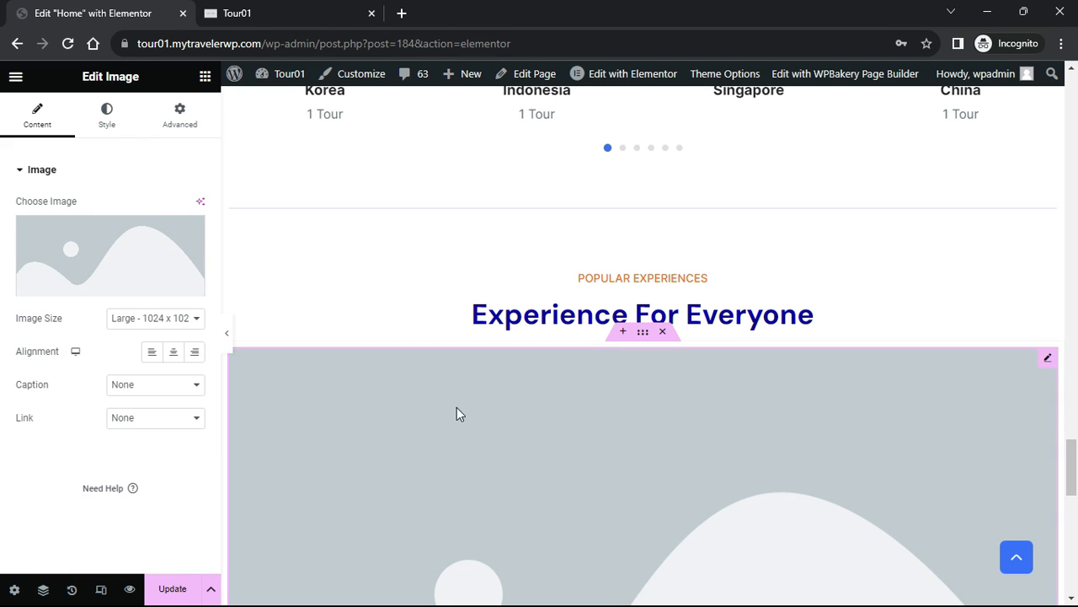
# Set the image size to Full and insert Popular-Experience-Marketing-Demo-1.jpg from the media library
pyautogui.click(174, 319)
pyautogui.click(149, 442)
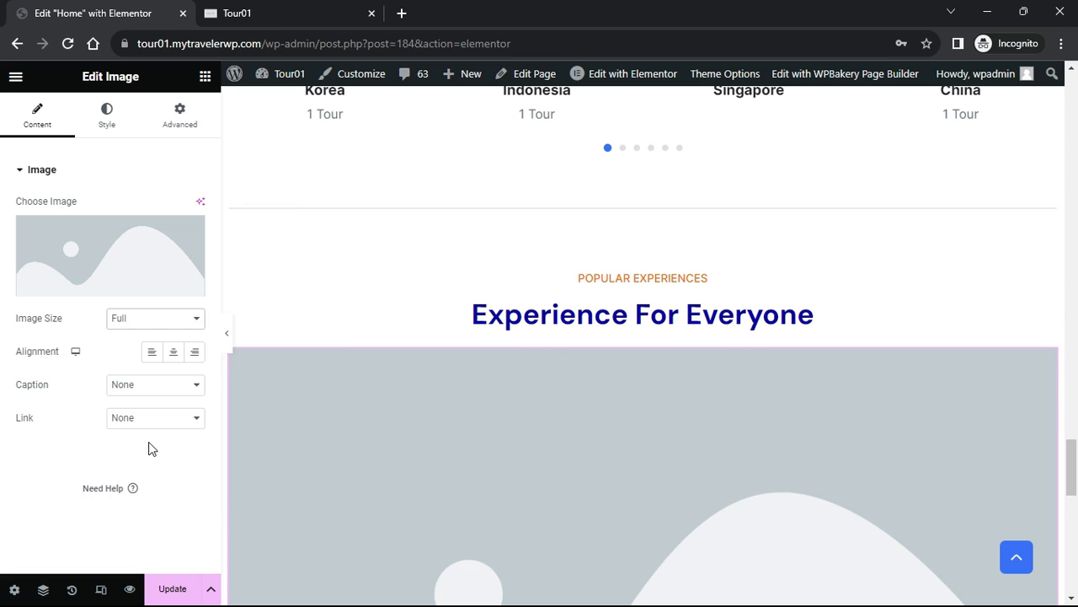
pyautogui.click(108, 255)
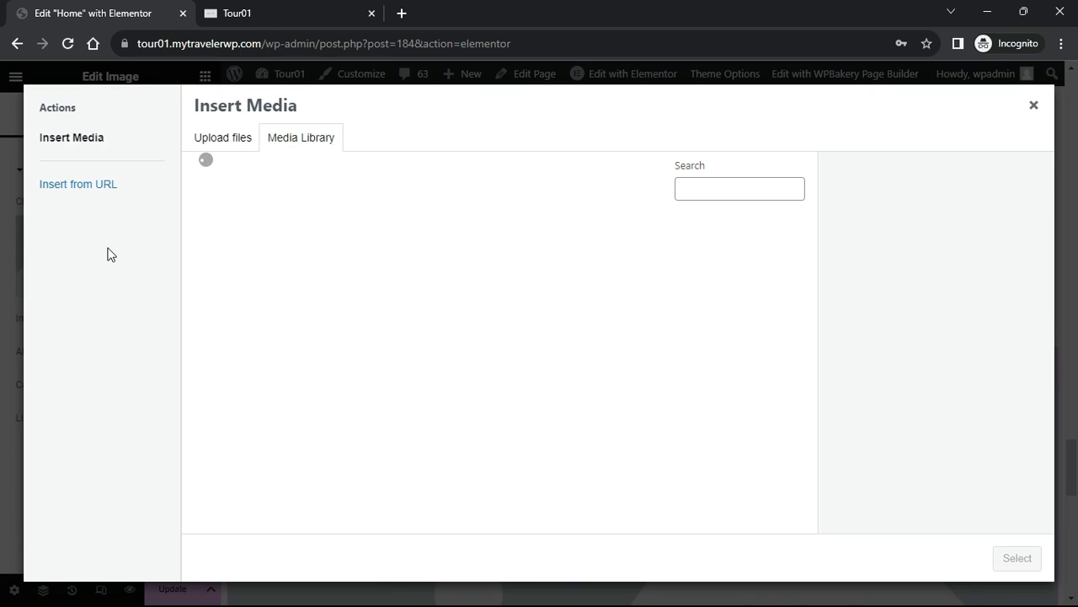
pyautogui.click(280, 277)
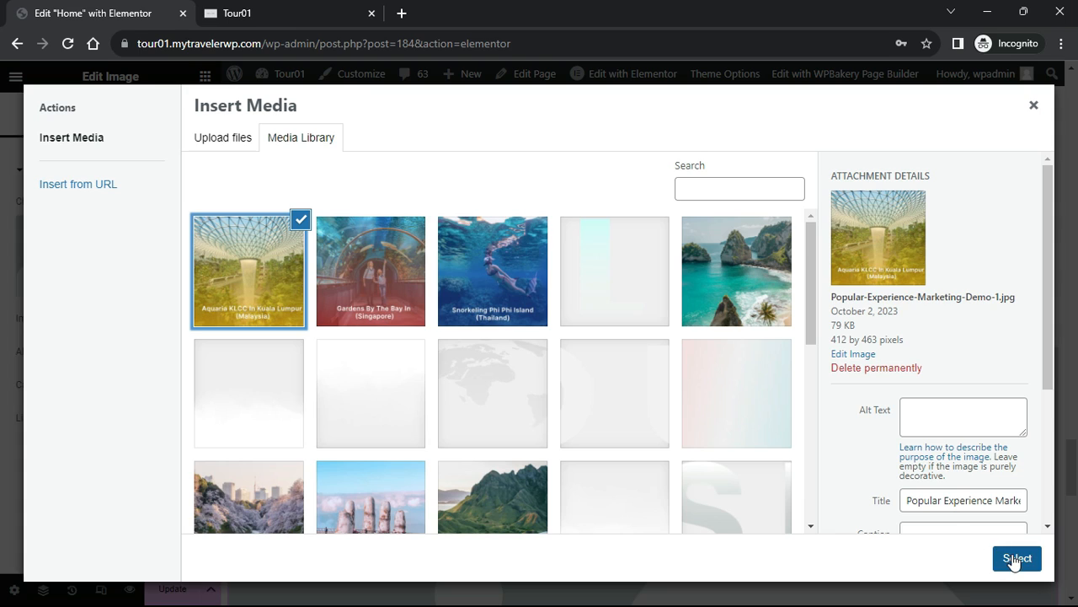
pyautogui.click(1018, 558)
# Round the Aquaria KLCC image's corners with a 30 px border radius on all sides
pyautogui.scroll(-2, 654, 416)
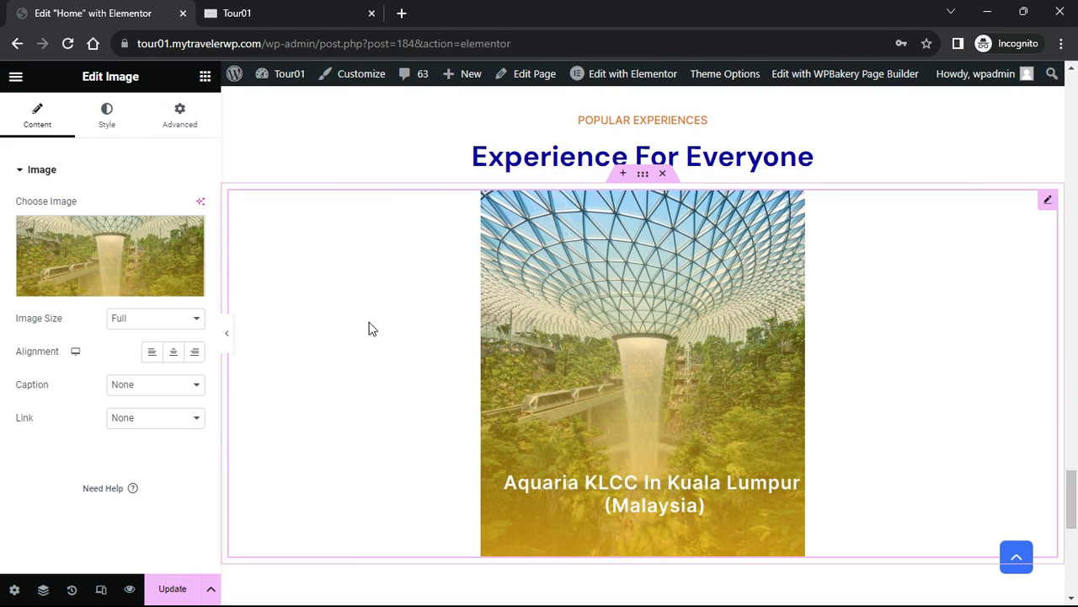
pyautogui.click(110, 122)
pyautogui.scroll(-1, 110, 422)
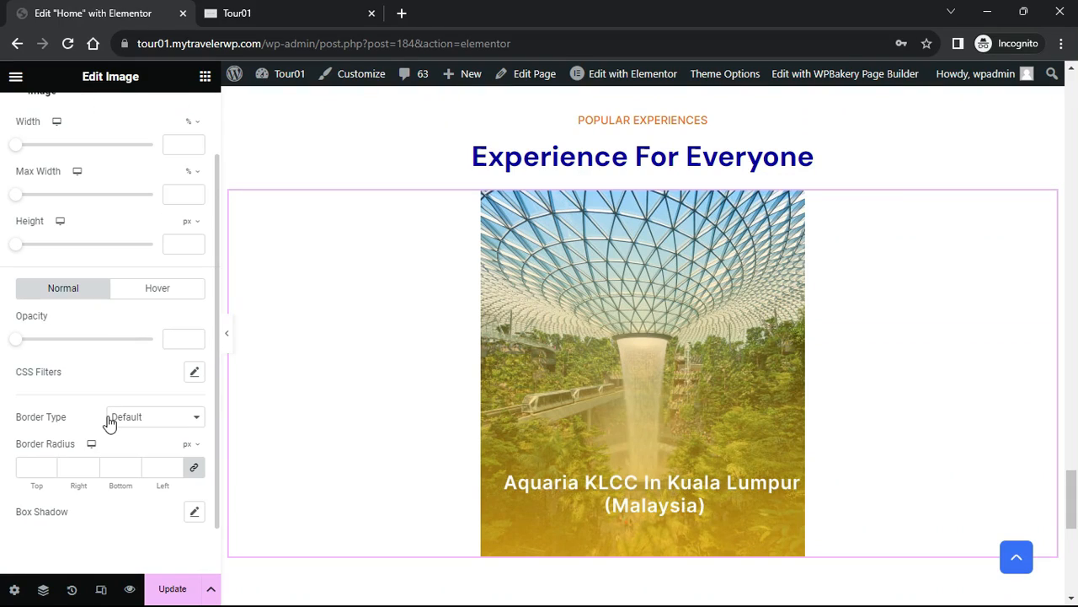
pyautogui.write('0')
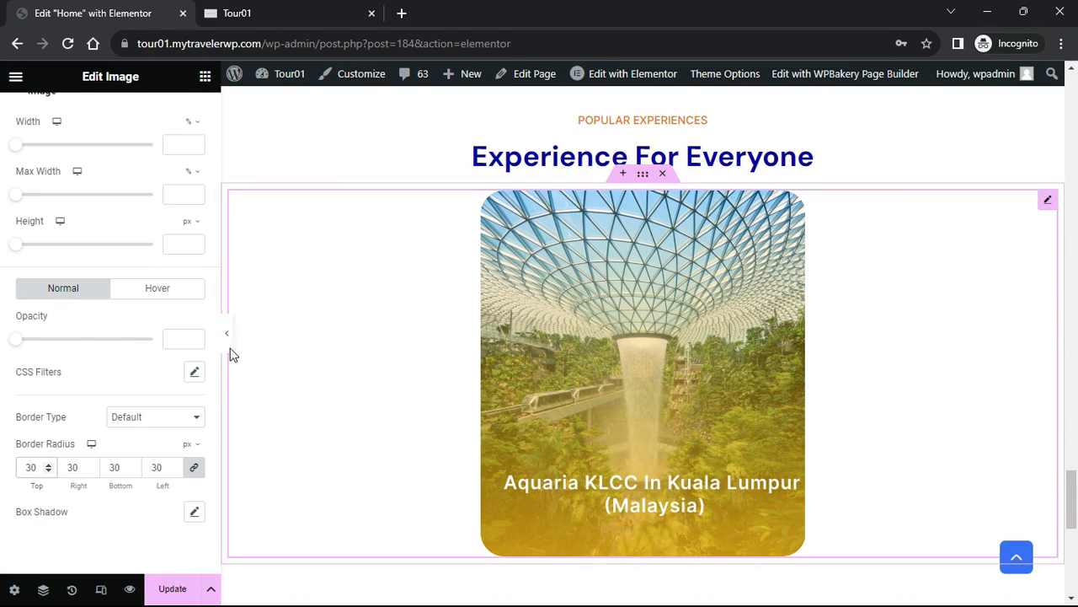
pyautogui.scroll(1, 184, 350)
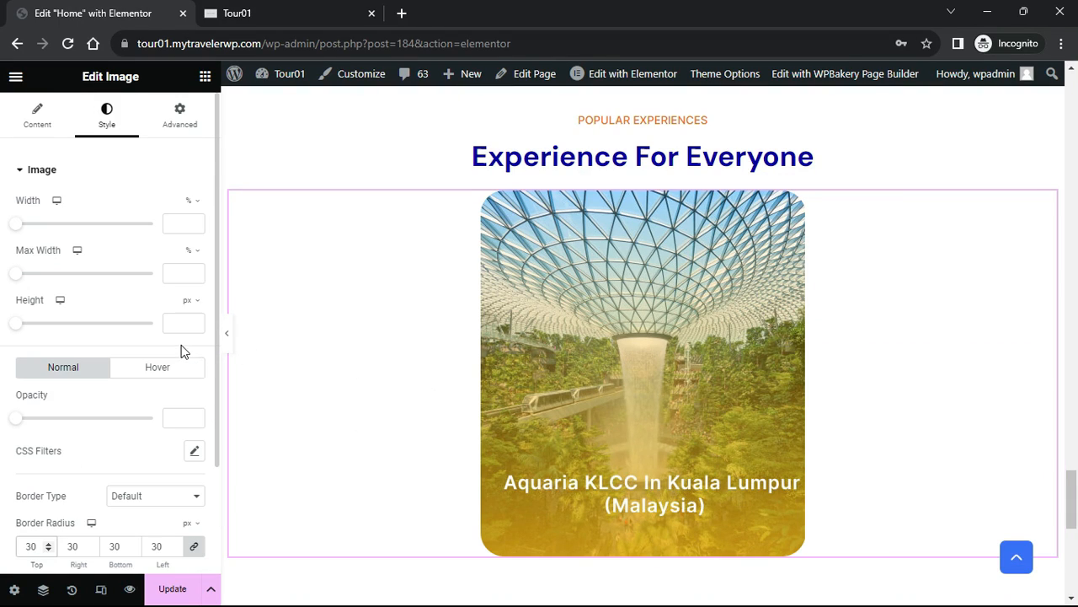
# Give the Aquaria KLCC image a Bounce In entrance animation with Slow duration
pyautogui.click(186, 126)
pyautogui.scroll(-3, 161, 349)
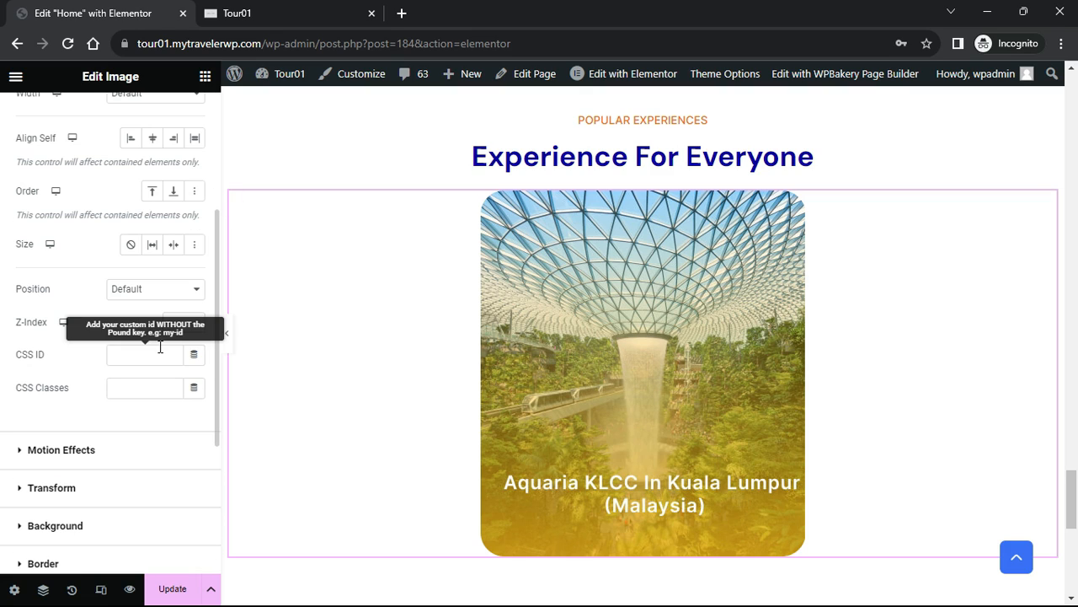
pyautogui.click(25, 455)
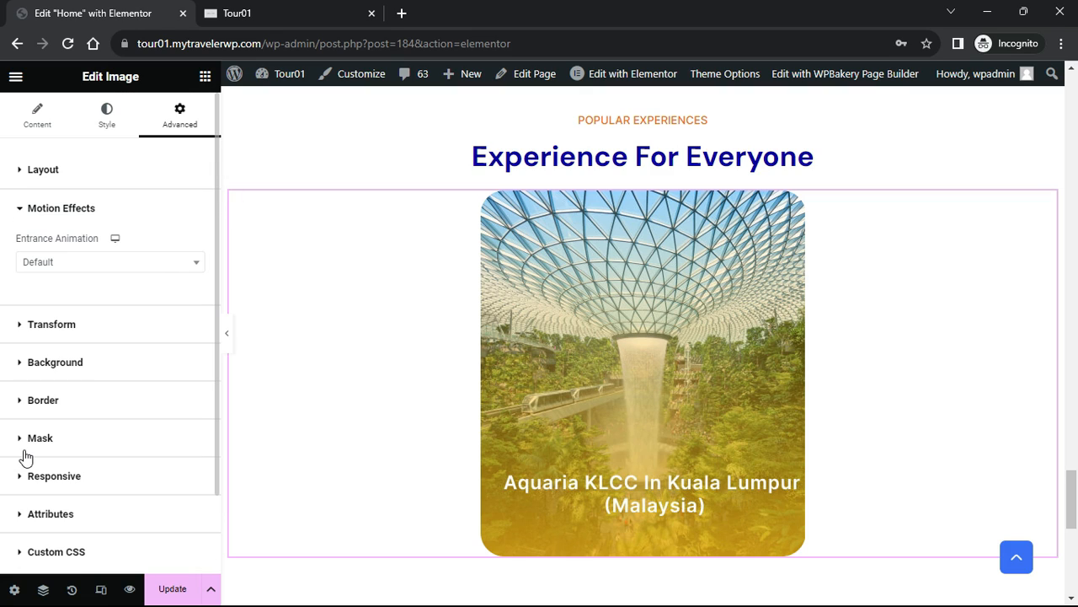
pyautogui.click(198, 269)
pyautogui.scroll(-5, 118, 396)
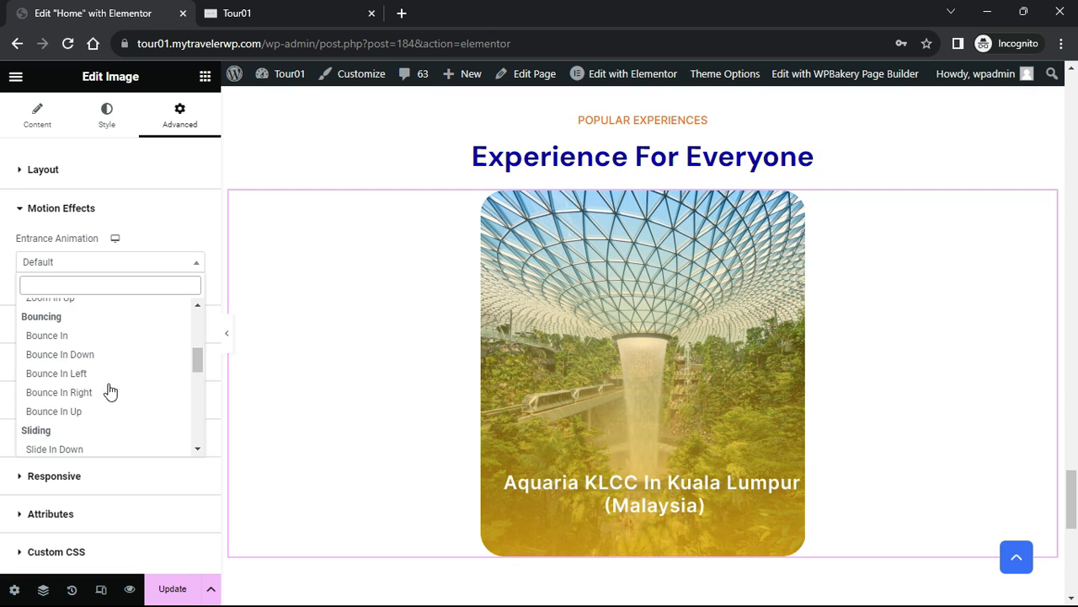
pyautogui.click(64, 337)
pyautogui.click(171, 308)
pyautogui.click(166, 308)
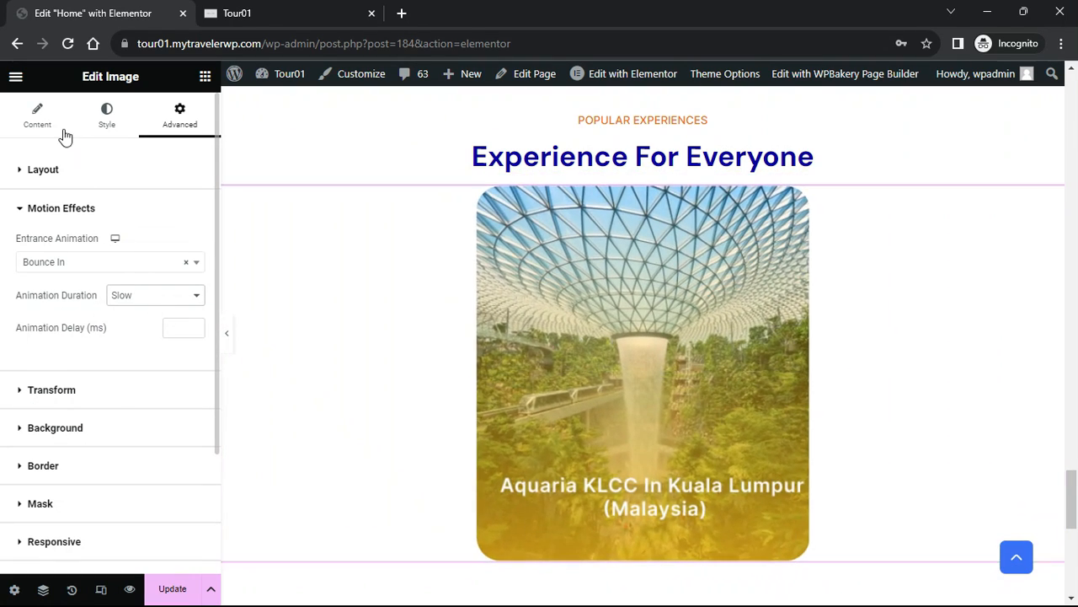
# Set the Aquaria KLCC image's link type to Custom URL
pyautogui.click(40, 122)
pyautogui.click(160, 418)
pyautogui.click(157, 458)
pyautogui.click(118, 451)
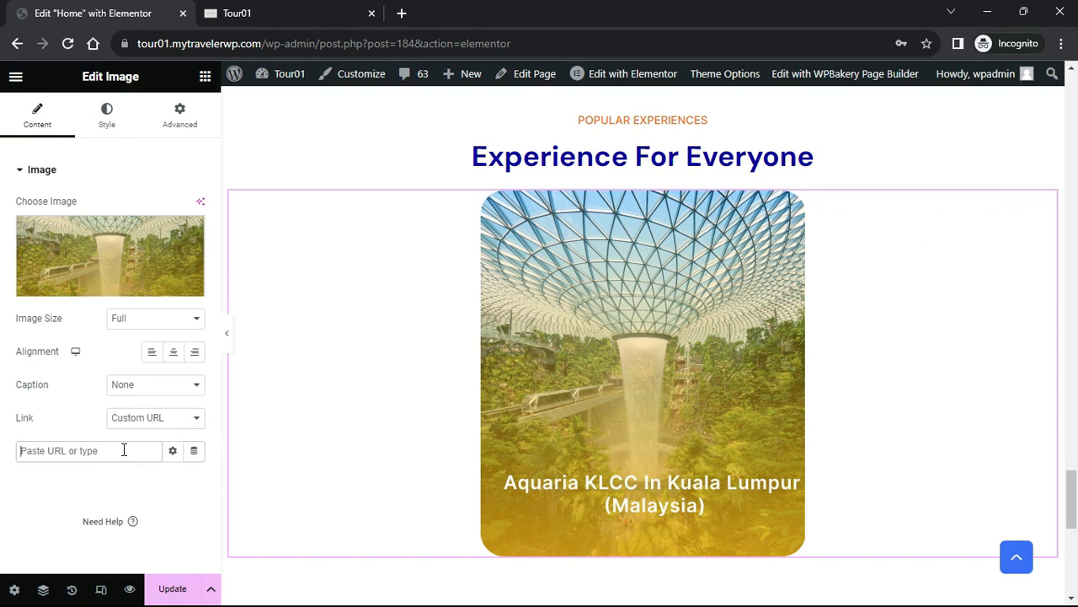
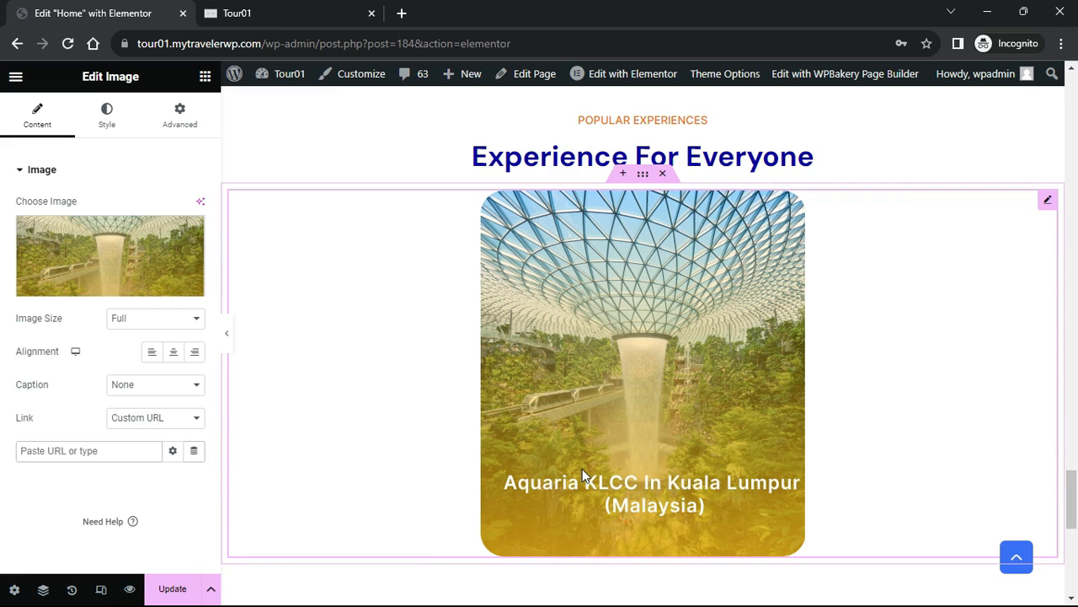
# Duplicate the Aquaria KLCC image twice within its container
pyautogui.rightClick(1045, 204)
pyautogui.click(1039, 239)
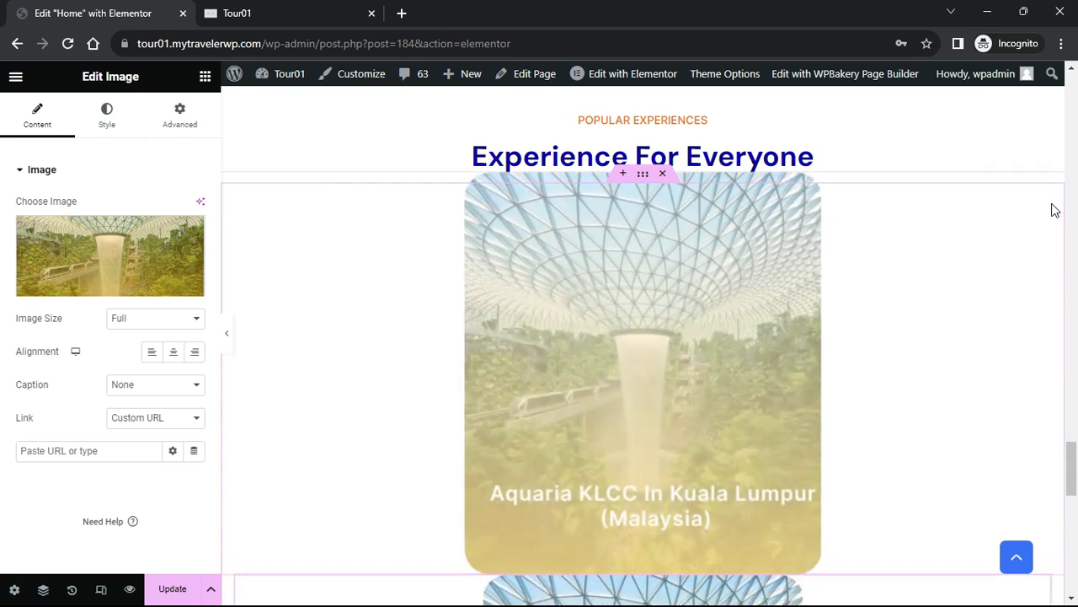
pyautogui.rightClick(1051, 208)
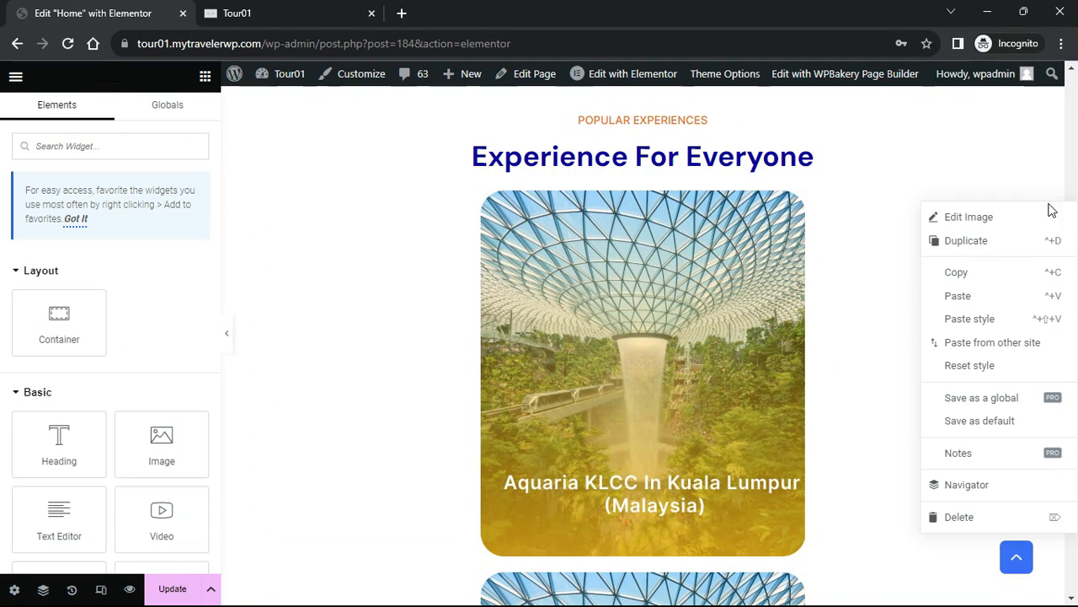
pyautogui.click(1028, 240)
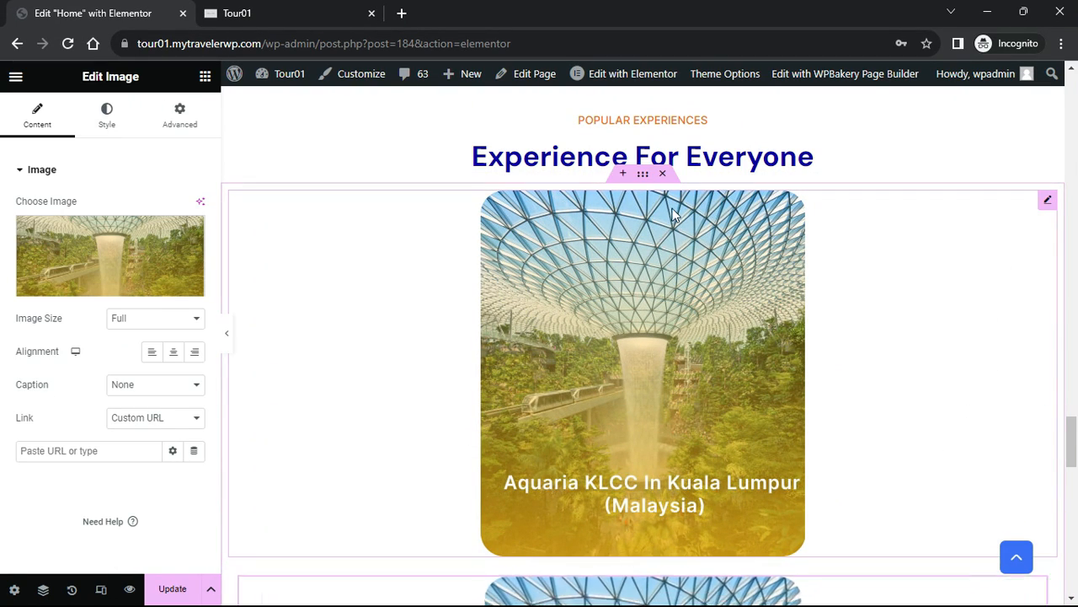
# Arrange the three images in a horizontal row and justify the container's content with Space Around
pyautogui.click(643, 174)
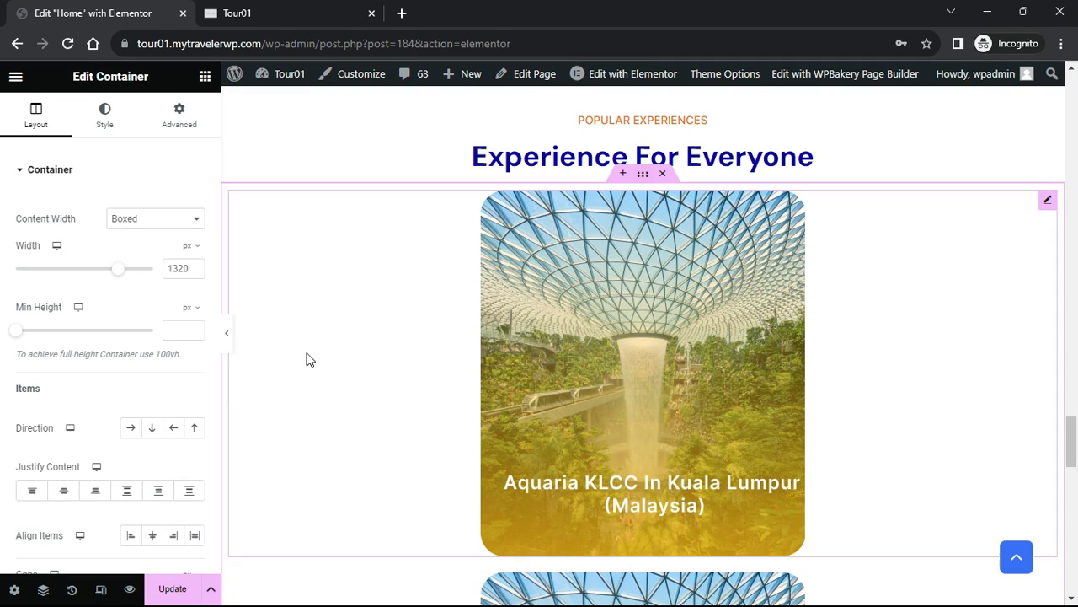
pyautogui.click(131, 427)
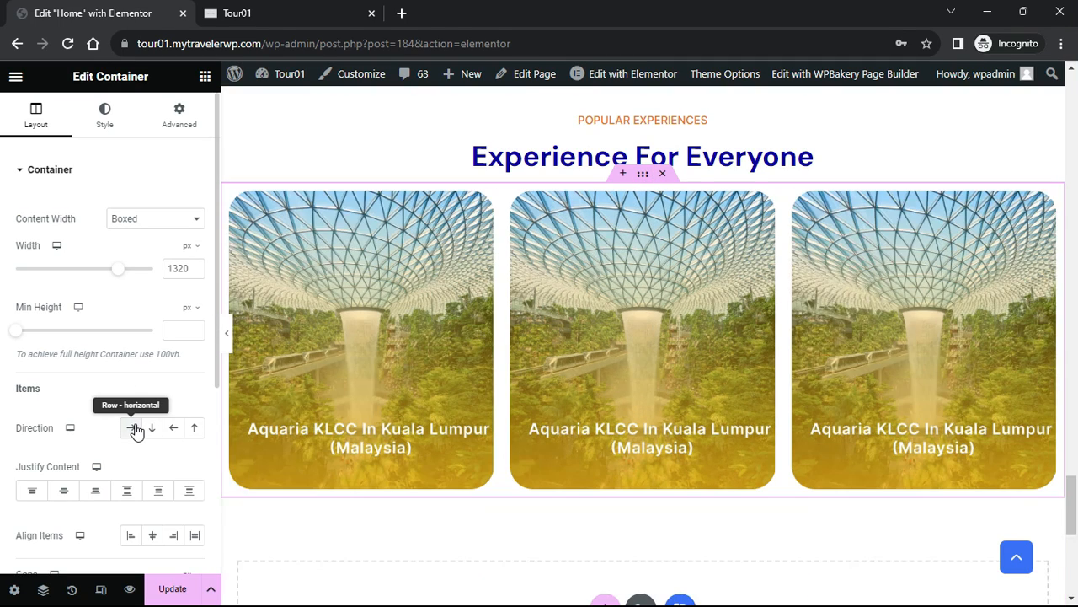
pyautogui.click(159, 492)
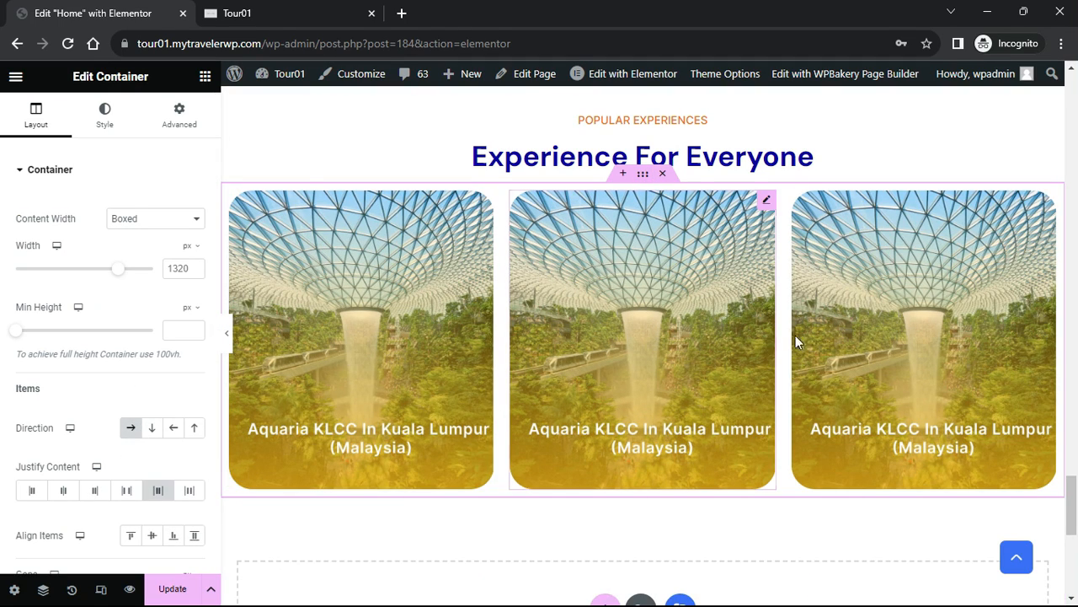
# Replace the middle image in the row with the Snorkeling Phi Phi Island (Thailand) picture from the media library
pyautogui.click(773, 214)
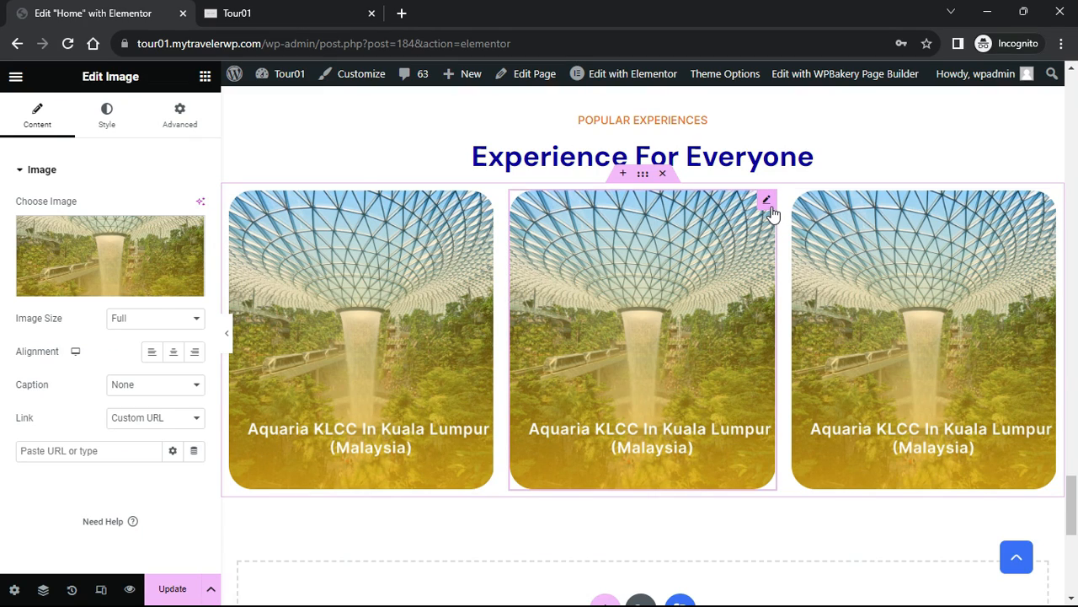
pyautogui.click(124, 244)
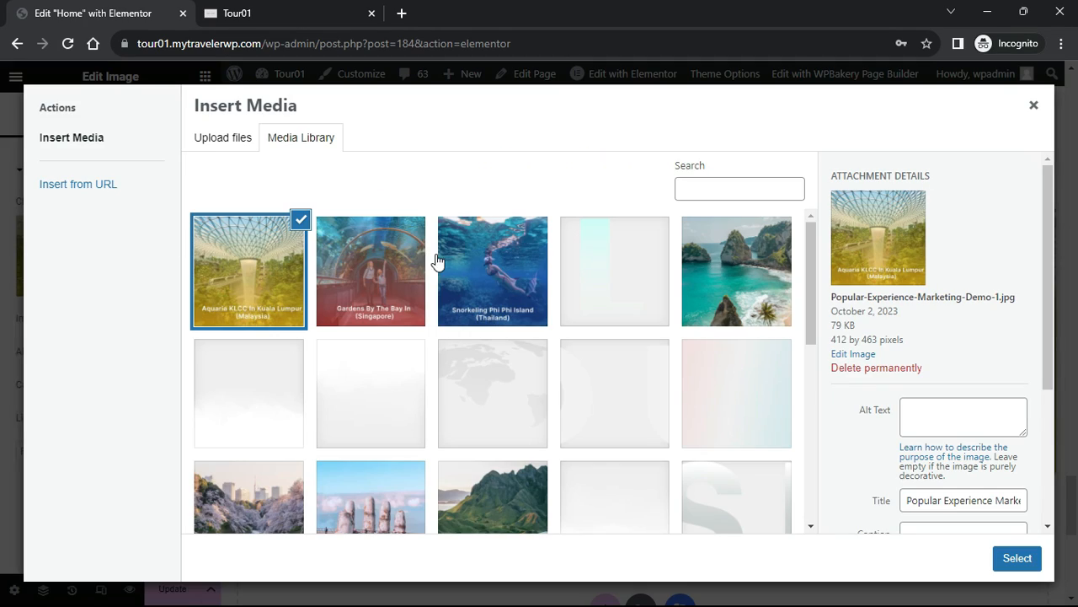
pyautogui.click(469, 256)
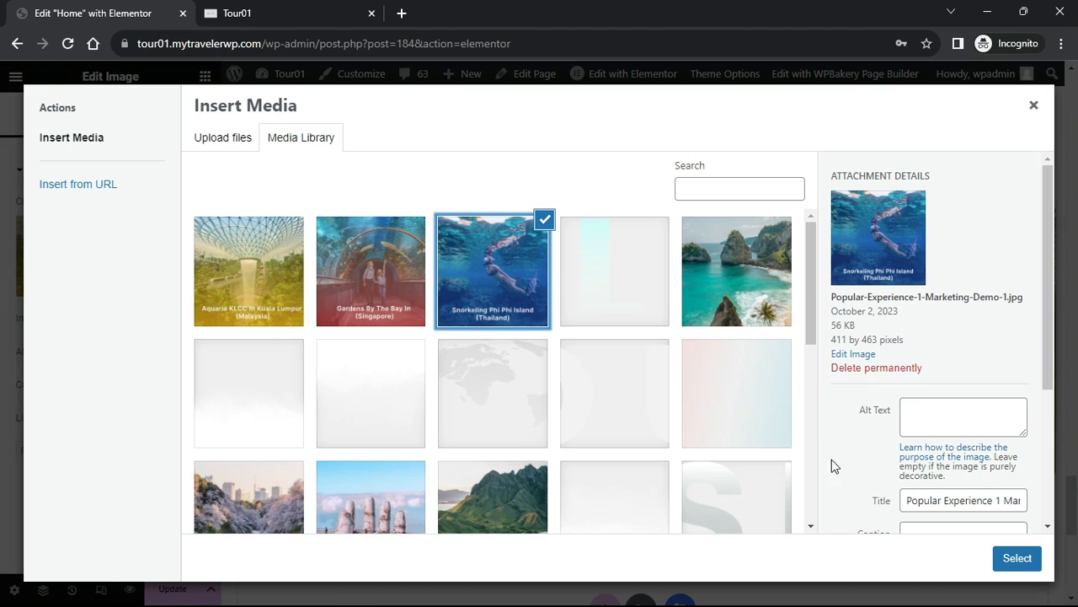
pyautogui.click(1017, 558)
# Replace the third image in the row with the Gardens By The Bay In (Singapore) picture from the media library
pyautogui.click(1049, 212)
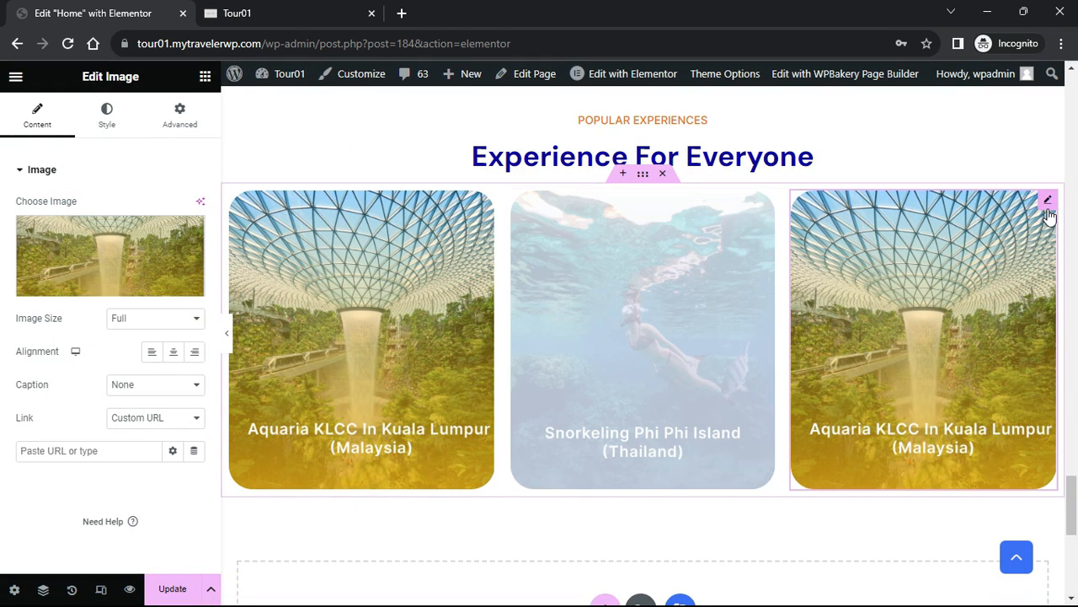
pyautogui.click(81, 252)
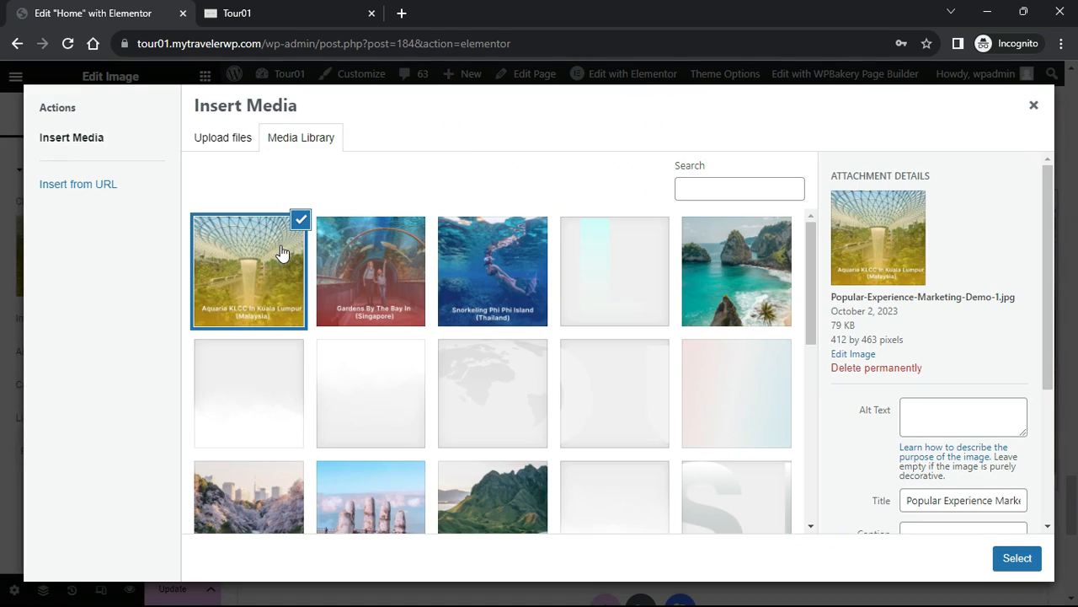
pyautogui.click(349, 255)
pyautogui.click(1016, 558)
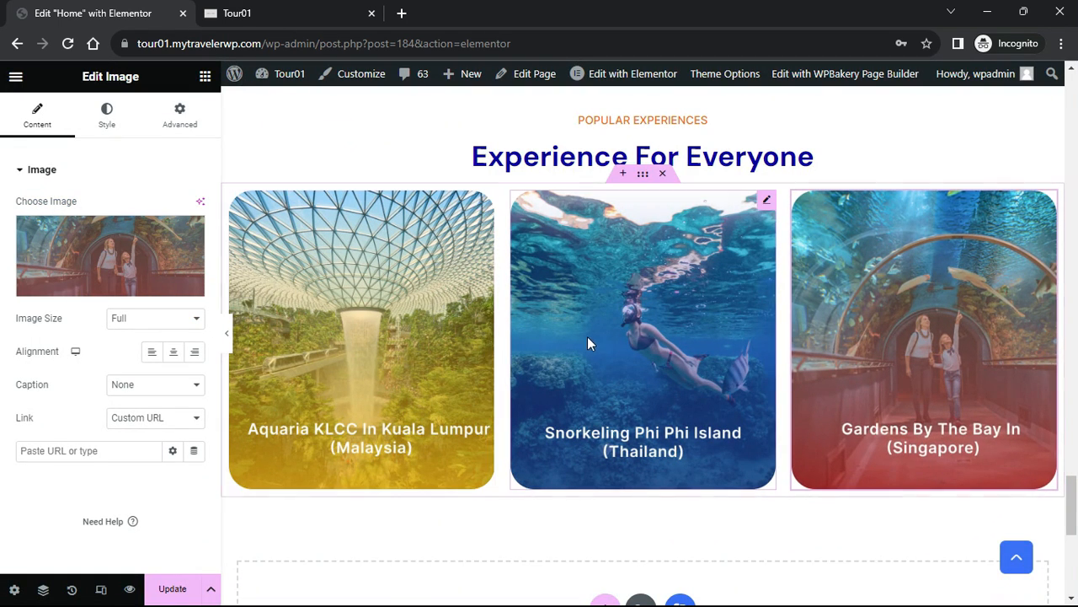
# Give the three-image container unlinked margins of 30 px above and below, with 0 on the sides
pyautogui.click(643, 177)
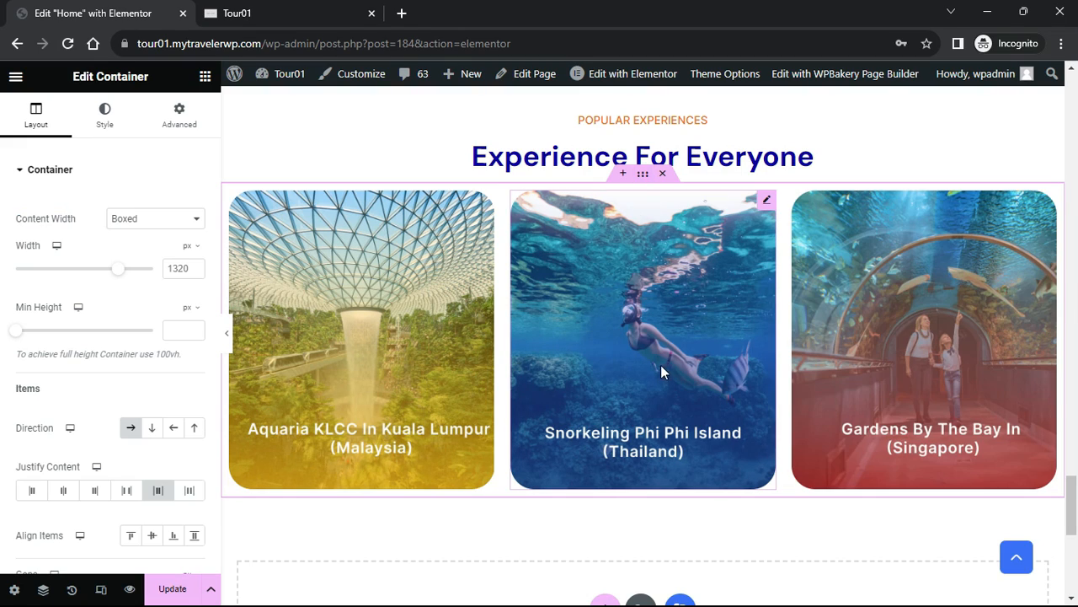
pyautogui.scroll(-1, 658, 426)
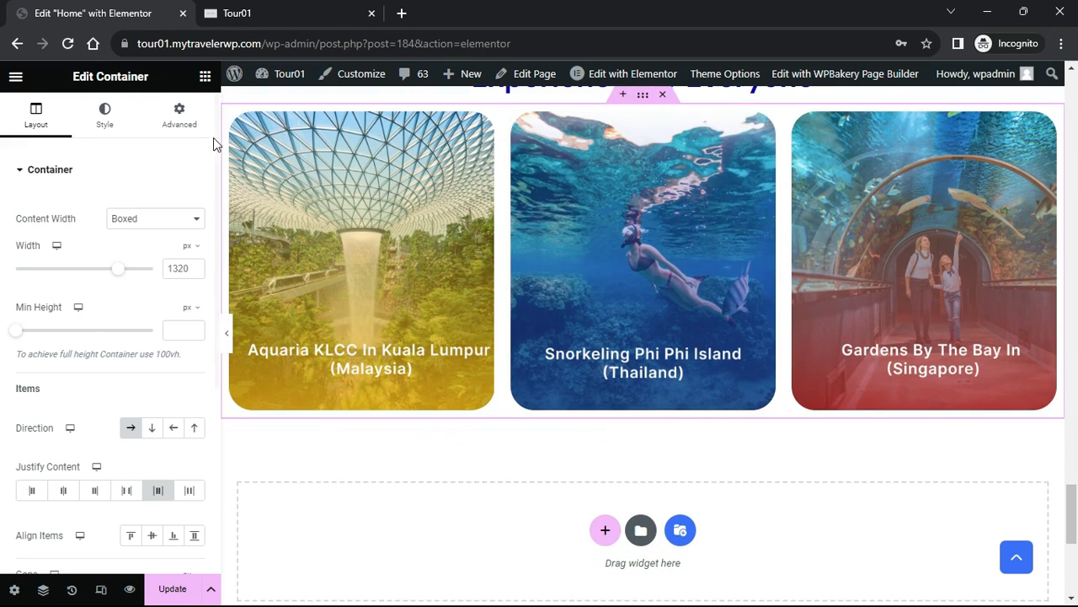
pyautogui.click(179, 116)
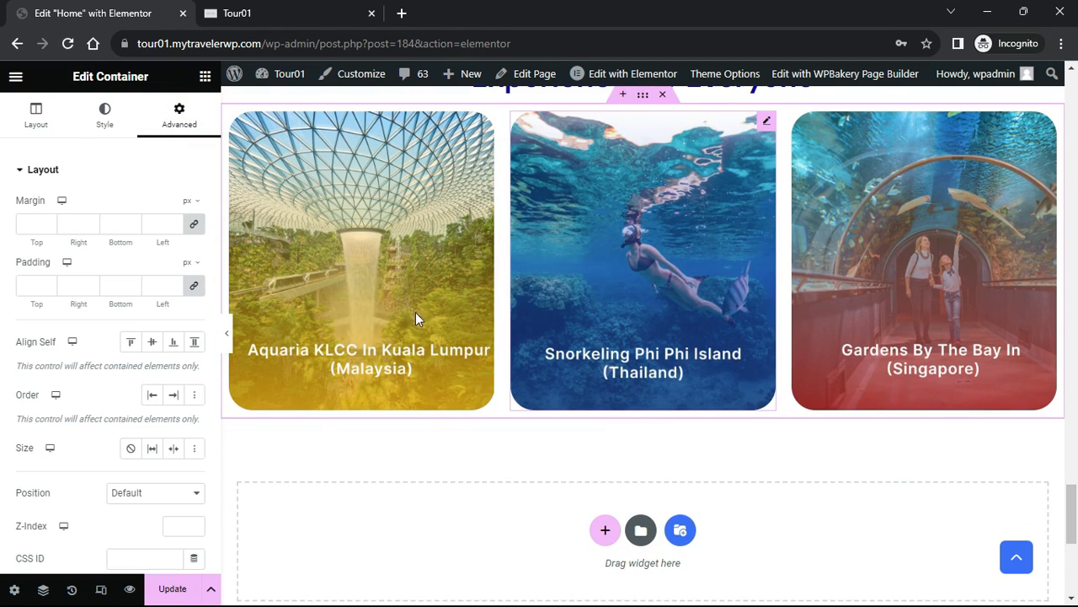
pyautogui.scroll(1, 293, 285)
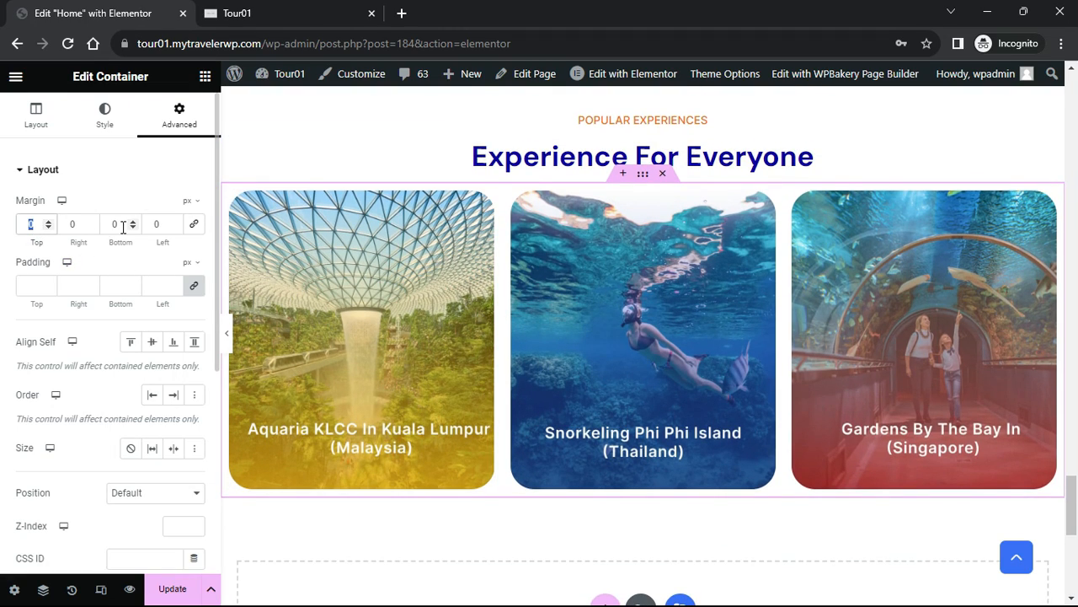
pyautogui.write('0')
pyautogui.write('3')
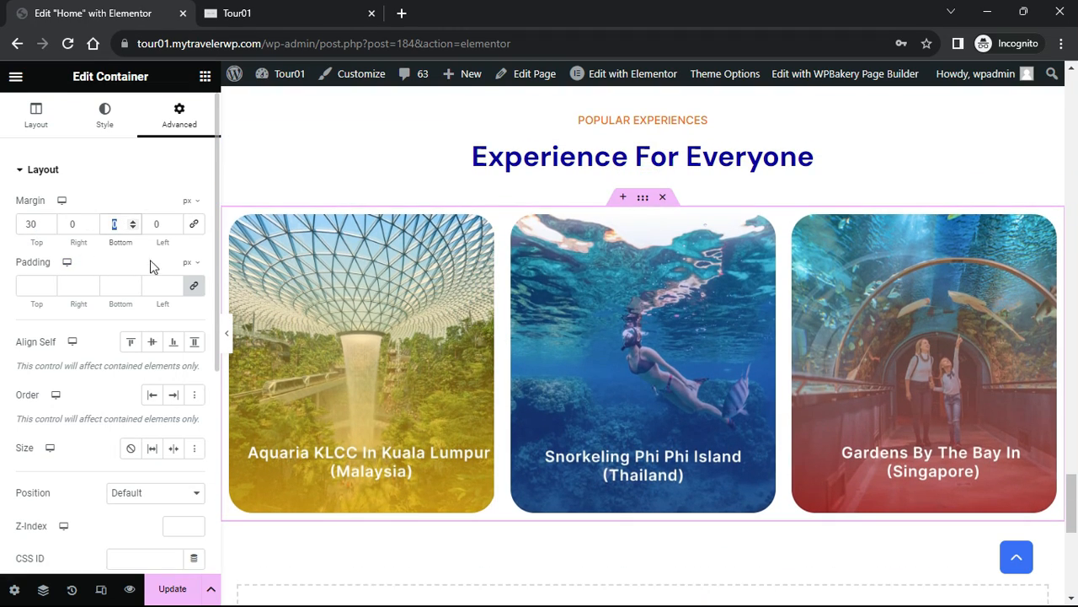
pyautogui.write('0')
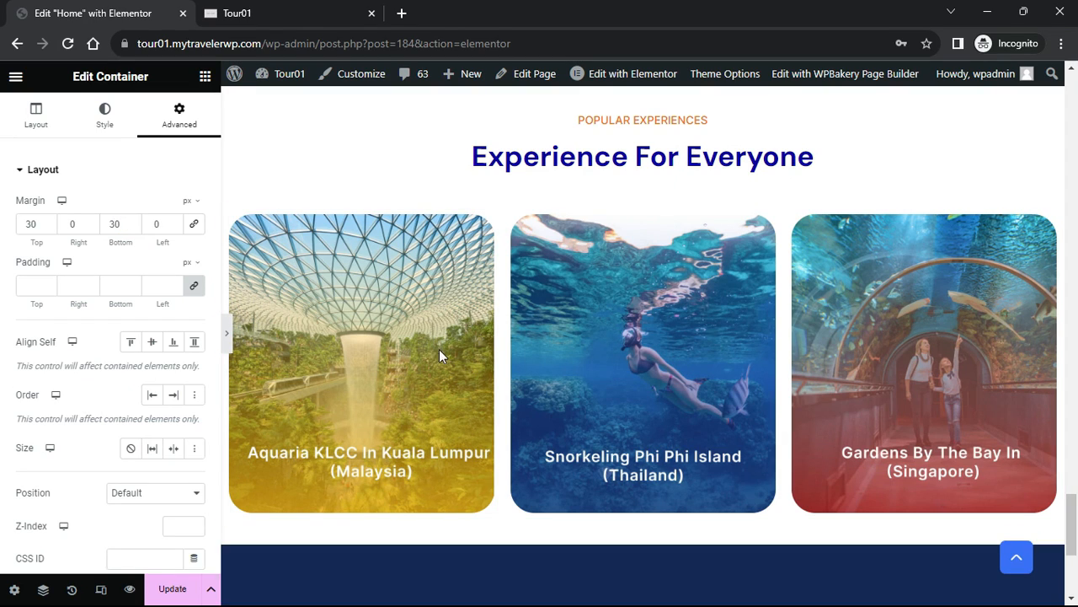
# Preview the Popular Experiences and Other Destinations sections at full width, and update the page
pyautogui.hotkey('ctrl', 'p')
pyautogui.scroll(2, 576, 359)
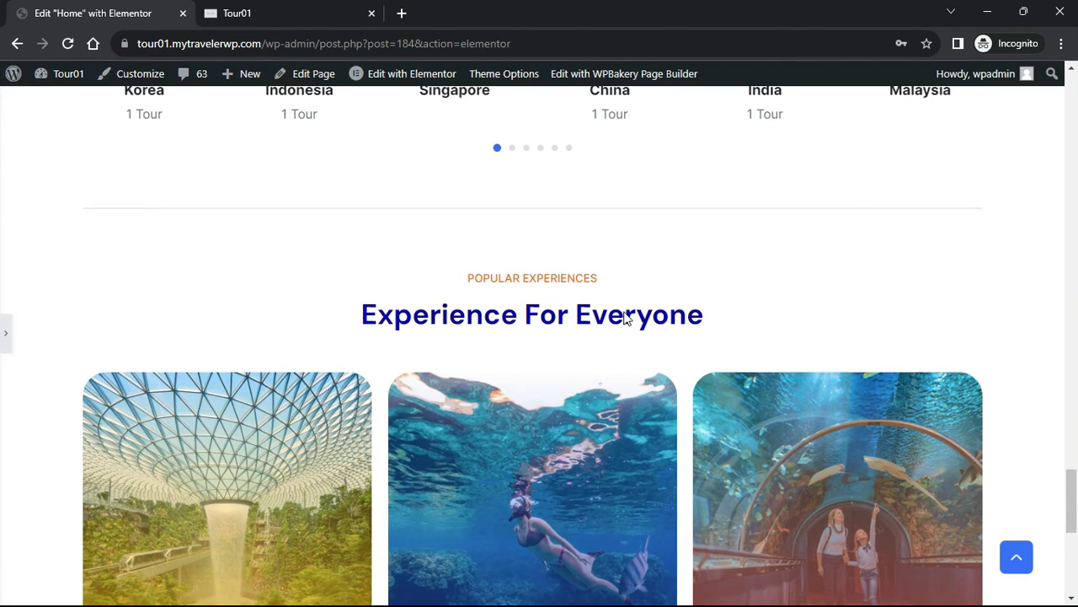
pyautogui.scroll(-2, 292, 396)
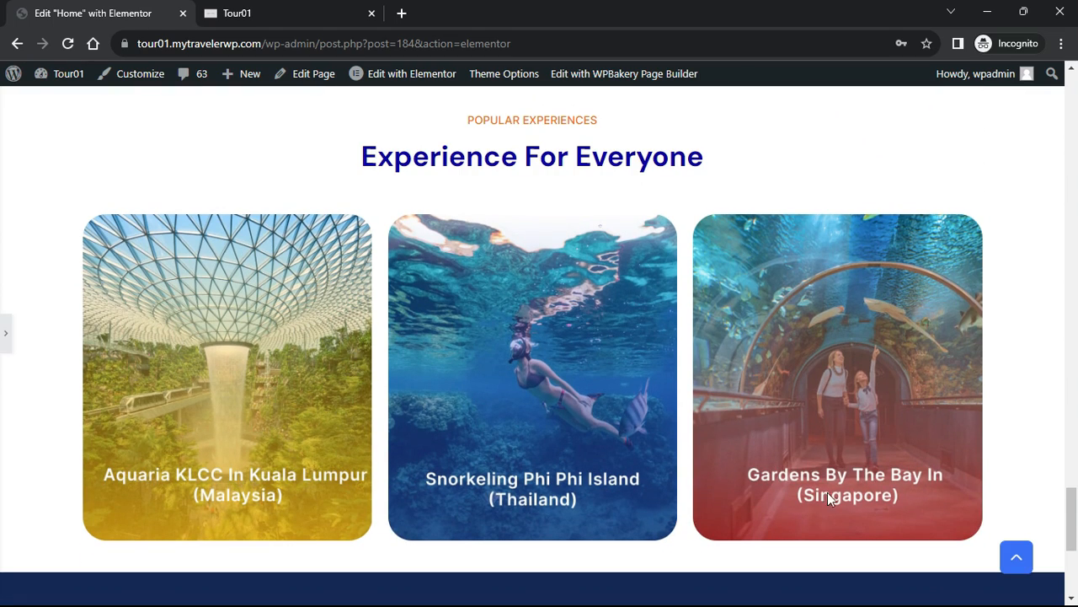
pyautogui.scroll(7, 646, 435)
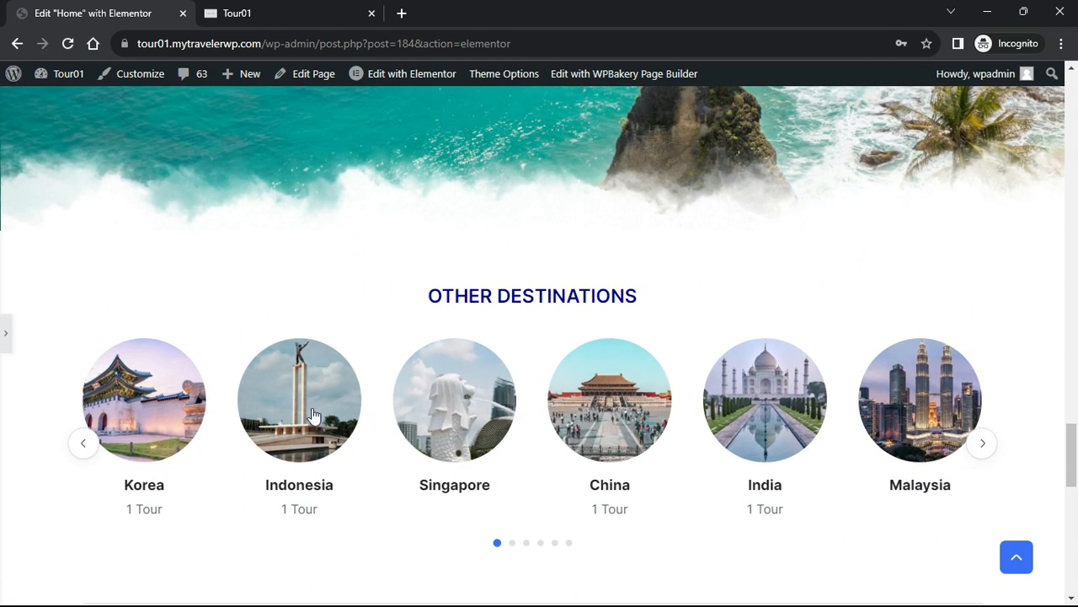
pyautogui.scroll(-2, 573, 450)
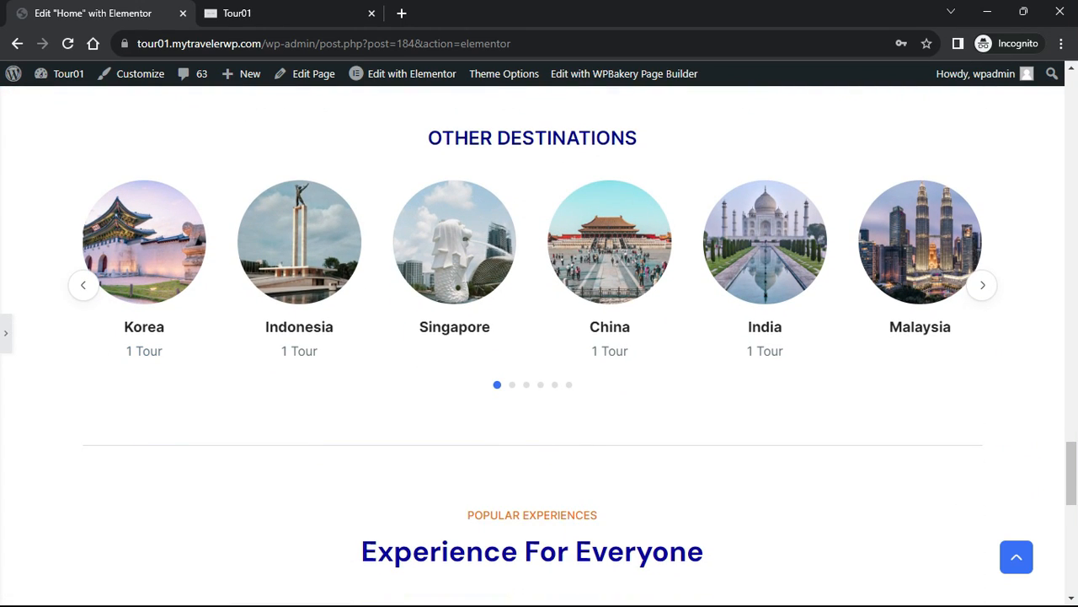
pyautogui.click(6, 332)
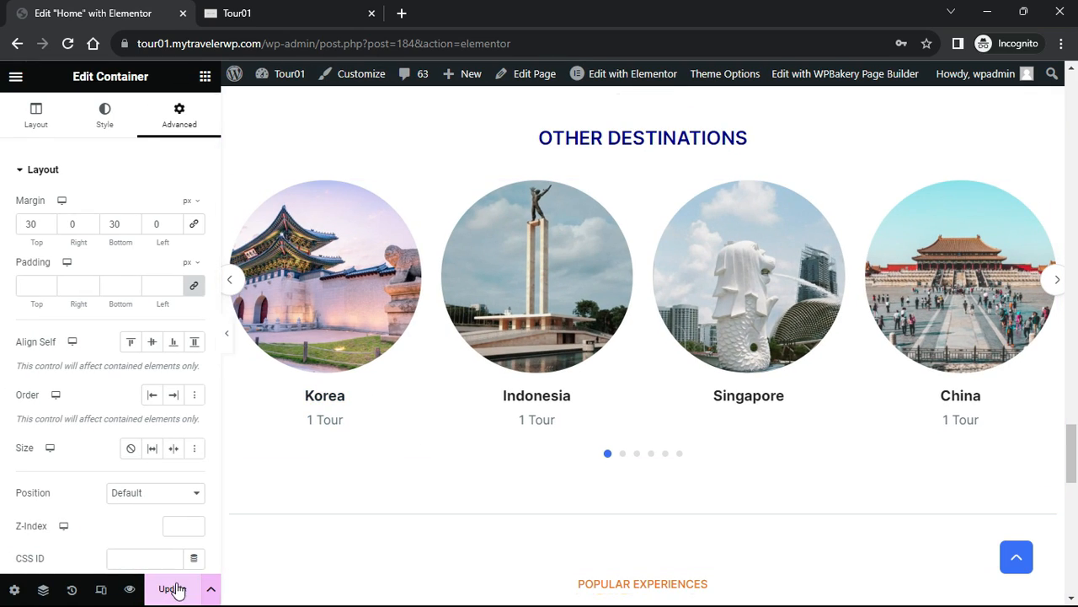
pyautogui.click(173, 588)
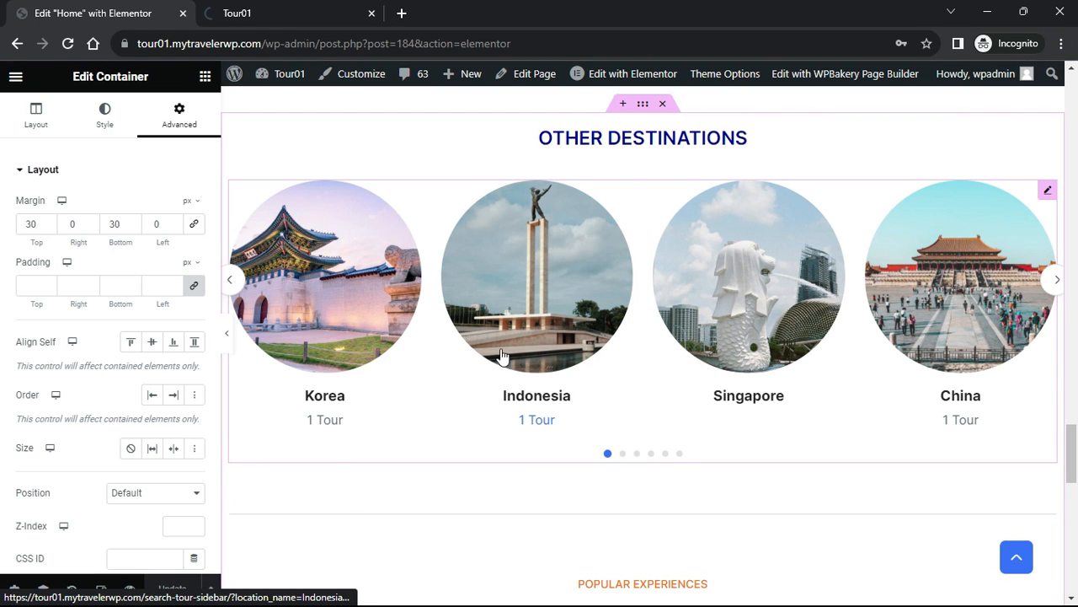
# Review the published home page in the Tour01 browser tab and return to the Elementor editor
pyautogui.click(307, 16)
pyautogui.moveTo(1077, 108); pyautogui.dragTo(1075, 177)
pyautogui.moveTo(1072, 190); pyautogui.dragTo(918, 121)
pyautogui.click(51, 13)
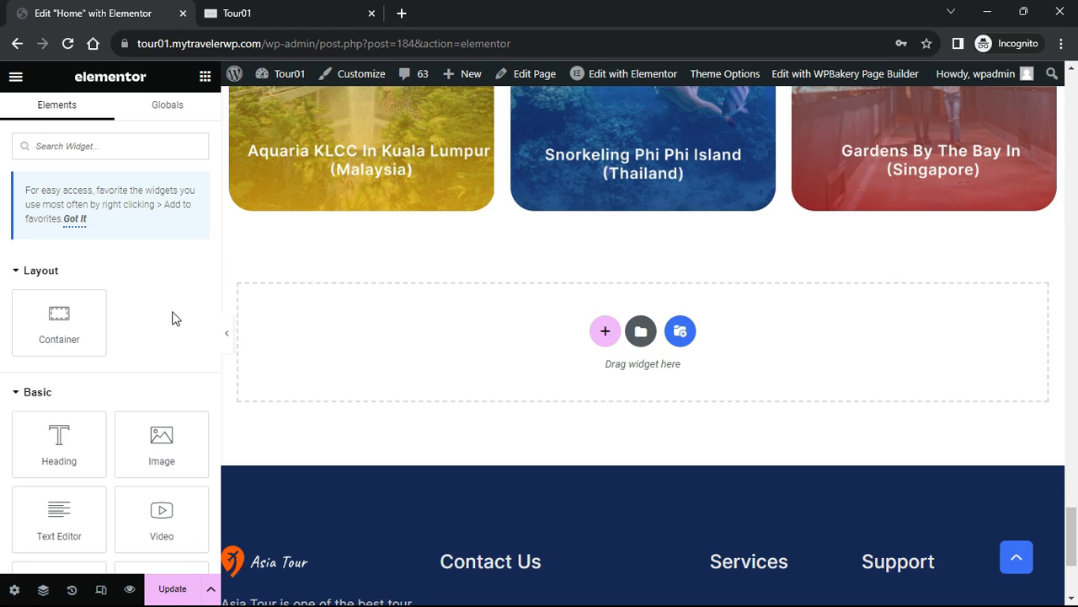
# Add a new container below the image row and give it a classic background in light pink #FDF1F0
pyautogui.moveTo(85, 310); pyautogui.dragTo(402, 310)
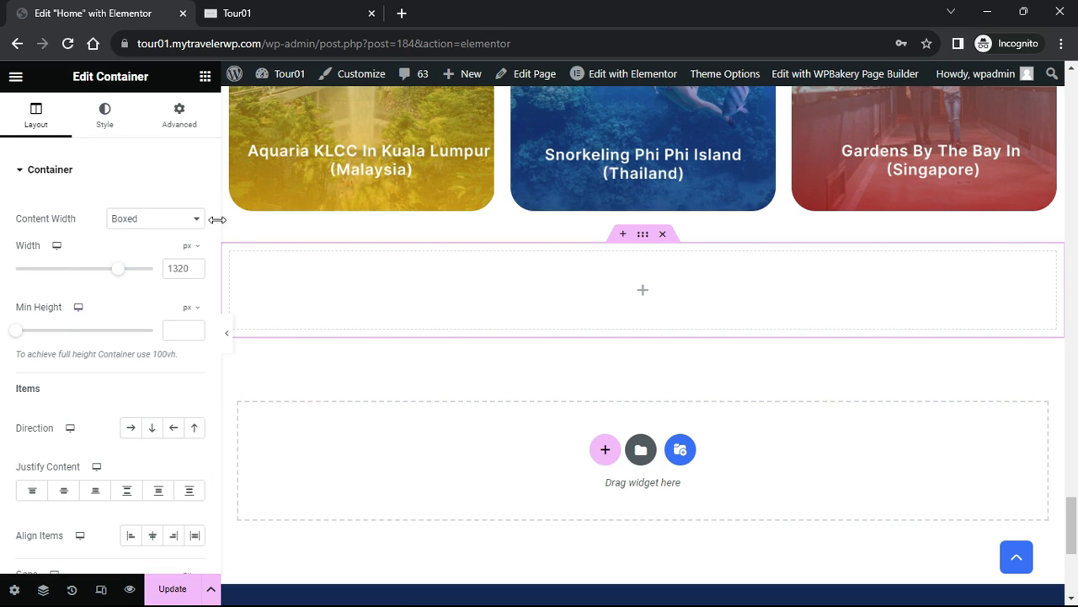
pyautogui.click(101, 122)
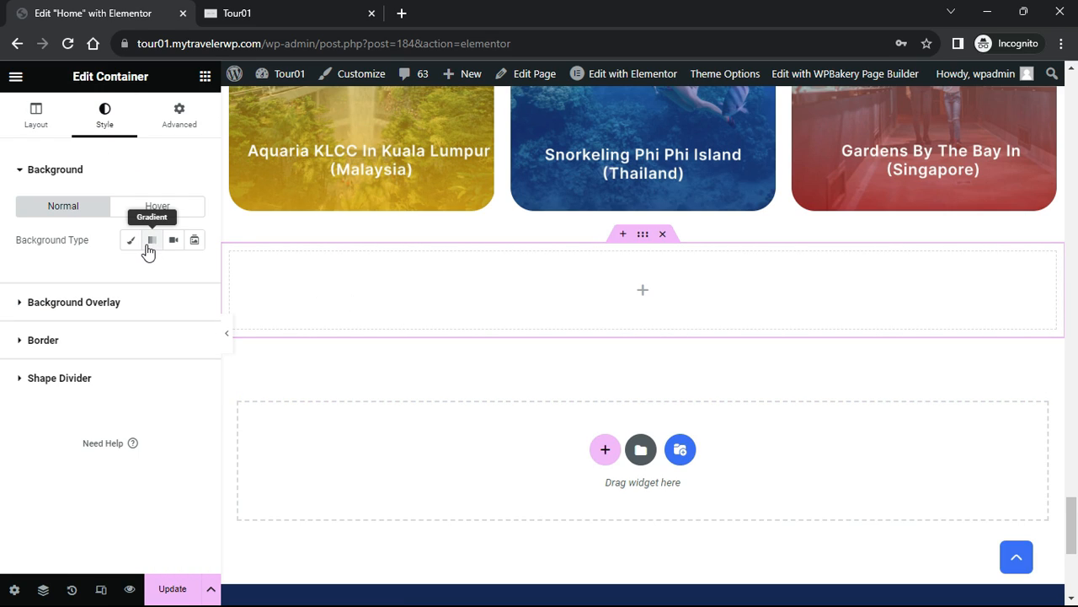
pyautogui.click(131, 242)
pyautogui.click(193, 274)
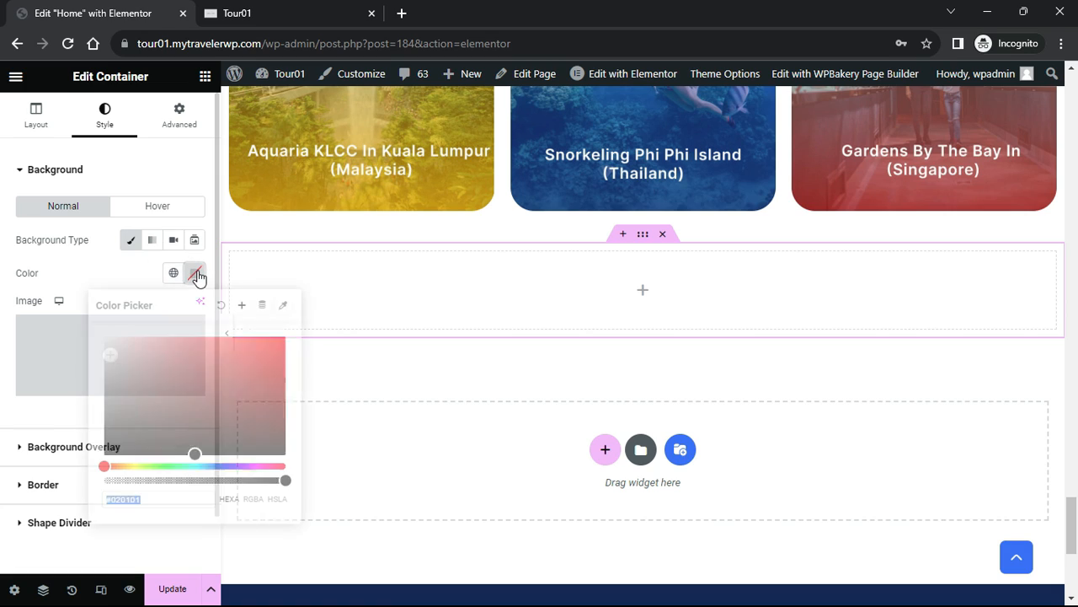
pyautogui.moveTo(166, 423); pyautogui.dragTo(112, 338)
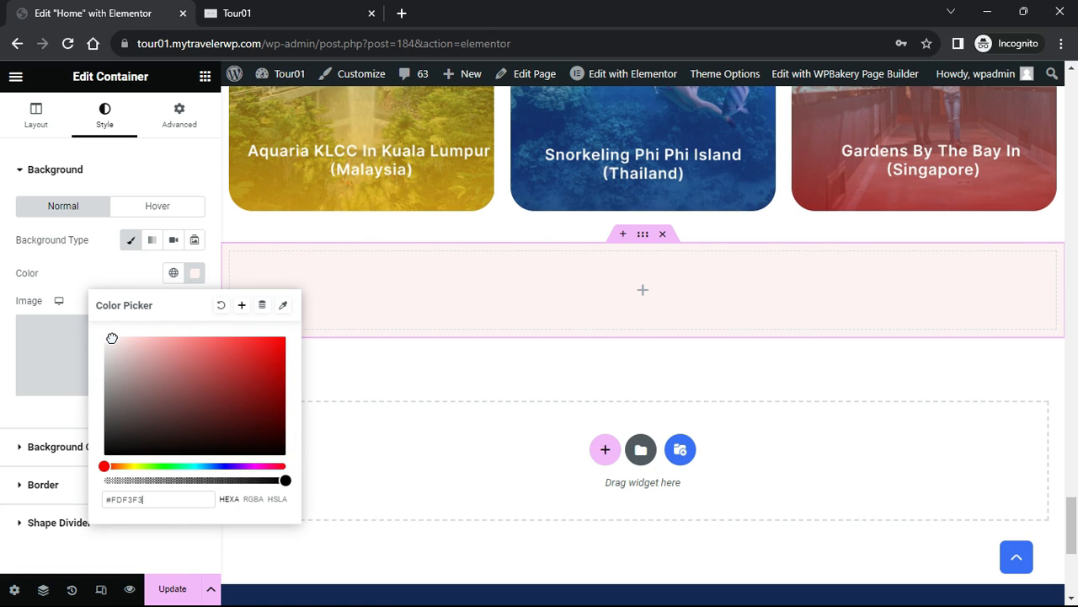
pyautogui.moveTo(103, 466)
pyautogui.mouseDown()
pyautogui.moveTo(118, 467)
pyautogui.moveTo(107, 470)
pyautogui.mouseUp()
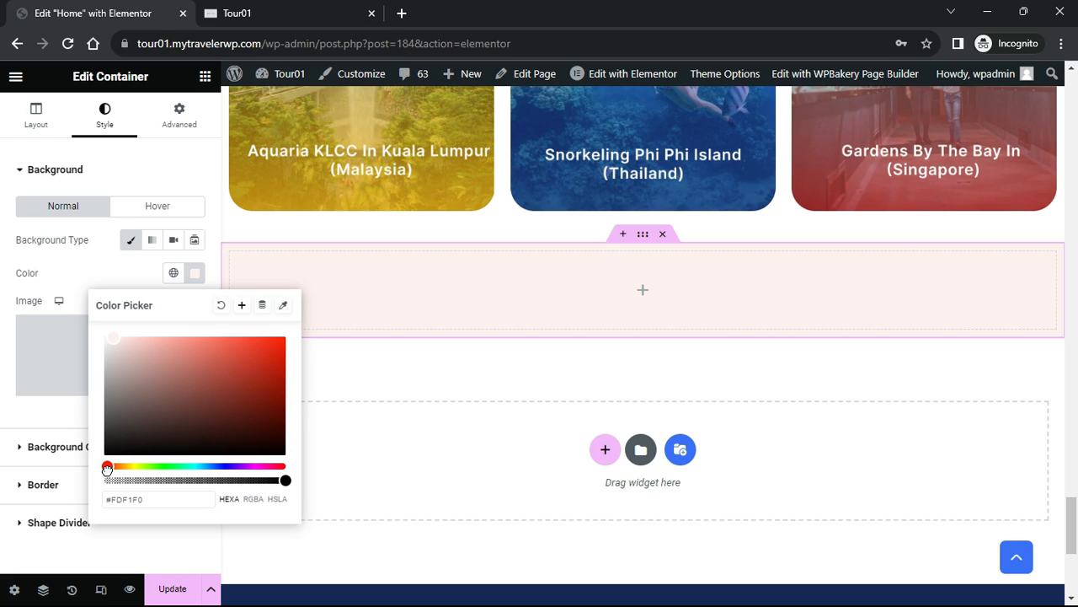
pyautogui.click(125, 268)
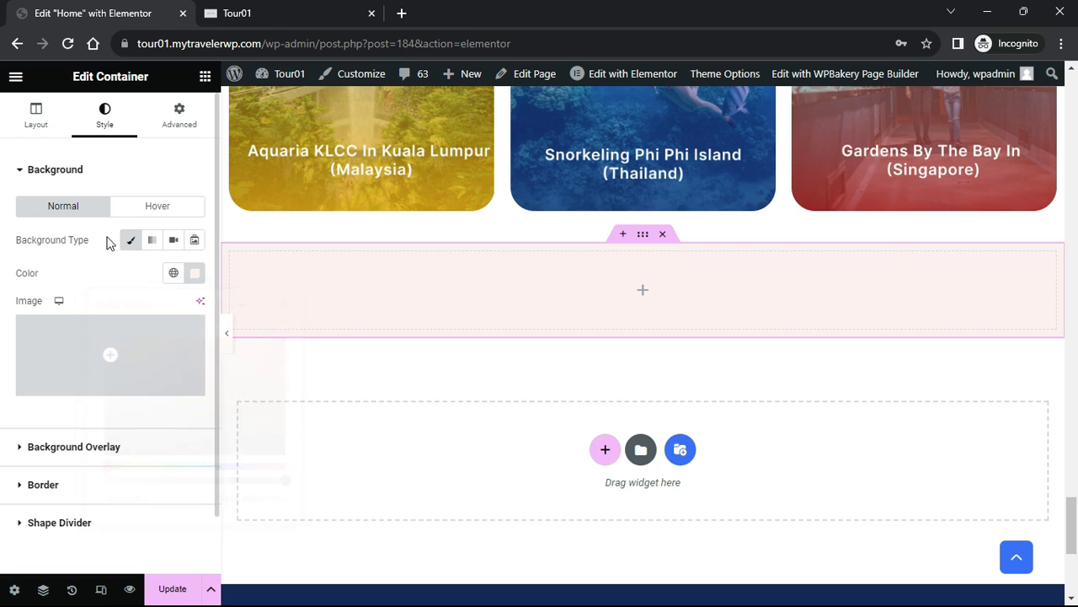
# Set the pink container's minimum height to 520 px
pyautogui.click(30, 123)
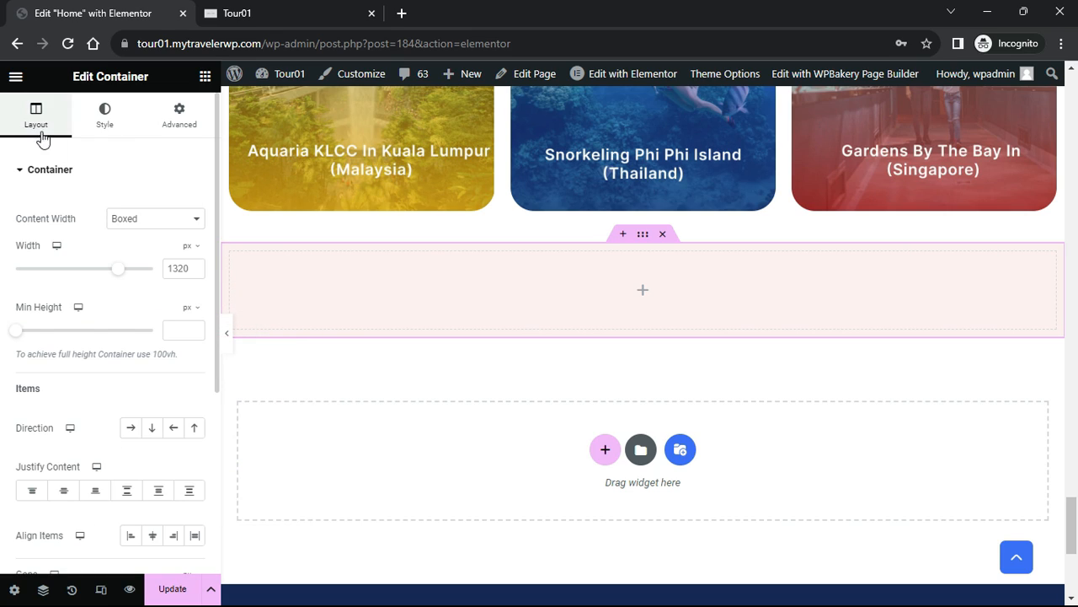
pyautogui.click(172, 328)
pyautogui.write('520')
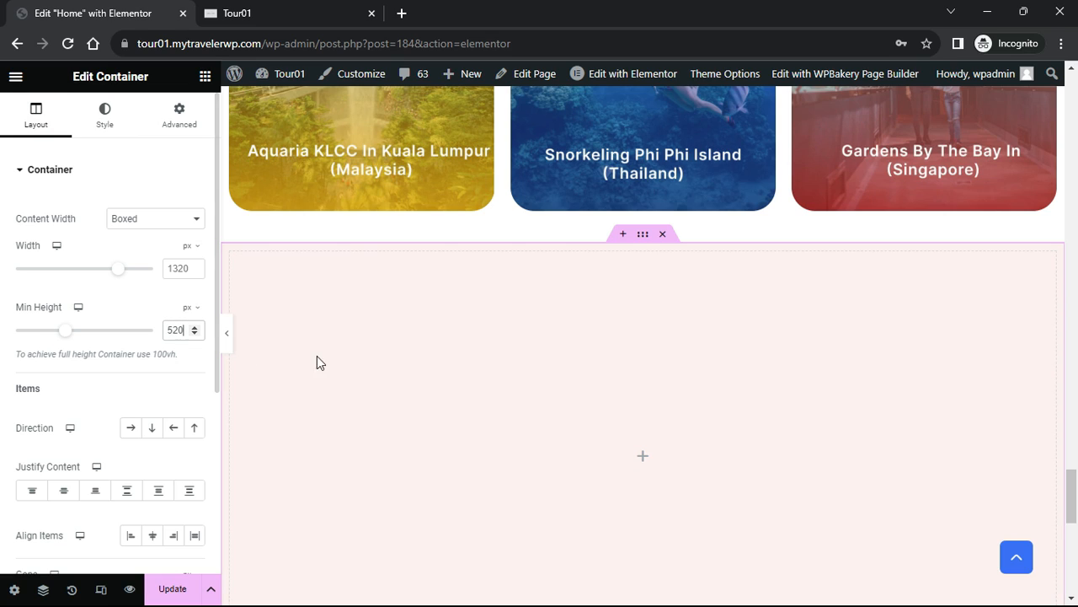
# Nest a container inside the pink container and place an Image widget in it
pyautogui.click(204, 76)
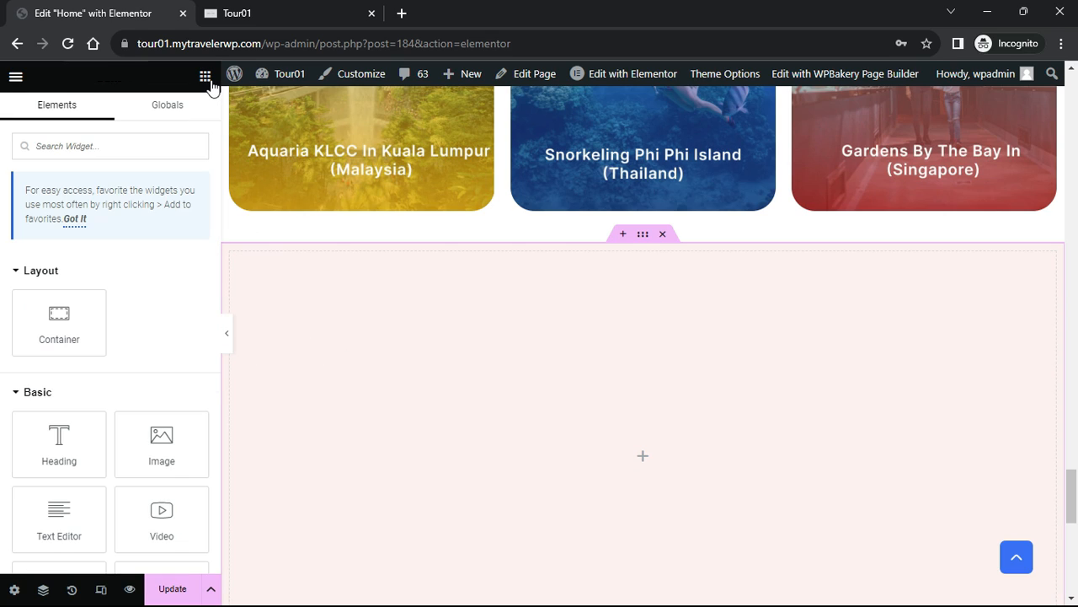
pyautogui.moveTo(105, 320); pyautogui.dragTo(447, 375)
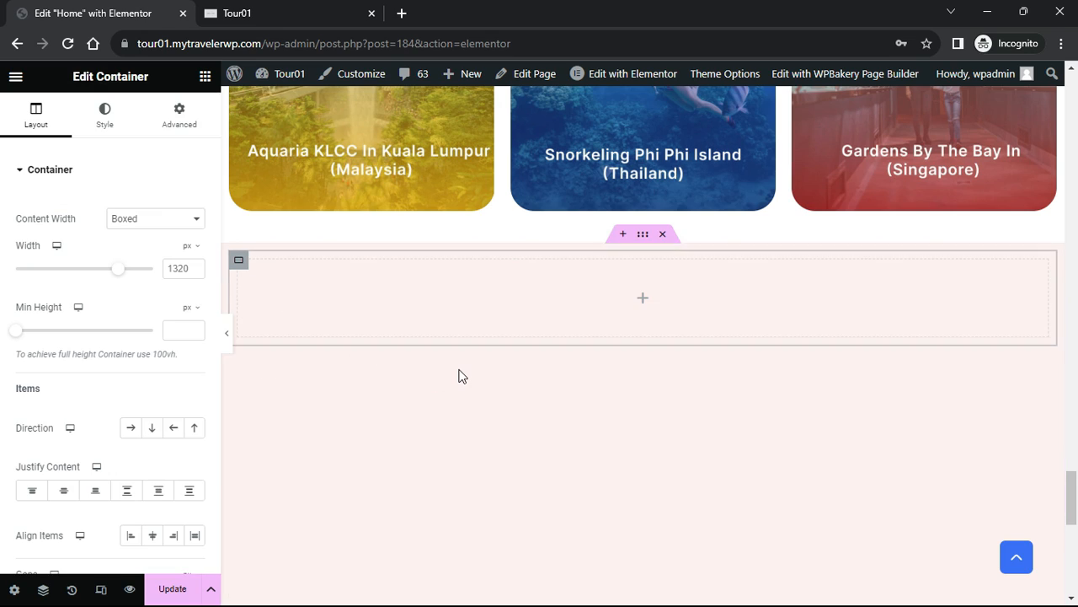
pyautogui.click(205, 76)
pyautogui.moveTo(162, 443); pyautogui.dragTo(316, 292)
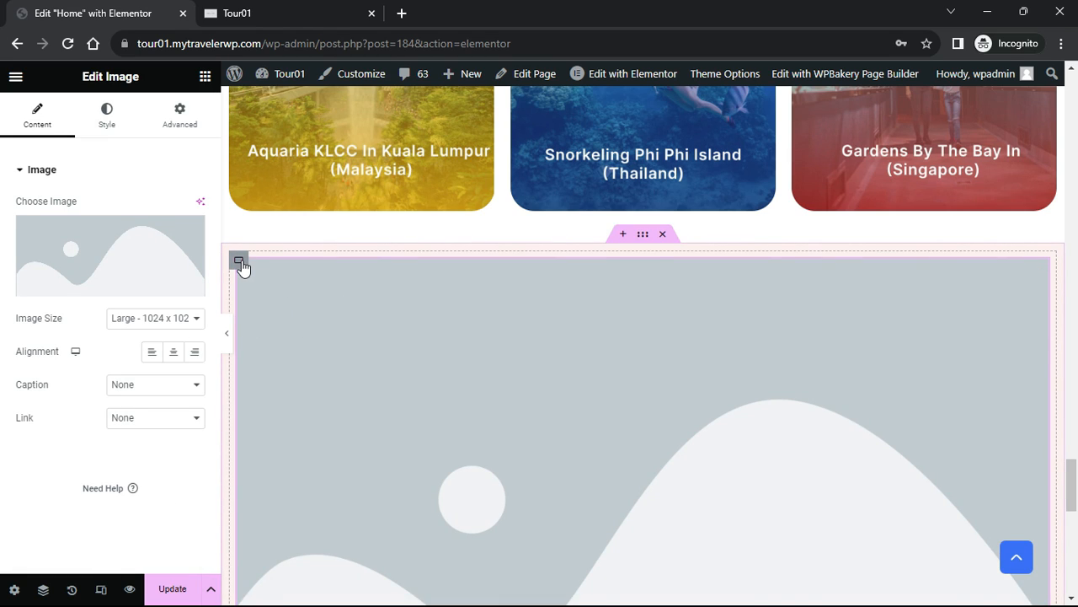
# Add another container beneath the placeholder image and set their parent container's direction to a horizontal row
pyautogui.scroll(-5, 299, 314)
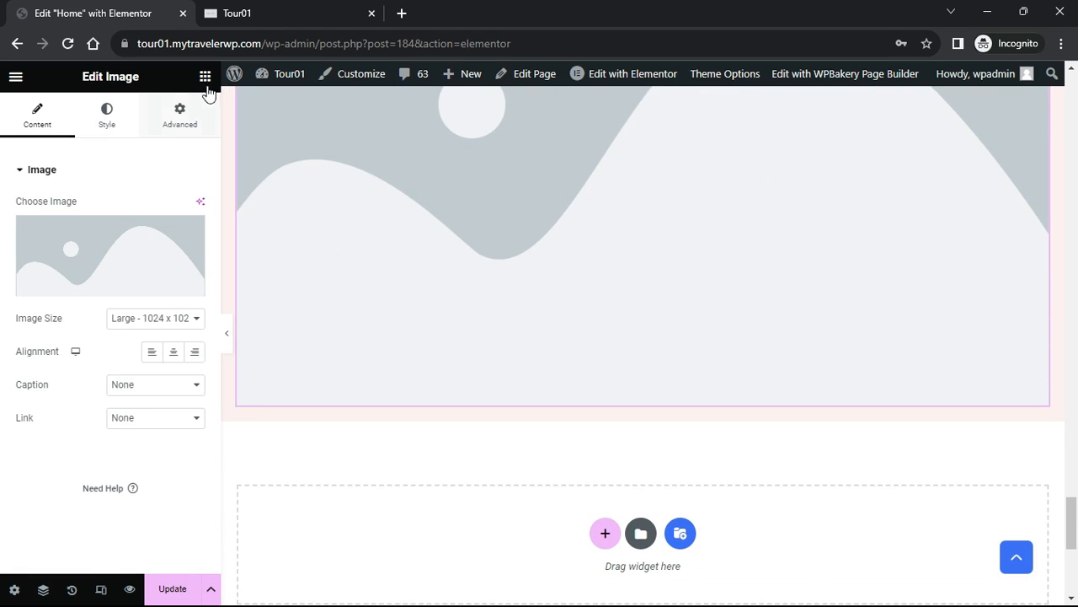
pyautogui.click(207, 80)
pyautogui.moveTo(59, 318); pyautogui.dragTo(294, 390)
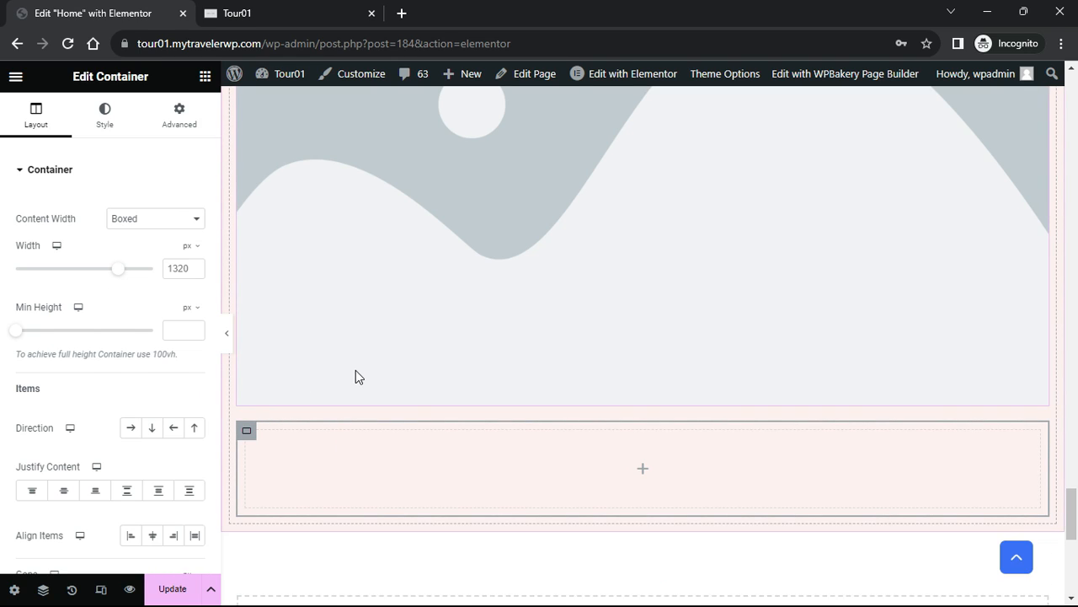
pyautogui.scroll(5, 356, 375)
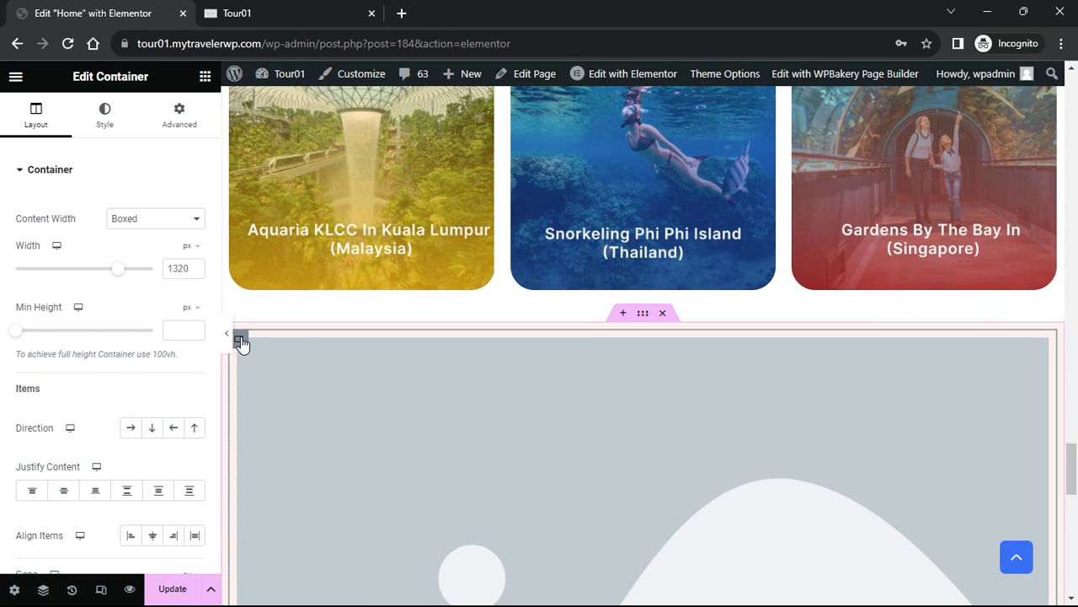
pyautogui.click(130, 427)
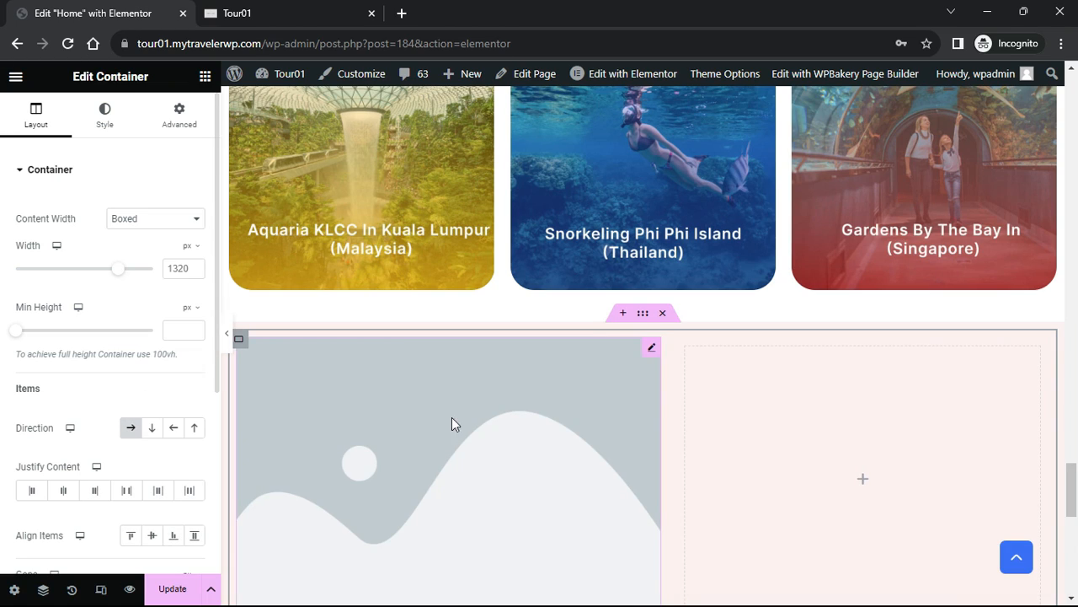
pyautogui.scroll(-2, 471, 387)
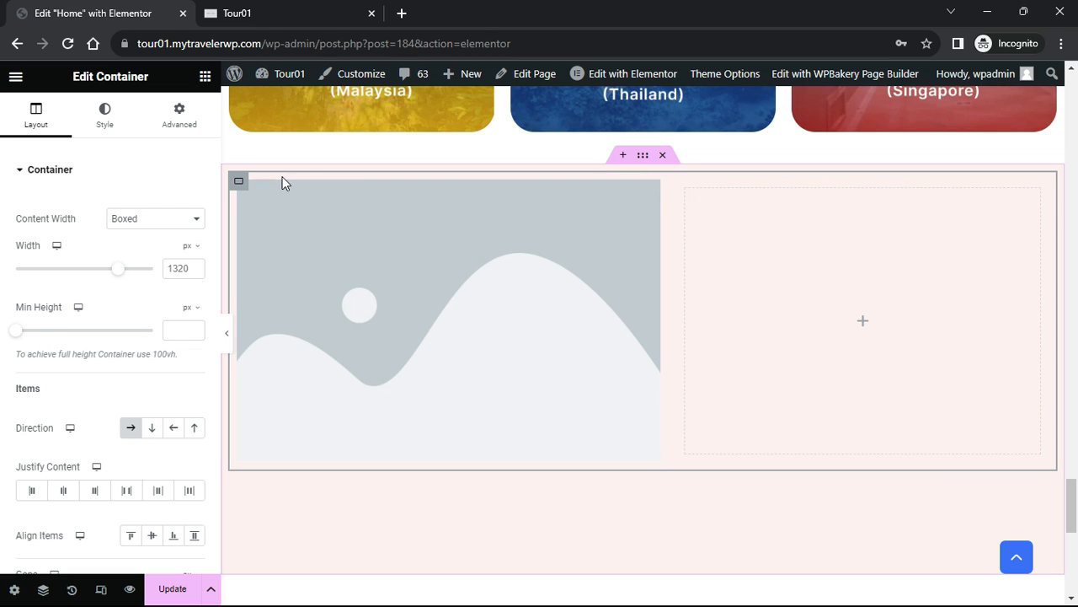
# Set the placeholder image's size to Full and replace it with Model-Marketing-Demo-1.png from the media library
pyautogui.click(652, 191)
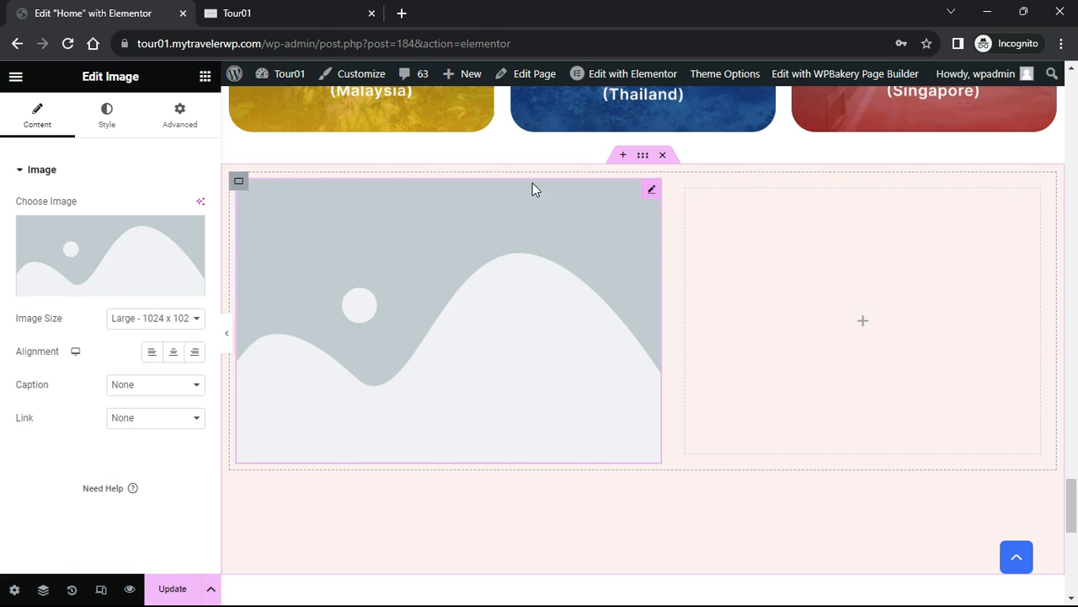
pyautogui.click(136, 322)
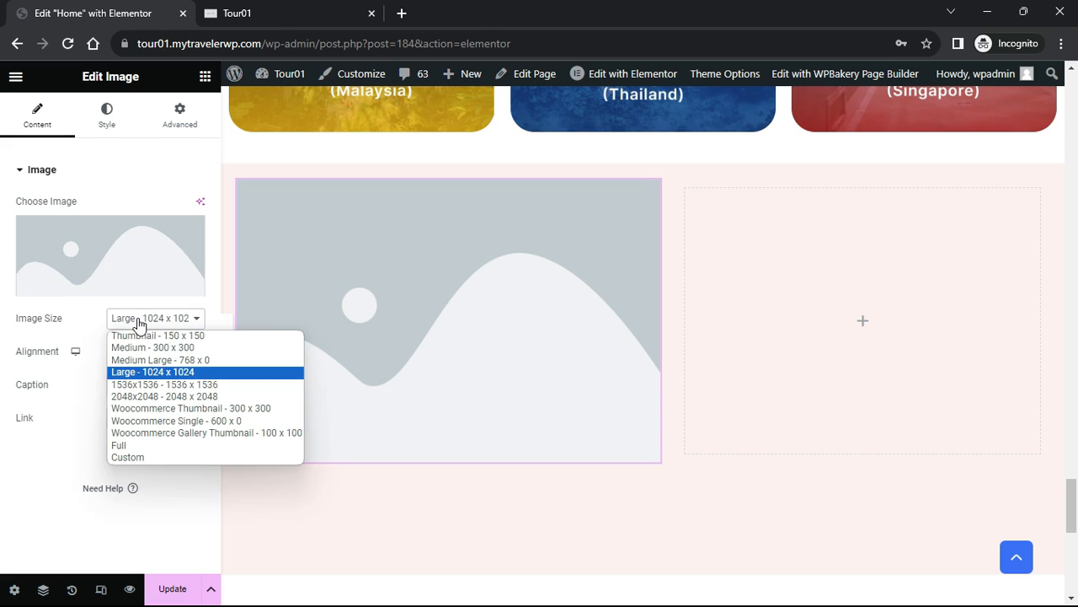
pyautogui.click(129, 443)
pyautogui.click(107, 258)
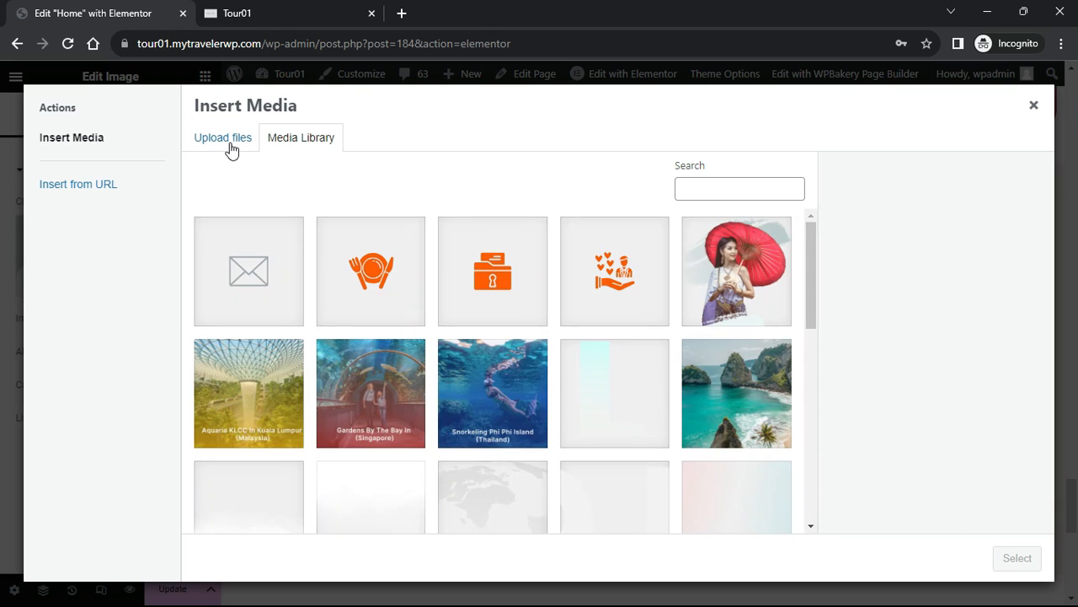
pyautogui.click(733, 286)
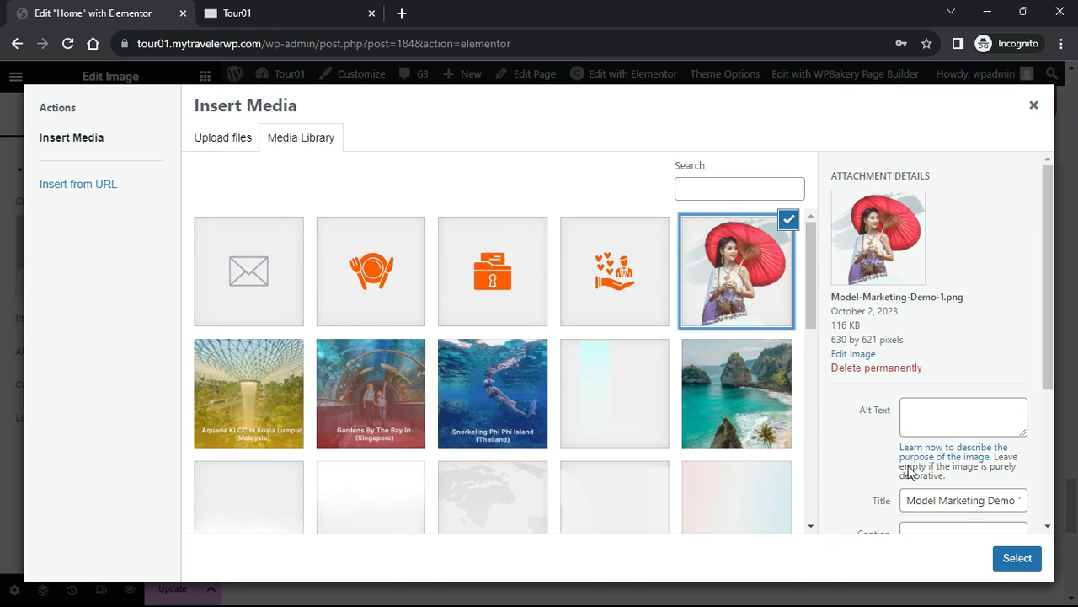
pyautogui.click(1018, 558)
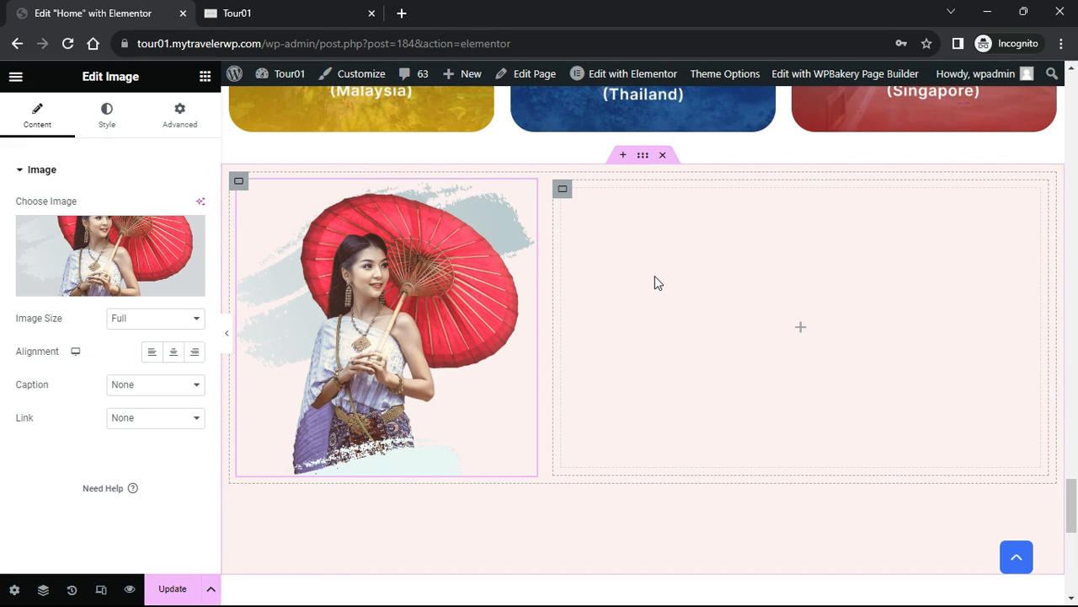
# Add a Heading widget to the empty container beside the image and set its title to "ABOUT US"
pyautogui.click(205, 77)
pyautogui.moveTo(84, 414); pyautogui.dragTo(632, 243)
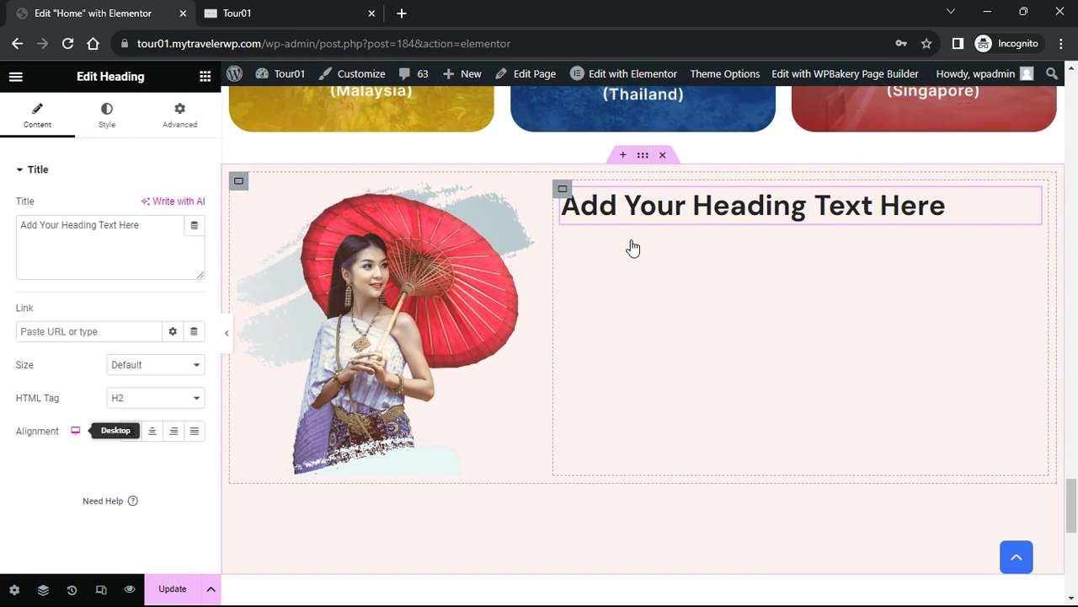
pyautogui.moveTo(151, 226); pyautogui.dragTo(3, 225)
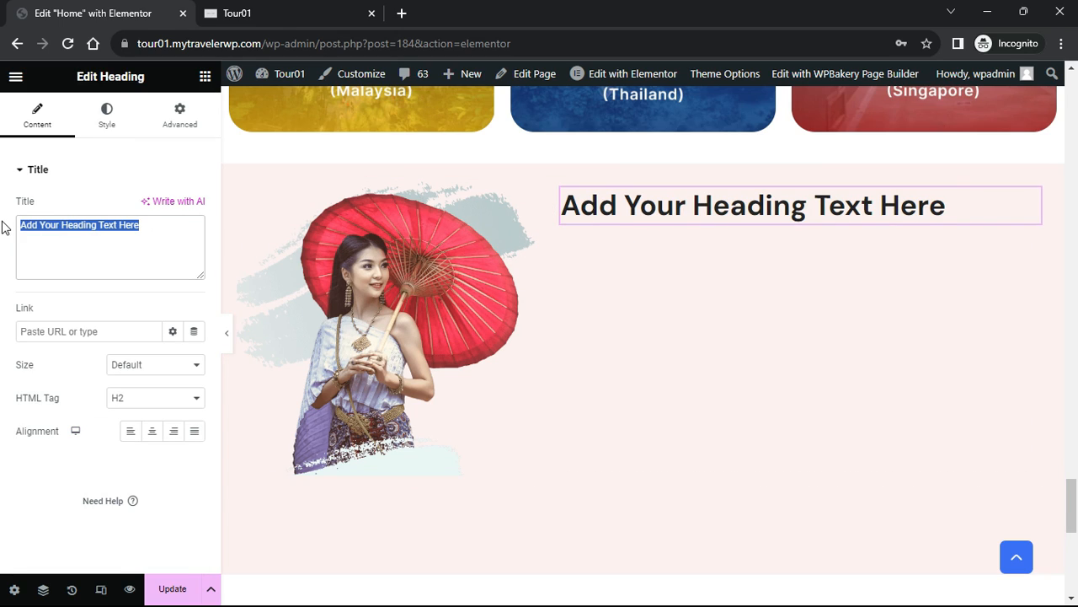
pyautogui.write('ABOUT US')
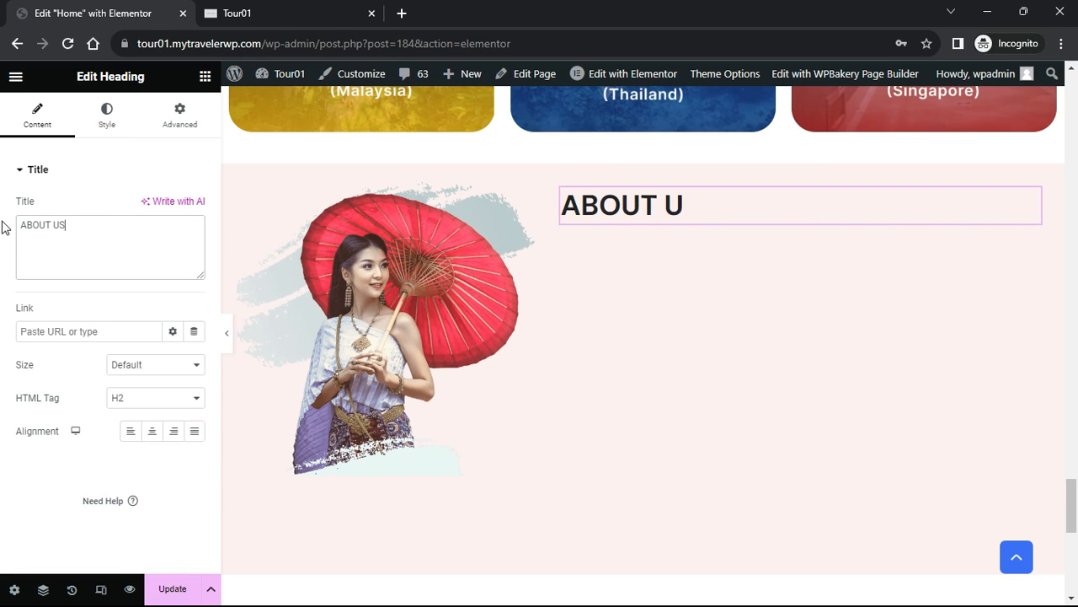
# Set the ABOUT US heading's text color to orange #FD7F08
pyautogui.click(106, 115)
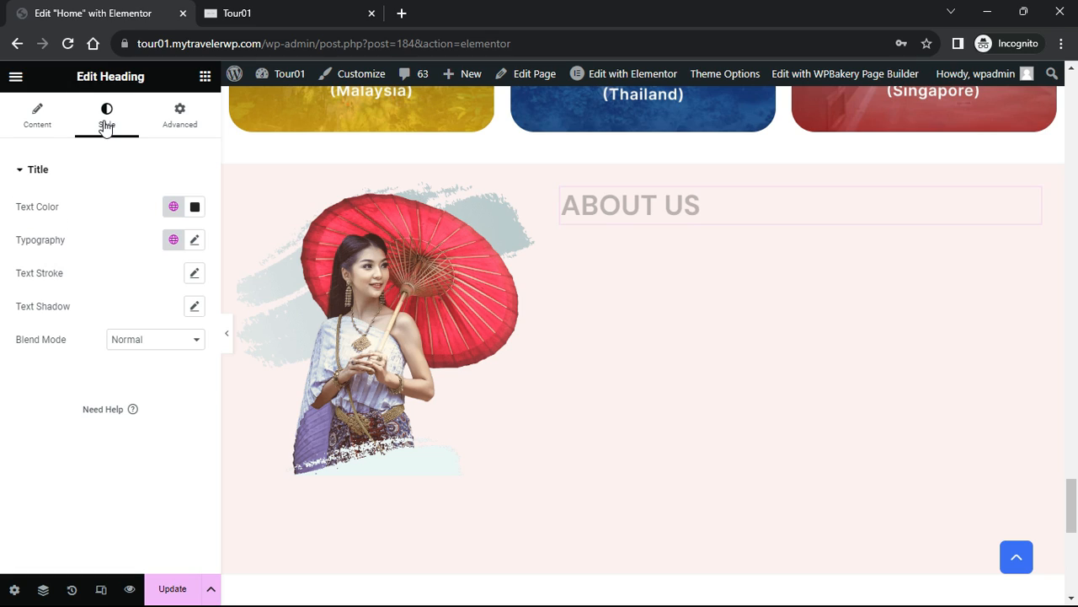
pyautogui.click(194, 207)
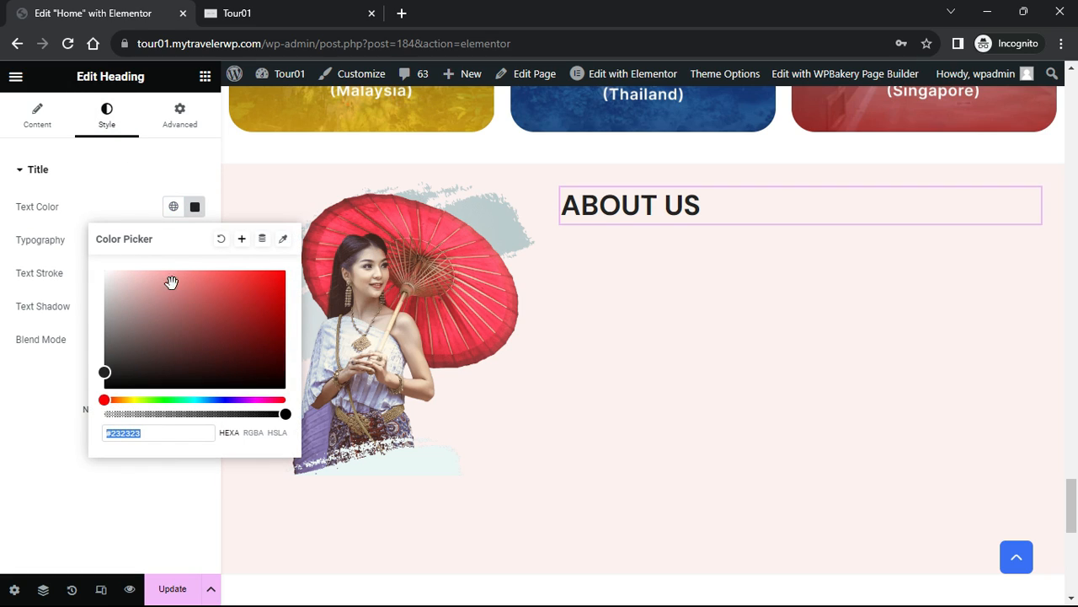
pyautogui.moveTo(106, 377); pyautogui.dragTo(279, 271)
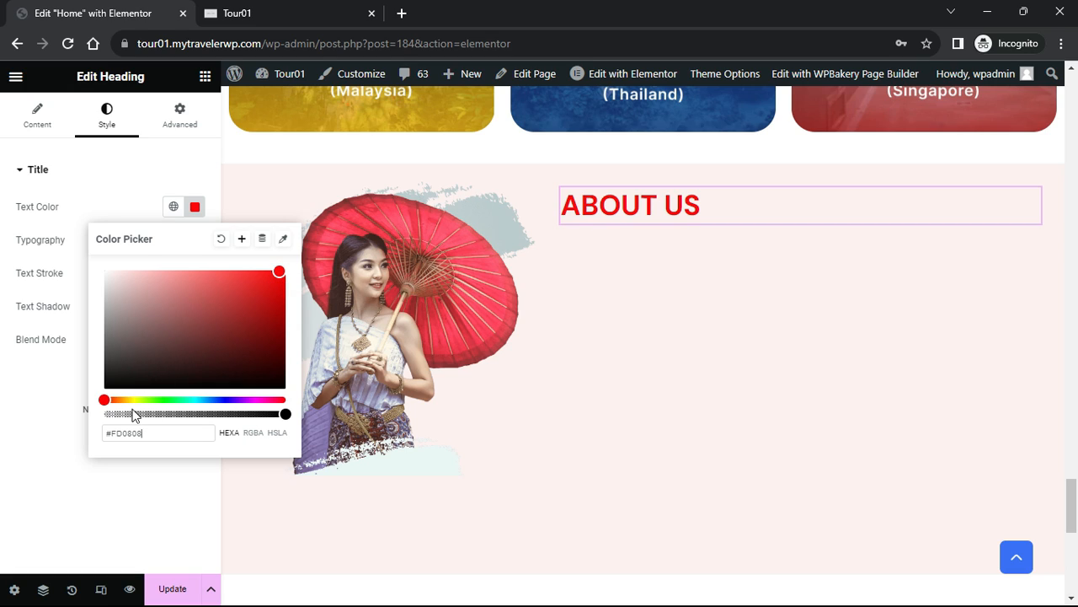
pyautogui.moveTo(103, 400); pyautogui.dragTo(118, 399)
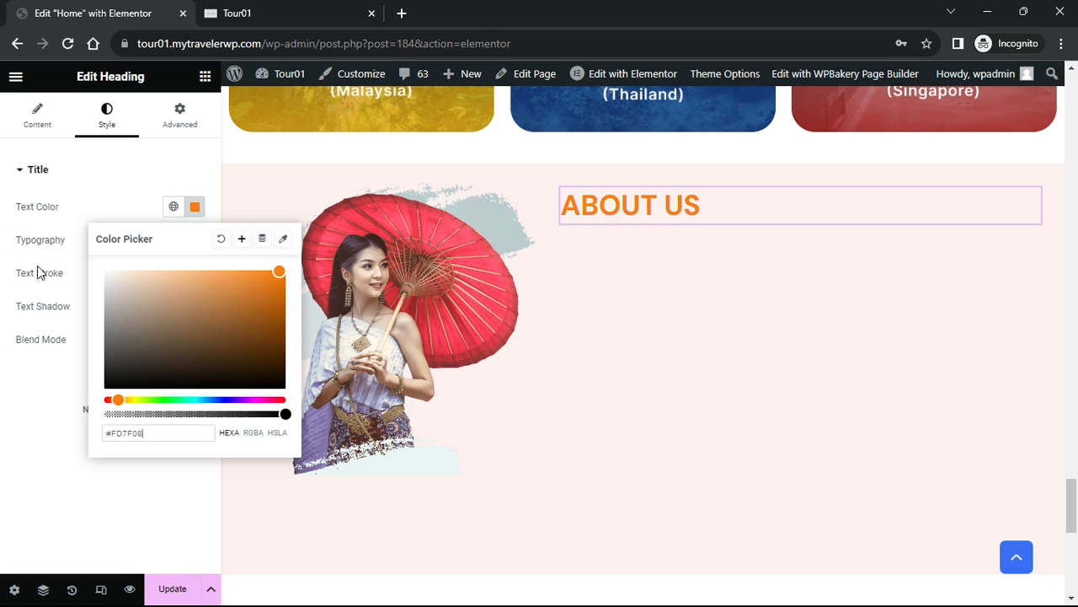
pyautogui.click(25, 239)
# Set the ABOUT US heading's typography to the Inter family at 14 px
pyautogui.click(195, 240)
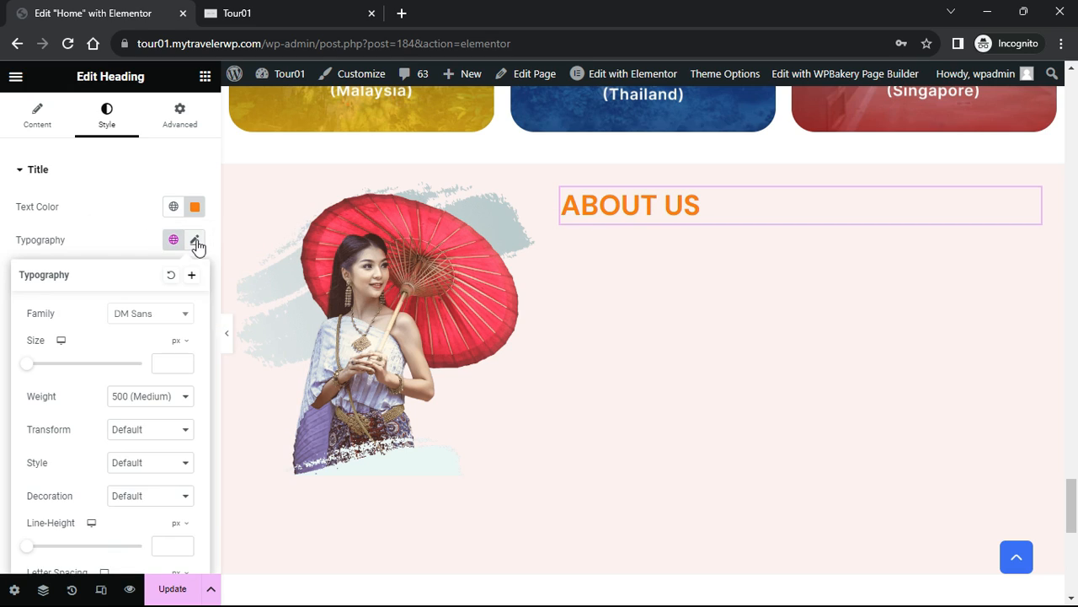
pyautogui.click(160, 316)
pyautogui.write('Inter')
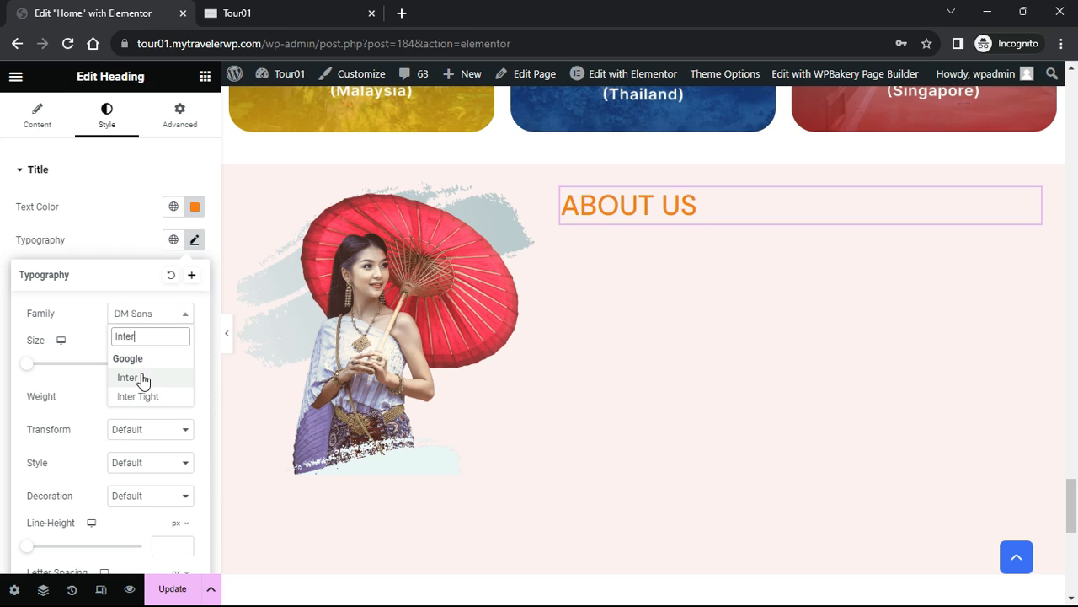
pyautogui.click(144, 378)
pyautogui.click(160, 364)
pyautogui.write('14')
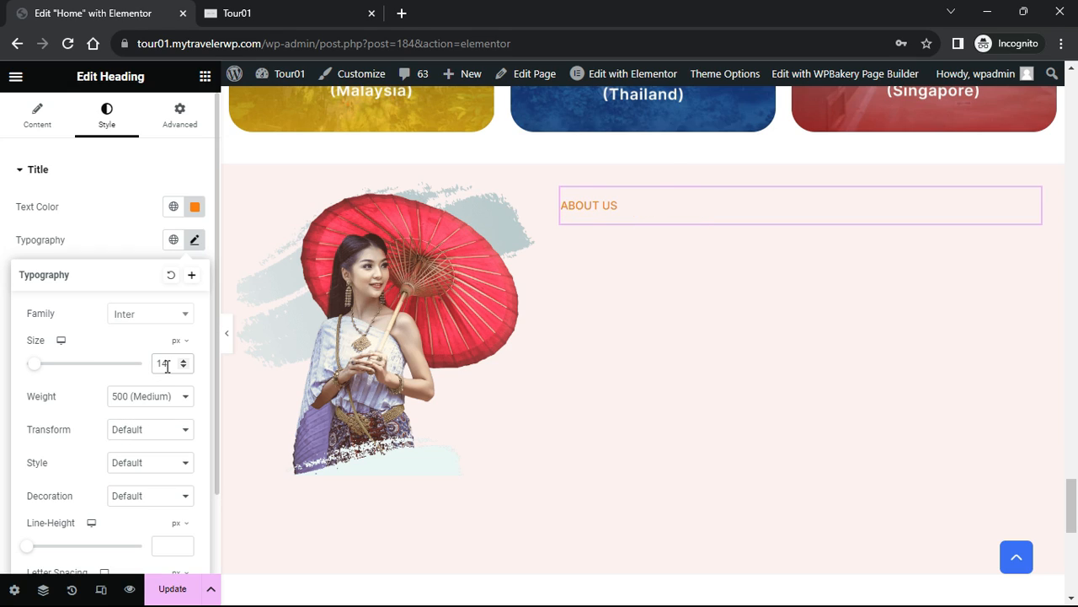
# Add a Heading widget below ABOUT US reading "We are proudly Asia Tour Experts Specializing in Asia Private Tours & Tailored Travel"
pyautogui.click(205, 77)
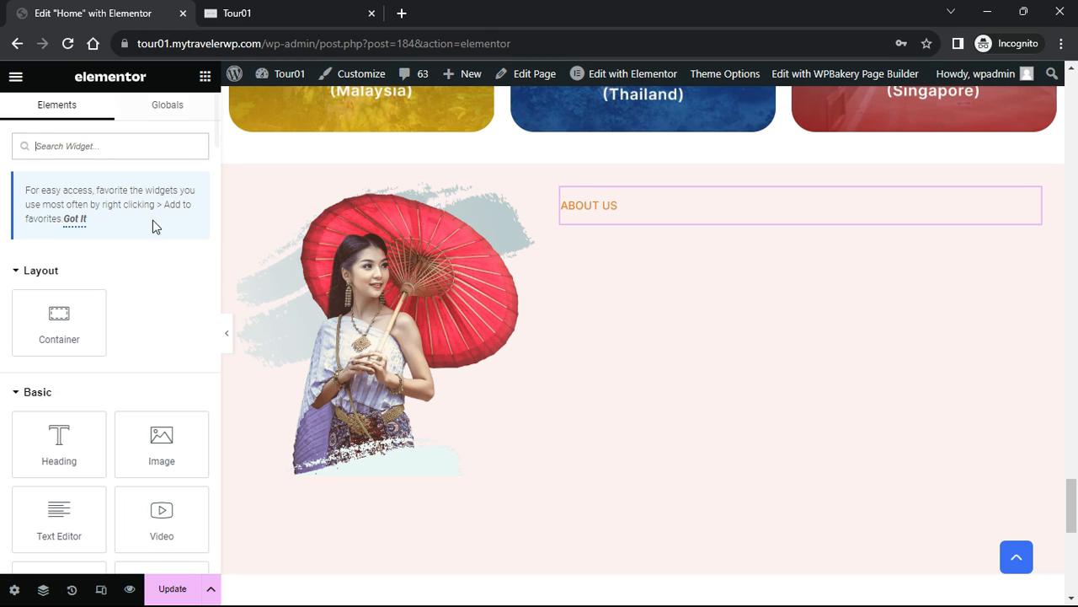
pyautogui.moveTo(61, 432); pyautogui.dragTo(624, 225)
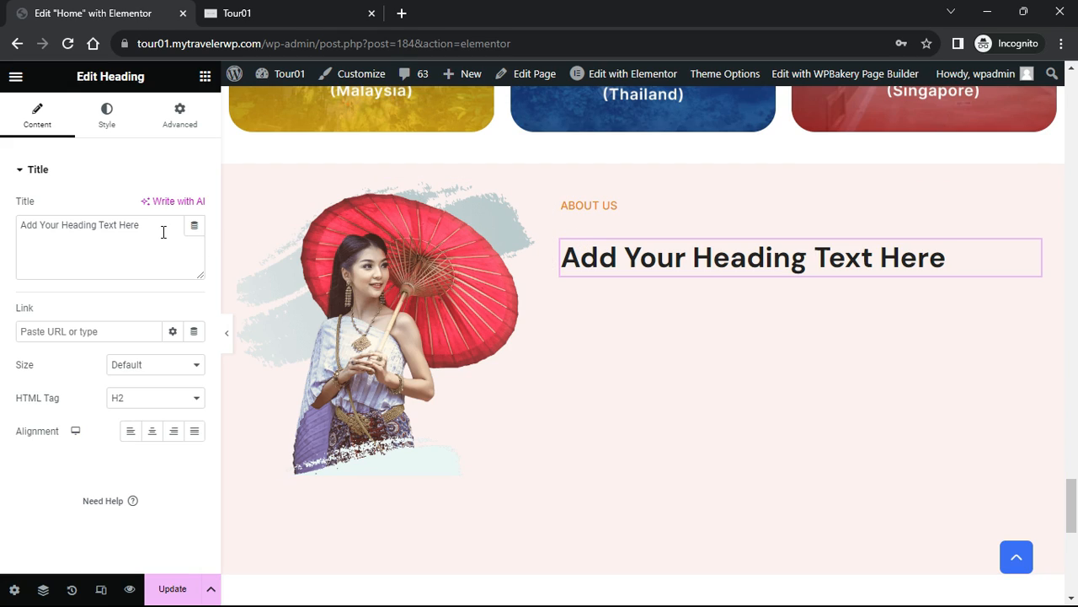
pyautogui.moveTo(163, 231); pyautogui.dragTo(2, 237)
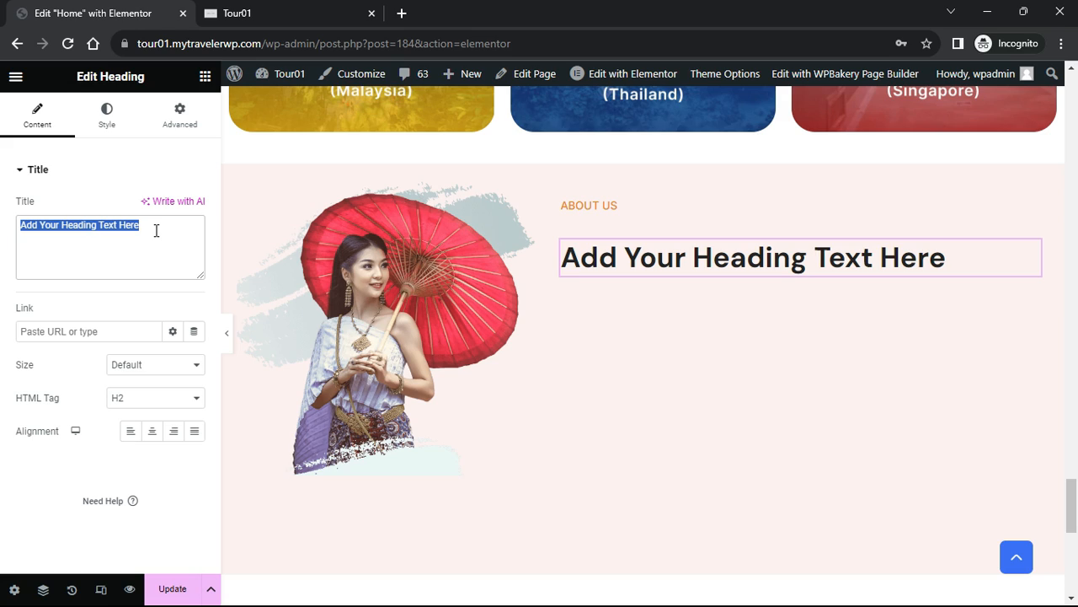
pyautogui.write('We are proudly Asia Tour Experts Specializing in Asia Private Tours & Tailored Travel')
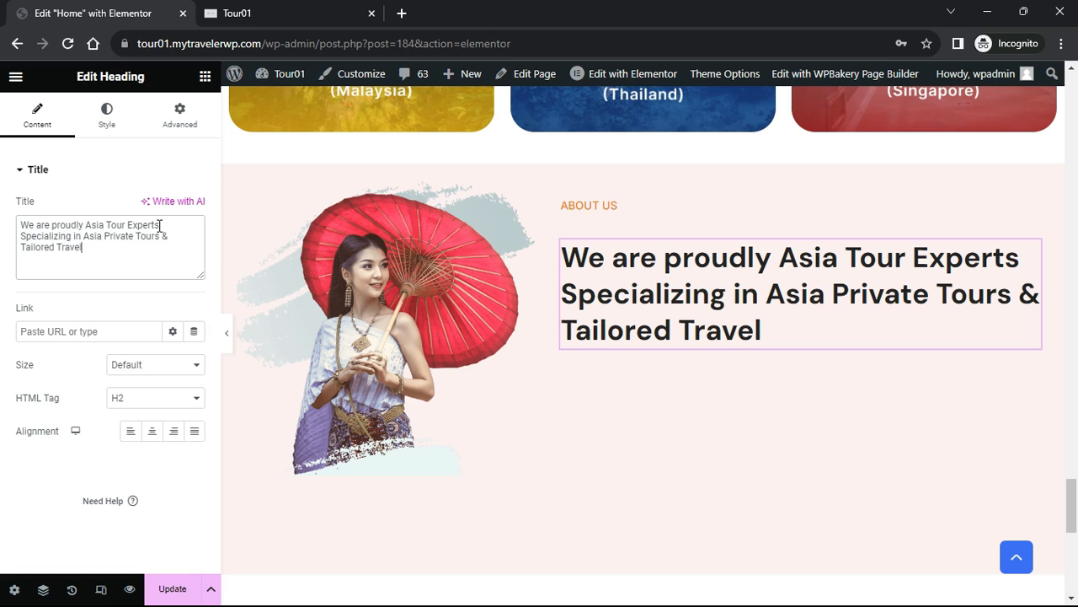
# Set the text color of the "We are proudly Asia Tour Experts" heading to dark blue #000B6F
pyautogui.click(106, 114)
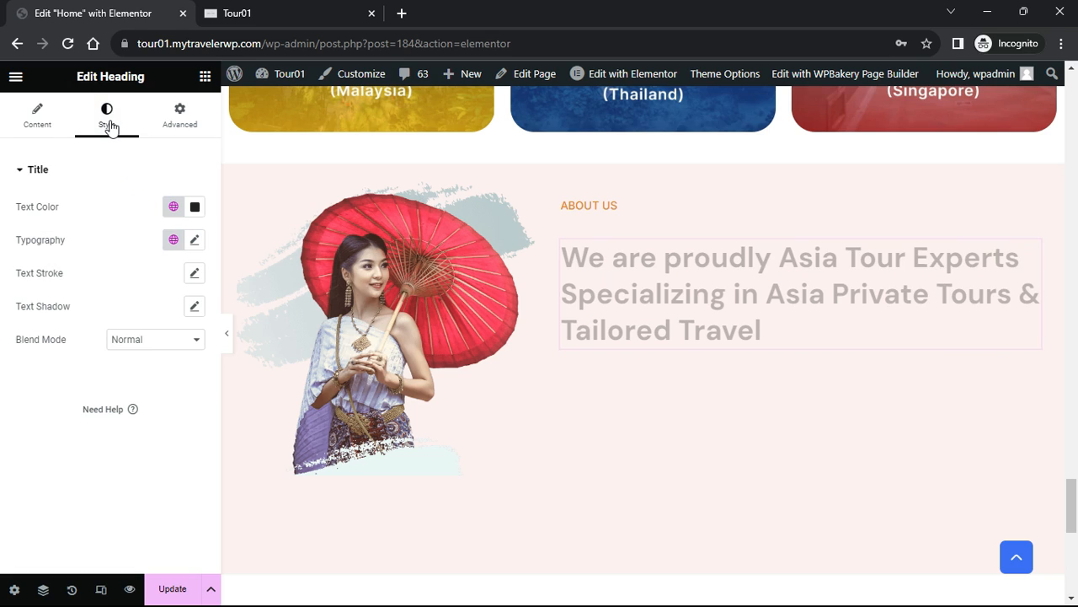
pyautogui.click(196, 208)
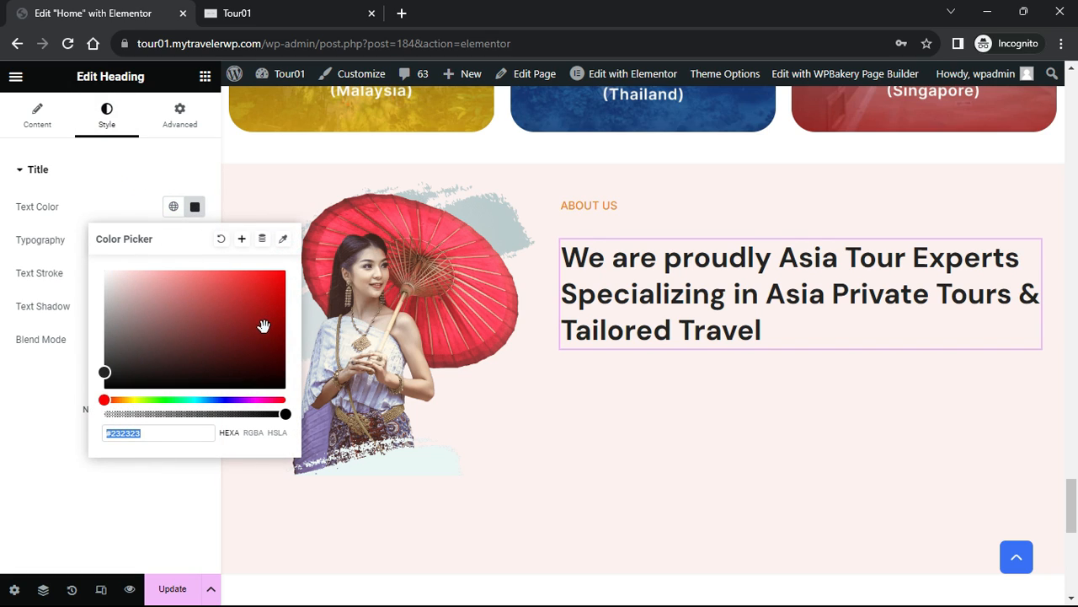
pyautogui.moveTo(107, 401); pyautogui.dragTo(221, 402)
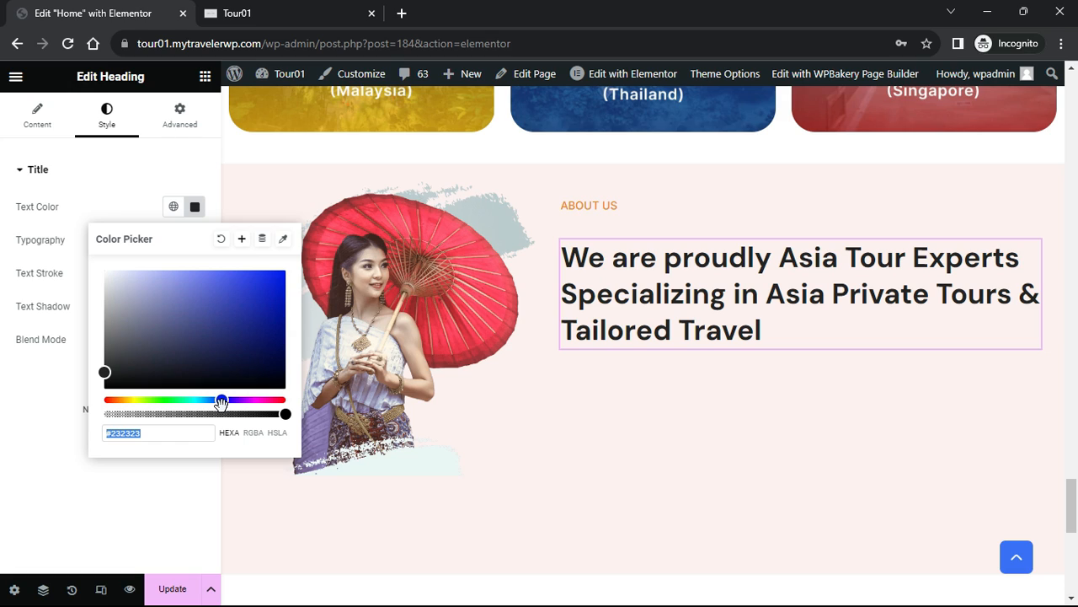
pyautogui.moveTo(110, 384); pyautogui.dragTo(299, 322)
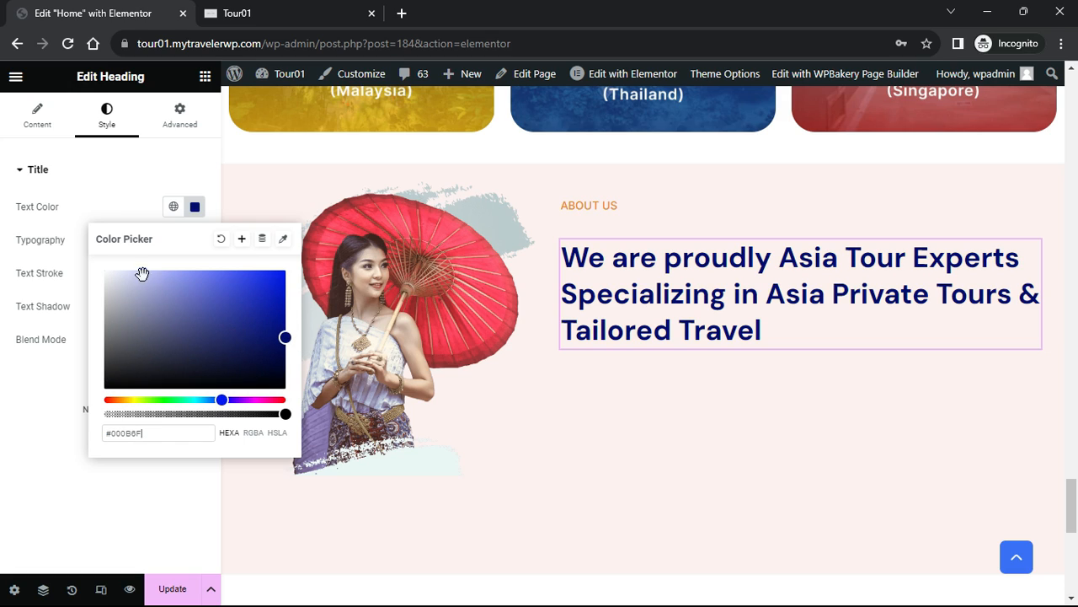
pyautogui.click(46, 247)
# Set the dark blue heading's font family to Inter and its size to 32 px
pyautogui.click(195, 240)
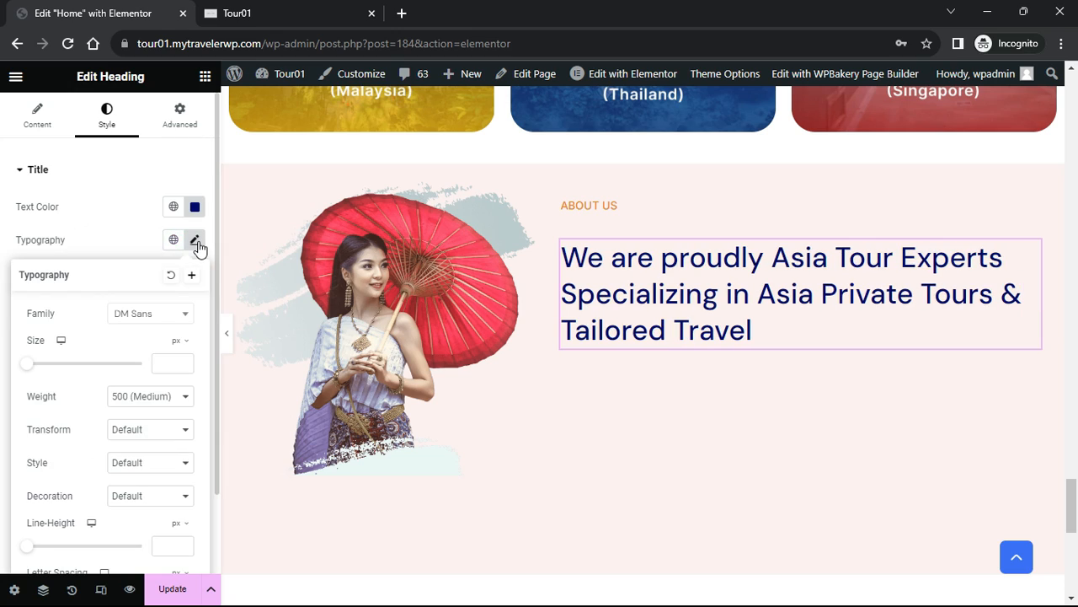
pyautogui.click(183, 313)
pyautogui.write('Inter')
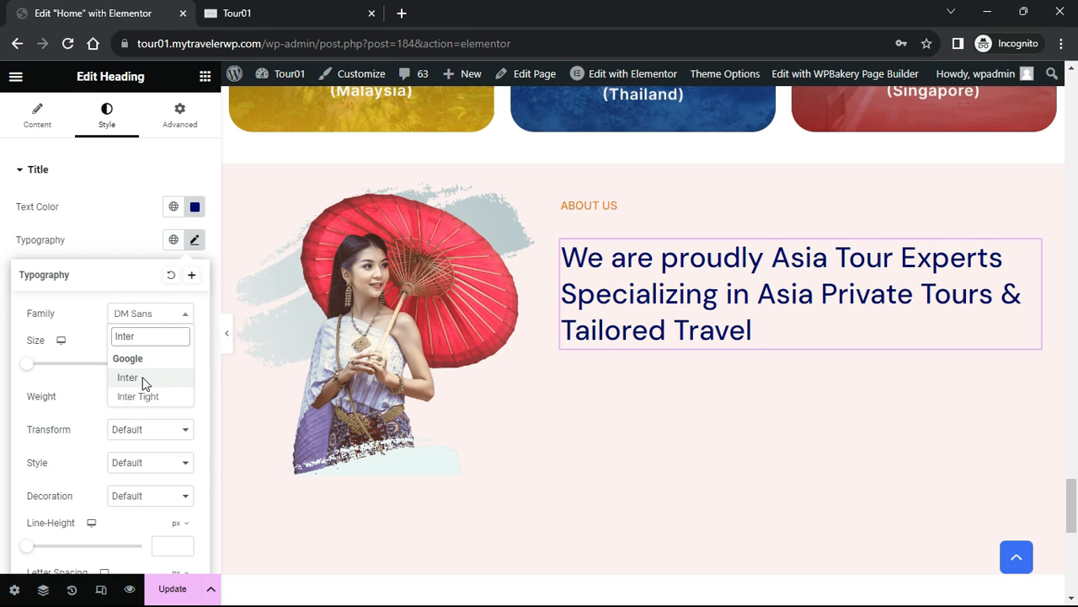
pyautogui.click(128, 377)
pyautogui.click(167, 365)
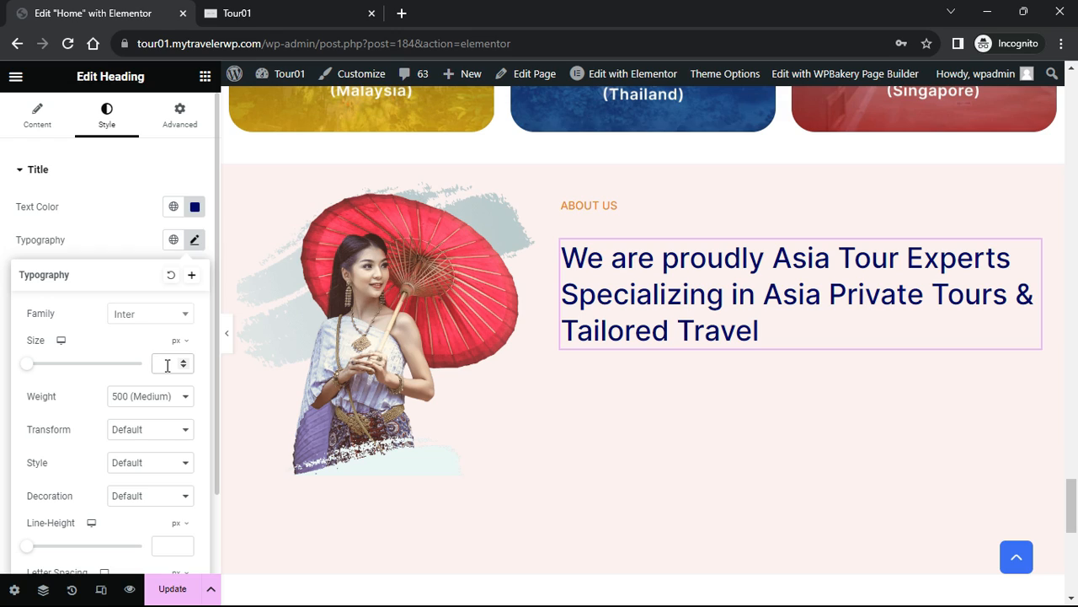
pyautogui.write('32')
# Set the dark blue heading's weight to 600 (Semi Bold) and its line height to 40 px
pyautogui.click(166, 396)
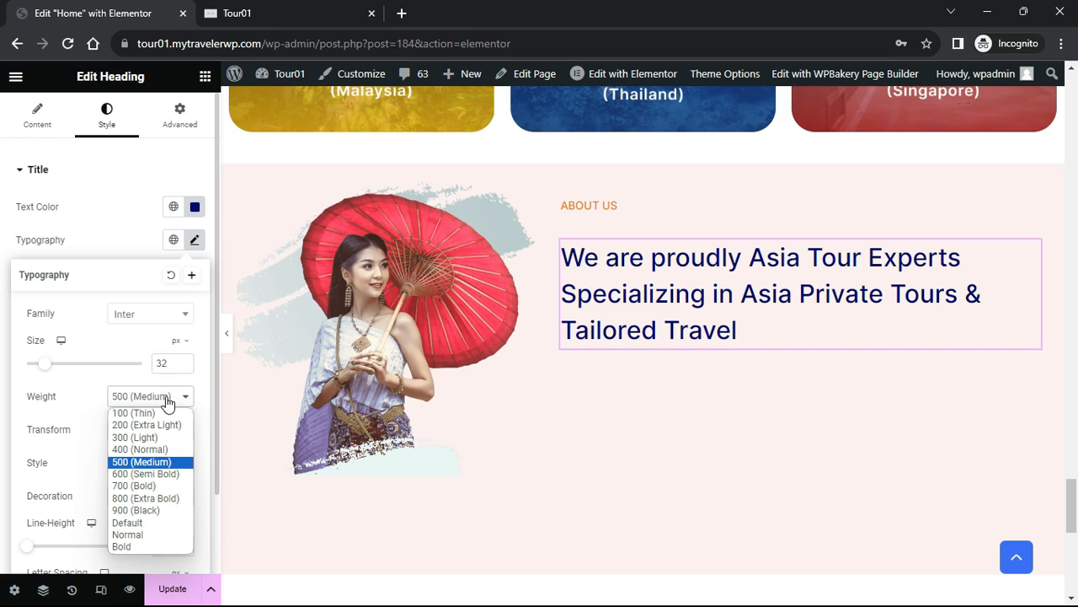
pyautogui.click(147, 476)
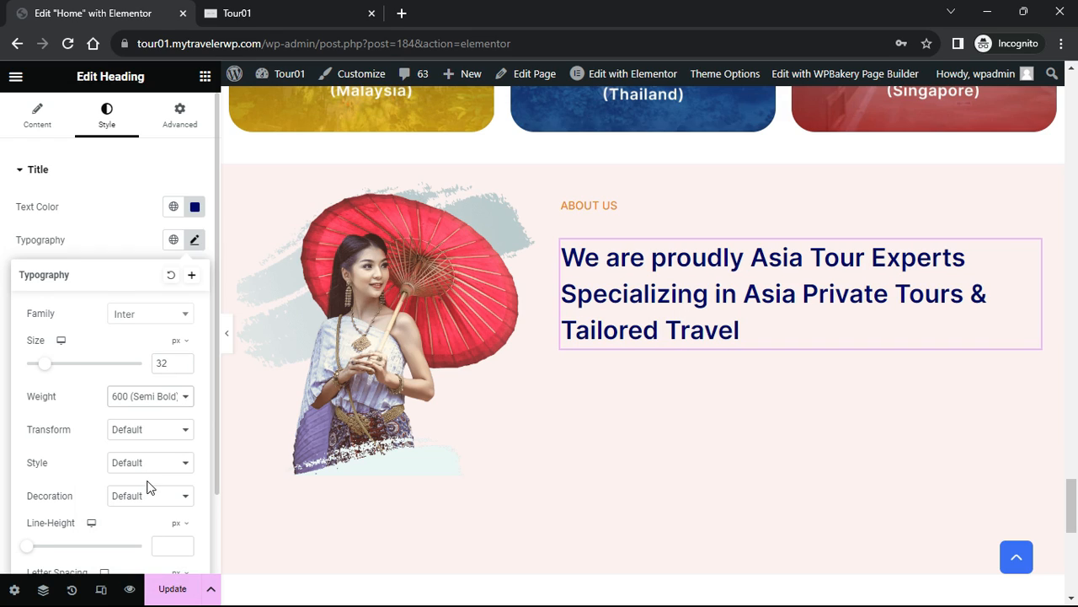
pyautogui.scroll(-1, 148, 487)
pyautogui.click(170, 468)
pyautogui.write('40')
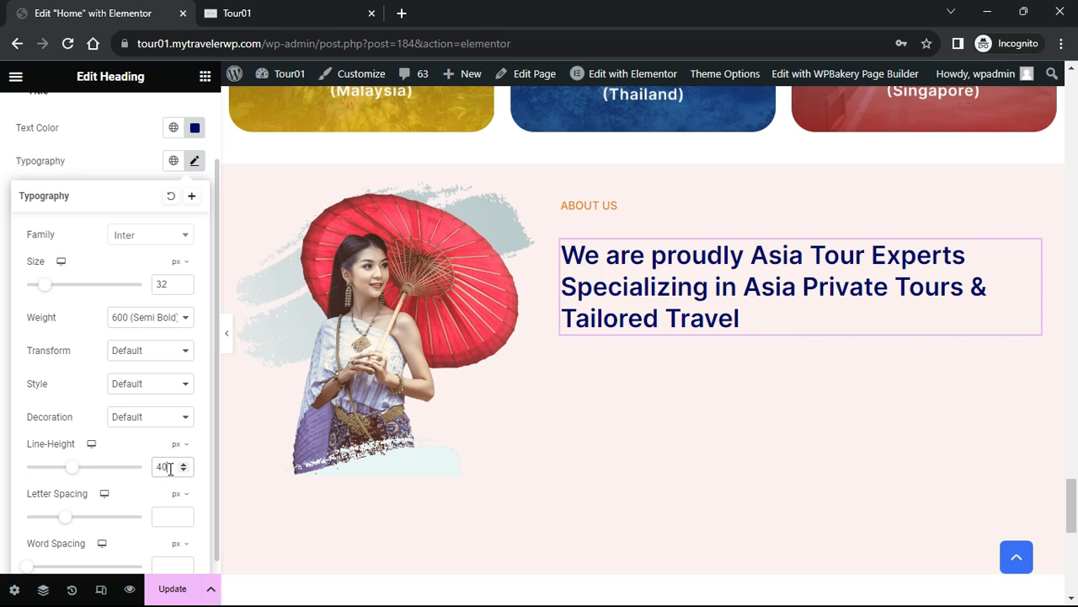
pyautogui.click(121, 160)
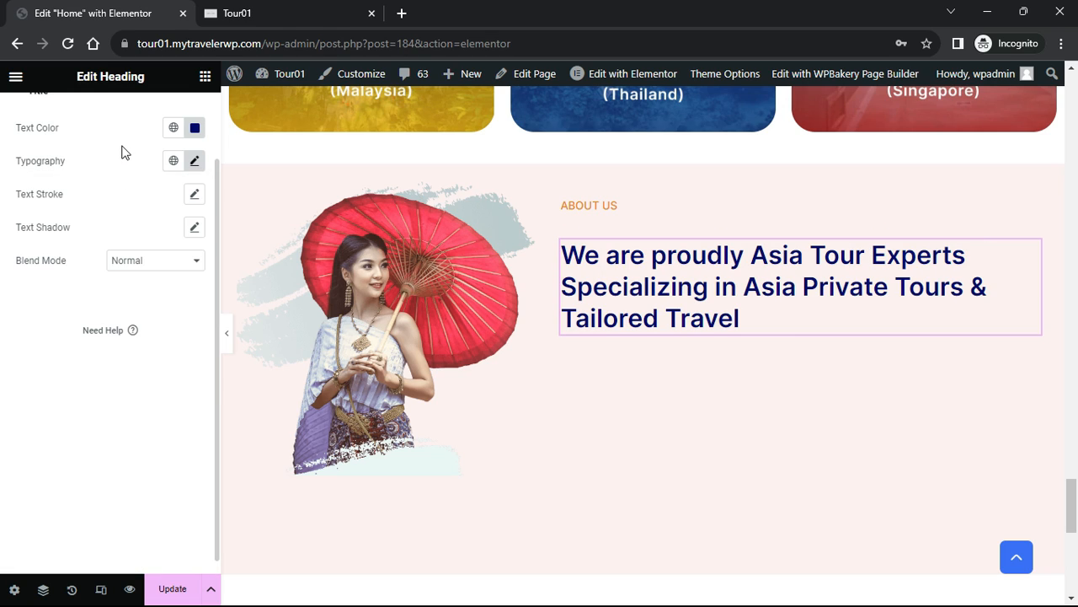
# Add a third Heading below with the paragraph from "A wonderful serenity has taken possession of my entire soul" to "the bliss of souls like mine."
pyautogui.scroll(2, 649, 345)
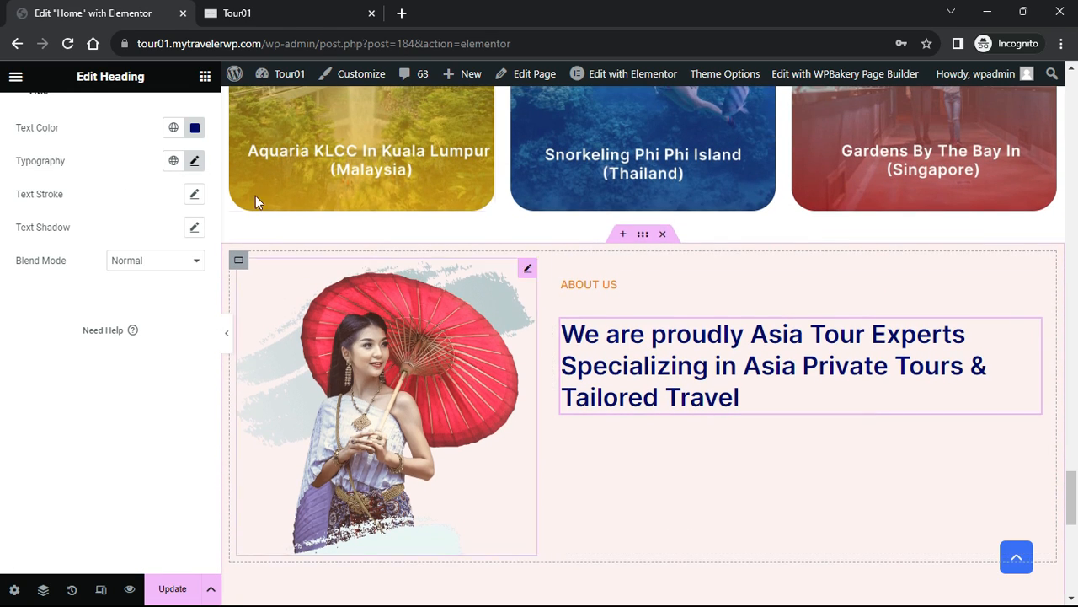
pyautogui.click(205, 76)
pyautogui.moveTo(71, 418); pyautogui.dragTo(627, 404)
pyautogui.moveTo(142, 225); pyautogui.dragTo(5, 236)
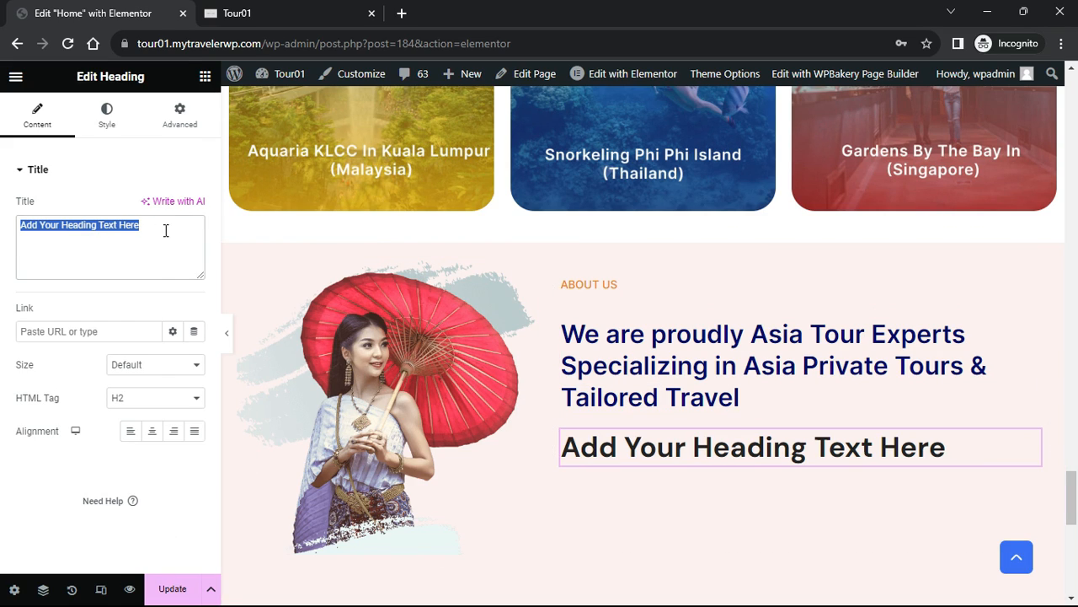
pyautogui.write('A wonderful serenity has taken possession of my entire soul, like these sweet mornings of spring which I enjoy with my whole heart. I am alone, and feel the charm of existence in this spot, which was created for the bliss of souls like mine.')
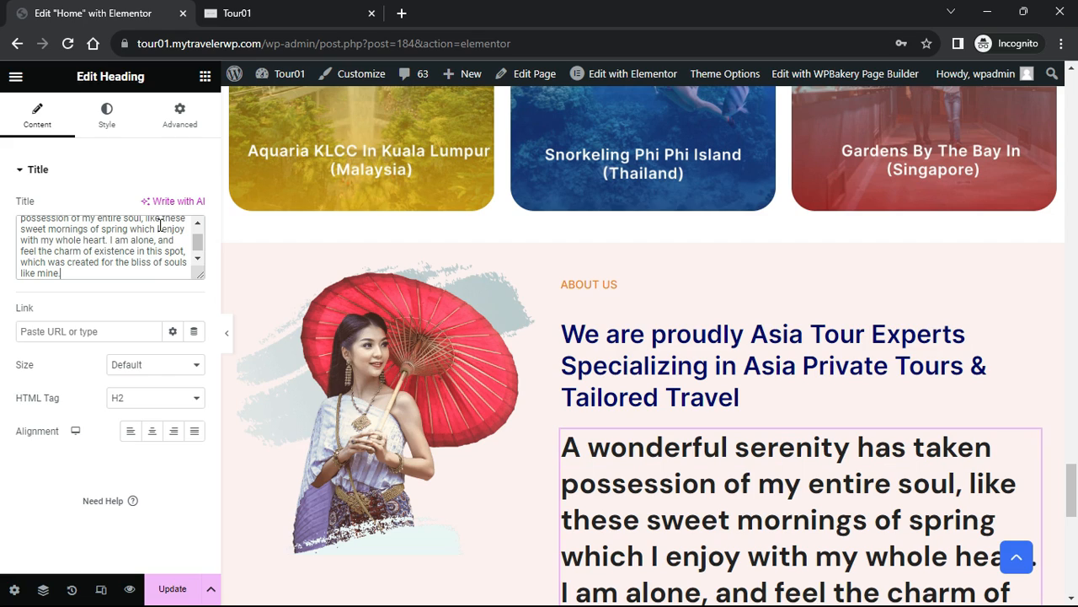
# Set the text color of the "A wonderful serenity" paragraph heading to dark gray #585858
pyautogui.click(107, 115)
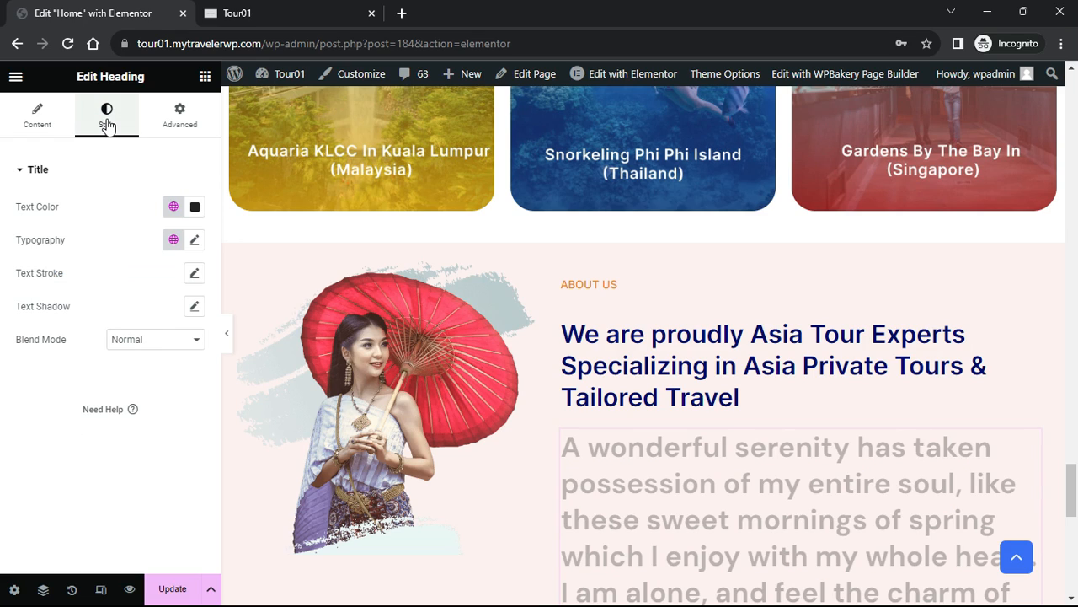
pyautogui.click(195, 206)
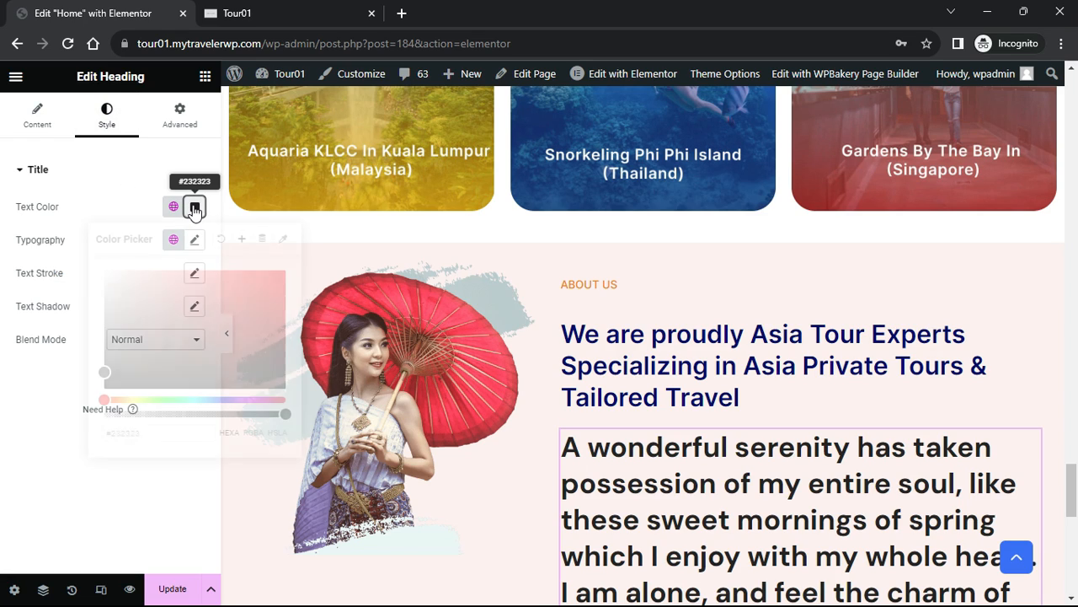
pyautogui.click(112, 301)
pyautogui.moveTo(112, 301); pyautogui.dragTo(91, 354)
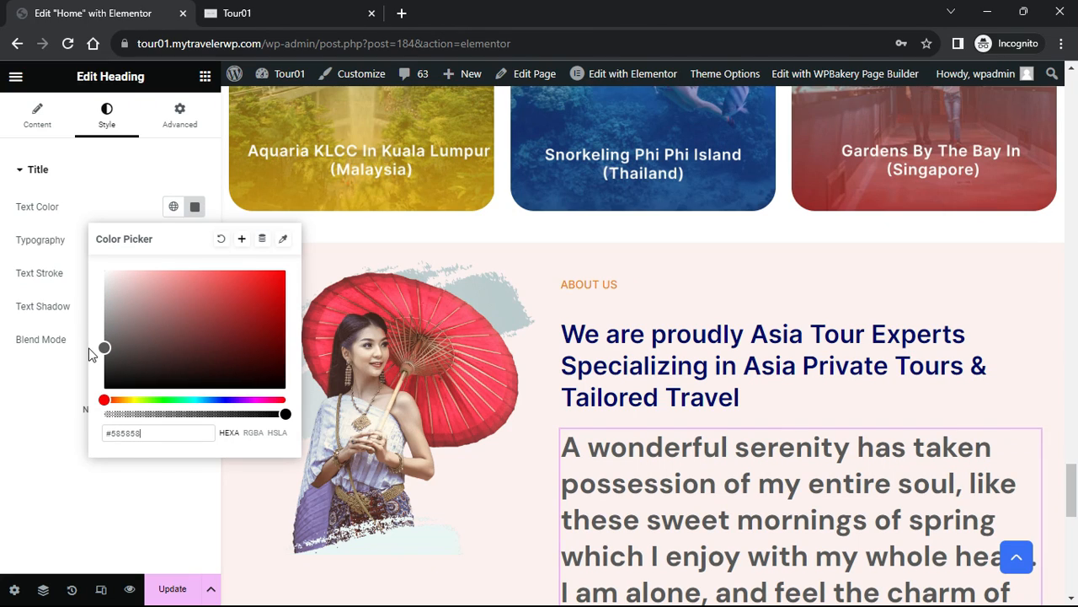
pyautogui.click(43, 250)
# Set the paragraph heading's font family to Inter
pyautogui.click(194, 240)
pyautogui.click(157, 314)
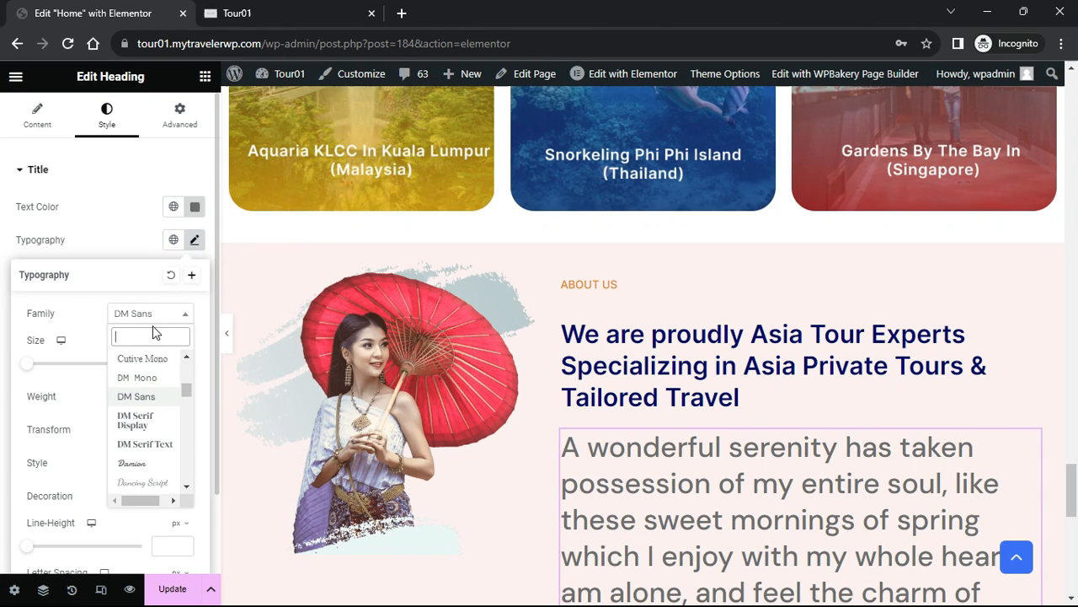
pyautogui.write('Inter')
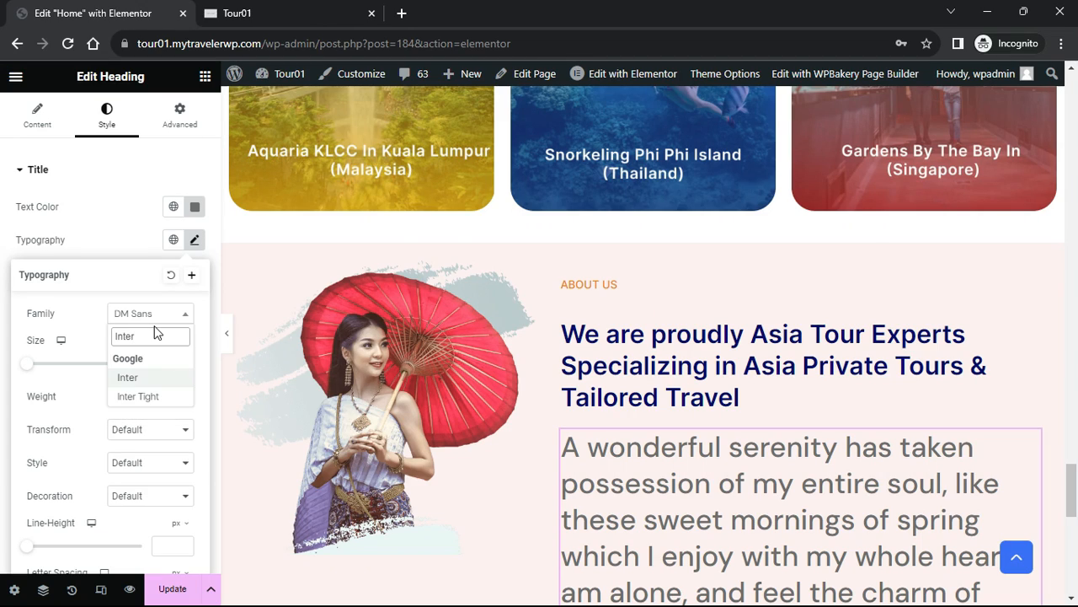
pyautogui.click(135, 378)
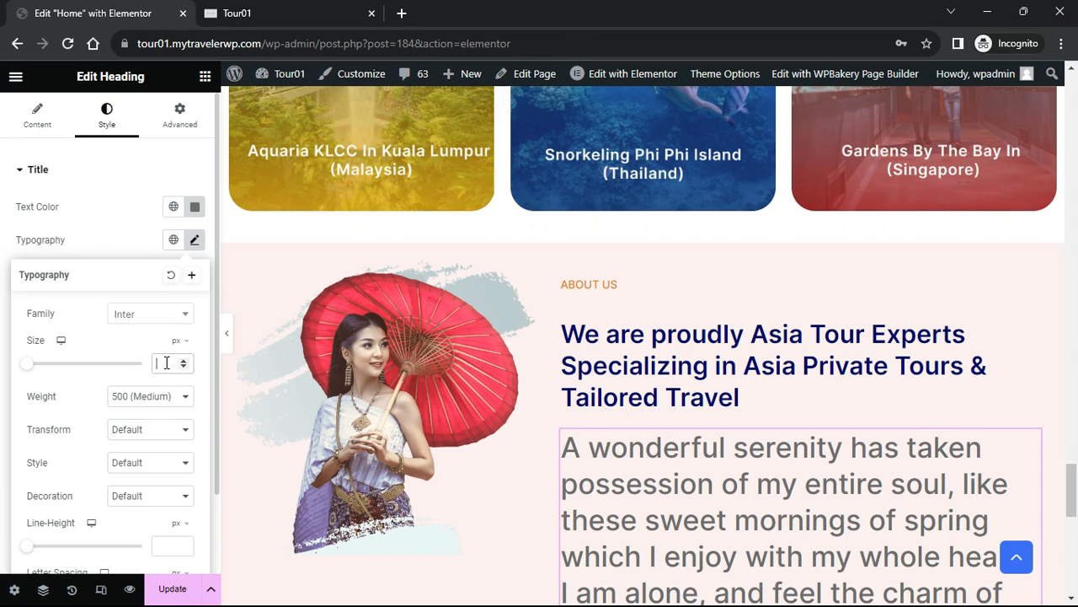
# Set the paragraph heading's font size to 14 px and its line height to 30 px
pyautogui.write('14')
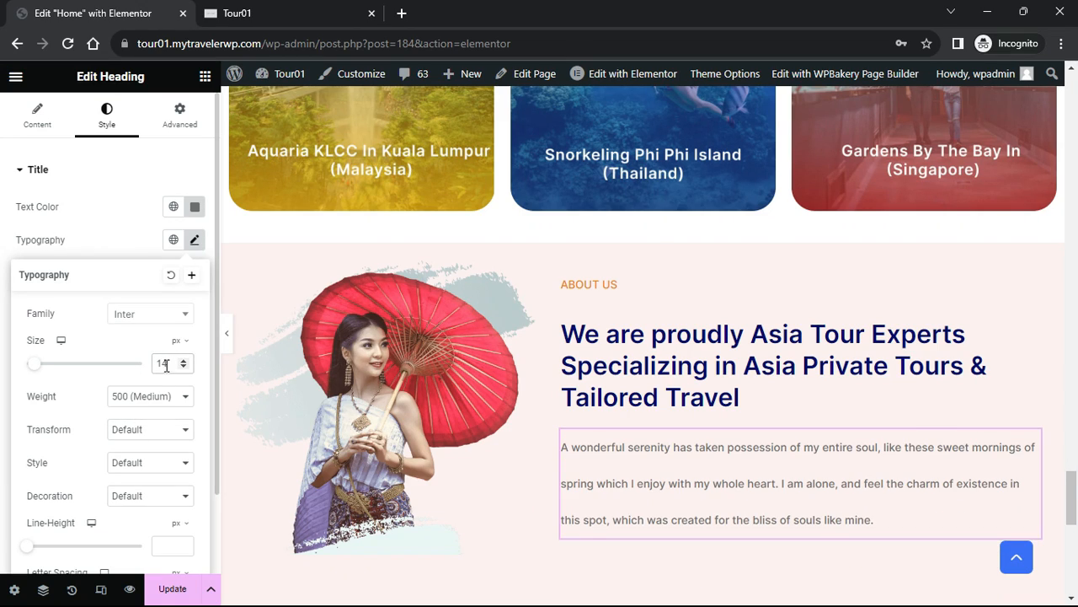
pyautogui.click(172, 545)
pyautogui.write('30')
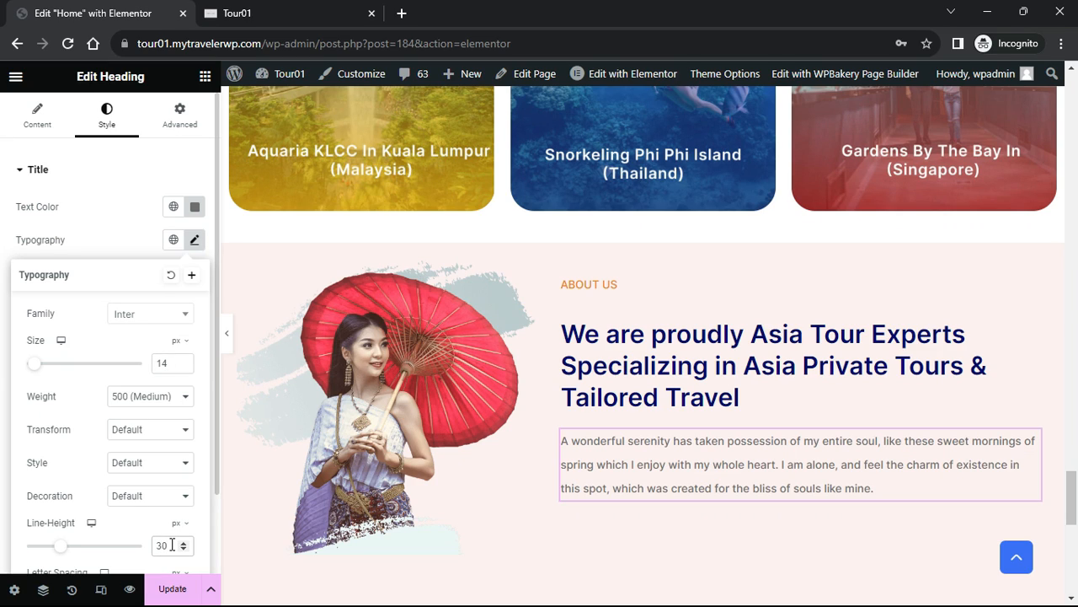
# Search the widgets for "button" and add a Button widget below the paragraph in the text column
pyautogui.click(205, 77)
pyautogui.scroll(-1, 649, 371)
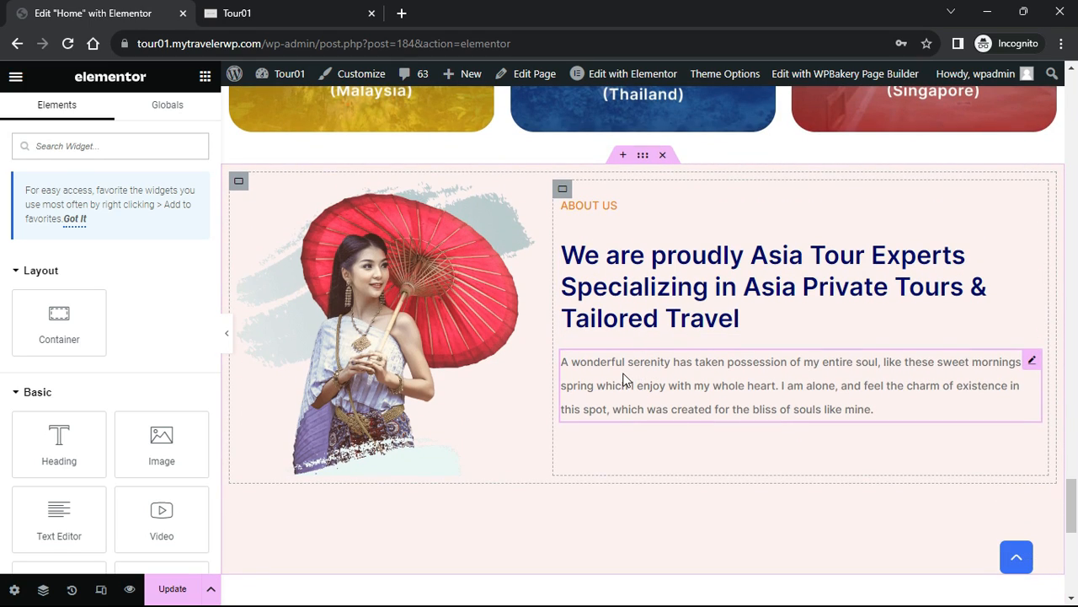
pyautogui.write('button')
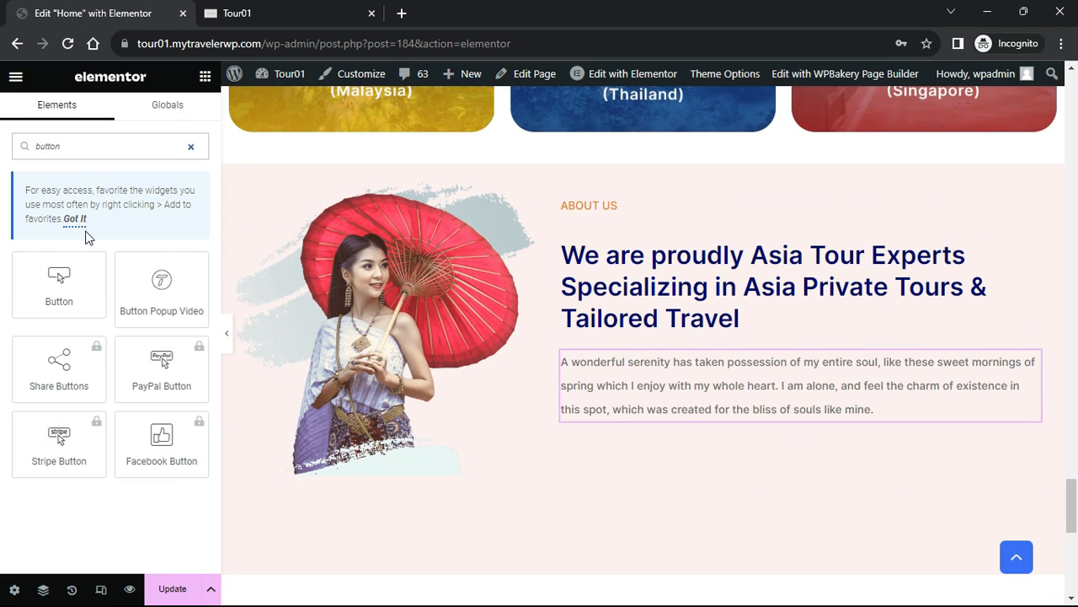
pyautogui.moveTo(59, 282); pyautogui.dragTo(639, 439)
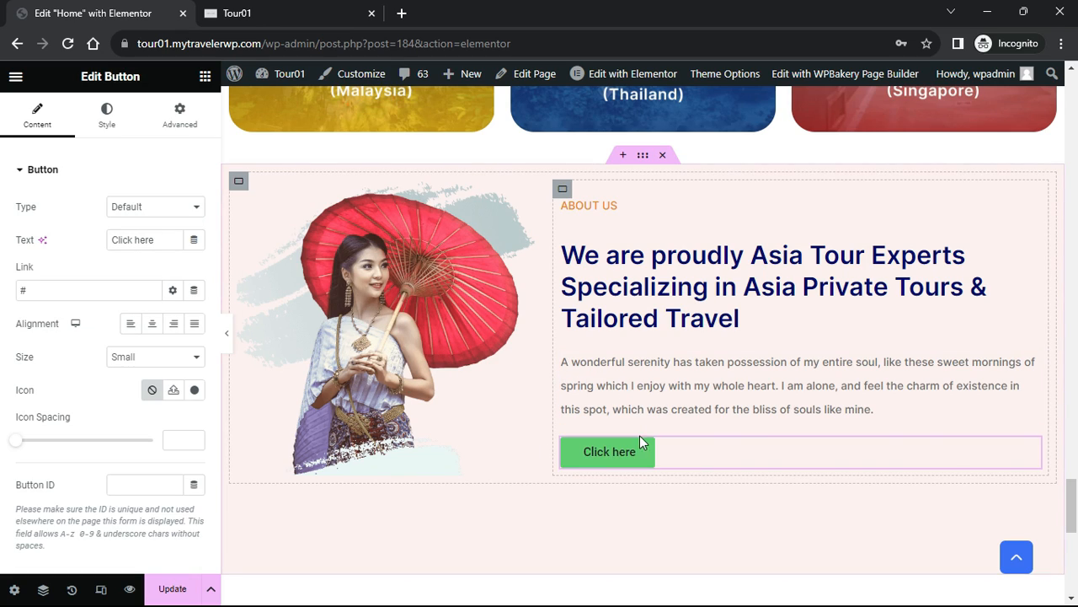
# Change the new button's text to "About Us"
pyautogui.moveTo(155, 240); pyautogui.dragTo(91, 241)
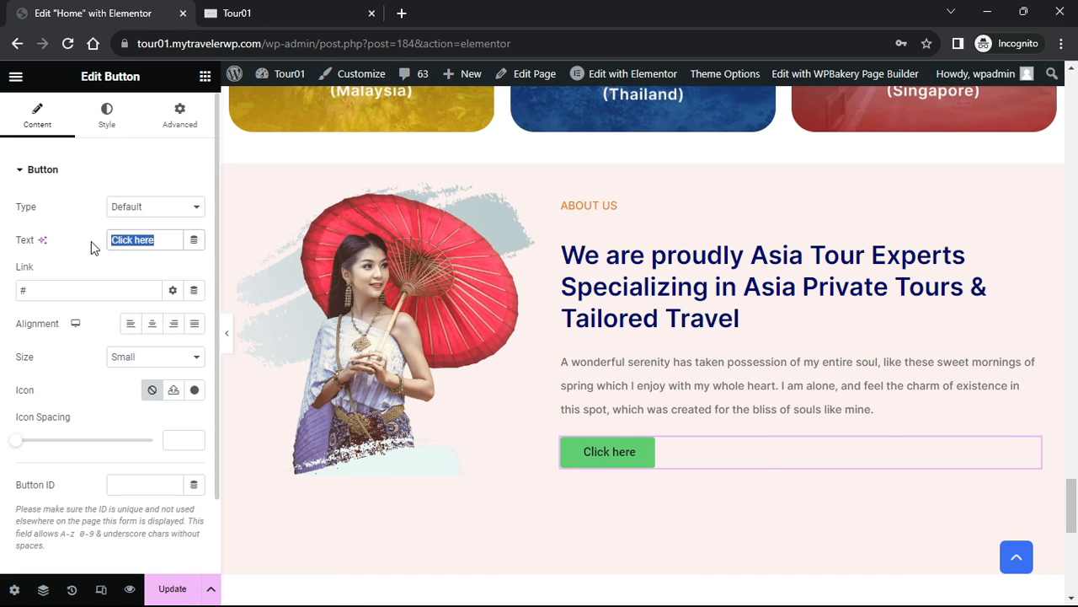
pyautogui.write('Ab')
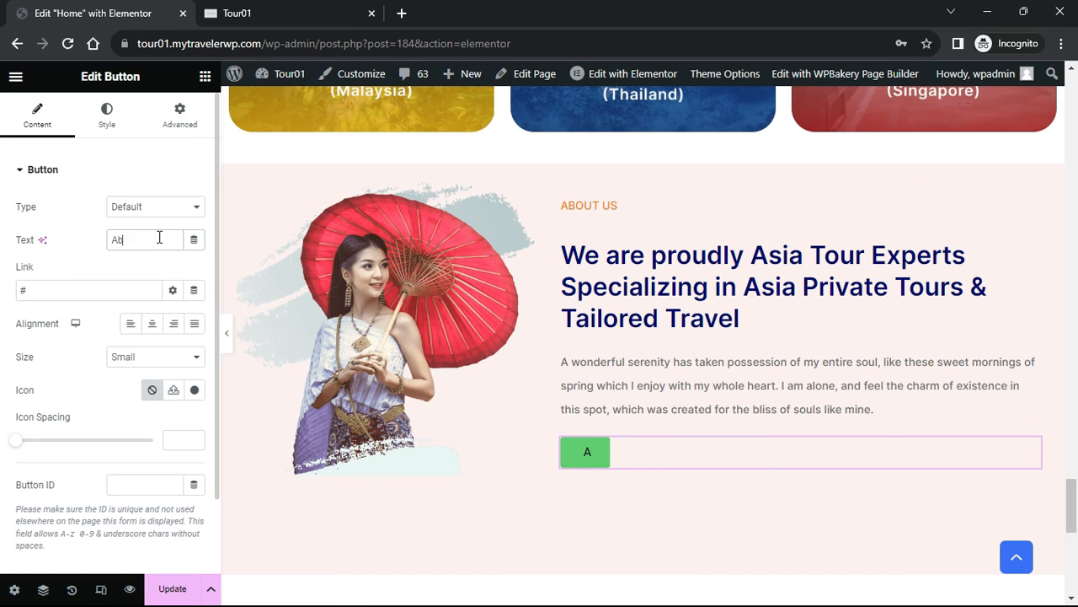
pyautogui.write('out Us')
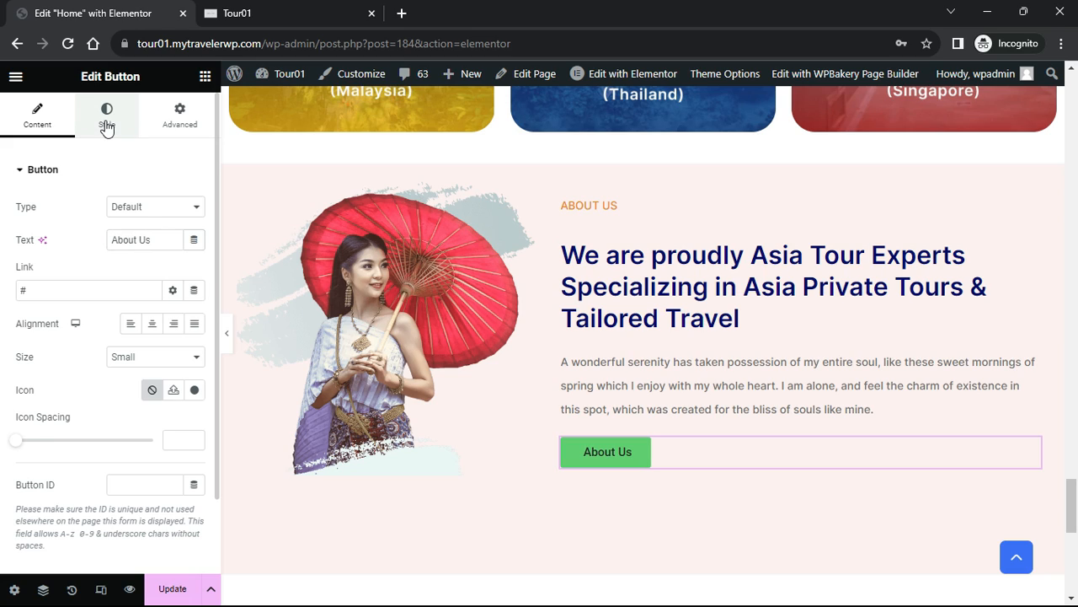
# Set the About Us button's normal text color to near-white #FDFDFD
pyautogui.click(113, 128)
pyautogui.click(194, 314)
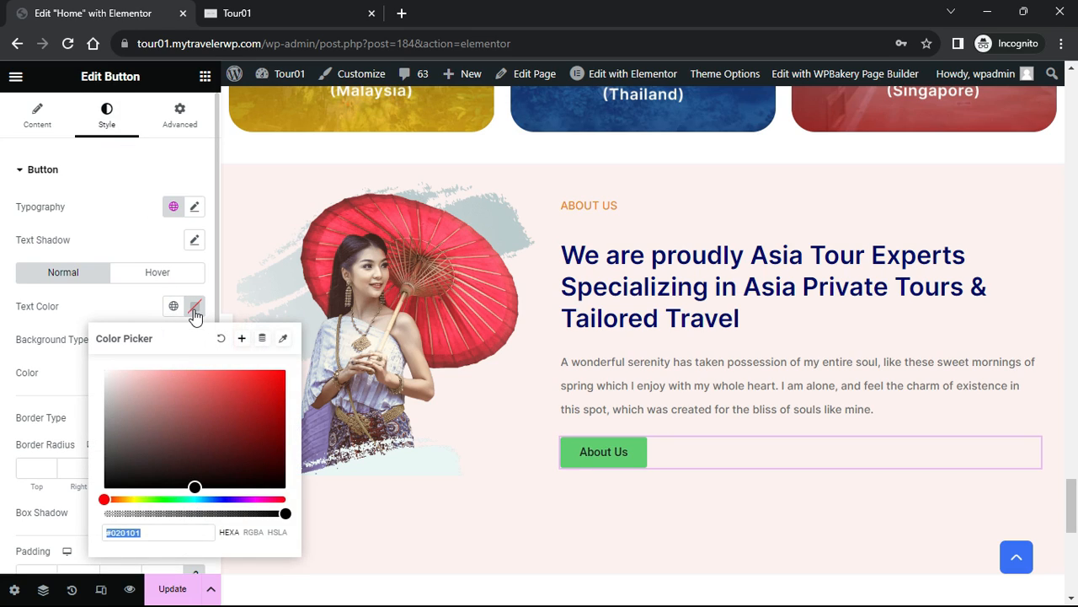
pyautogui.click(109, 373)
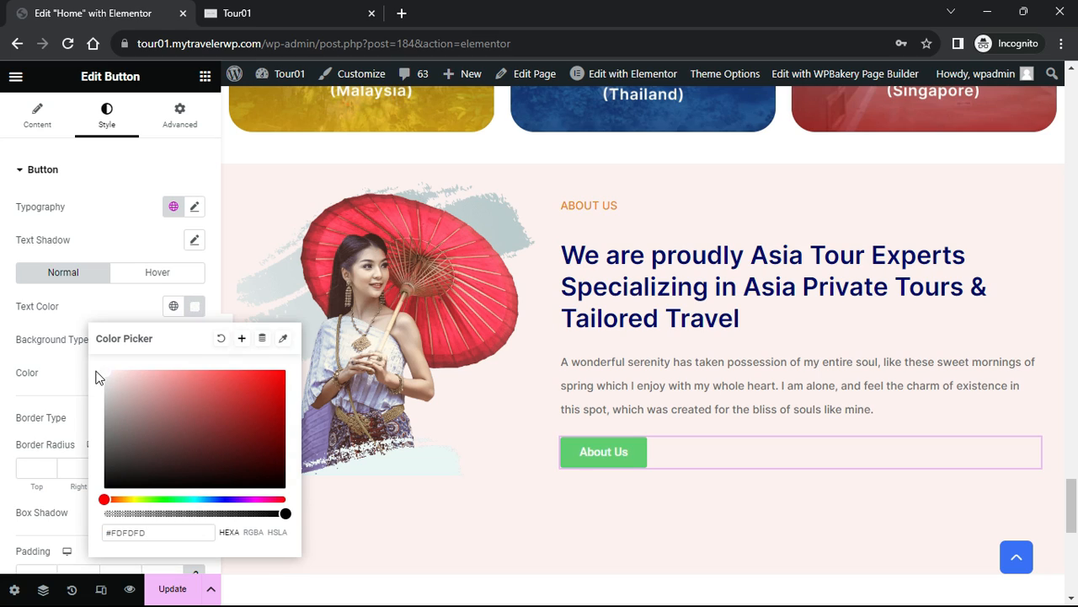
pyautogui.click(58, 349)
# Set the About Us button's background color to orange #FF9600 and its border radius to 30 px on all corners
pyautogui.click(196, 375)
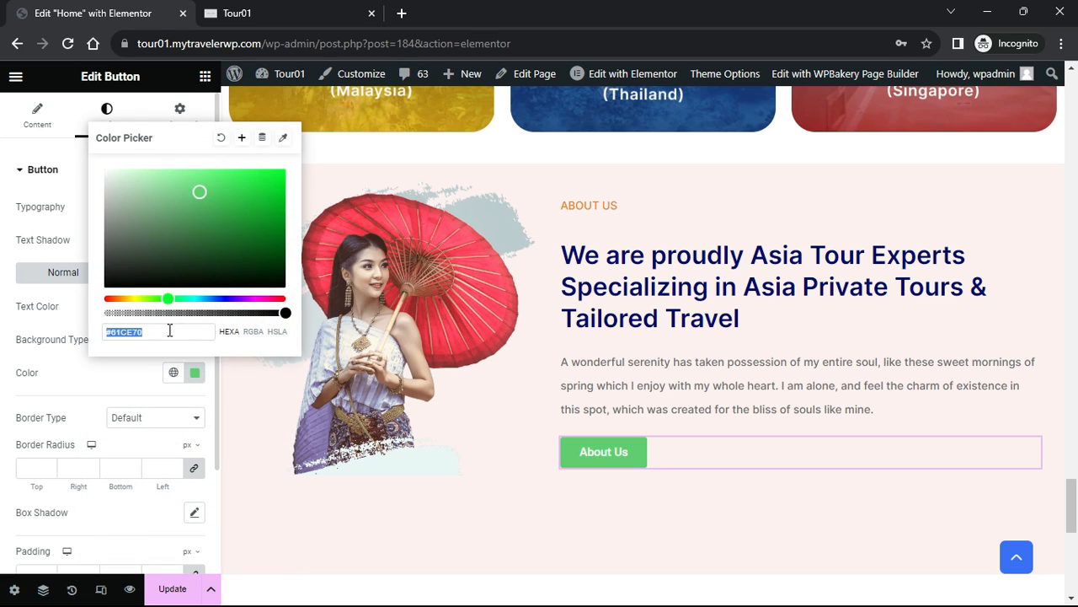
pyautogui.moveTo(166, 299); pyautogui.dragTo(121, 300)
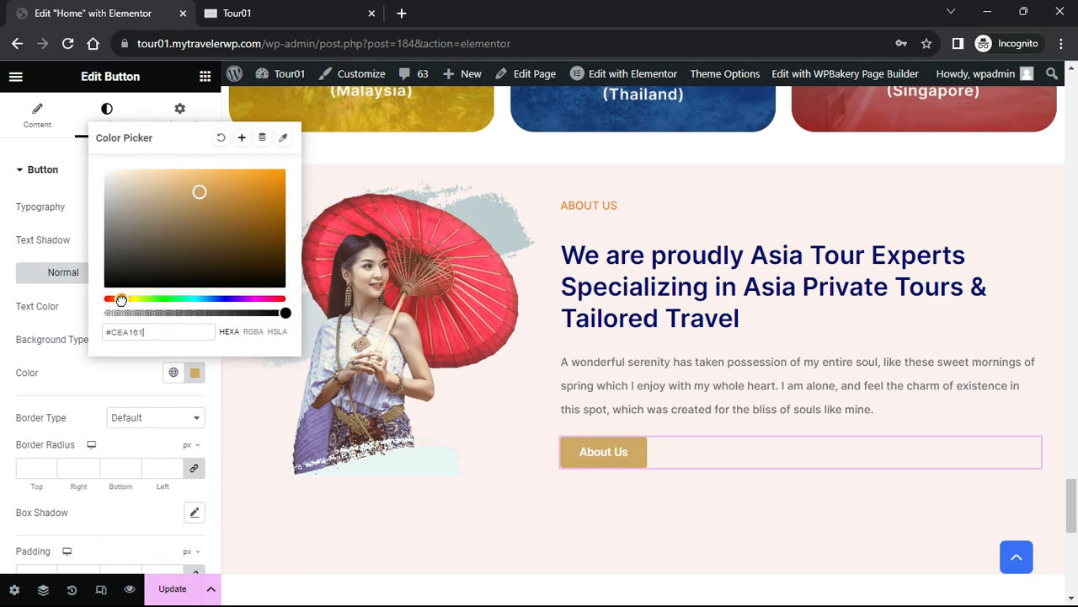
pyautogui.moveTo(199, 190); pyautogui.dragTo(287, 164)
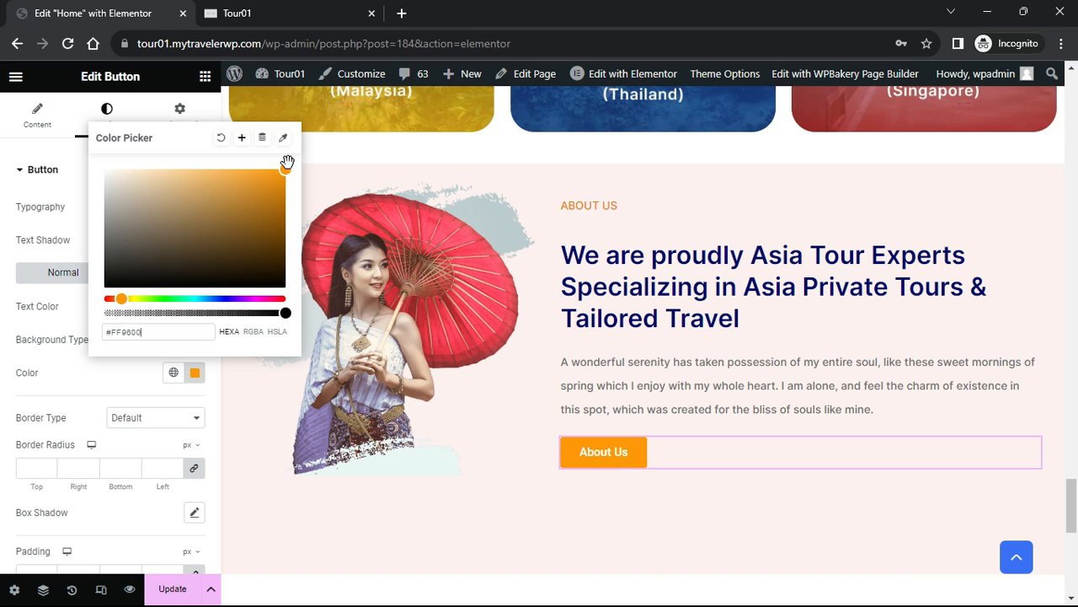
pyautogui.click(37, 462)
pyautogui.write('30')
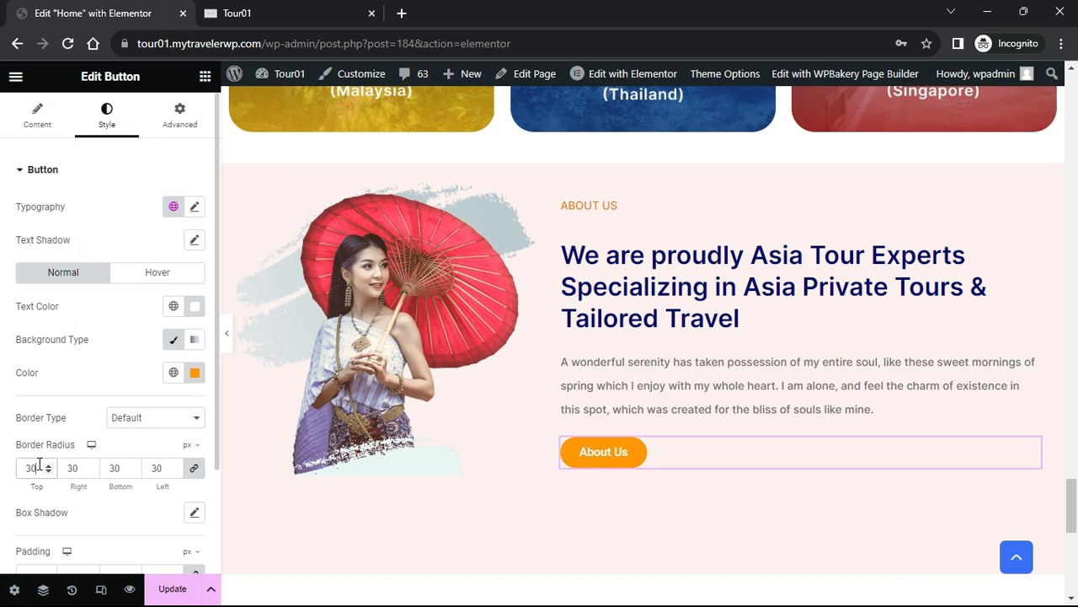
# Inspect the button's link setting and preview the About Us section with the editing panel hidden
pyautogui.click(38, 123)
pyautogui.moveTo(62, 291); pyautogui.dragTo(17, 289)
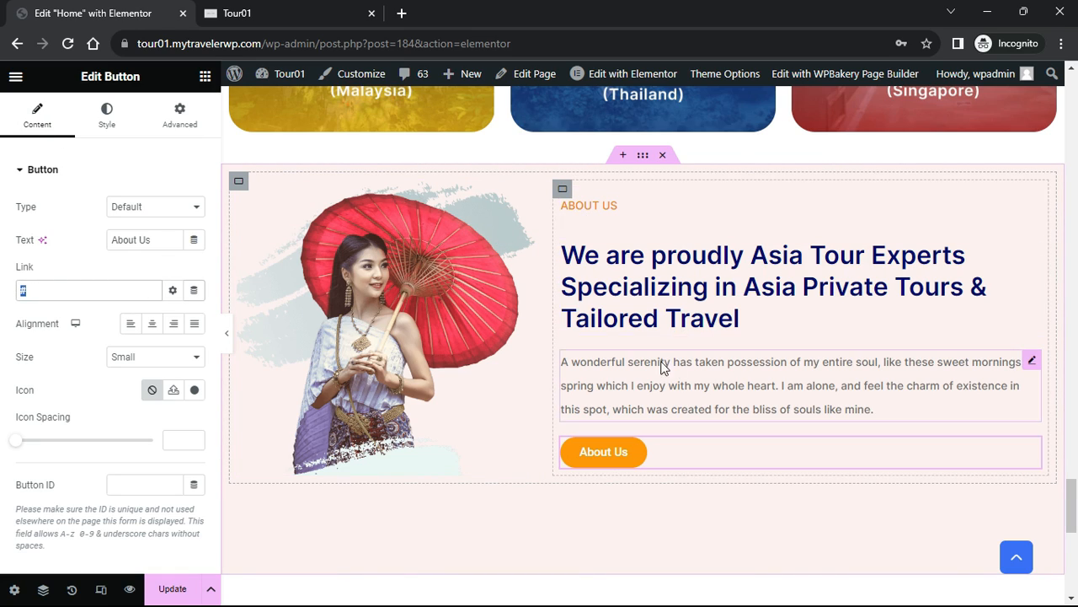
pyautogui.click(226, 334)
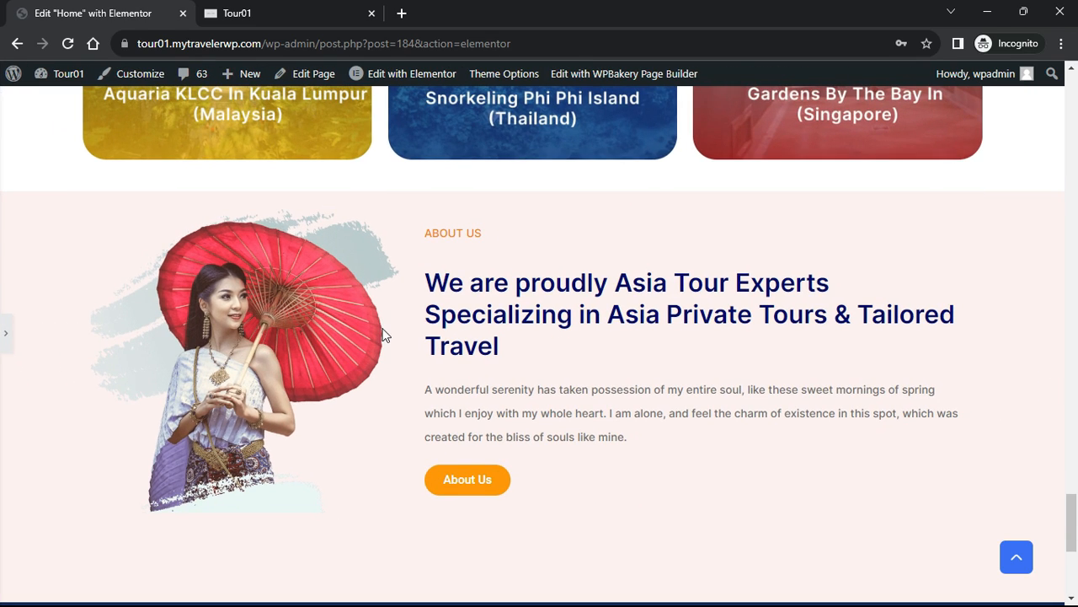
pyautogui.click(10, 342)
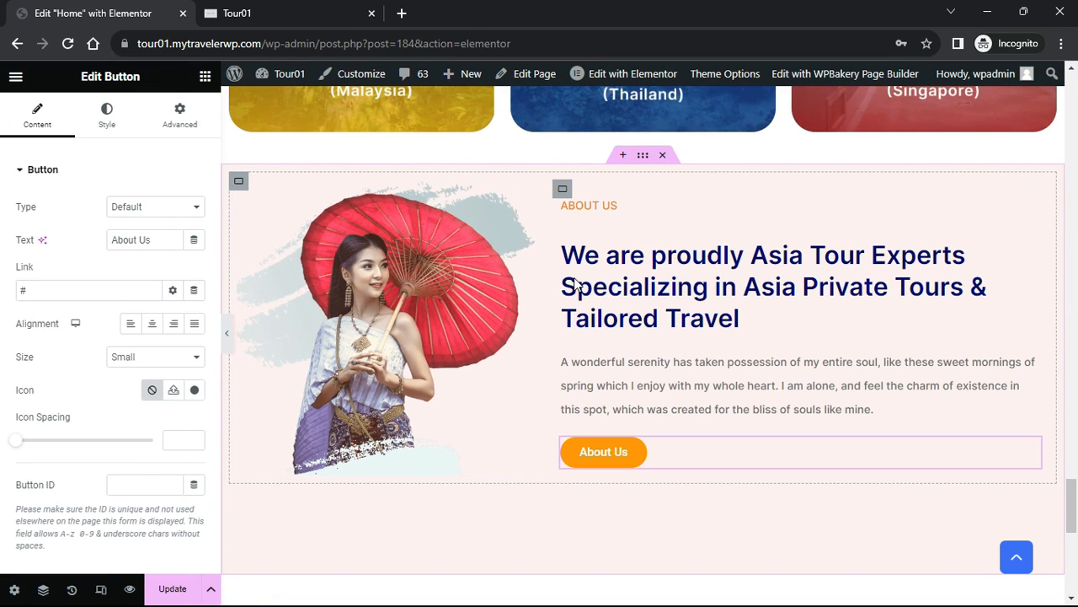
# Unlink the gaps of the container holding the image and text column, and set its column gap to 100 px
pyautogui.click(240, 182)
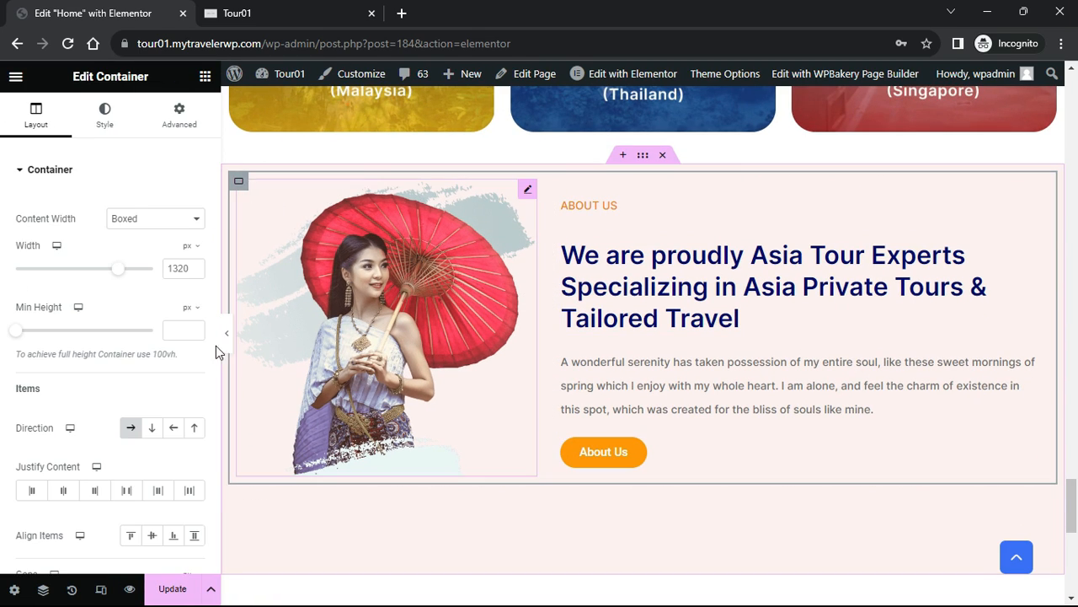
pyautogui.scroll(-5, 95, 431)
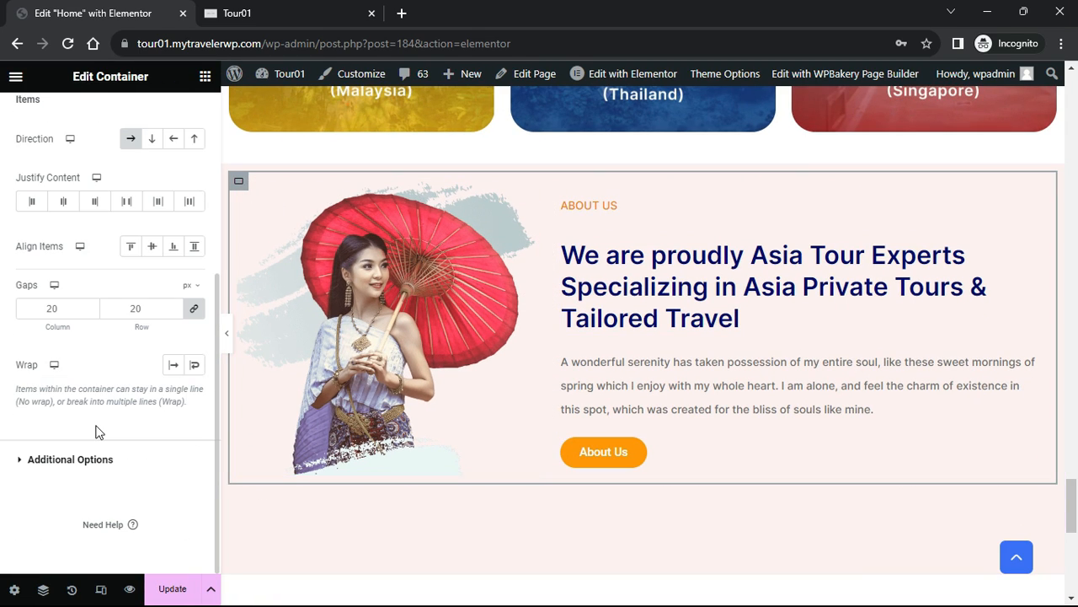
pyautogui.click(197, 314)
pyautogui.click(73, 309)
pyautogui.write('100')
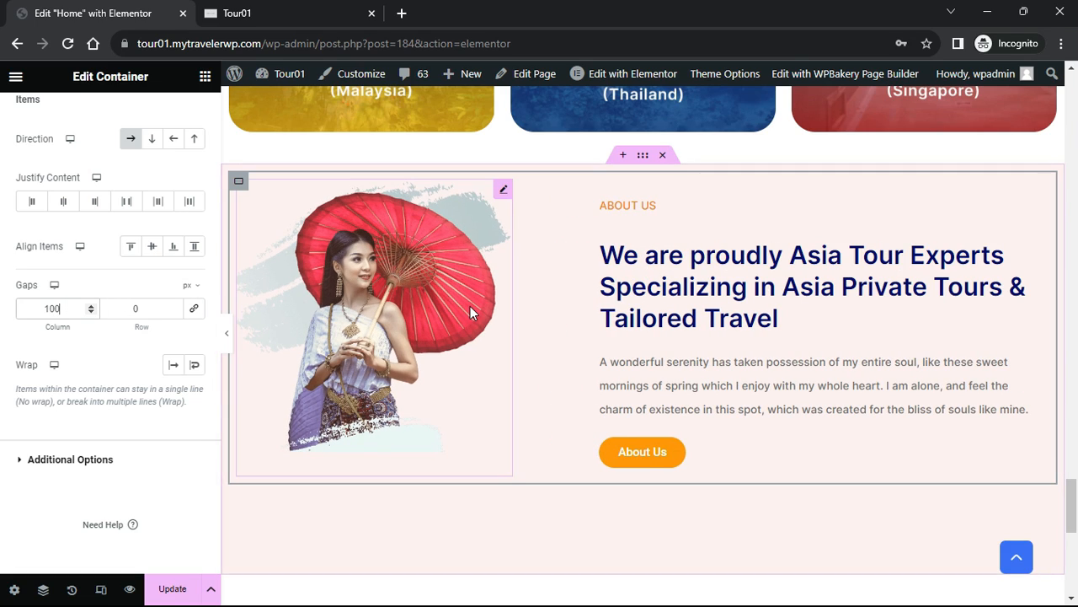
# Set the umbrella image's width to Full Width (100%) and preview the section with the editing panel hidden
pyautogui.click(504, 193)
pyautogui.click(179, 116)
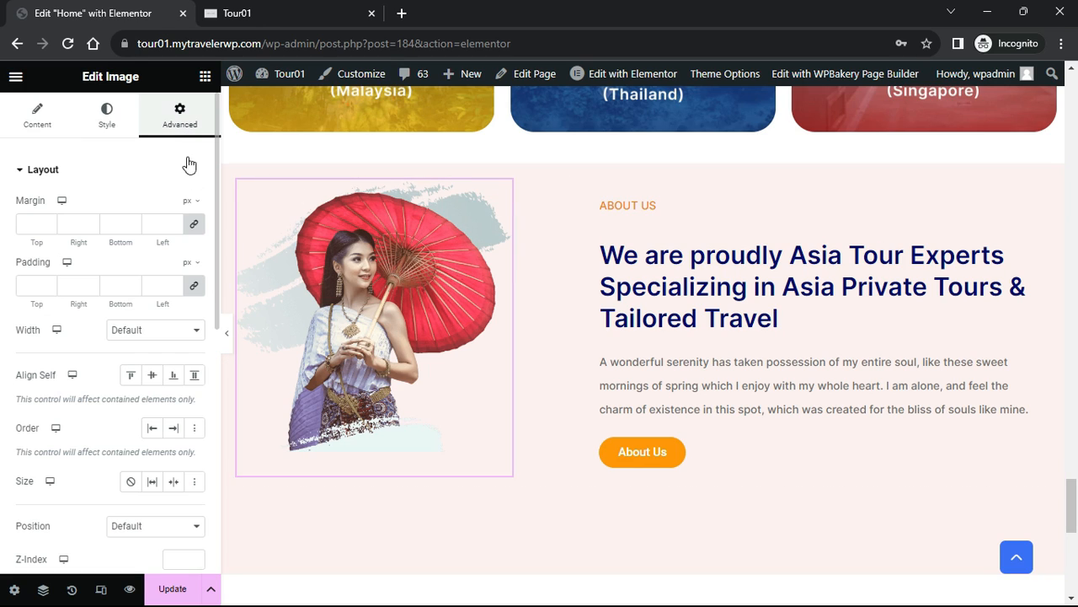
pyautogui.click(192, 335)
pyautogui.click(179, 358)
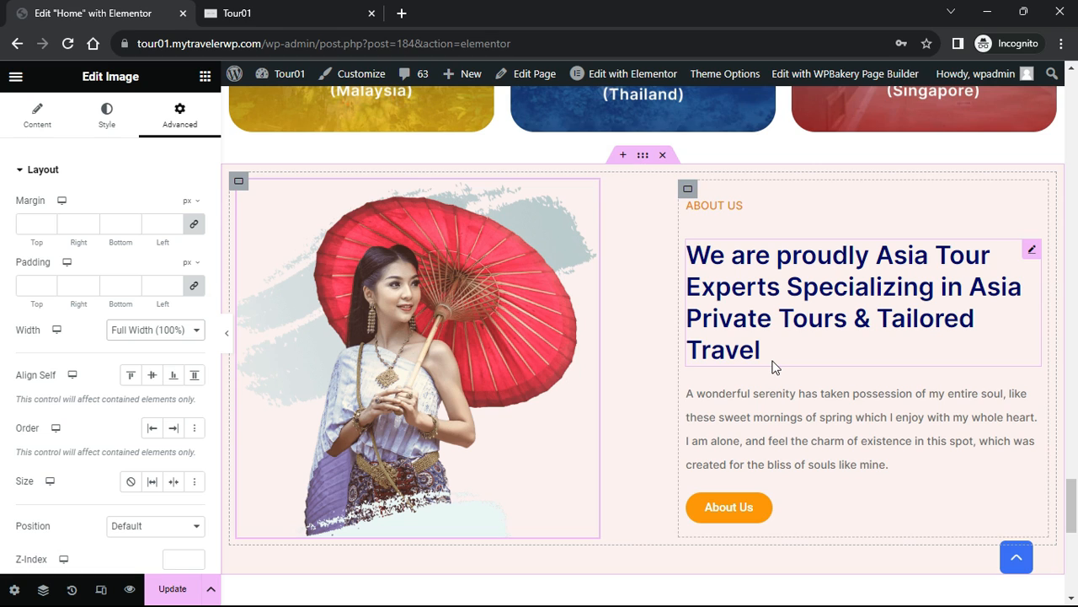
pyautogui.click(231, 347)
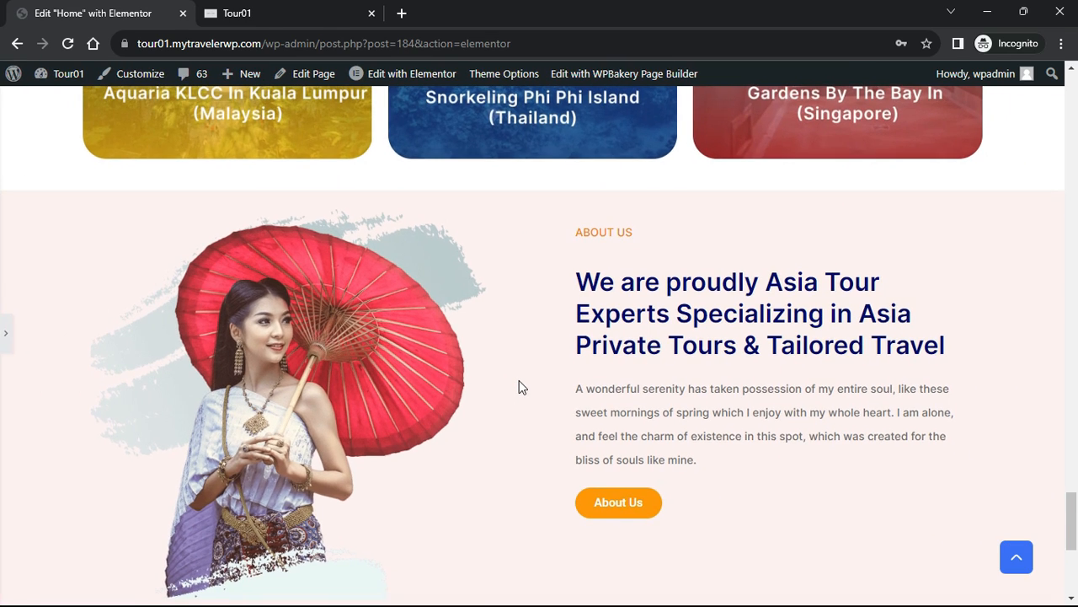
pyautogui.scroll(-2, 519, 380)
pyautogui.scroll(2, 519, 380)
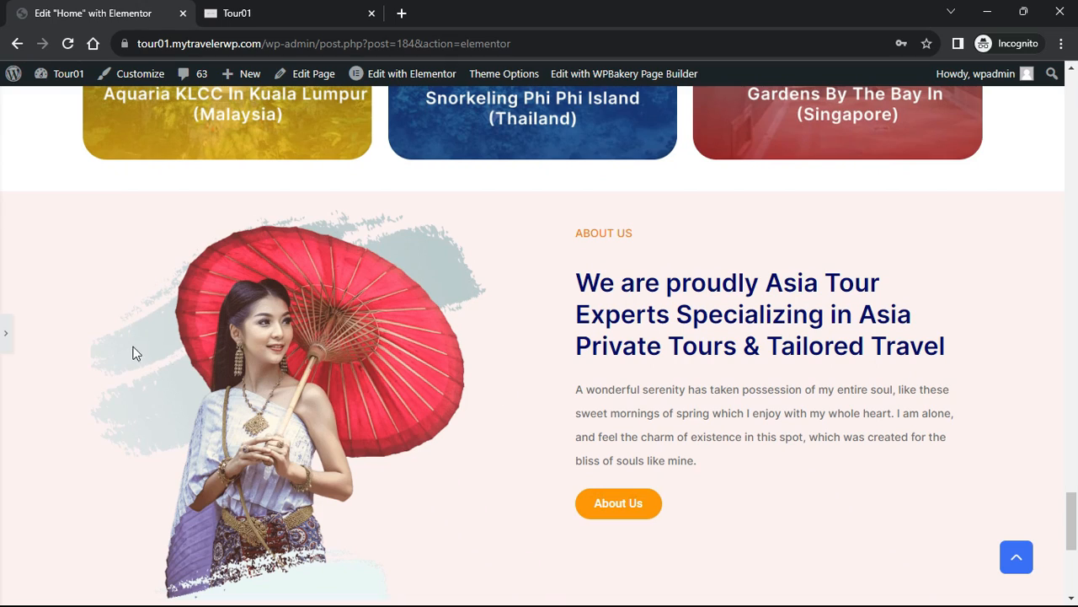
pyautogui.click(8, 341)
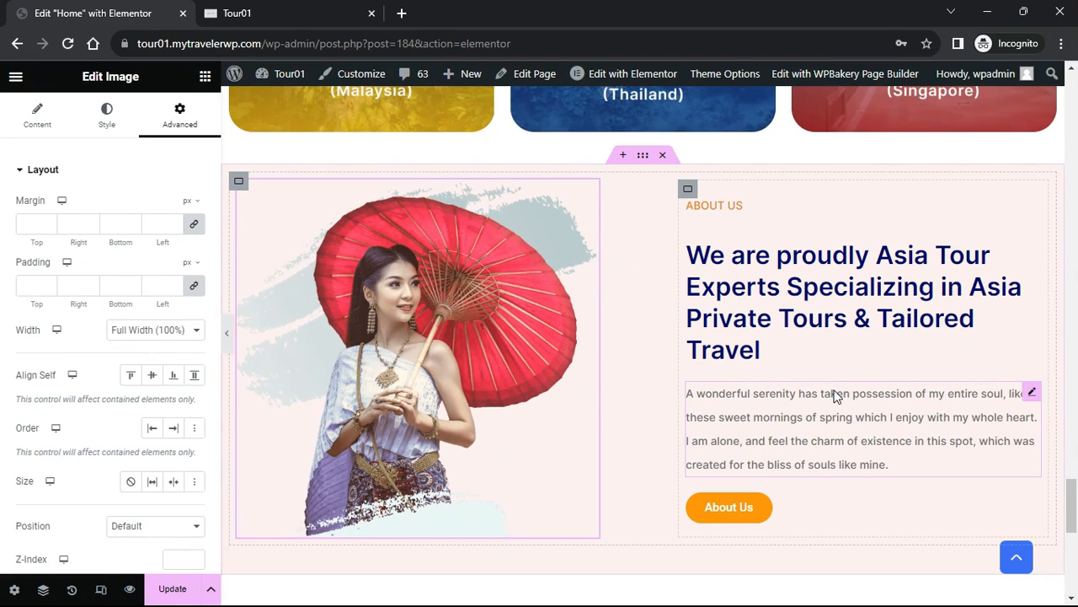
# Justify the About Us text column's content to the center, unlink its gaps at 0 px, and preview the section
pyautogui.click(688, 188)
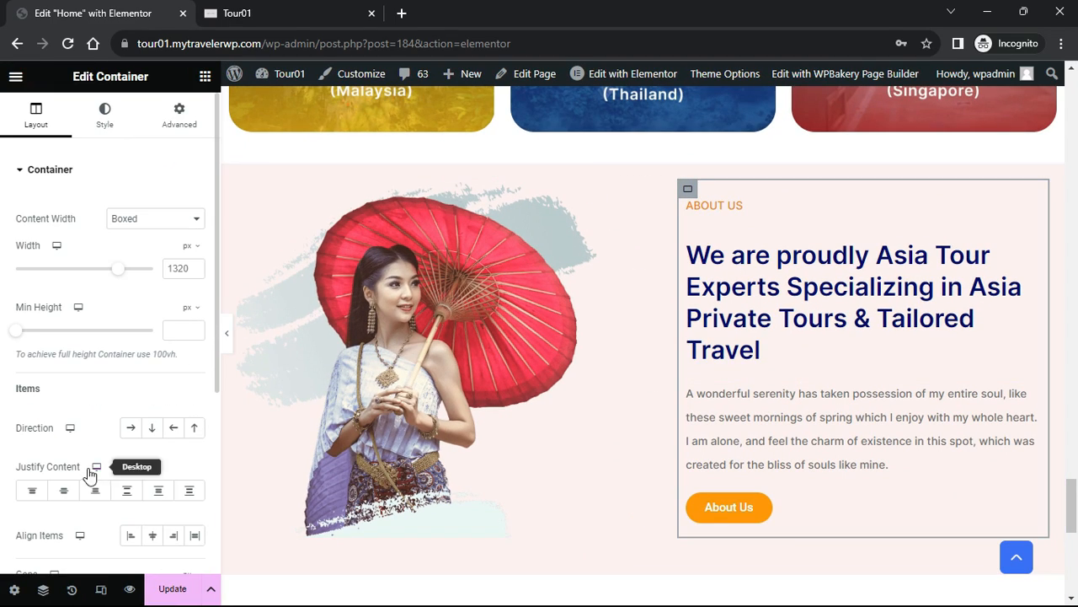
pyautogui.click(67, 490)
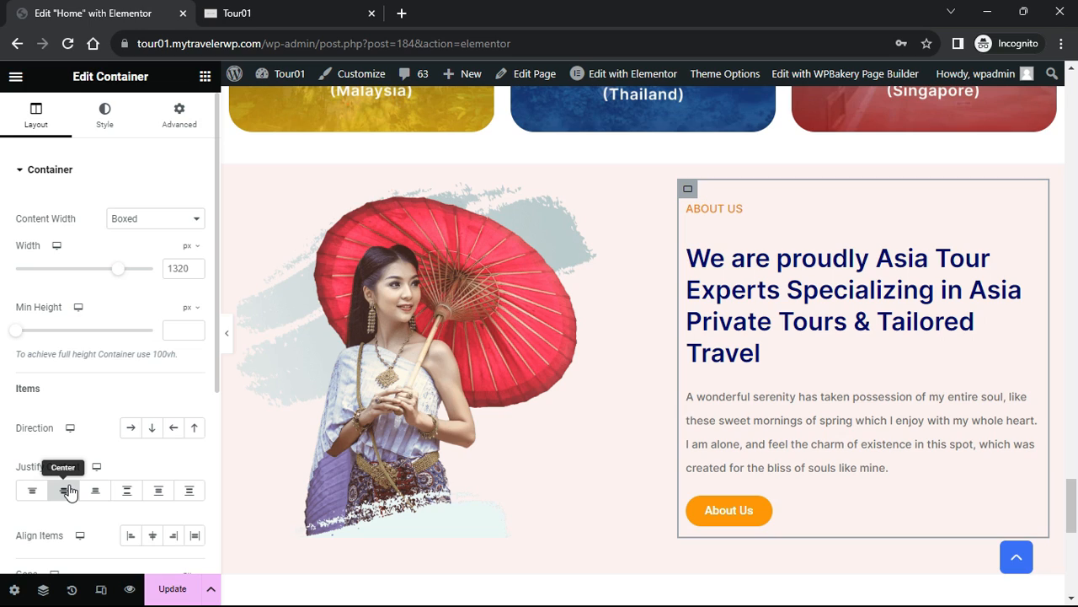
pyautogui.scroll(-2, 84, 455)
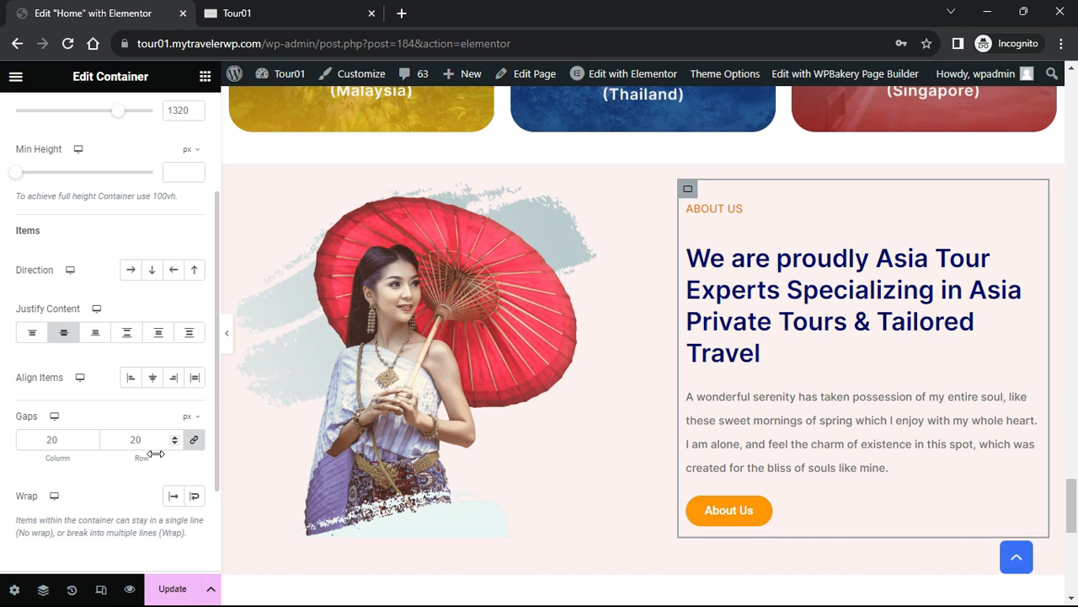
pyautogui.click(194, 437)
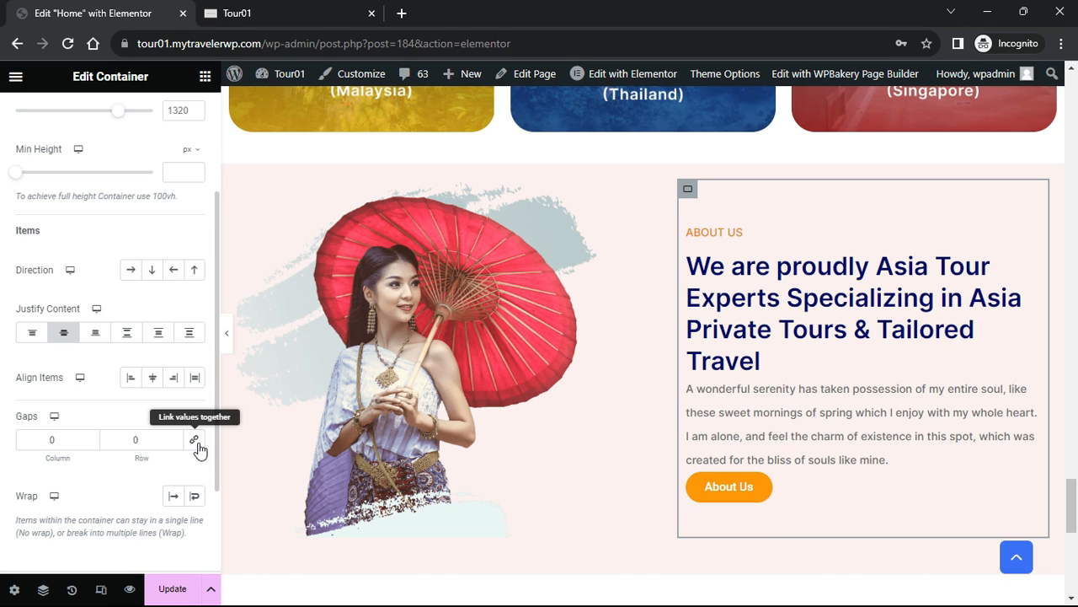
pyautogui.click(227, 333)
pyautogui.scroll(-1, 648, 417)
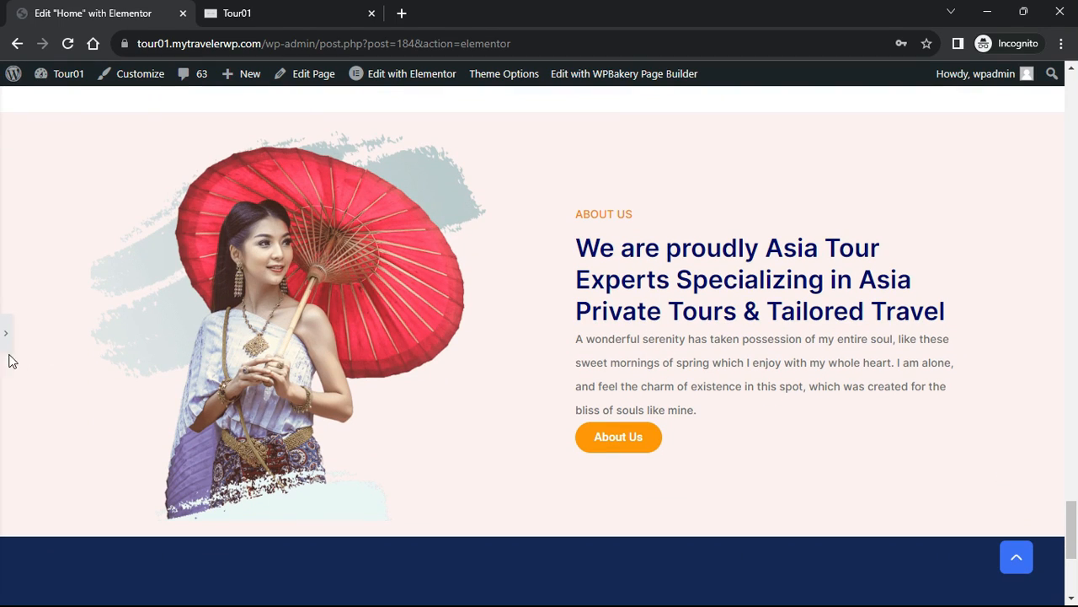
pyautogui.hotkey('ctrl', 'p')
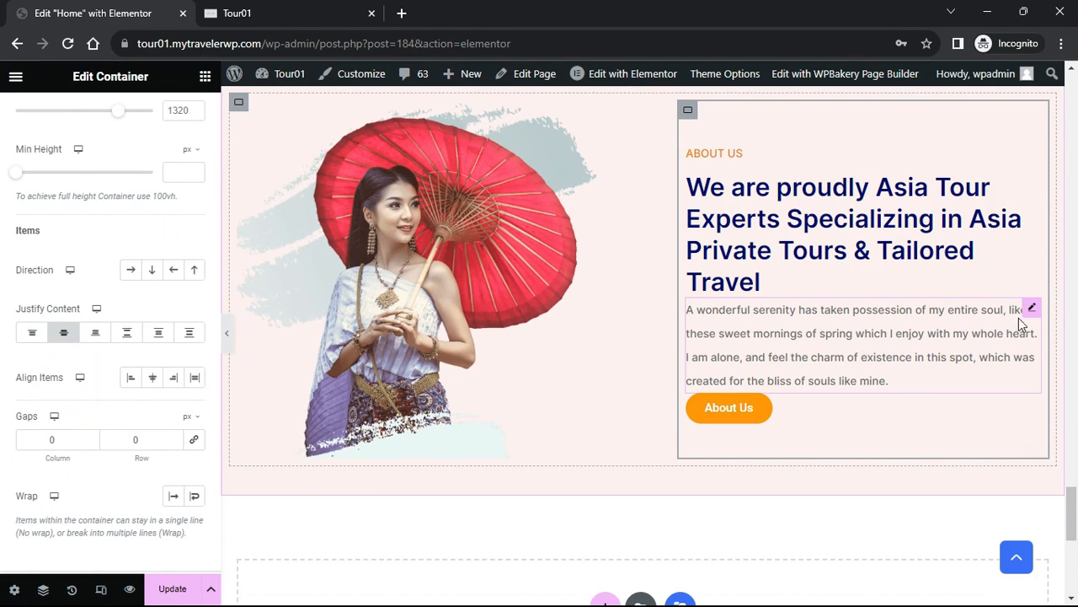
# Give the About Us paragraph unlinked margins of 30 px top and 30 px bottom, and preview the section without the editing panel
pyautogui.click(1029, 310)
pyautogui.click(181, 118)
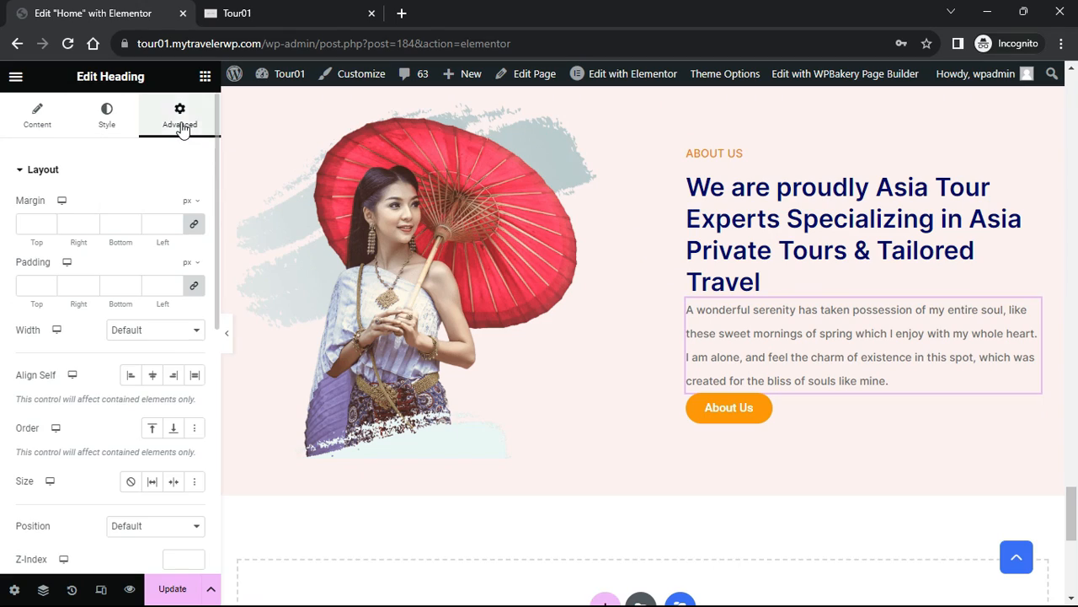
pyautogui.click(194, 224)
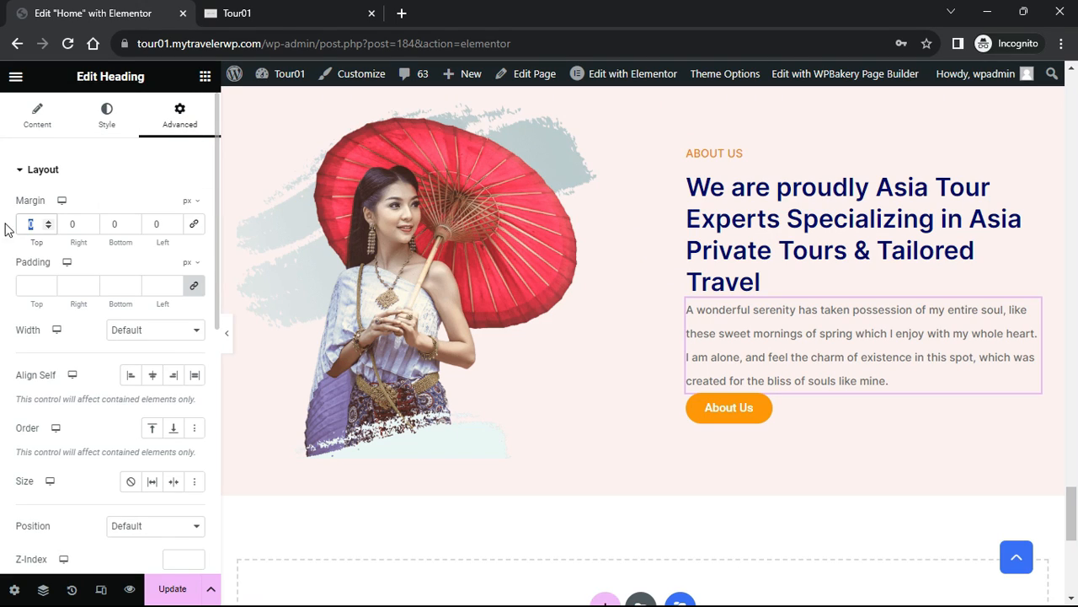
pyautogui.write('30')
pyautogui.moveTo(126, 222); pyautogui.dragTo(85, 235)
pyautogui.write('30')
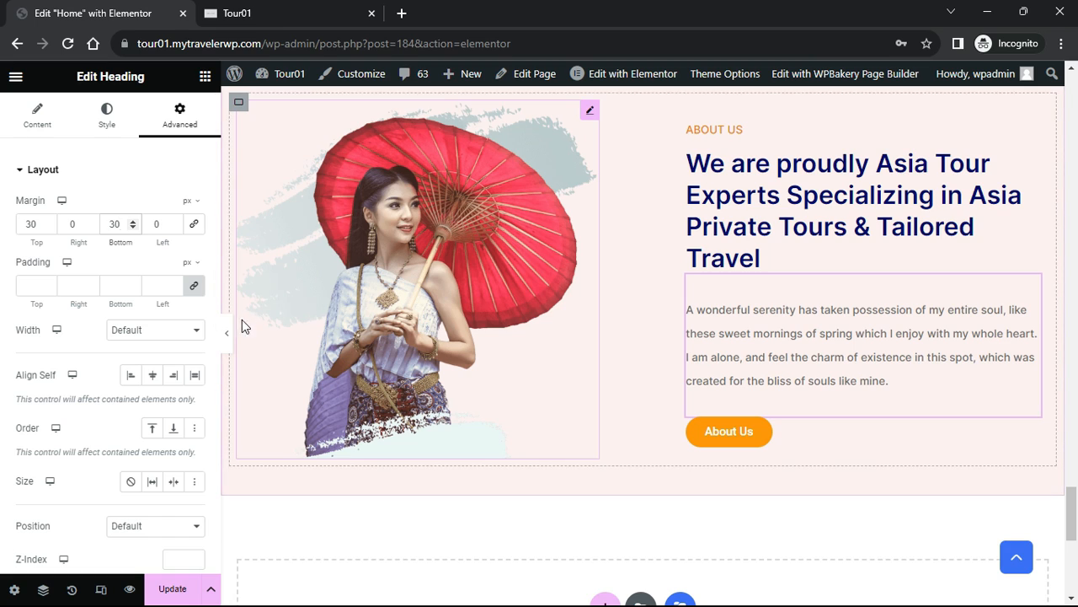
pyautogui.click(232, 339)
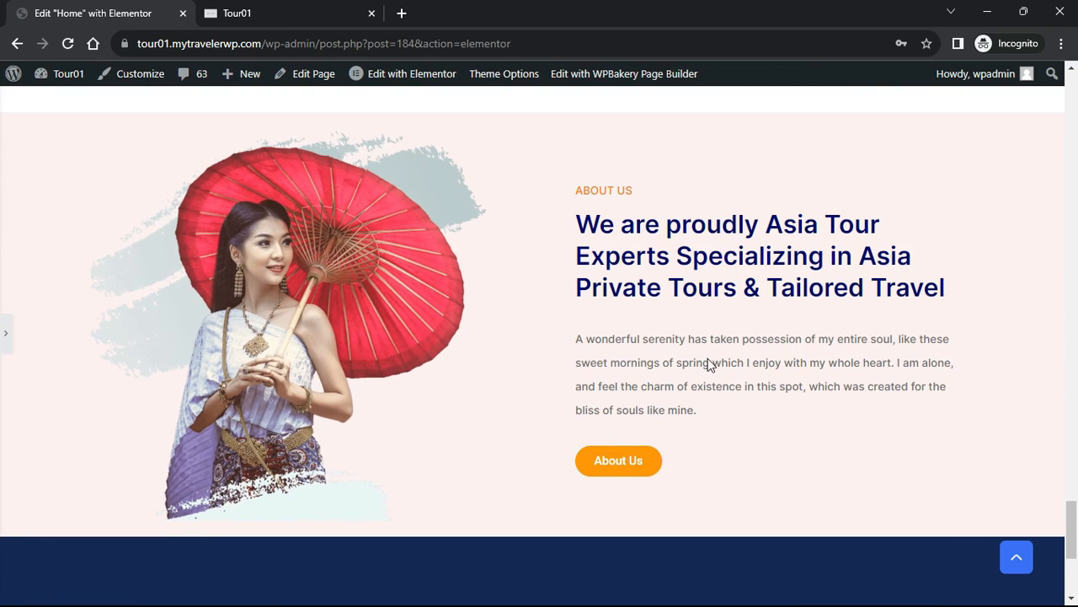
pyautogui.scroll(1, 530, 356)
pyautogui.scroll(-1, 530, 359)
pyautogui.click(8, 331)
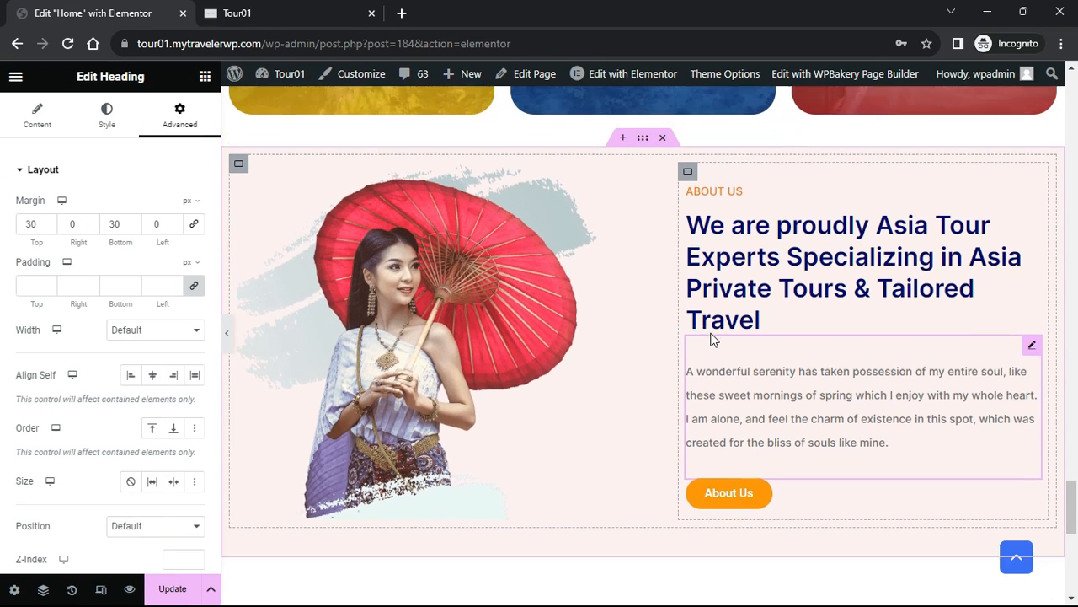
# Unlink the margins of the pink About Us section's outer container and set its top margin to 100 px
pyautogui.scroll(1, 713, 340)
pyautogui.scroll(2, 676, 315)
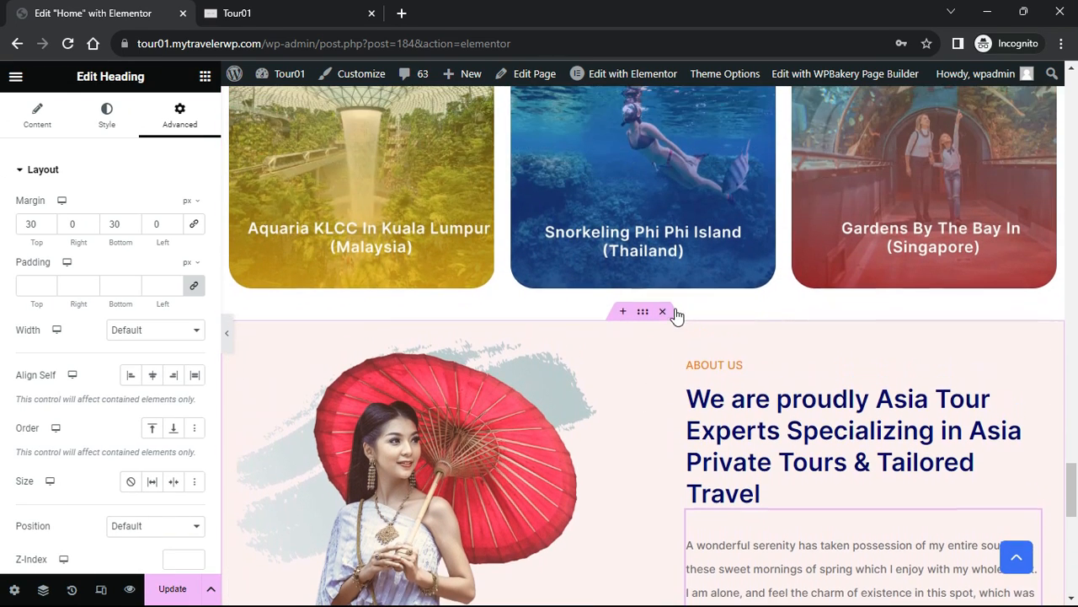
pyautogui.click(643, 316)
pyautogui.scroll(-1, 603, 387)
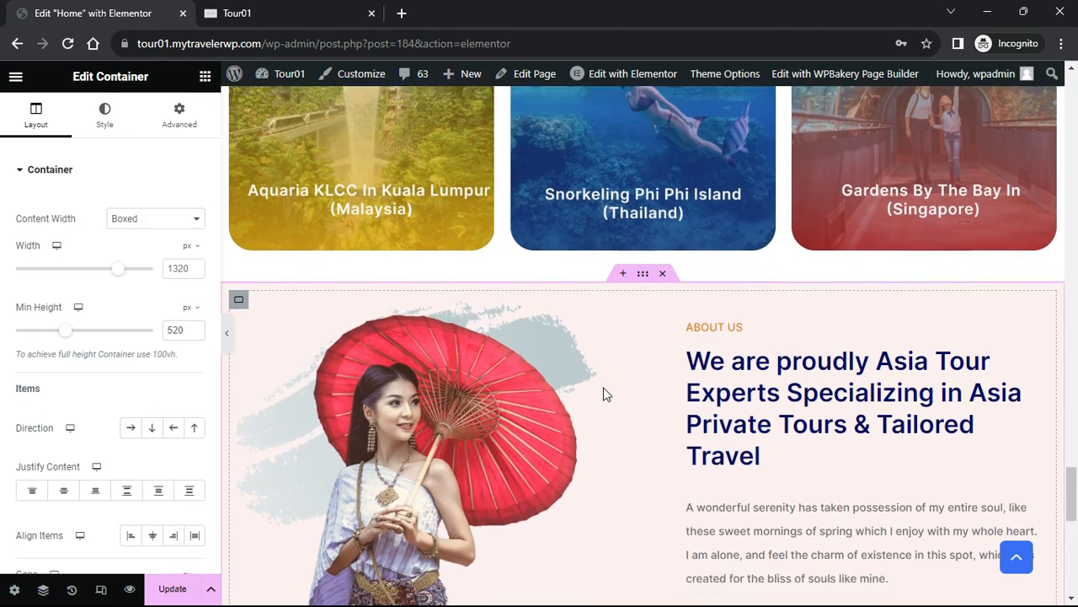
pyautogui.click(187, 118)
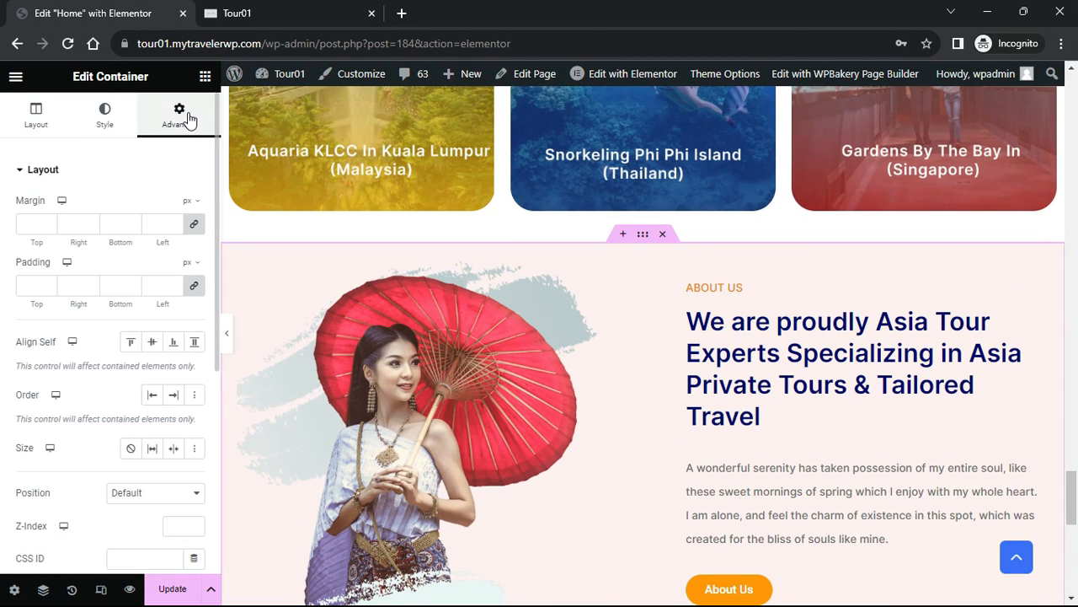
pyautogui.click(200, 229)
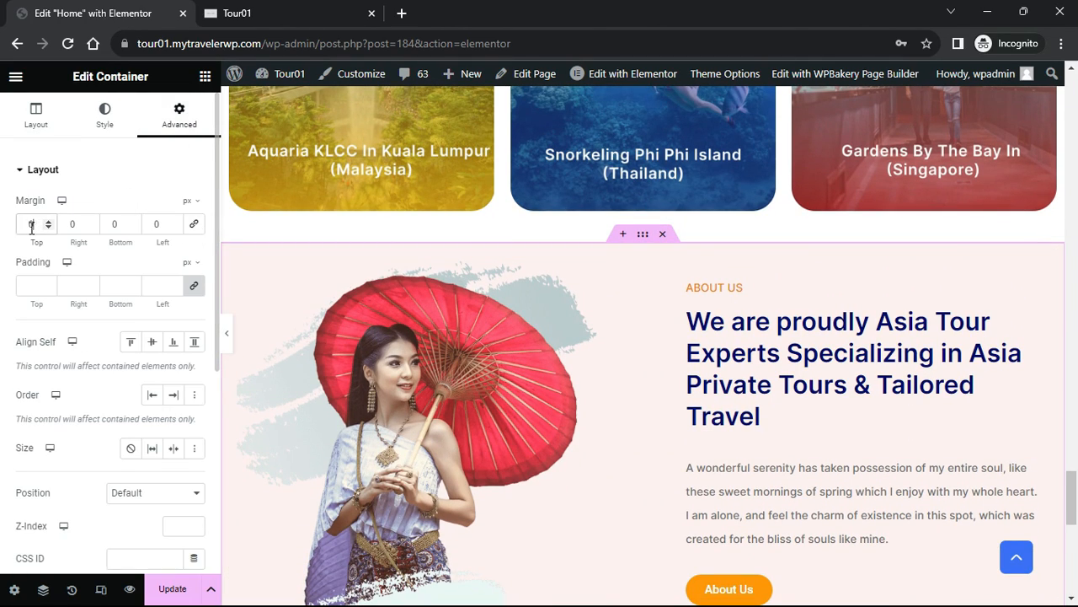
pyautogui.write('100')
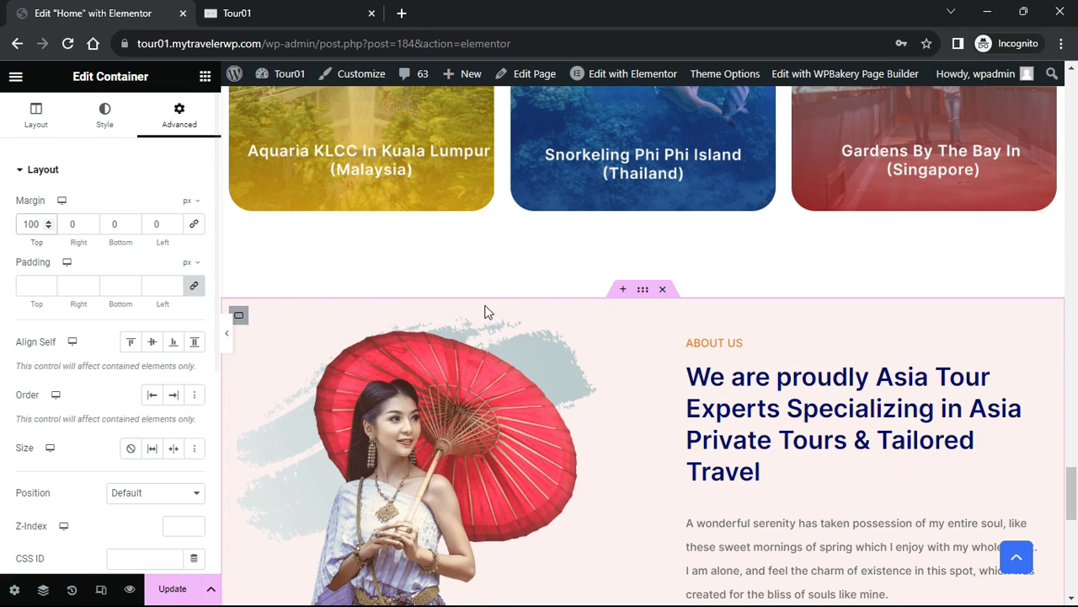
# Unlink the About Us section's padding, set top and bottom to 80 px, and preview the section without the editing panel
pyautogui.click(194, 285)
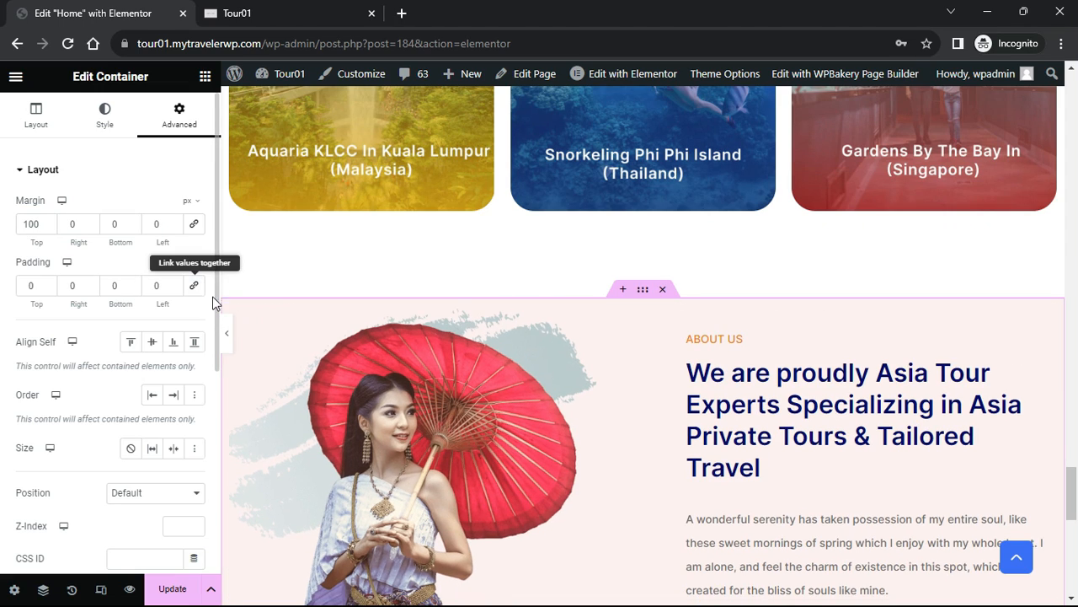
pyautogui.scroll(-1, 542, 367)
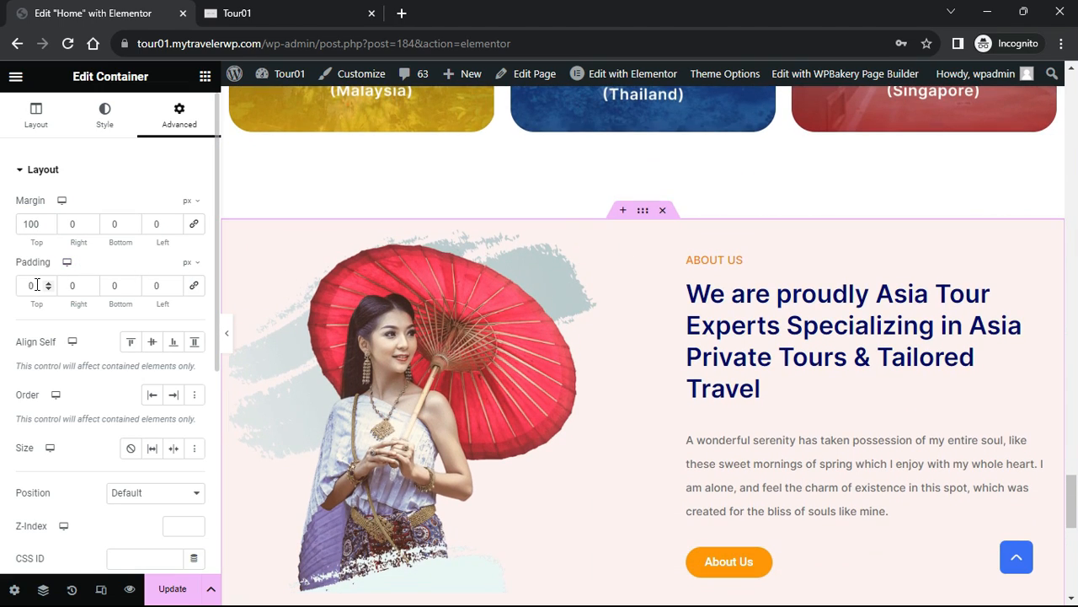
pyautogui.write('80')
pyautogui.doubleClick(122, 286)
pyautogui.write('80')
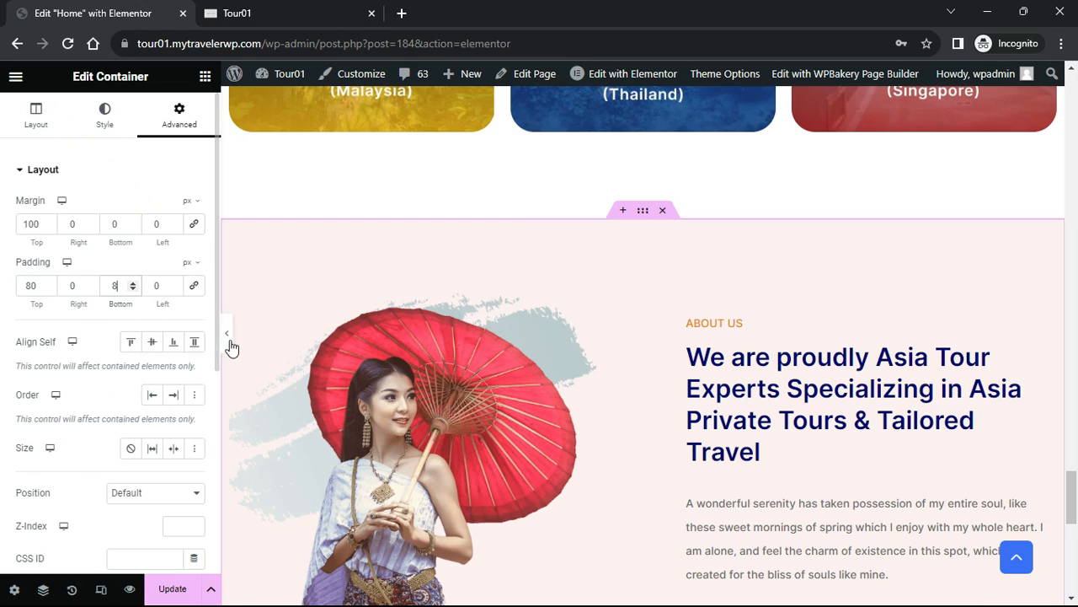
pyautogui.scroll(-2, 652, 412)
pyautogui.click(226, 335)
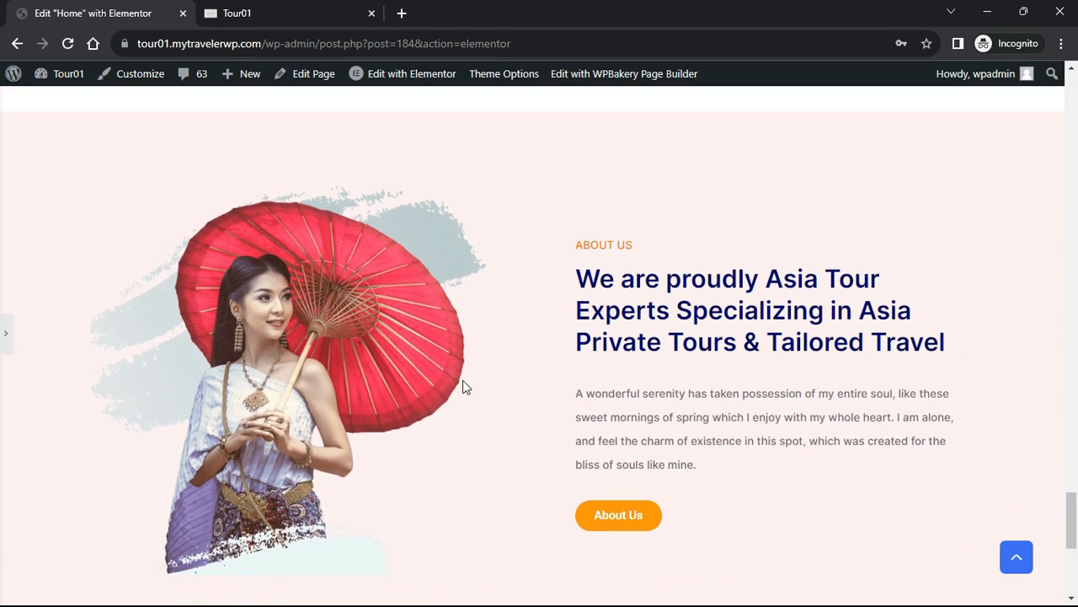
pyautogui.scroll(-2, 481, 438)
pyautogui.scroll(2, 602, 426)
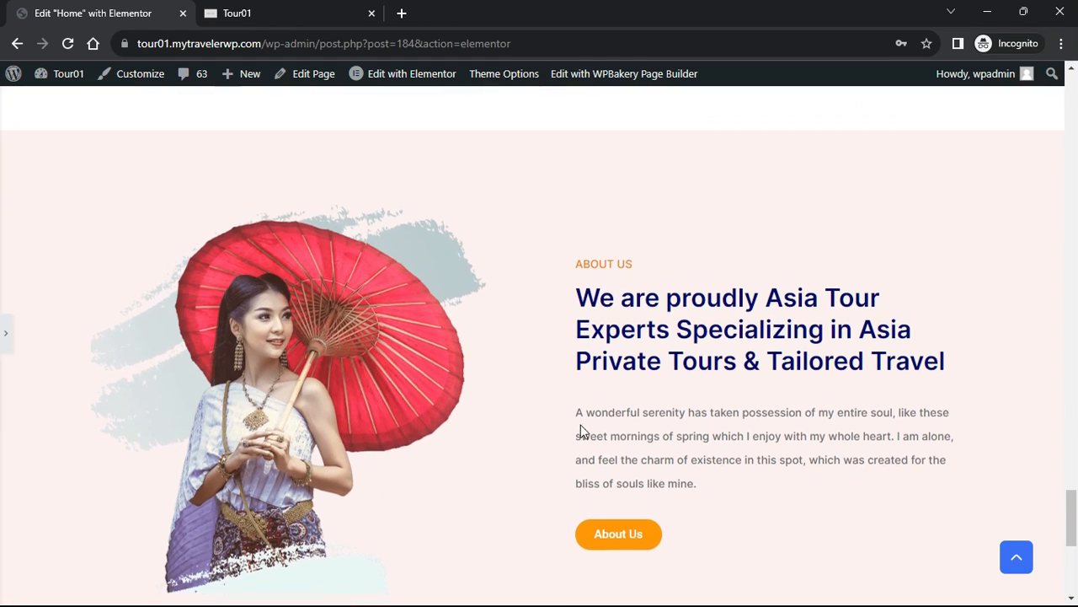
pyautogui.click(8, 337)
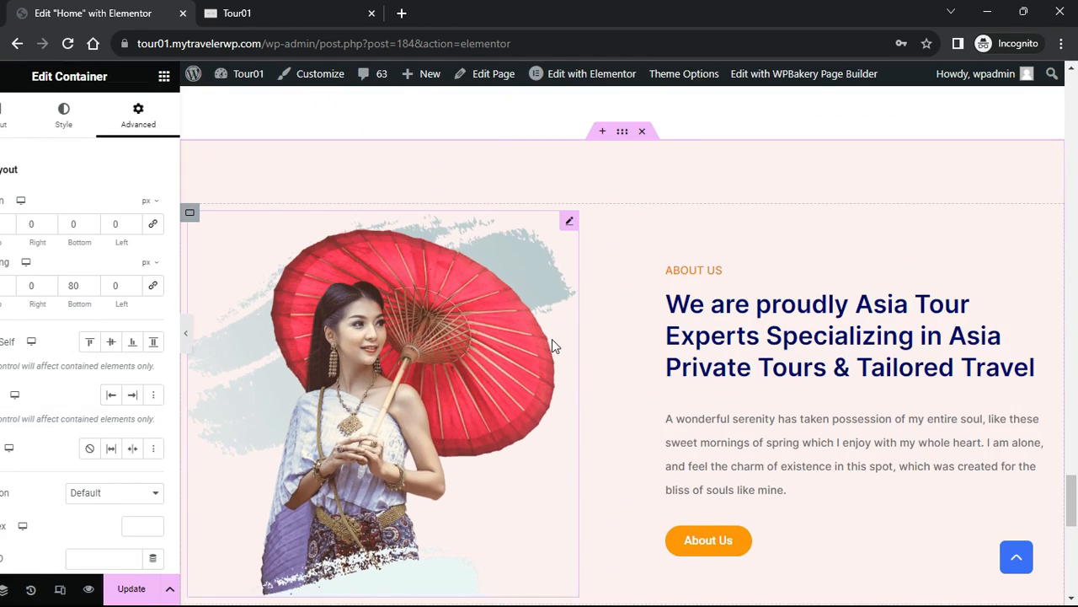
# Apply the Fade In Left entrance animation to the umbrella image with a Slow animation duration
pyautogui.click(587, 223)
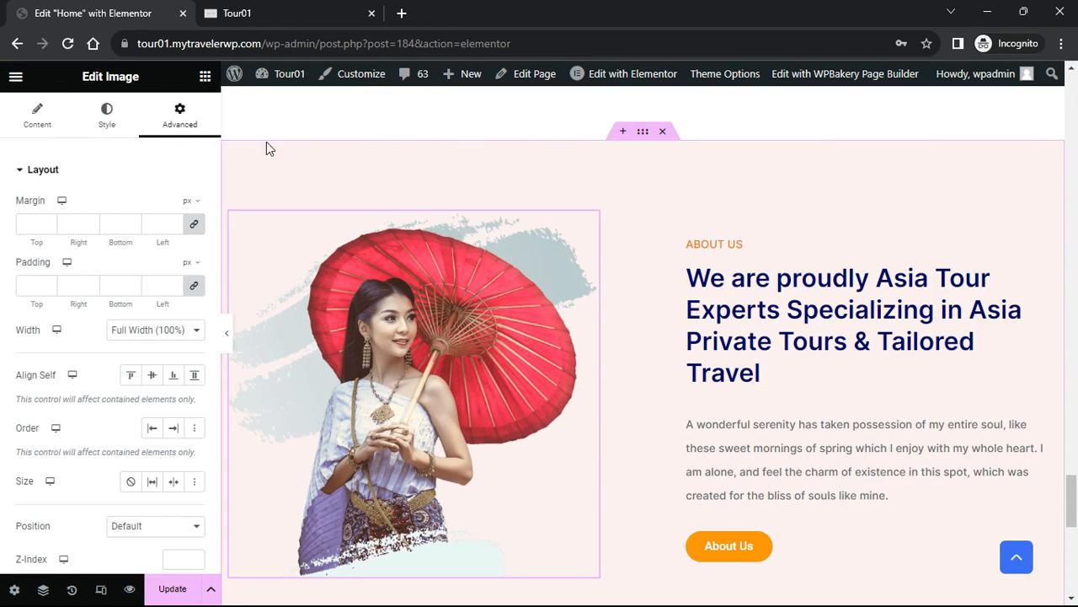
pyautogui.scroll(-3, 149, 333)
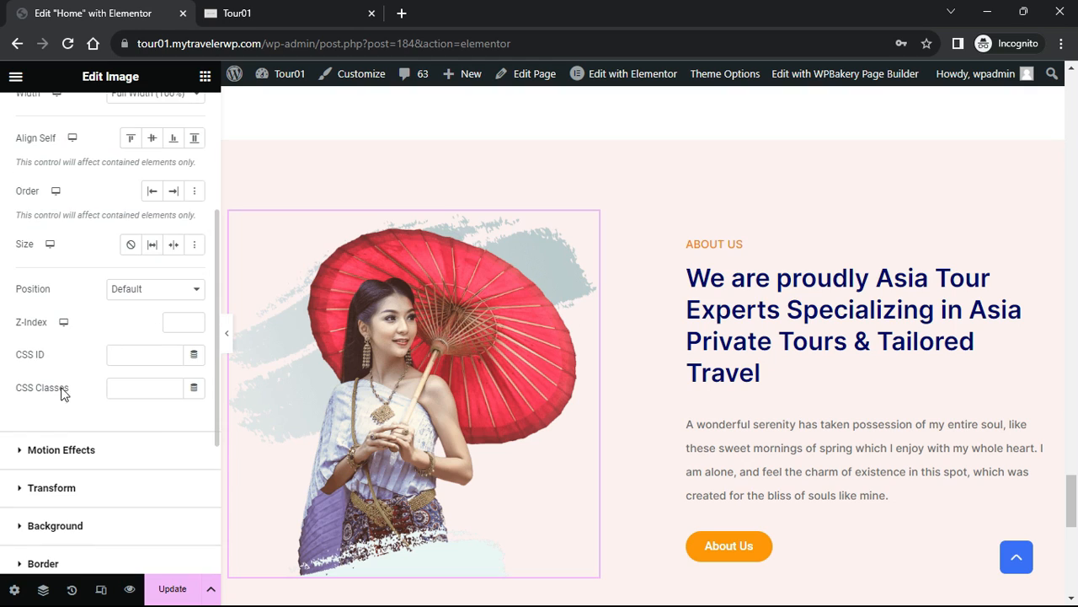
pyautogui.click(10, 451)
pyautogui.click(195, 267)
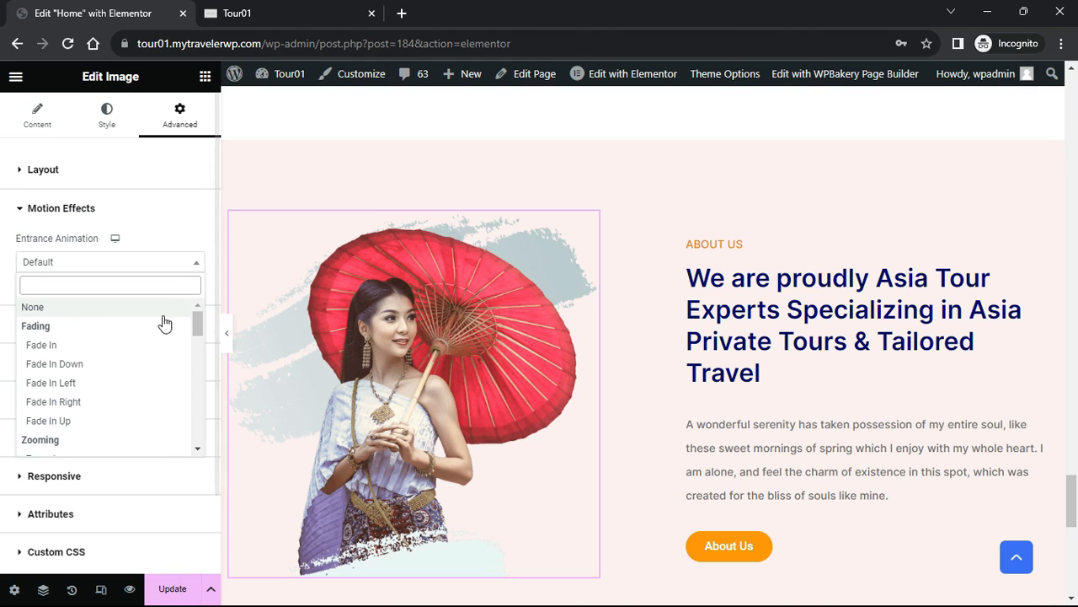
pyautogui.click(120, 382)
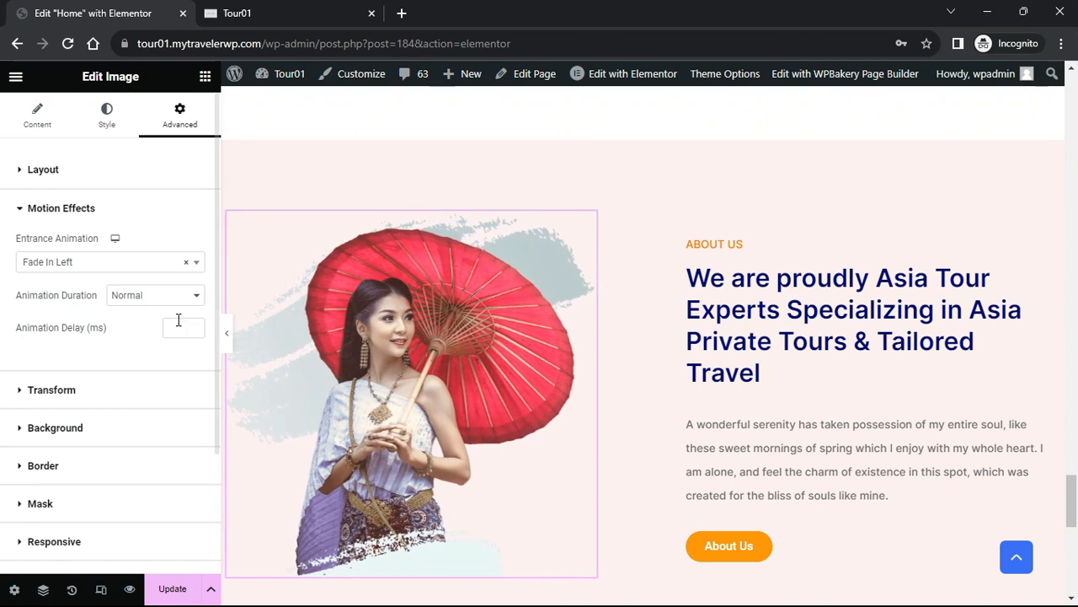
pyautogui.click(190, 296)
pyautogui.click(190, 312)
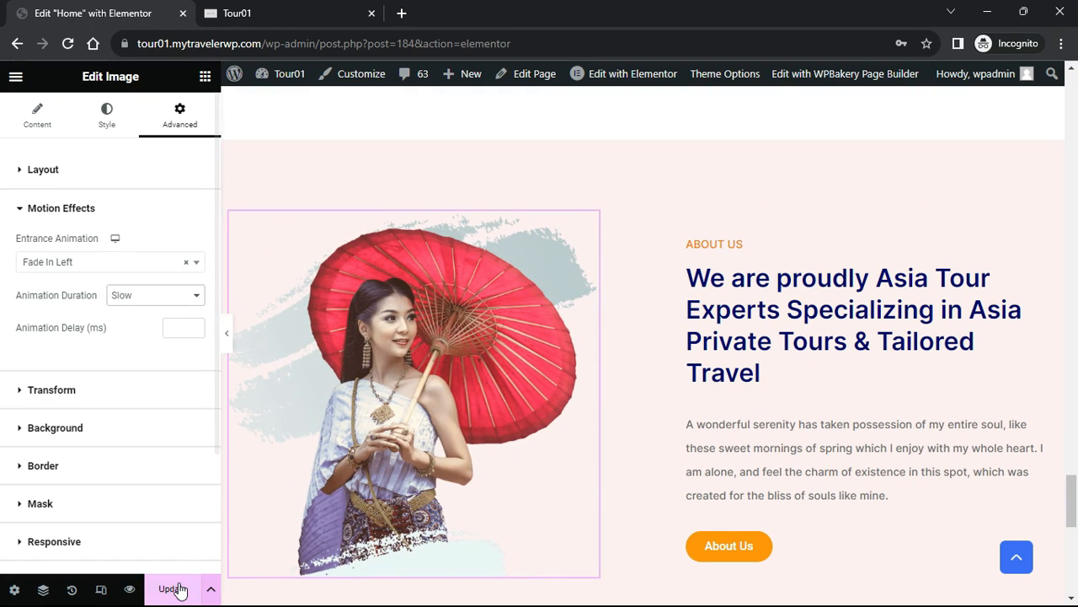
# Save the page changes, review the home page in the Tour01 preview tab, and return to the Elementor editor
pyautogui.click(173, 588)
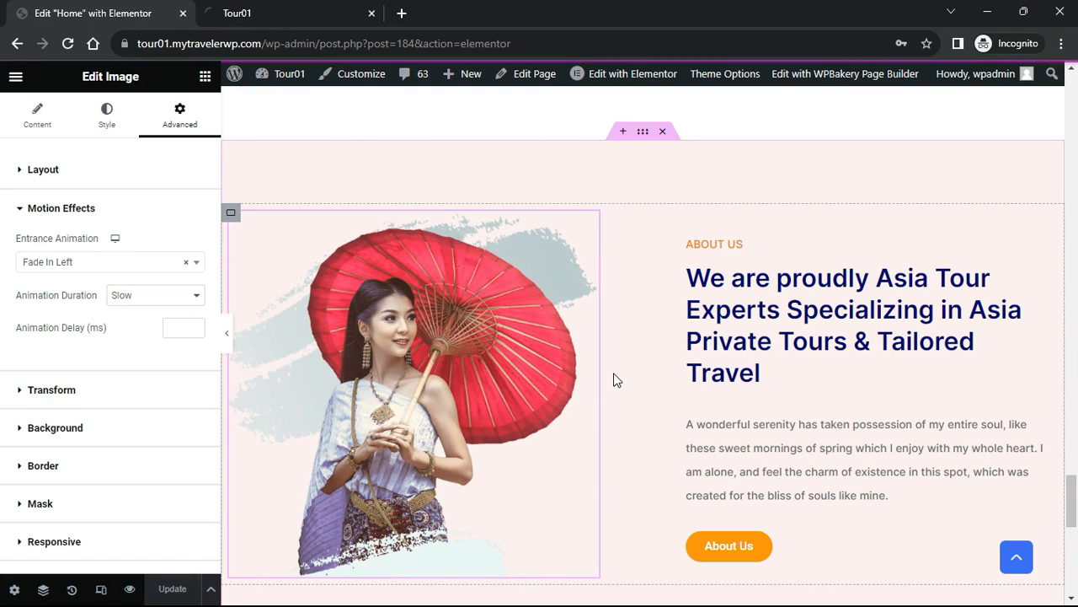
pyautogui.click(292, 9)
pyautogui.moveTo(1076, 110)
pyautogui.mouseDown()
pyautogui.moveTo(1063, 548)
pyautogui.moveTo(1073, 528)
pyautogui.moveTo(1076, 88)
pyautogui.mouseUp()
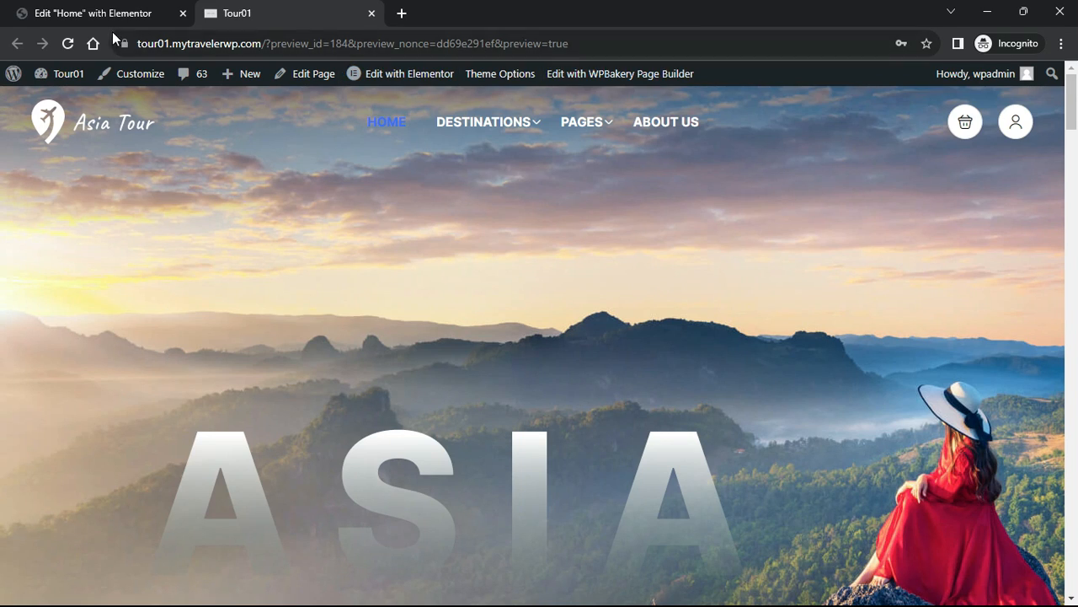
pyautogui.click(81, 17)
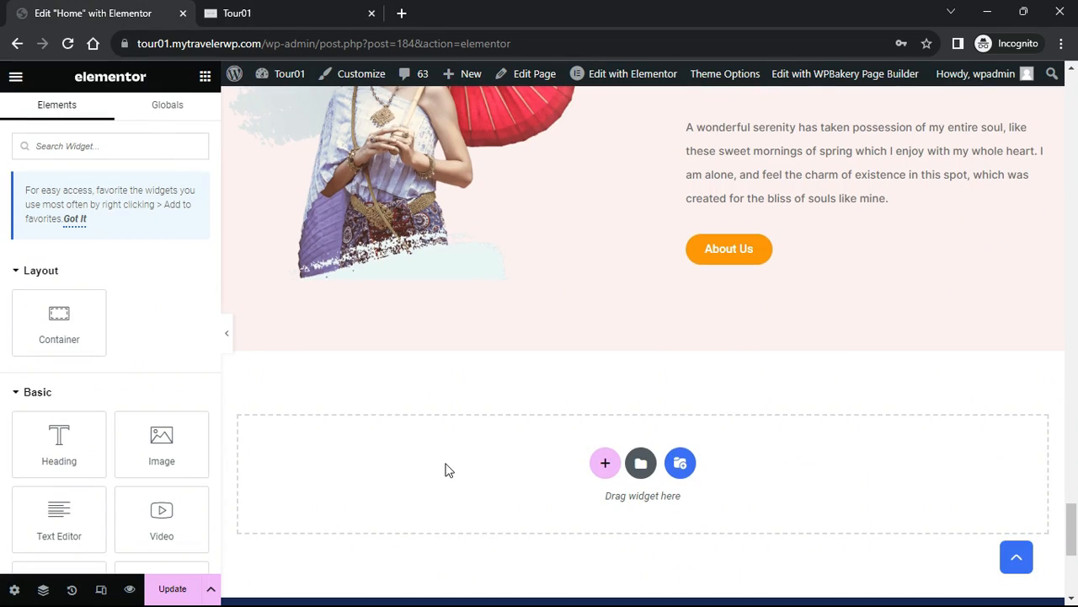
# Add a new empty container below the About Us section, above the footer
pyautogui.scroll(-1, 450, 470)
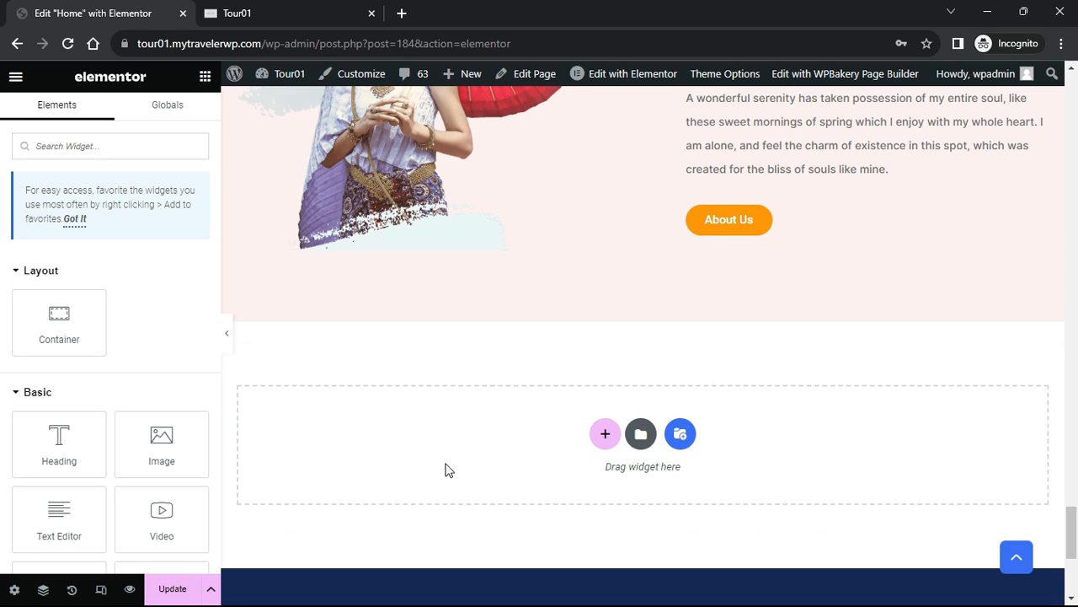
pyautogui.scroll(-2, 449, 470)
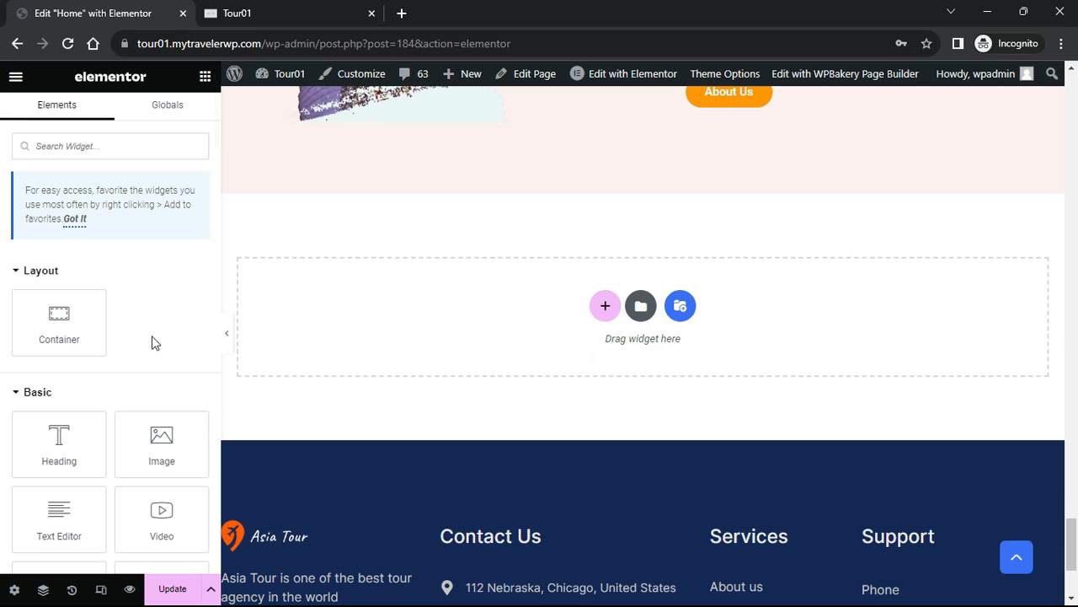
pyautogui.moveTo(59, 320); pyautogui.dragTo(397, 308)
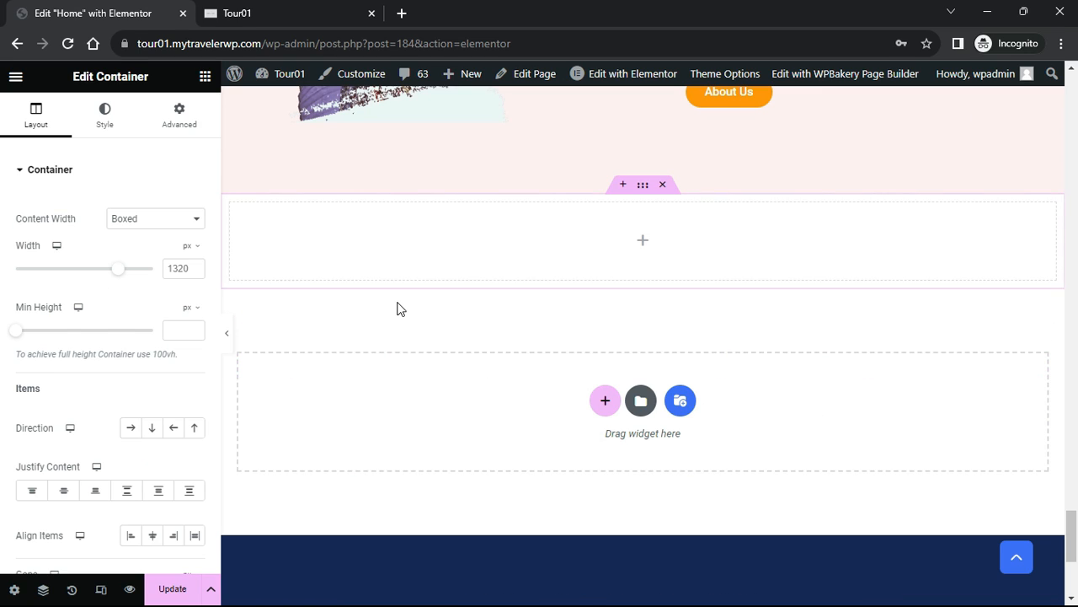
pyautogui.scroll(2, 399, 308)
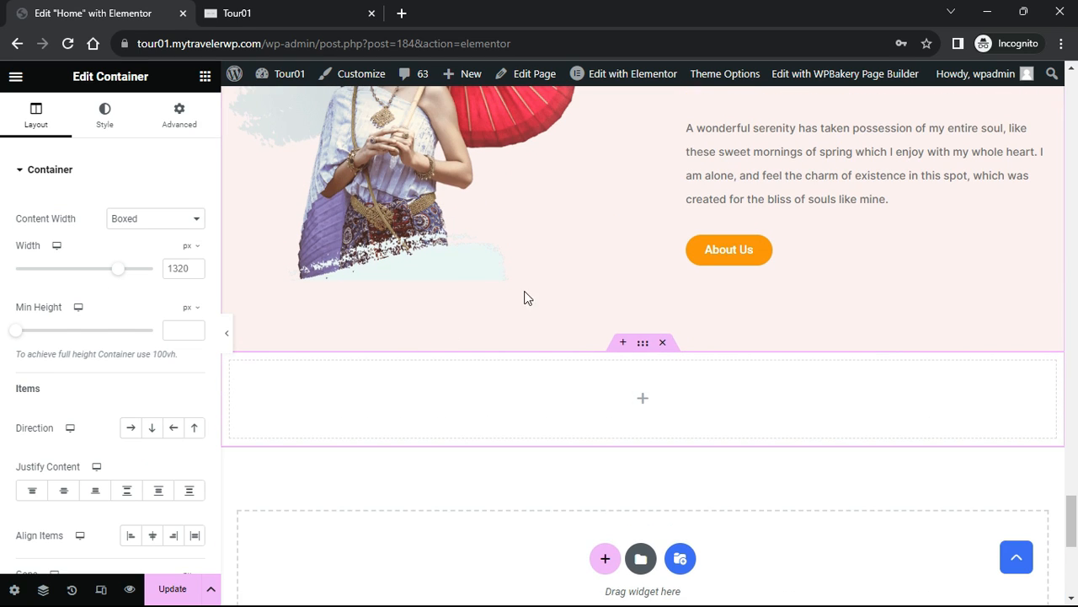
pyautogui.scroll(4, 539, 303)
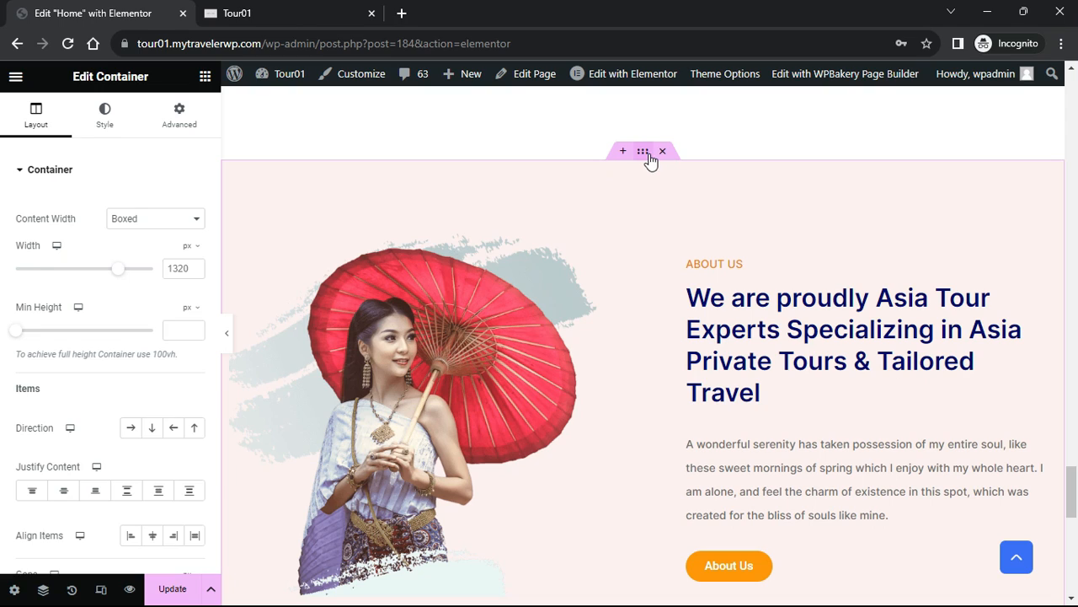
# Copy the background color code of the About Us section's container
pyautogui.click(643, 151)
pyautogui.click(195, 273)
pyautogui.hotkey('ctrl', 'c')
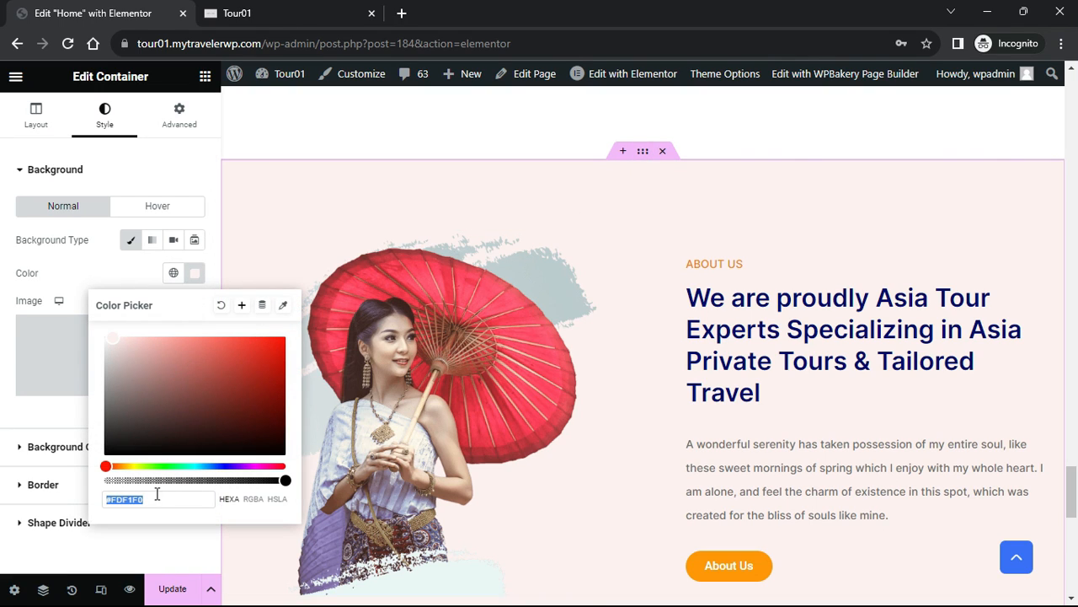
# Give the empty container below the About Us section a classic background with the copied color #FDF1F0
pyautogui.scroll(-4, 559, 399)
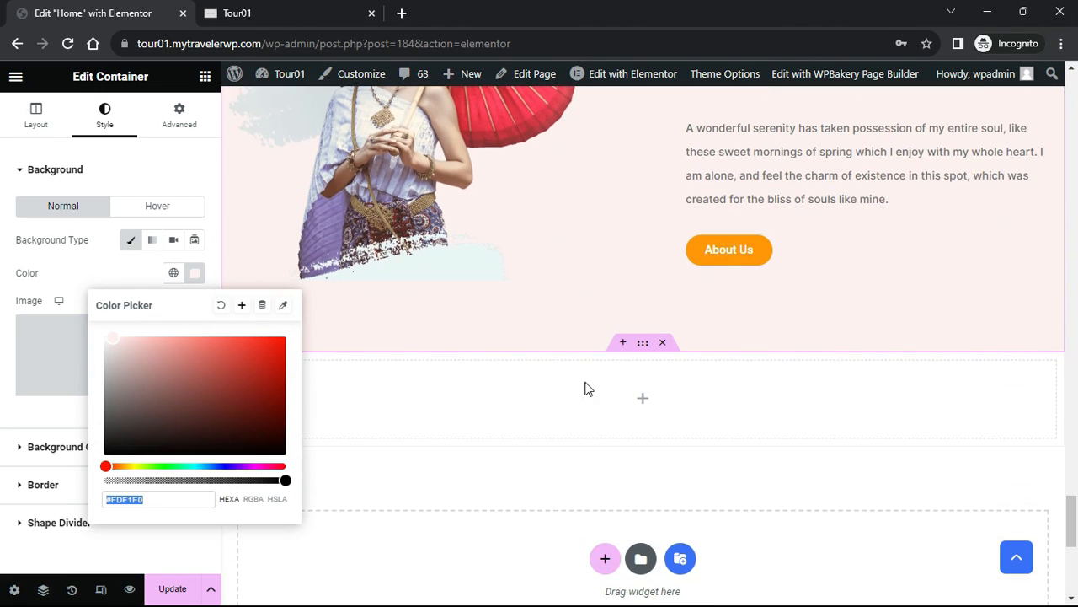
pyautogui.click(644, 344)
pyautogui.click(108, 118)
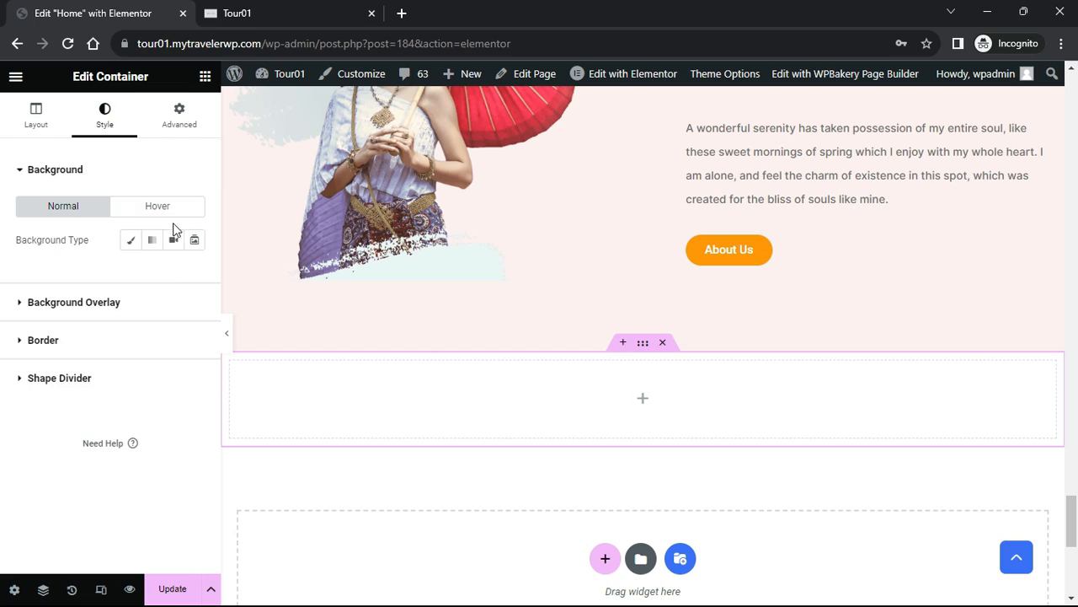
pyautogui.click(131, 241)
pyautogui.click(195, 273)
pyautogui.click(168, 498)
pyautogui.hotkey('ctrl', 'v')
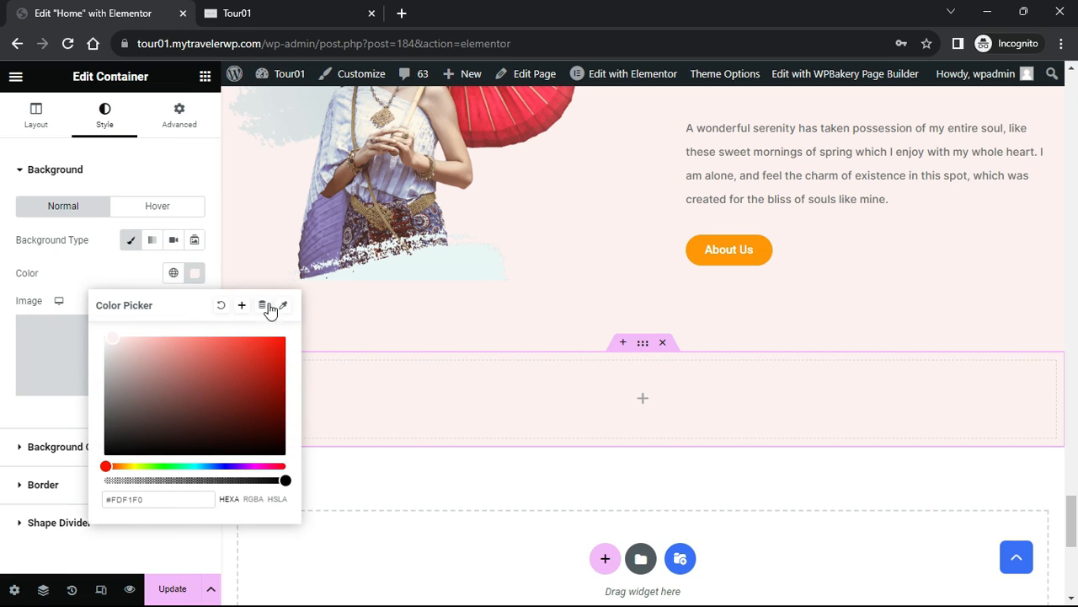
pyautogui.click(128, 270)
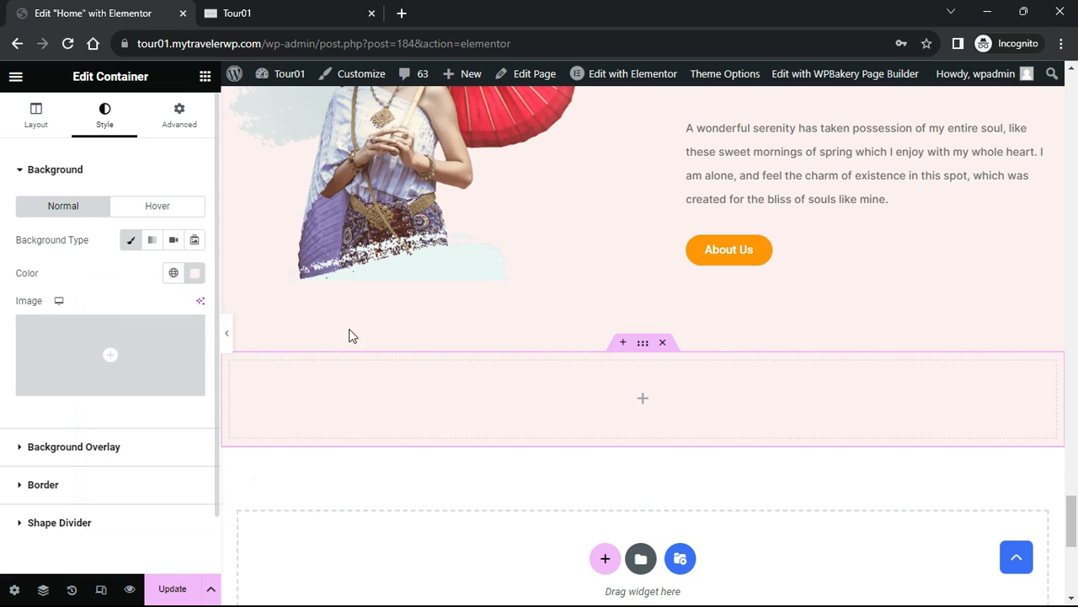
# Add an Icon box widget to the new container and use Icon-Box-1-Marketing-Demo-1.svg from the media library as its icon
pyautogui.click(205, 76)
pyautogui.click(87, 149)
pyautogui.write('Icon')
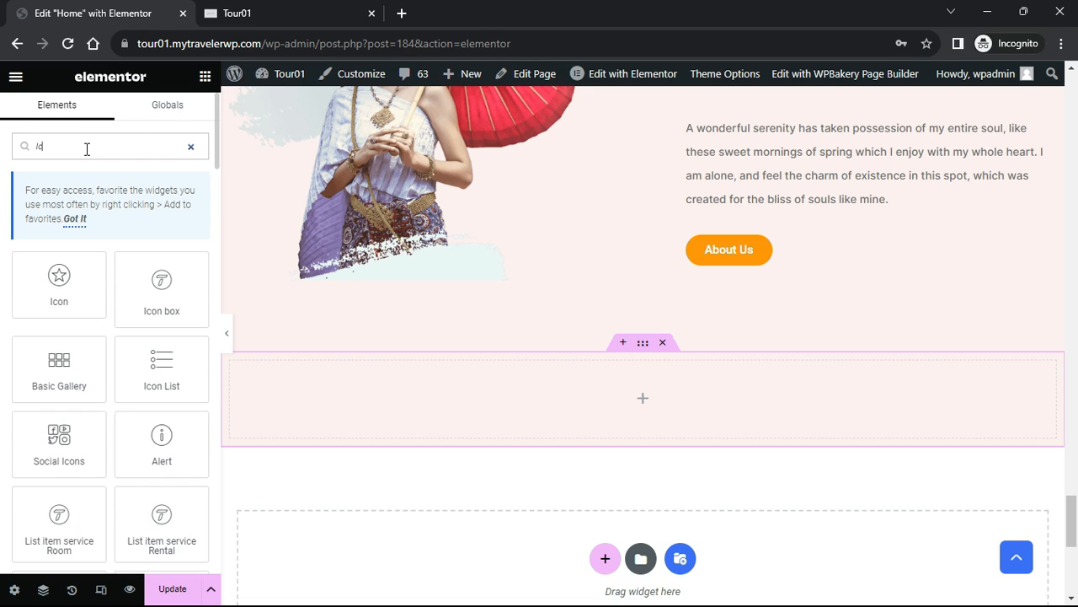
pyautogui.moveTo(160, 253); pyautogui.dragTo(464, 387)
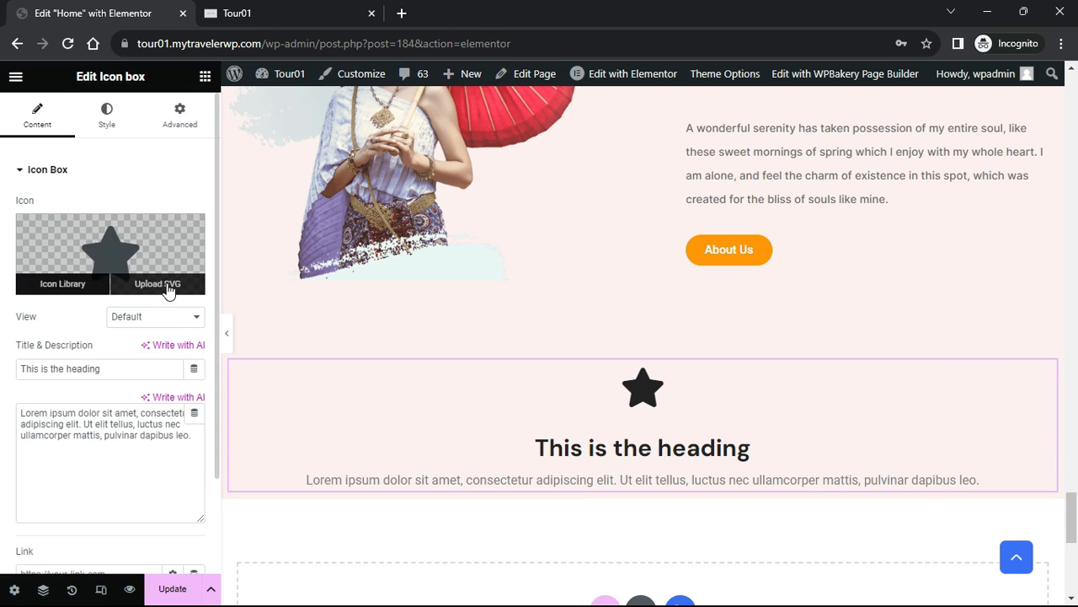
pyautogui.click(173, 286)
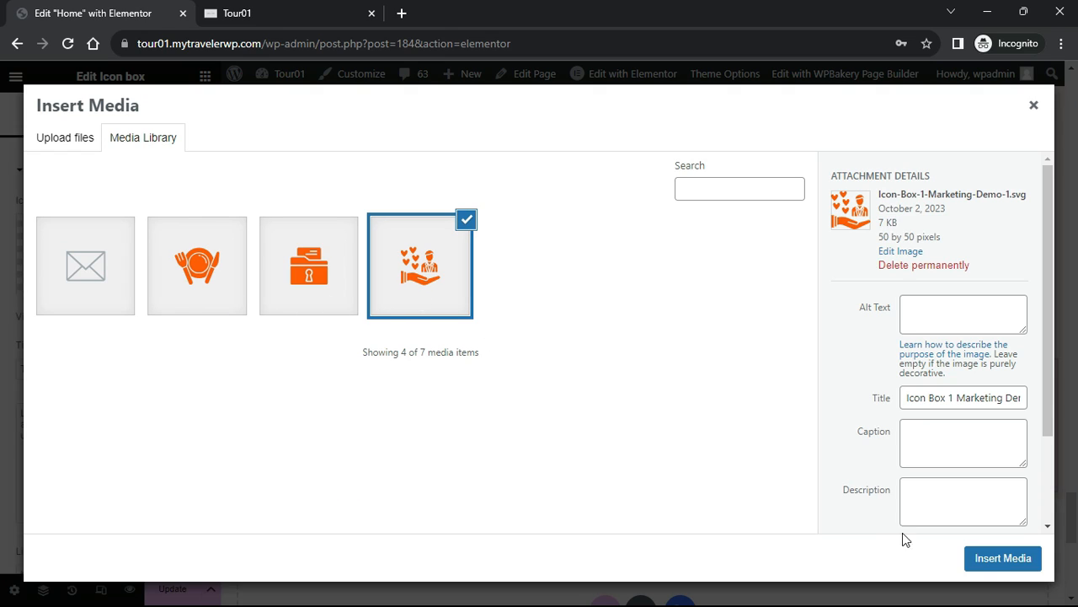
pyautogui.click(1005, 563)
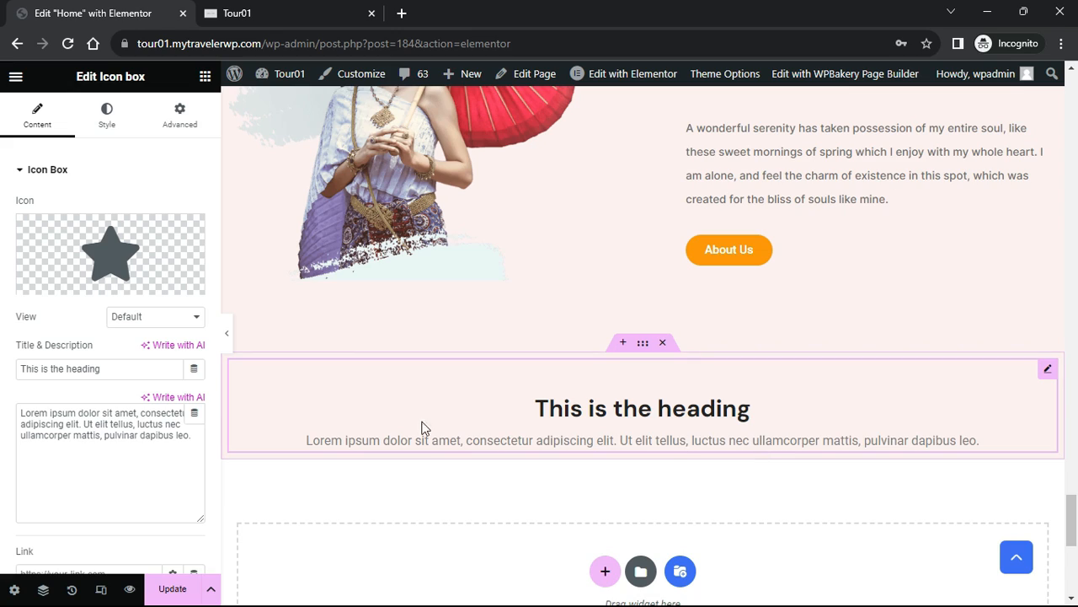
# Title the icon box "100% Personalized Itinerary" and replace its description with the text starting "Our Inside Travel Experts will give you professional advice"
pyautogui.tripleClick(118, 376)
pyautogui.write('100% Personalized Itinerary')
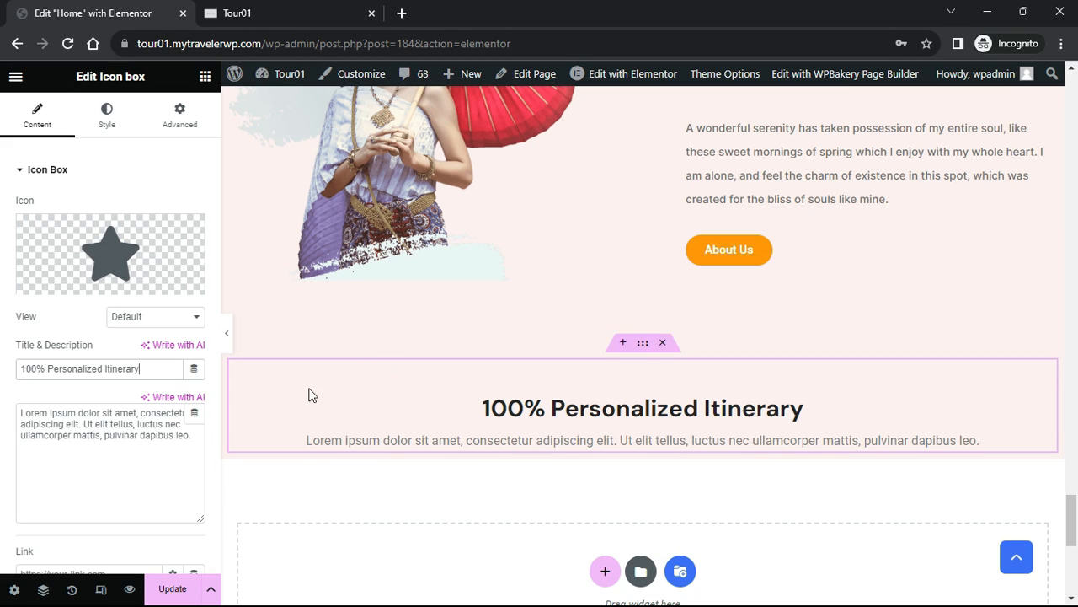
pyautogui.tripleClick(144, 429)
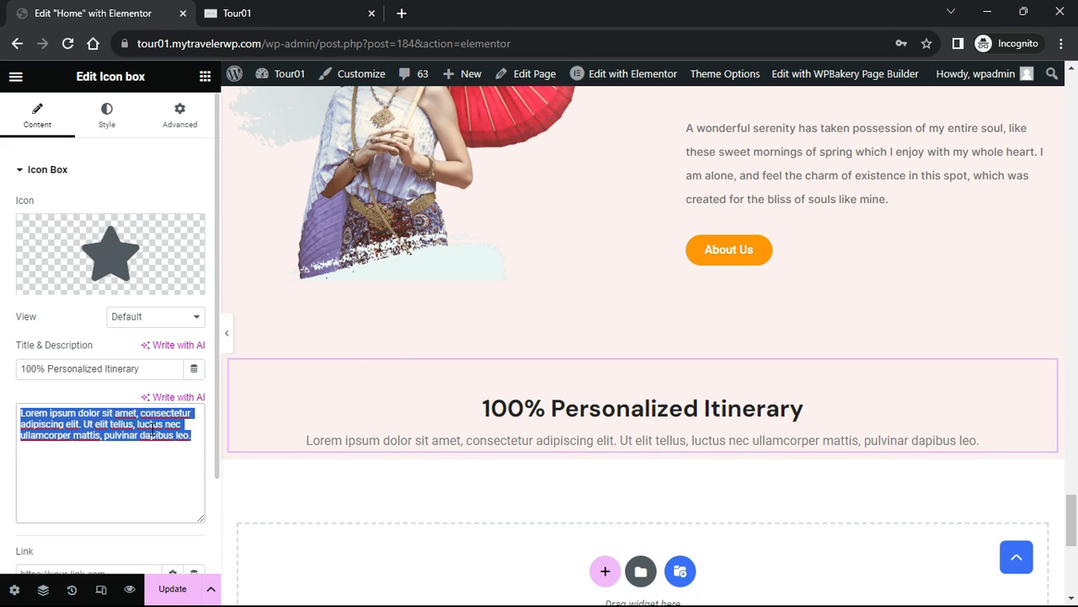
pyautogui.write("Our Inside Travel Experts will give you professional advice, and it's you who decides how many days to travel, where to visit and where to stay.")
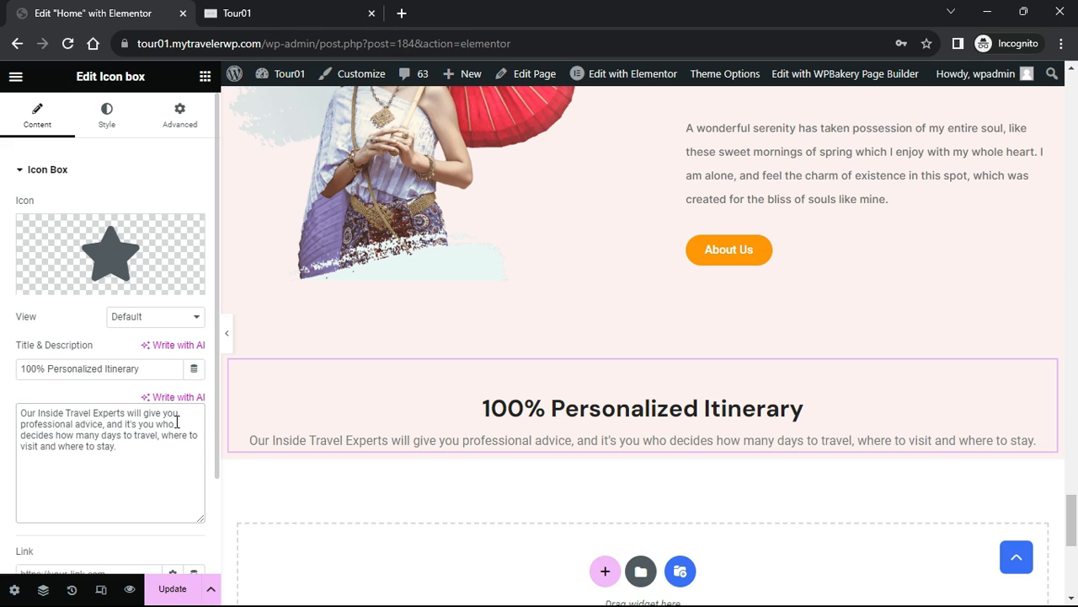
# Set the icon box's icon size to 48 and its title color to dark blue #0E0081
pyautogui.click(104, 115)
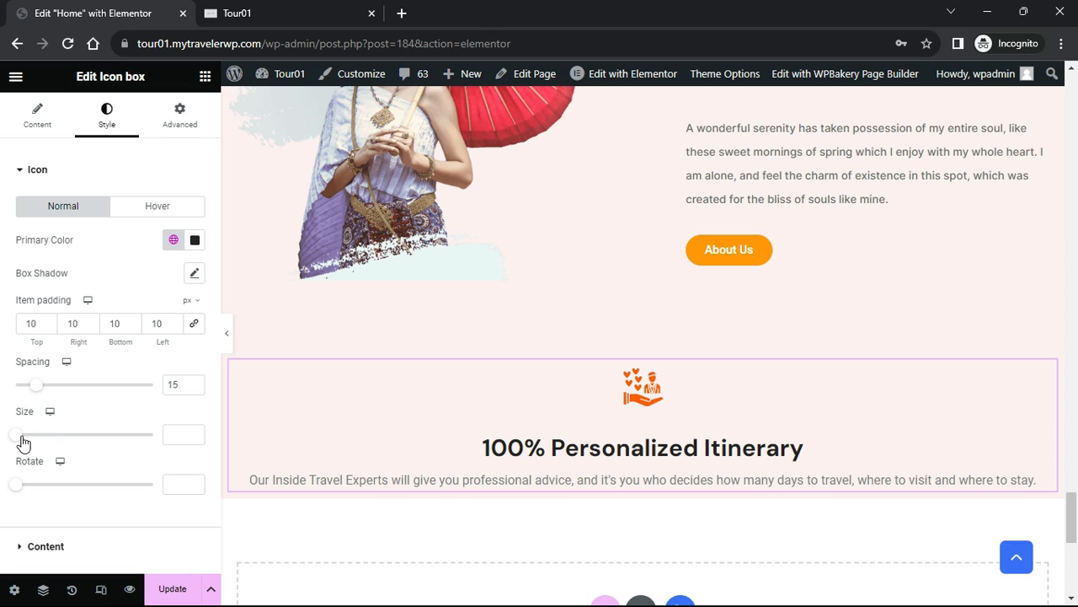
pyautogui.write('48')
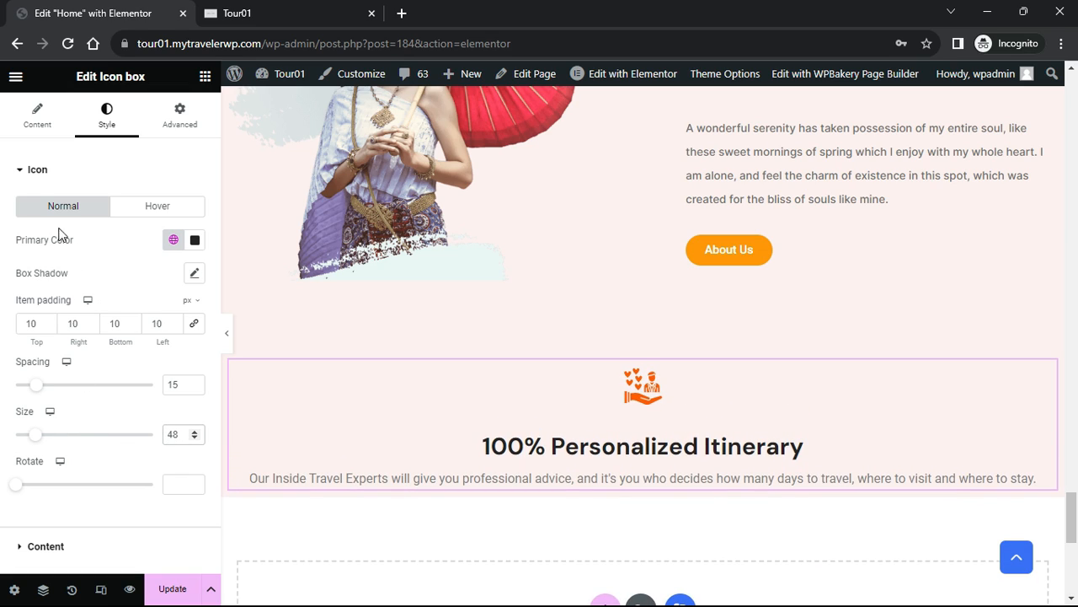
pyautogui.click(20, 172)
pyautogui.click(25, 232)
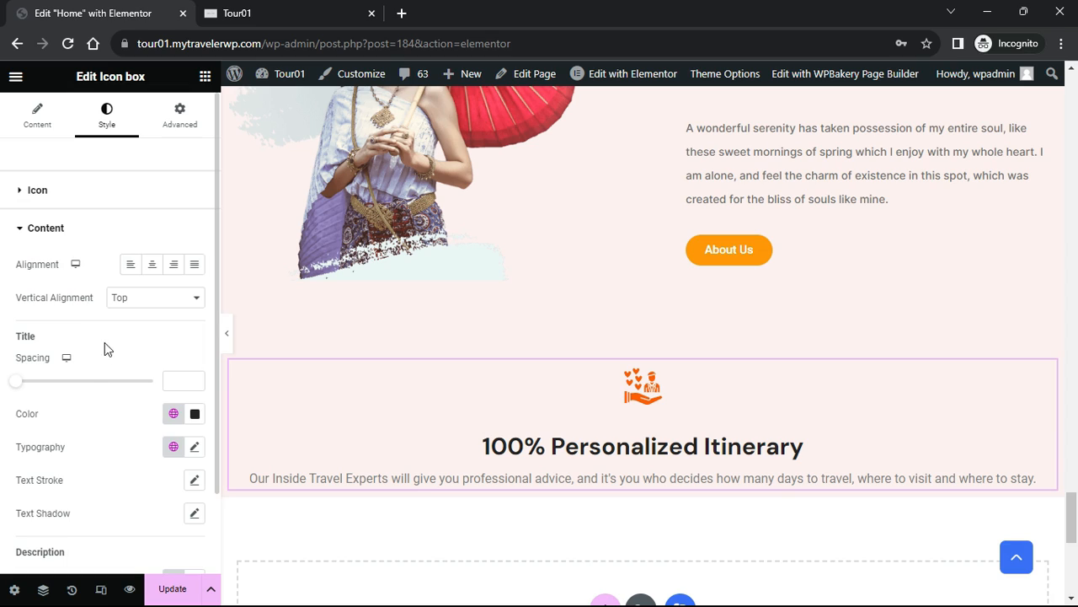
pyautogui.click(194, 415)
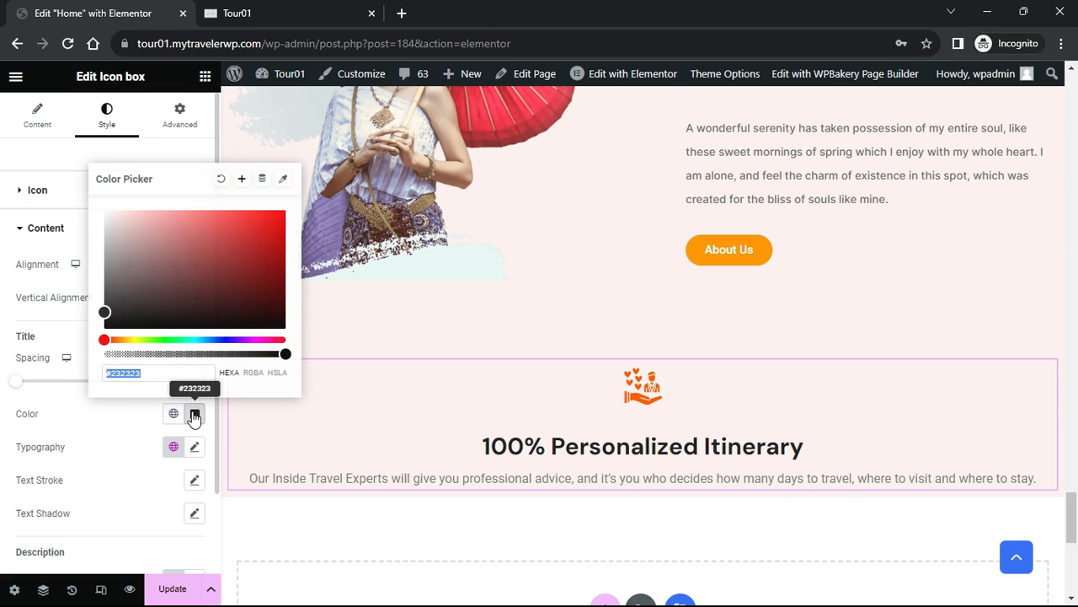
pyautogui.moveTo(104, 314); pyautogui.dragTo(284, 268)
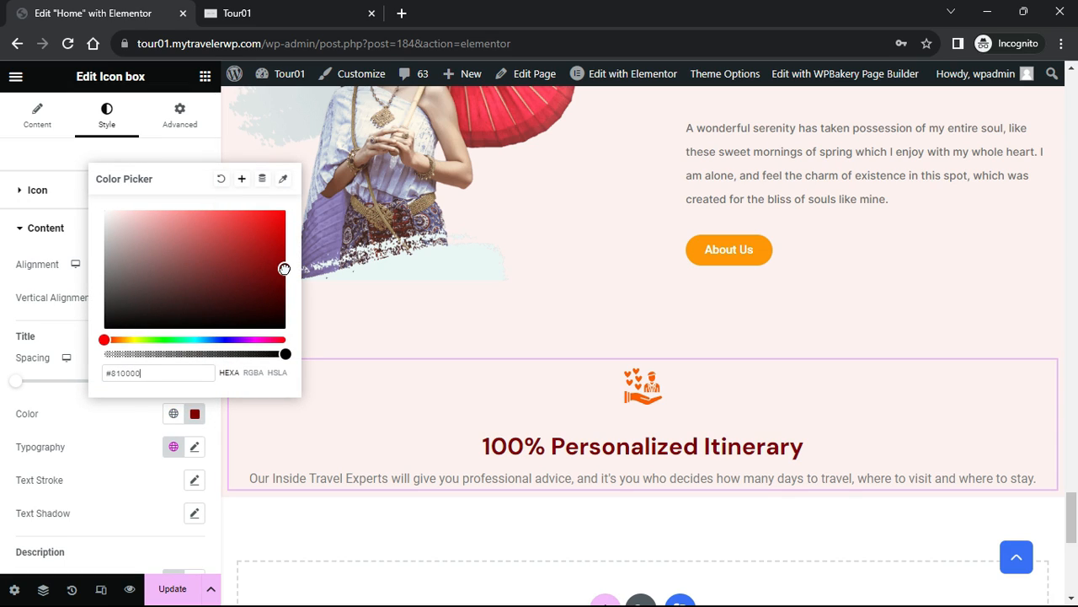
pyautogui.moveTo(104, 339); pyautogui.dragTo(228, 340)
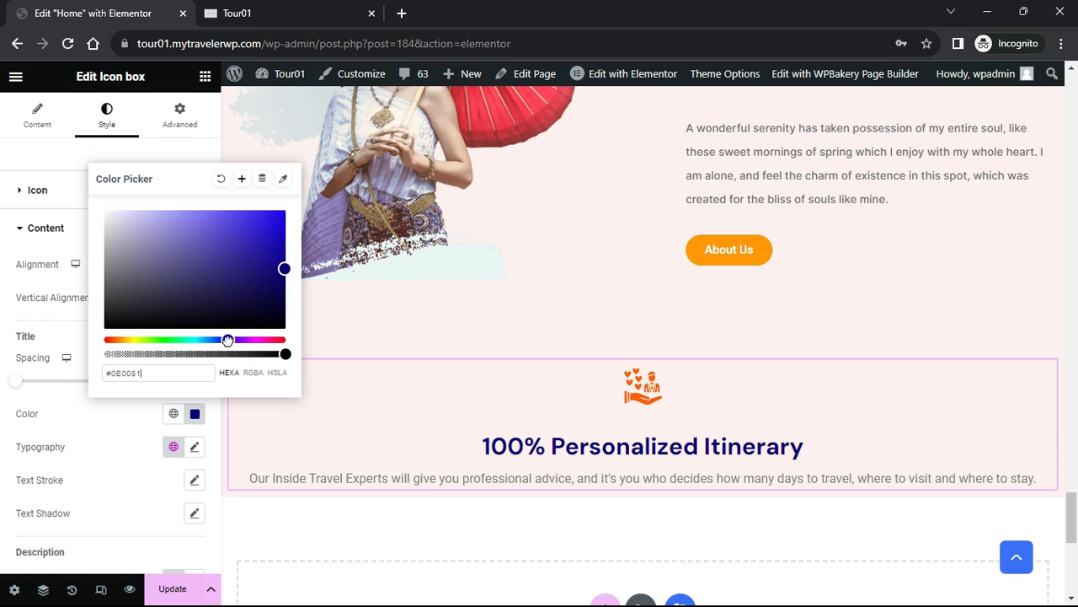
# Set the icon box title's typography to Inter, 20 px, weight 600 (Semi Bold), and preview it without the editing panel
pyautogui.click(194, 449)
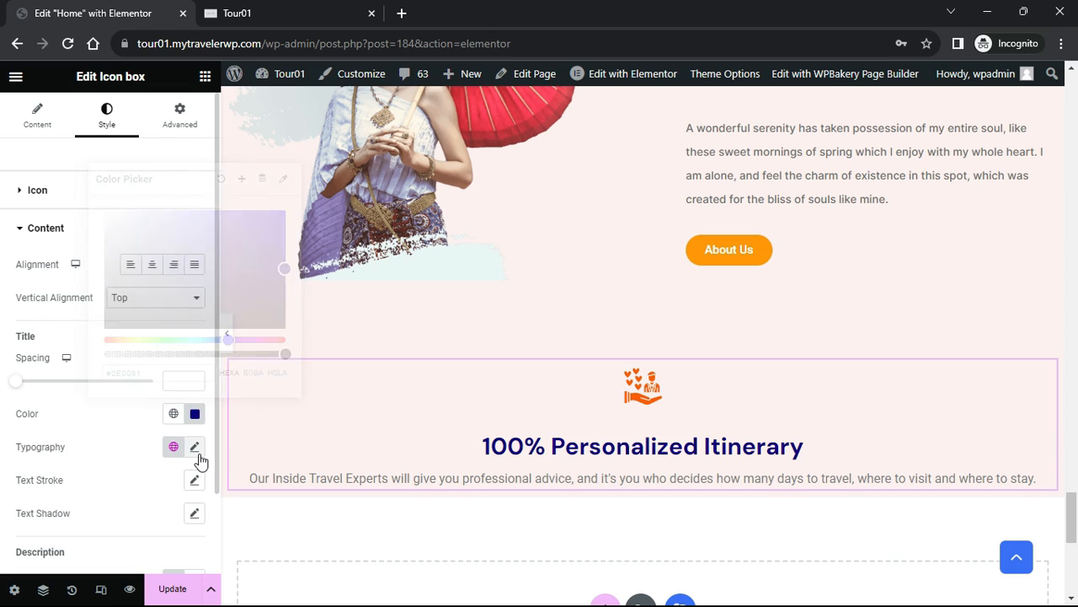
pyautogui.click(171, 522)
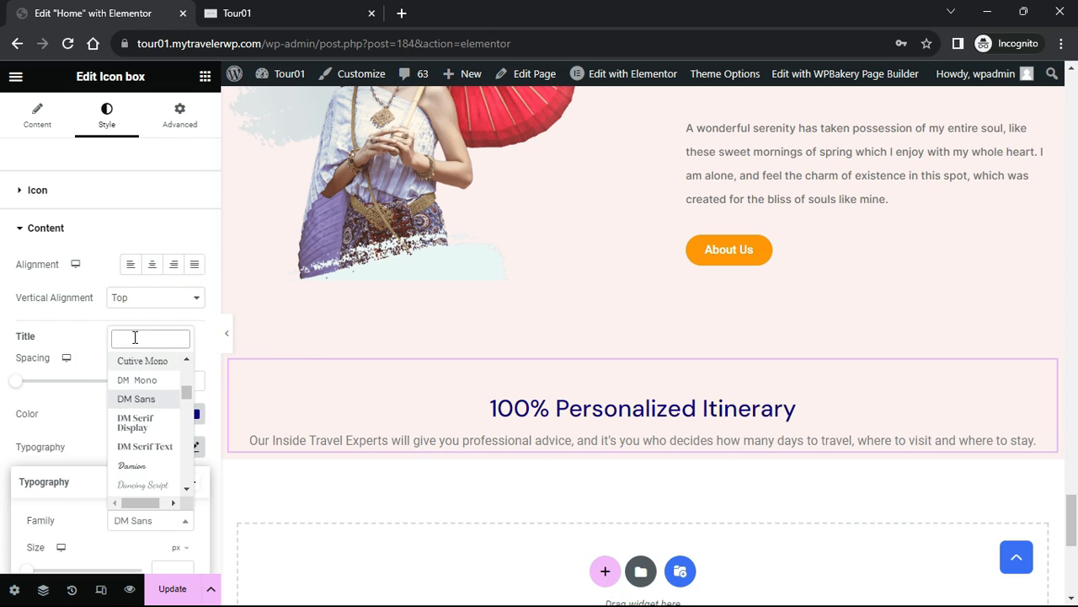
pyautogui.write('Inter')
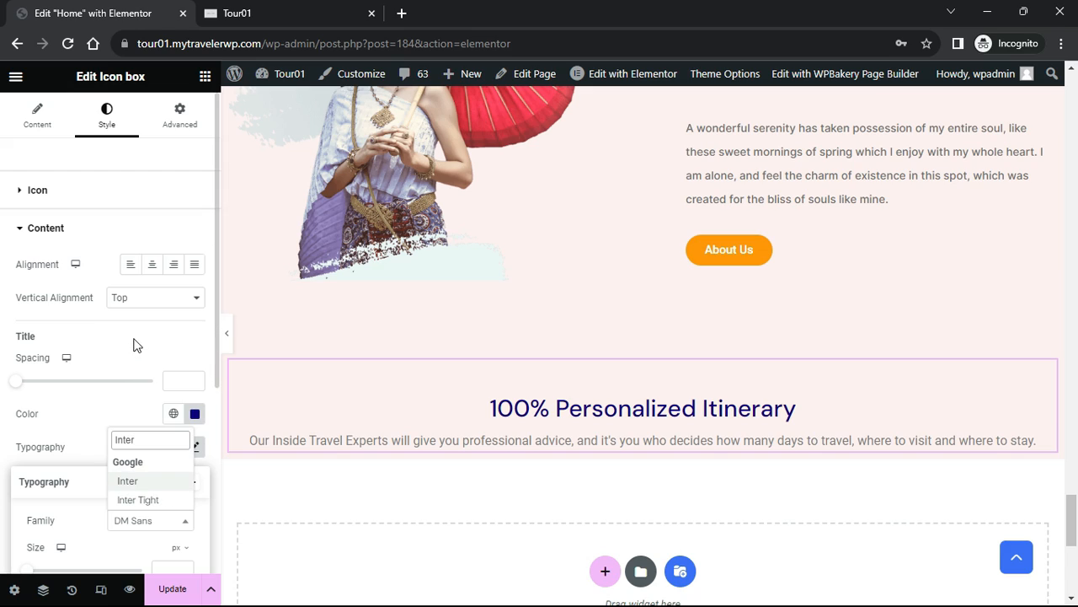
pyautogui.click(135, 480)
pyautogui.scroll(-2, 139, 478)
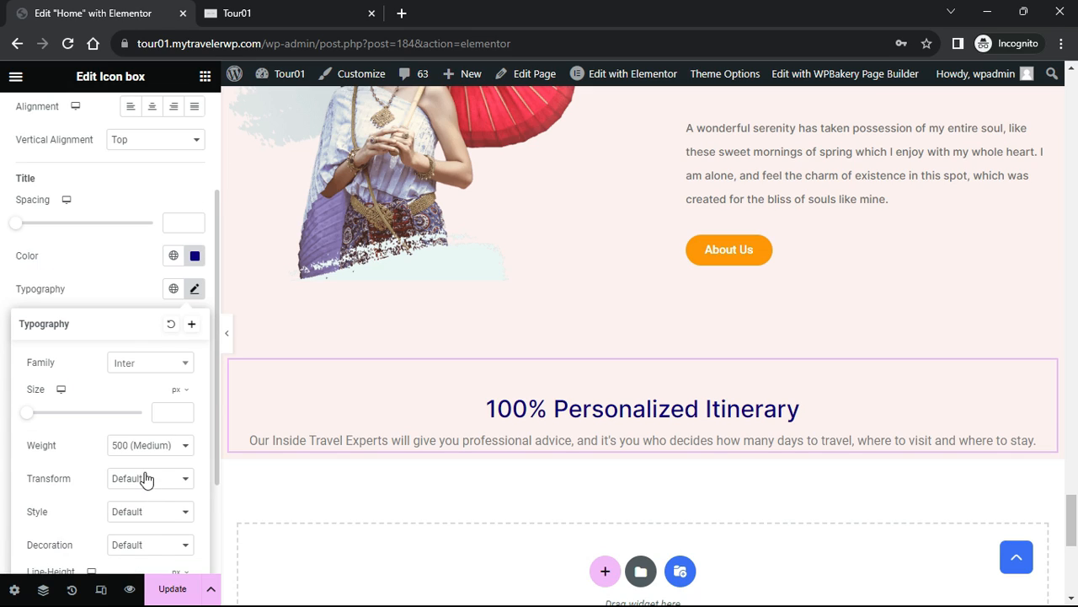
pyautogui.write('20')
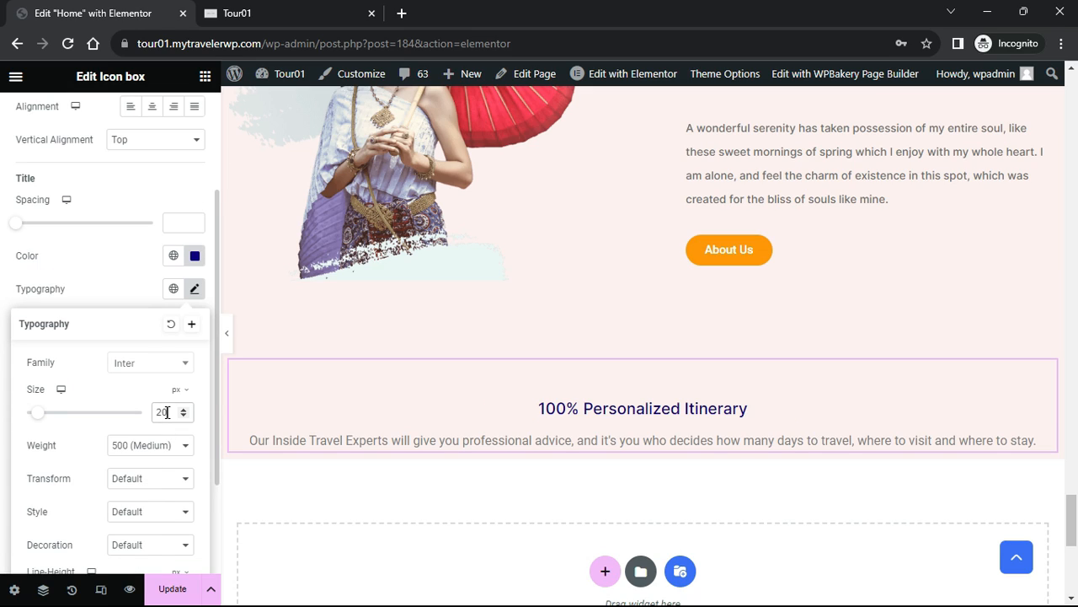
pyautogui.click(164, 452)
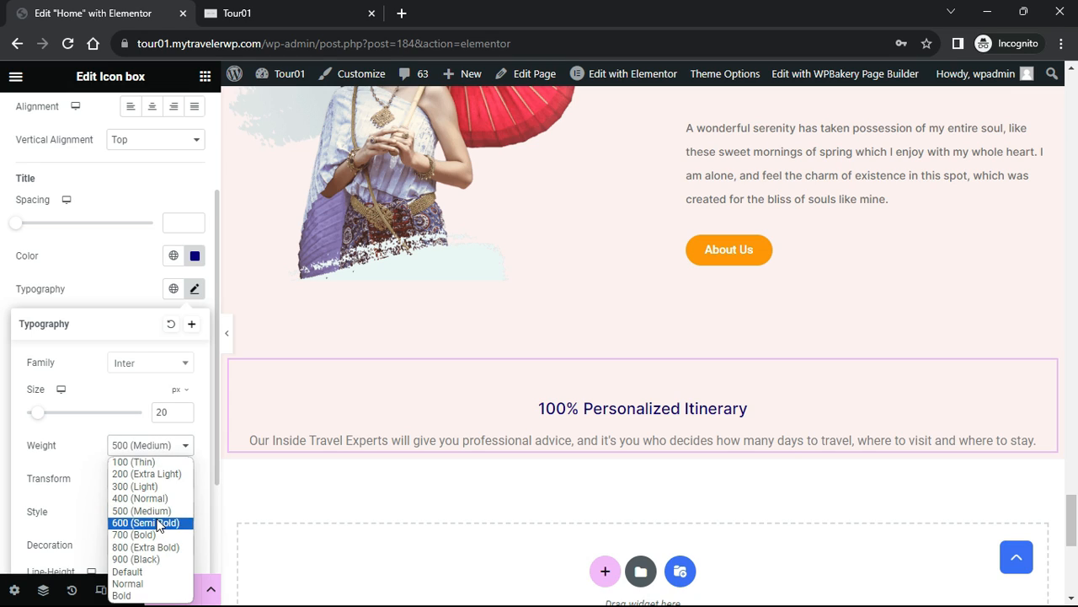
pyautogui.click(157, 522)
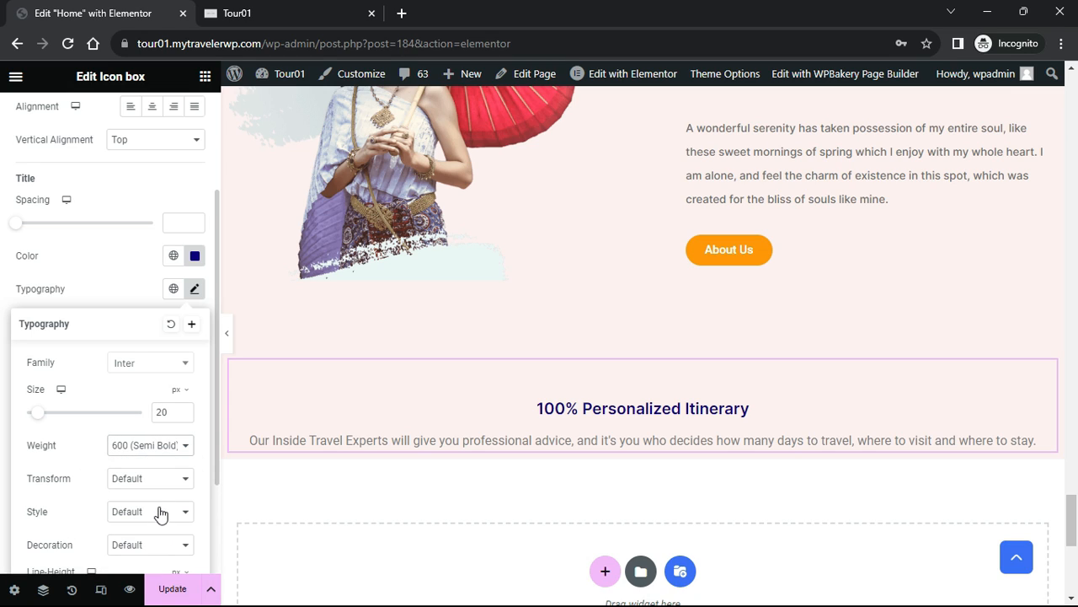
pyautogui.click(228, 334)
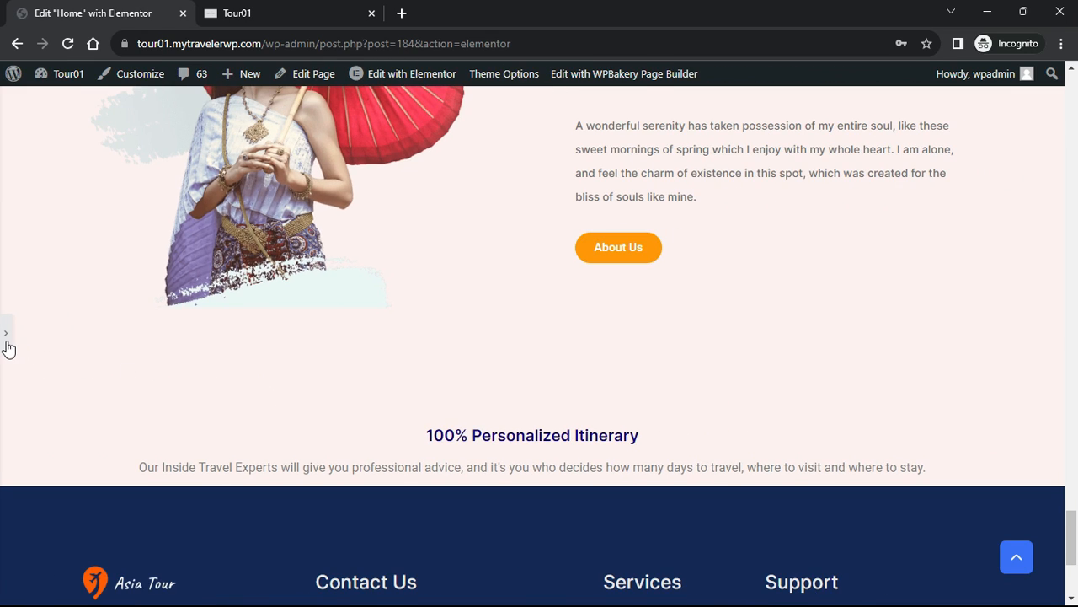
pyautogui.click(7, 341)
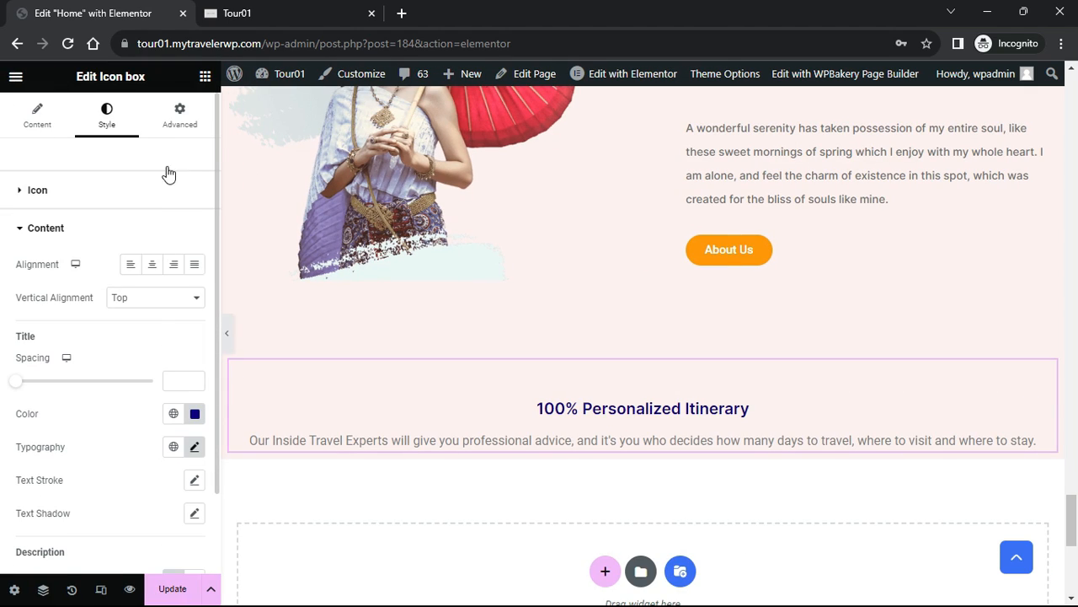
# Set the icon box's padding to 30 px on all four sides
pyautogui.click(176, 115)
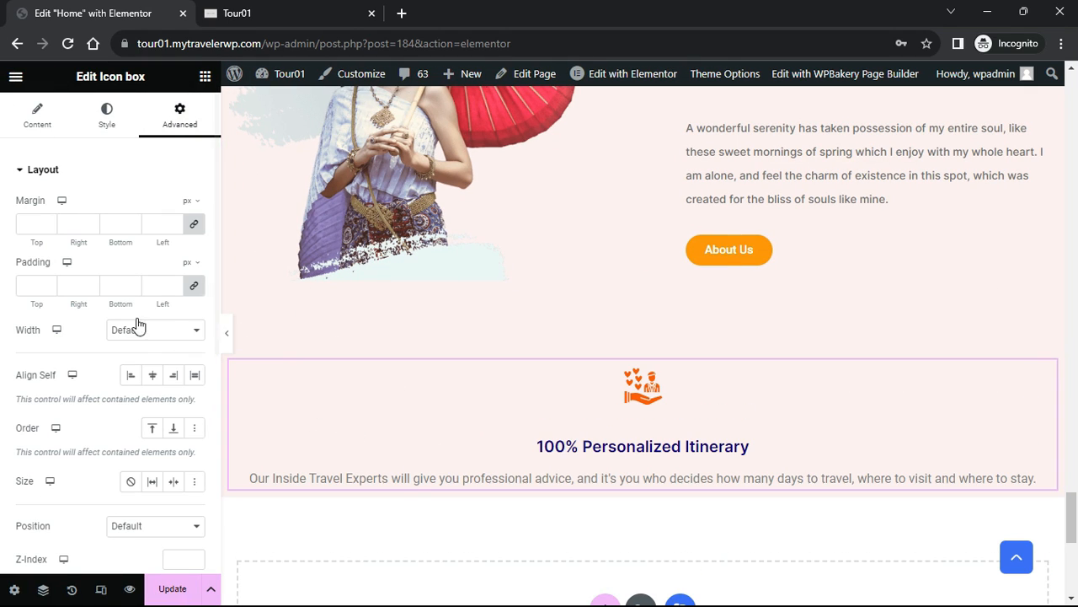
pyautogui.write('30')
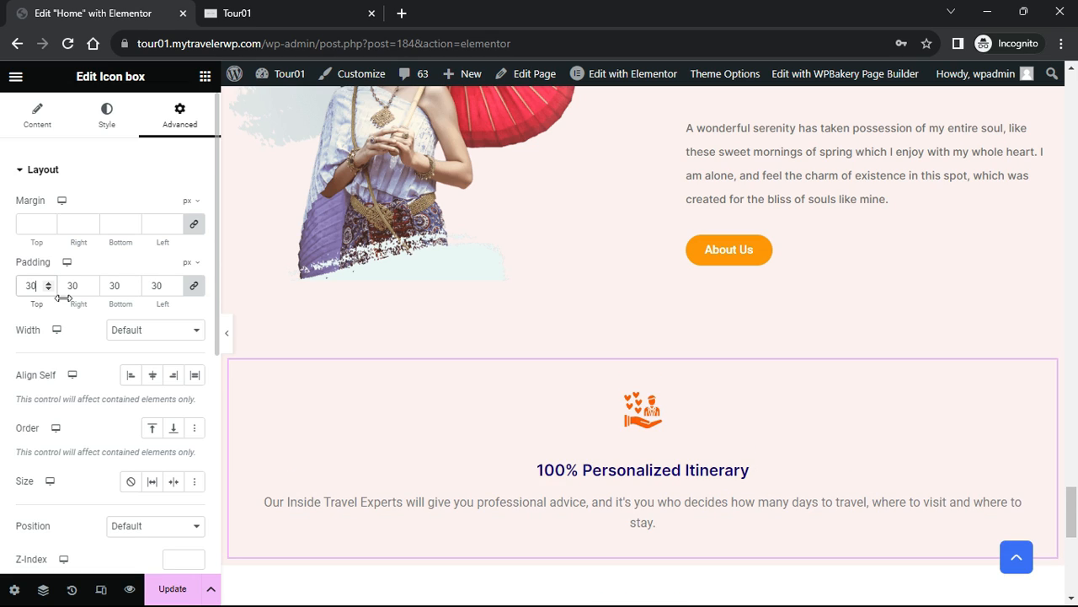
# Give the icon box a white #FFFFFF background and a border radius of 30 px on all corners
pyautogui.scroll(-5, 148, 422)
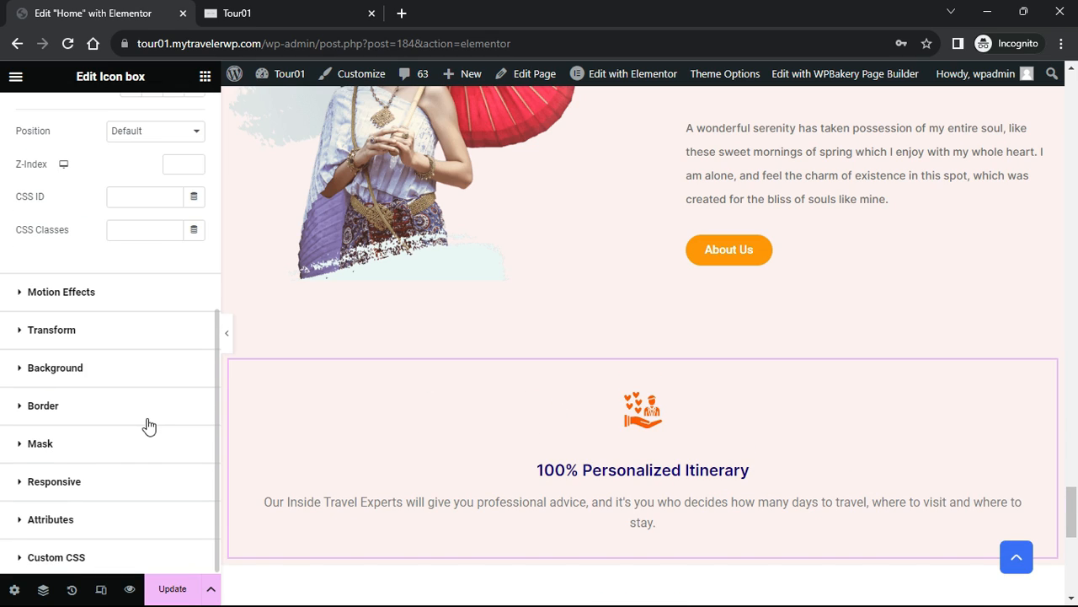
pyautogui.click(22, 371)
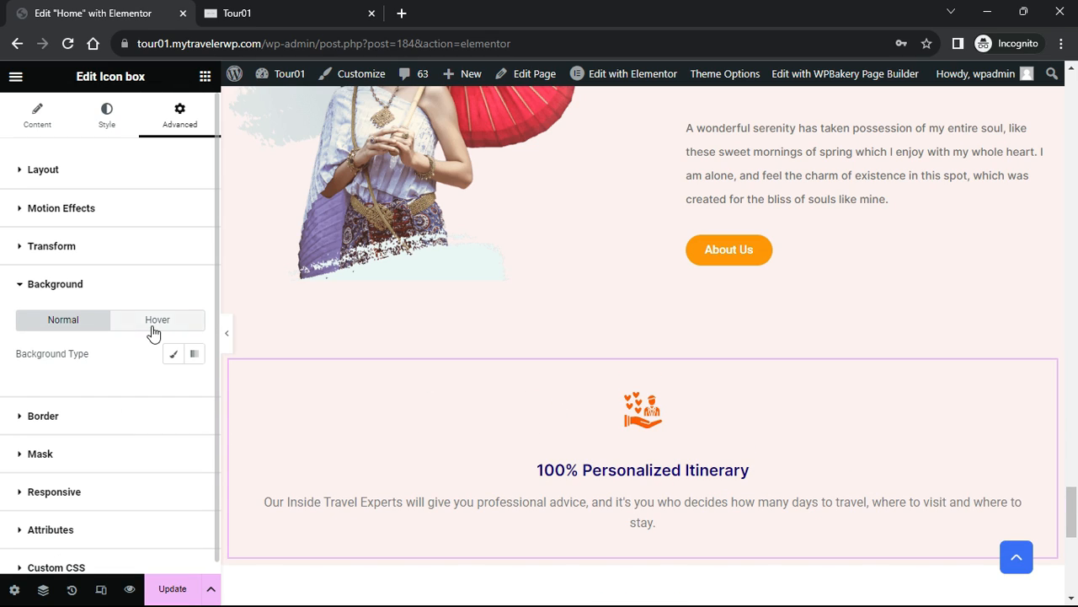
pyautogui.click(174, 354)
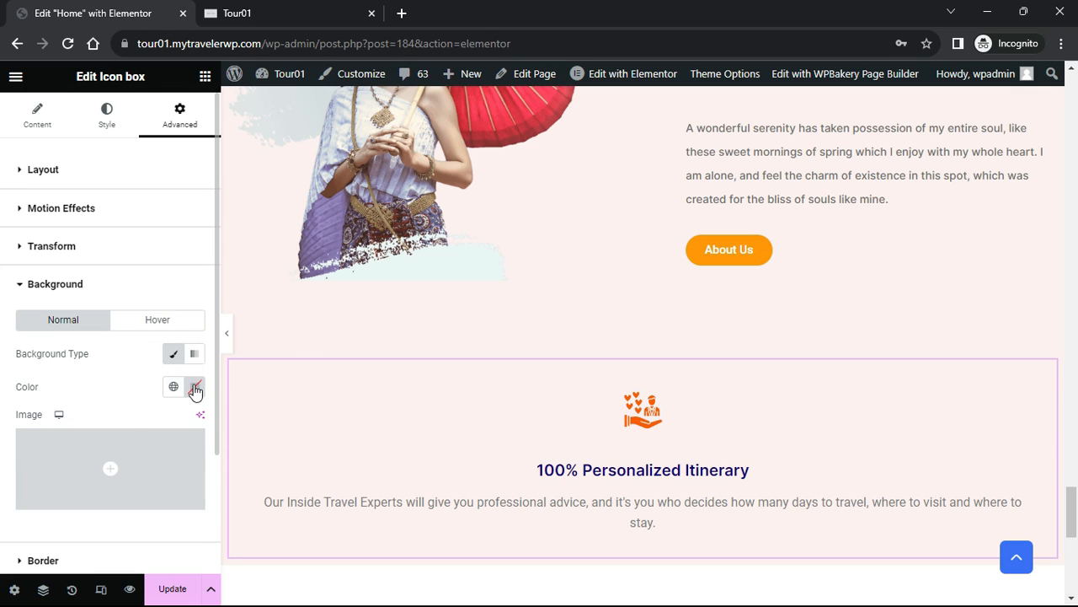
pyautogui.click(195, 387)
pyautogui.moveTo(137, 211); pyautogui.dragTo(93, 187)
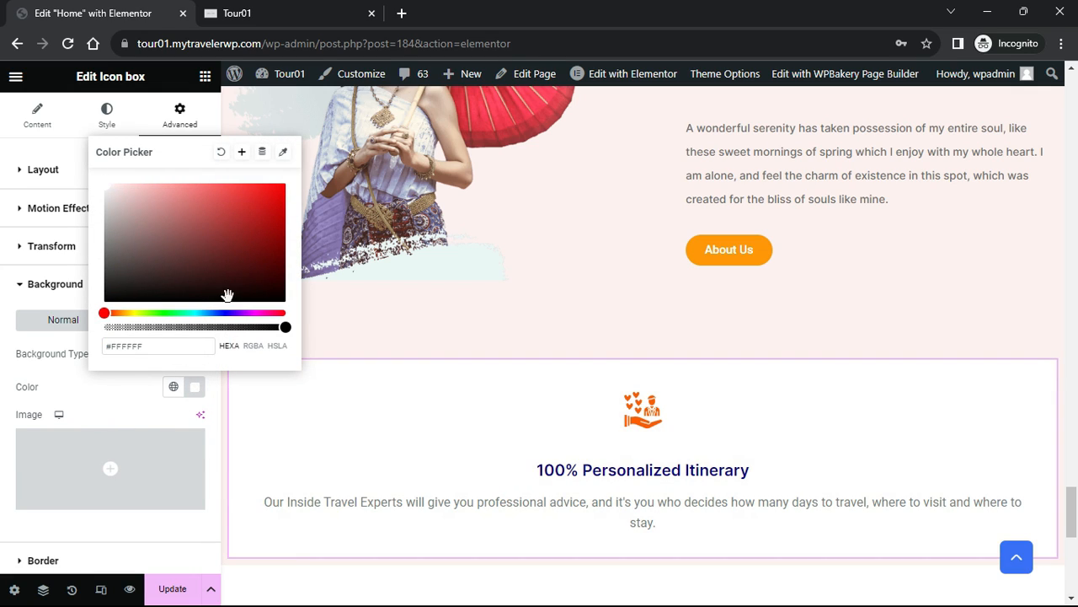
pyautogui.click(21, 289)
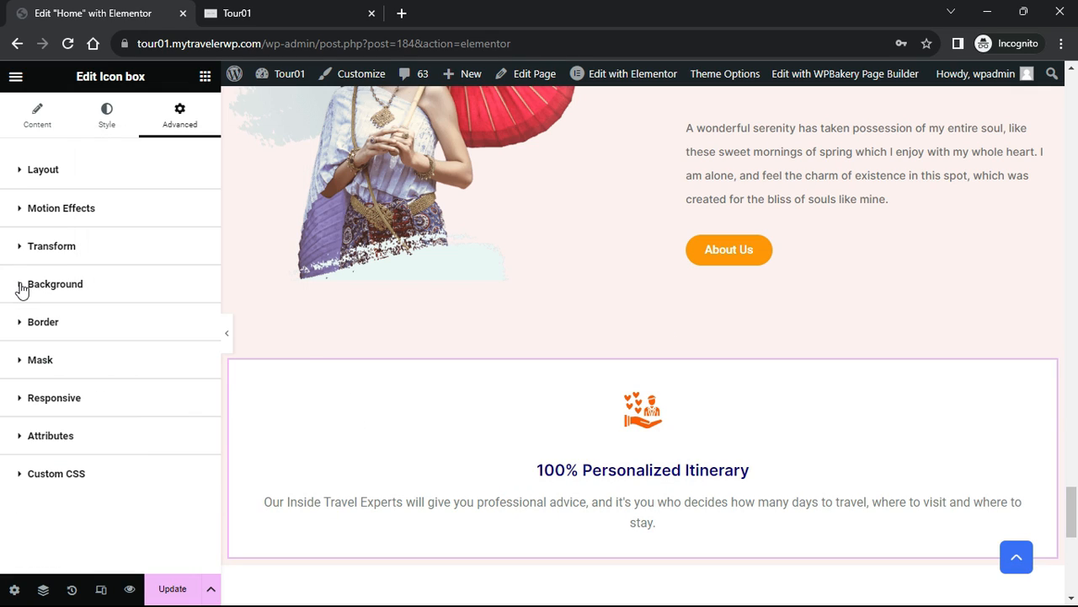
pyautogui.click(12, 332)
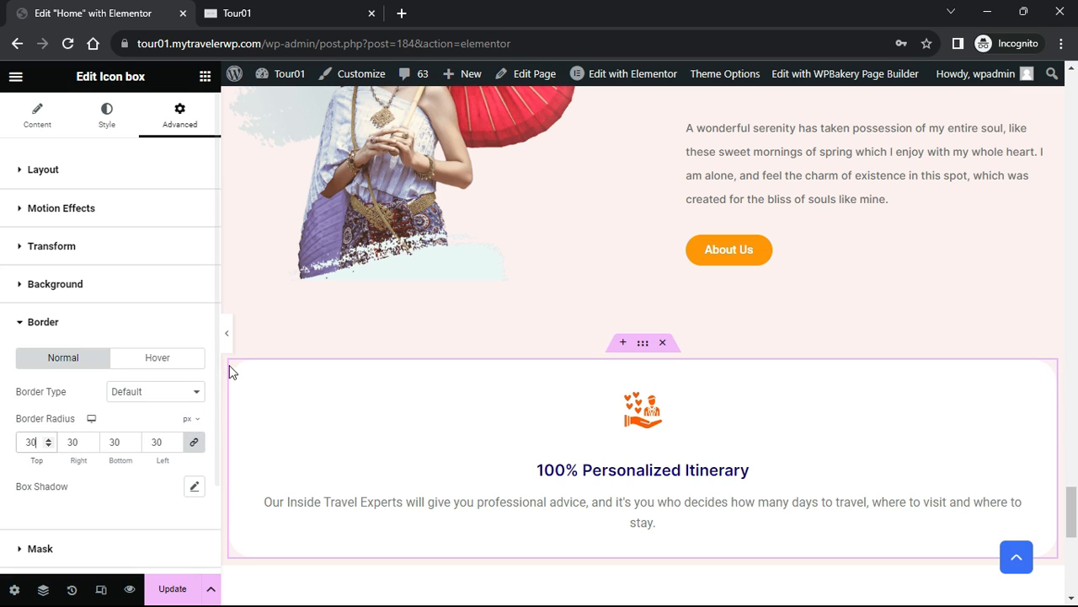
# Give the icon box a Fade In entrance animation with a Slow duration
pyautogui.click(227, 335)
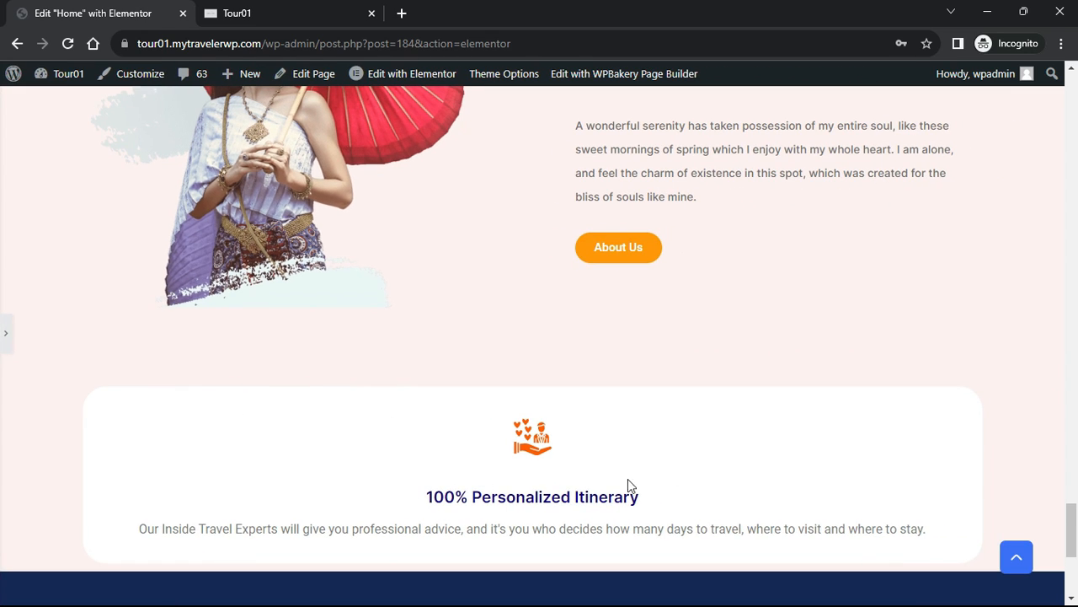
pyautogui.click(7, 341)
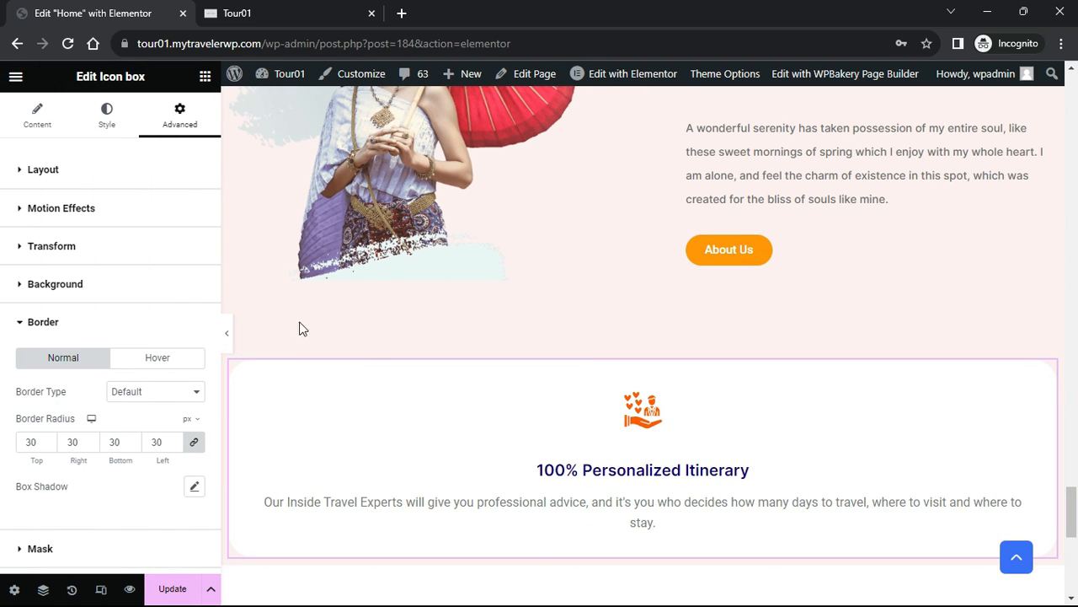
pyautogui.click(17, 212)
pyautogui.click(135, 287)
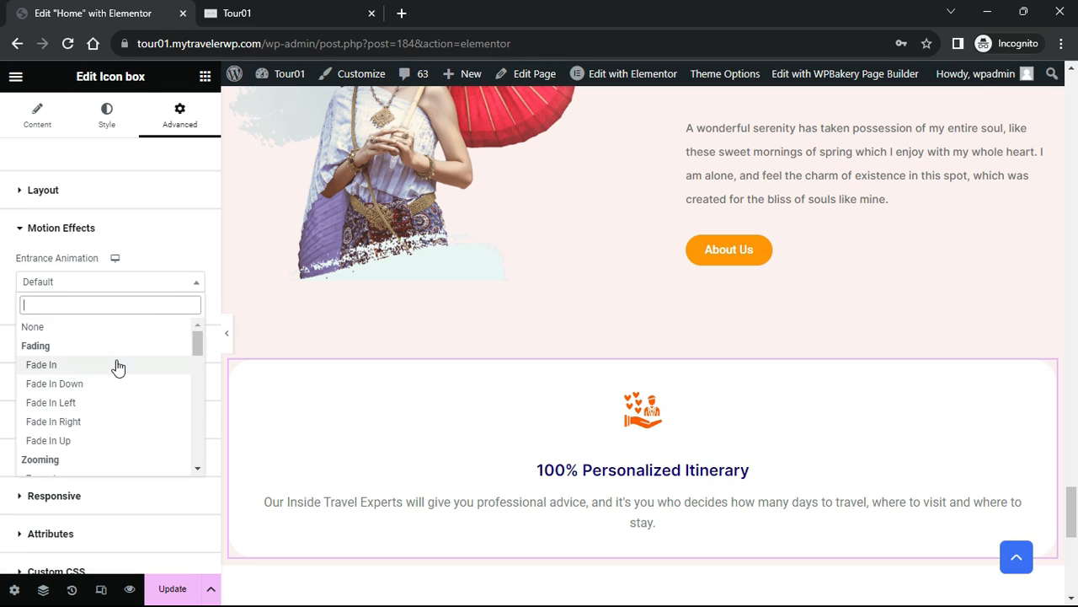
pyautogui.click(118, 366)
pyautogui.click(154, 319)
pyautogui.click(152, 334)
# Duplicate the "100% Personalized Itinerary" icon box twice inside its container
pyautogui.scroll(-1, 640, 455)
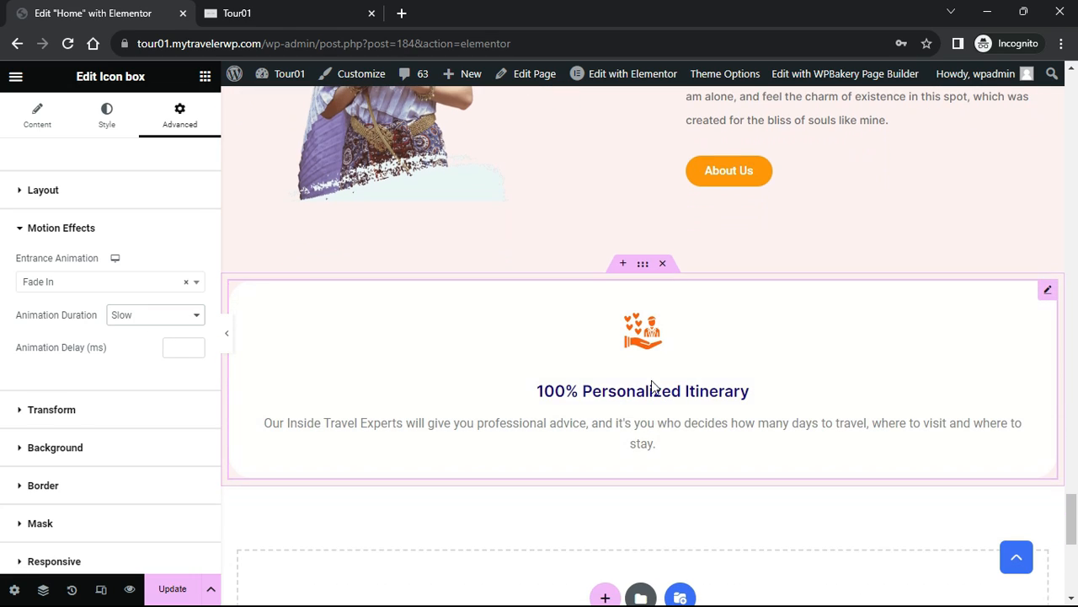
pyautogui.rightClick(1053, 302)
pyautogui.click(1050, 313)
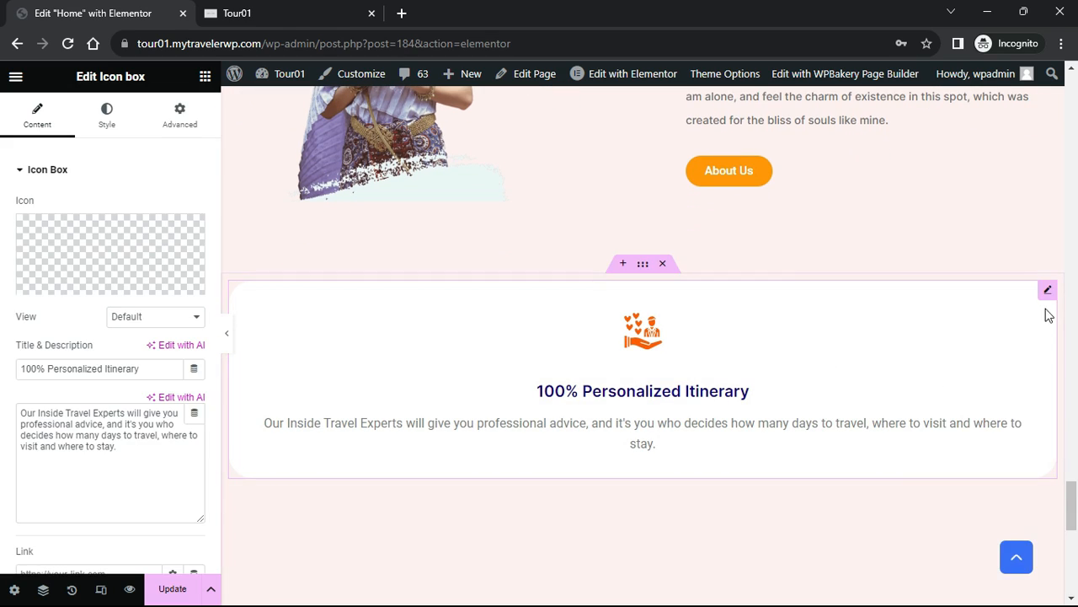
pyautogui.rightClick(1049, 299)
pyautogui.click(1033, 313)
# Set the icon boxes' container direction to horizontal row so the three boxes sit side by side
pyautogui.click(643, 264)
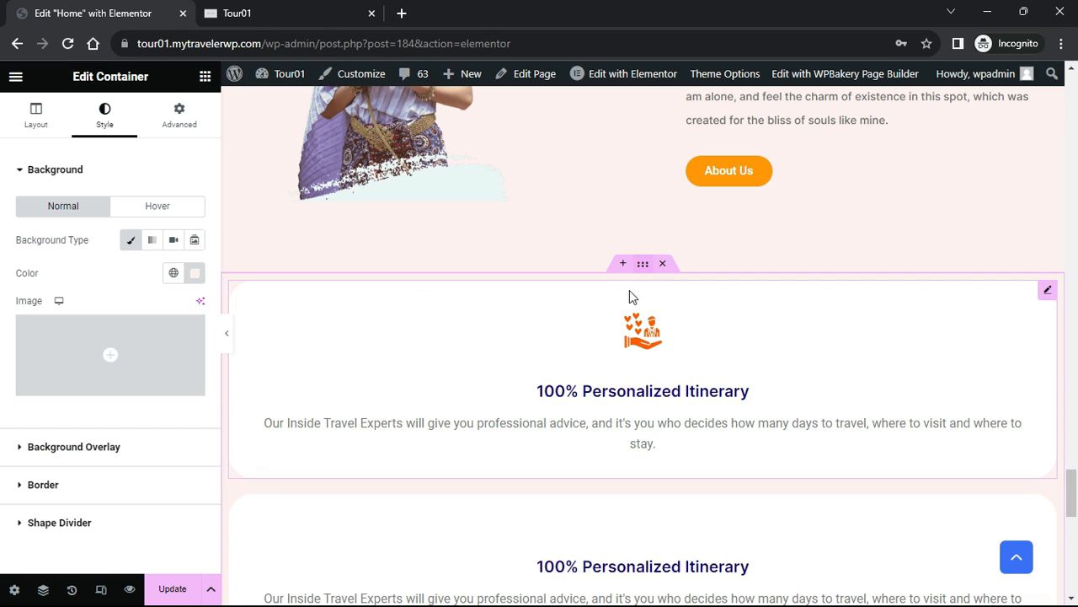
pyautogui.click(35, 114)
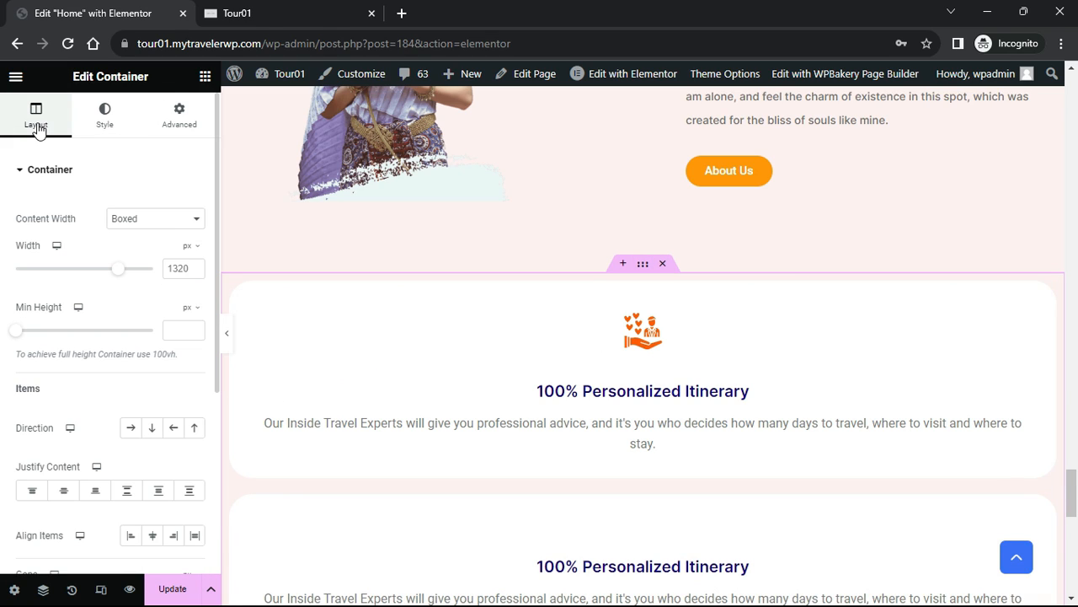
pyautogui.click(131, 428)
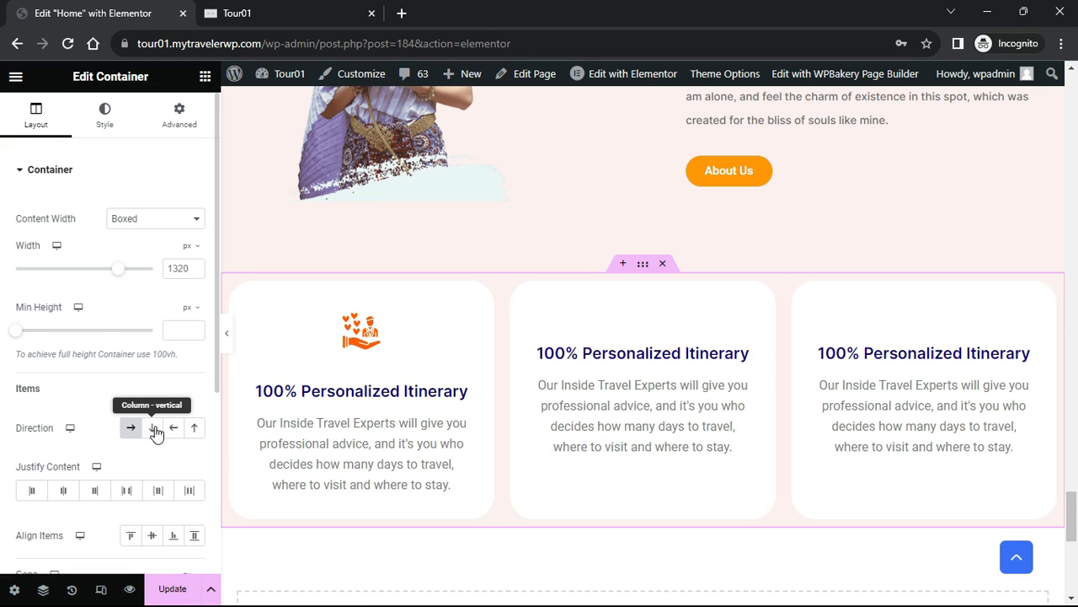
# Give the middle icon box the Icon-Box-2-Marketing-Demo-1-1.svg folder icon and the title "Private Guide, Car & Driver"
pyautogui.click(767, 297)
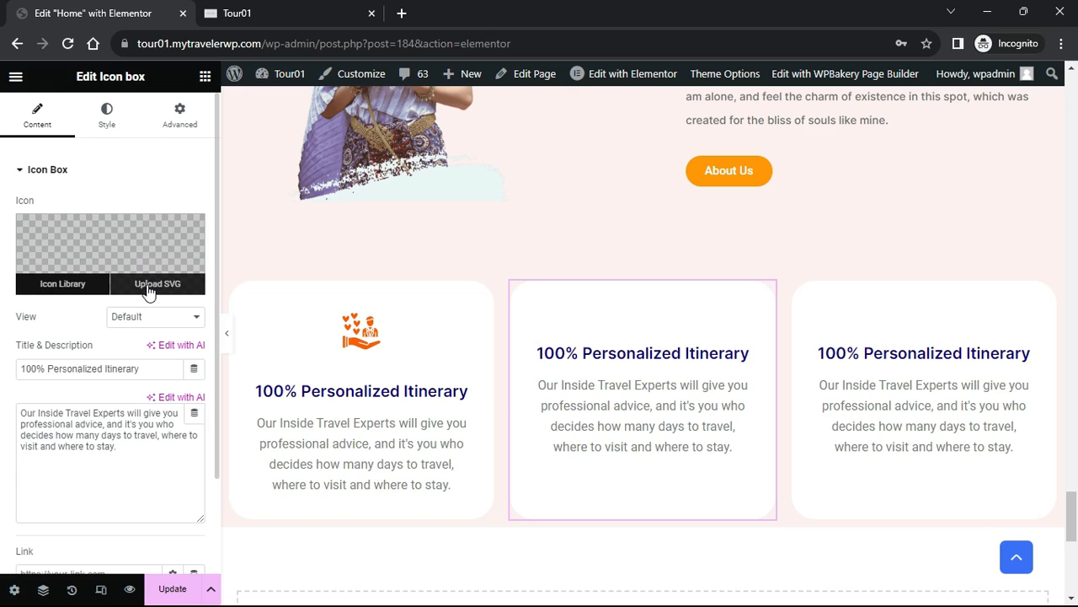
pyautogui.click(151, 286)
pyautogui.click(331, 288)
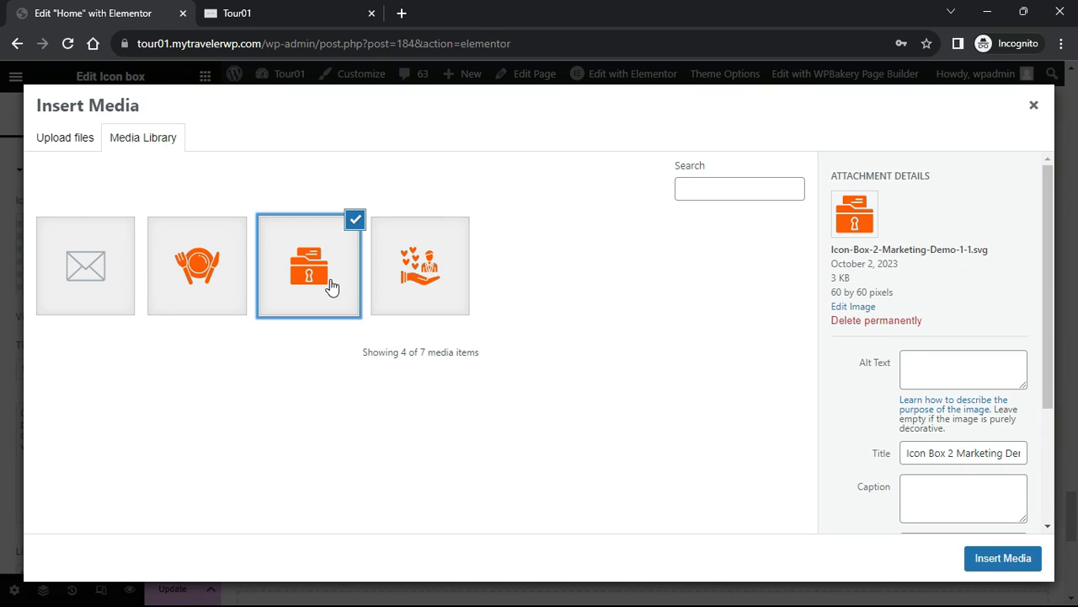
pyautogui.click(1002, 557)
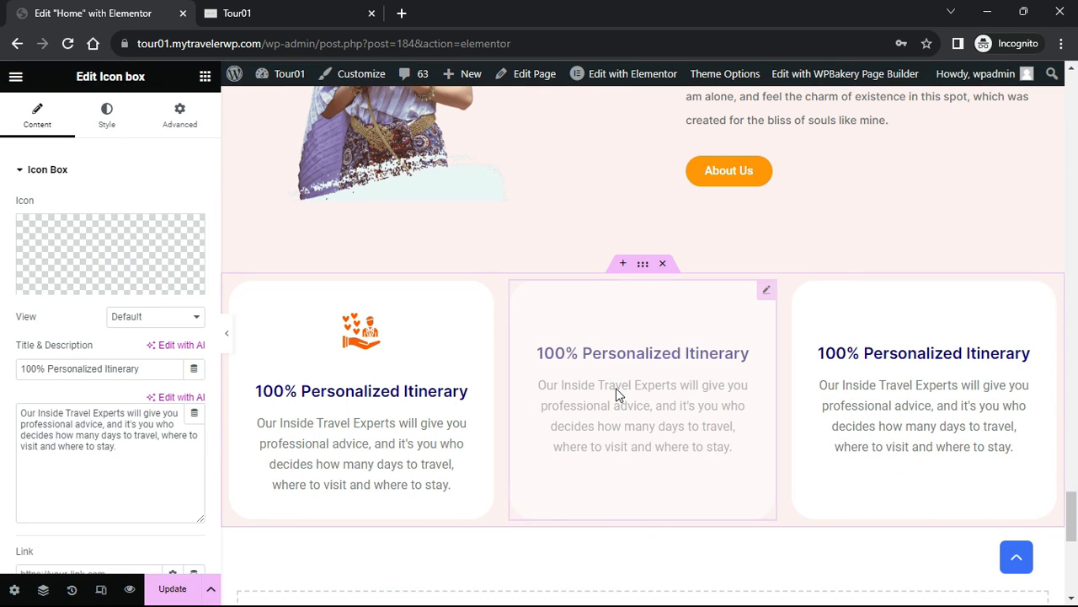
pyautogui.moveTo(140, 368); pyautogui.dragTo(17, 368)
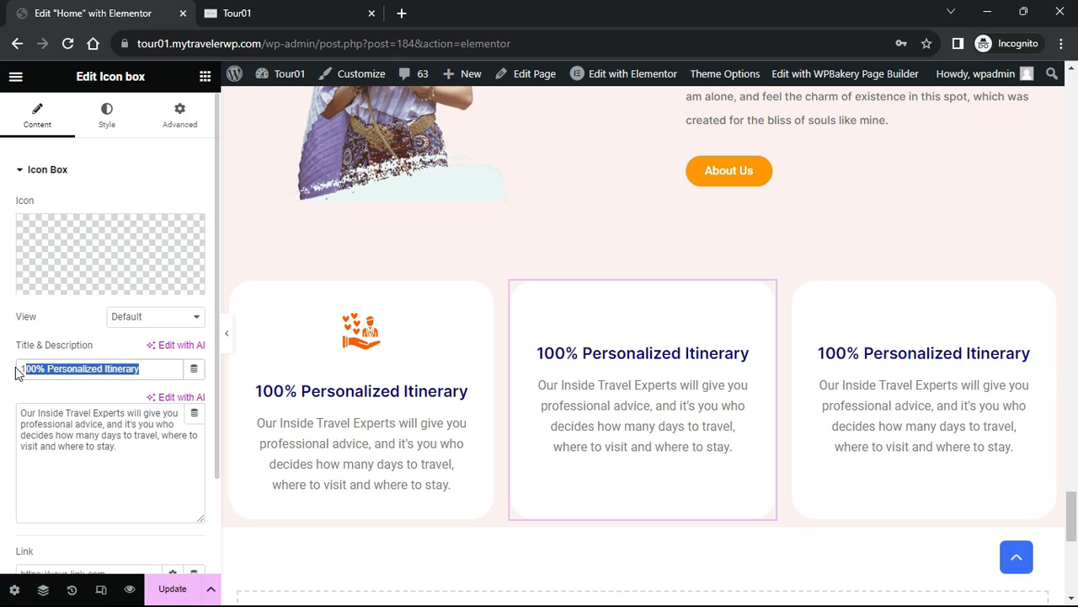
pyautogui.write('Private Guide, Car & Driver')
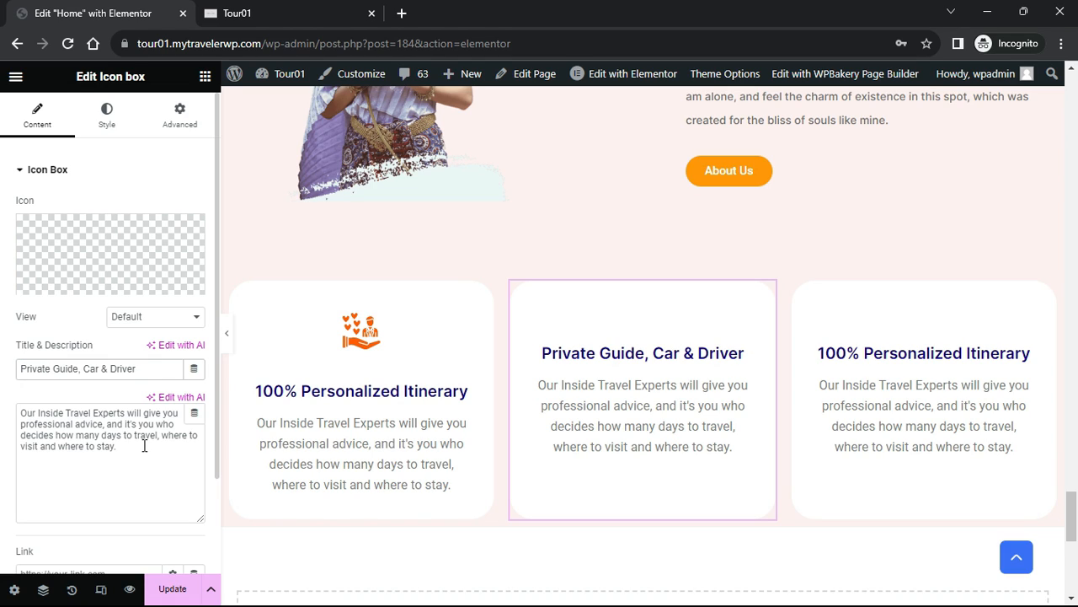
# Set the middle box's description to "Our Asia Tour Experts create the lifetime journey around your needs & wants with our best hand-picked collection of accommodation and restaurants."
pyautogui.moveTo(144, 447); pyautogui.dragTo(23, 417)
pyautogui.write('Our Asia Tour Experts create the lifetime journey around your needs & wants with our best hand-picked collection of accommodation and restaurants.')
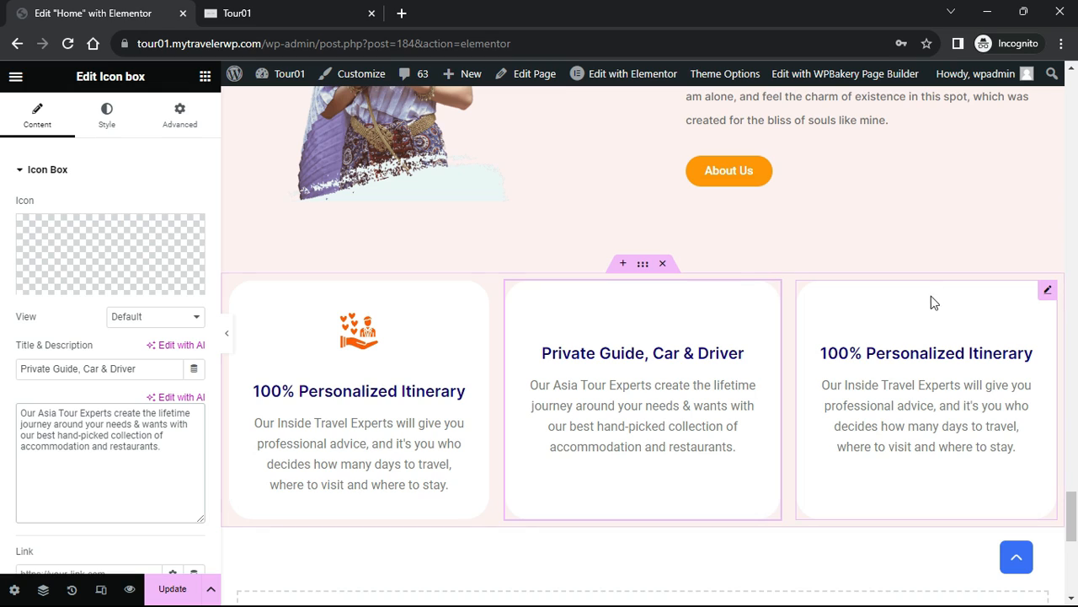
# Give the third icon box the orange plate-and-cutlery SVG icon and the title "Handpicked Hotels & Meals"
pyautogui.click(1045, 293)
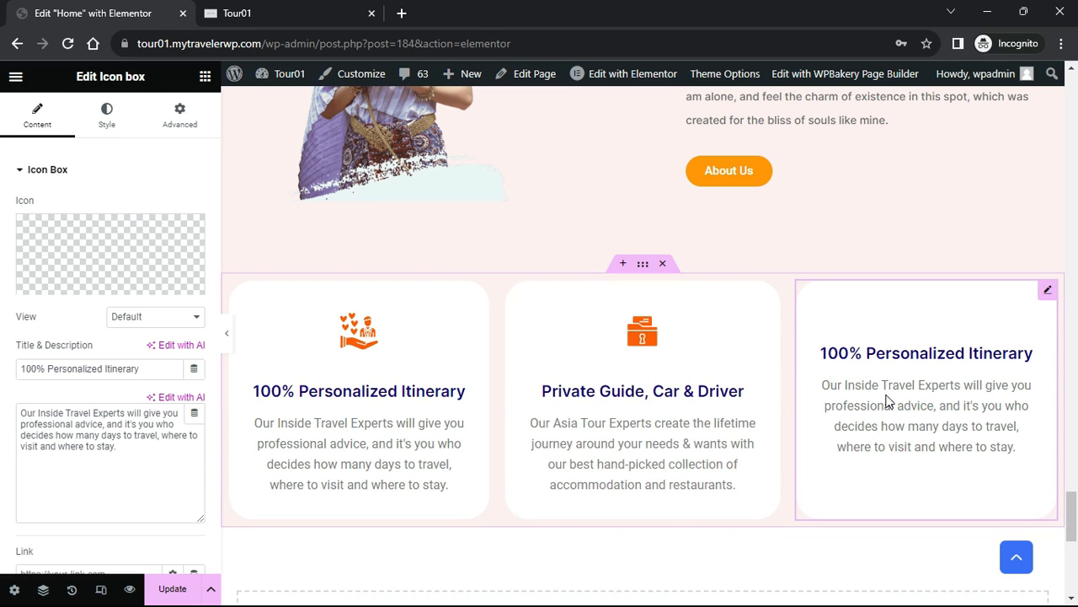
pyautogui.click(177, 288)
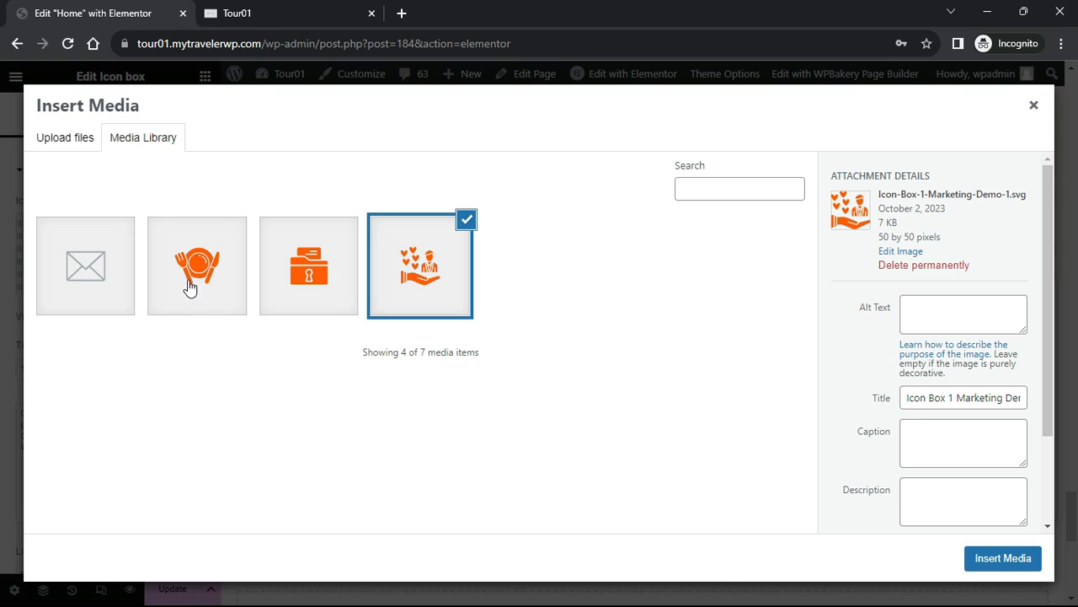
pyautogui.click(181, 291)
pyautogui.click(987, 559)
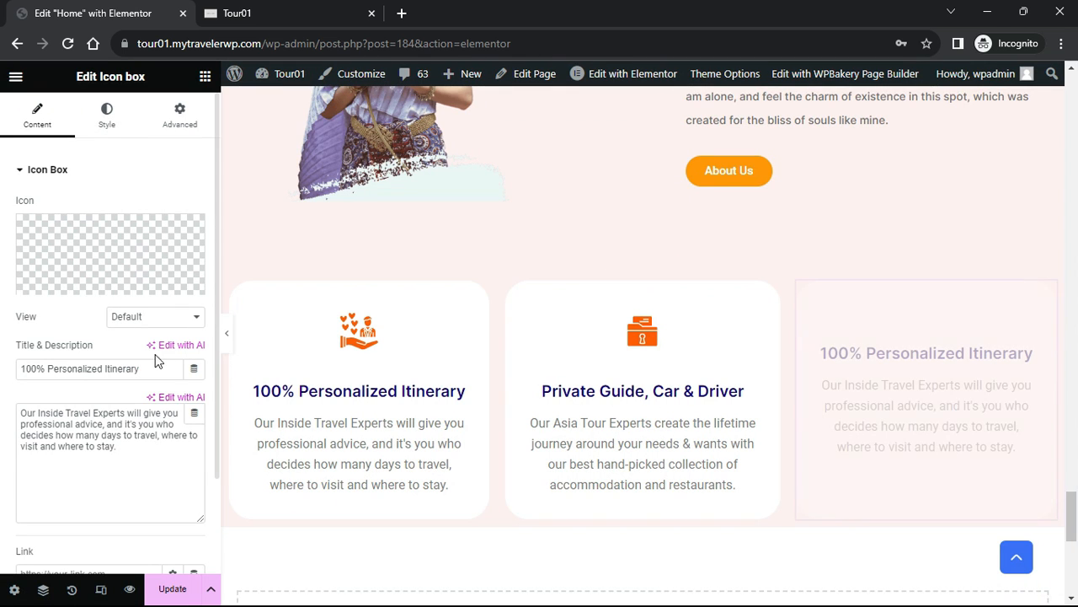
pyautogui.moveTo(156, 369); pyautogui.dragTo(4, 373)
pyautogui.click(92, 371)
pyautogui.hotkey('ctrl', 'a')
pyautogui.write('Handpicked Hotels & Meals')
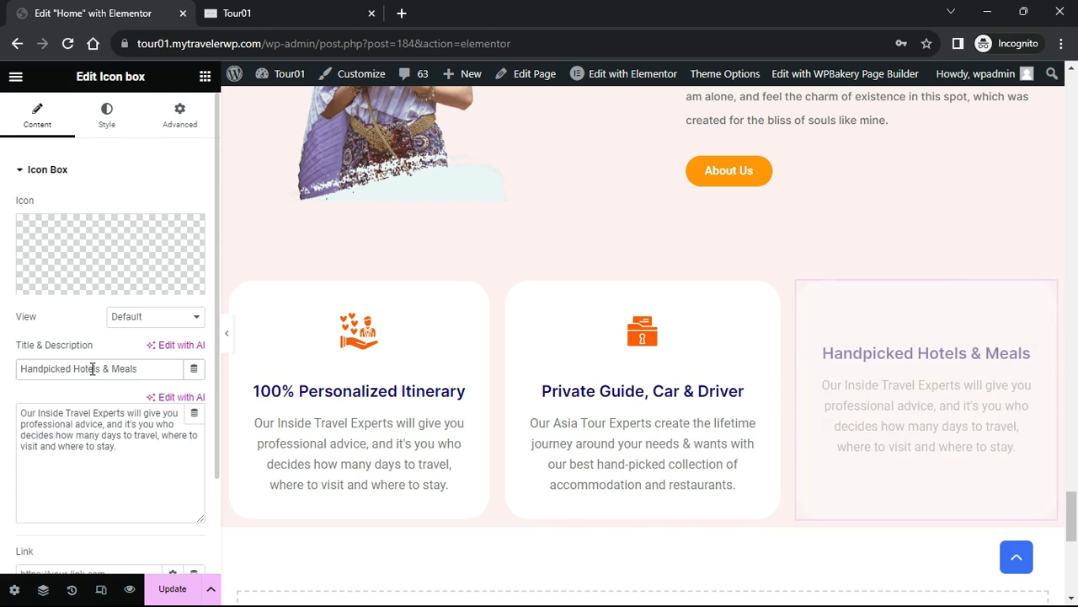
# Set the third box's description to "Our Asia Tour Experts create the lifetime journey around your needs & wants with our best hand-picked collection of accommodation and restaurants."
pyautogui.click(113, 413)
pyautogui.hotkey('ctrl', 'a')
pyautogui.click(149, 455)
pyautogui.moveTo(150, 455); pyautogui.dragTo(13, 411)
pyautogui.write('Our Asia Tour Experts create the lifetime journey around your needs & wants with our best hand-picked collection of accommodation and restaurants.')
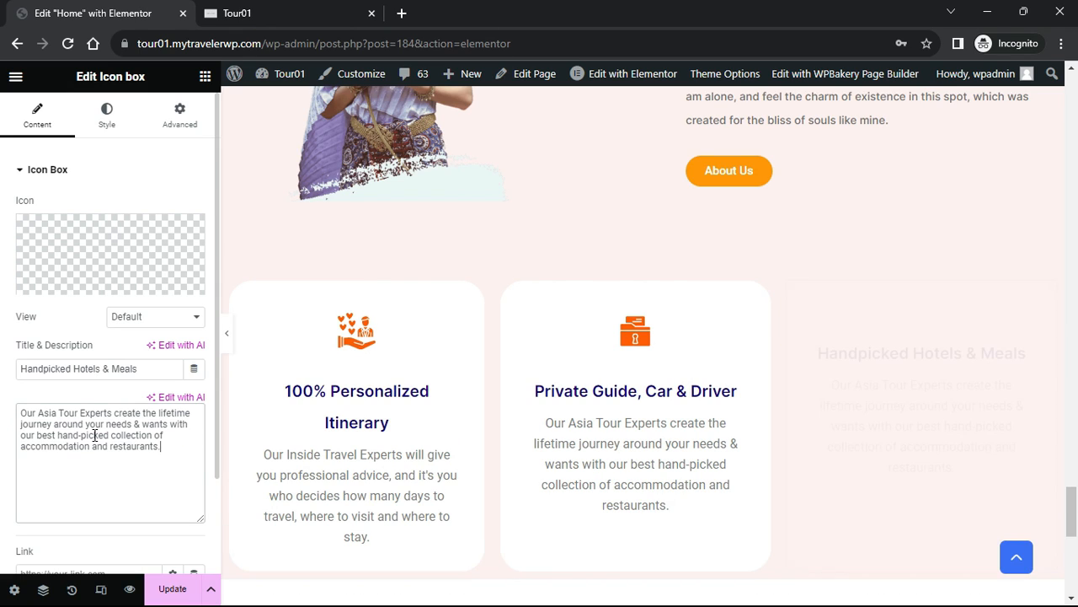
pyautogui.click(119, 124)
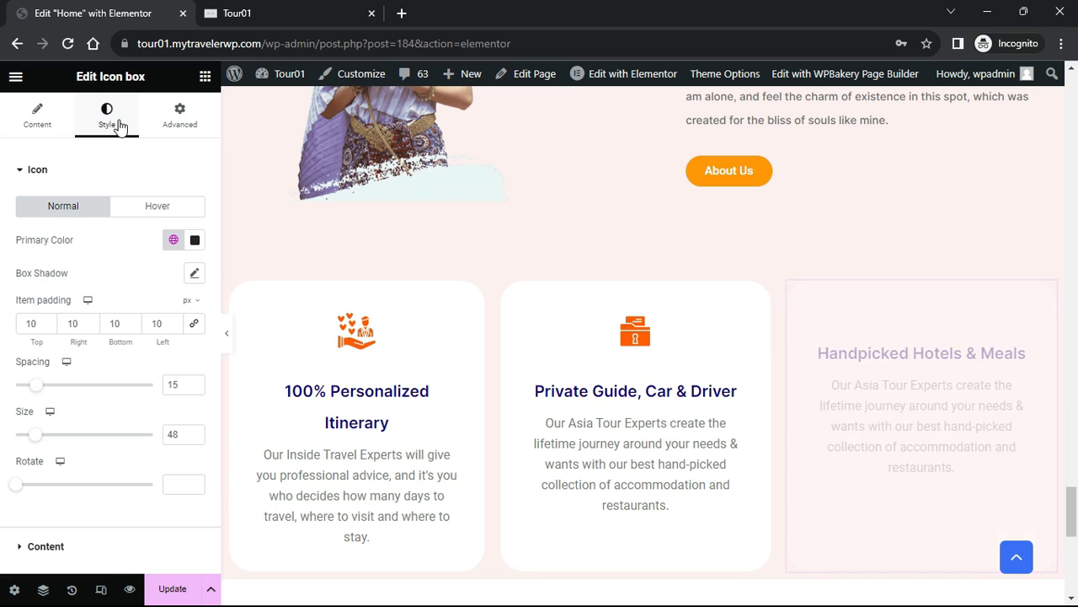
pyautogui.click(38, 114)
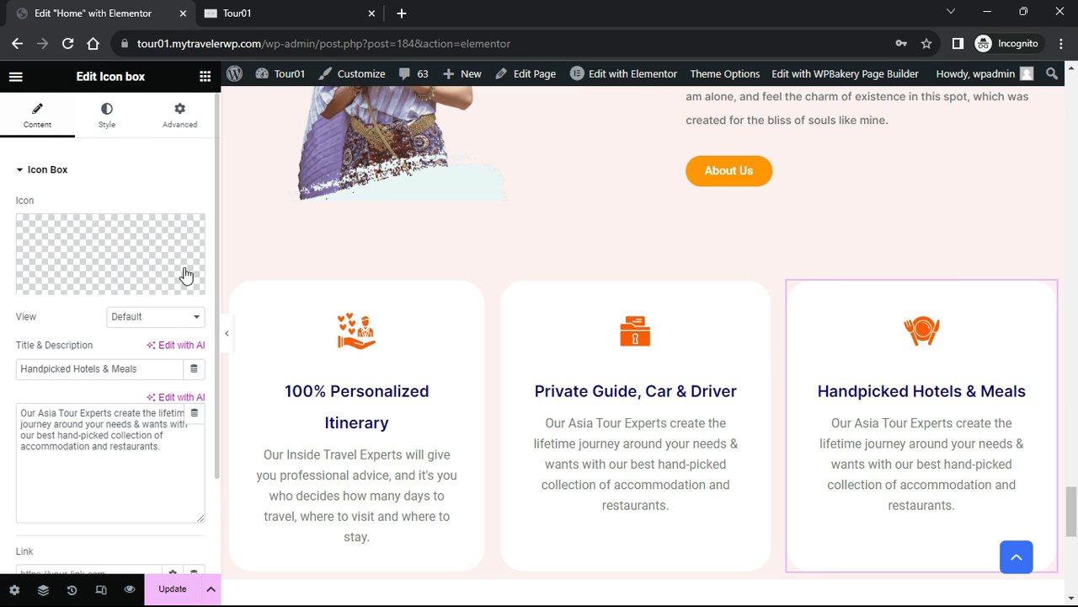
pyautogui.click(232, 333)
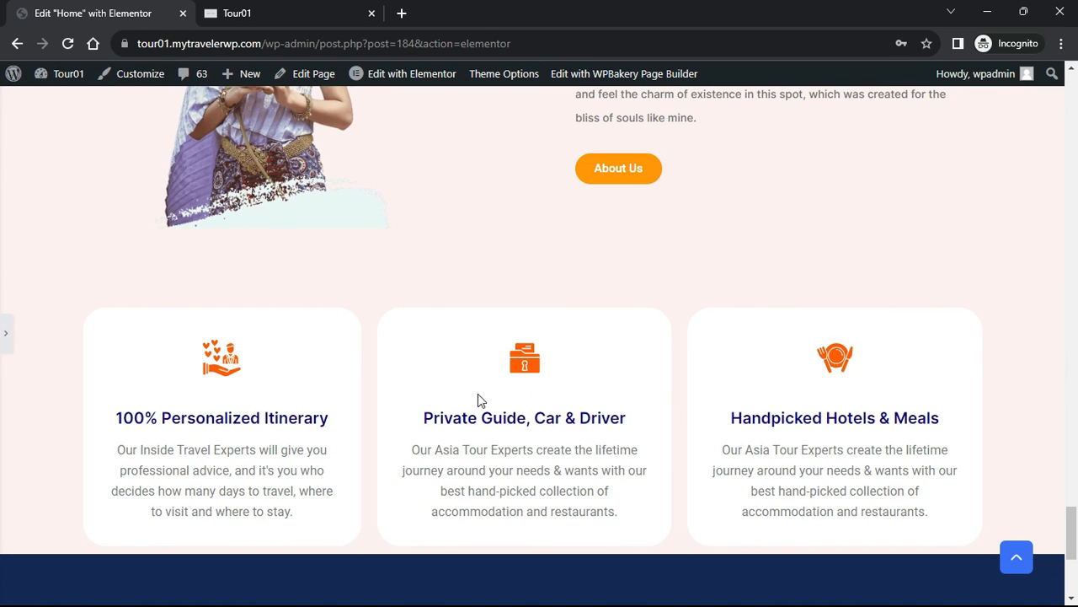
pyautogui.click(6, 332)
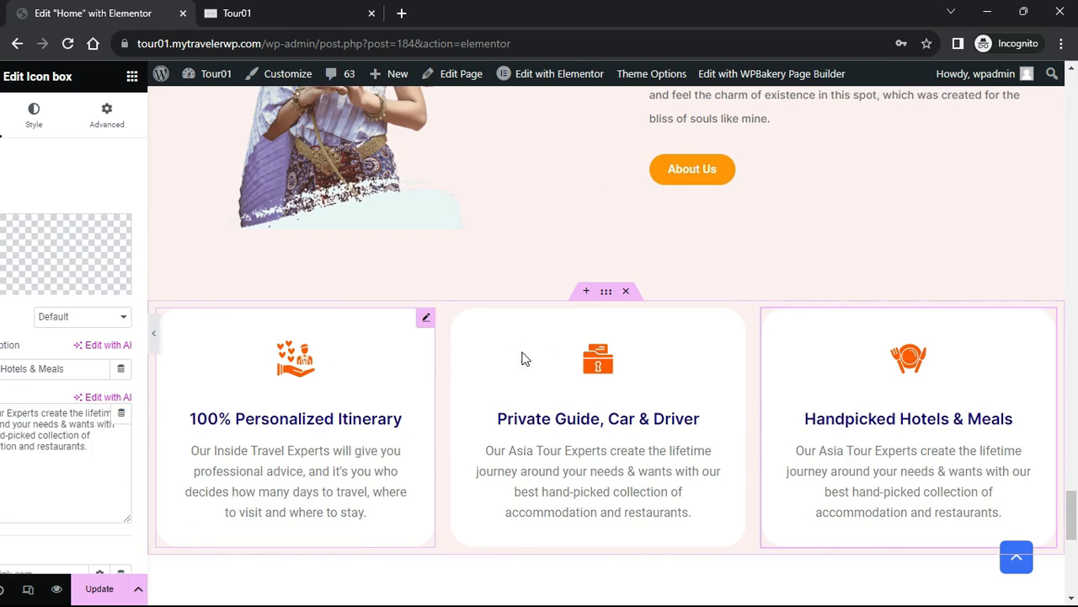
# Set the icon boxes' container padding to 50 px at the bottom and 0 on the other sides, and update the page
pyautogui.click(642, 266)
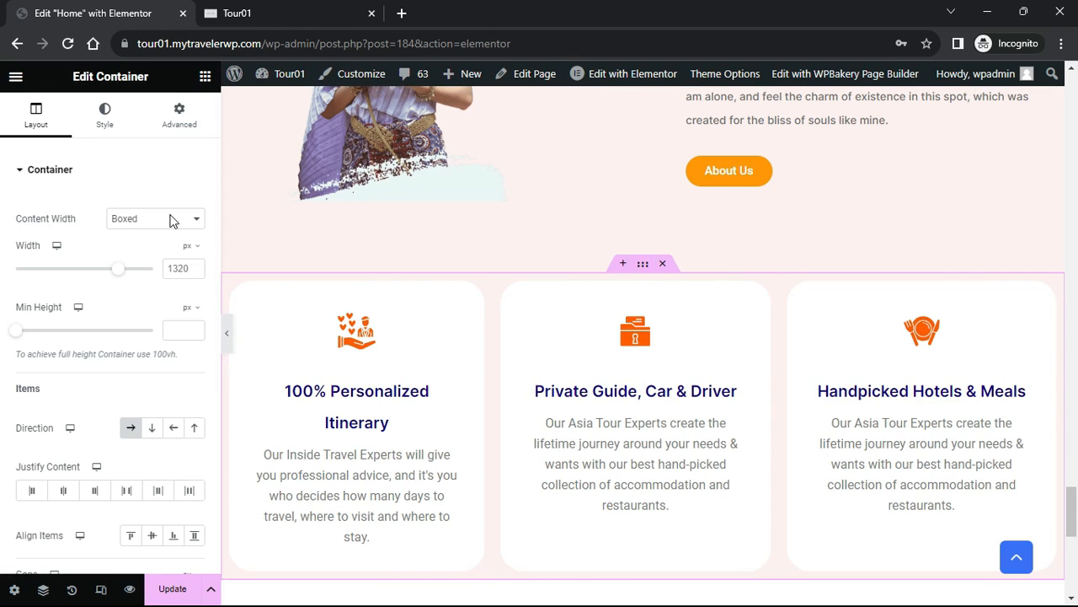
pyautogui.click(178, 115)
pyautogui.click(194, 285)
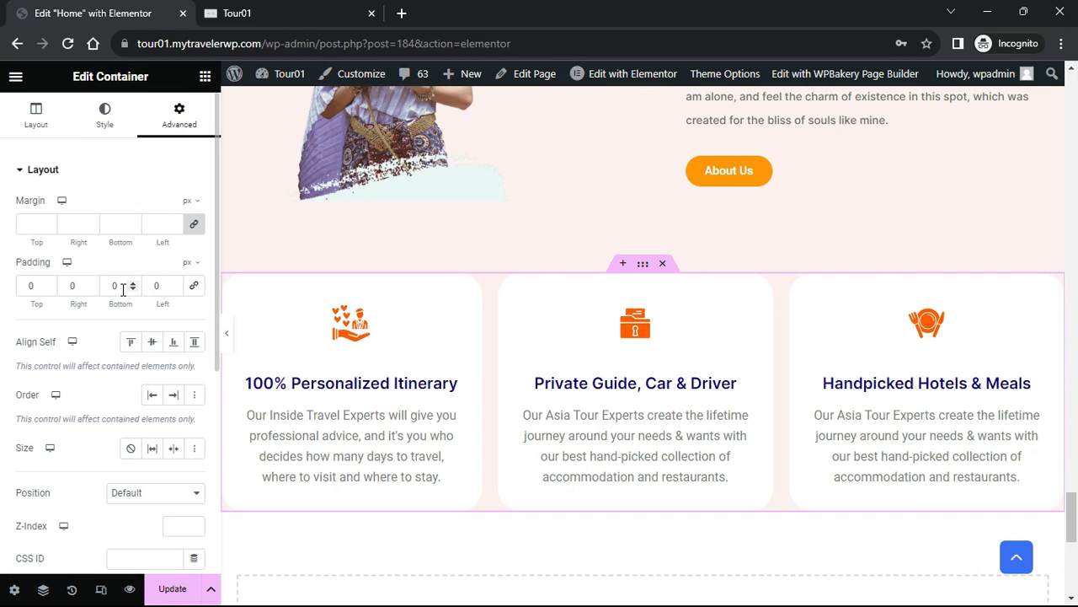
pyautogui.write('50')
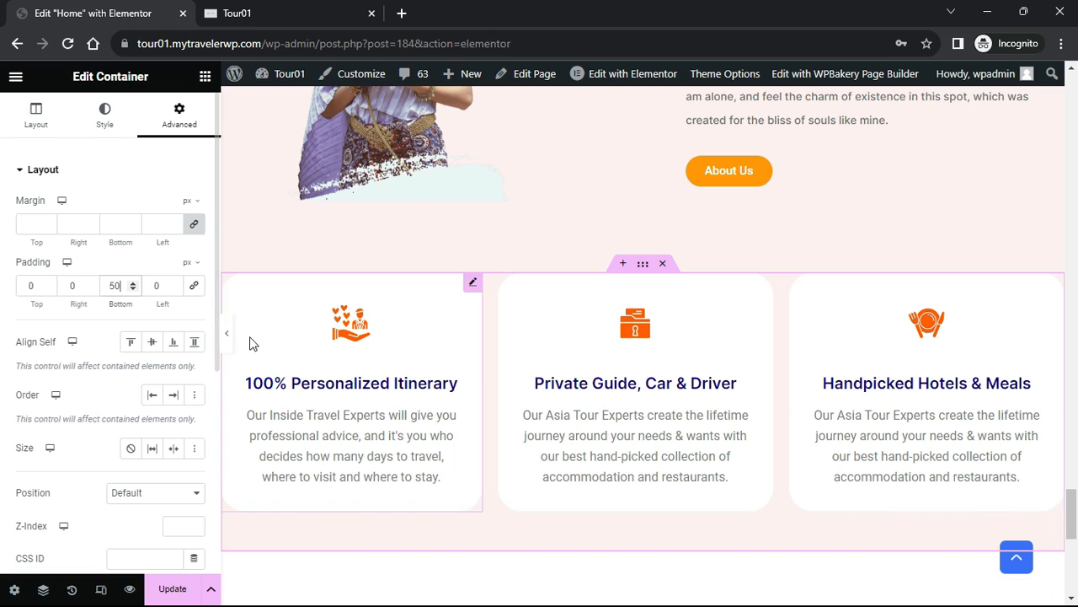
pyautogui.click(225, 334)
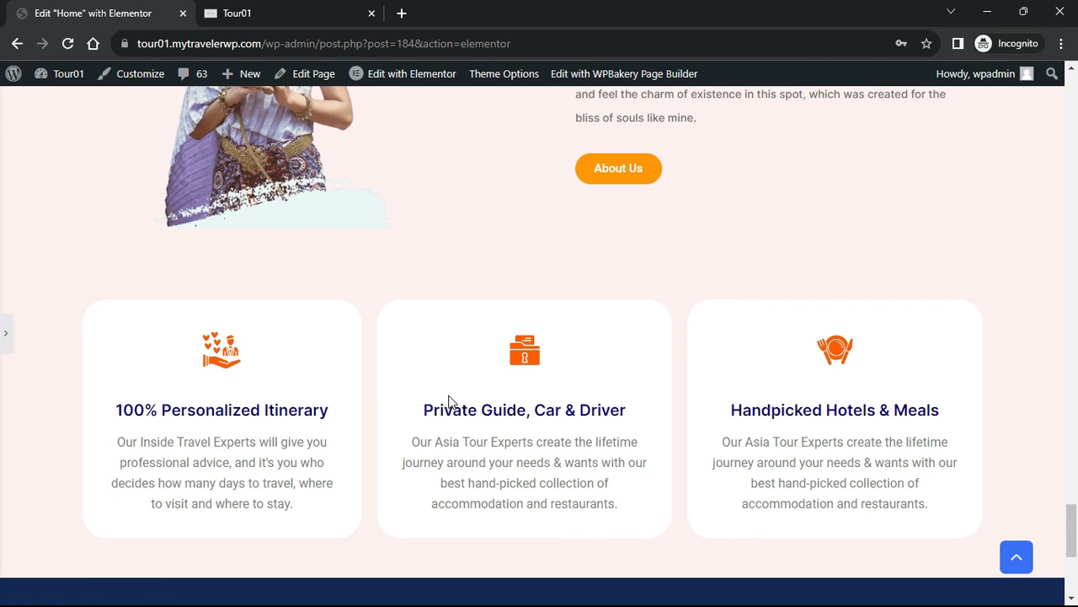
pyautogui.click(8, 354)
pyautogui.click(173, 590)
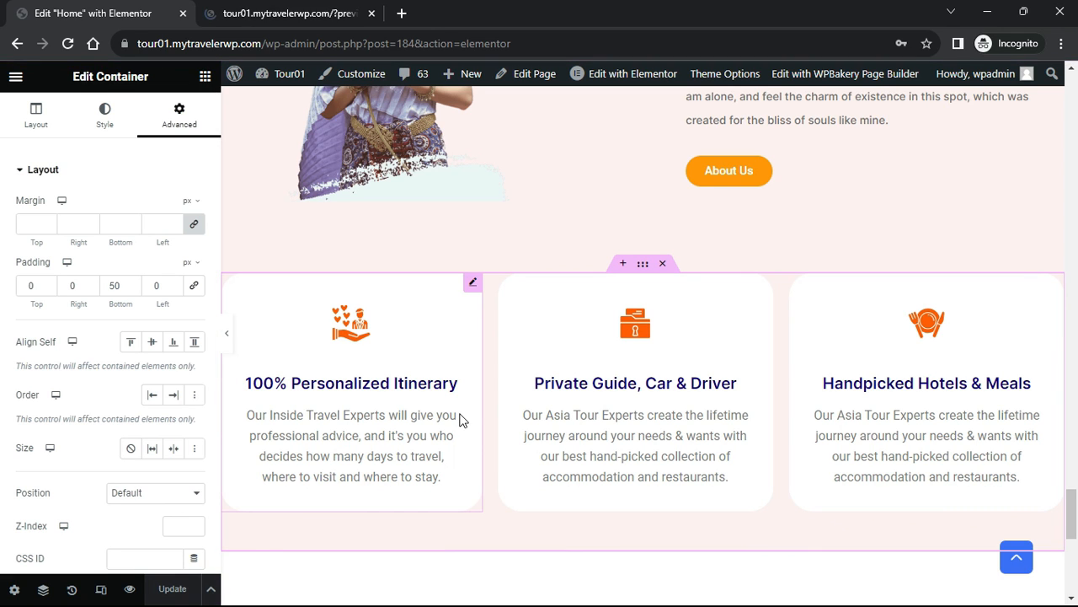
# Review the page preview in the other browser tab, from the hero section through the icon boxes to the footer
pyautogui.click(291, 12)
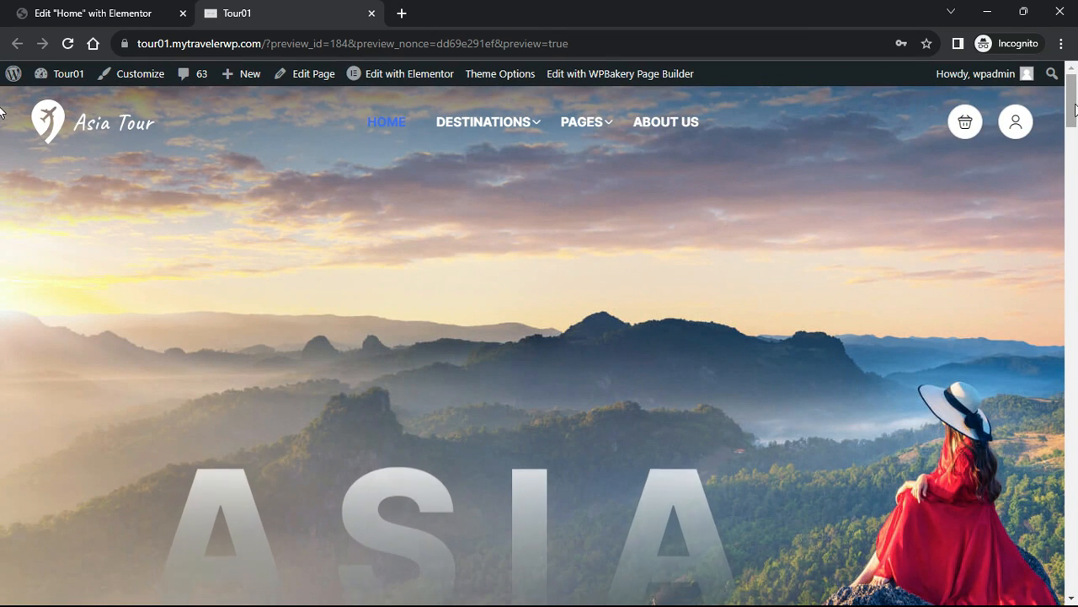
pyautogui.scroll(-8, 1055, 186)
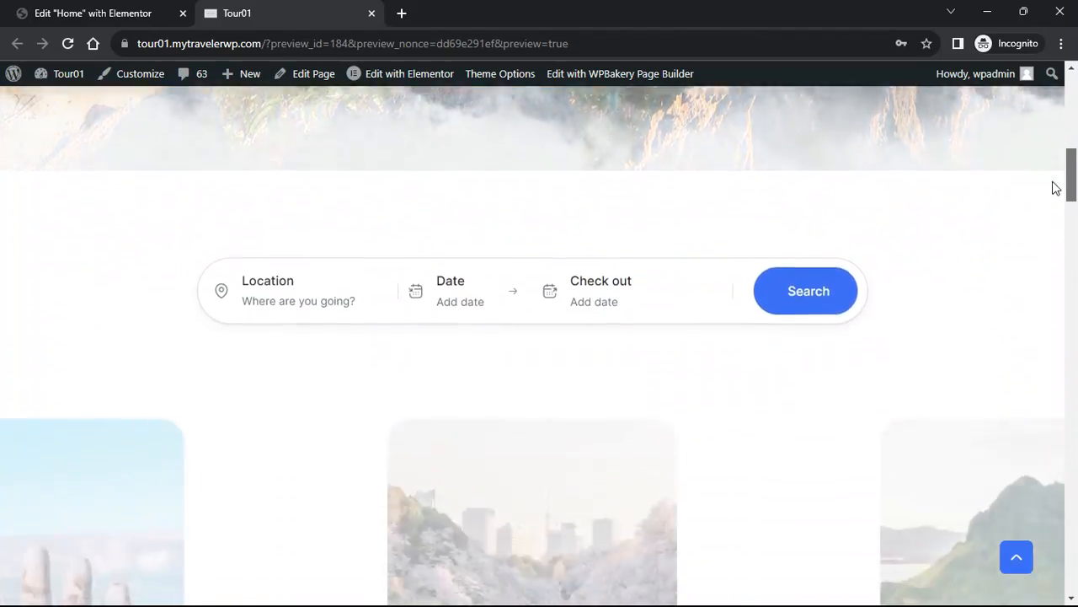
pyautogui.scroll(-10, 1055, 186)
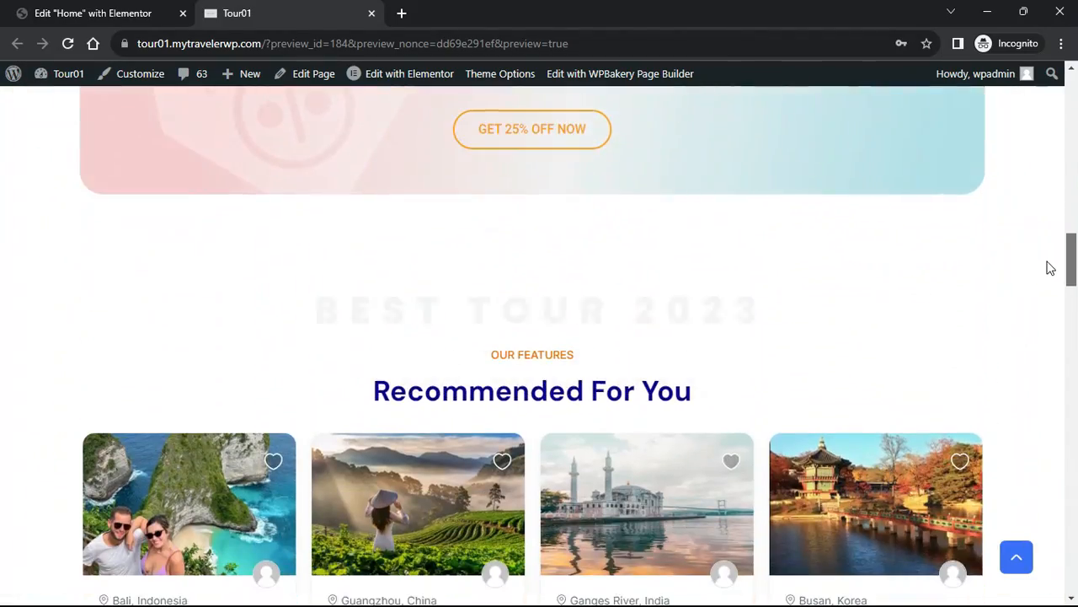
pyautogui.scroll(-10, 1050, 267)
pyautogui.scroll(-8, 1047, 346)
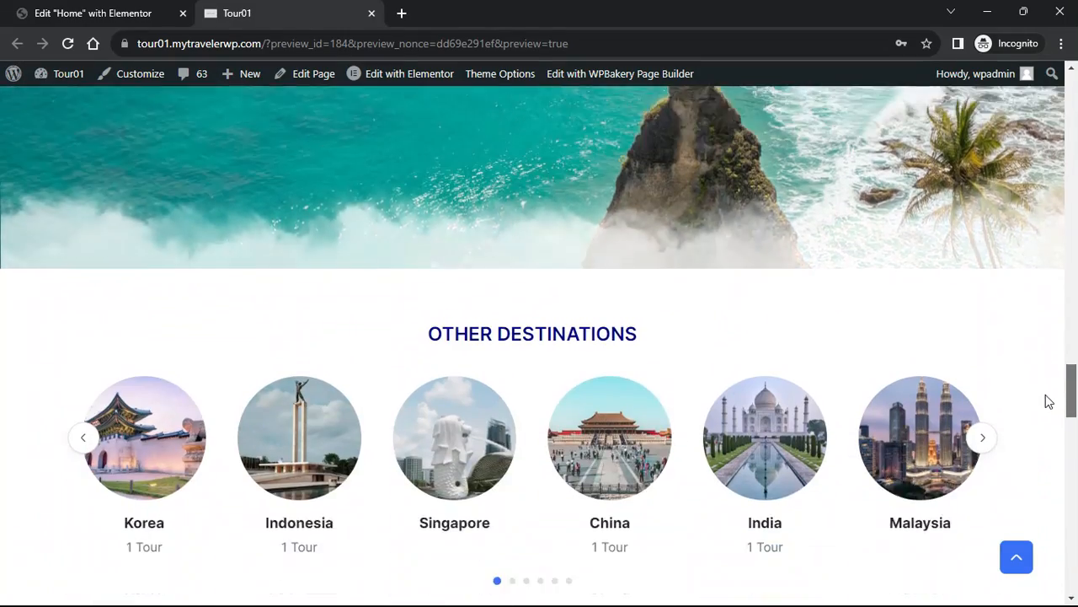
pyautogui.scroll(-7, 1049, 413)
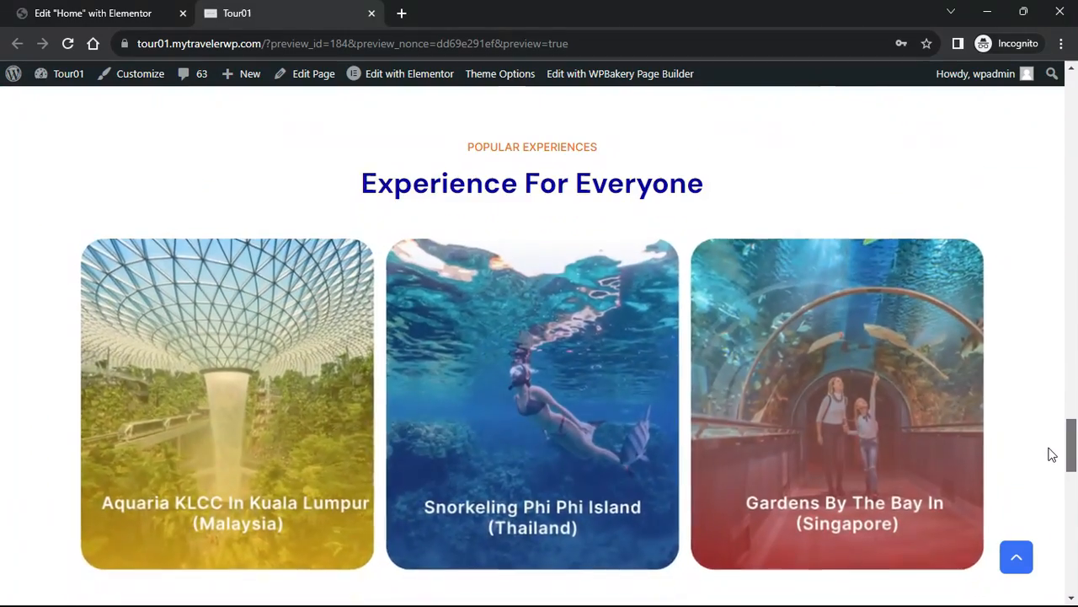
pyautogui.scroll(-8, 1051, 454)
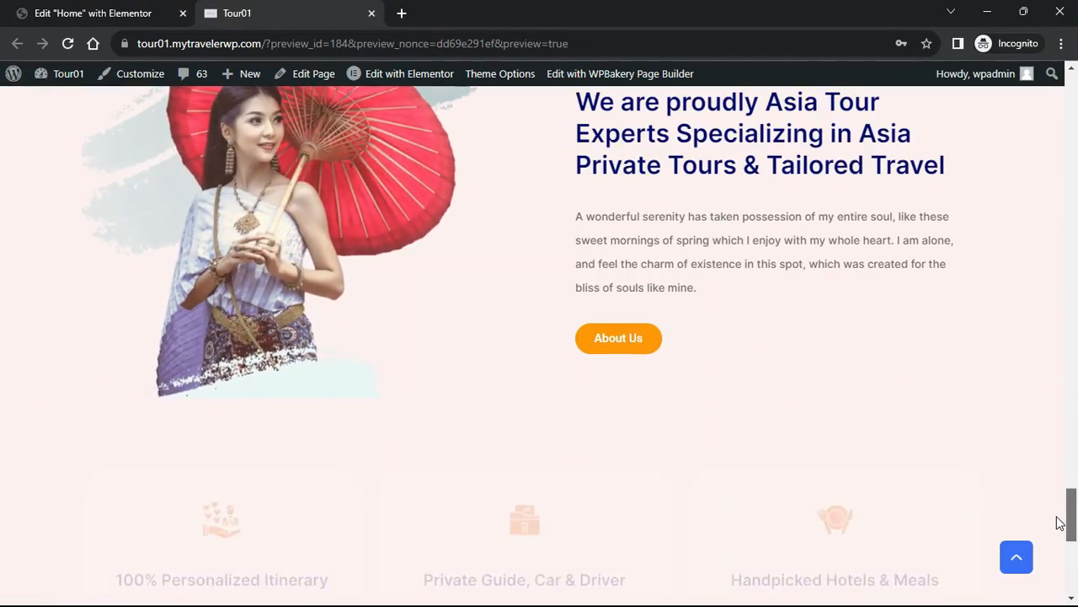
pyautogui.scroll(-4, 1060, 522)
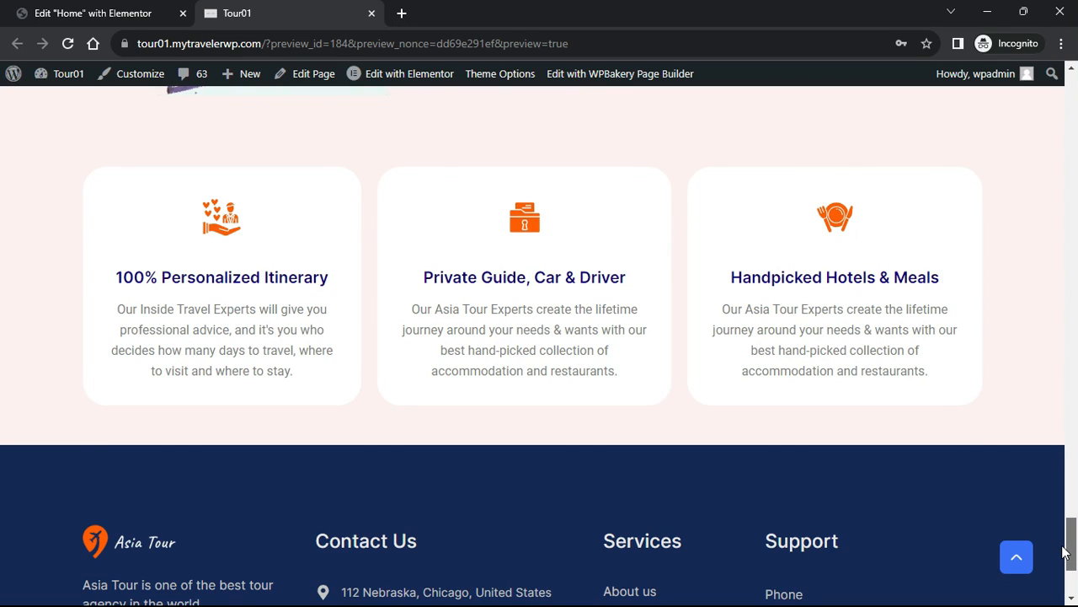
# Return from the preview to the Elementor editor and add an empty container below the three icon boxes
pyautogui.moveTo(1067, 552); pyautogui.dragTo(1072, 101)
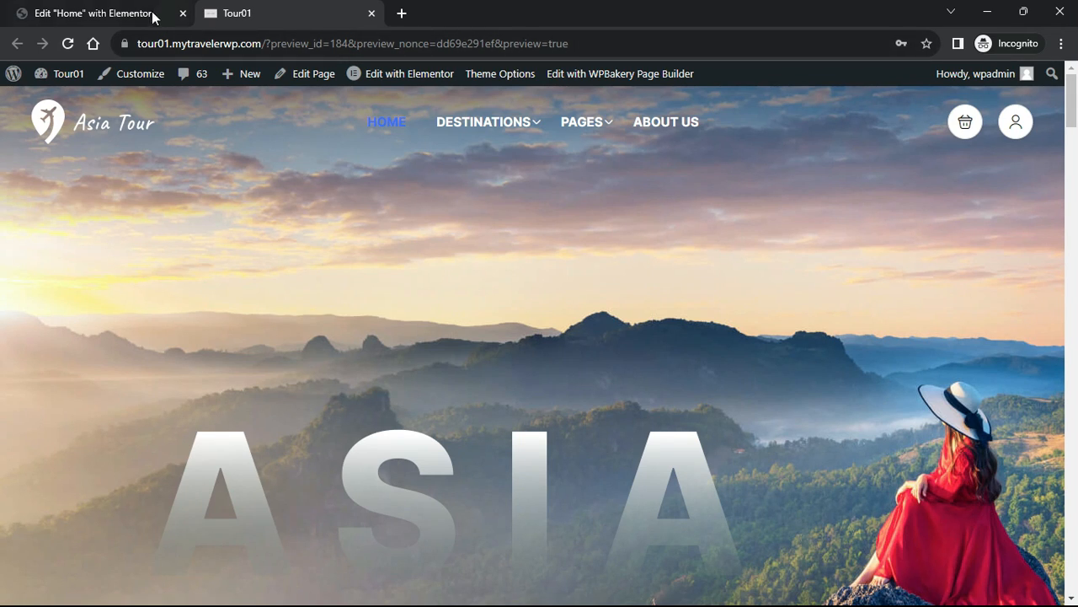
pyautogui.click(124, 13)
pyautogui.moveTo(59, 316); pyautogui.dragTo(432, 339)
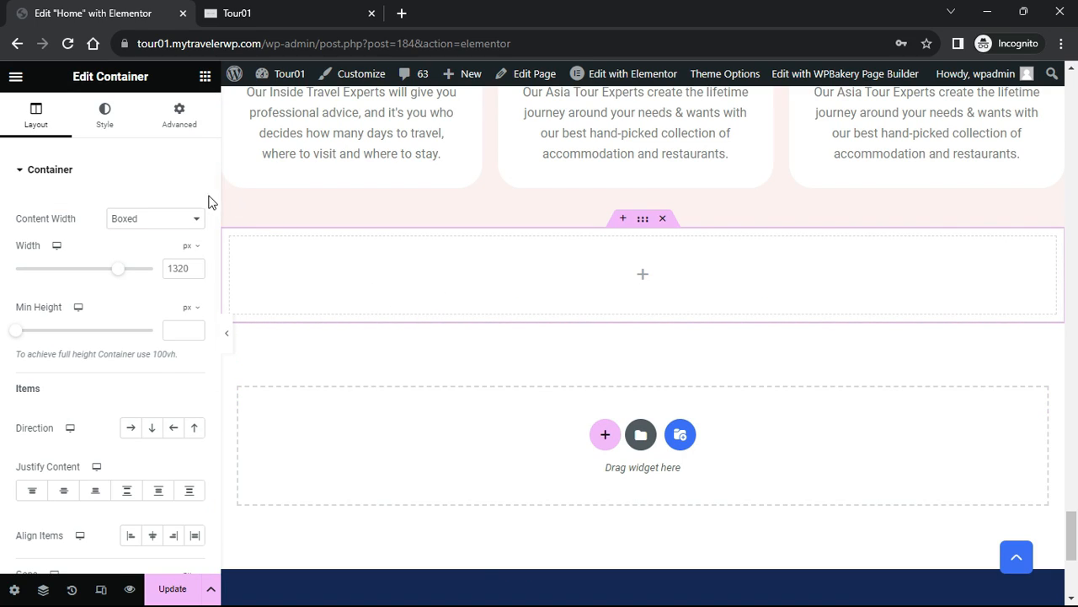
# Add an Icon box widget to the new container and set its icon to the envelope SVG Mail-1.svg
pyautogui.click(204, 77)
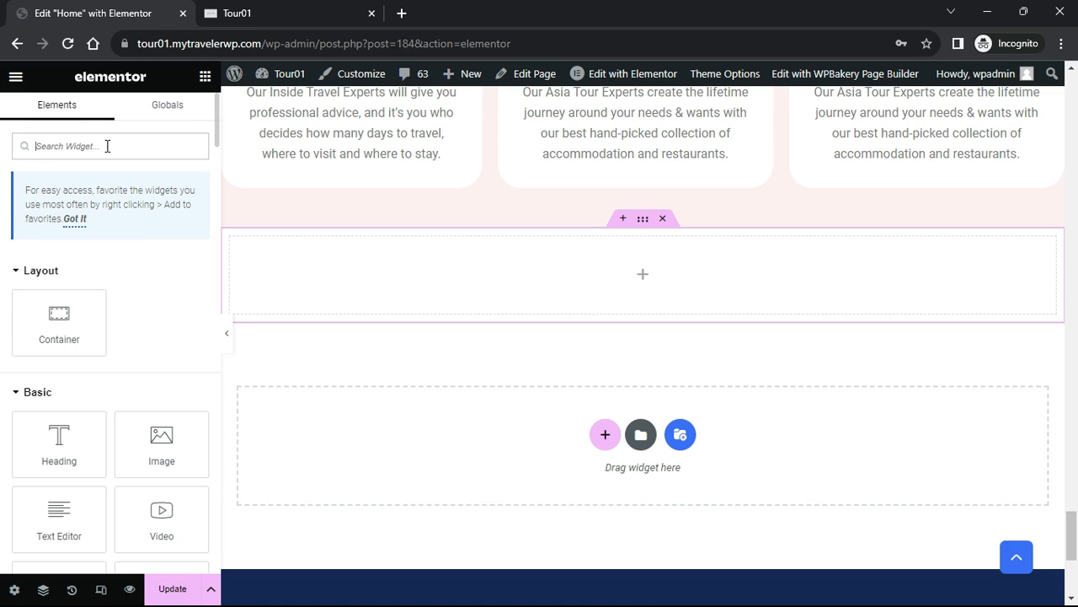
pyautogui.write('Icon')
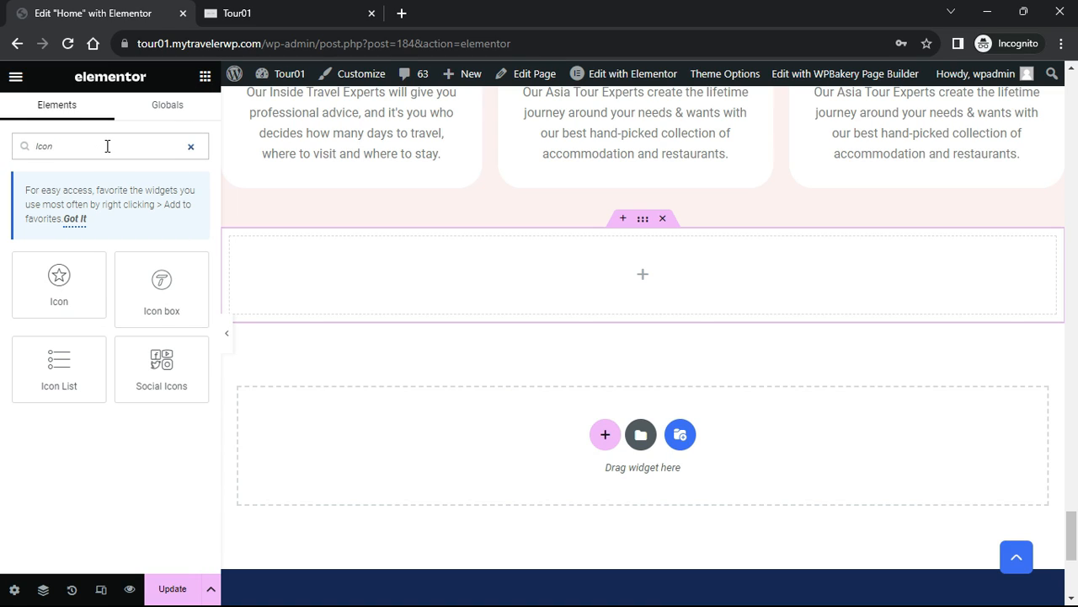
pyautogui.moveTo(160, 290); pyautogui.dragTo(372, 268)
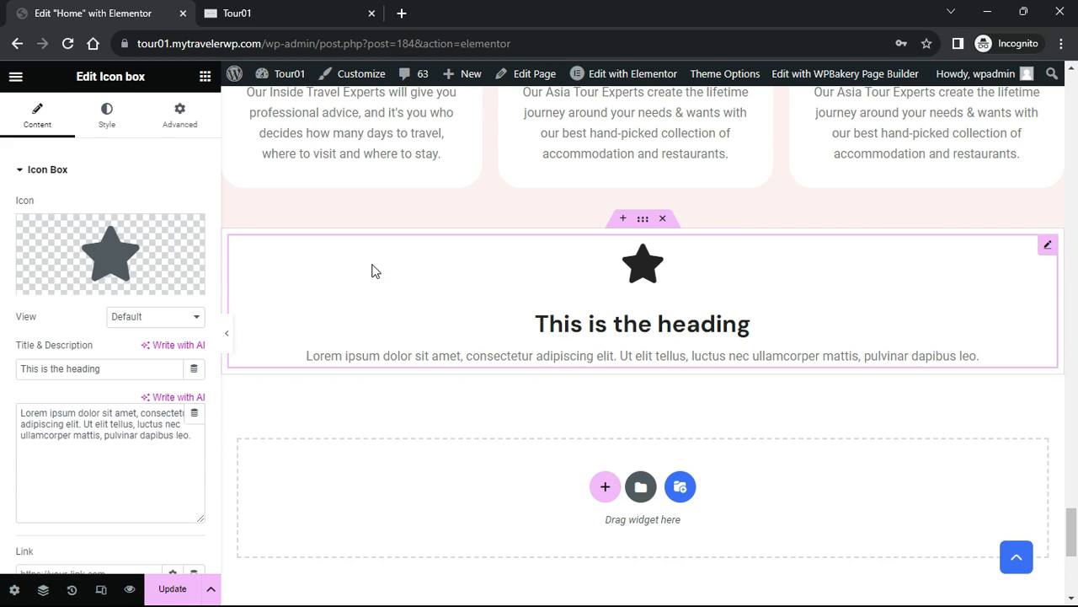
pyautogui.click(174, 291)
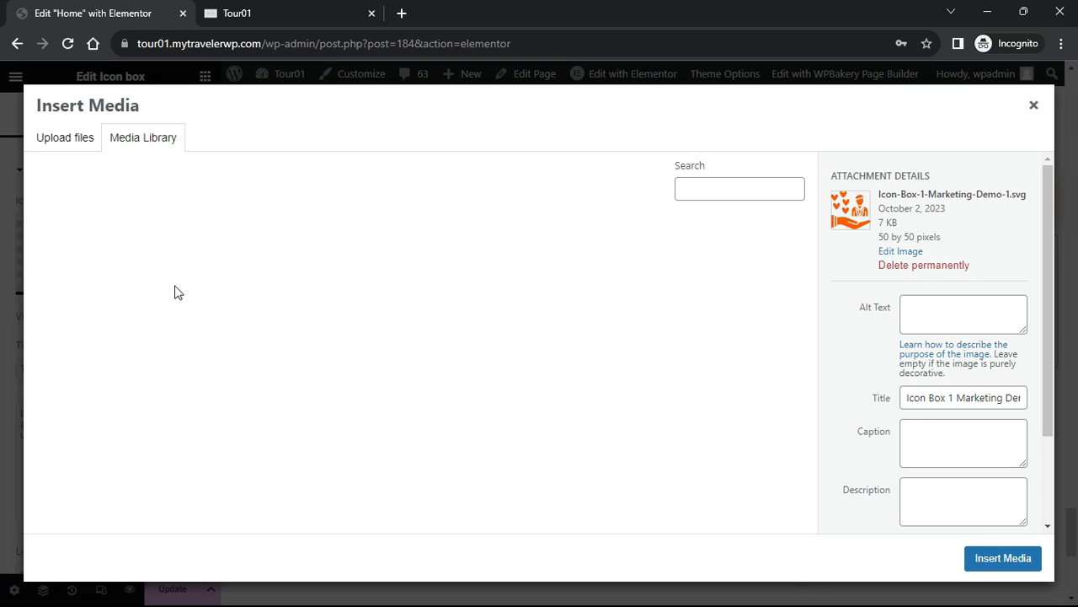
pyautogui.click(98, 278)
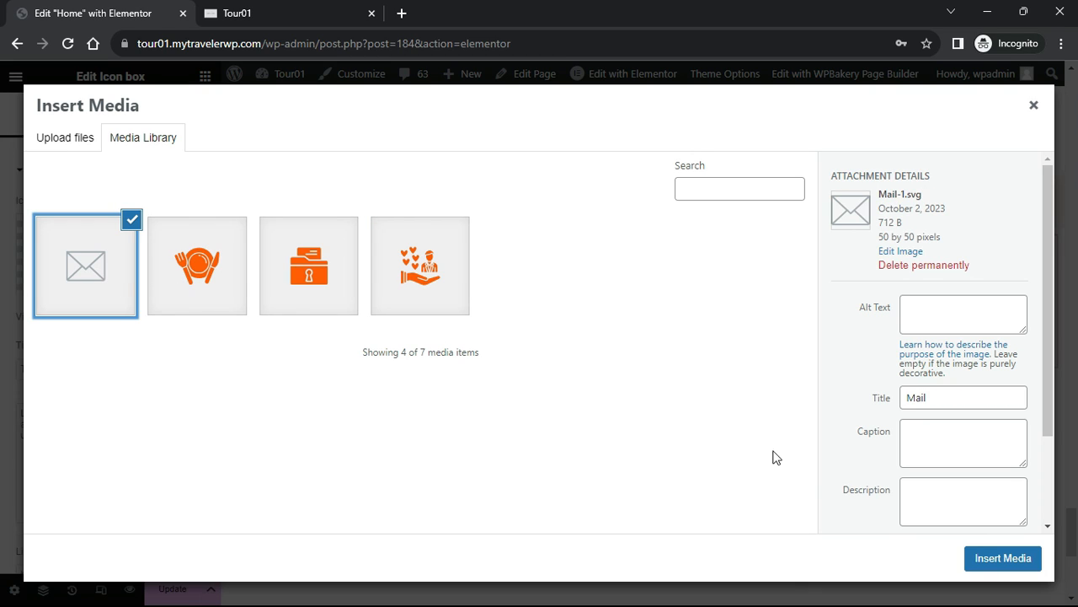
pyautogui.click(1002, 558)
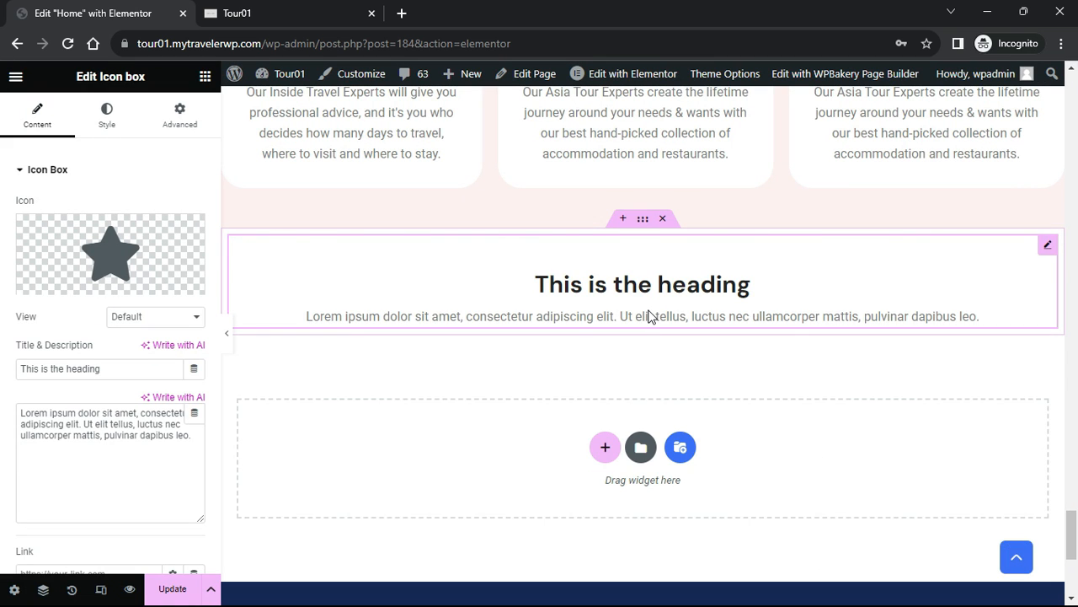
# Change the envelope icon box's title to "Get Our Newsletter"
pyautogui.moveTo(118, 368); pyautogui.dragTo(5, 369)
pyautogui.press('BackSpace')
pyautogui.write('Get')
pyautogui.write('Ur')
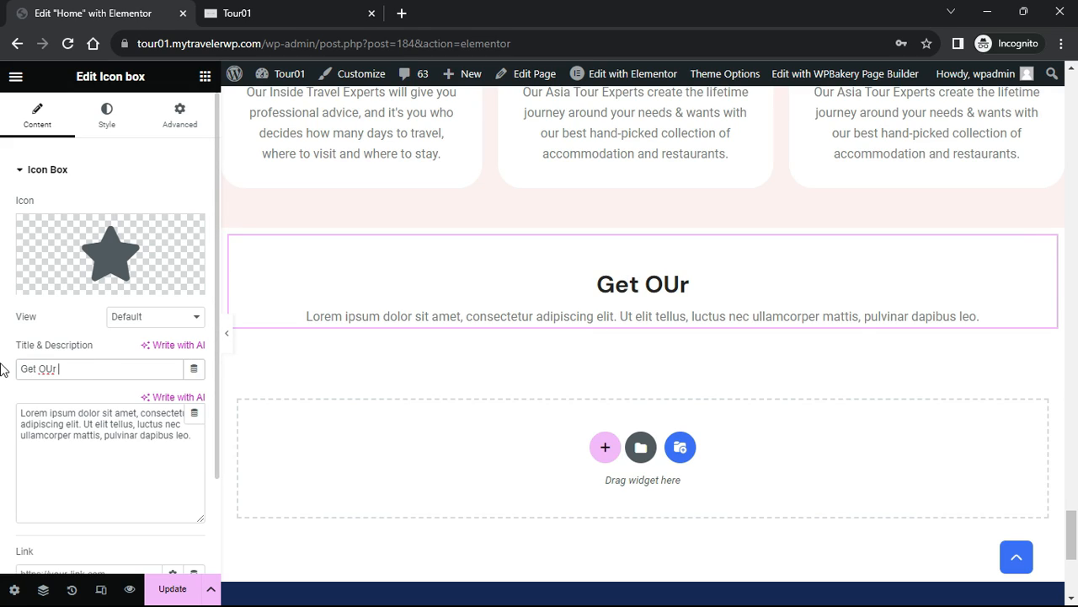
pyautogui.press('BackSpace')
pyautogui.press('BackSpace')
pyautogui.write('ur New')
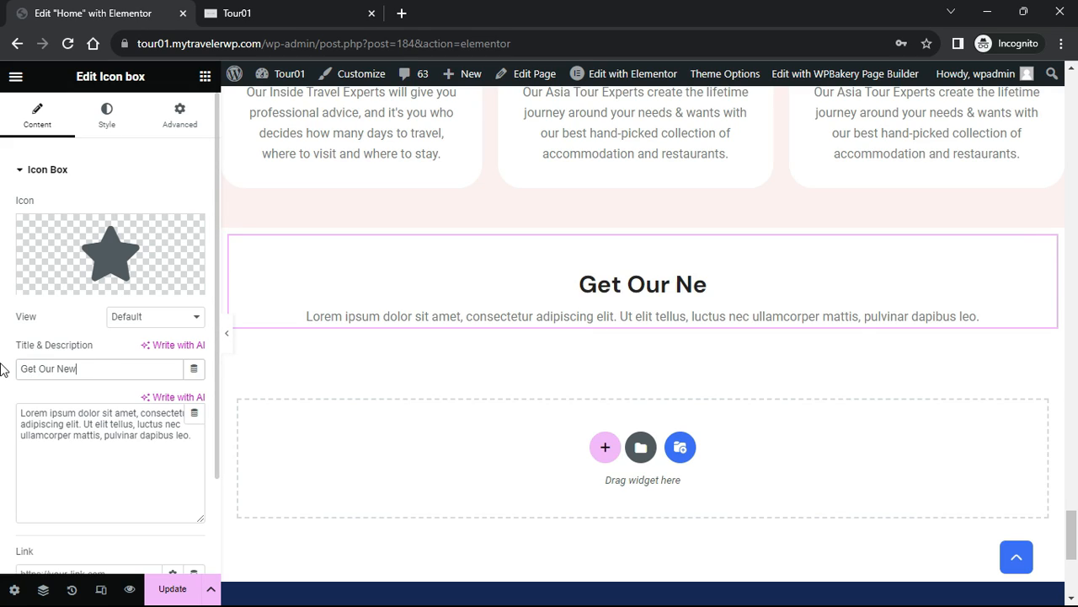
pyautogui.write('sletter')
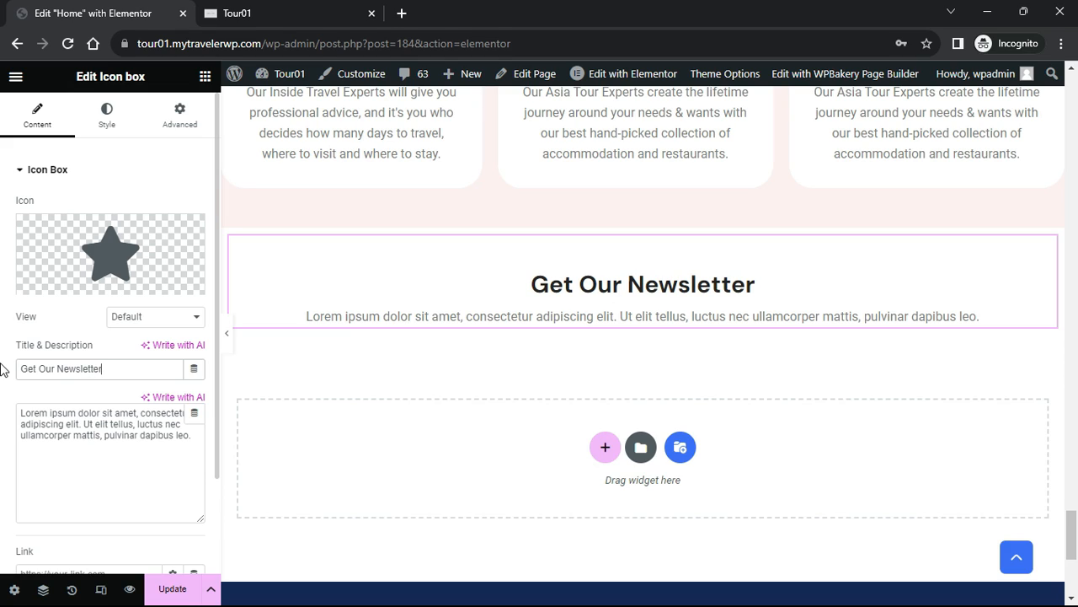
# Set the newsletter icon box's title color to dark navy blue, #021F74
pyautogui.click(106, 115)
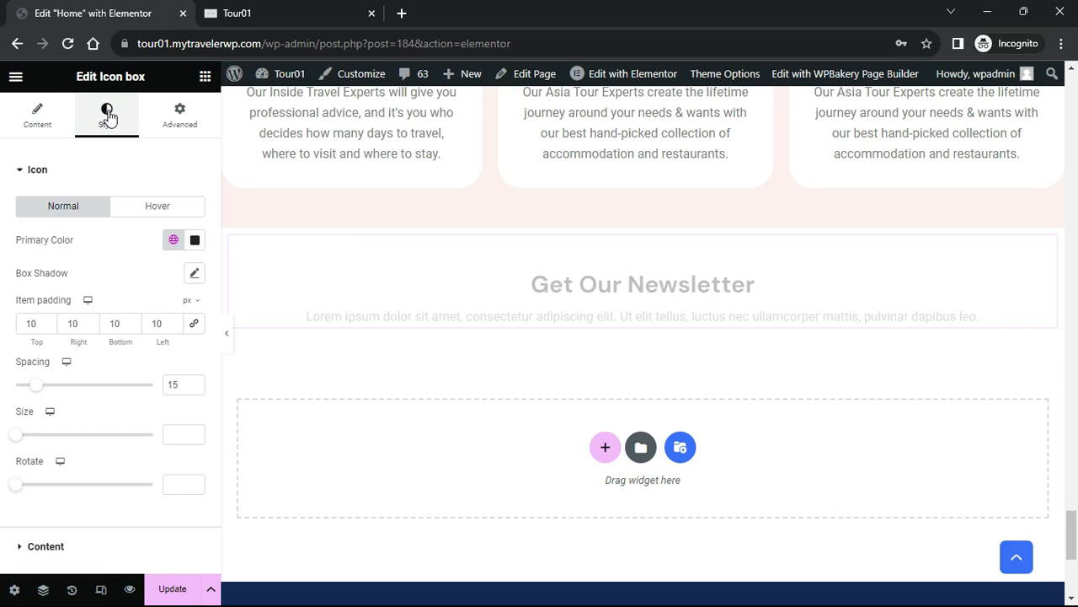
pyautogui.click(22, 171)
pyautogui.click(14, 229)
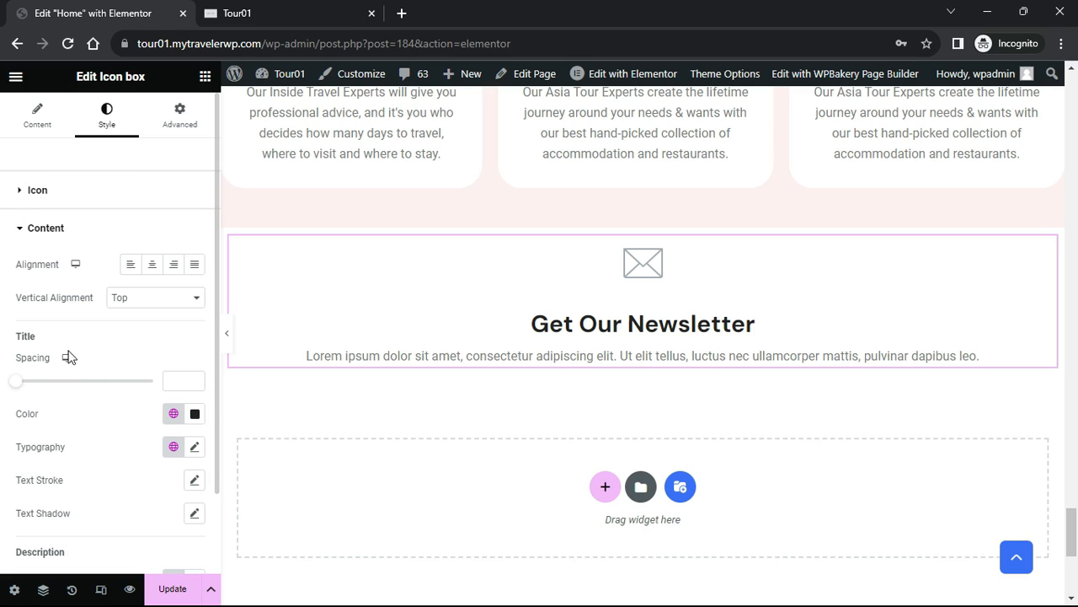
pyautogui.scroll(-1, 89, 391)
pyautogui.click(194, 336)
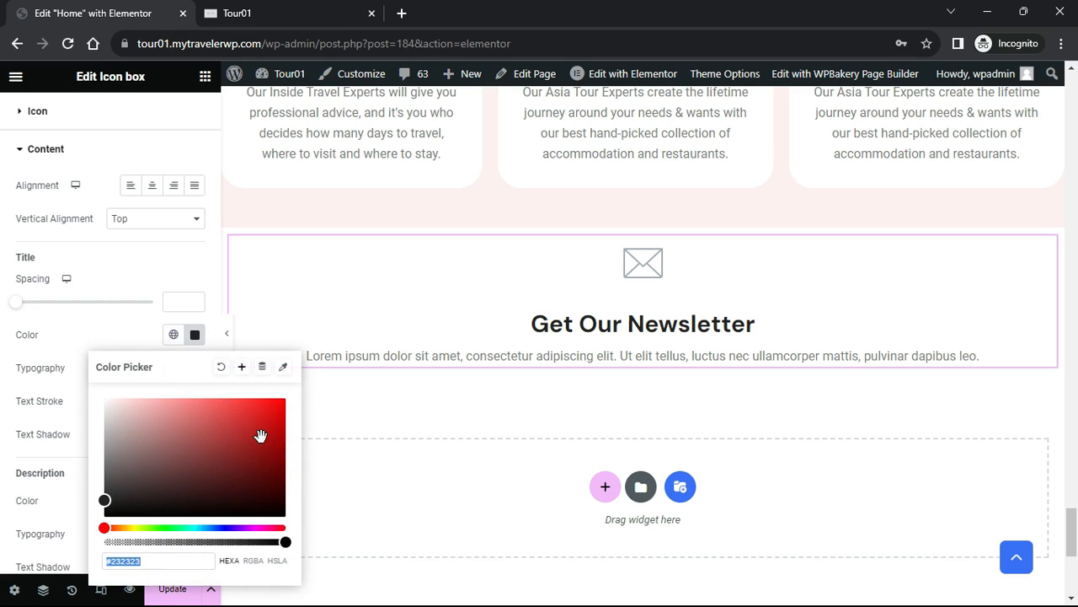
pyautogui.moveTo(120, 502); pyautogui.dragTo(286, 450)
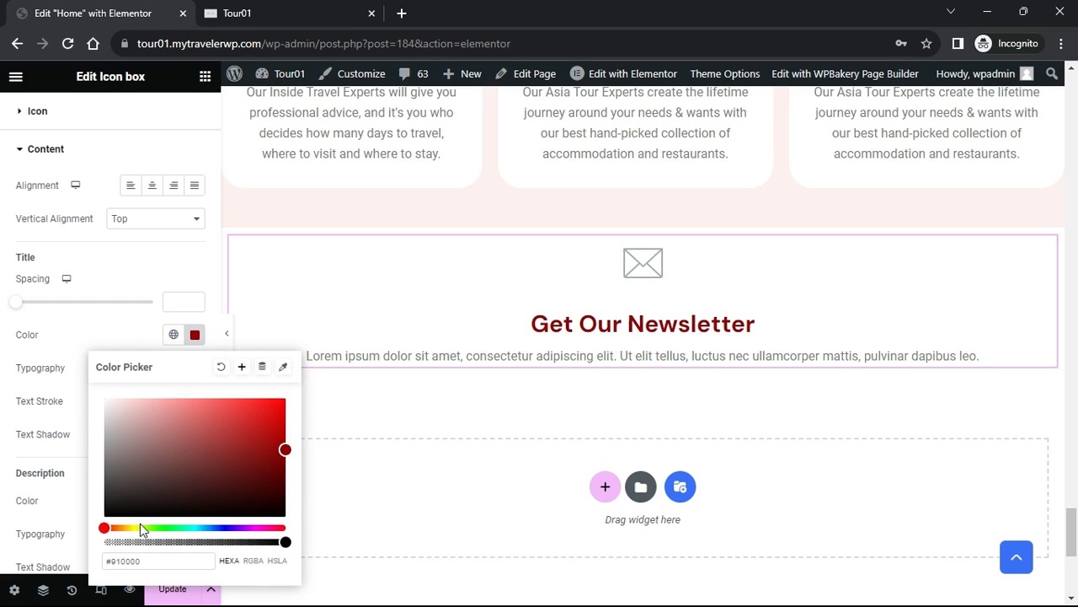
pyautogui.moveTo(106, 528); pyautogui.dragTo(216, 528)
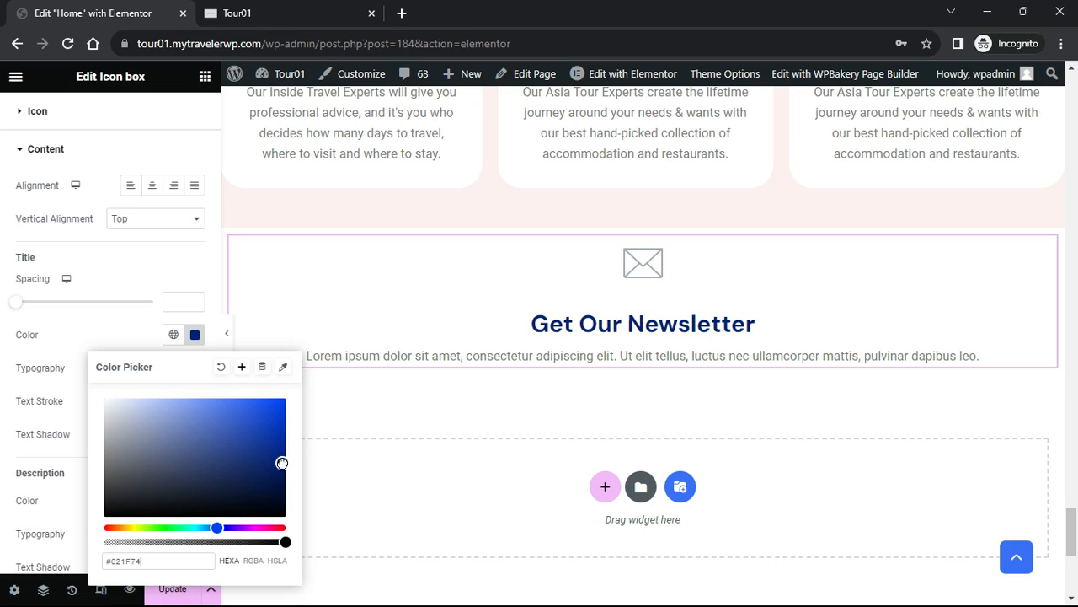
pyautogui.click(188, 99)
# Add a Shortcode widget directly below the newsletter icon box, in the same container
pyautogui.click(205, 76)
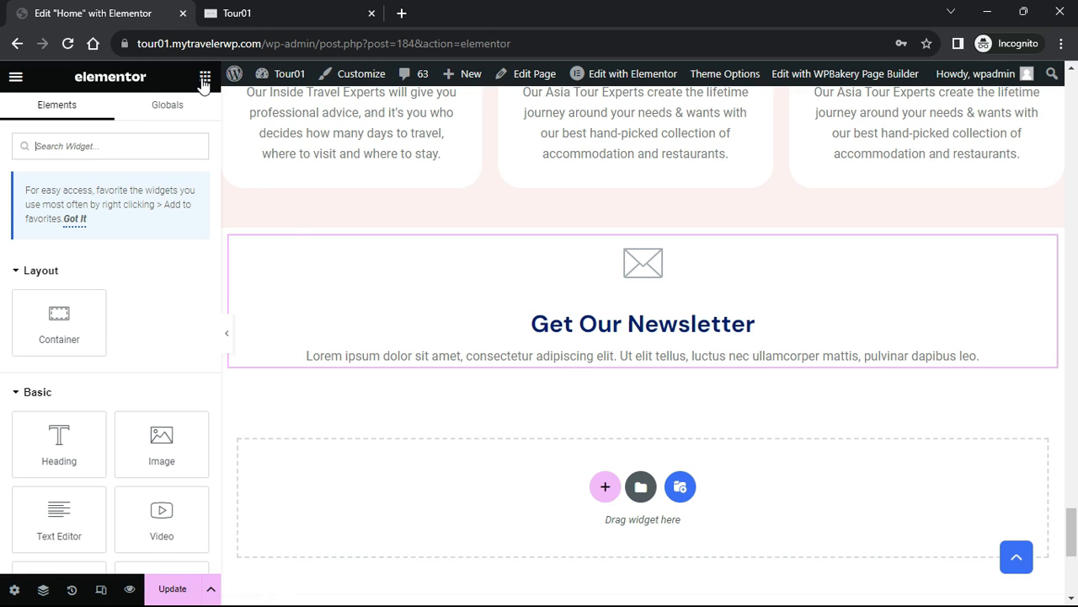
pyautogui.click(227, 334)
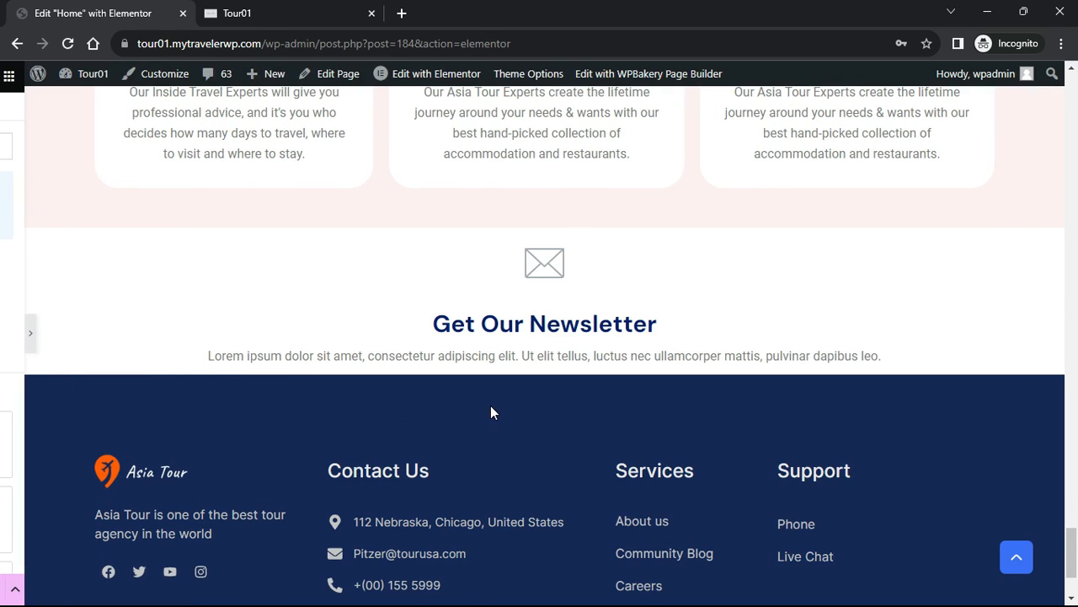
pyautogui.click(6, 333)
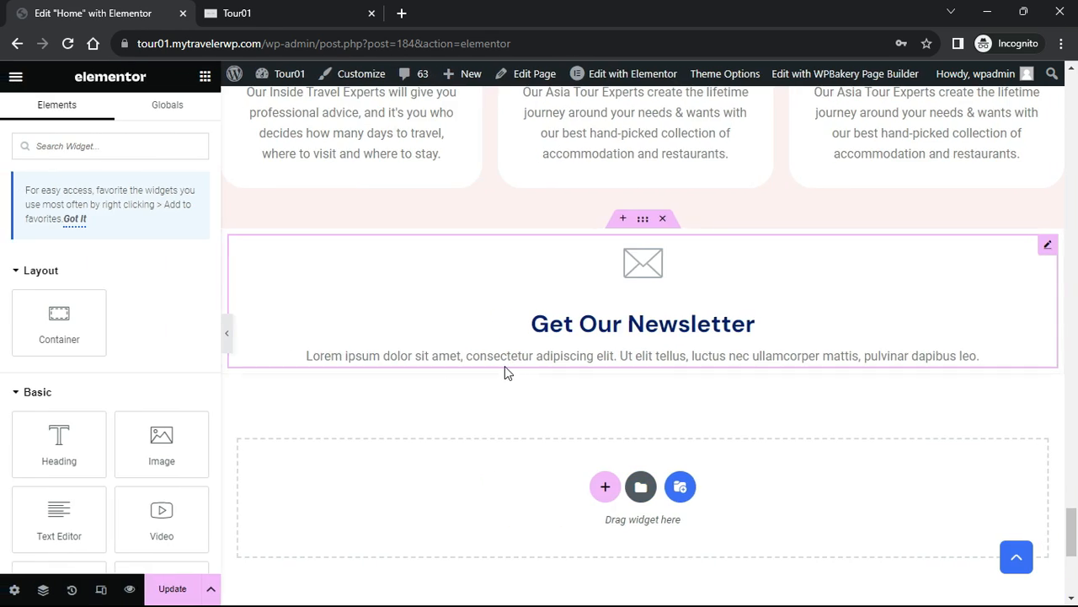
pyautogui.click(137, 146)
pyautogui.write('short')
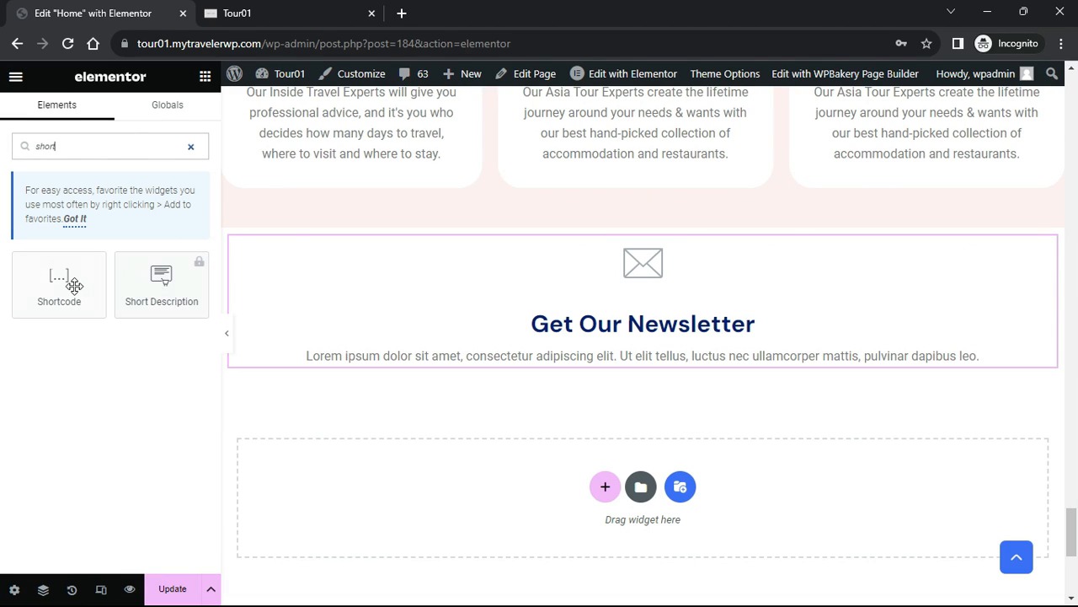
pyautogui.moveTo(75, 285); pyautogui.dragTo(665, 374)
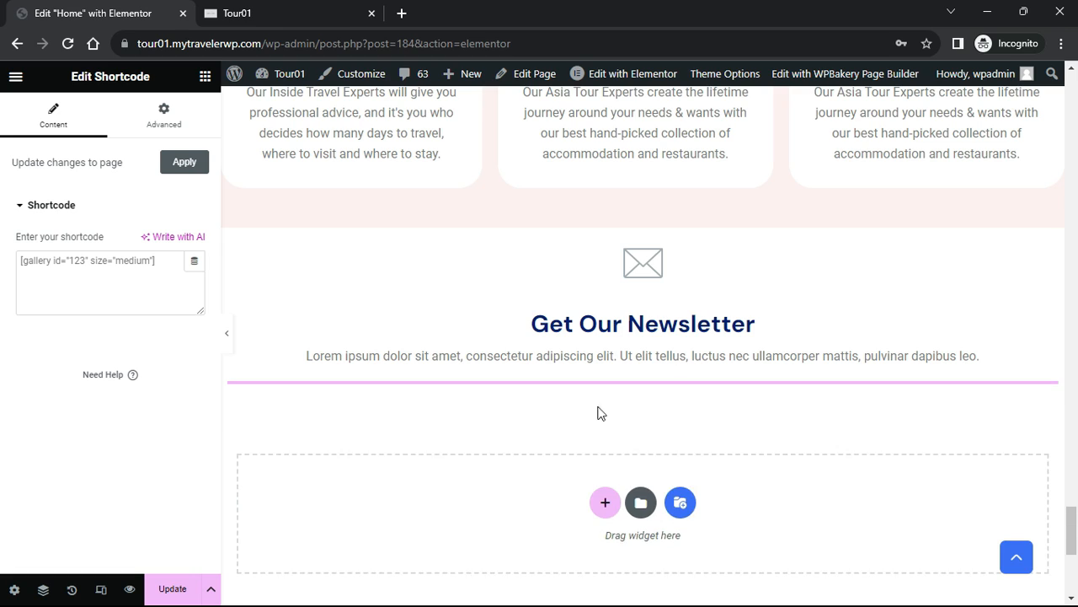
pyautogui.click(161, 260)
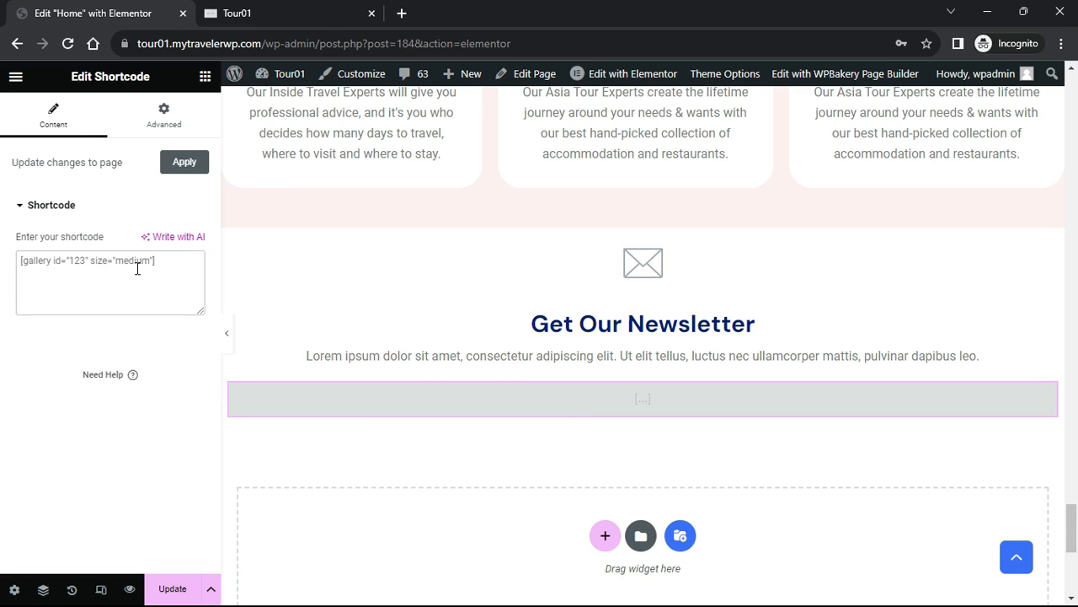
# Open the WordPress dashboard in a new browser tab and go to the MC4WP Subscribe form
pyautogui.click(253, 13)
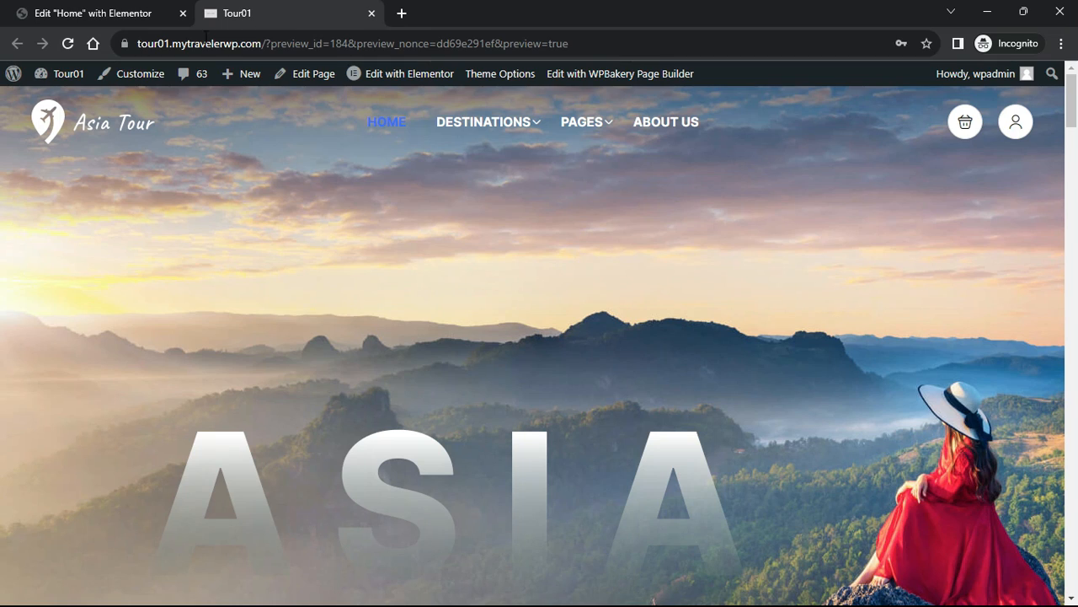
pyautogui.moveTo(73, 87)
pyautogui.middleClick(84, 107)
pyautogui.click(476, 13)
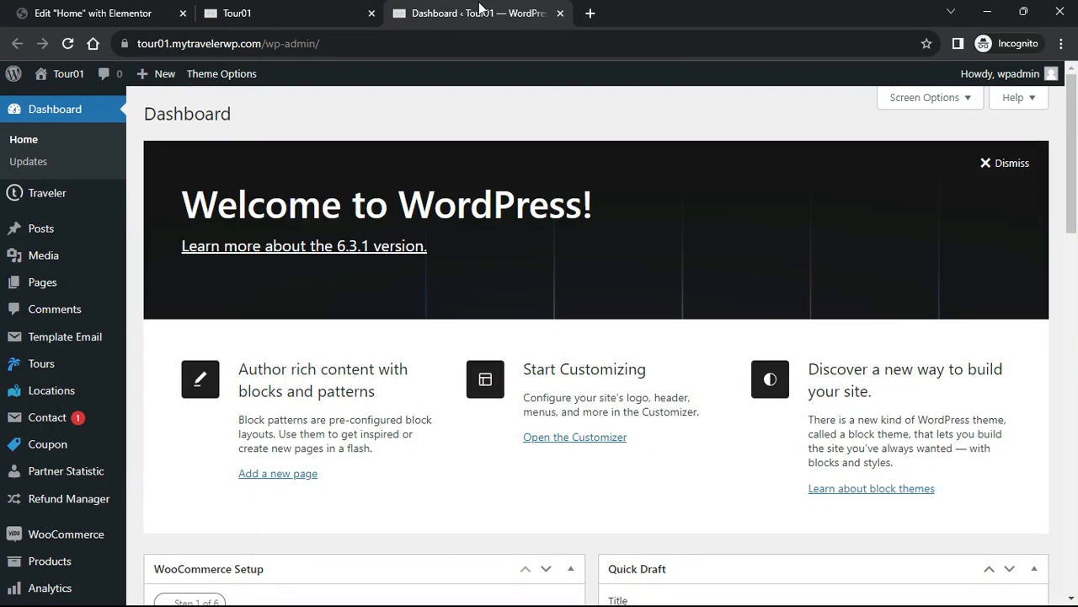
pyautogui.moveTo(1071, 132); pyautogui.dragTo(1070, 490)
pyautogui.moveTo(54, 557)
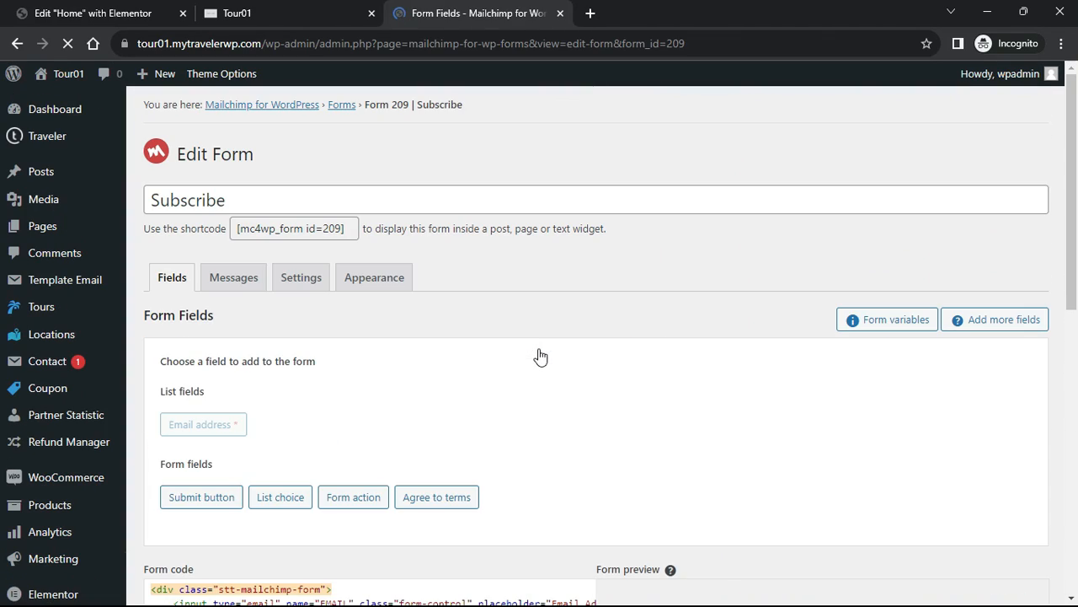
# Copy the Subscribe form's shortcode [mc4wp_form id=209] and paste it into the Shortcode widget in the Elementor tab
pyautogui.scroll(-4, 540, 357)
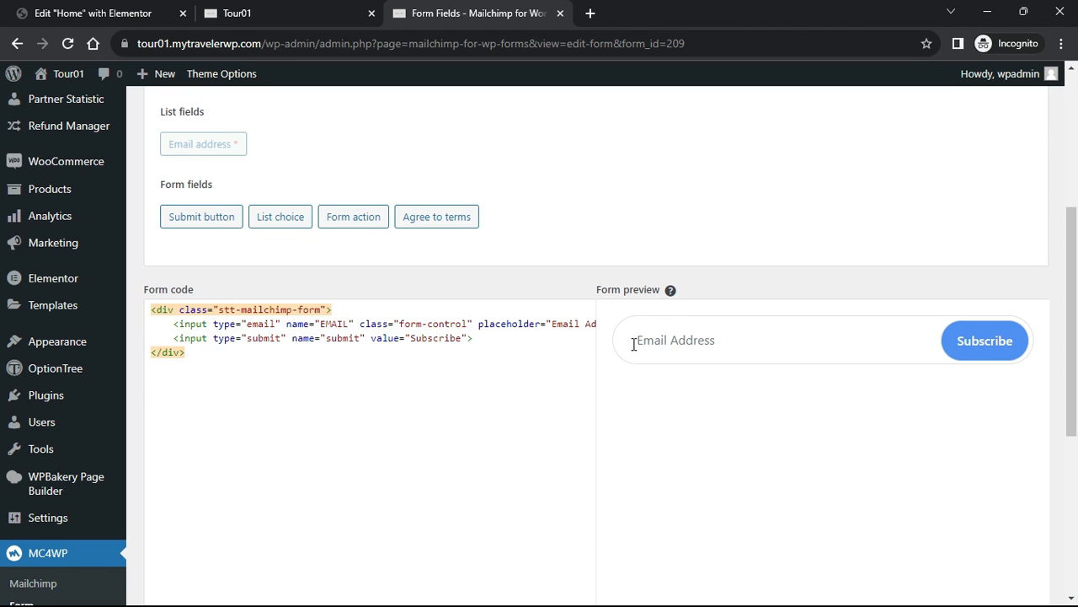
pyautogui.scroll(4, 632, 346)
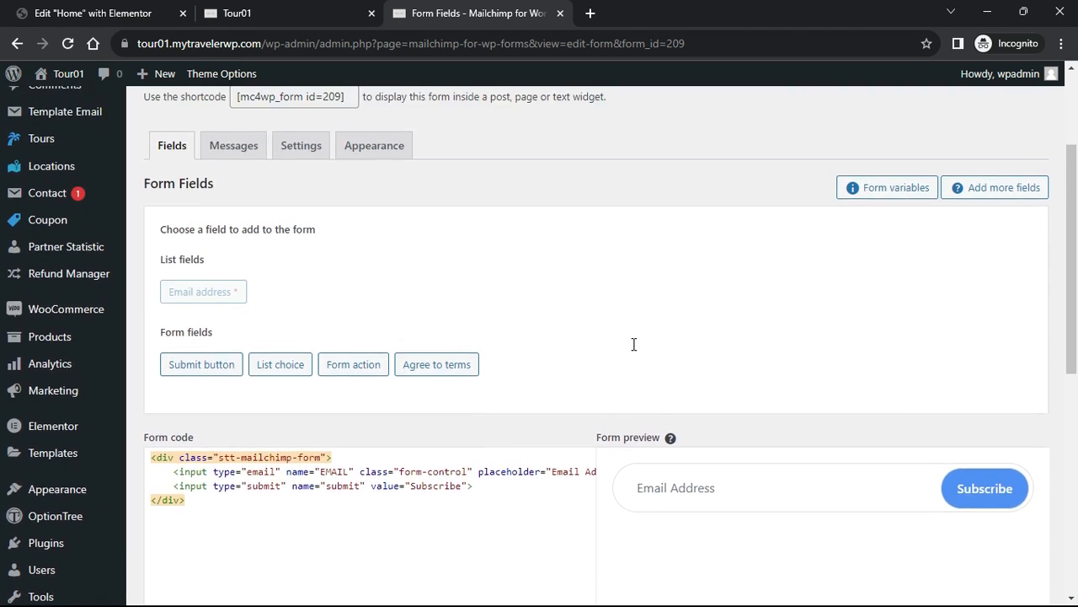
pyautogui.click(353, 263)
pyautogui.hotkey('ctrl', 'c')
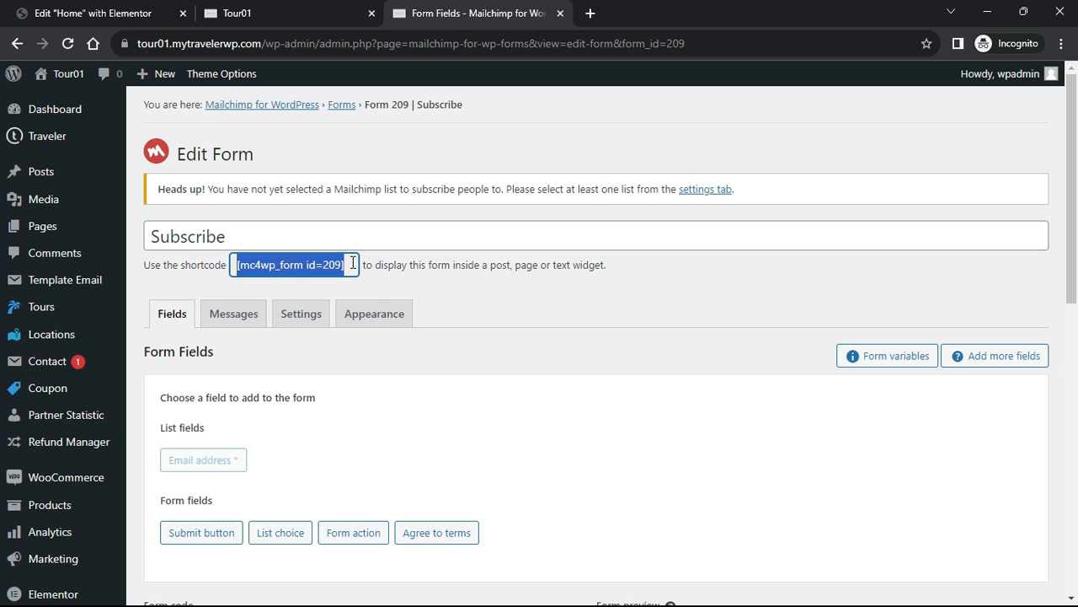
pyautogui.click(154, 16)
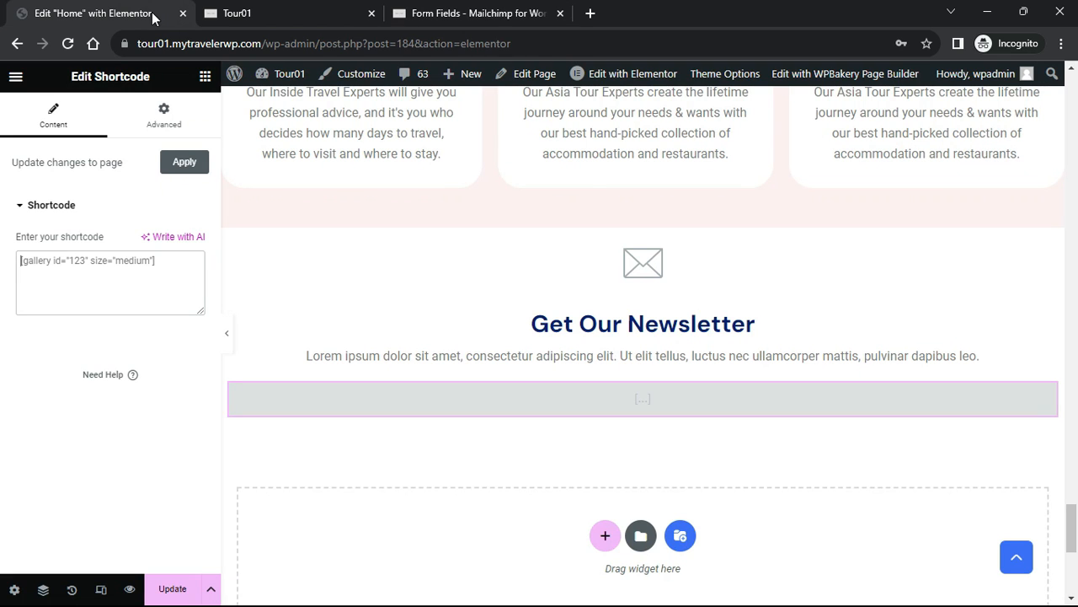
pyautogui.hotkey('ctrl', 'v')
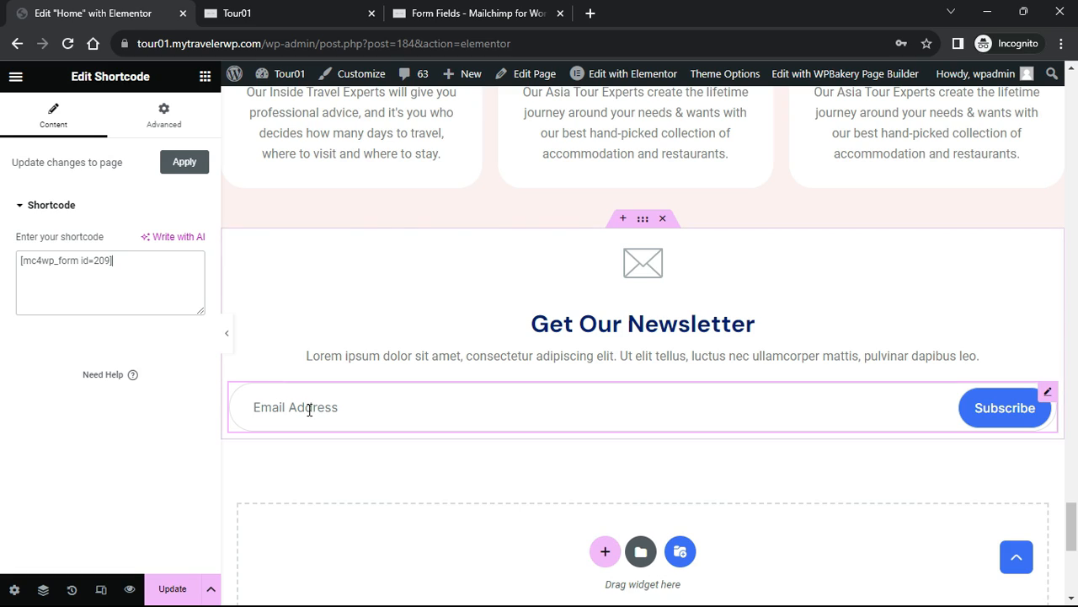
# Give the Subscribe form widget a custom width of 50% and center it within its container
pyautogui.click(166, 112)
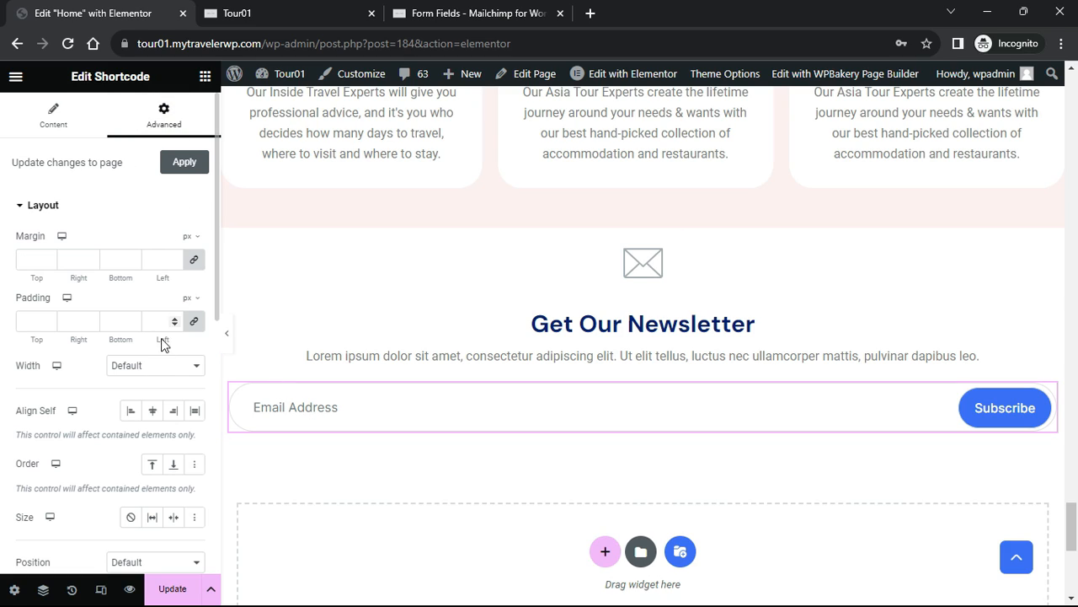
pyautogui.click(149, 368)
pyautogui.click(126, 419)
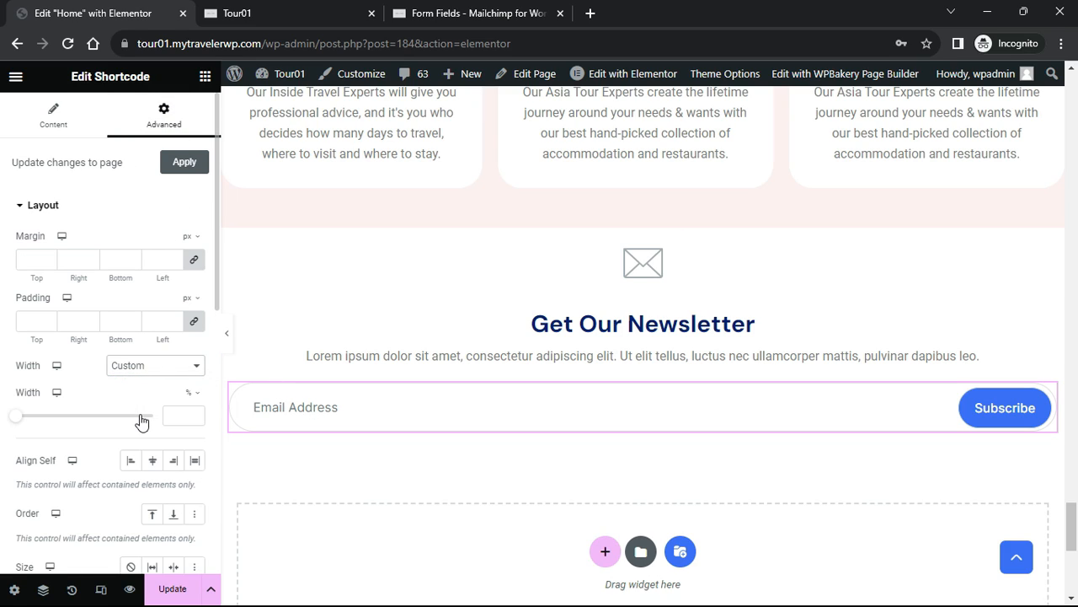
pyautogui.click(170, 415)
pyautogui.write('50')
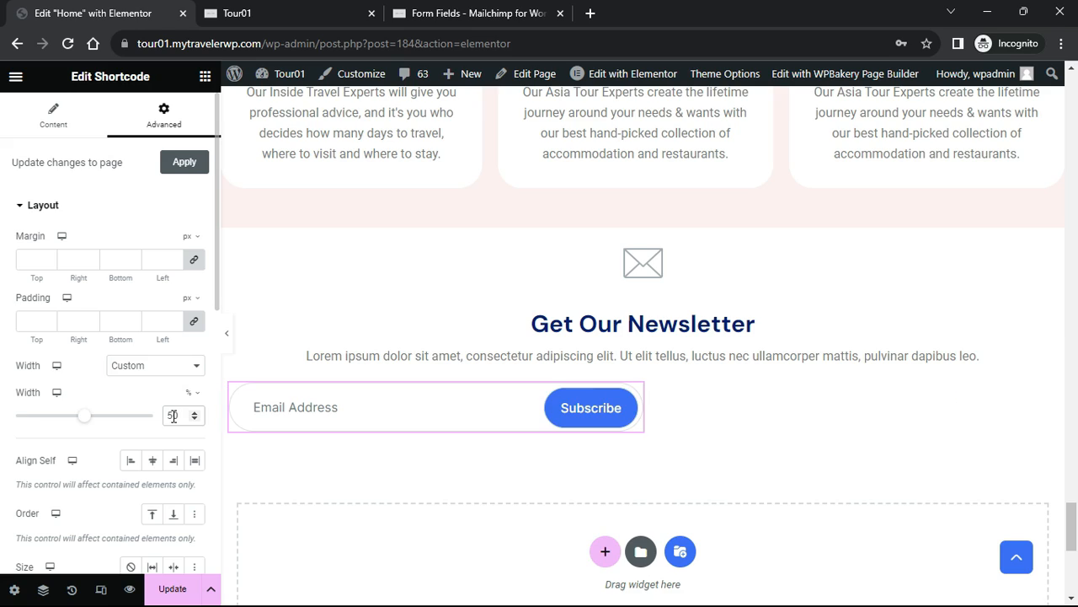
pyautogui.click(155, 465)
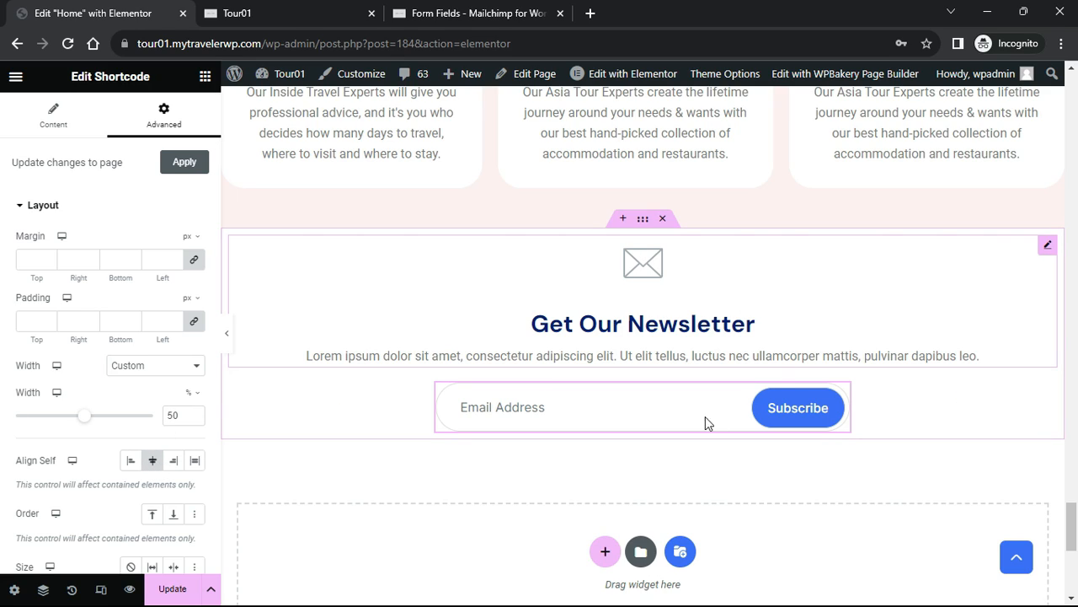
# Unlink the newsletter container's padding and set it to 50 px top and bottom, with 0 right and left
pyautogui.click(643, 222)
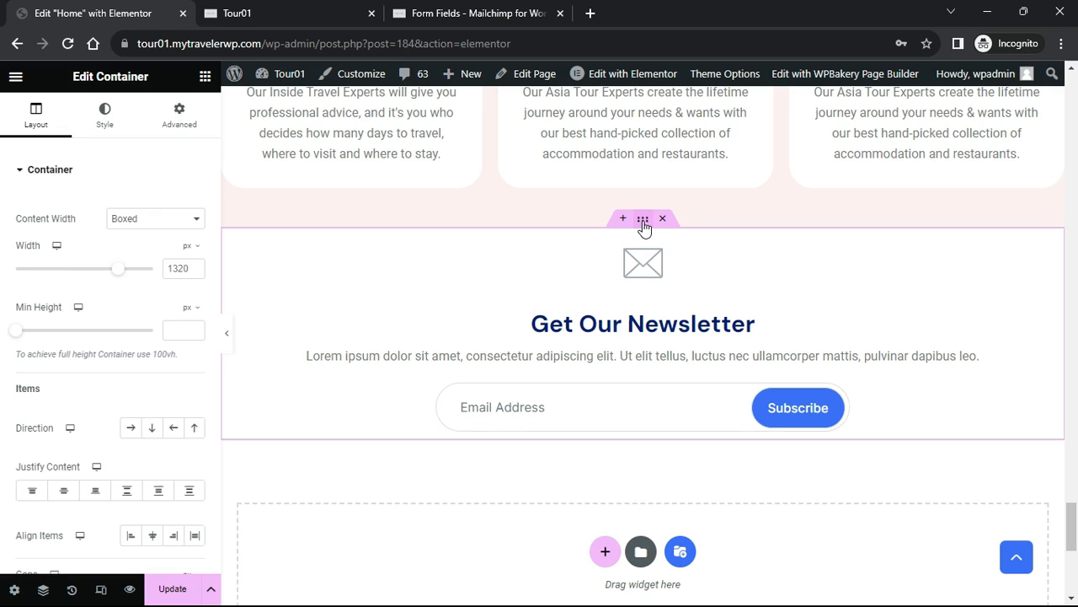
pyautogui.click(178, 116)
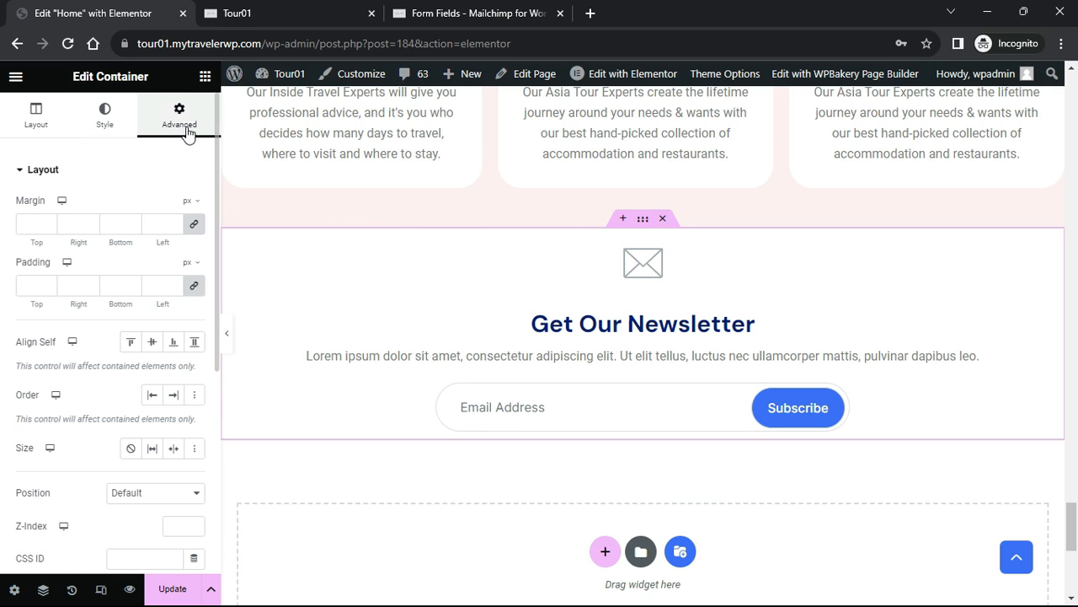
pyautogui.click(190, 289)
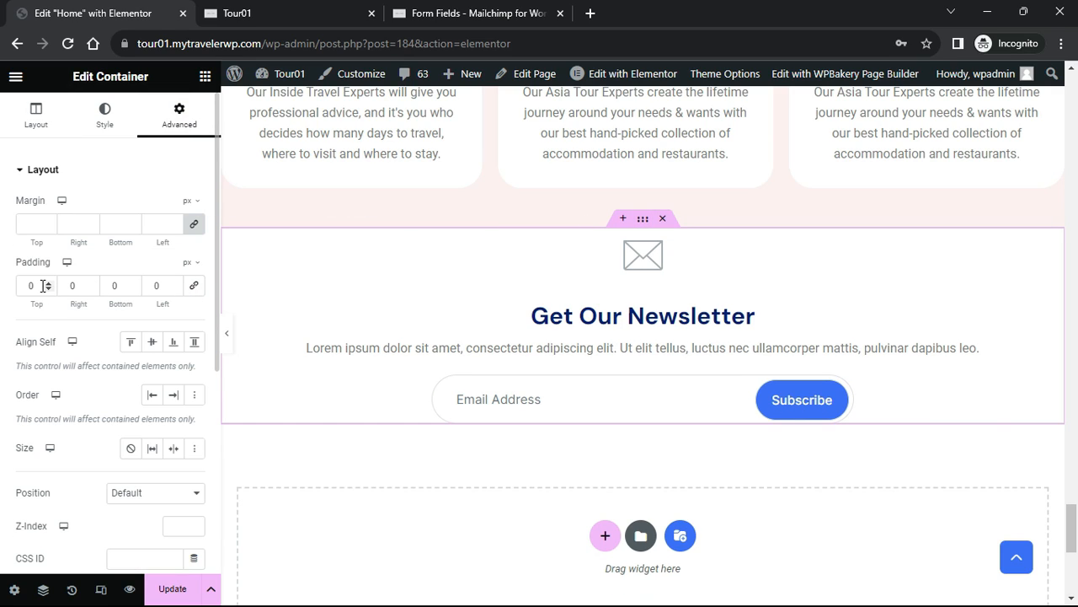
pyautogui.write('50')
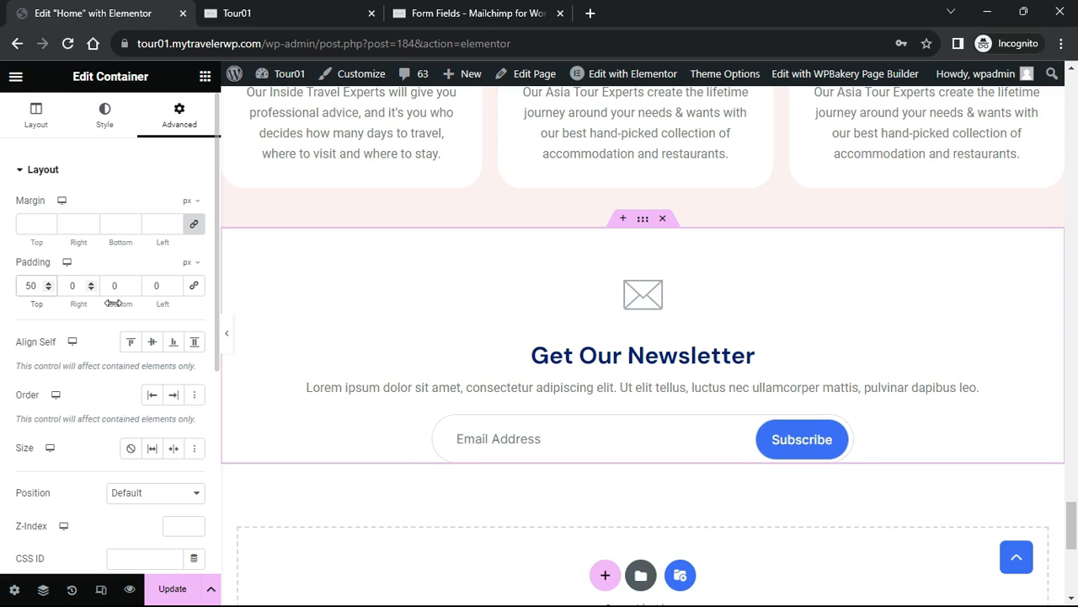
pyautogui.write('50')
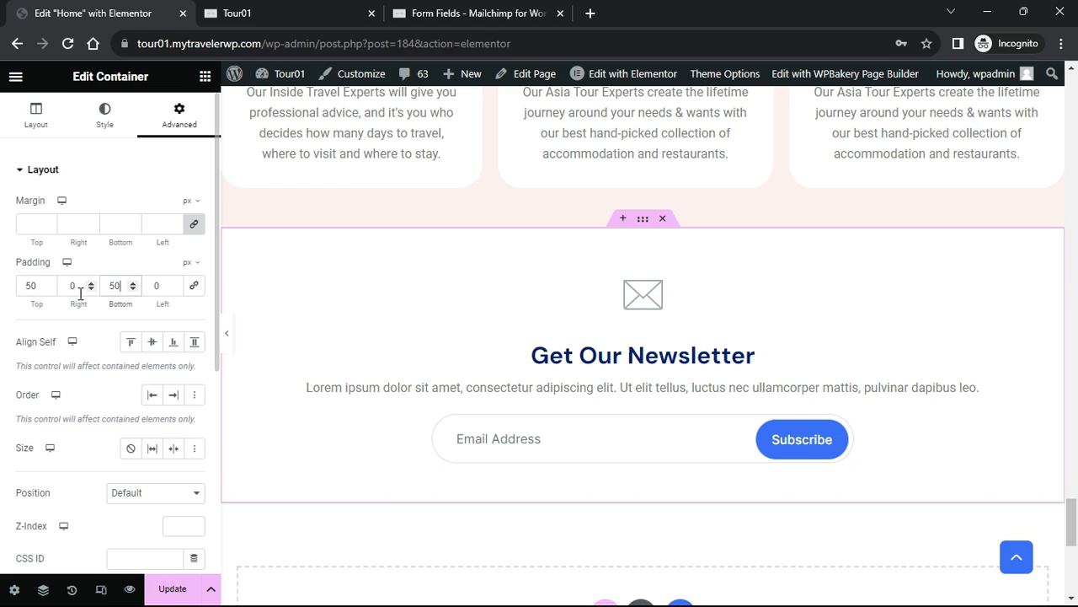
# Preview the newsletter section without the editing panel, restore the panel and save the page changes
pyautogui.click(227, 332)
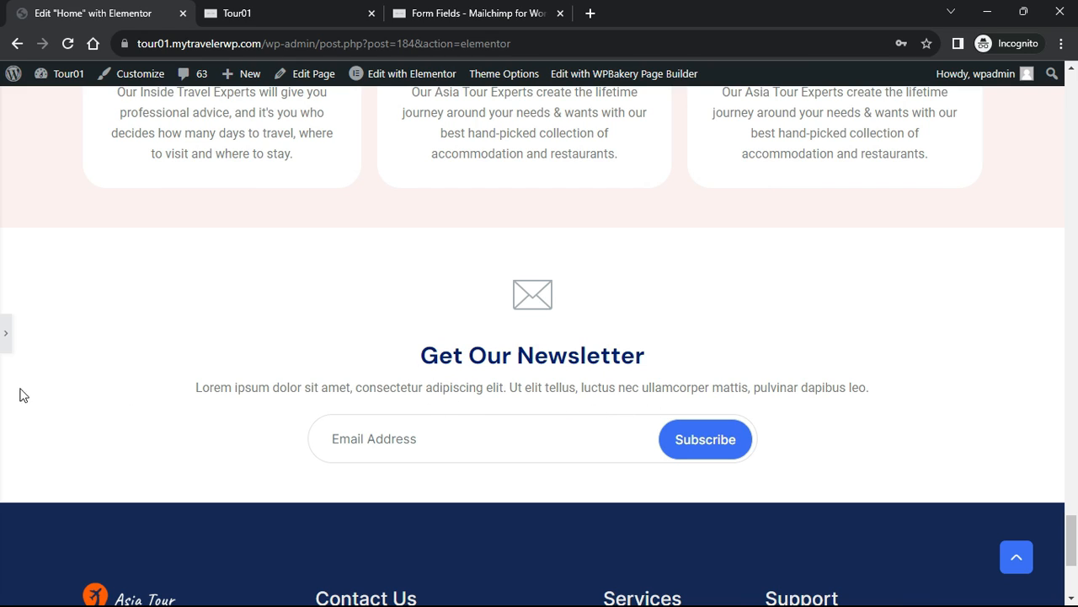
pyautogui.click(7, 337)
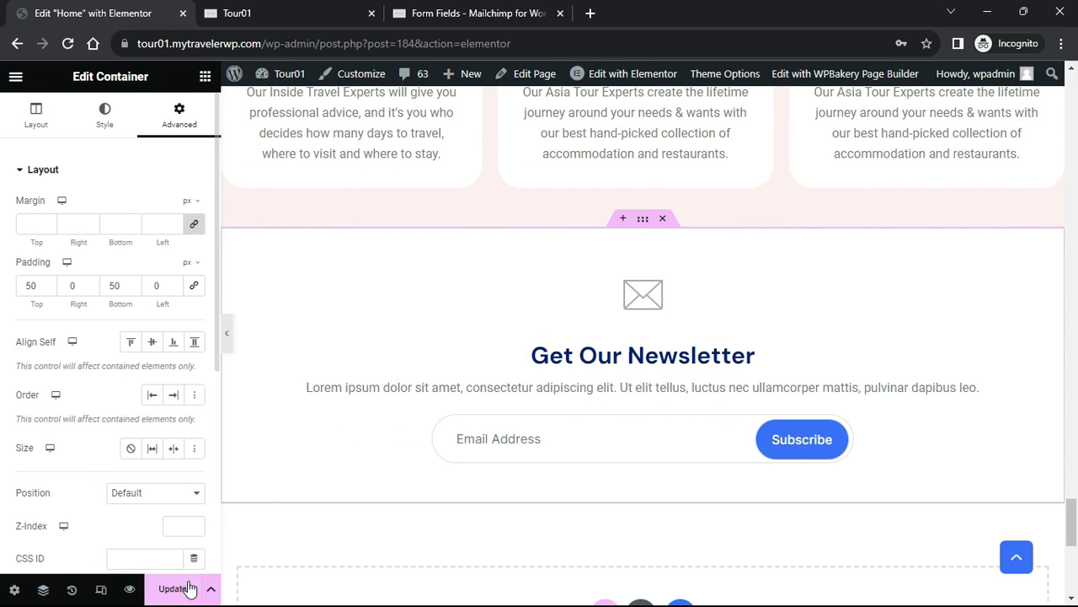
pyautogui.click(188, 590)
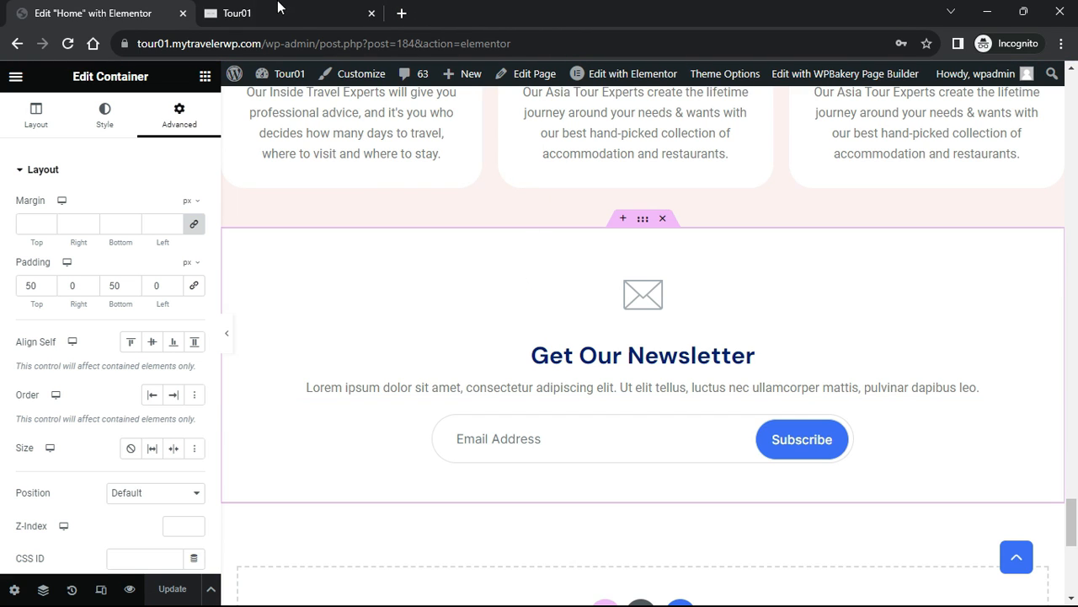
# Review the whole home page in the Tour01 preview tab, from the hero banner to the footer, and return to its beginning
pyautogui.click(253, 12)
pyautogui.scroll(-4, 1042, 160)
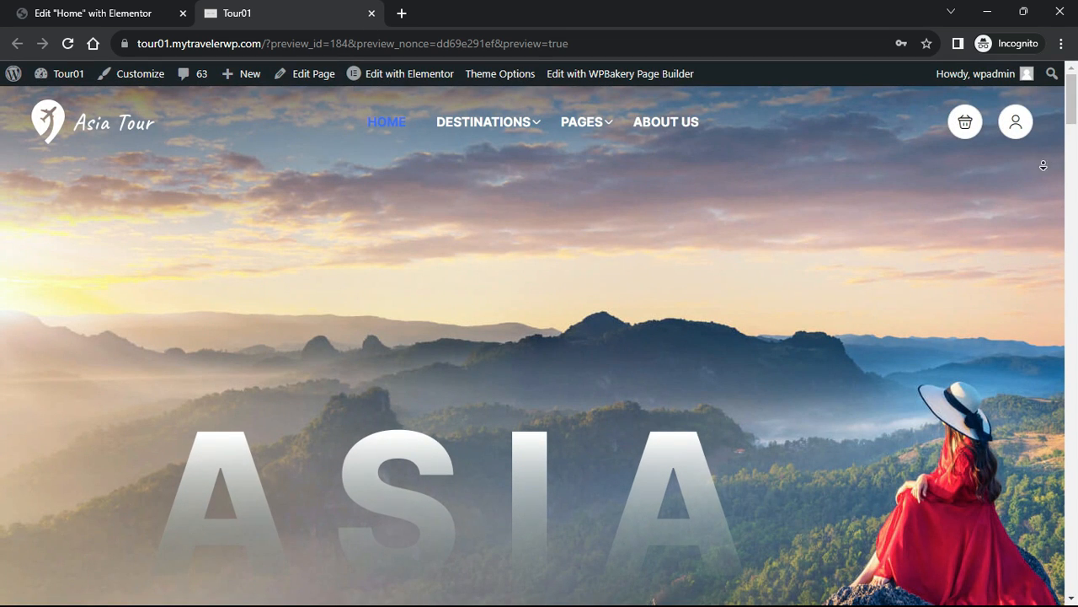
pyautogui.scroll(-10, 1043, 191)
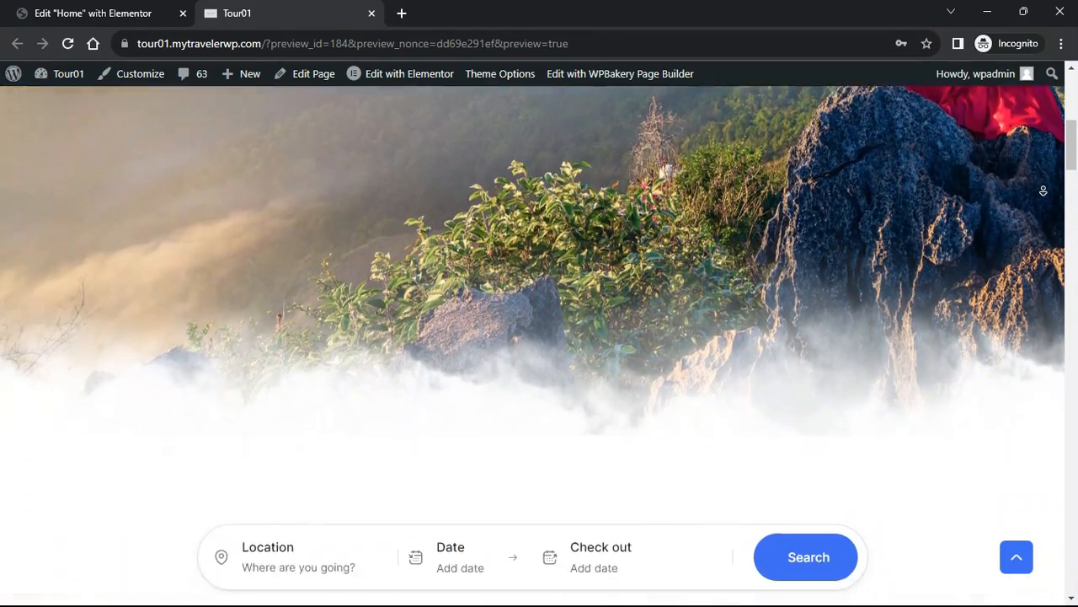
pyautogui.scroll(-8, 1043, 191)
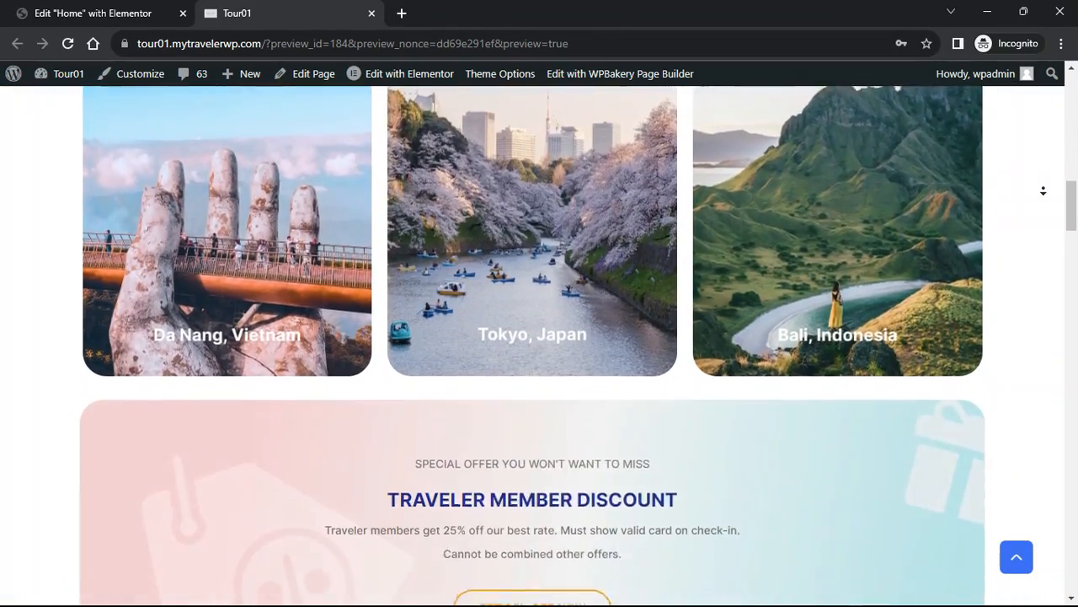
pyautogui.scroll(-9, 1043, 191)
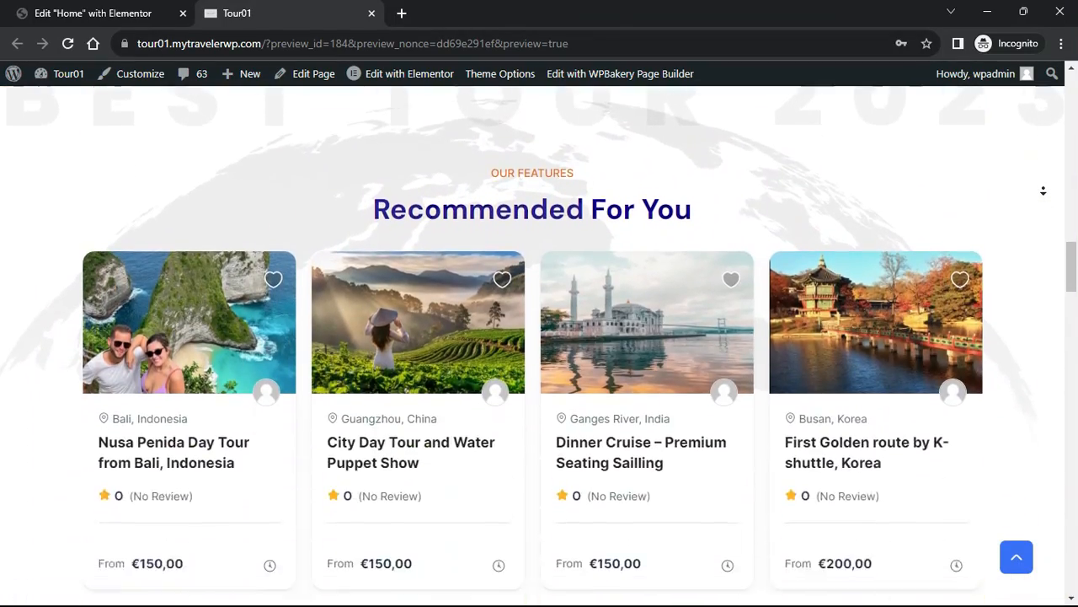
pyautogui.scroll(-9, 1043, 190)
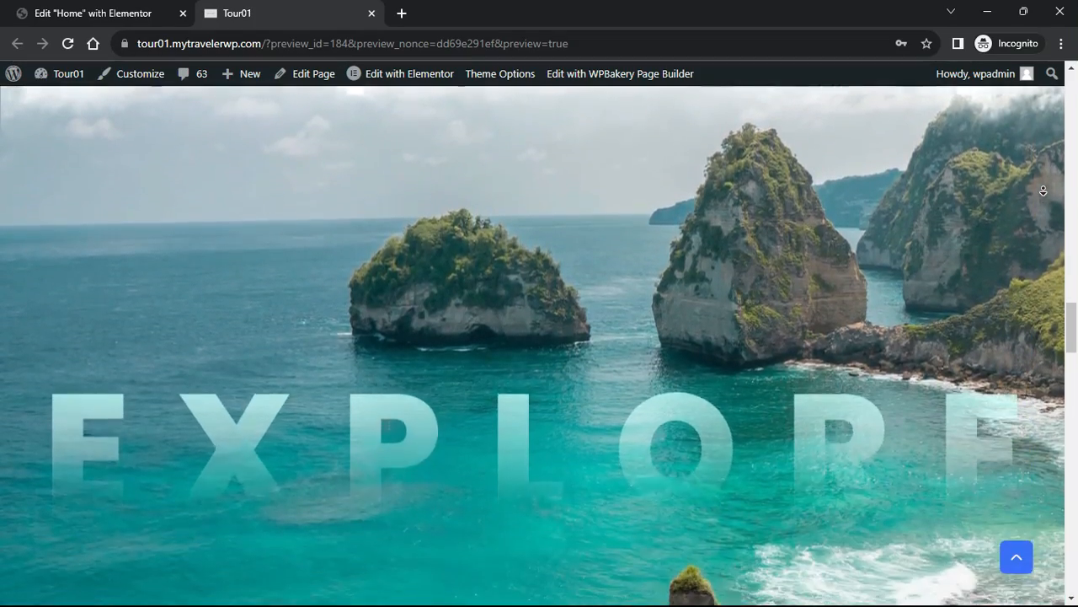
pyautogui.scroll(-8, 1043, 192)
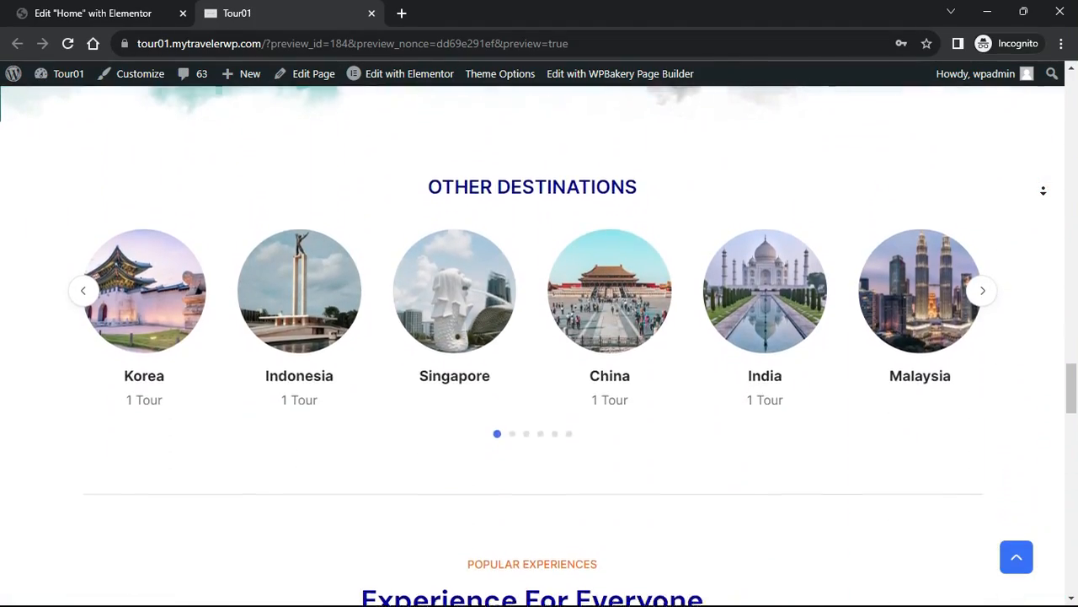
pyautogui.scroll(-8, 1043, 191)
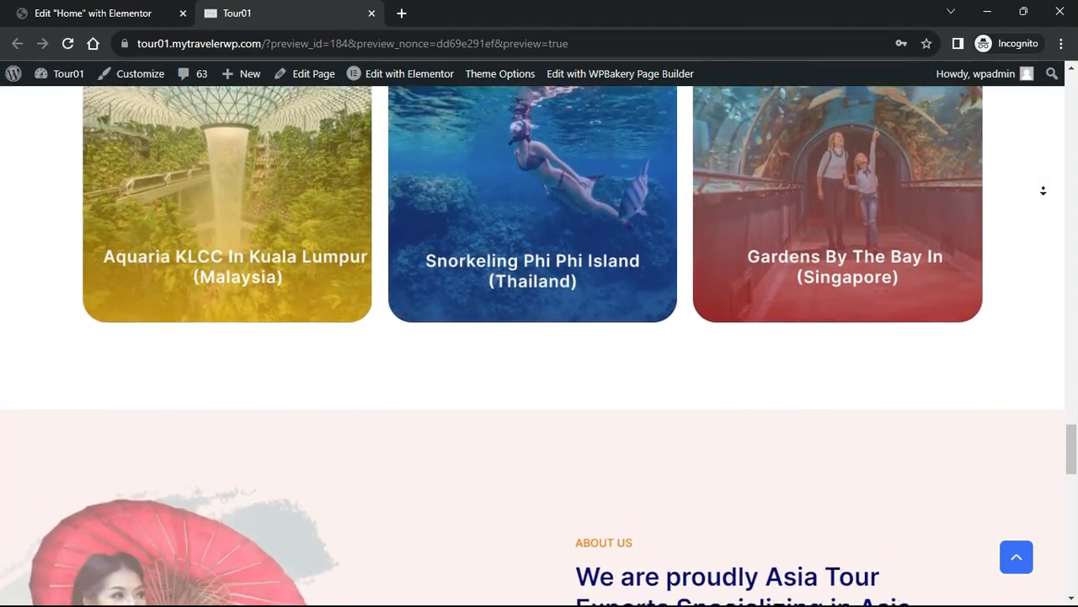
pyautogui.scroll(-7, 1043, 190)
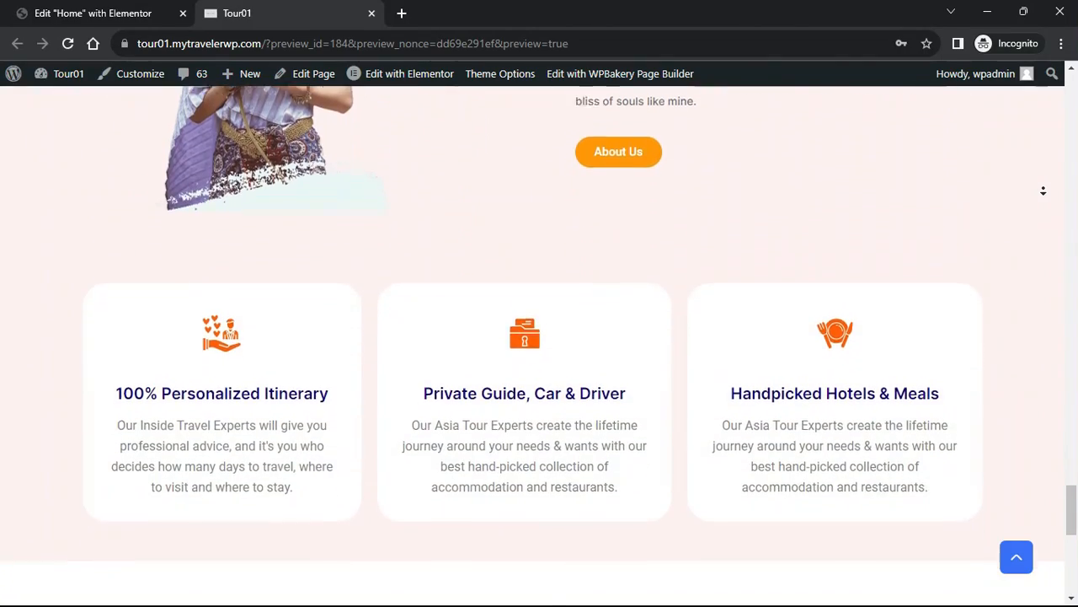
pyautogui.scroll(-2, 1026, 230)
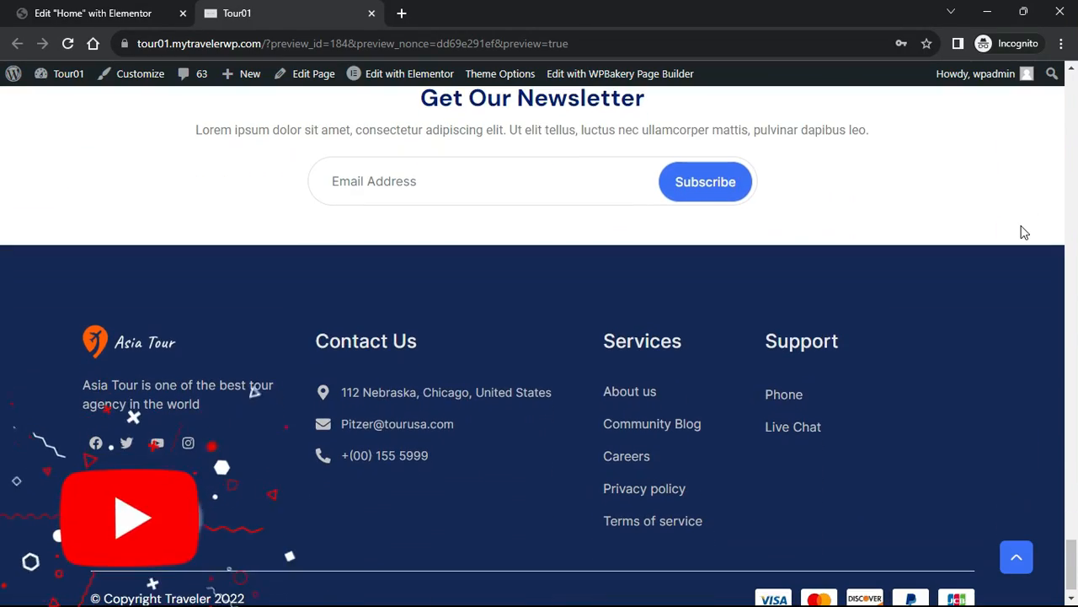
pyautogui.moveTo(1076, 547); pyautogui.dragTo(1057, 61)
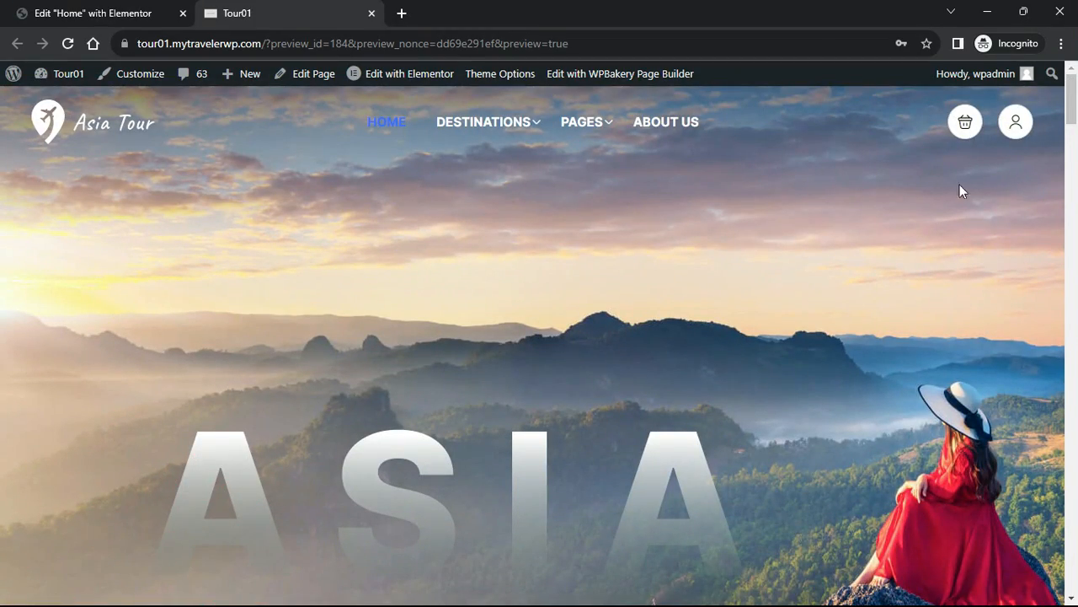